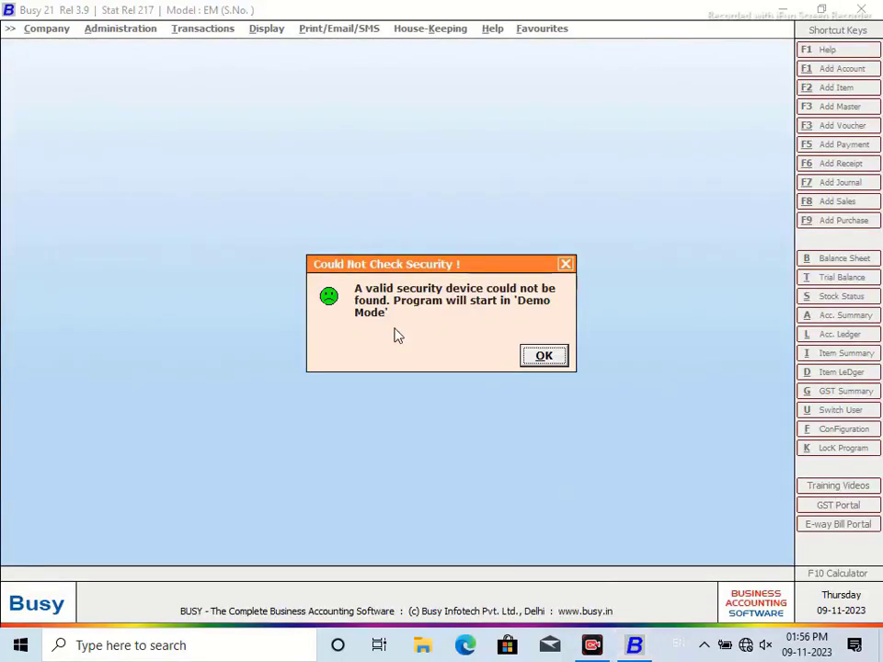
Step: Dismiss the startup dialogs and name a new company CREDIT LIMIT COMPANY DEMO
{"action": "left_click", "coordinate": [538, 358]}
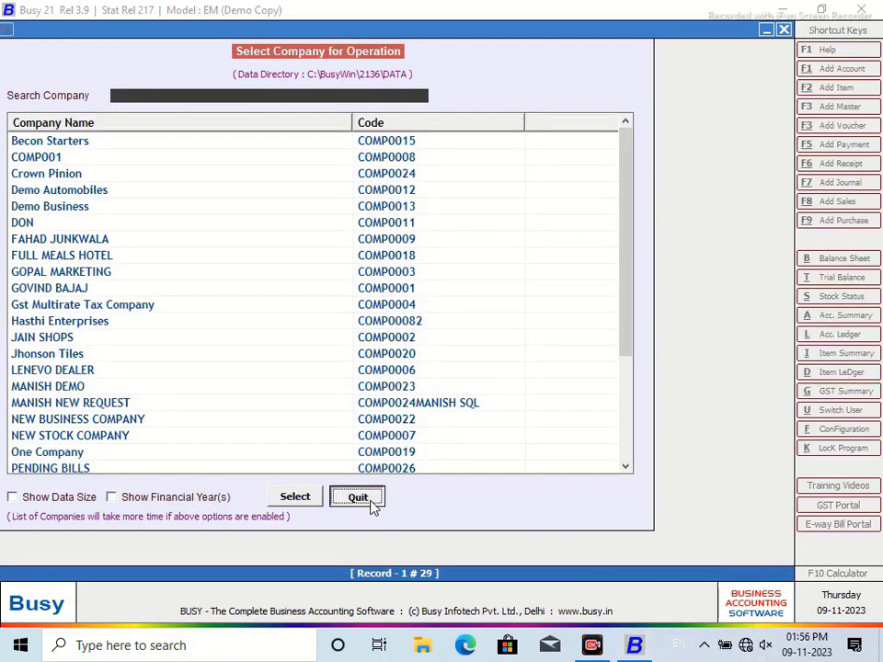
{"action": "left_click", "coordinate": [369, 504]}
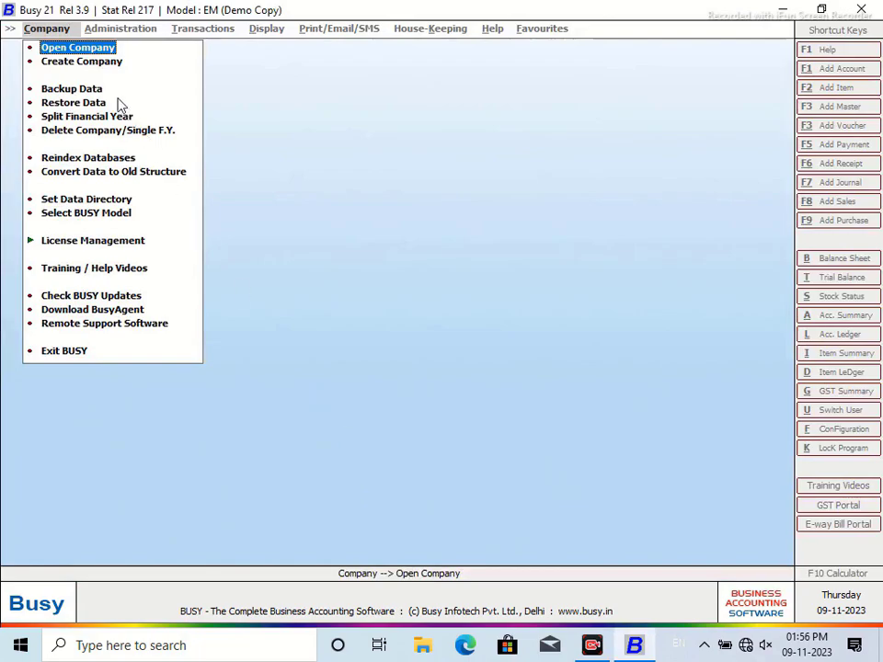
{"action": "left_click", "coordinate": [104, 64]}
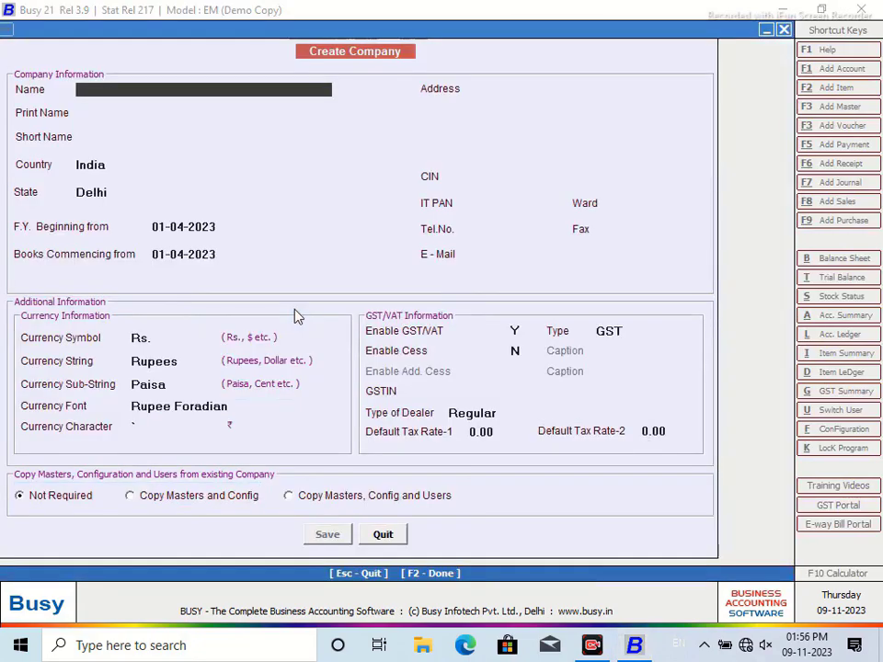
{"action": "type", "text": "CRED"}
{"action": "type", "text": "IT LIMIT CO"}
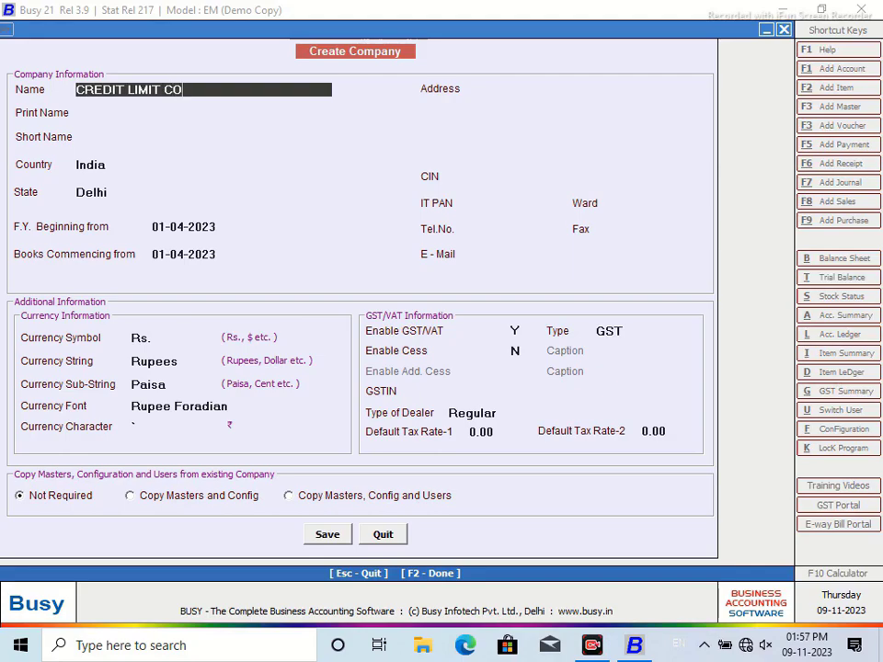
{"action": "type", "text": "MPANY DEMO"}
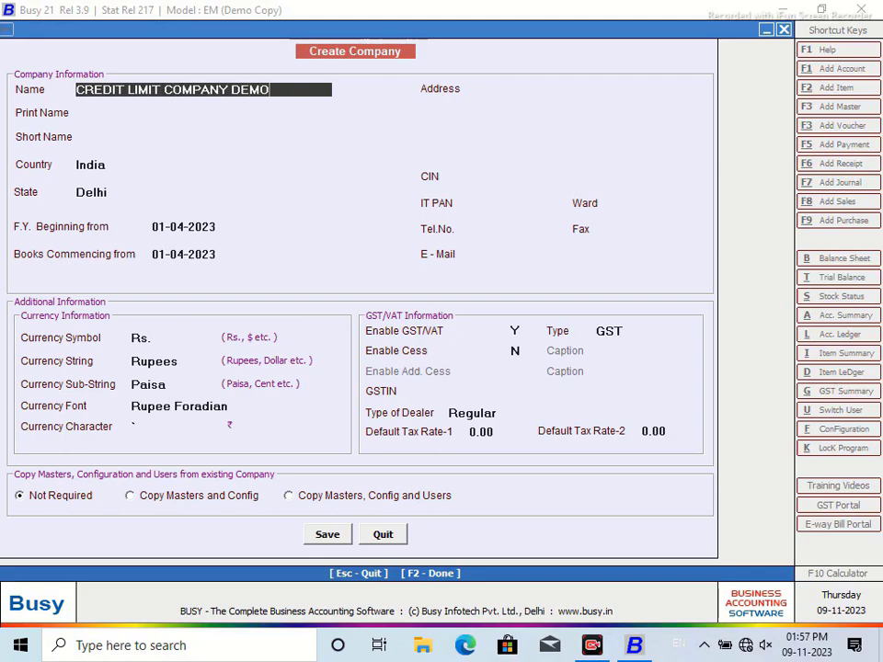
{"action": "key", "text": "Return"}
{"action": "key", "text": "Return"}
{"action": "key", "text": "Return"}
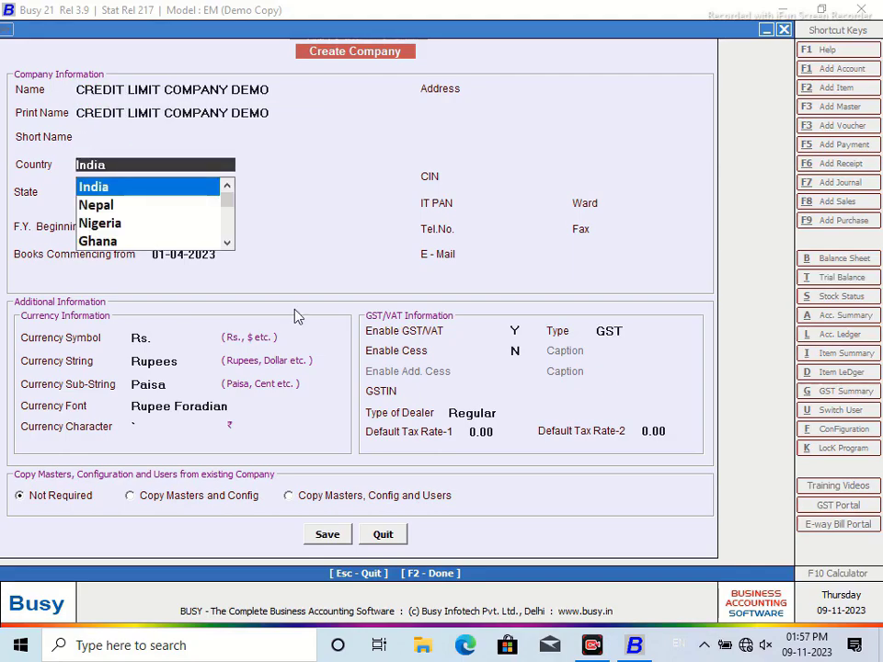
Step: Set the company's state to Karnataka and confirm saving it
{"action": "key", "text": "Return"}
{"action": "type", "text": "KAR"}
{"action": "key", "text": "Return"}
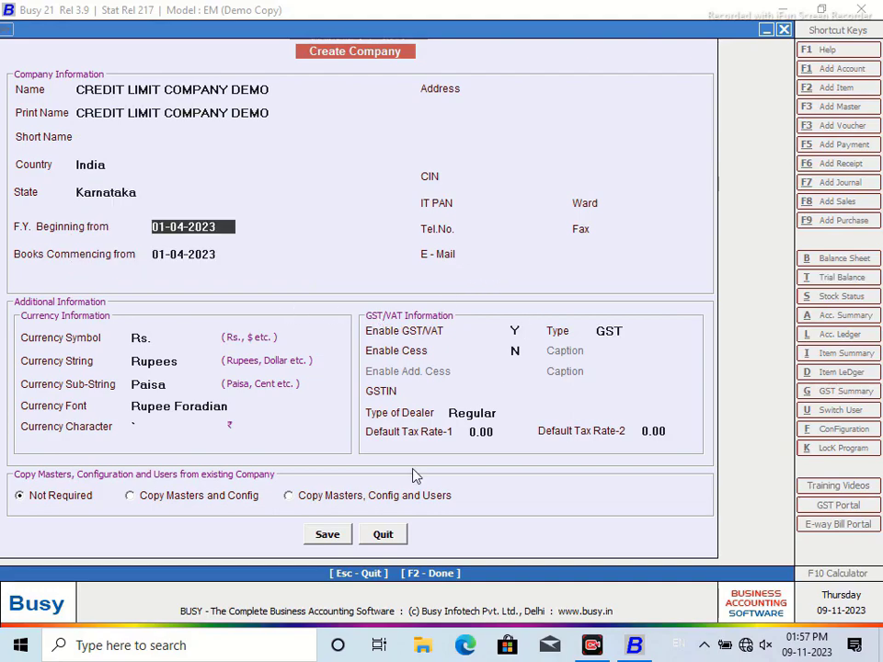
{"action": "left_click", "coordinate": [321, 543]}
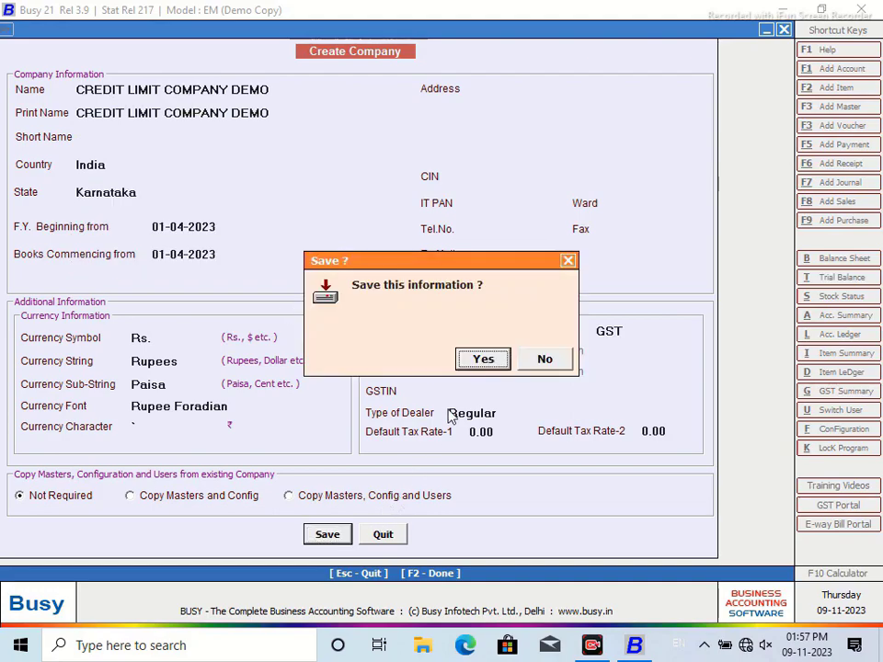
{"action": "left_click", "coordinate": [483, 364]}
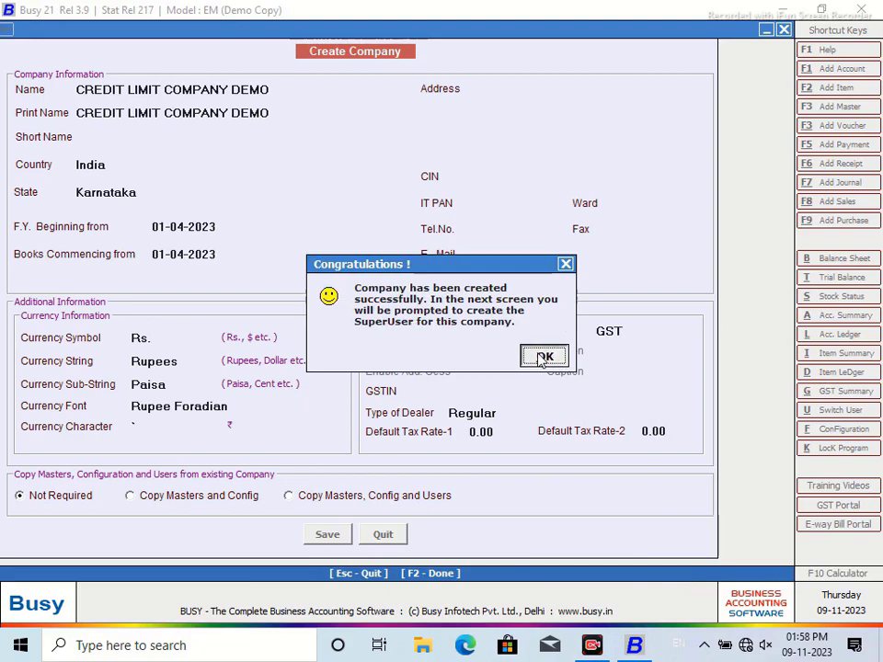
Step: Acknowledge the message confirming CREDIT LIMIT COMPANY DEMO was created
{"action": "left_click", "coordinate": [542, 355]}
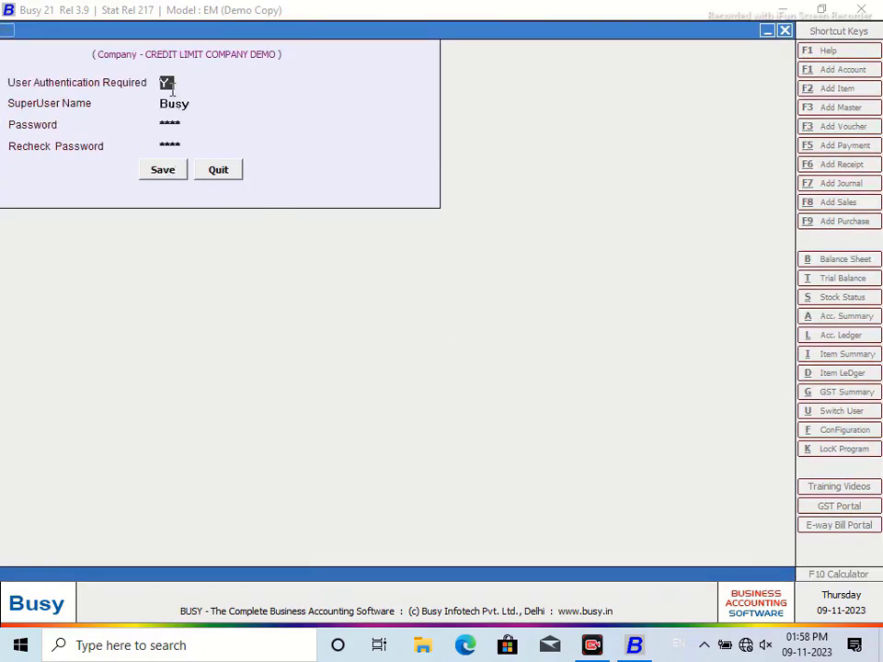
Step: Set User Authentication Required to N and save it
{"action": "type", "text": "N"}
{"action": "left_click", "coordinate": [173, 176]}
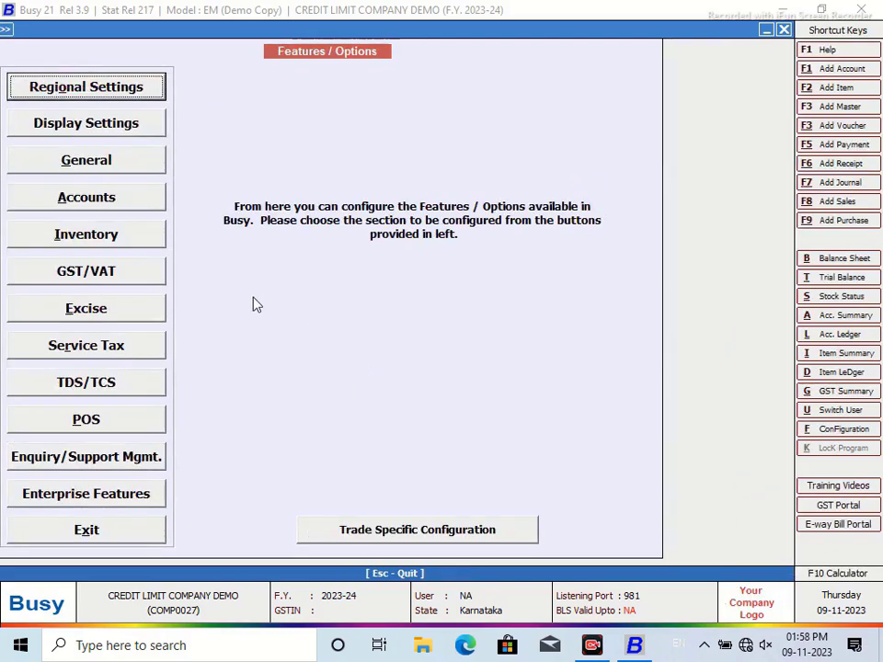
{"action": "left_click", "coordinate": [87, 531]}
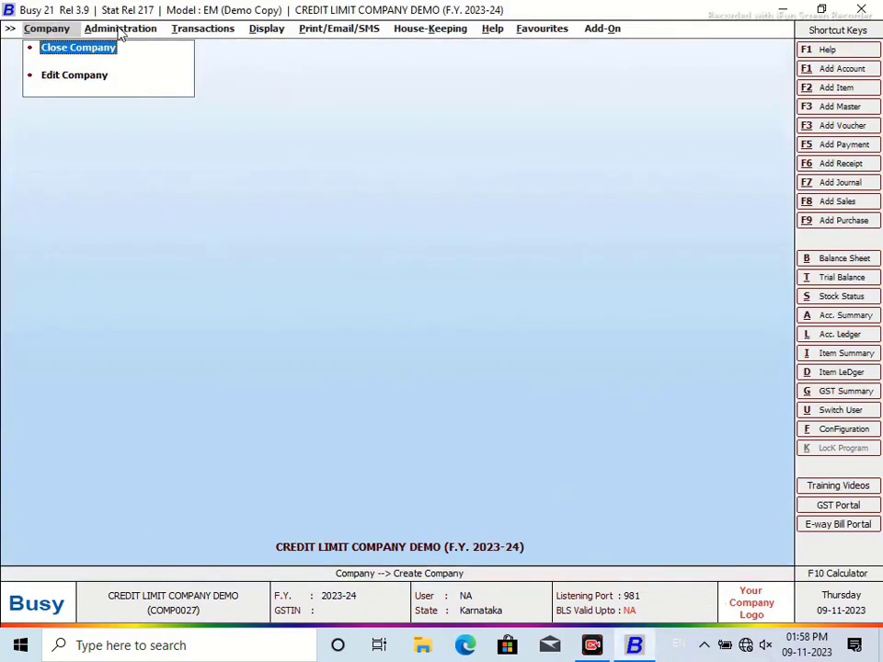
Step: Tick Credit Limits in the Accounts feature options and save the configuration
{"action": "key", "text": "Right"}
{"action": "left_click", "coordinate": [145, 65]}
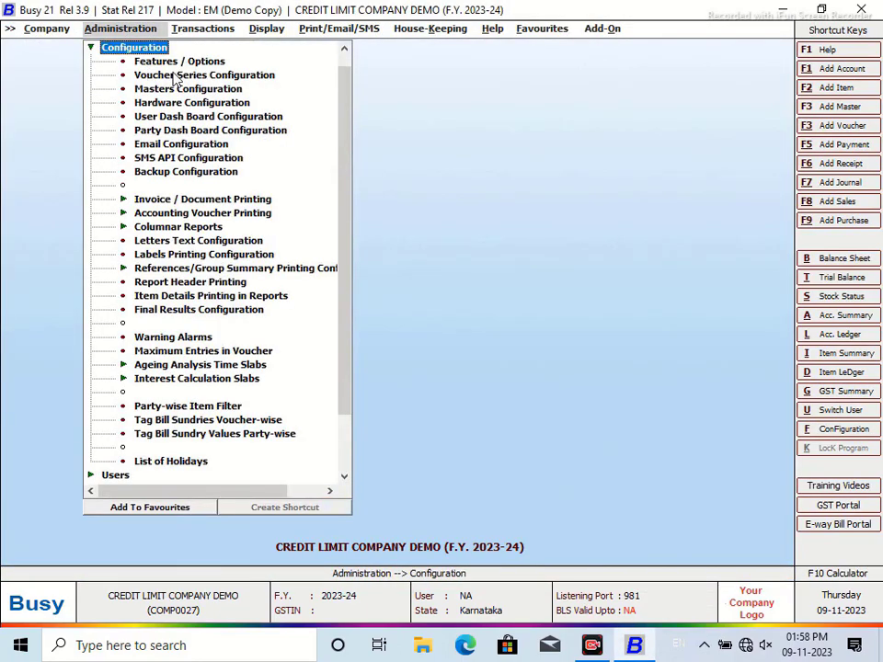
{"action": "left_click", "coordinate": [169, 60]}
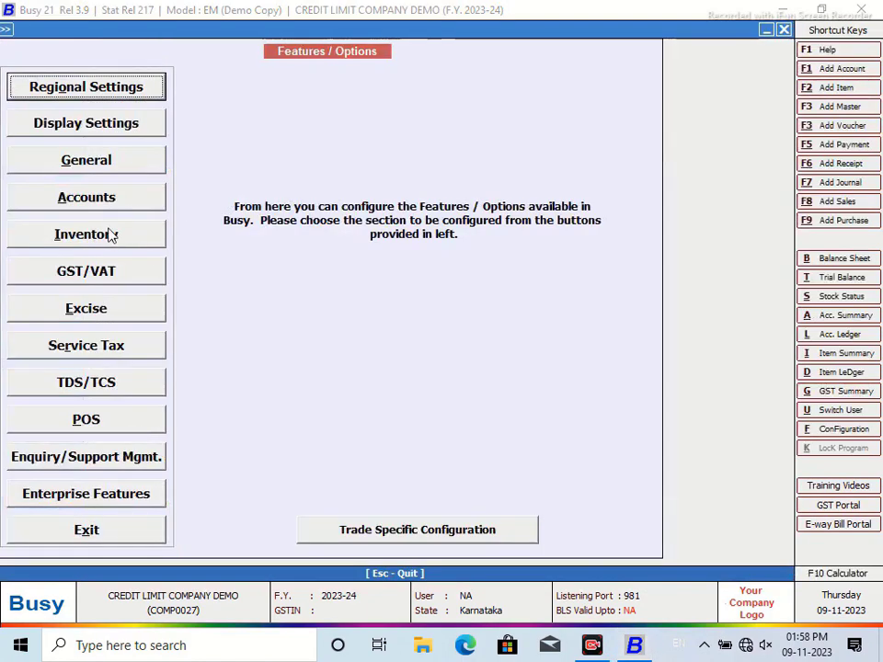
{"action": "left_click", "coordinate": [92, 203]}
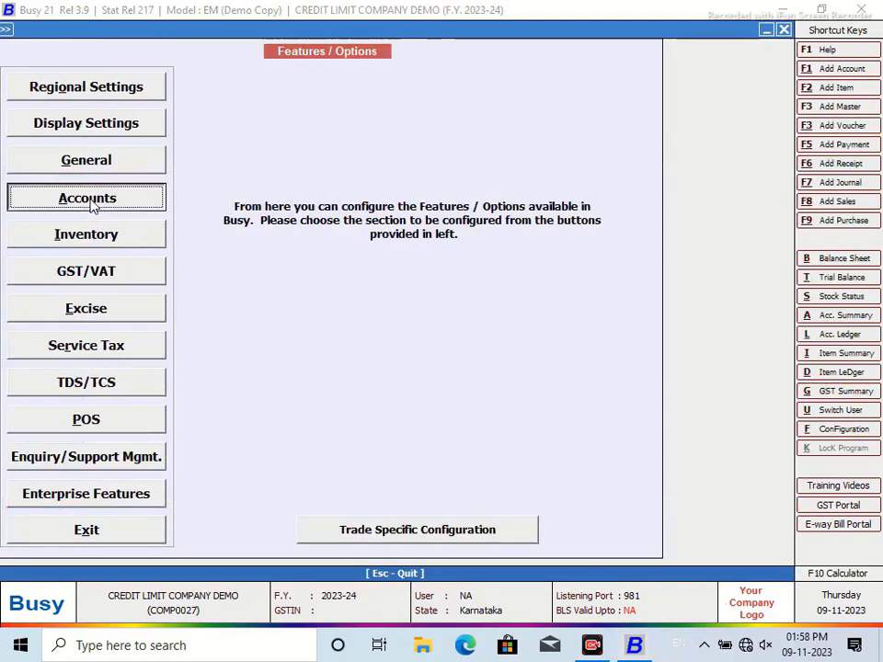
{"action": "left_click", "coordinate": [12, 114]}
{"action": "left_click", "coordinate": [289, 540]}
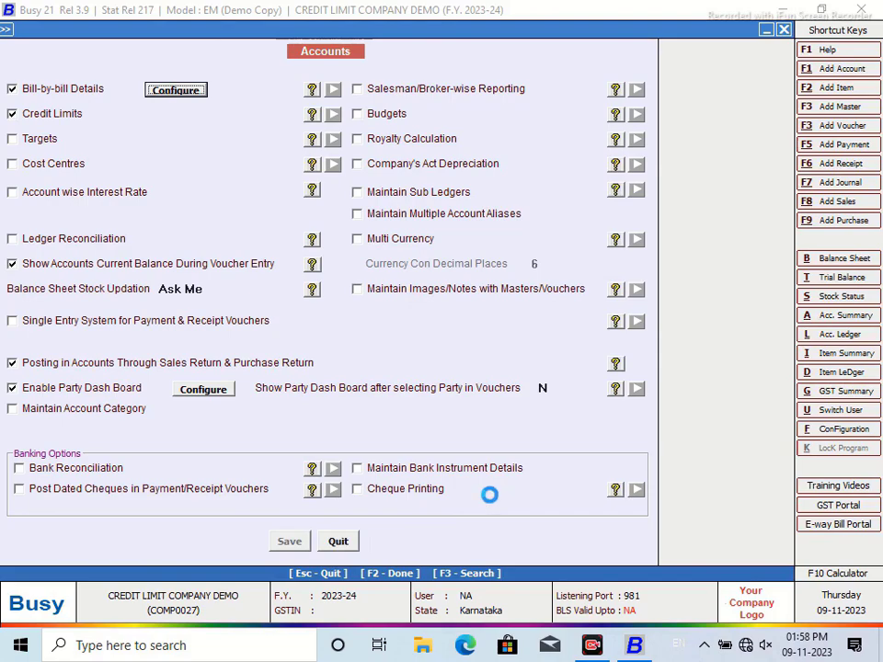
{"action": "left_click", "coordinate": [134, 536]}
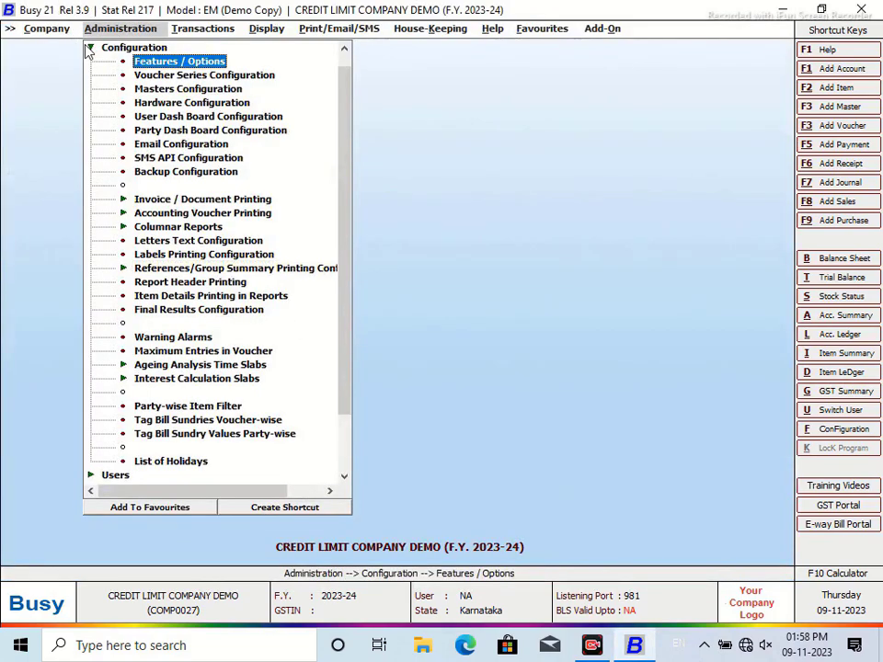
{"action": "key", "text": "Escape"}
Step: Add a new account VARSHA ENTERPRISES under the Sundry Debtors group
{"action": "left_click", "coordinate": [108, 52]}
{"action": "left_click", "coordinate": [149, 62]}
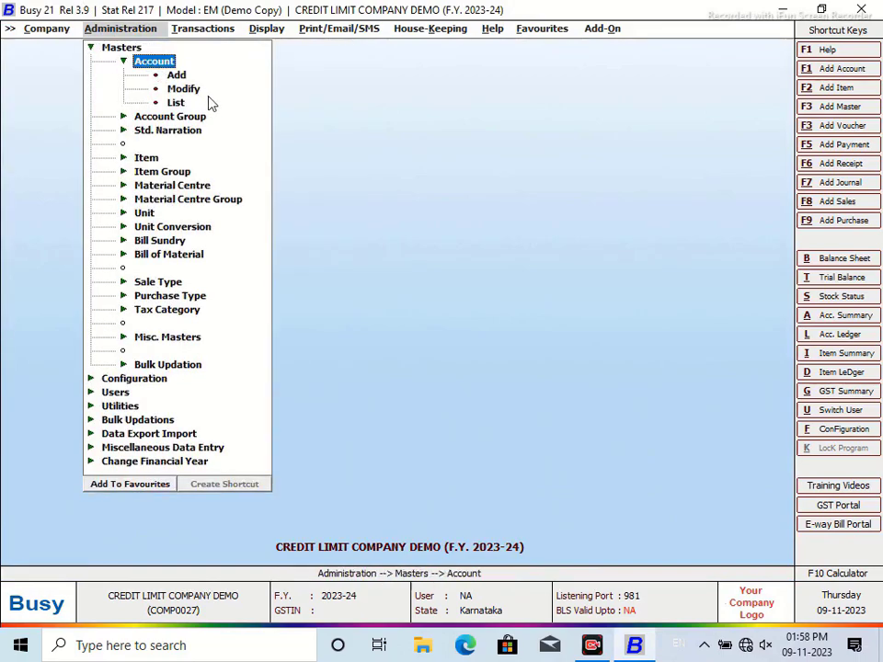
{"action": "left_click", "coordinate": [176, 75]}
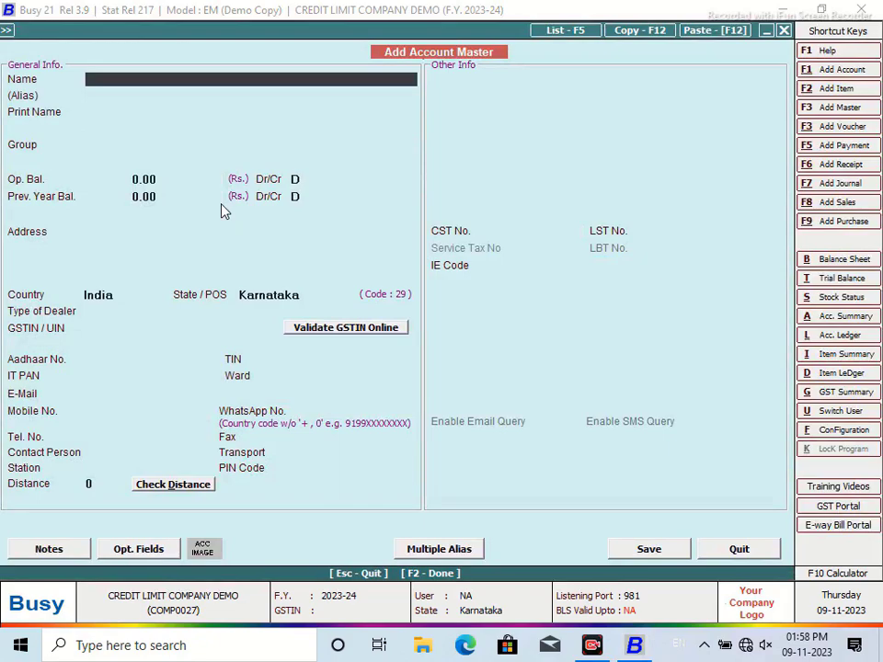
{"action": "type", "text": "VARSHA ENTERPRISES"}
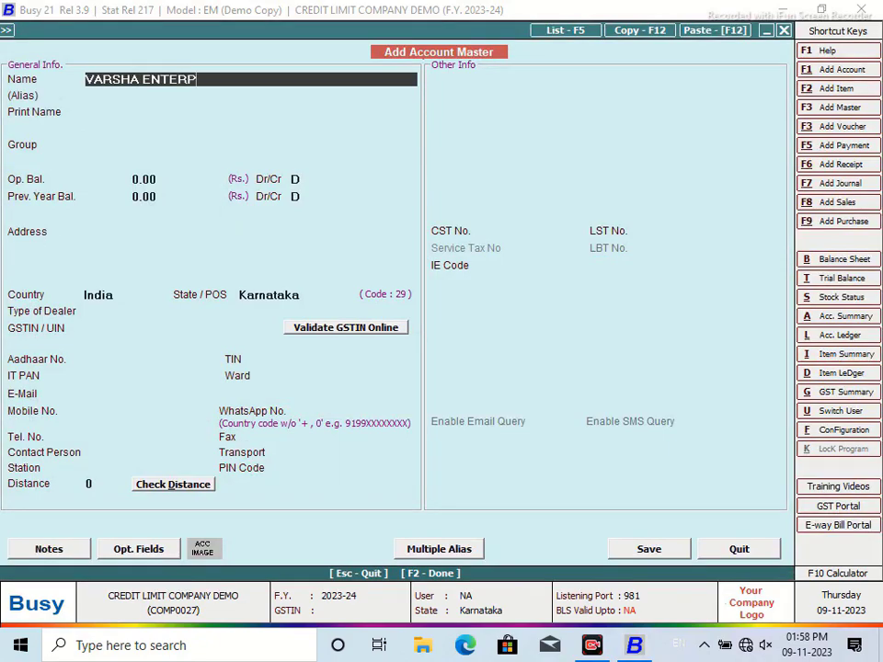
{"action": "key", "text": "Return"}
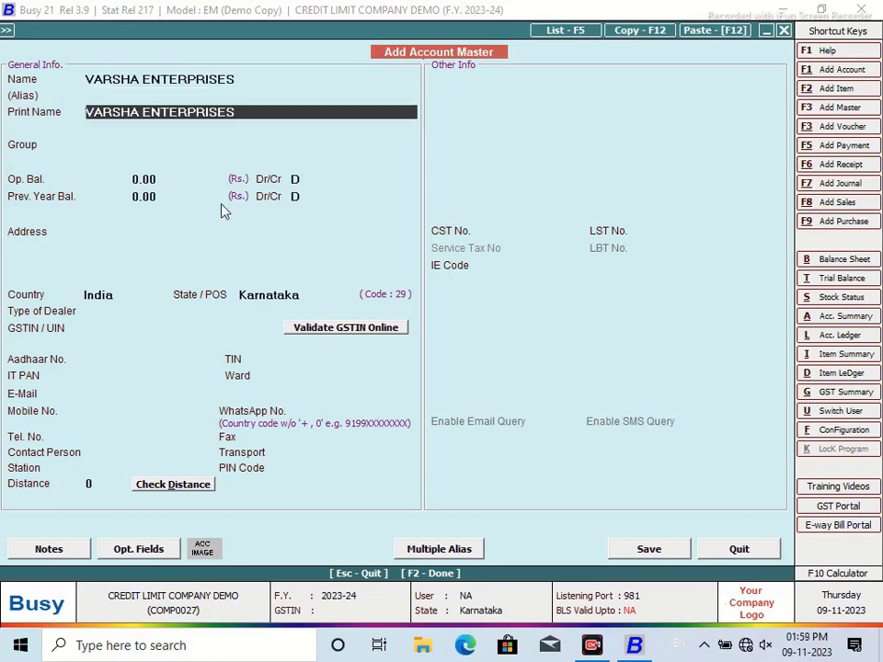
{"action": "key", "text": "Return"}
{"action": "type", "text": "SUN"}
{"action": "key", "text": "Down"}
{"action": "key", "text": "Return"}
{"action": "key", "text": "Return"}
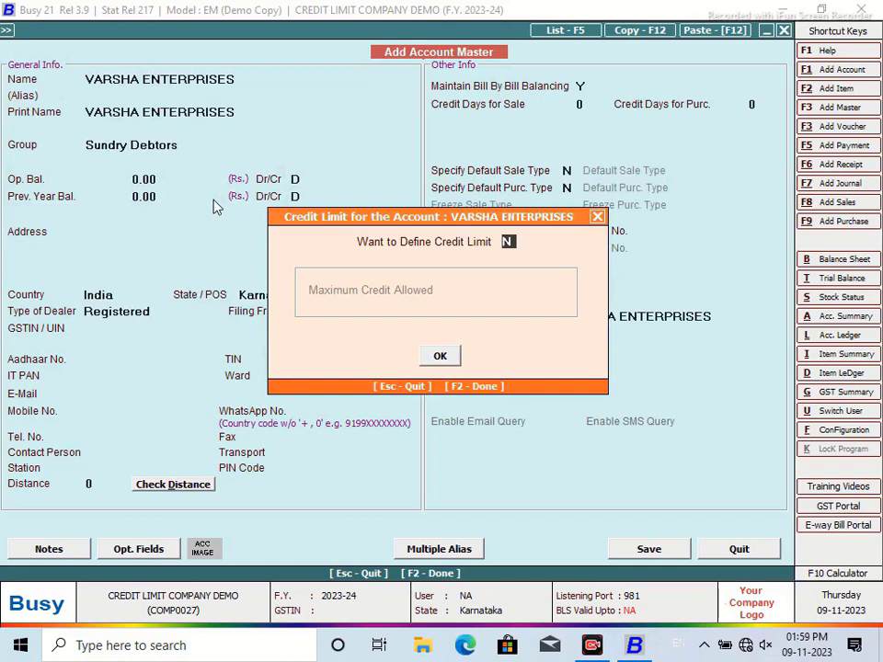
Step: Define a 1,00,000 credit limit for VARSHA ENTERPRISES
{"action": "type", "text": "Y"}
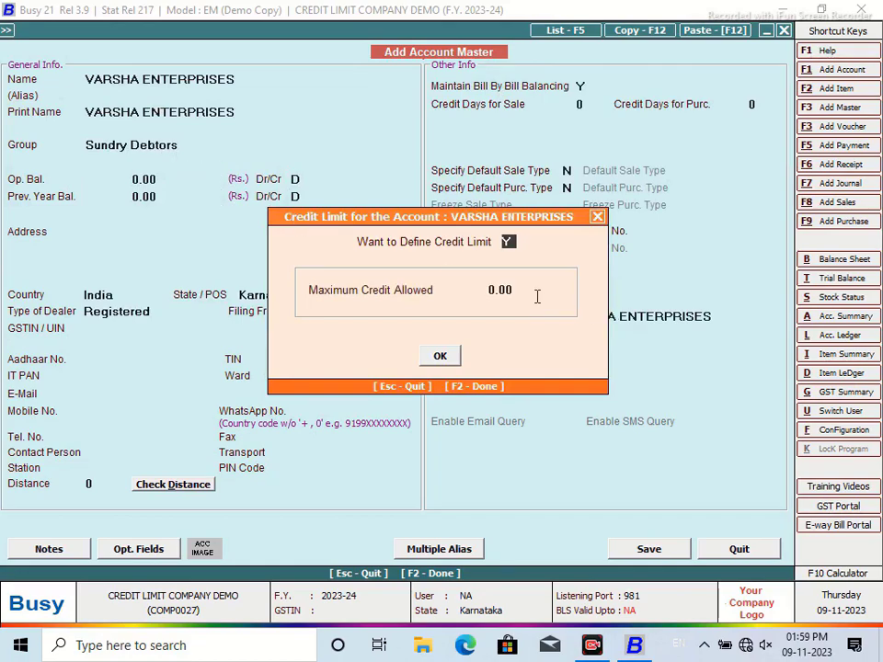
{"action": "key", "text": "Return"}
{"action": "type", "text": "10"}
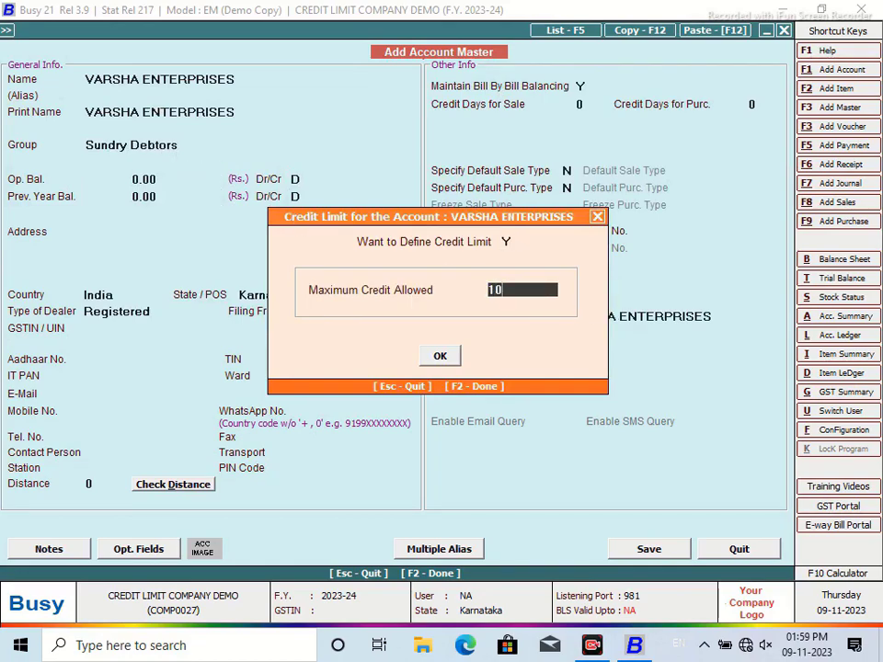
{"action": "type", "text": "0000"}
{"action": "key", "text": "Return"}
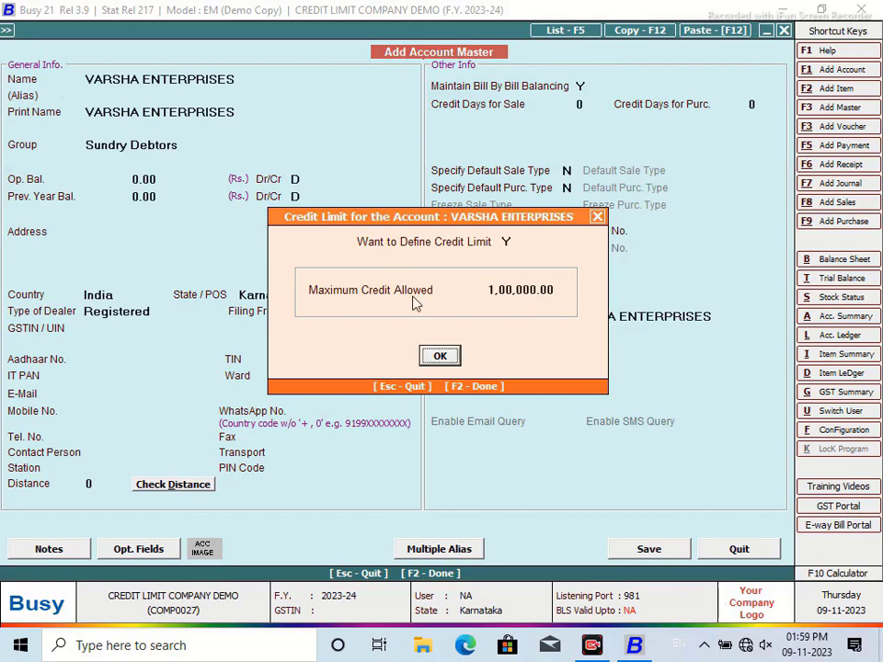
{"action": "left_click", "coordinate": [441, 356]}
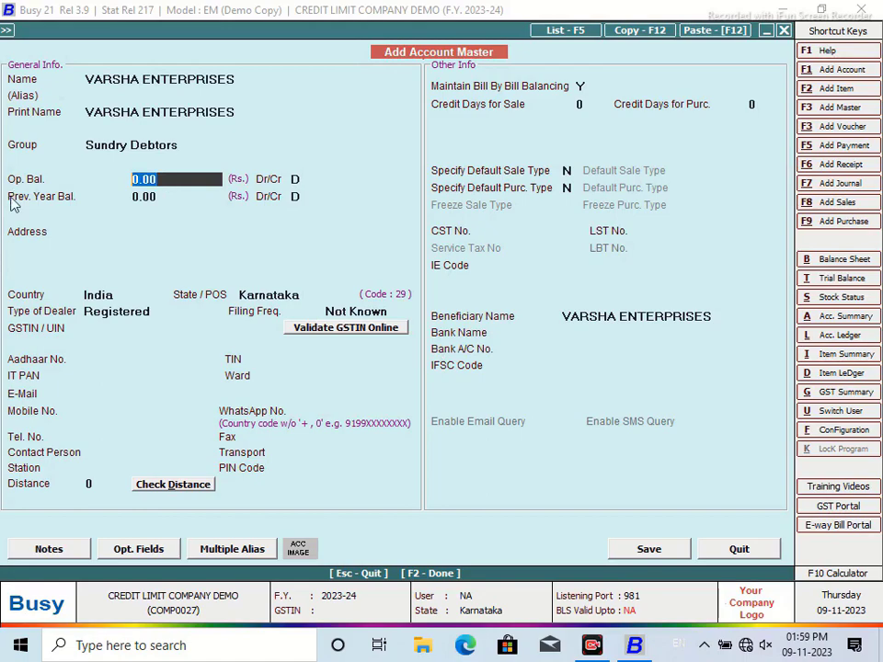
Step: Enter a 7,526.00 opening balance, the party's two-line address and the contact person's name
{"action": "type", "text": "7,52"}
{"action": "type", "text": "6.00"}
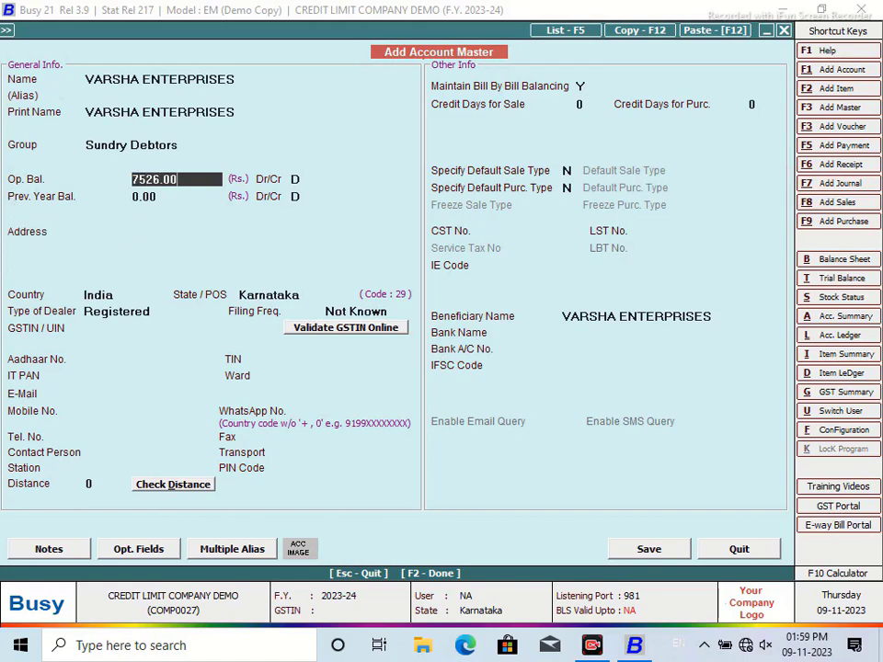
{"action": "key", "text": "Return"}
{"action": "key", "text": "Return"}
{"action": "key", "text": "Return"}
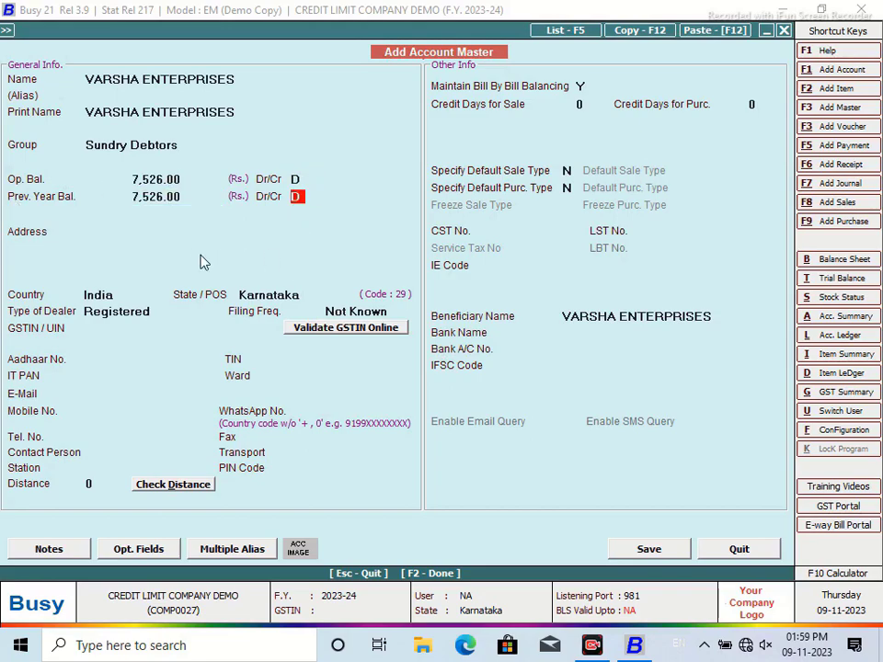
{"action": "left_click", "coordinate": [160, 233]}
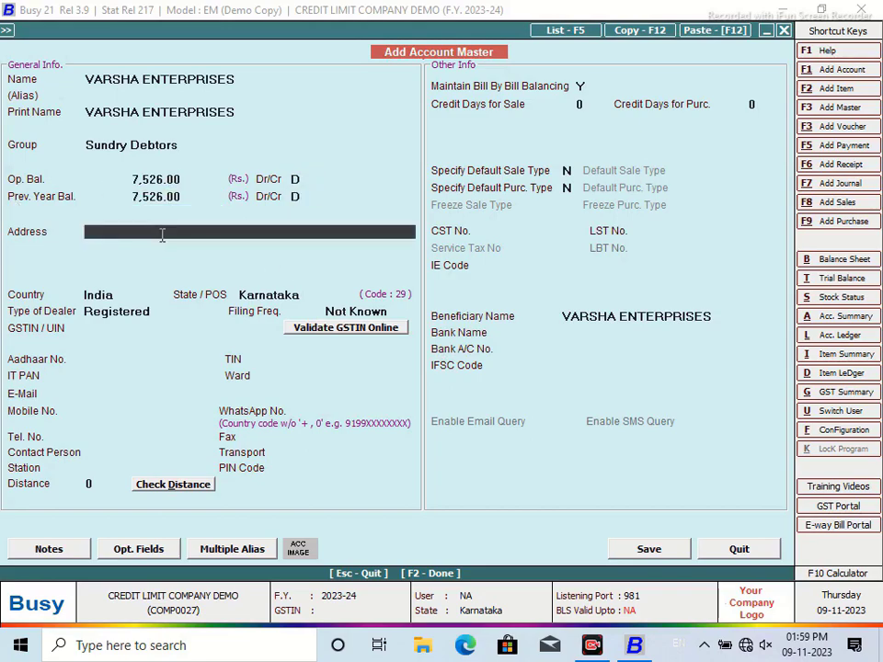
{"action": "type", "text": "HOSANAGARA"}
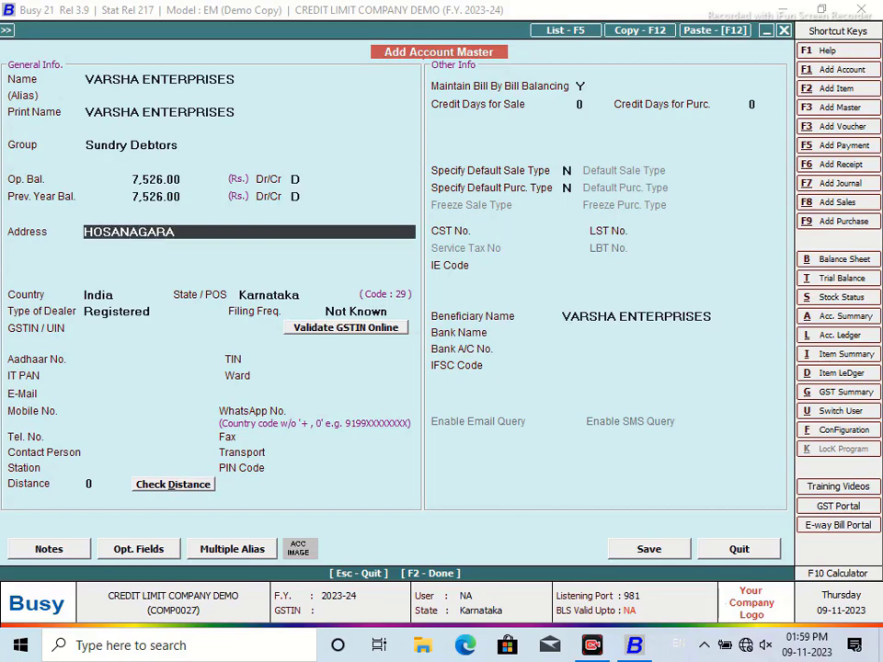
{"action": "key", "text": "Return"}
{"action": "type", "text": "KARNATAKA"}
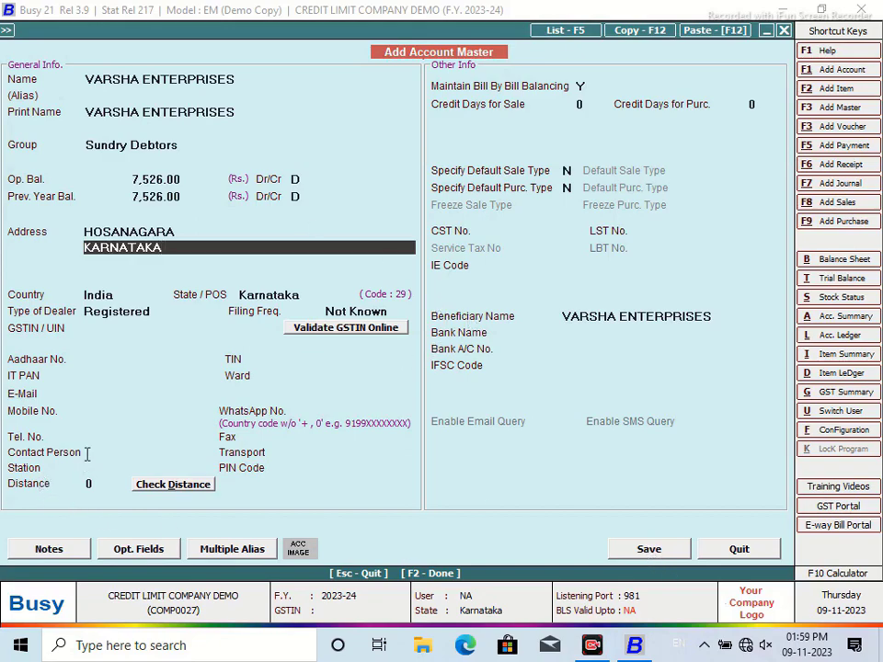
{"action": "left_click", "coordinate": [120, 451]}
{"action": "type", "text": "Mrs.Varsha"}
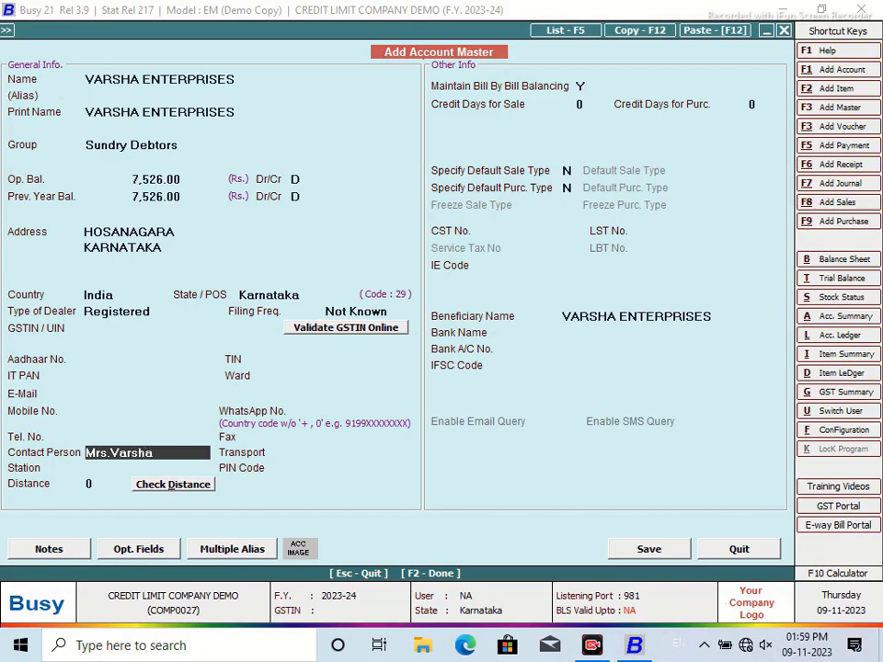
{"action": "type", "text": " Madam"}
{"action": "key", "text": "Return"}
Step: Save the account with opening bill reference 1/4/2023, accepting Un-Registered dealer type
{"action": "left_click", "coordinate": [663, 550]}
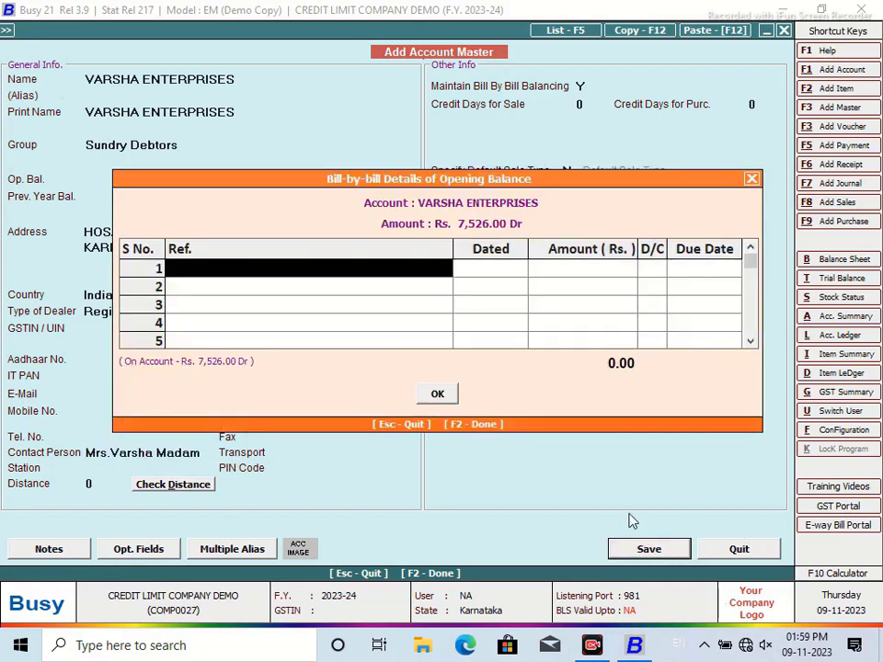
{"action": "type", "text": "1/4/"}
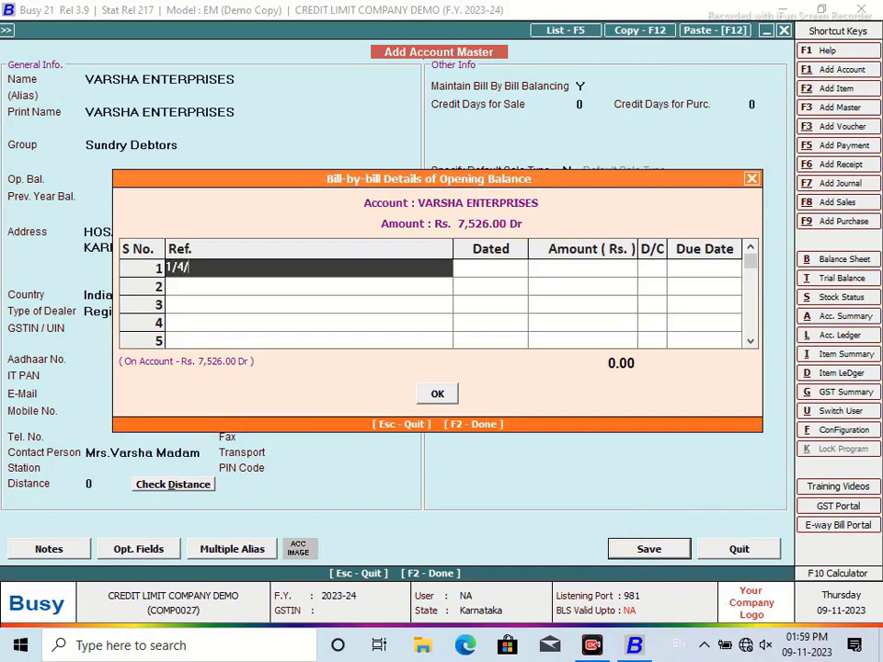
{"action": "type", "text": "2023"}
{"action": "key", "text": "Return"}
{"action": "key", "text": "Return"}
{"action": "key", "text": "Return"}
{"action": "key", "text": "Return"}
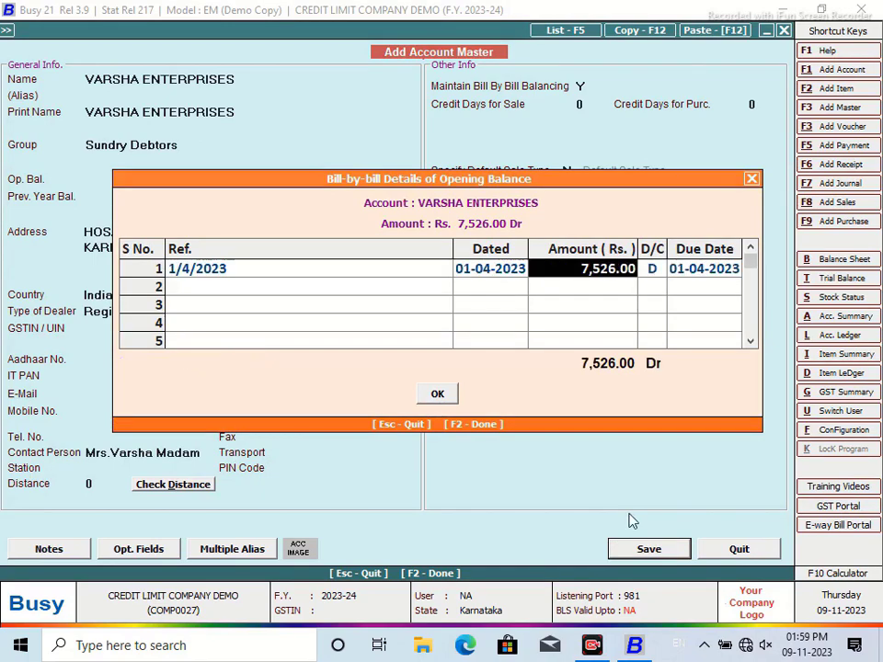
{"action": "key", "text": "F2"}
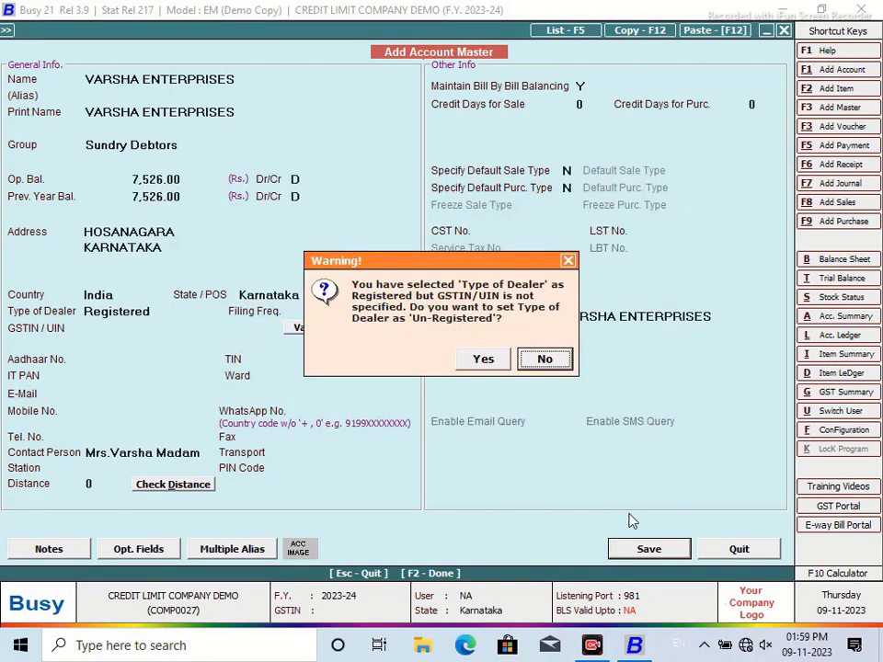
{"action": "left_click", "coordinate": [483, 358]}
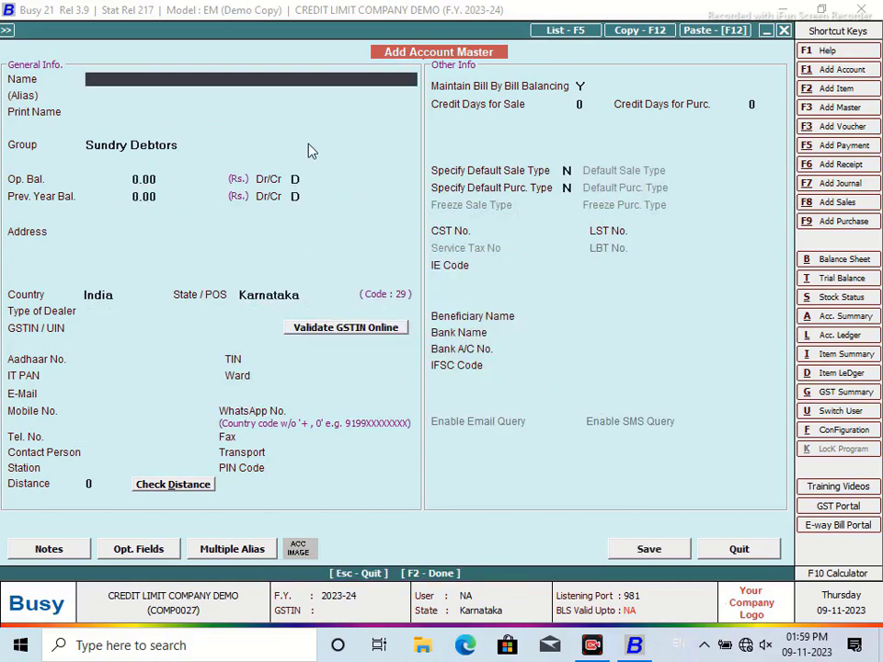
Step: Create account SHENOY DIESELS with a 15,000 credit limit
{"action": "type", "text": "SHENOY DI"}
{"action": "type", "text": "LS"}
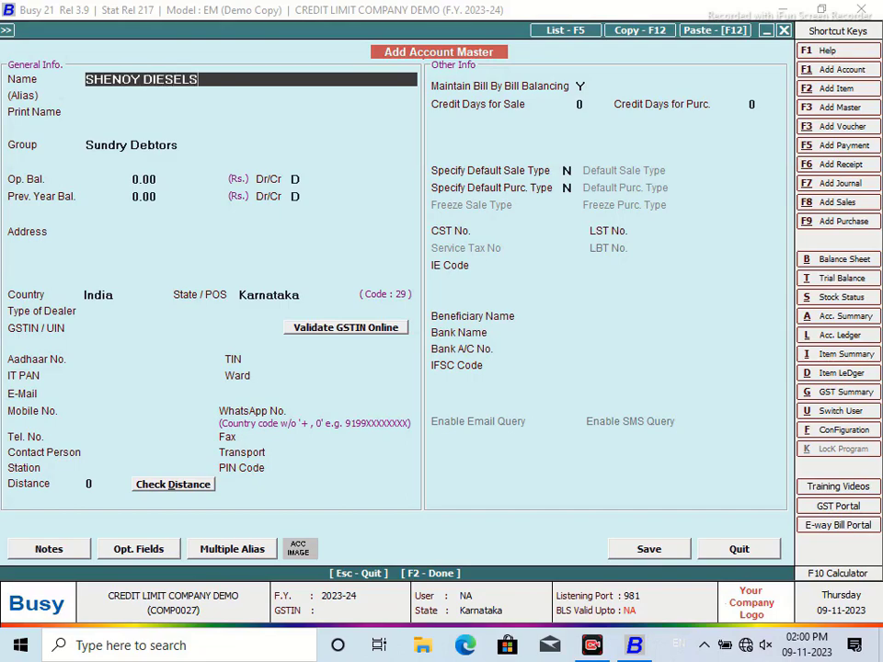
{"action": "key", "text": "Return"}
{"action": "key", "text": "Return"}
{"action": "key", "text": "Return"}
{"action": "key", "text": "F2"}
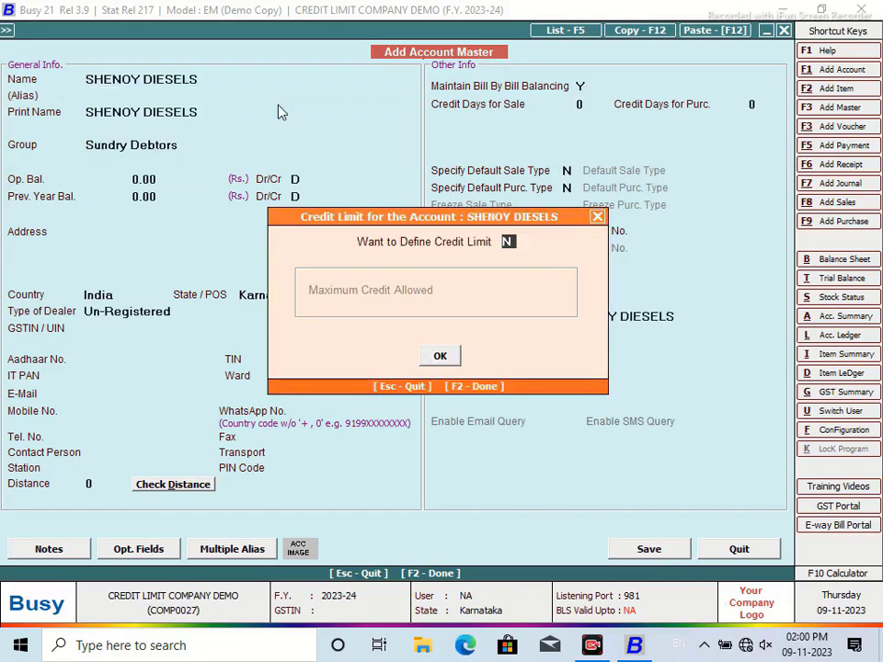
{"action": "type", "text": "Y"}
{"action": "key", "text": "Return"}
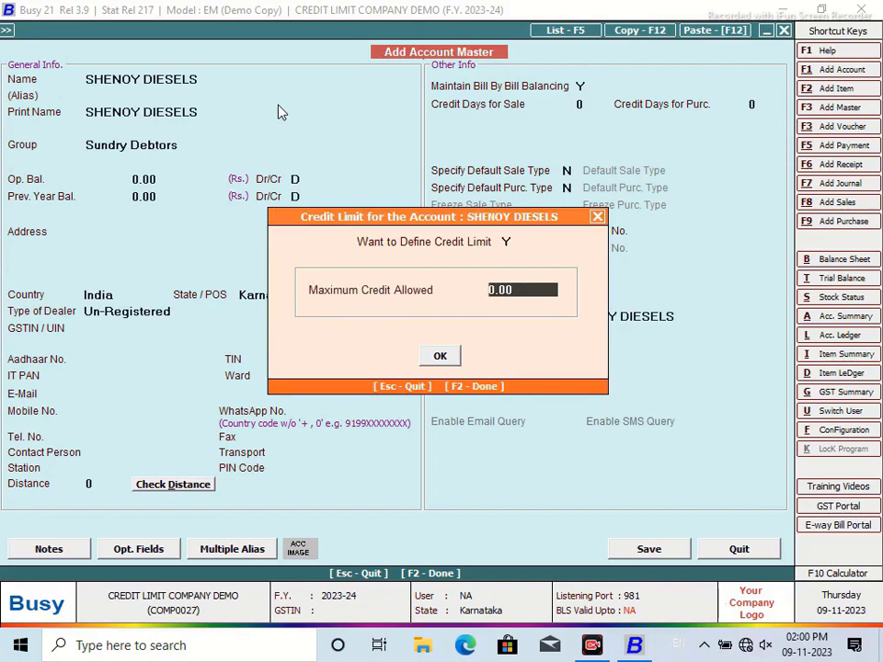
{"action": "type", "text": "15000"}
{"action": "key", "text": "Return"}
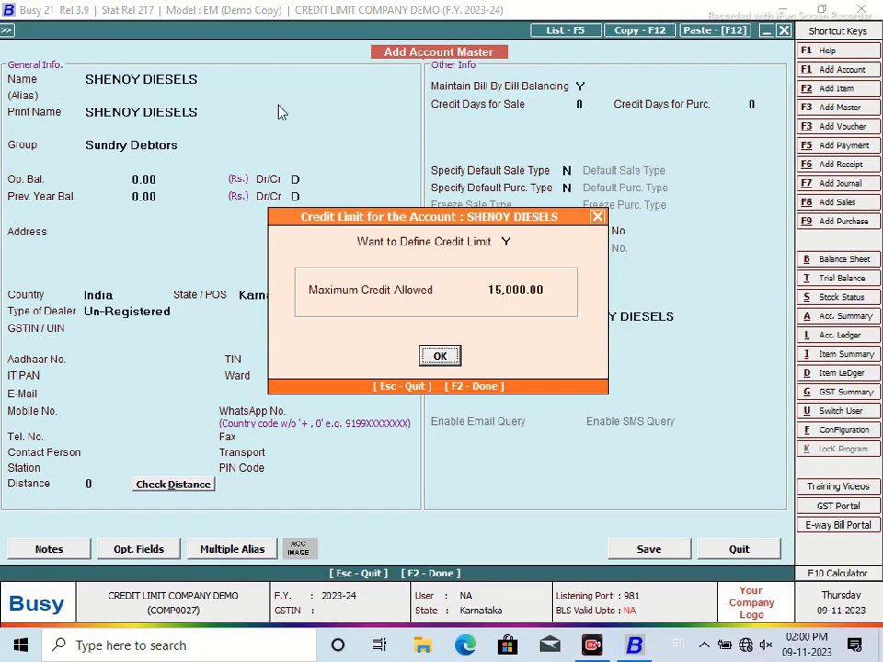
{"action": "left_click", "coordinate": [441, 356]}
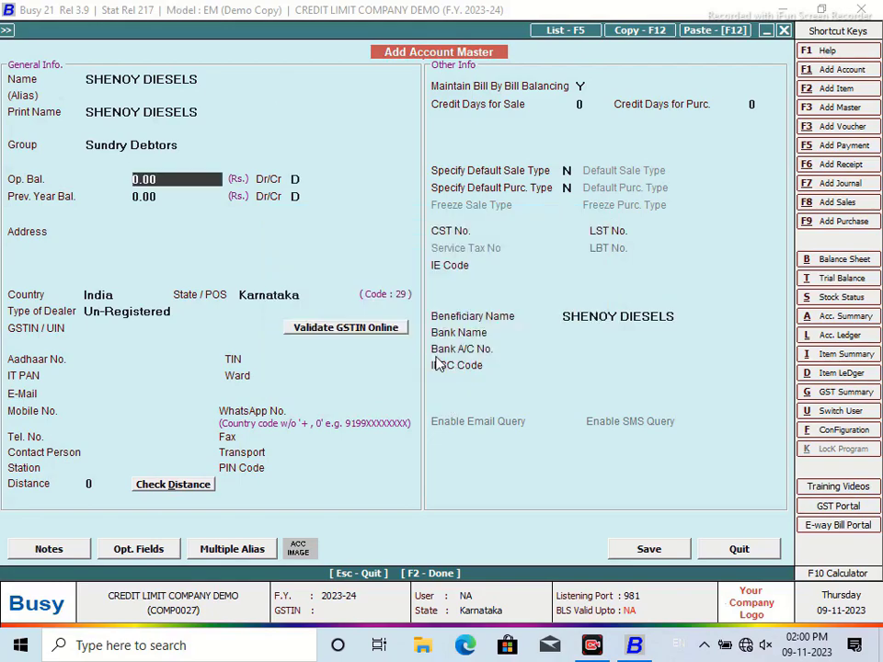
Step: Enter the three-line party address for SHENOY DIESELS
{"action": "left_click", "coordinate": [175, 230]}
{"action": "type", "text": "Rippo"}
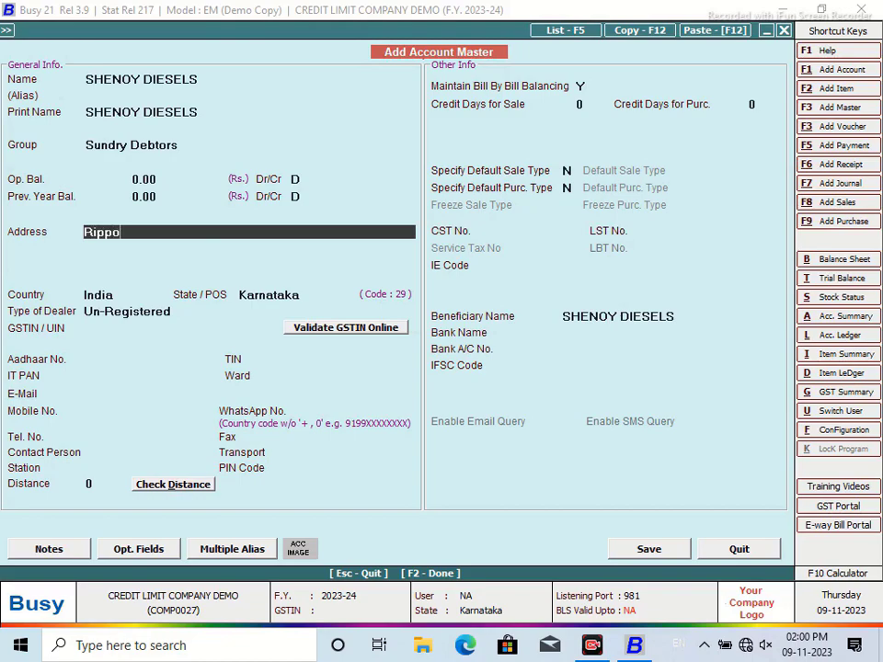
{"action": "type", "text": "n Pete"}
{"action": "key", "text": "Return"}
{"action": "type", "text": "Hosanagara"}
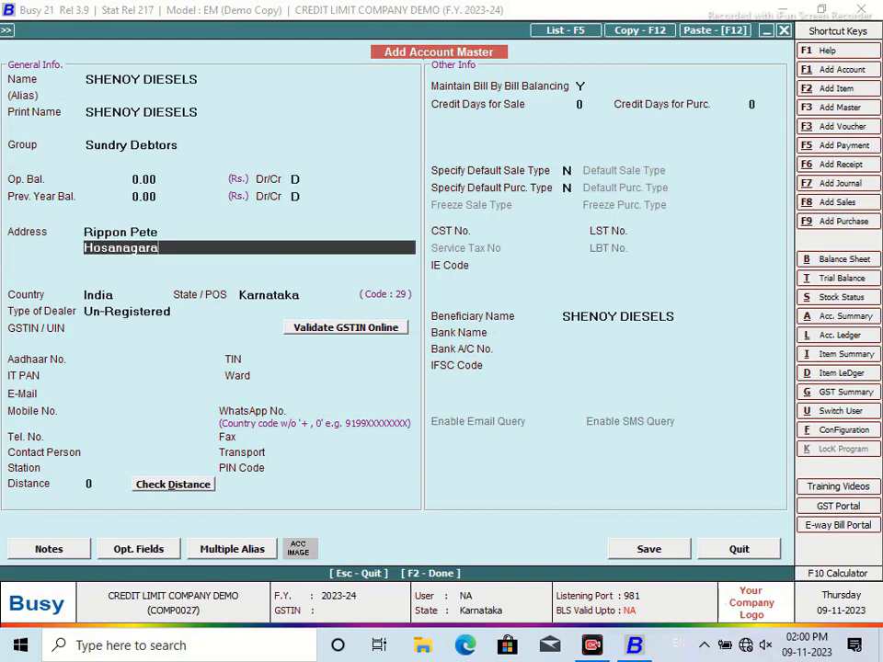
{"action": "type", "text": " Dist"}
{"action": "key", "text": "Return"}
{"action": "type", "text": "Karnataka"}
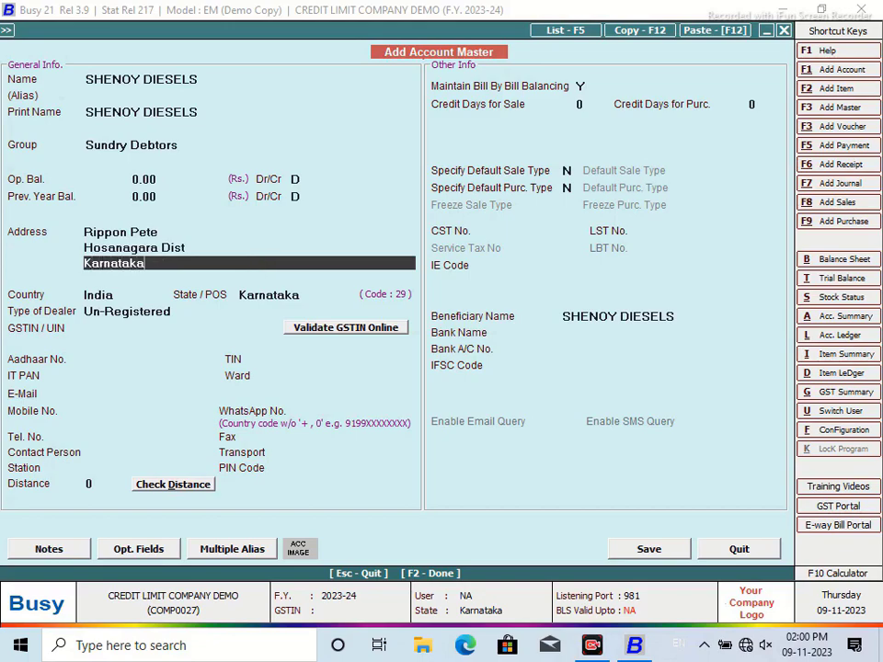
Step: Fill in the contact person's name and station, then save SHENOY DIESELS
{"action": "left_click", "coordinate": [129, 453]}
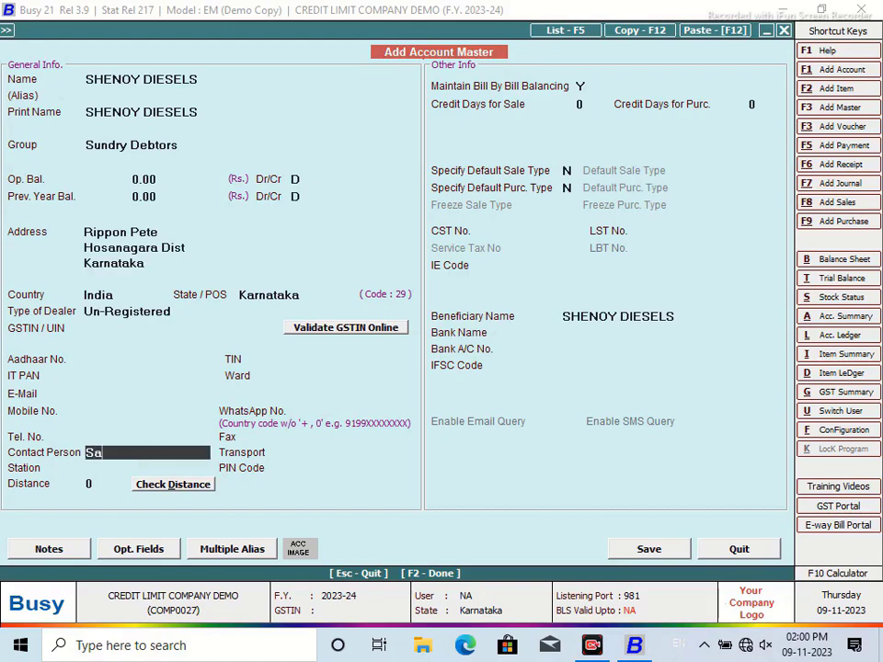
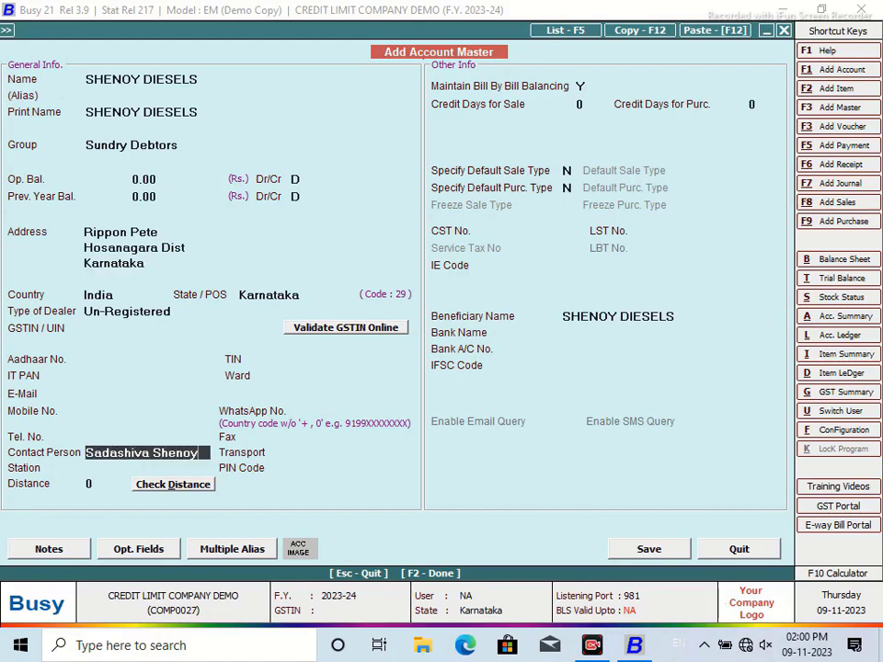
{"action": "key", "text": "Return"}
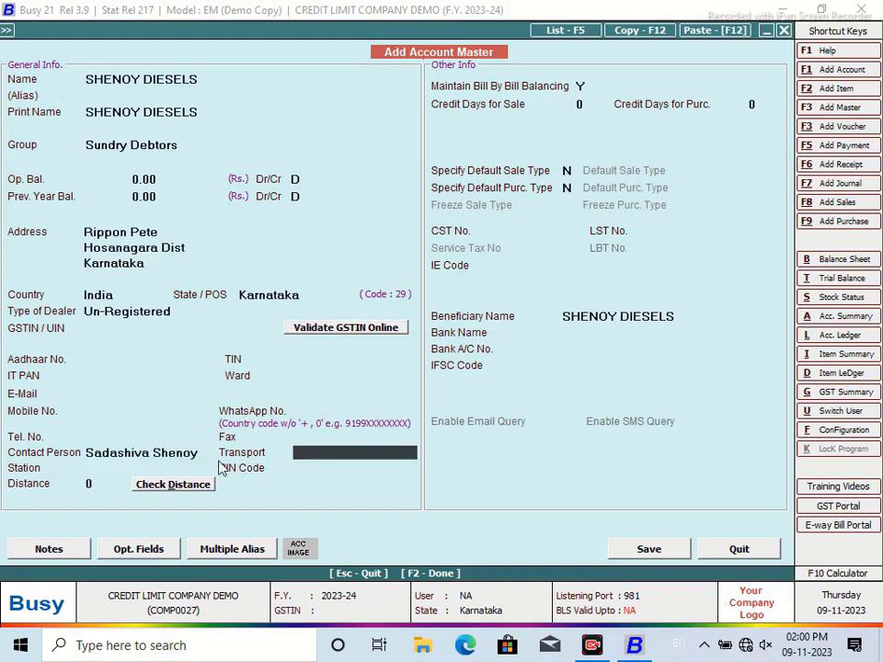
{"action": "left_click", "coordinate": [140, 474]}
{"action": "type", "text": "Ripponpete"}
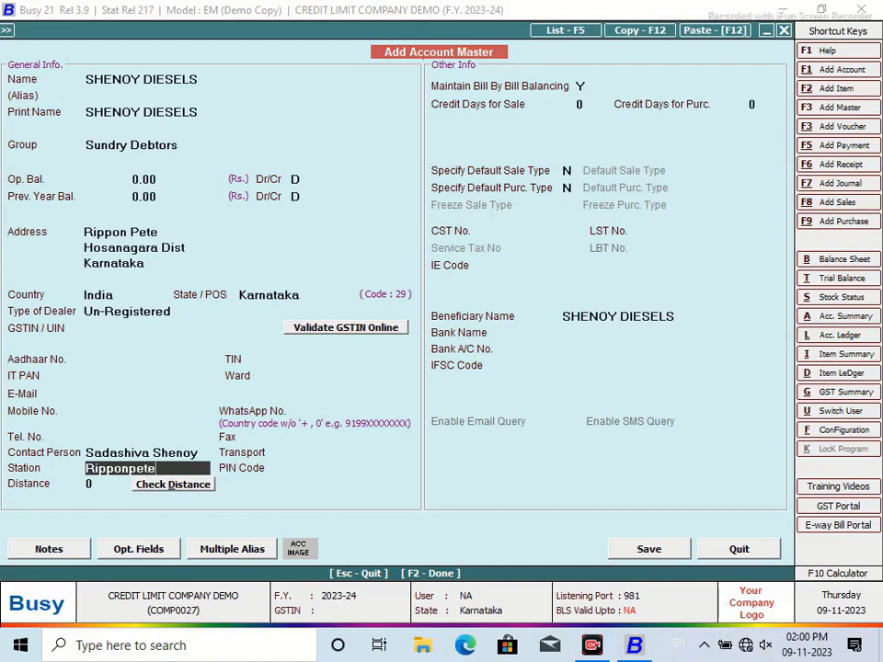
{"action": "left_click", "coordinate": [650, 550]}
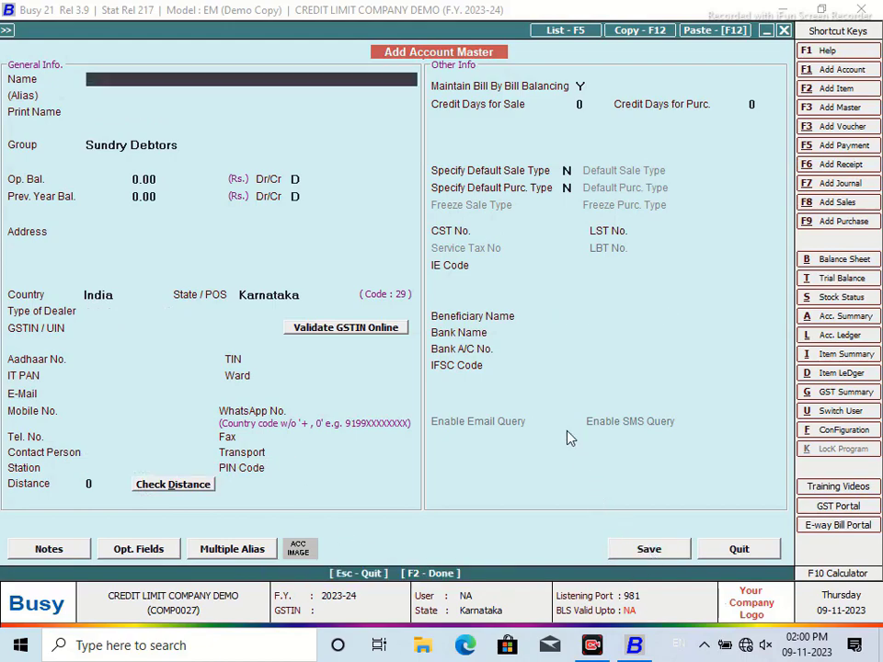
Step: Close the open account list and the blank new account form
{"action": "left_click", "coordinate": [565, 30]}
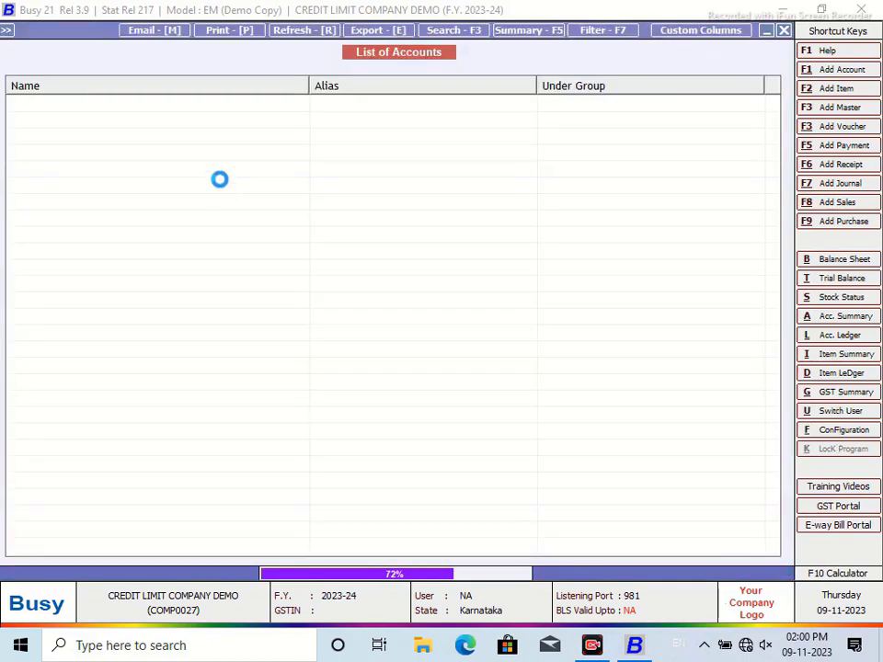
{"action": "left_click", "coordinate": [783, 30]}
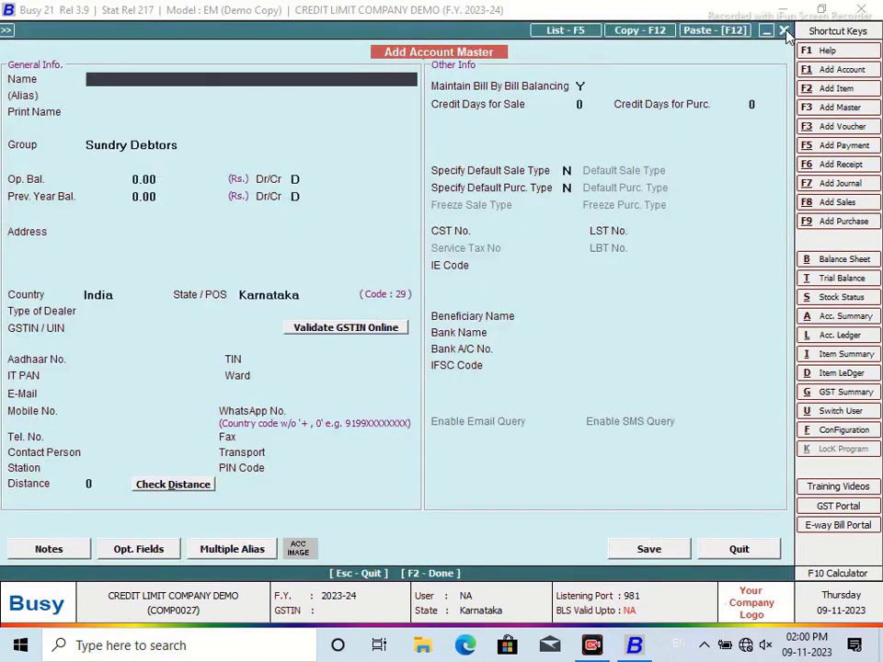
{"action": "left_click", "coordinate": [784, 29]}
Step: Show the List of Accounts on screen in Standard format for all accounts, selecting VARSHA ENTERPRISES
{"action": "left_click", "coordinate": [177, 102]}
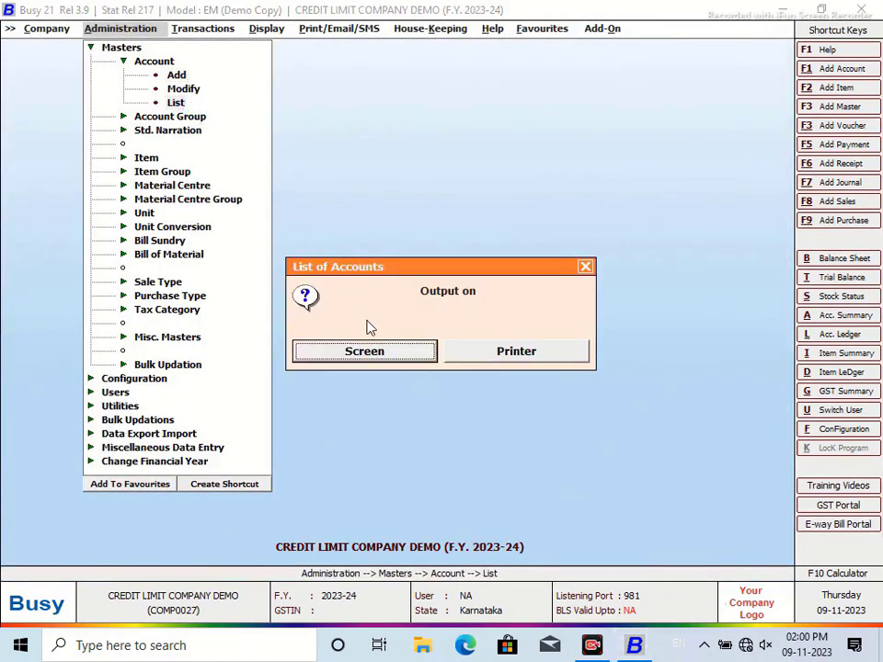
{"action": "left_click", "coordinate": [368, 353]}
{"action": "left_click", "coordinate": [331, 350]}
{"action": "left_click", "coordinate": [345, 350]}
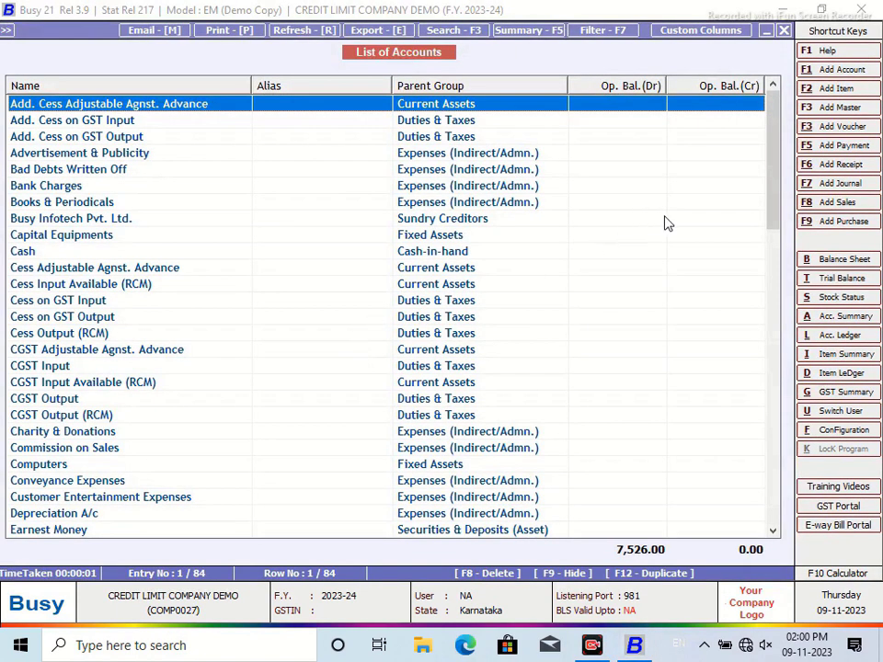
{"action": "key", "text": "s"}
{"action": "key", "text": "v"}
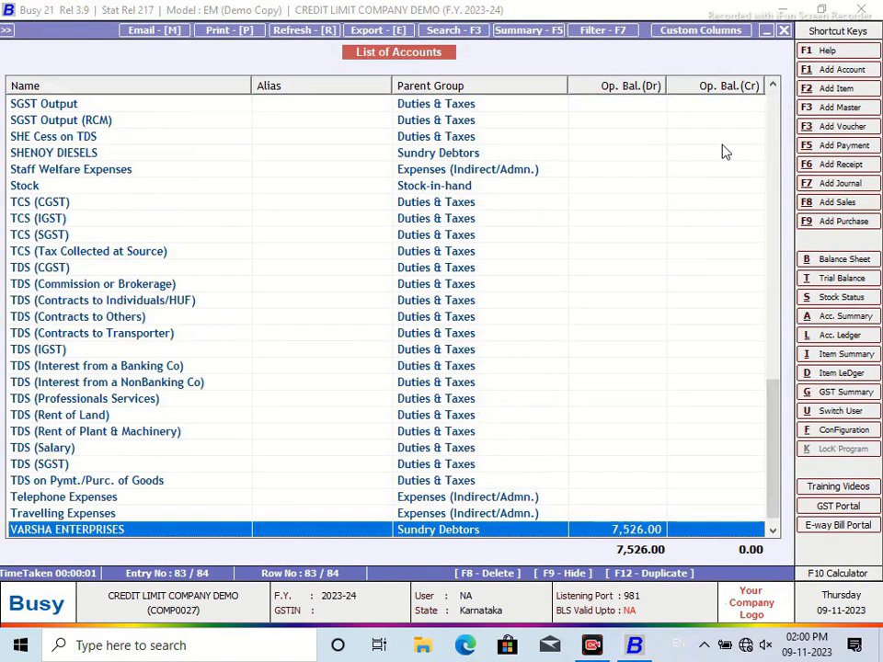
{"action": "key", "text": "m"}
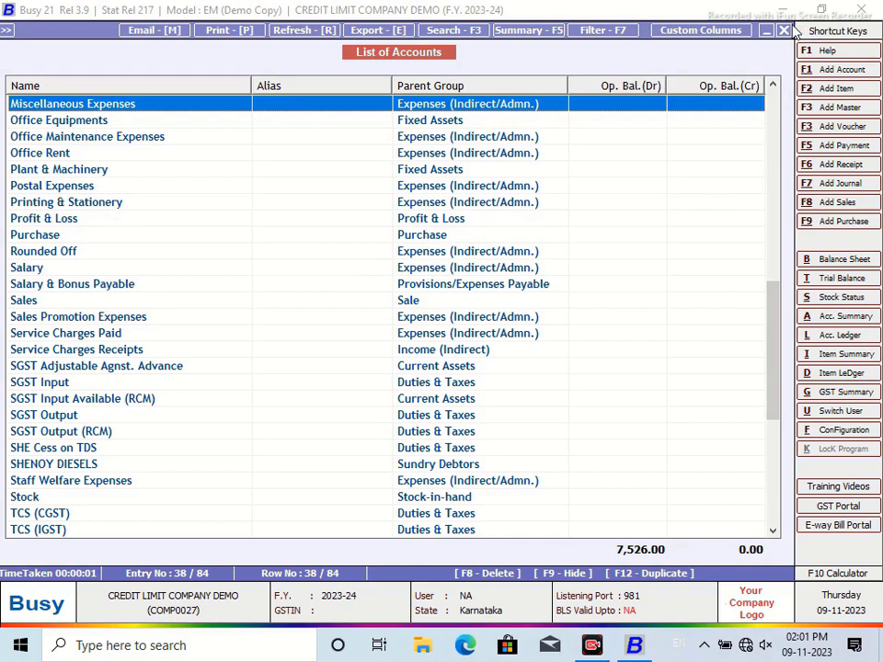
{"action": "key", "text": "v"}
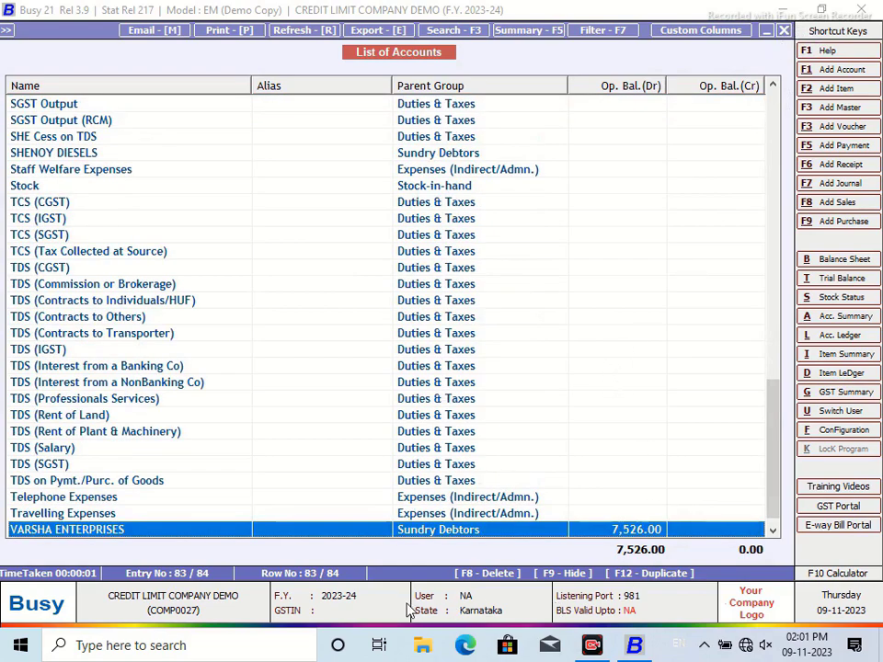
Step: Add the station to VARSHA ENTERPRISES and re-save it, confirming the 7,526.00 bill-wise opening balance
{"action": "key", "text": "Return"}
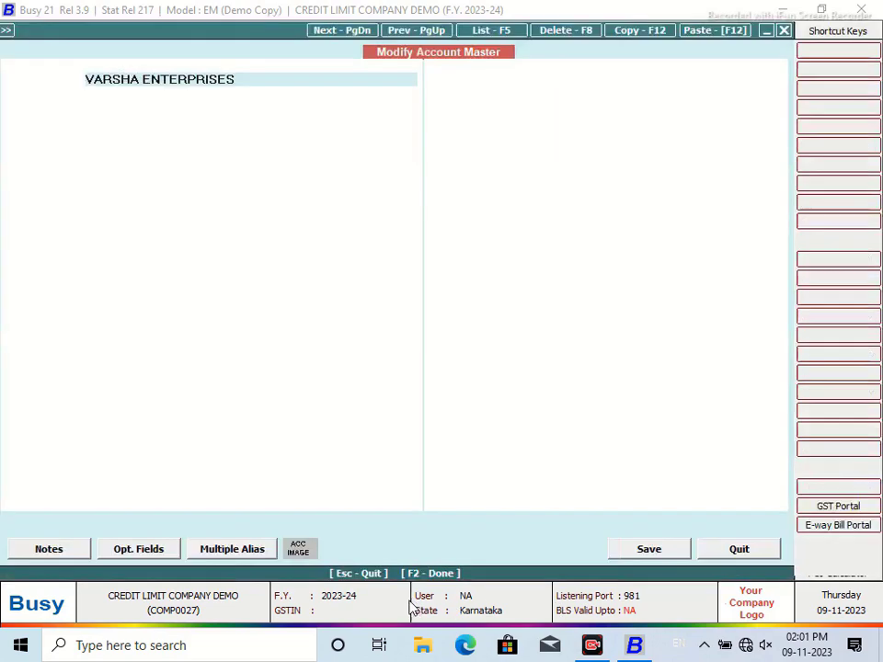
{"action": "left_click", "coordinate": [104, 469]}
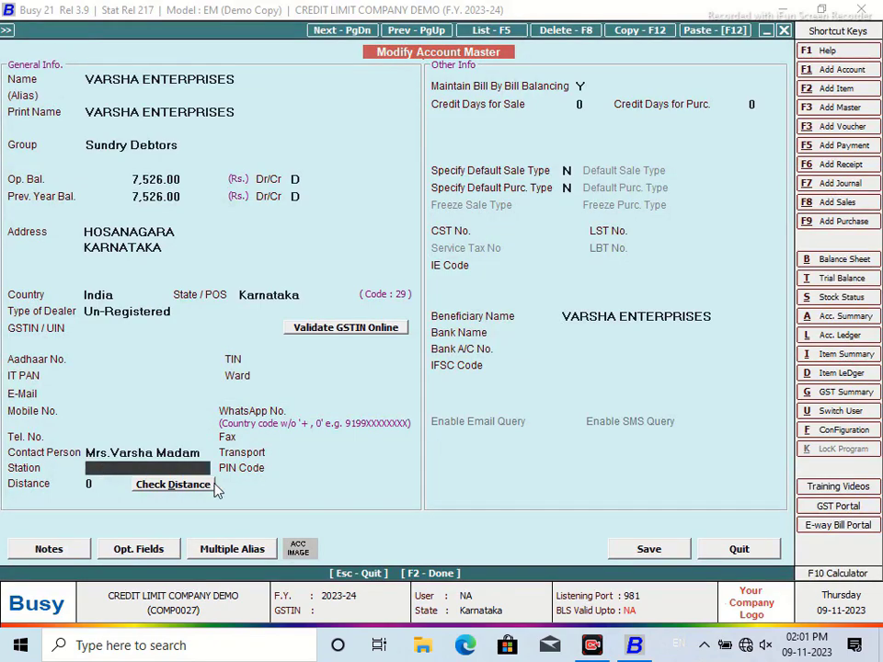
{"action": "type", "text": "HOSANAFGAR"}
{"action": "key", "text": "BackSpace"}
{"action": "key", "text": "BackSpace"}
{"action": "key", "text": "BackSpace"}
{"action": "type", "text": "GARA"}
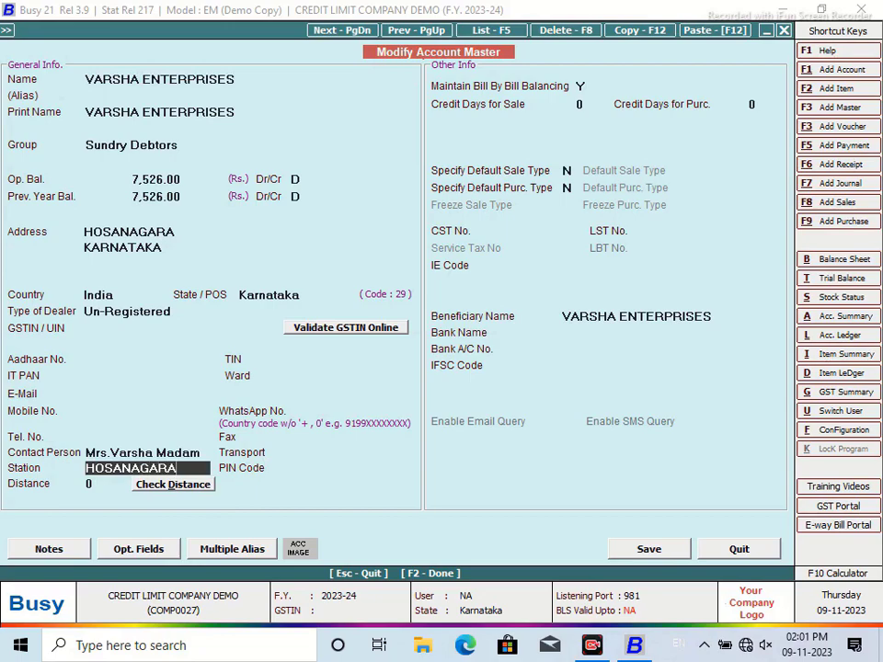
{"action": "key", "text": "Return"}
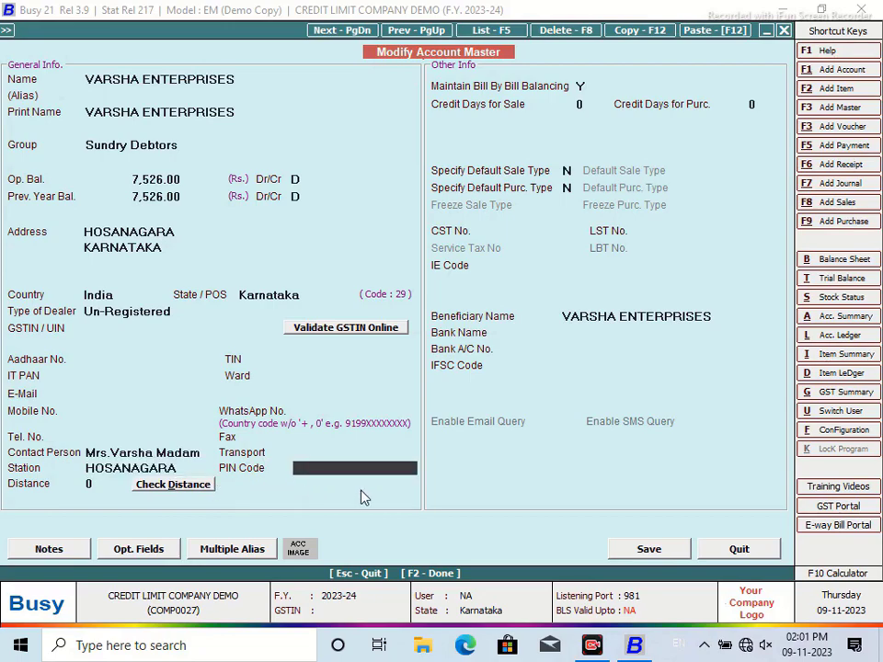
{"action": "left_click", "coordinate": [648, 549]}
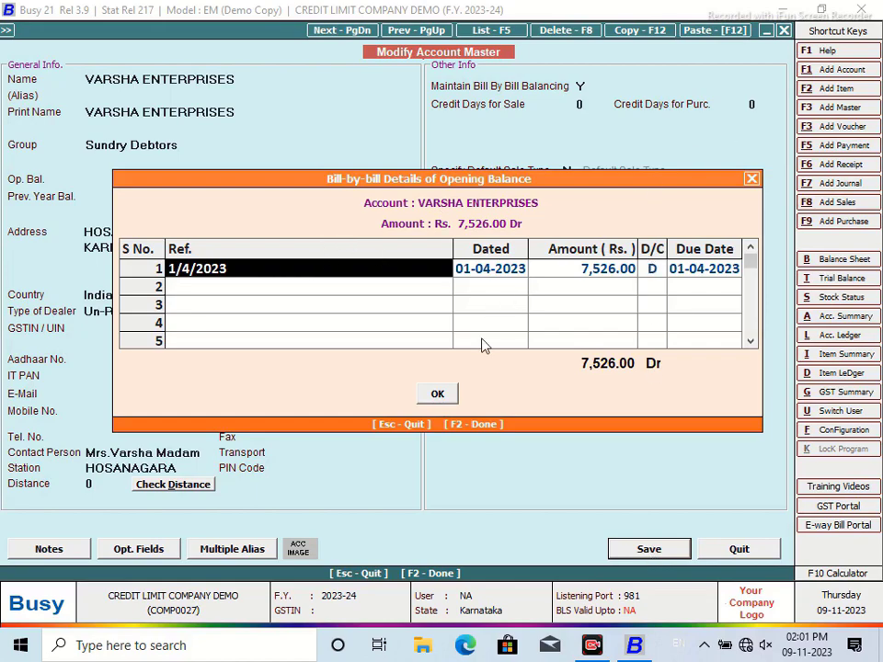
{"action": "left_click", "coordinate": [438, 393]}
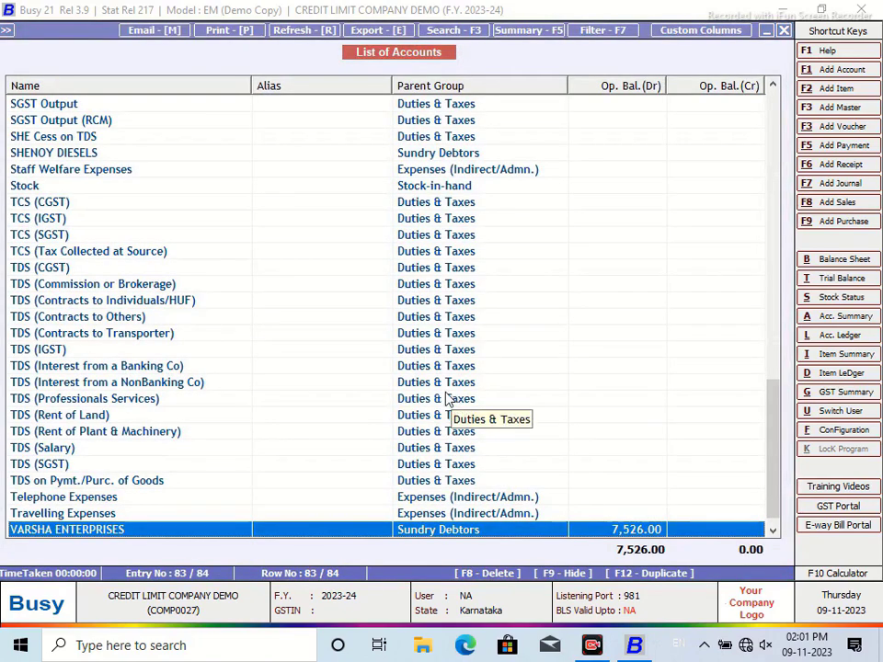
Step: Open SHENOY DIESELS from the accounts list and re-save it
{"action": "type", "text": "sh"}
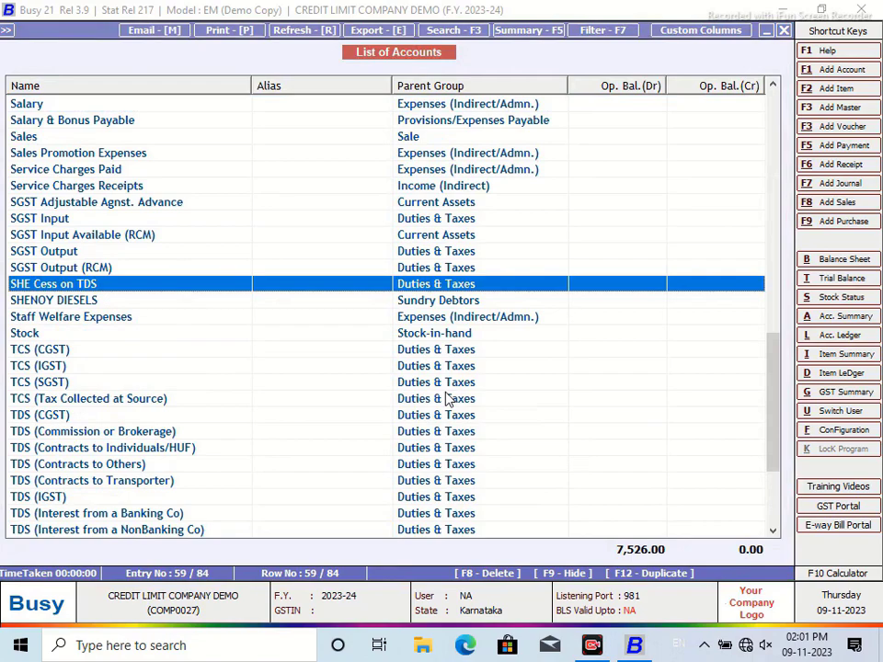
{"action": "type", "text": "en"}
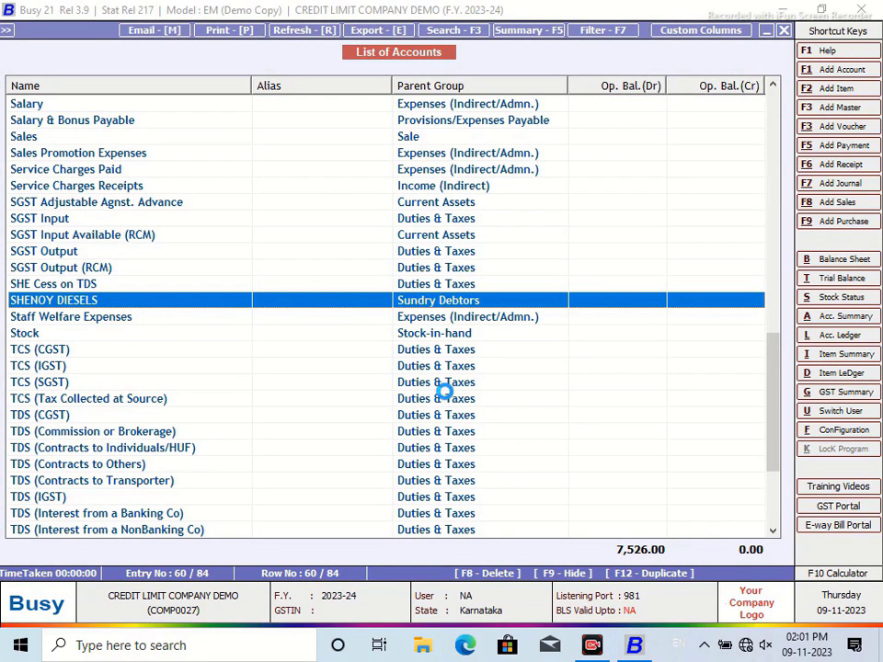
{"action": "key", "text": "Return"}
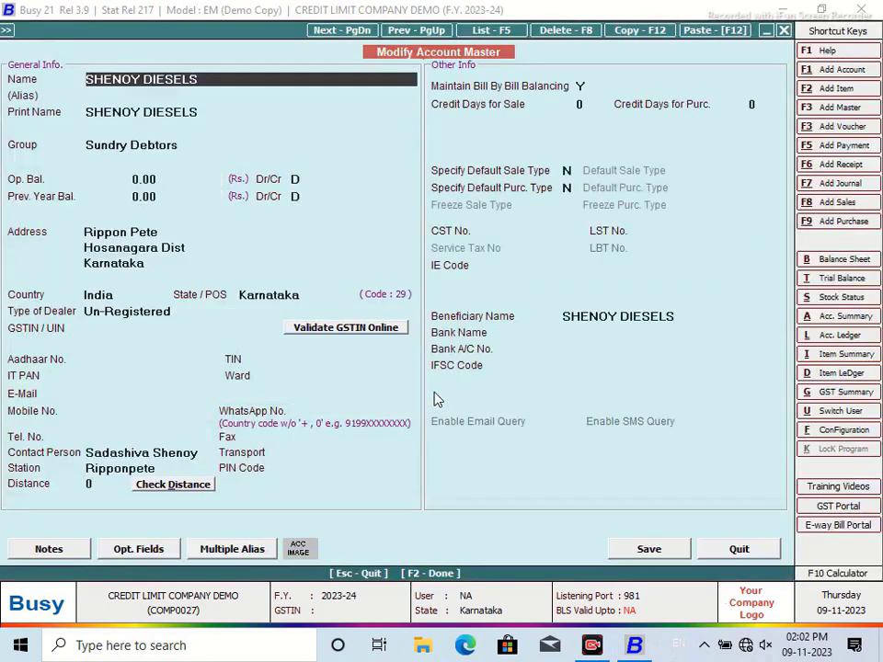
{"action": "left_click", "coordinate": [311, 471]}
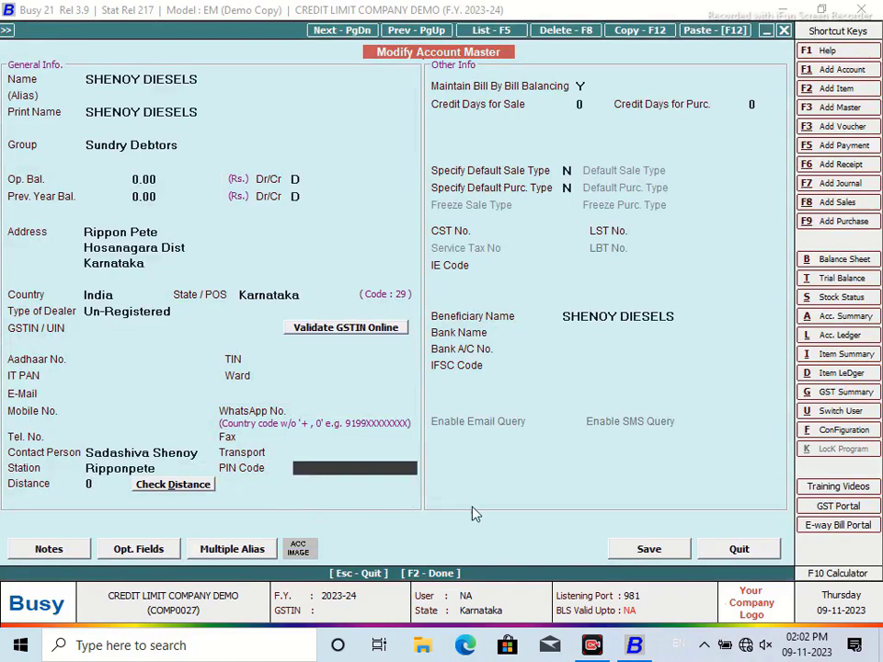
{"action": "left_click", "coordinate": [648, 551]}
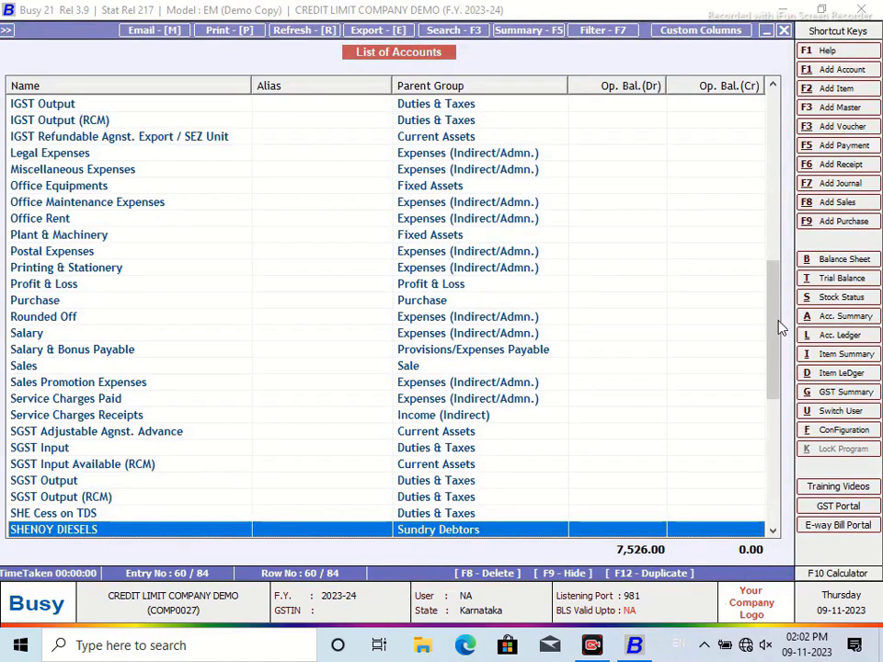
Step: Close the List of Accounts without redisplaying it and bring up the Display reports menu
{"action": "left_click", "coordinate": [783, 31]}
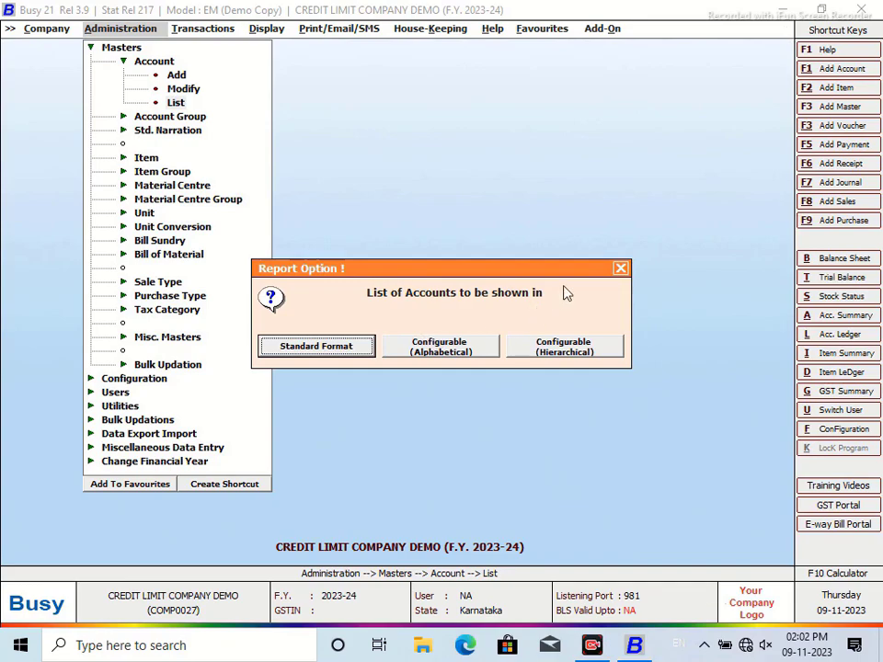
{"action": "key", "text": "Return"}
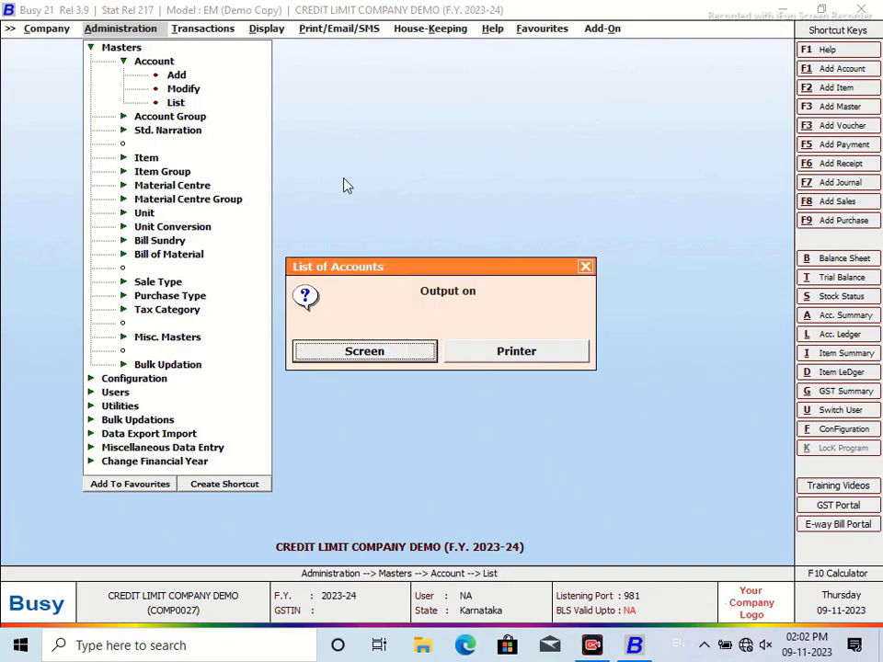
{"action": "left_click", "coordinate": [585, 267]}
{"action": "left_click", "coordinate": [259, 30]}
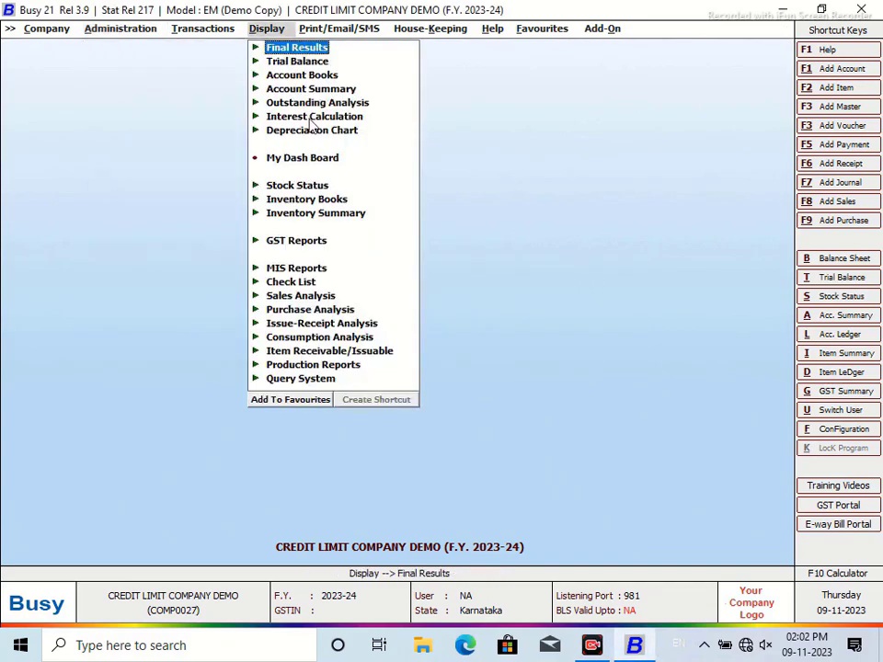
Step: Locate SQL Query under Display > Query System
{"action": "left_click", "coordinate": [302, 378]}
{"action": "left_click", "coordinate": [324, 488]}
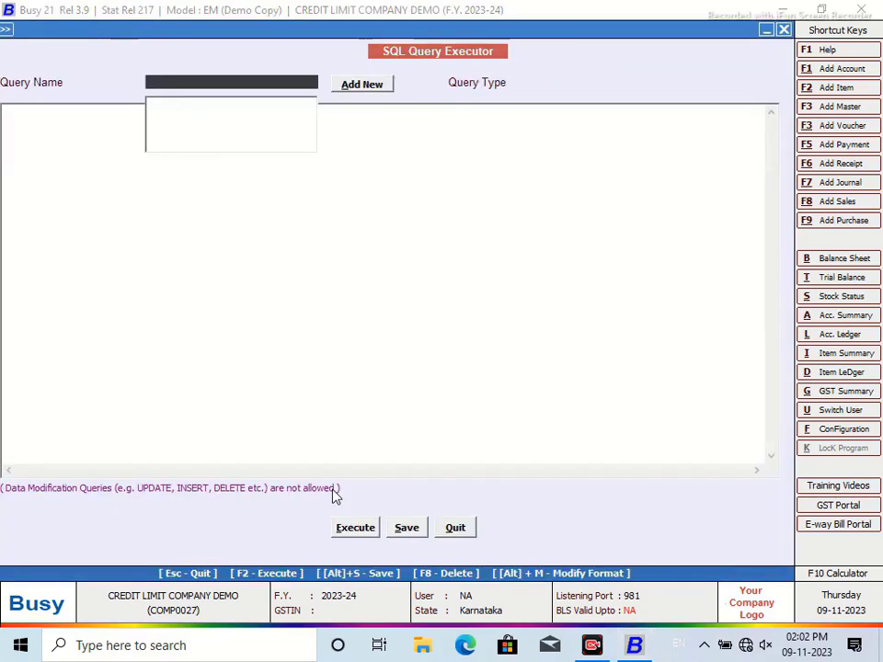
{"action": "left_click", "coordinate": [456, 527]}
Step: Save Shift+Ctrl+F2 as the SQL Query shortcut, then reopen SQL Query to add a query
{"action": "left_click", "coordinate": [412, 507]}
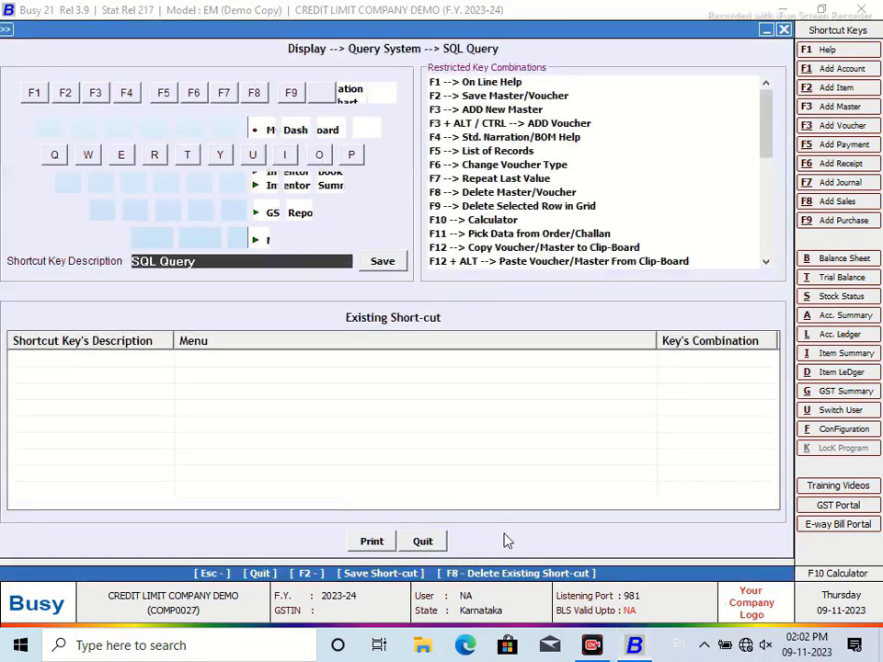
{"action": "left_click", "coordinate": [152, 238]}
{"action": "key", "text": "Tab"}
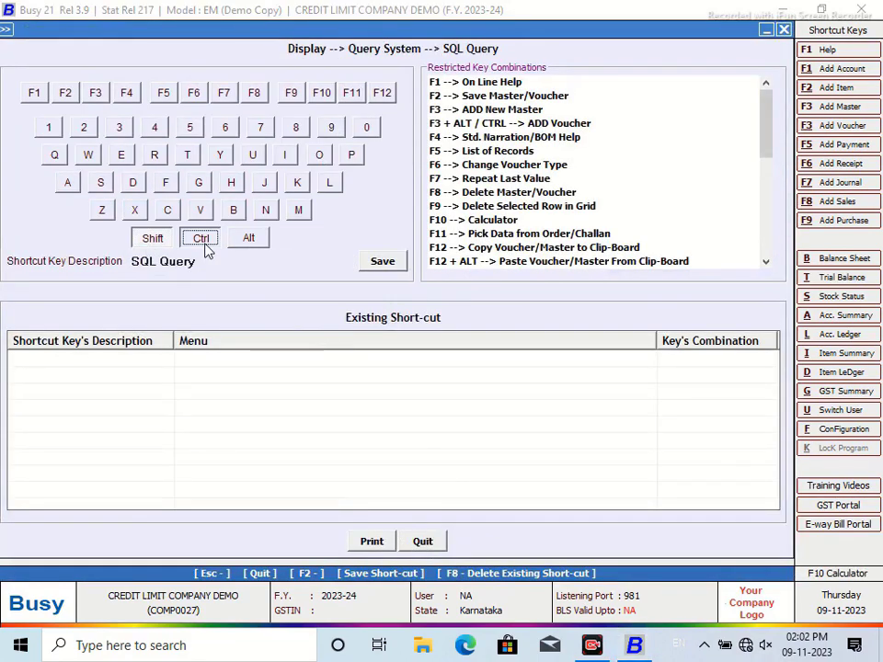
{"action": "left_click", "coordinate": [64, 94]}
{"action": "left_click", "coordinate": [384, 267]}
{"action": "left_click", "coordinate": [543, 355]}
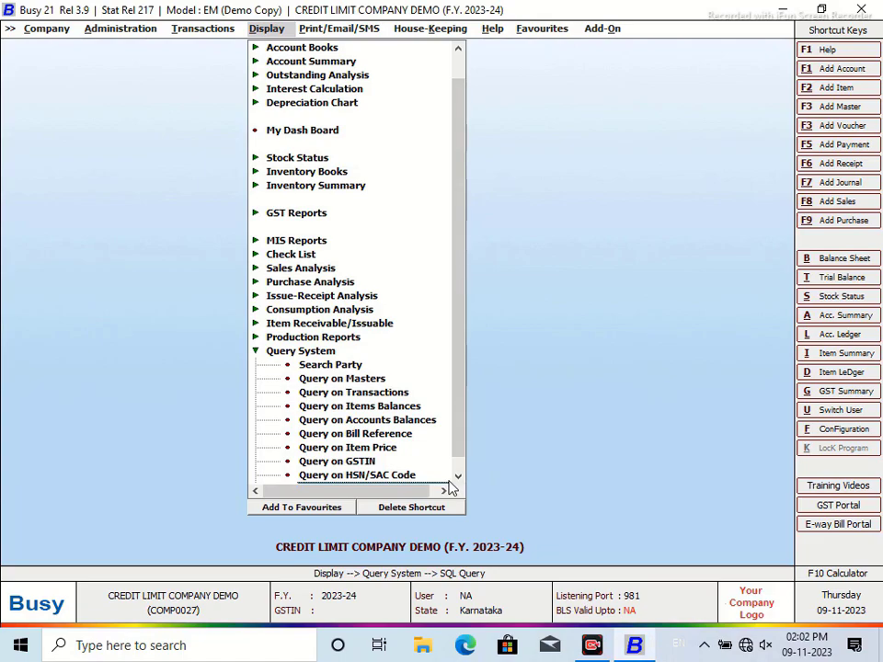
{"action": "key", "text": "Return"}
{"action": "left_click", "coordinate": [355, 88]}
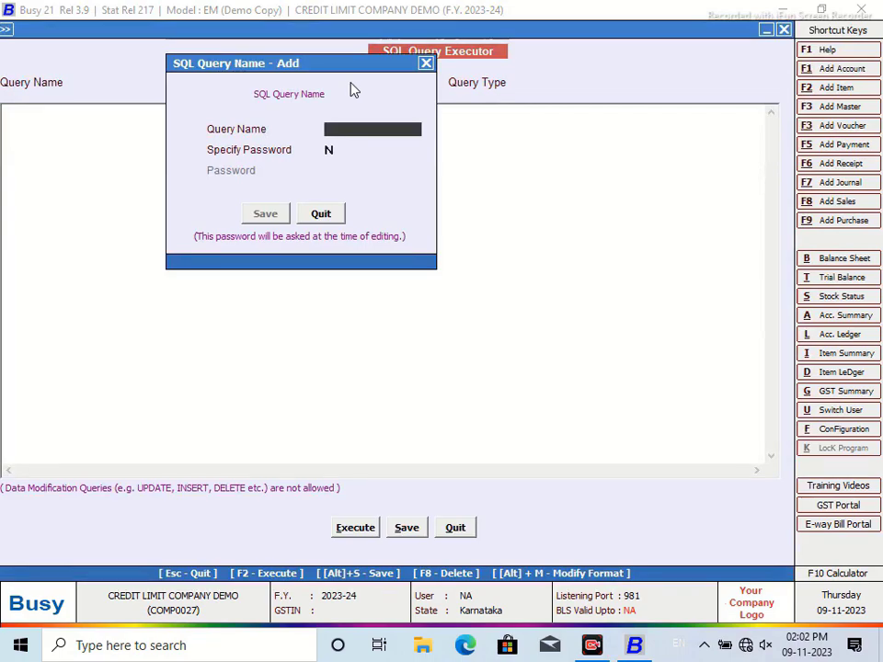
Step: Name the query SHIMOGA and write Select Master1.D1 from Master1 Where Master1.MasterType=6
{"action": "type", "text": "SHIMOGA"}
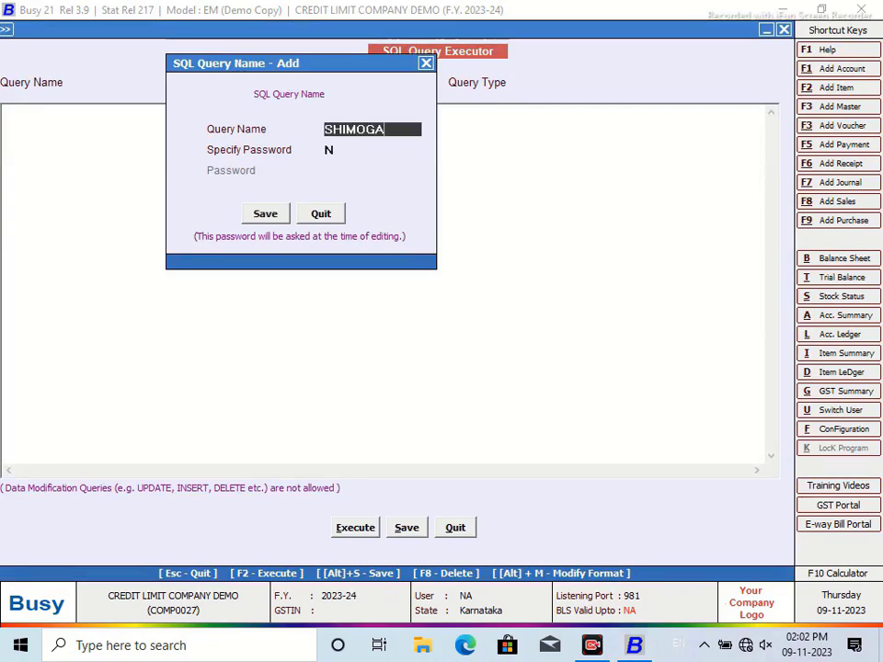
{"action": "left_click", "coordinate": [252, 217]}
{"action": "type", "text": "Select "}
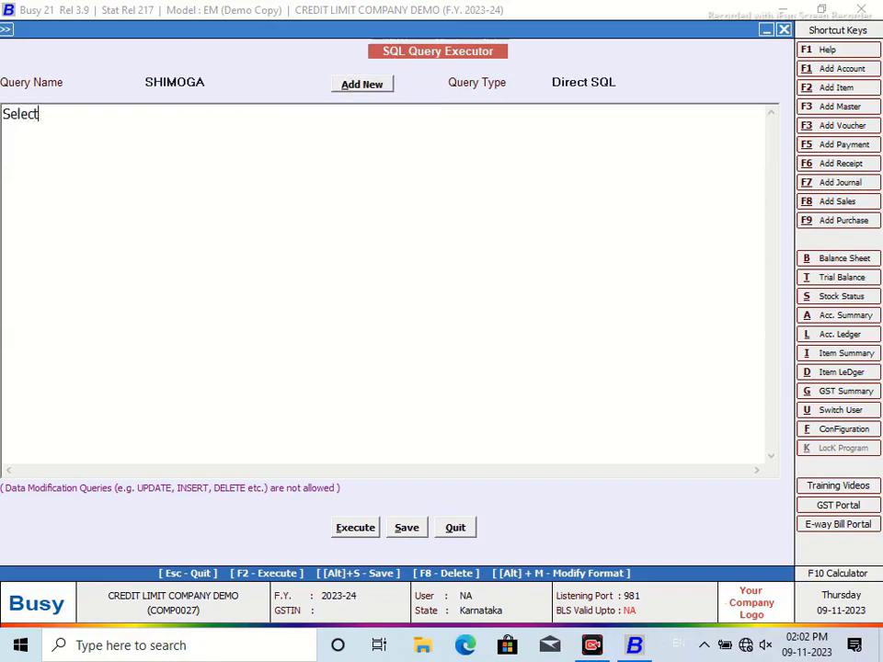
{"action": "type", "text": "*"}
{"action": "key", "text": "Return"}
{"action": "type", "text": "from Master"}
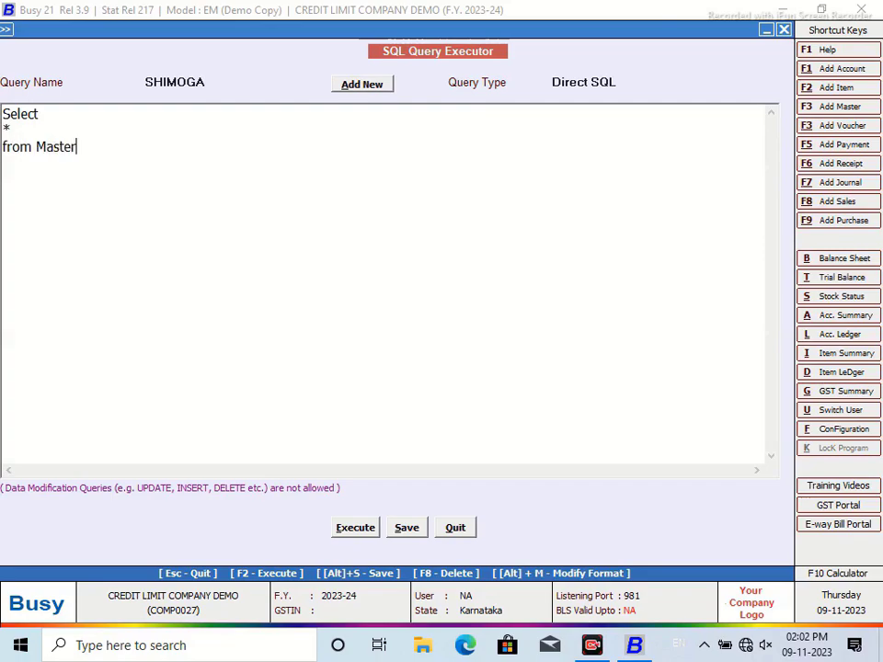
{"action": "type", "text": "1 WQ"}
{"action": "key", "text": "BackSpace"}
{"action": "type", "text": "here Master1.MasterType"}
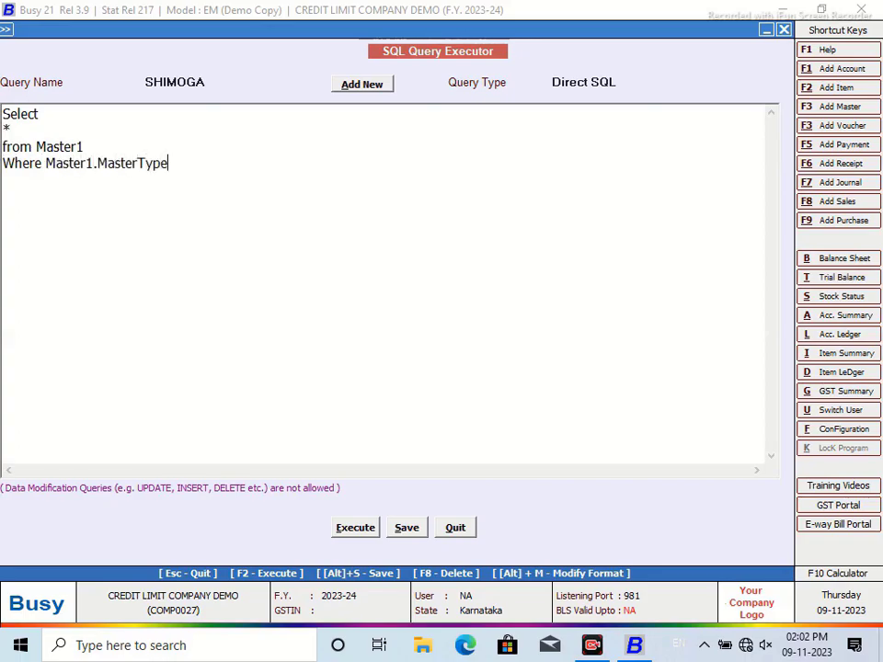
{"action": "type", "text": "=6"}
{"action": "left_click", "coordinate": [49, 136]}
{"action": "type", "text": "Master1.D1"}
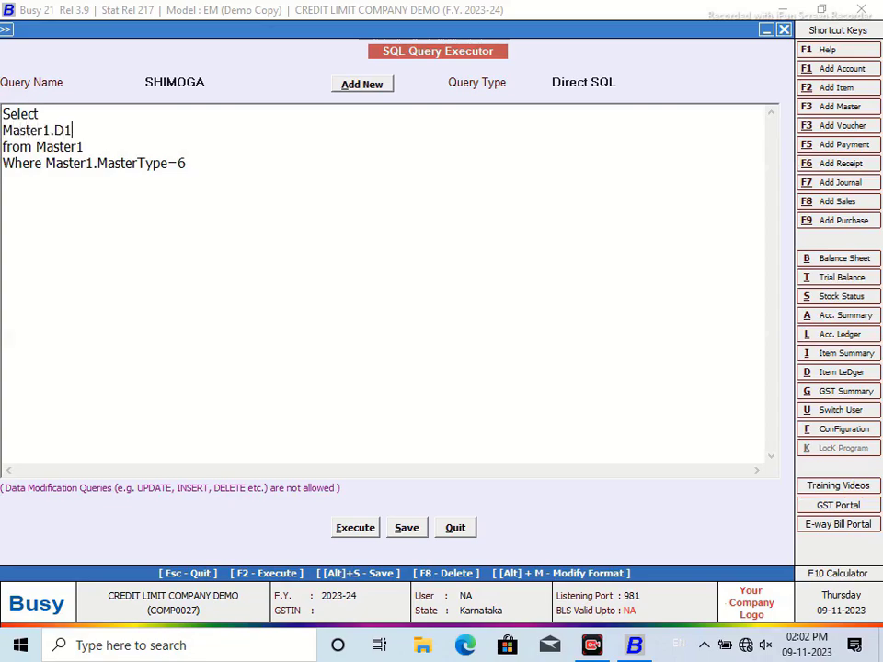
Step: Save and execute the SHIMOGA query, then close the results grid
{"action": "left_click", "coordinate": [355, 527]}
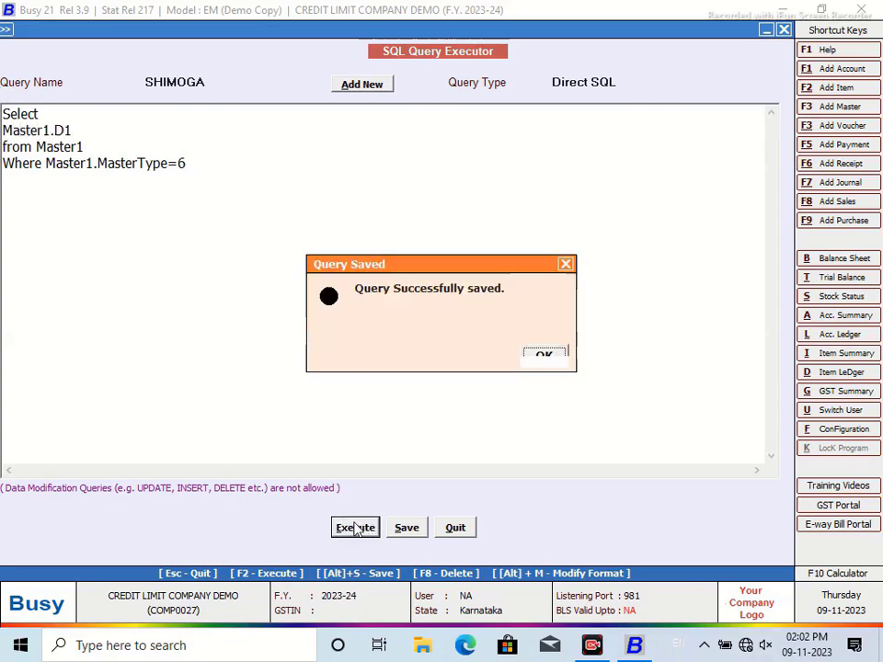
{"action": "left_click", "coordinate": [558, 362]}
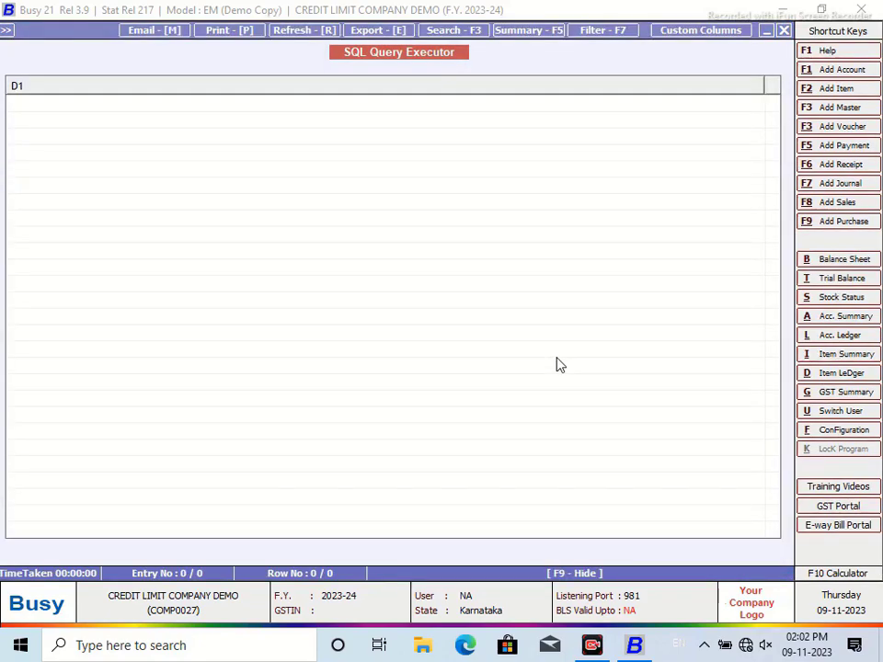
{"action": "left_click", "coordinate": [782, 30]}
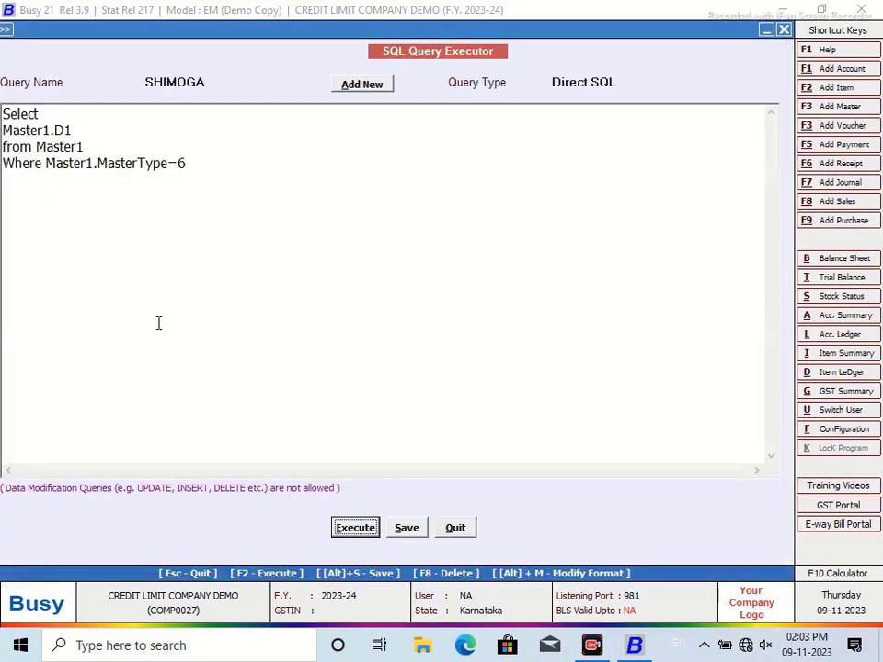
Step: Delete the Where condition and run the SHIMOGA query unfiltered to inspect the results
{"action": "left_click_drag", "start_coordinate": [189, 163], "coordinate": [2, 171]}
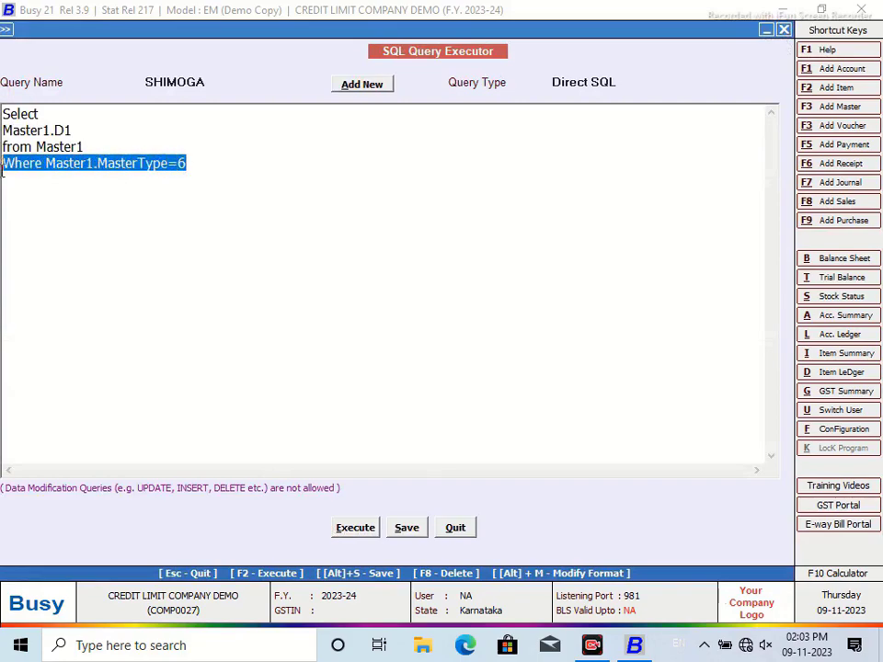
{"action": "key", "text": "Delete"}
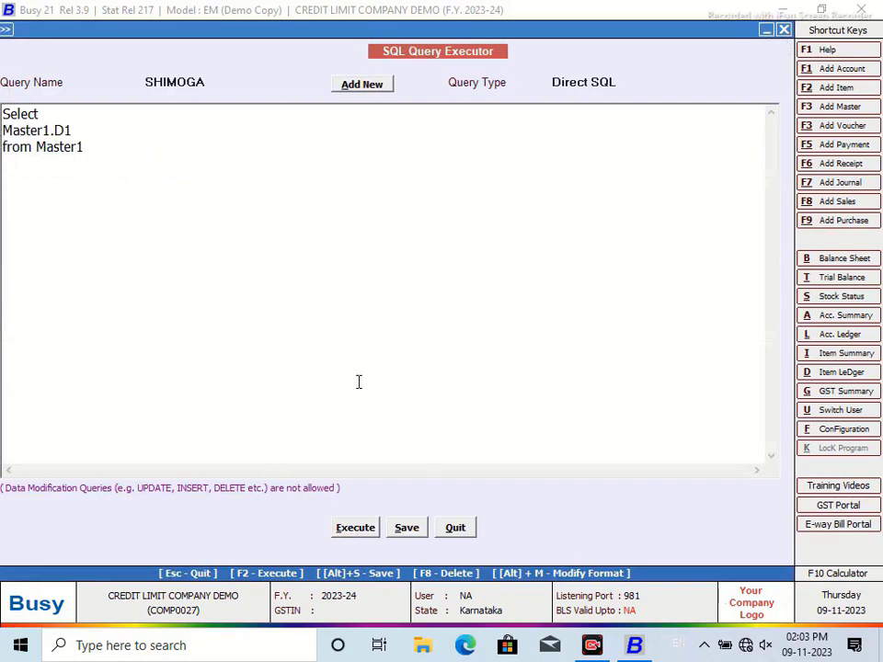
{"action": "left_click", "coordinate": [353, 530]}
{"action": "left_click", "coordinate": [548, 357]}
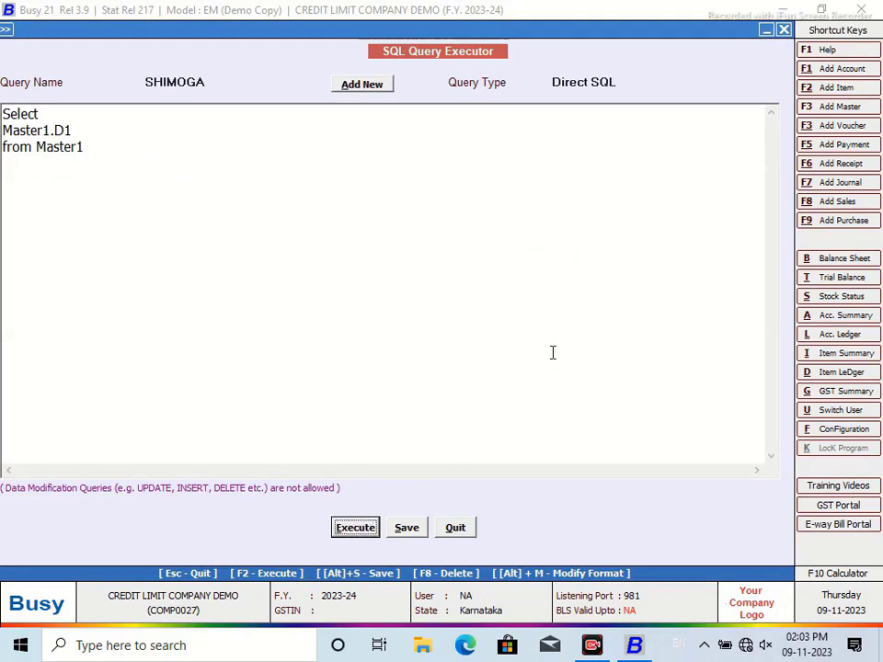
{"action": "left_click_drag", "start_coordinate": [773, 110], "coordinate": [758, 526]}
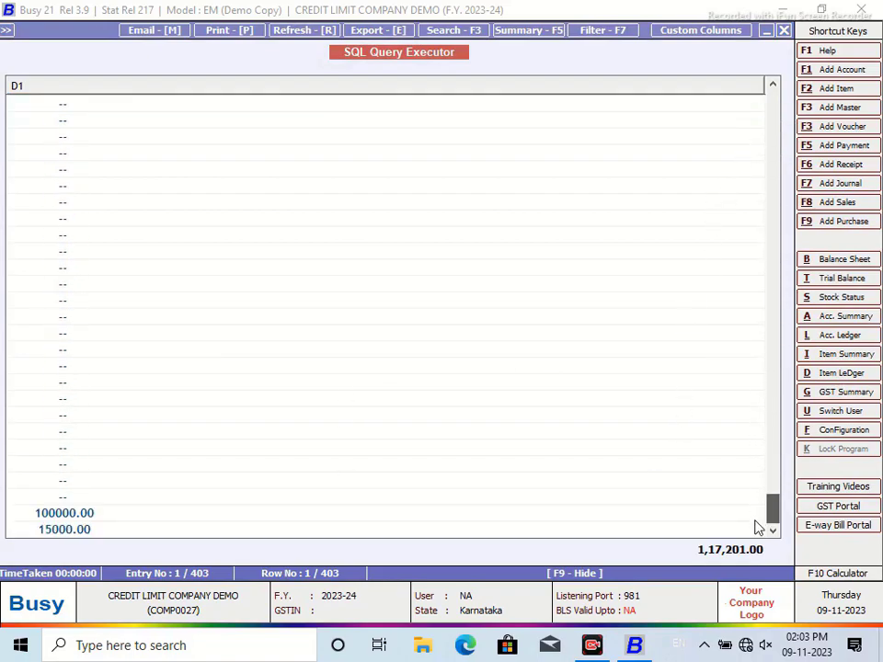
{"action": "left_click", "coordinate": [782, 31]}
Step: Filter the SHIMOGA query with Where Master1.ParentGrp=116, then save and run it
{"action": "left_click", "coordinate": [115, 148]}
{"action": "key", "text": "Return"}
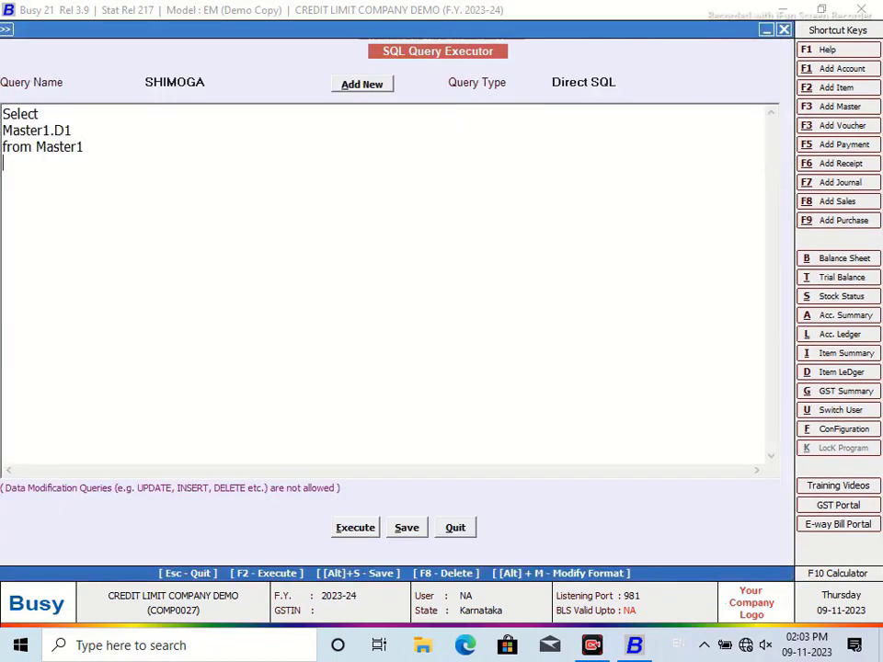
{"action": "type", "text": "Where Mastger"}
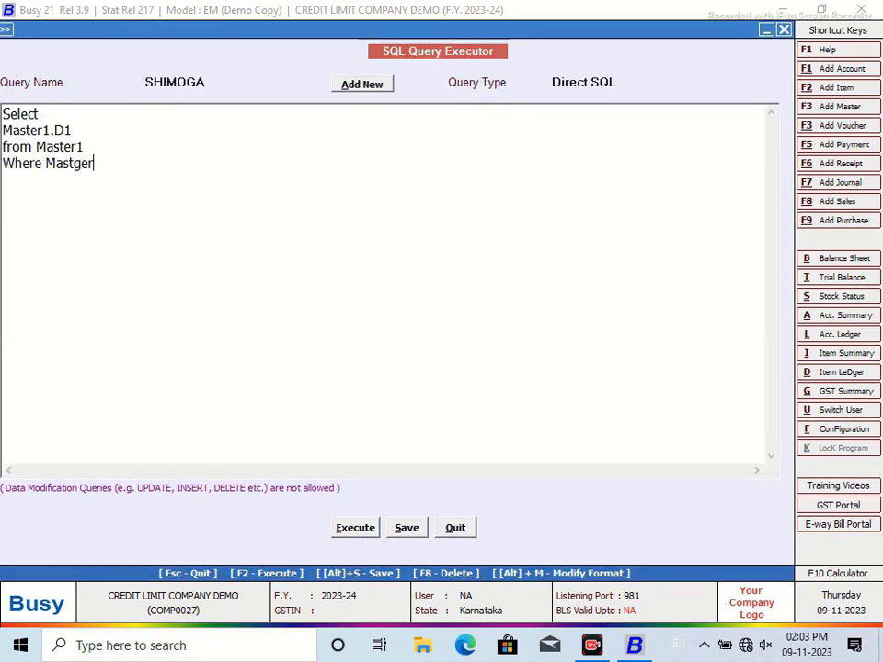
{"action": "key", "text": "BackSpace"}
{"action": "key", "text": "BackSpace"}
{"action": "key", "text": "BackSpace"}
{"action": "type", "text": "MasterType"}
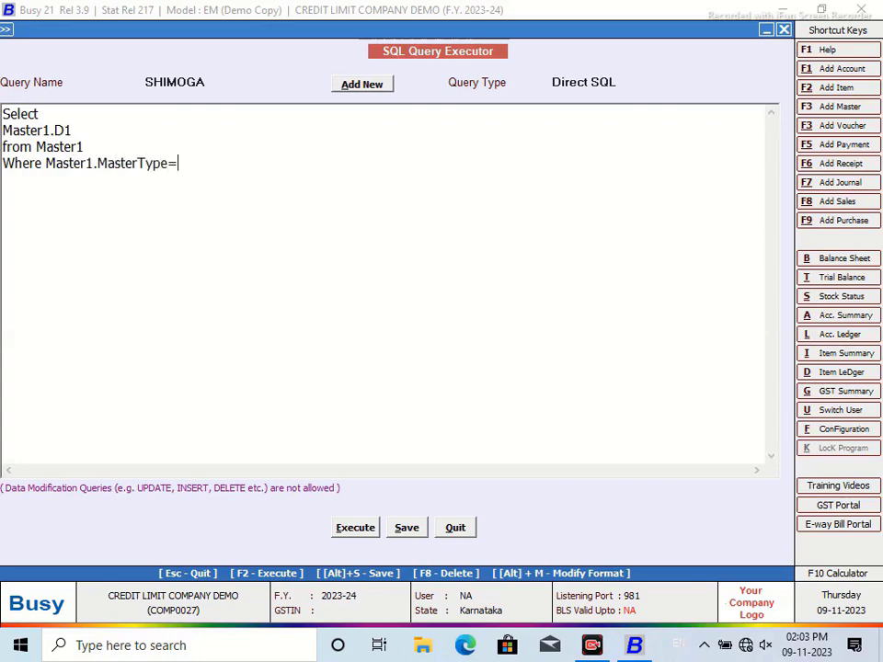
{"action": "type", "text": "=2"}
{"action": "key", "text": "BackSpace"}
{"action": "key", "text": "BackSpace"}
{"action": "key", "text": "BackSpace"}
{"action": "key", "text": "BackSpace"}
{"action": "key", "text": "BackSpace"}
{"action": "key", "text": "BackSpace"}
{"action": "key", "text": "BackSpace"}
{"action": "key", "text": "BackSpace"}
{"action": "key", "text": "BackSpace"}
{"action": "key", "text": "BackSpace"}
{"action": "key", "text": "BackSpace"}
{"action": "key", "text": "BackSpace"}
{"action": "type", "text": "ParentG"}
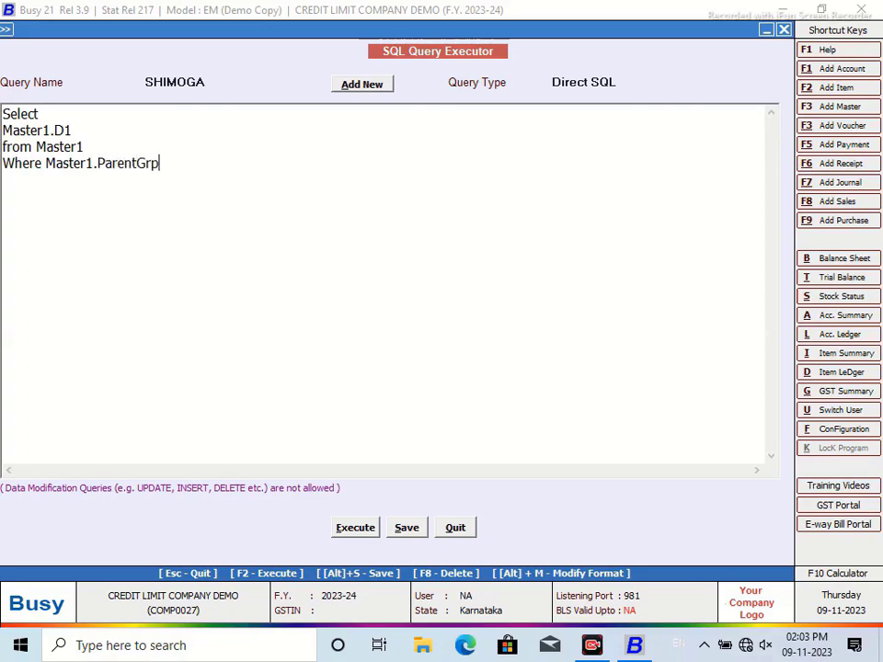
{"action": "type", "text": "rp=116"}
{"action": "left_click", "coordinate": [339, 527]}
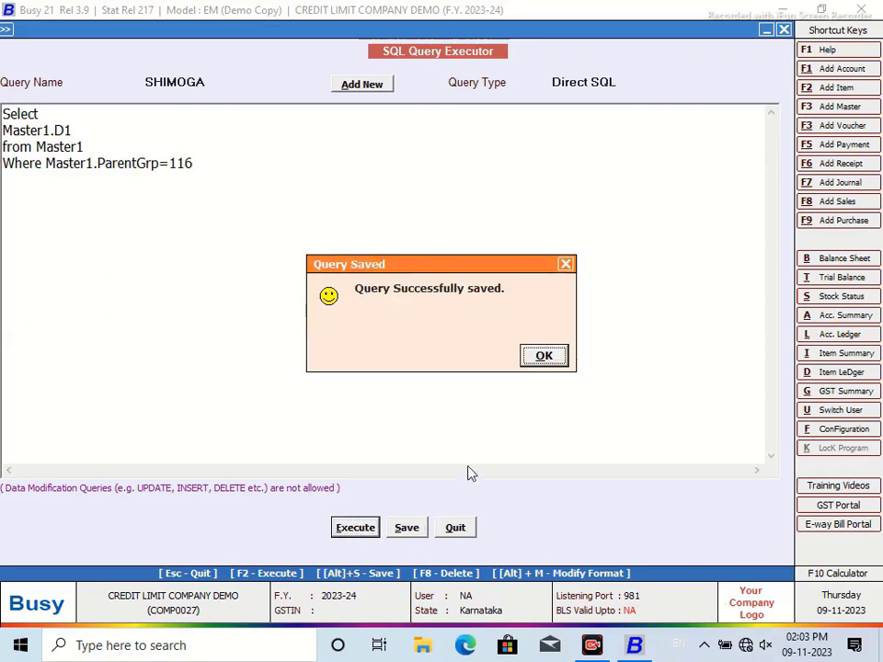
{"action": "left_click", "coordinate": [546, 356]}
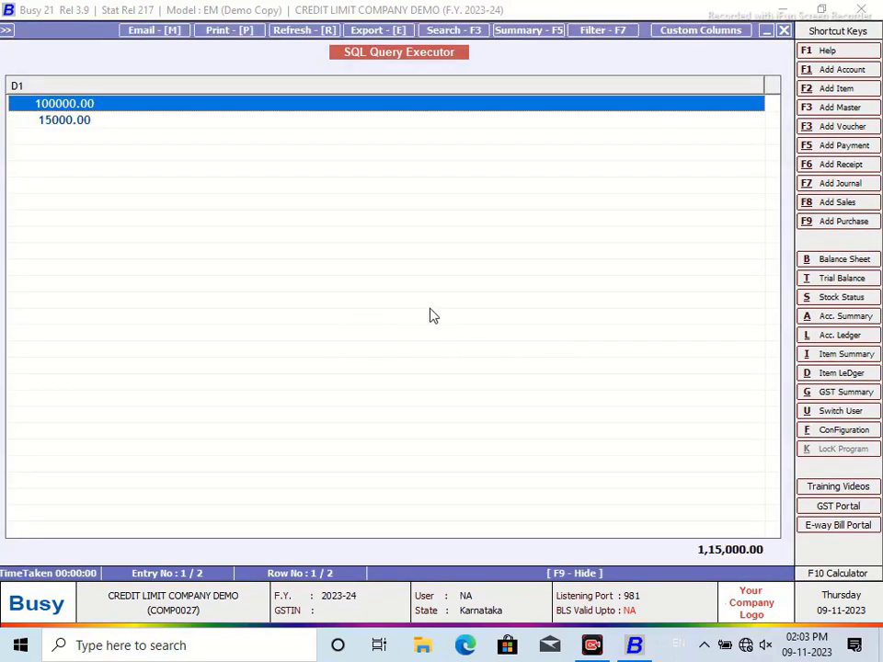
{"action": "left_click", "coordinate": [782, 30]}
{"action": "left_click", "coordinate": [407, 530]}
{"action": "left_click", "coordinate": [557, 349]}
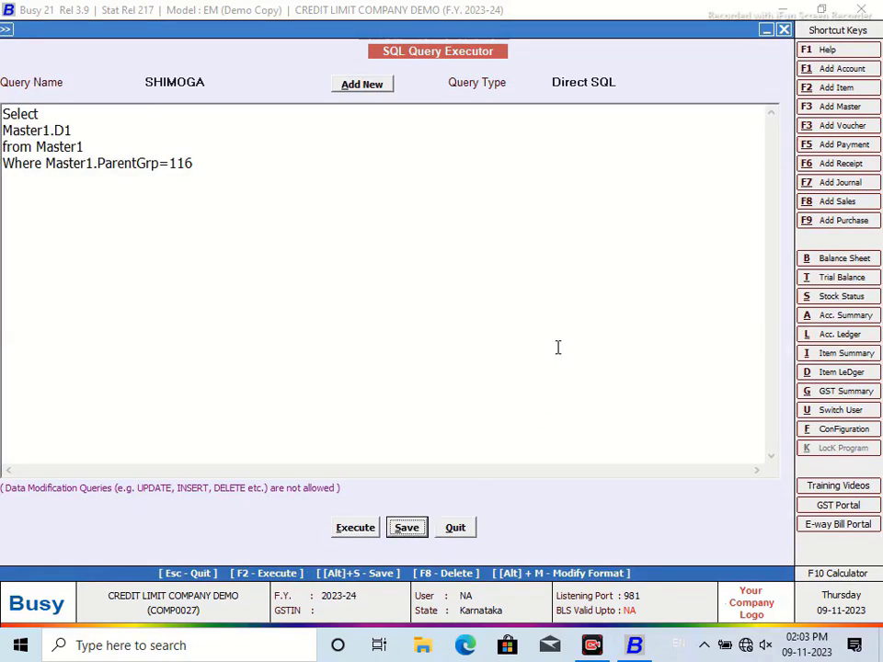
{"action": "left_click", "coordinate": [44, 173]}
{"action": "key", "text": "Return"}
{"action": "type", "text": "and"}
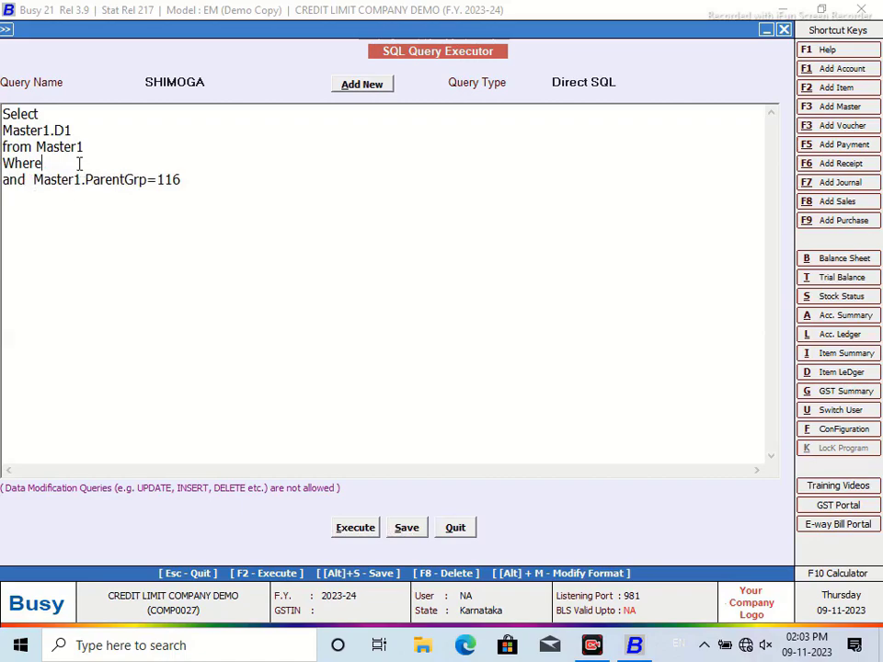
{"action": "type", "text": " Master1.Code=@P1@"}
Step: Set the query type to Custom Column, save the query and leave the editor
{"action": "left_click", "coordinate": [607, 84]}
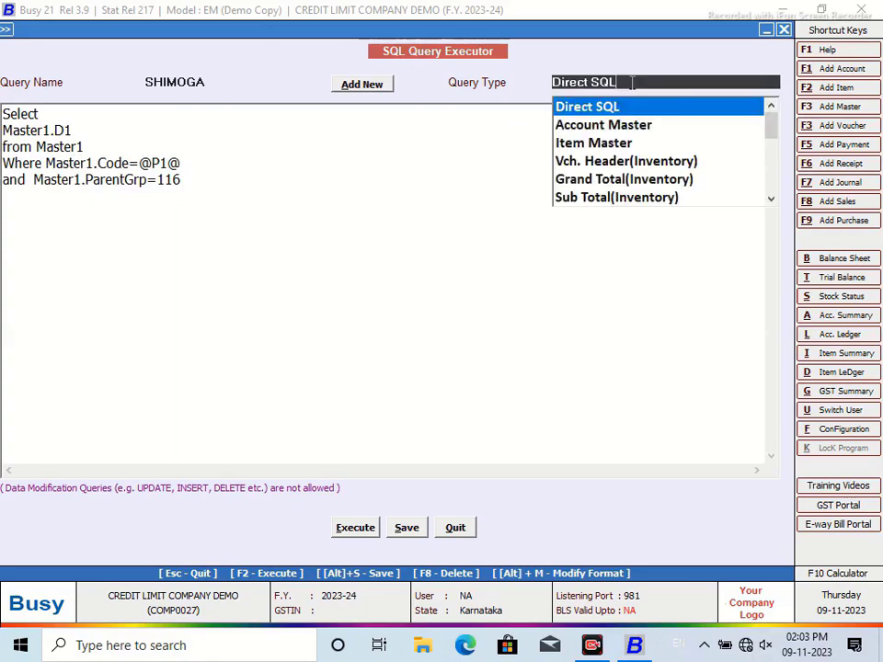
{"action": "left_click_drag", "start_coordinate": [771, 122], "coordinate": [775, 206]}
{"action": "left_click", "coordinate": [644, 197]}
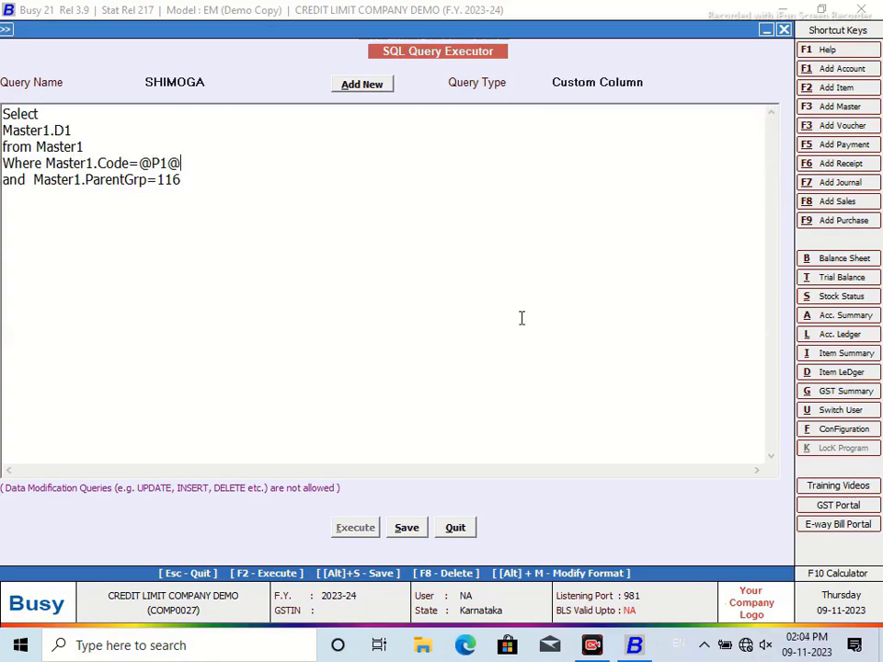
{"action": "left_click", "coordinate": [402, 529]}
{"action": "left_click", "coordinate": [555, 357]}
{"action": "left_click", "coordinate": [467, 531]}
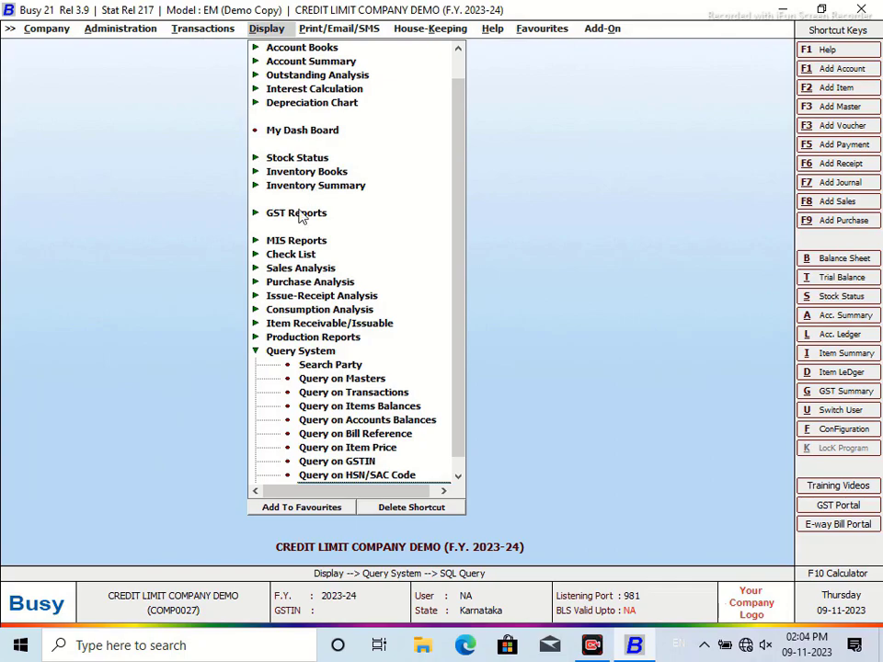
Step: Generate Amount Receivable for Sundry Debtors as on 30-04-2023, narrow the Account column, then close it
{"action": "left_click", "coordinate": [312, 75]}
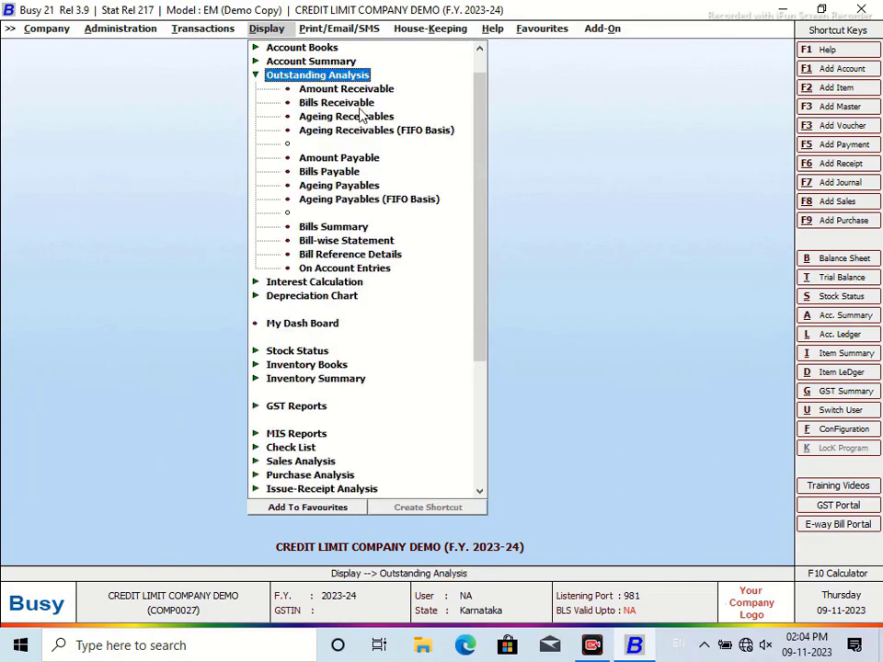
{"action": "left_click", "coordinate": [353, 93]}
{"action": "left_click", "coordinate": [419, 349]}
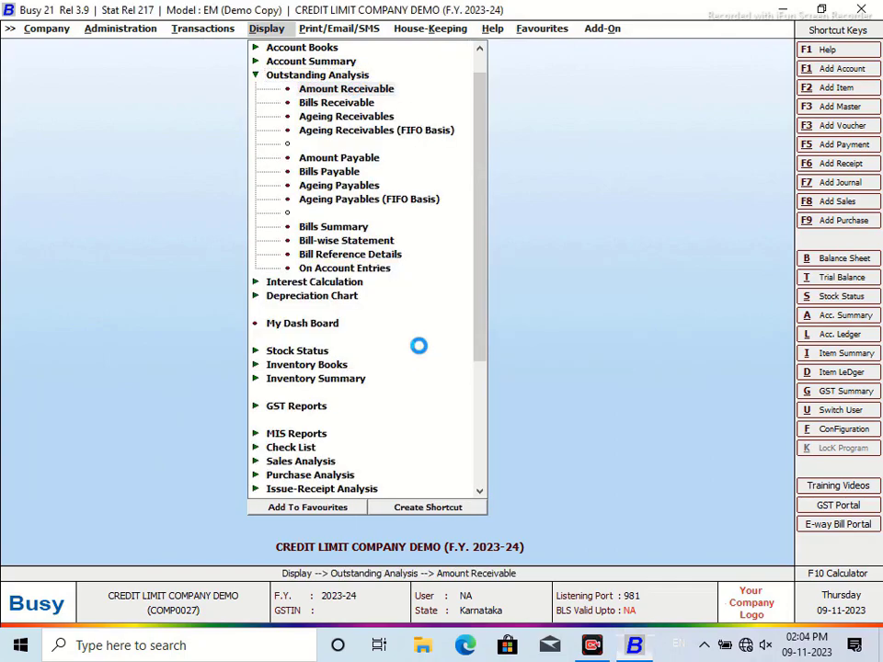
{"action": "type", "text": "S"}
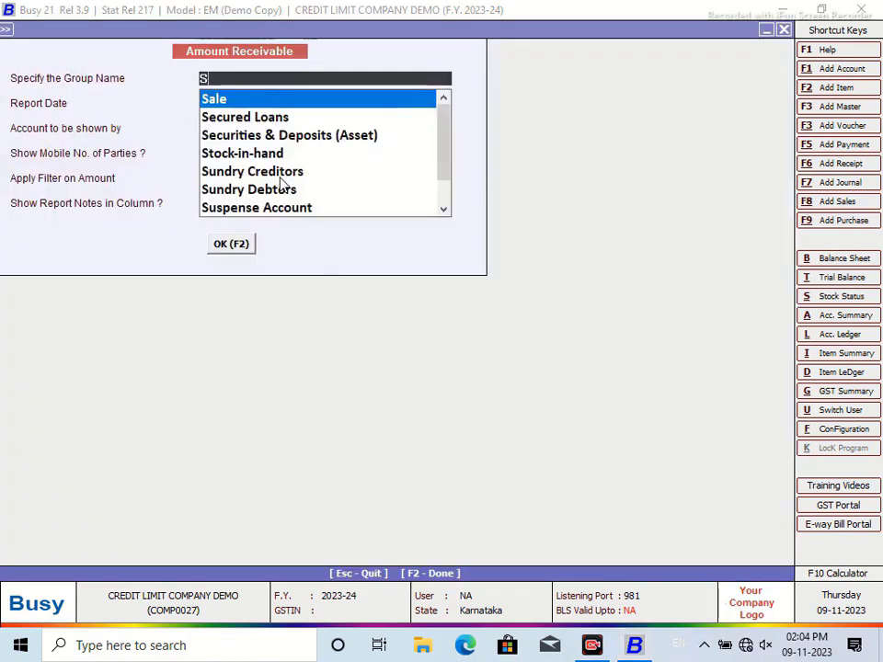
{"action": "type", "text": "UN"}
{"action": "key", "text": "Down"}
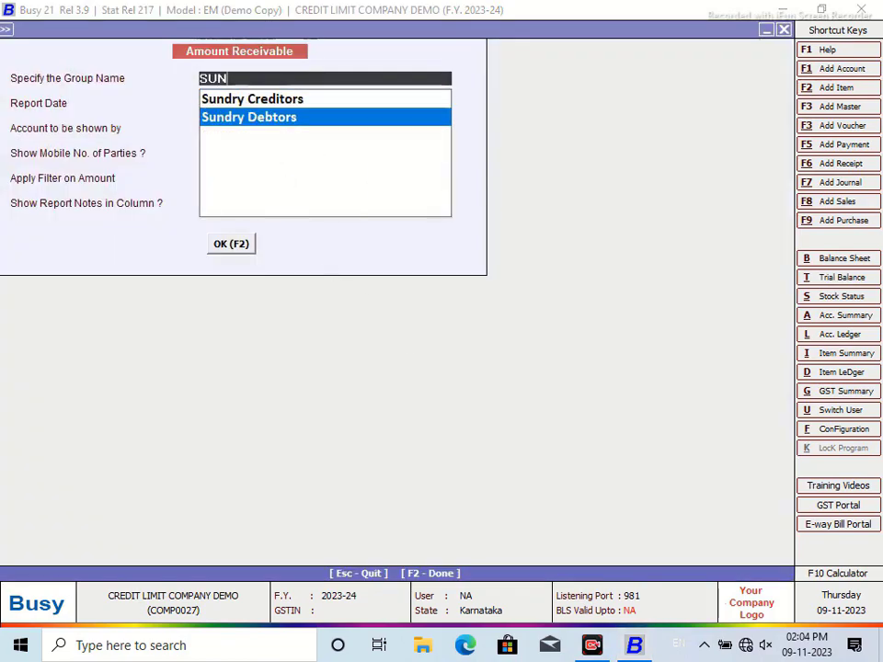
{"action": "key", "text": "Return"}
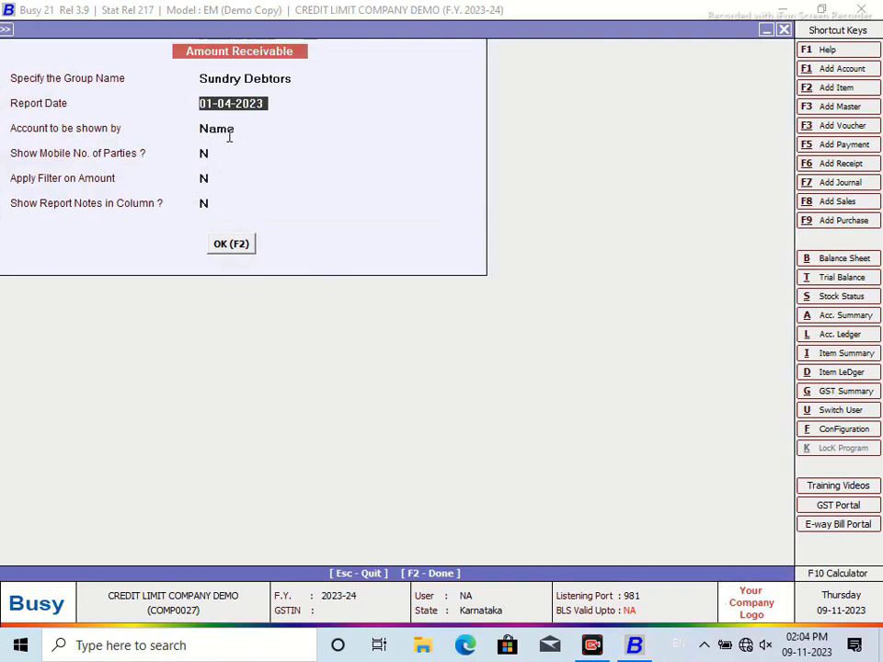
{"action": "type", "text": "30/4"}
{"action": "key", "text": "Return"}
{"action": "left_click", "coordinate": [233, 154]}
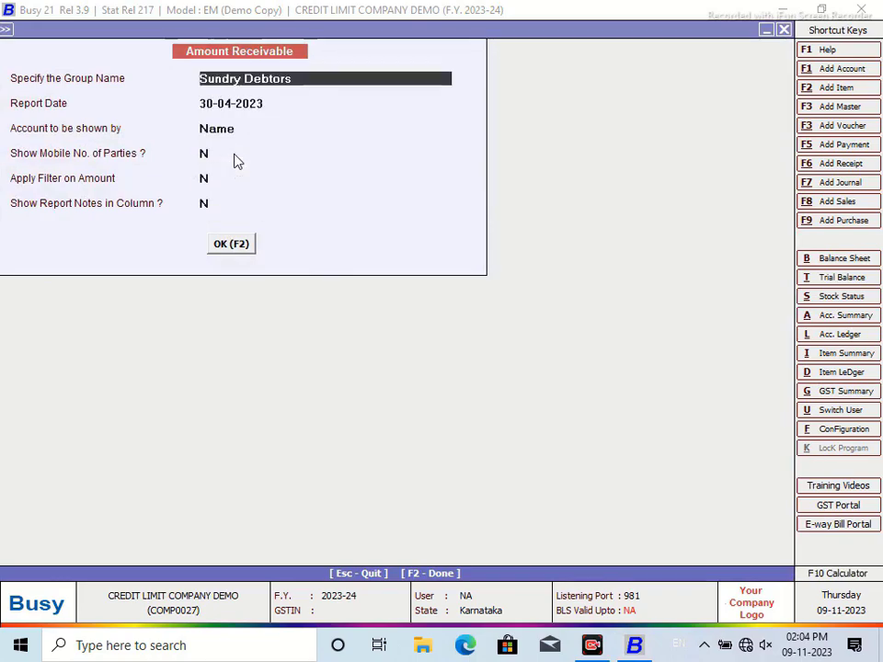
{"action": "left_click", "coordinate": [238, 249]}
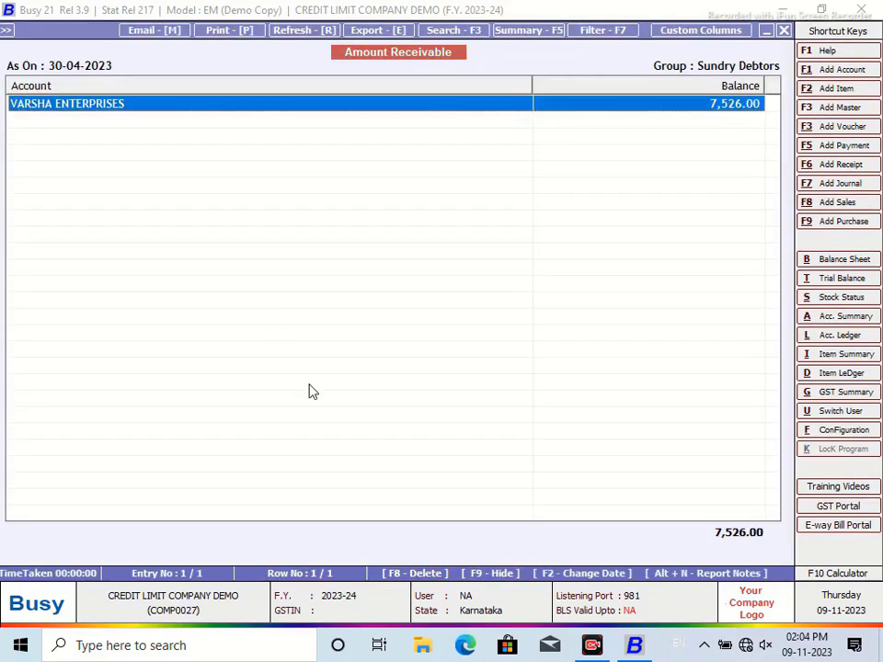
{"action": "left_click_drag", "start_coordinate": [535, 83], "coordinate": [237, 112]}
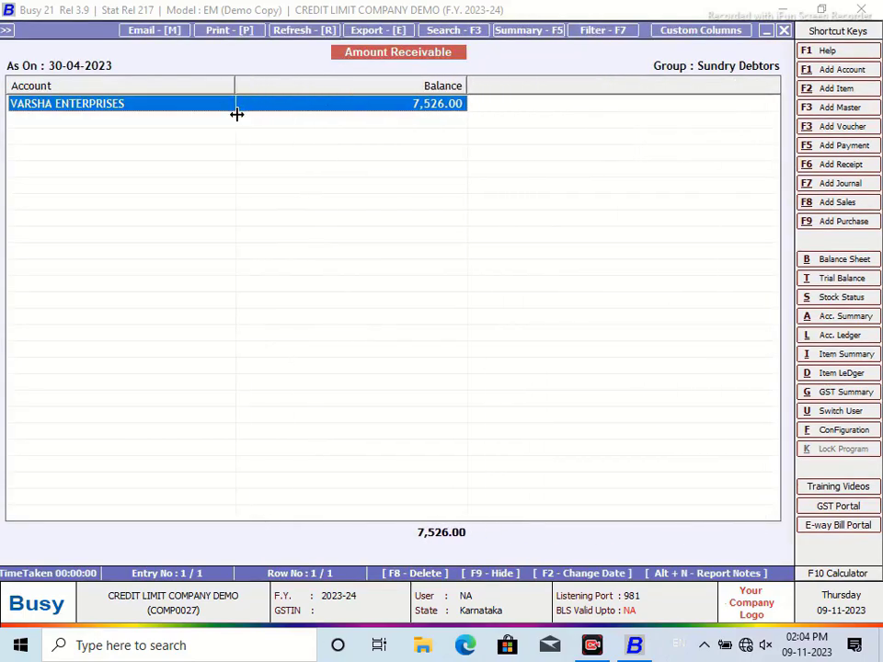
{"action": "left_click", "coordinate": [784, 30]}
Step: Close the report options and open the SHENOY DIESELS account master for modification
{"action": "left_click", "coordinate": [786, 32]}
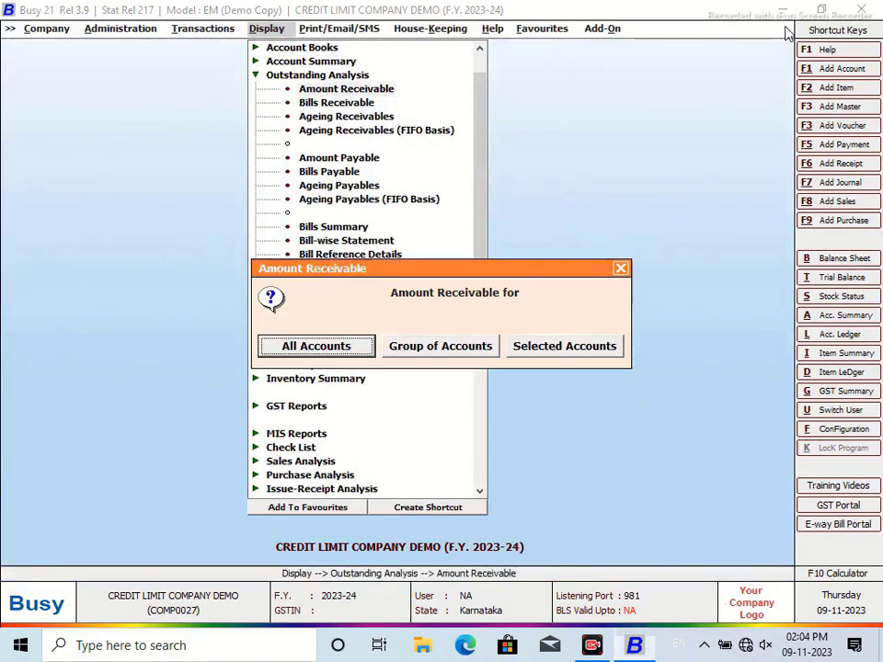
{"action": "left_click", "coordinate": [621, 268]}
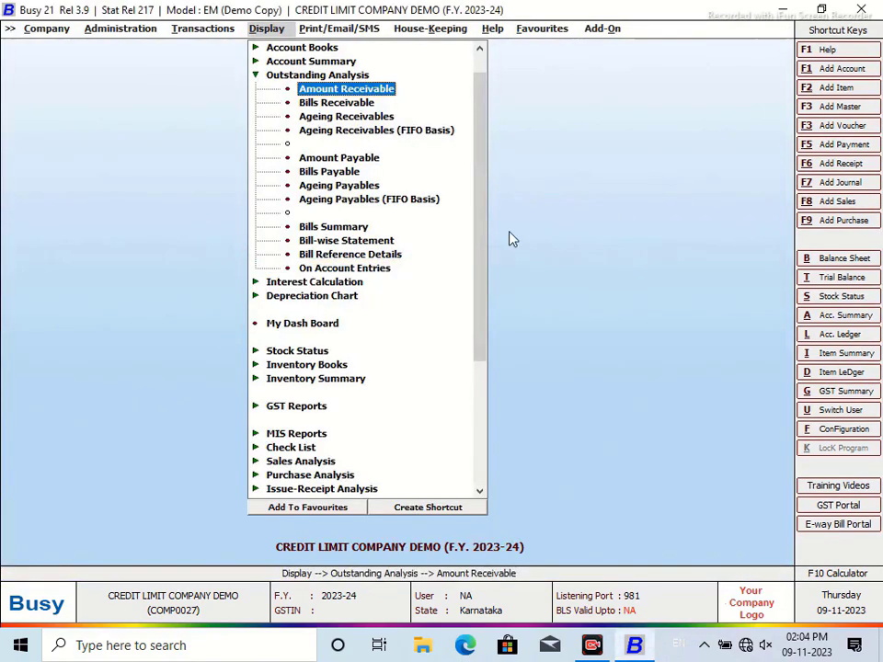
{"action": "left_click", "coordinate": [97, 30]}
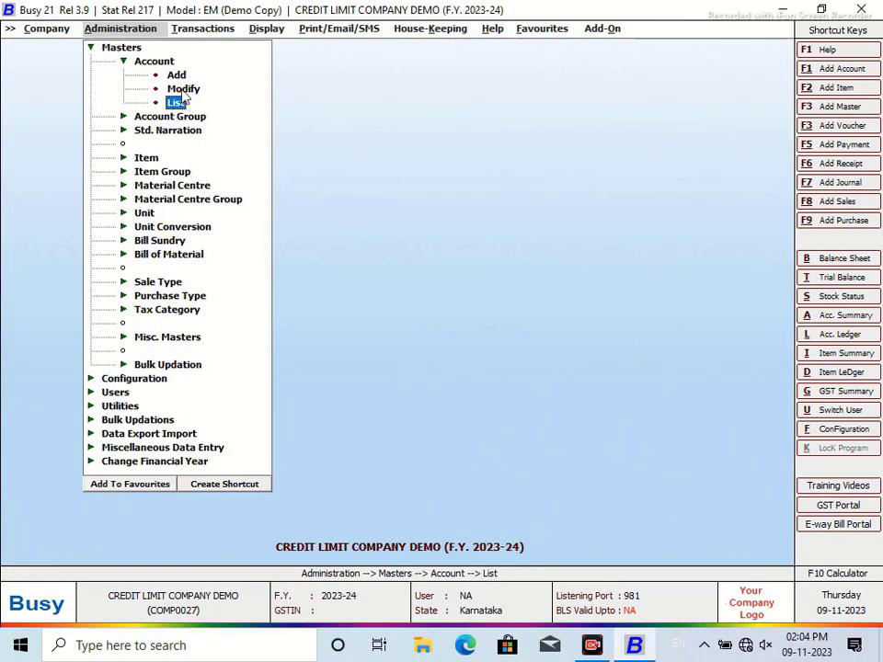
{"action": "left_click", "coordinate": [177, 103]}
{"action": "type", "text": "SHE"}
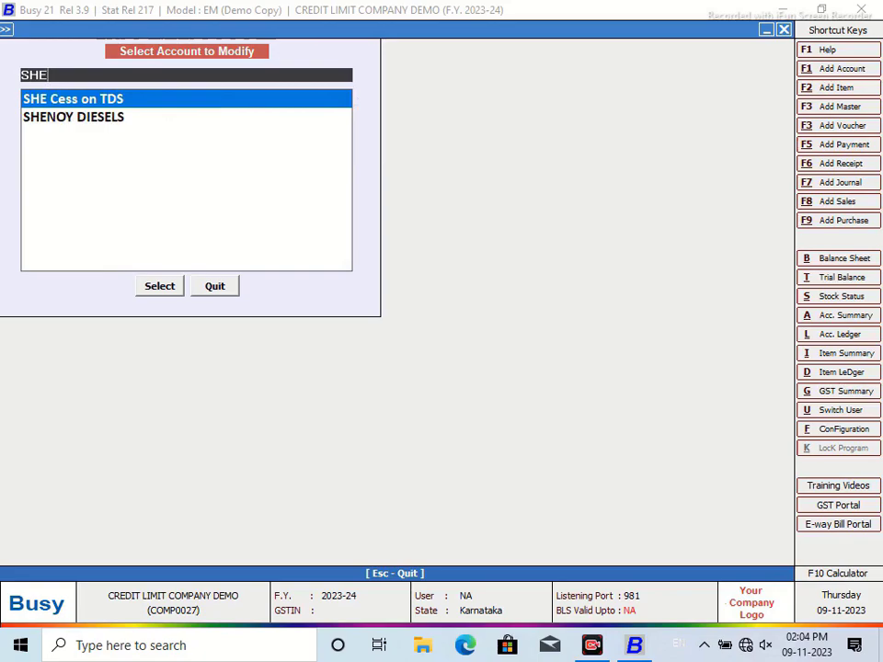
{"action": "key", "text": "Down"}
{"action": "key", "text": "Return"}
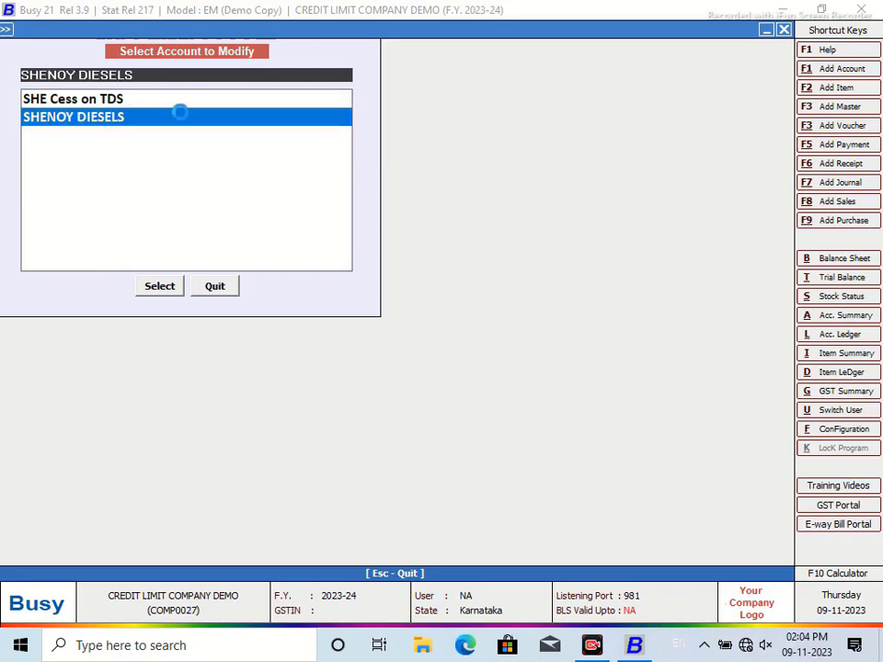
Step: Enter a 6,233.00 Dr opening balance as bill 31/3/2023 and save the account
{"action": "key", "text": "Return"}
{"action": "key", "text": "Return"}
{"action": "key", "text": "Return"}
{"action": "key", "text": "Return"}
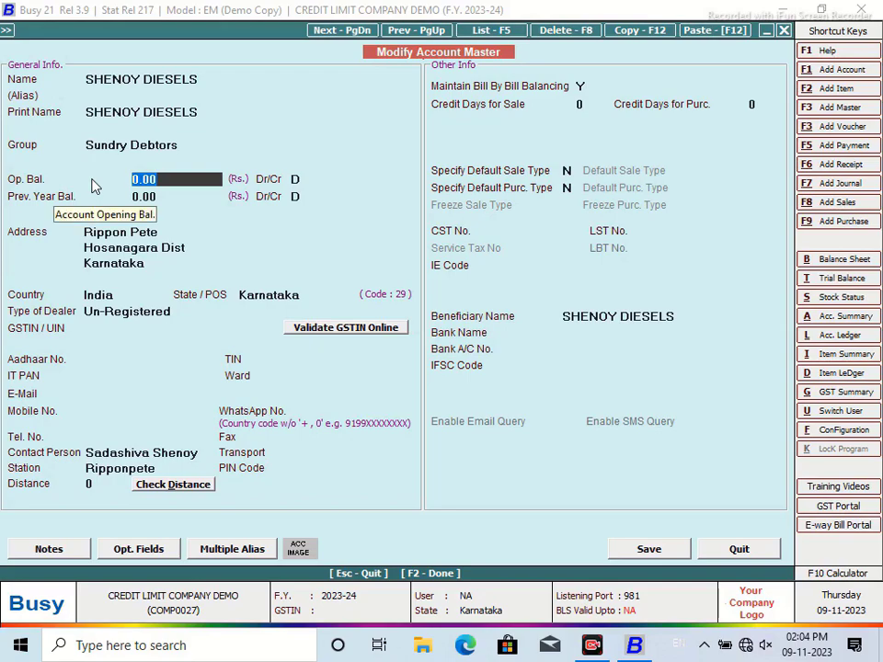
{"action": "type", "text": "6,2"}
{"action": "type", "text": "33.00"}
{"action": "key", "text": "Return"}
{"action": "key", "text": "Return"}
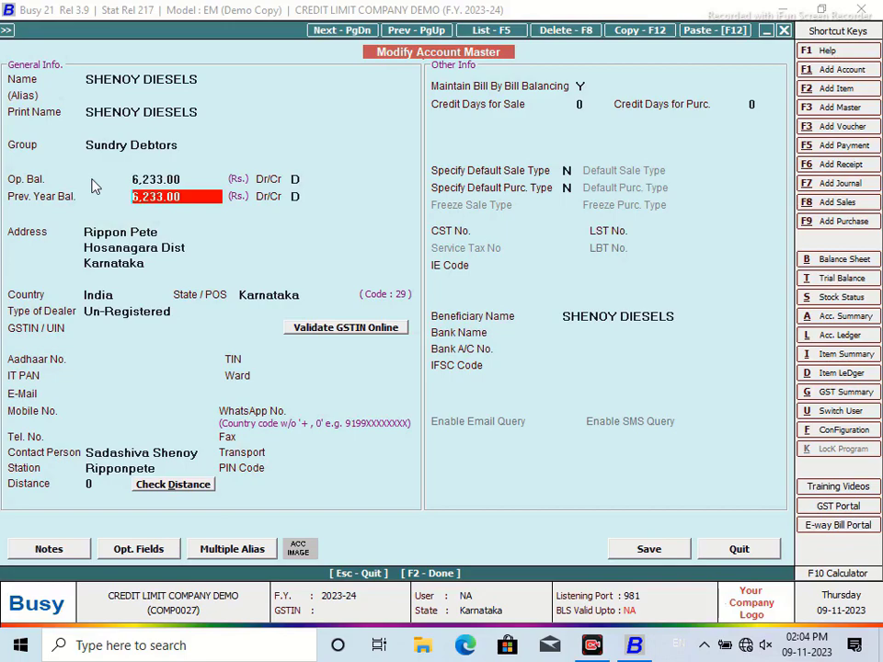
{"action": "left_click", "coordinate": [649, 549]}
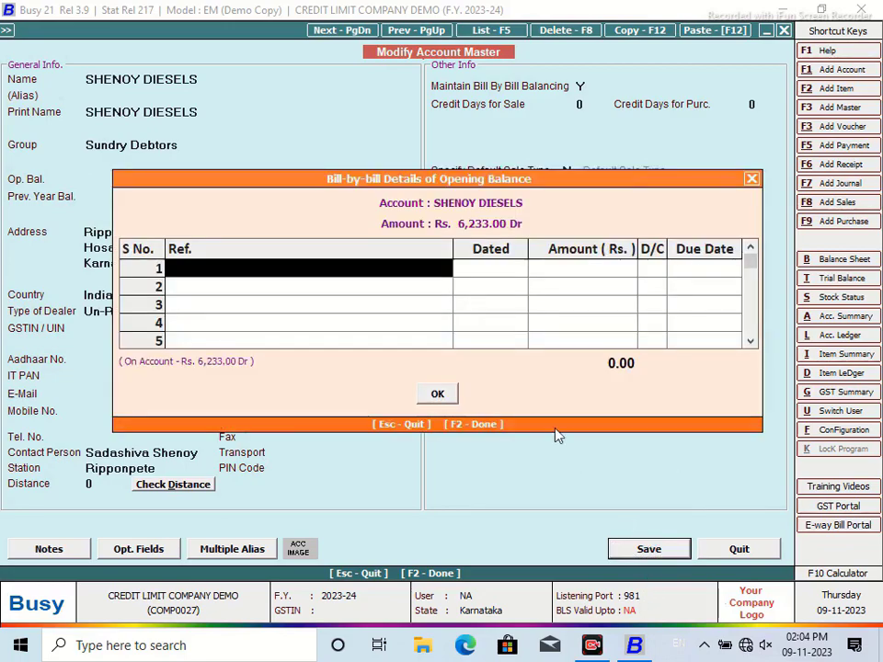
{"action": "type", "text": "3"}
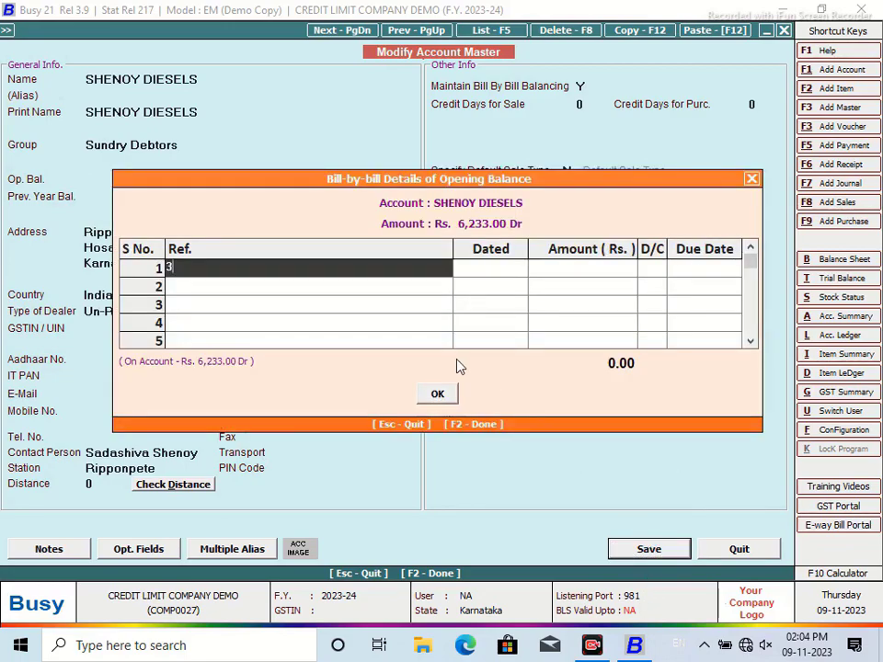
{"action": "type", "text": "1/3/2023"}
{"action": "key", "text": "Return"}
{"action": "key", "text": "Return"}
{"action": "key", "text": "Return"}
{"action": "key", "text": "Return"}
{"action": "key", "text": "Return"}
{"action": "key", "text": "Return"}
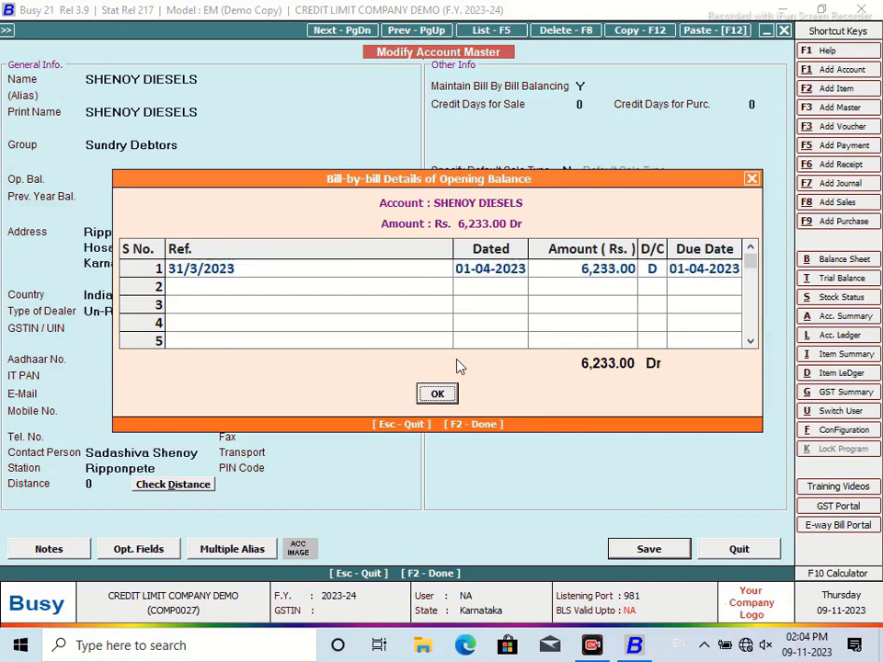
{"action": "left_click", "coordinate": [222, 287]}
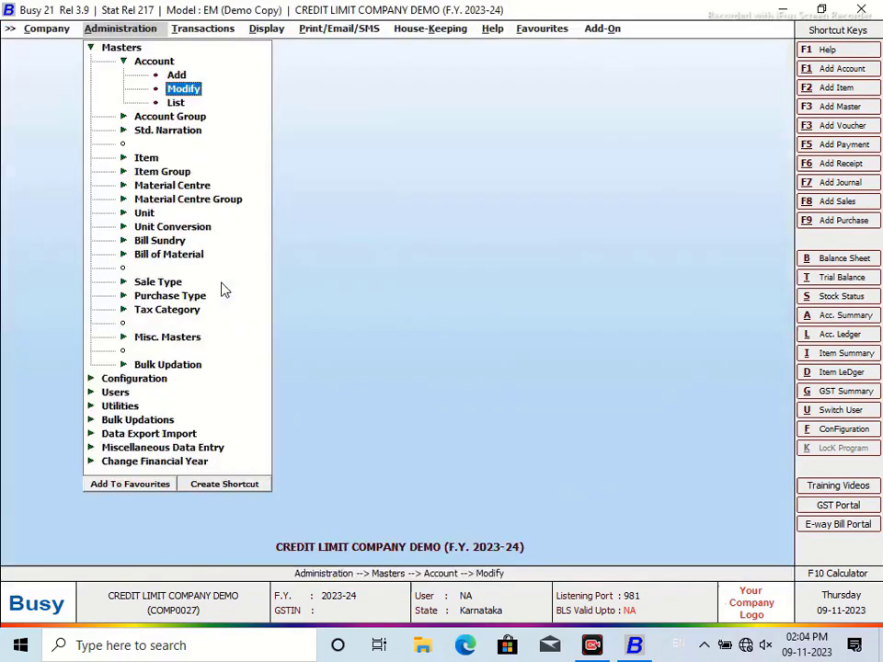
Step: Run Amount Receivable for Sundry Debtors with report date 30-04-2023, listing accounts by name
{"action": "left_click", "coordinate": [91, 48]}
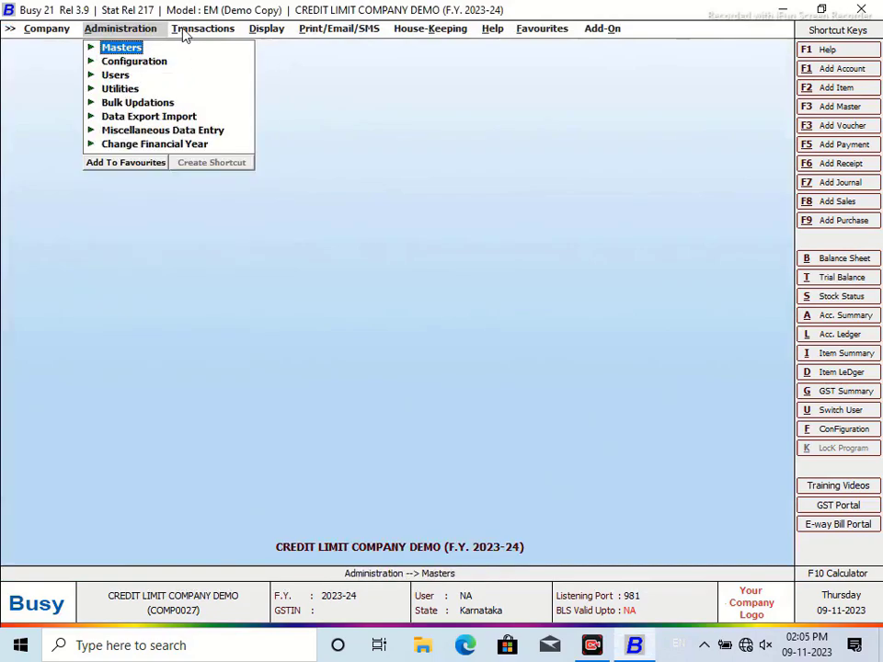
{"action": "left_click", "coordinate": [269, 30]}
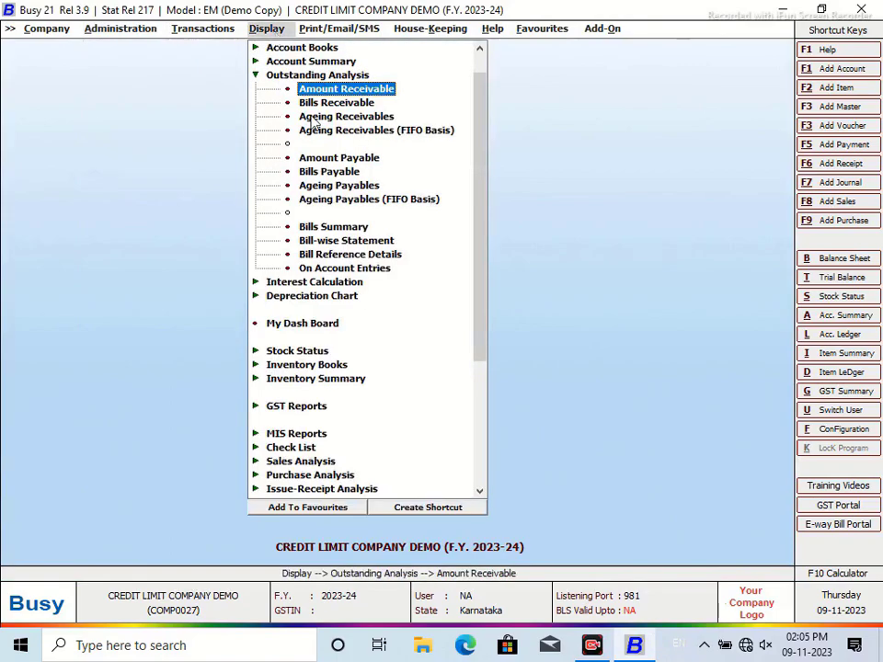
{"action": "left_click", "coordinate": [329, 90]}
{"action": "left_click", "coordinate": [419, 348]}
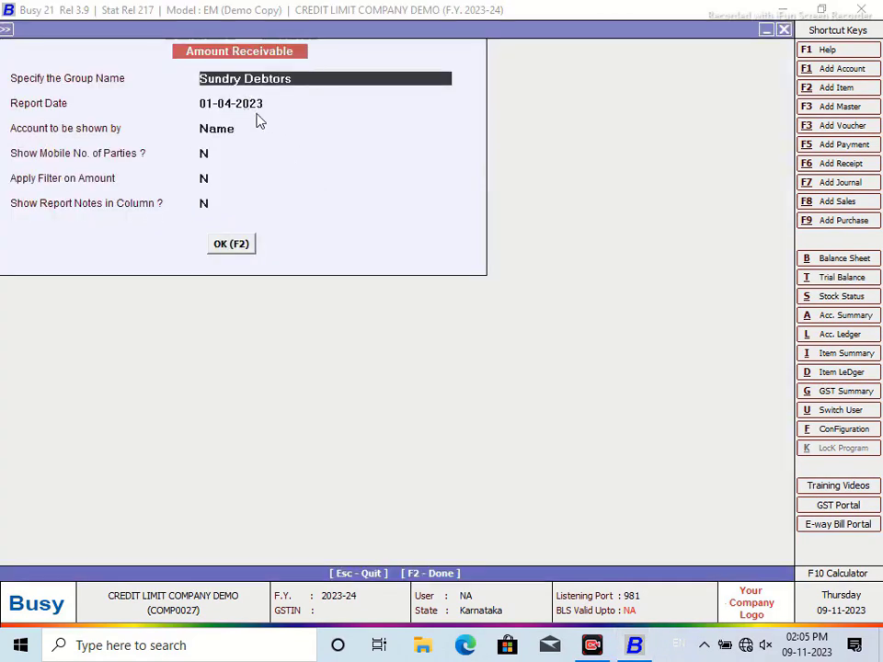
{"action": "key", "text": "Return"}
{"action": "type", "text": "31/4"}
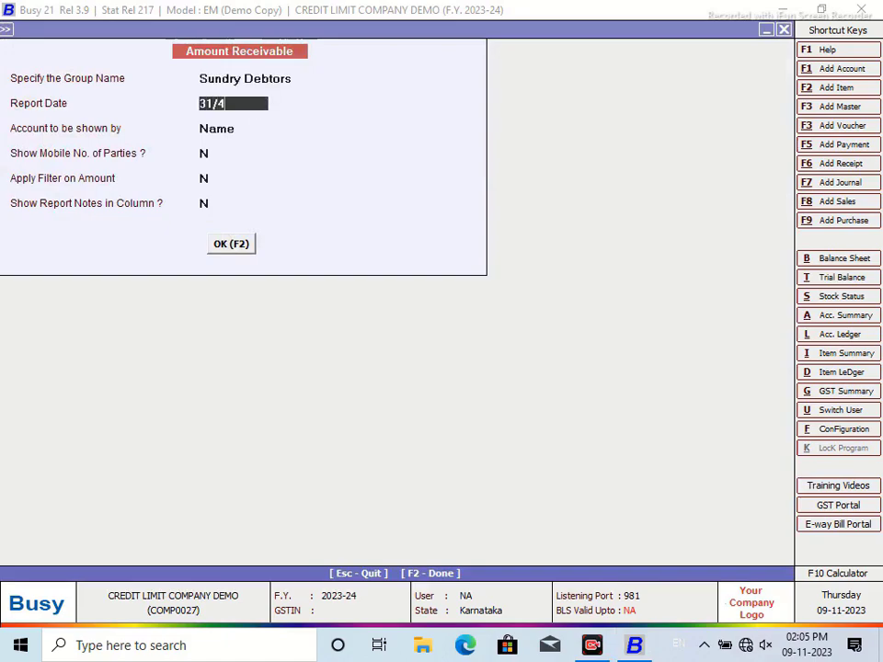
{"action": "key", "text": "Return"}
{"action": "type", "text": "3"}
{"action": "type", "text": "0/4"}
{"action": "key", "text": "Return"}
{"action": "left_click", "coordinate": [231, 154]}
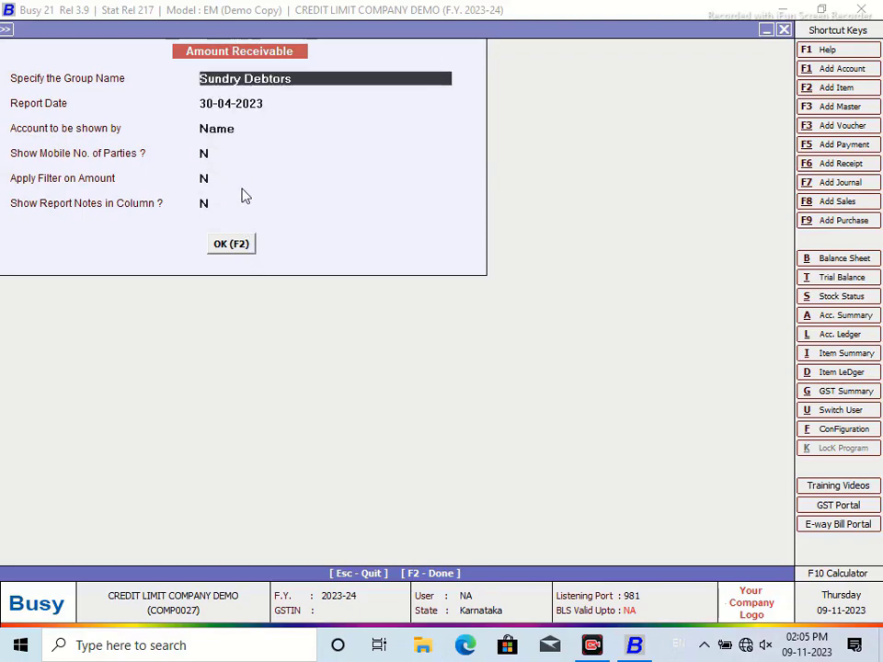
{"action": "left_click", "coordinate": [237, 246]}
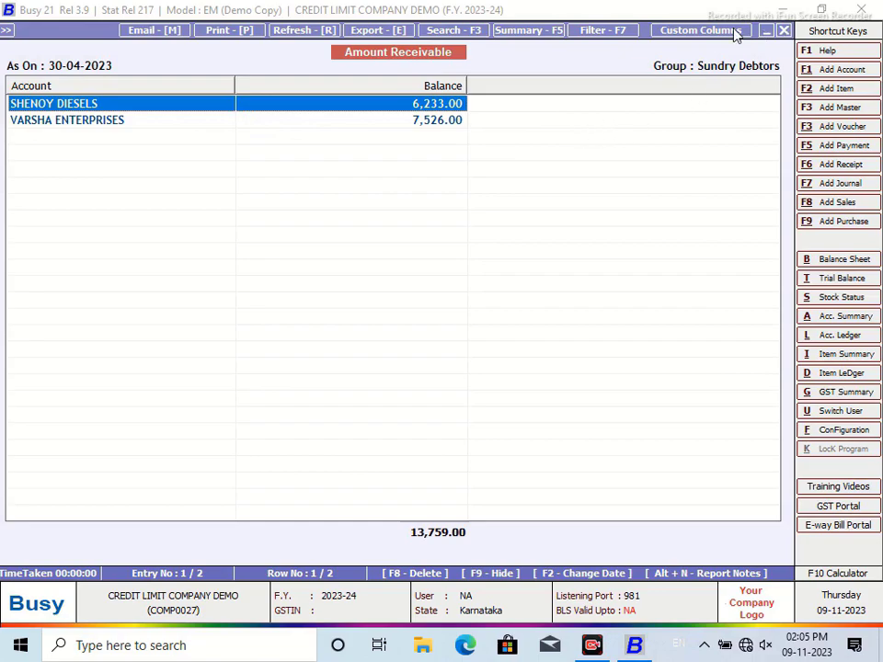
Step: Name a custom format NEW DESIGN and add a numeric CREDIT LIMIT column after Account
{"action": "left_click", "coordinate": [701, 30]}
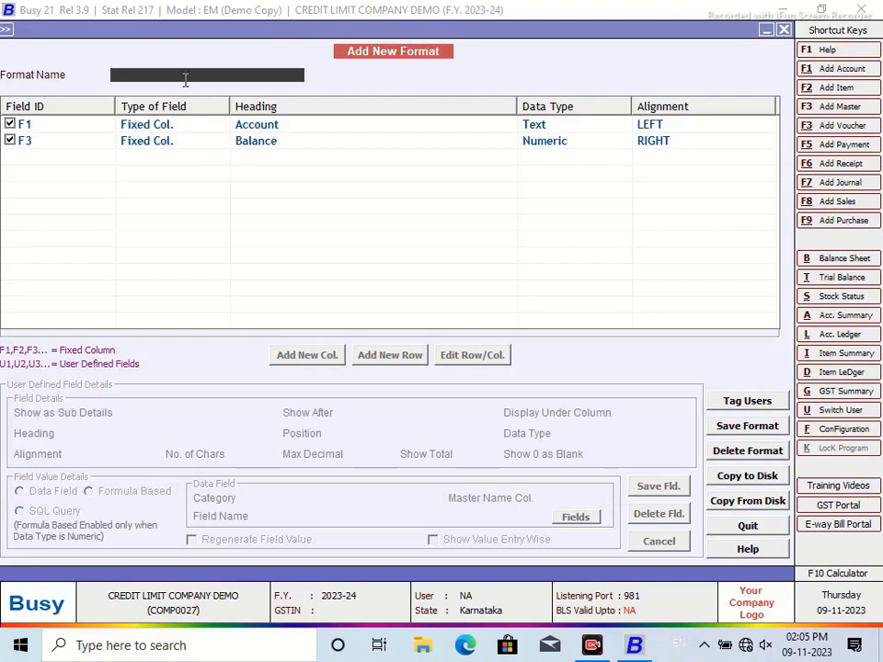
{"action": "type", "text": "NEW DESIGN"}
{"action": "key", "text": "Return"}
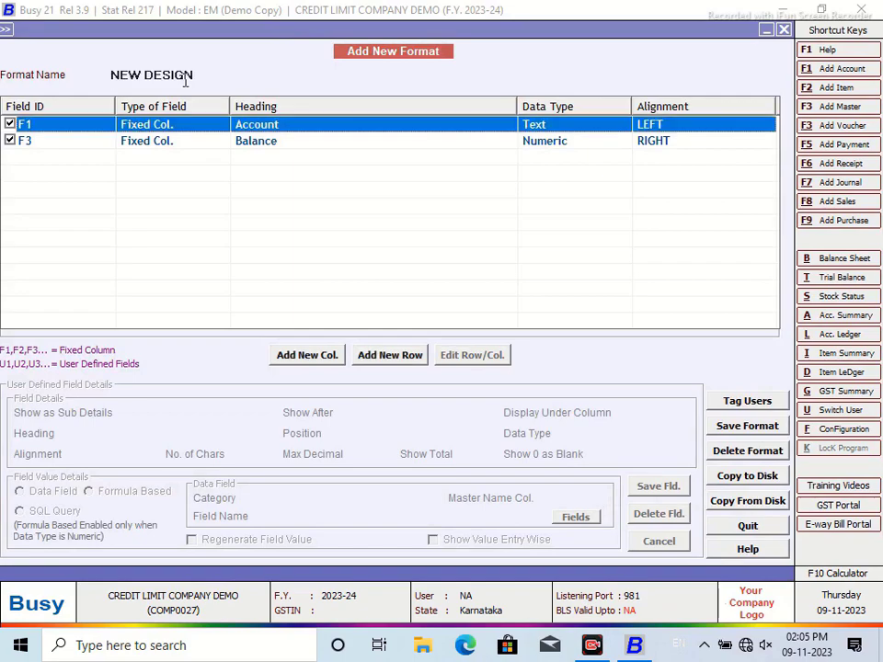
{"action": "left_click", "coordinate": [303, 358]}
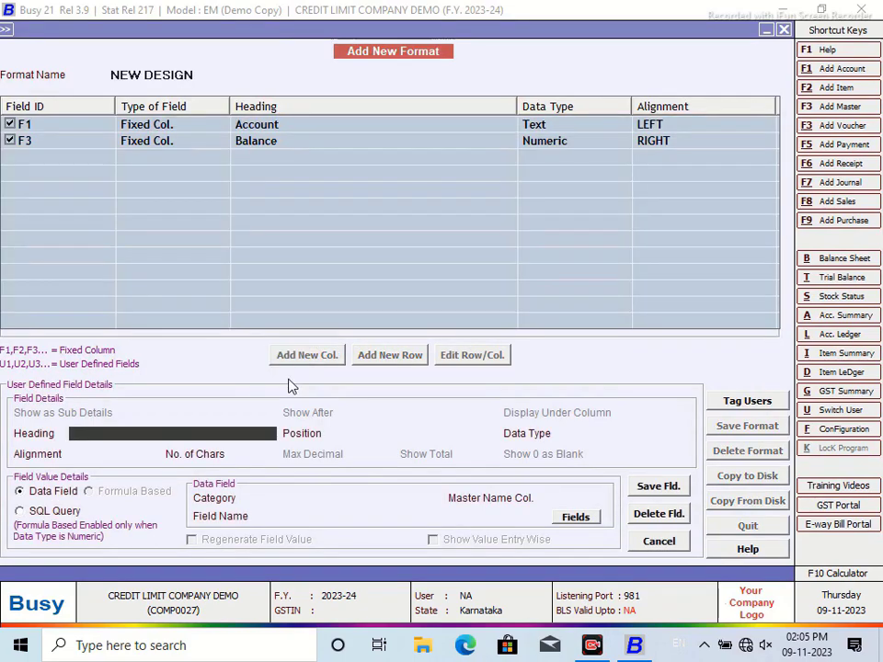
{"action": "type", "text": "CREDIT LIMIT"}
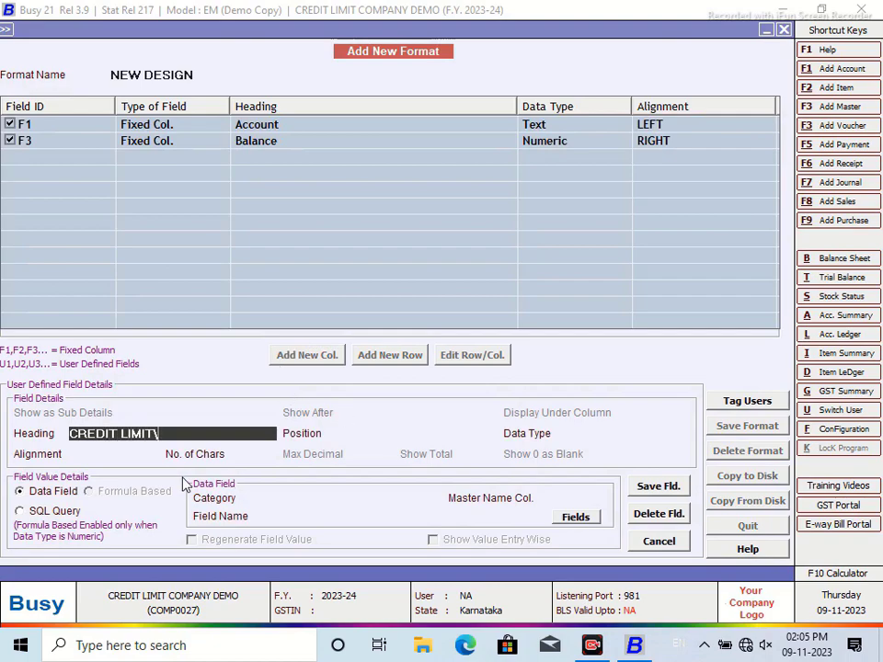
{"action": "key", "text": "Return"}
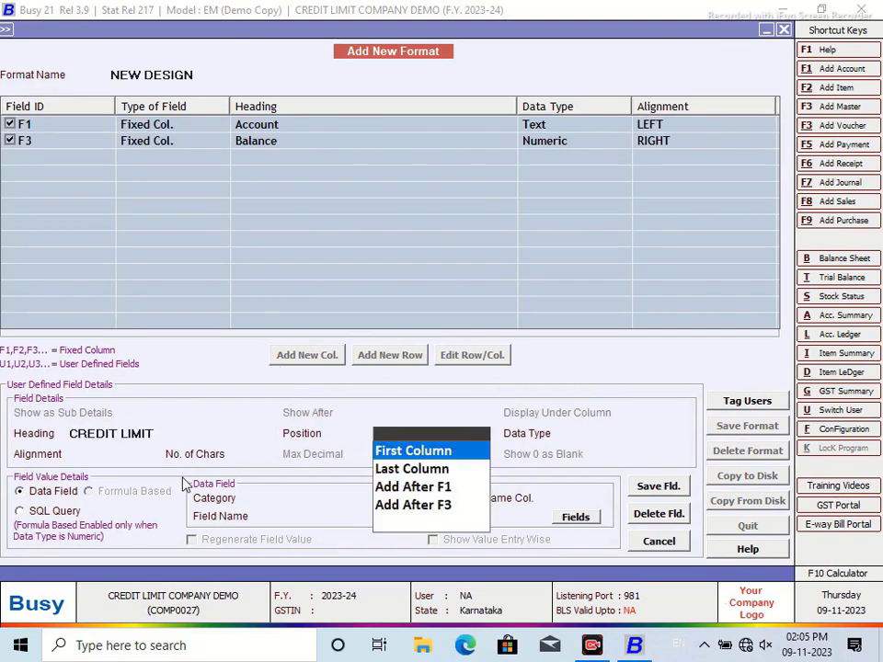
{"action": "left_click", "coordinate": [414, 488]}
{"action": "left_click", "coordinate": [608, 487]}
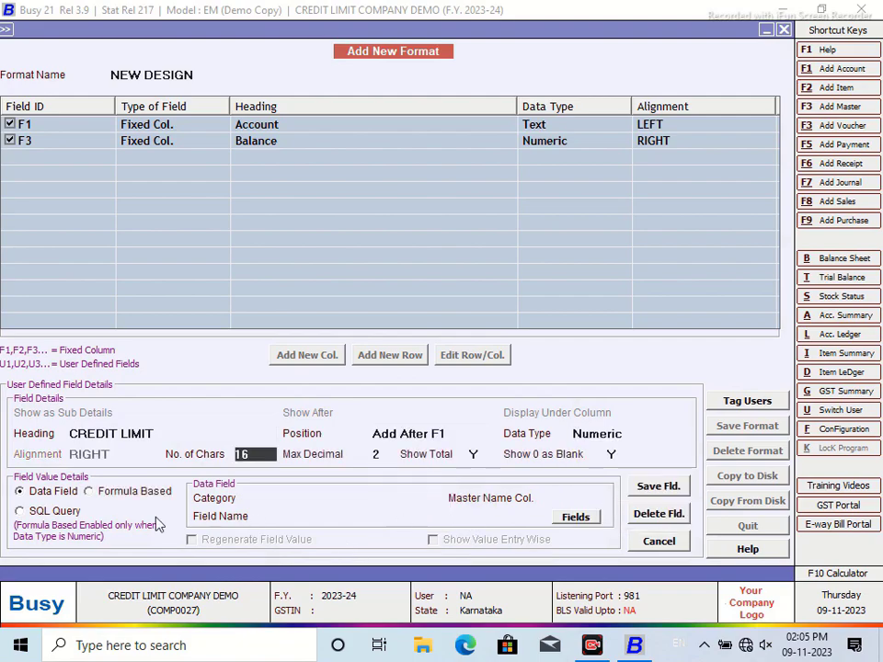
Step: Source CREDIT LIMIT from the SHIMOGA SQL query with parameter MC and save the column
{"action": "left_click", "coordinate": [19, 513]}
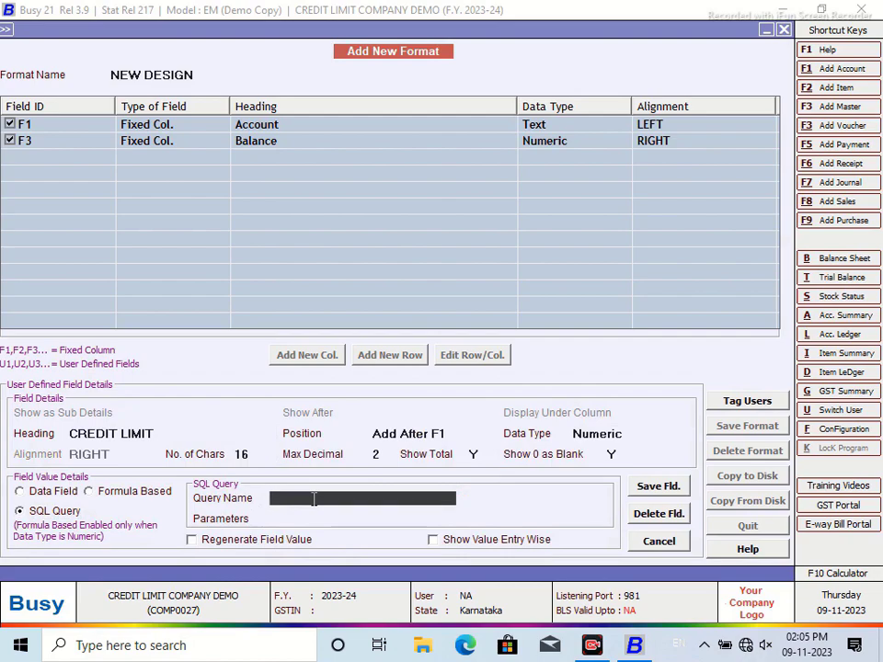
{"action": "key", "text": "F3"}
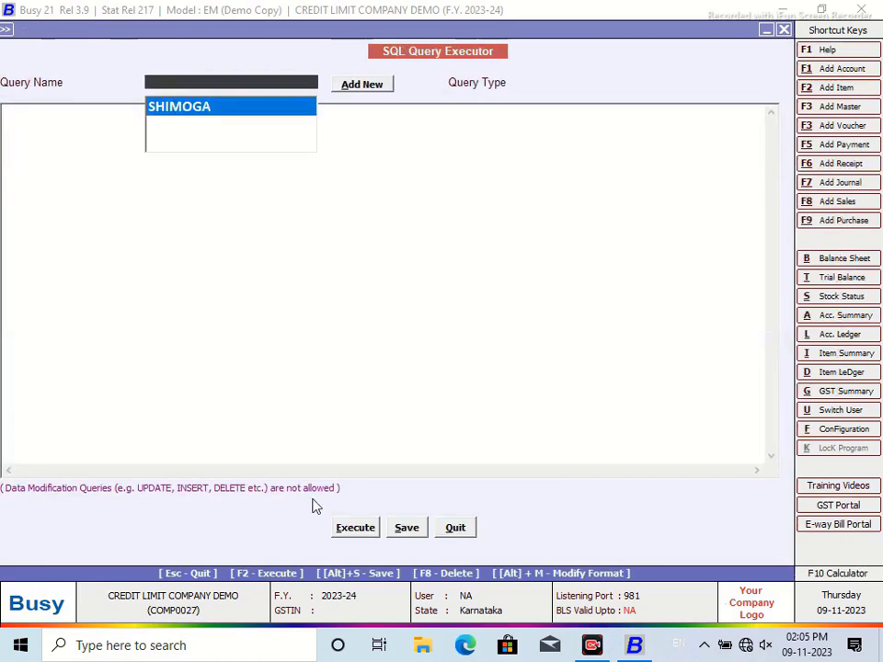
{"action": "key", "text": "Escape"}
{"action": "type", "text": "SHIMOGA"}
{"action": "key", "text": "Return"}
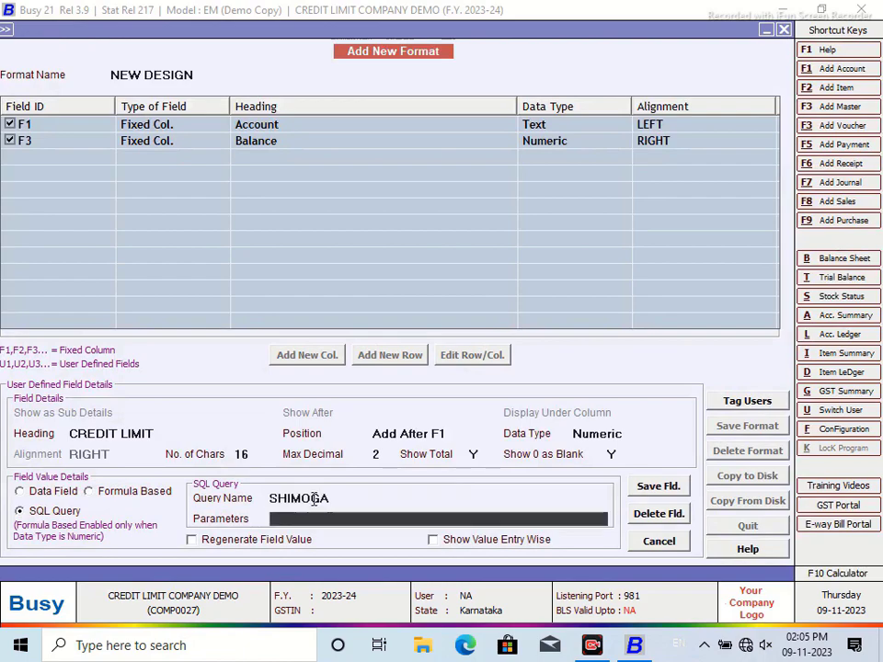
{"action": "type", "text": "MC"}
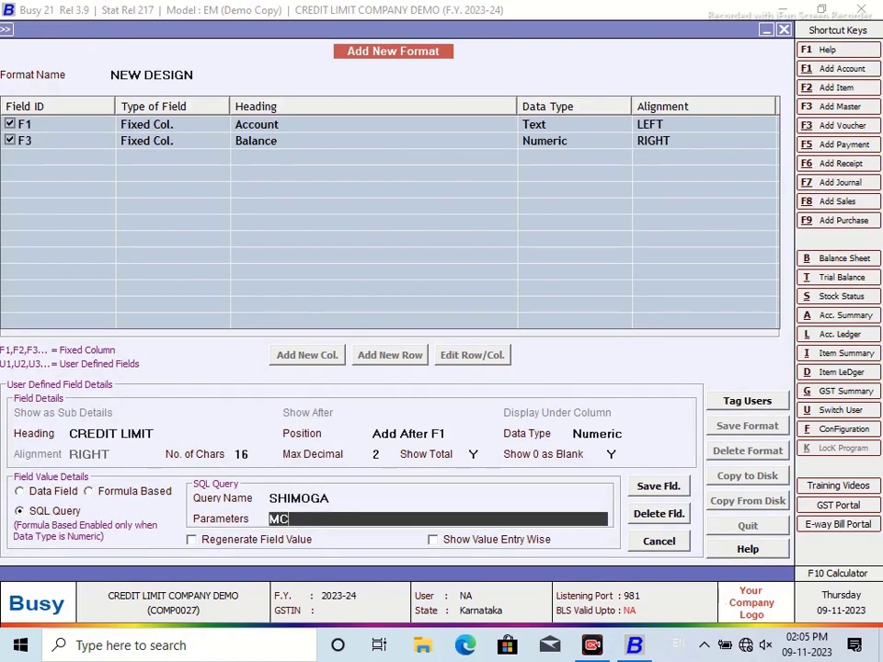
{"action": "left_click", "coordinate": [656, 485]}
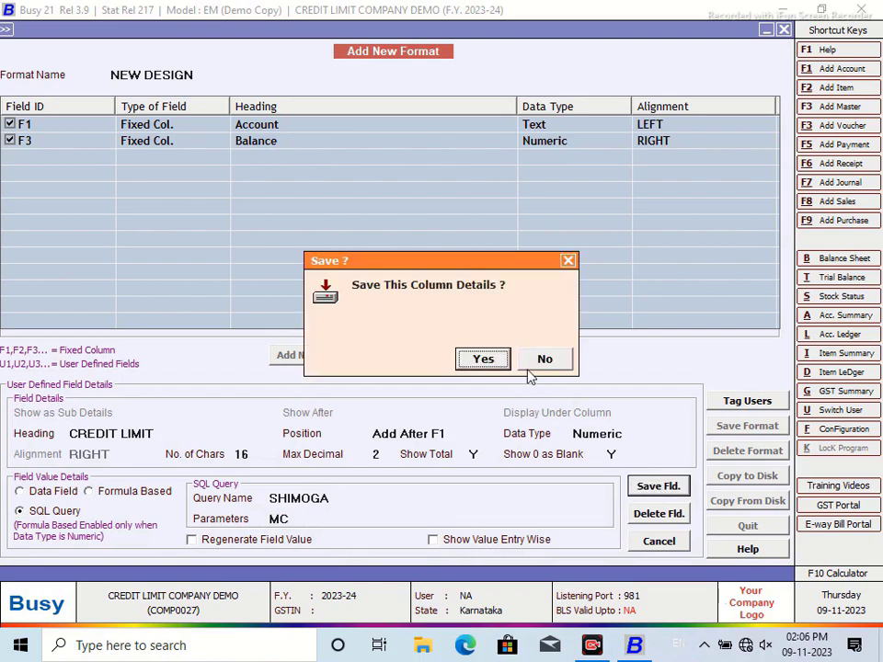
{"action": "left_click", "coordinate": [486, 365]}
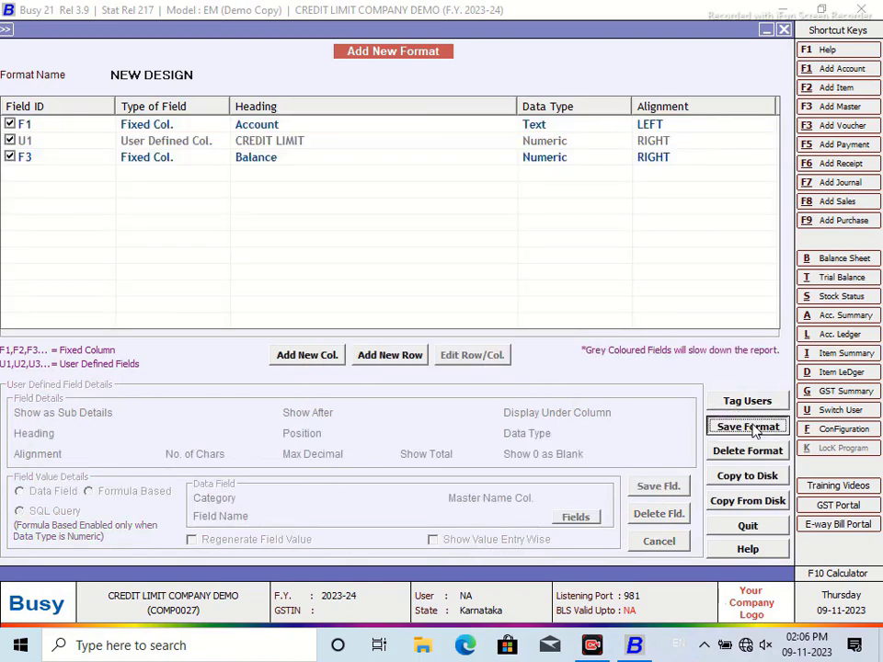
Step: Save the NEW DESIGN format and close the Amount Receivable report and its options
{"action": "left_click", "coordinate": [758, 425]}
{"action": "left_click", "coordinate": [473, 361]}
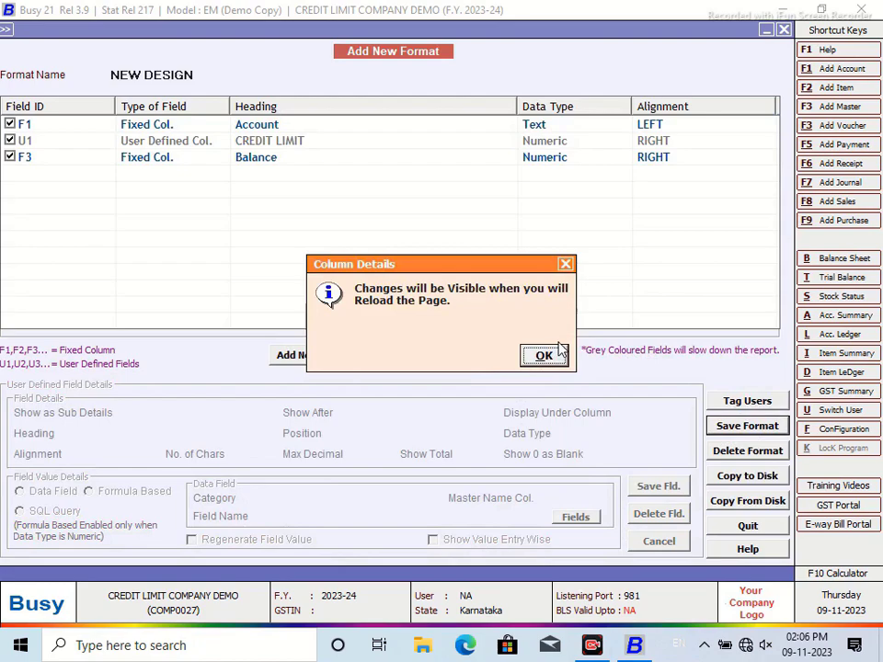
{"action": "left_click", "coordinate": [545, 356]}
{"action": "left_click", "coordinate": [783, 29]}
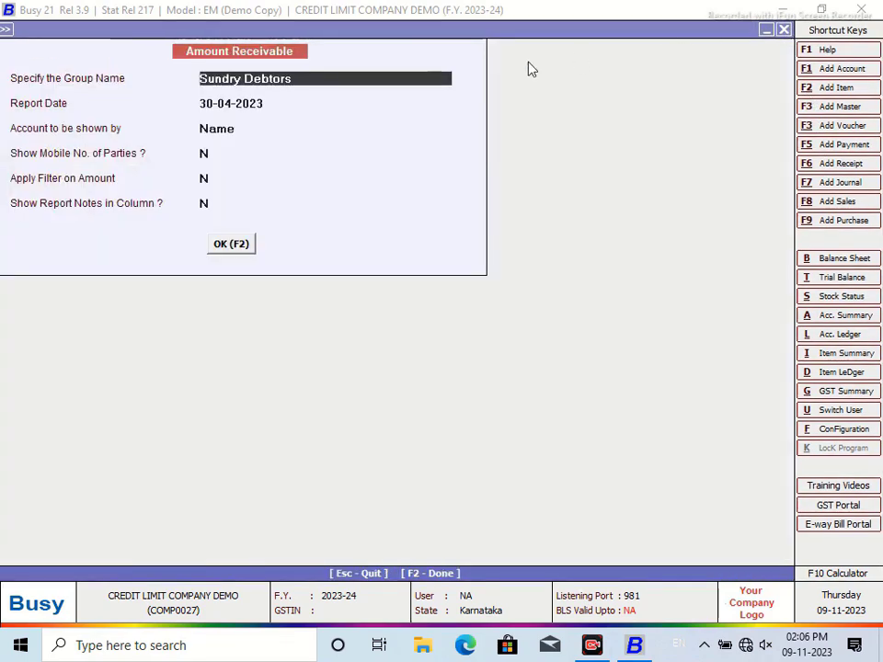
{"action": "left_click", "coordinate": [238, 251]}
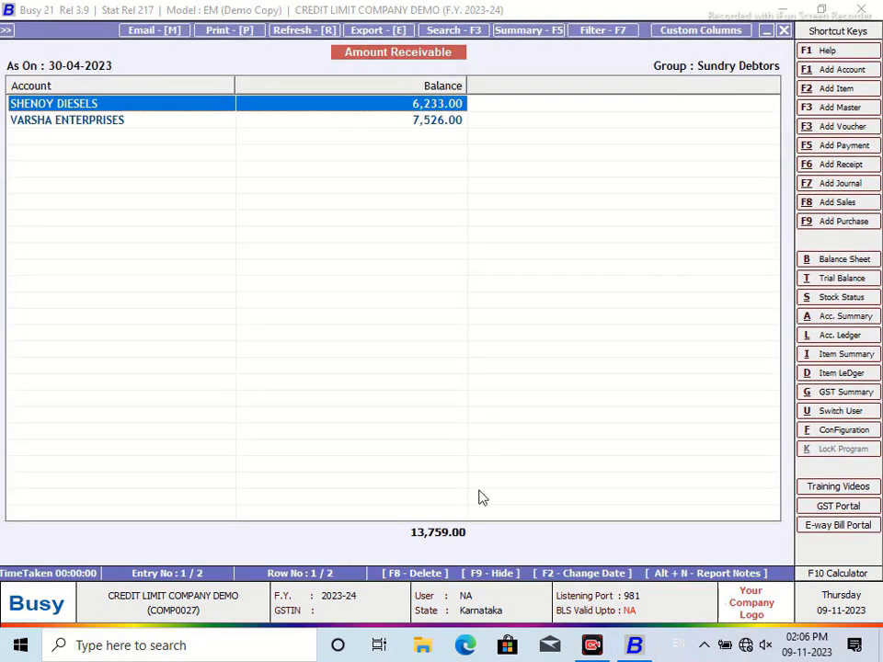
{"action": "left_click", "coordinate": [783, 30]}
{"action": "left_click", "coordinate": [783, 30]}
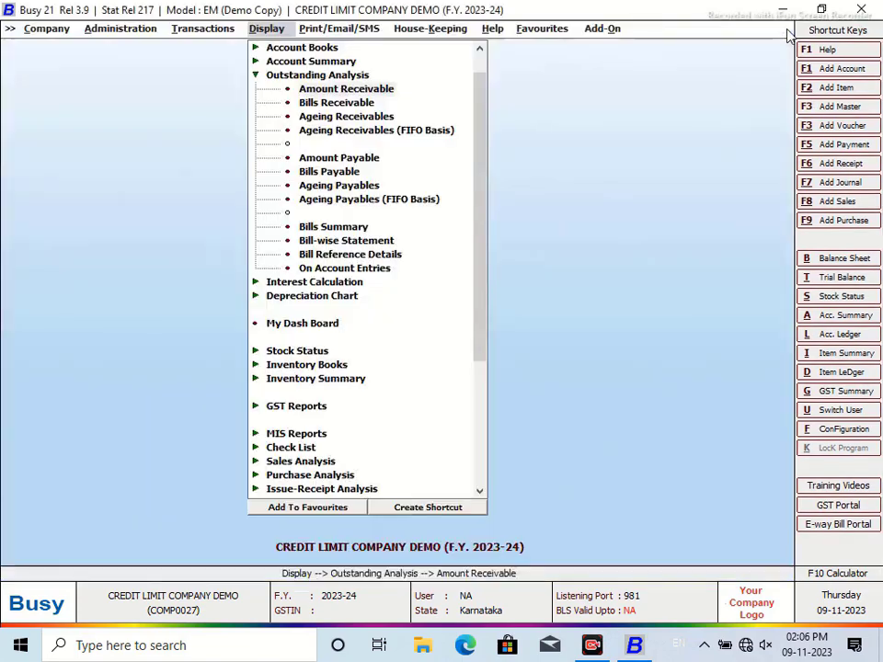
Step: Reopen Amount Receivable in the NEW DESIGN format and narrow the Account and Balance columns
{"action": "left_click", "coordinate": [367, 353]}
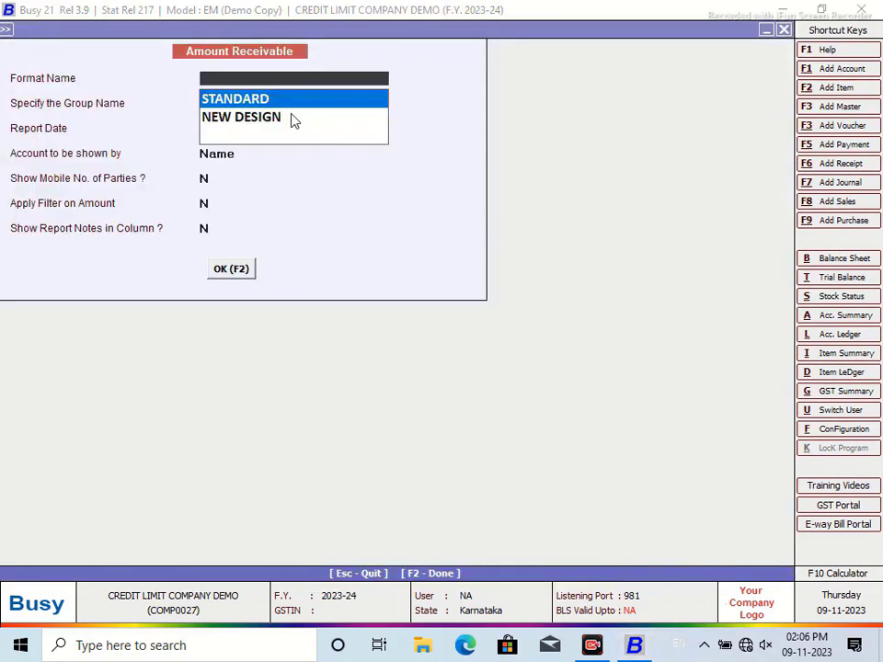
{"action": "left_click", "coordinate": [262, 116]}
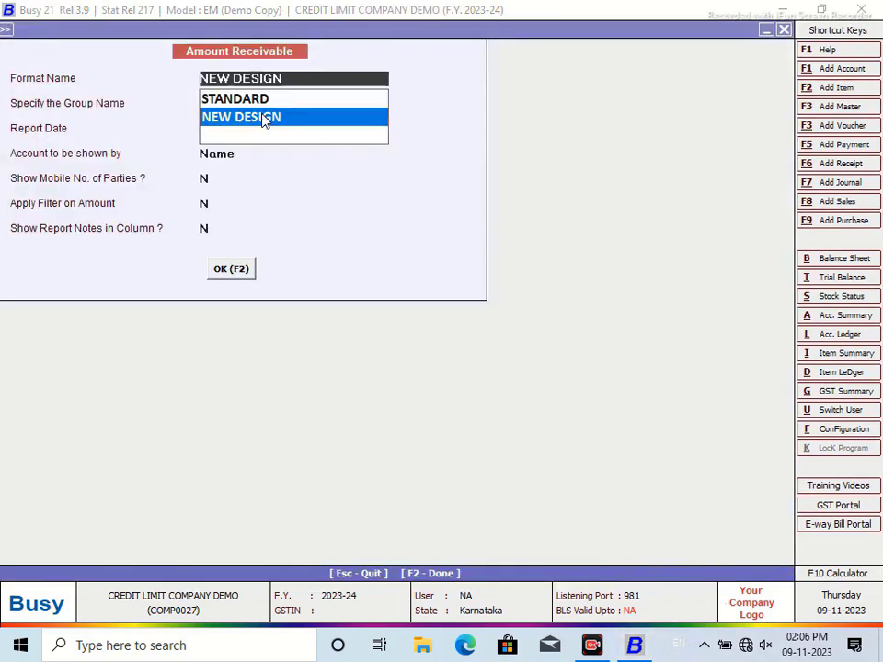
{"action": "left_click", "coordinate": [233, 273]}
{"action": "left_click", "coordinate": [234, 270]}
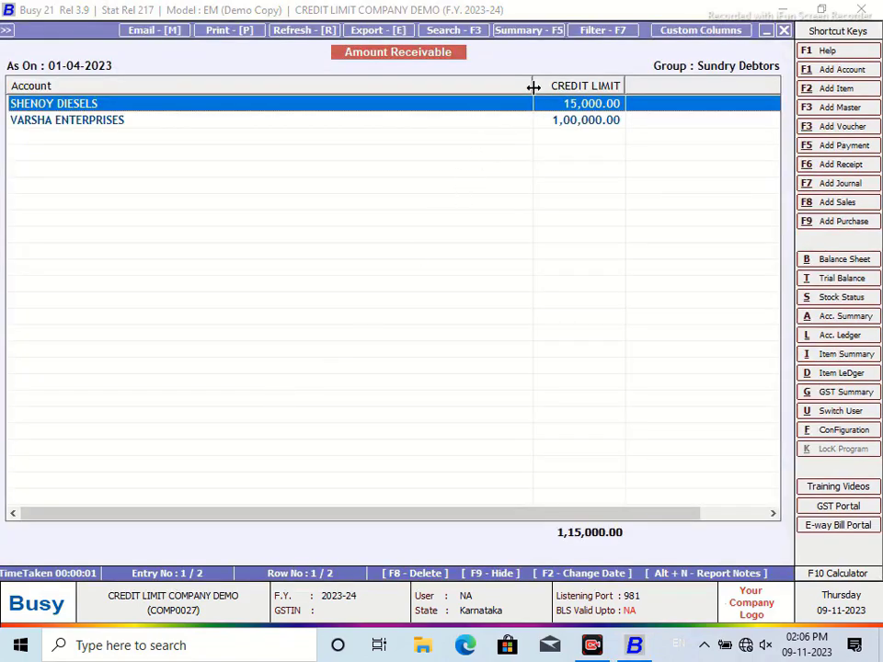
{"action": "left_click_drag", "start_coordinate": [489, 90], "coordinate": [150, 108]}
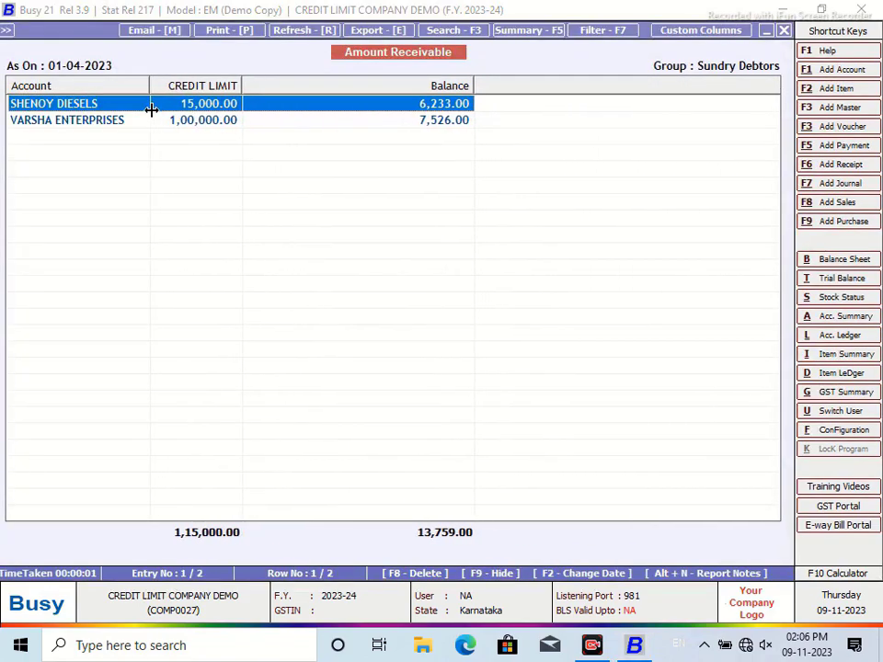
{"action": "left_click_drag", "start_coordinate": [473, 83], "coordinate": [350, 89]}
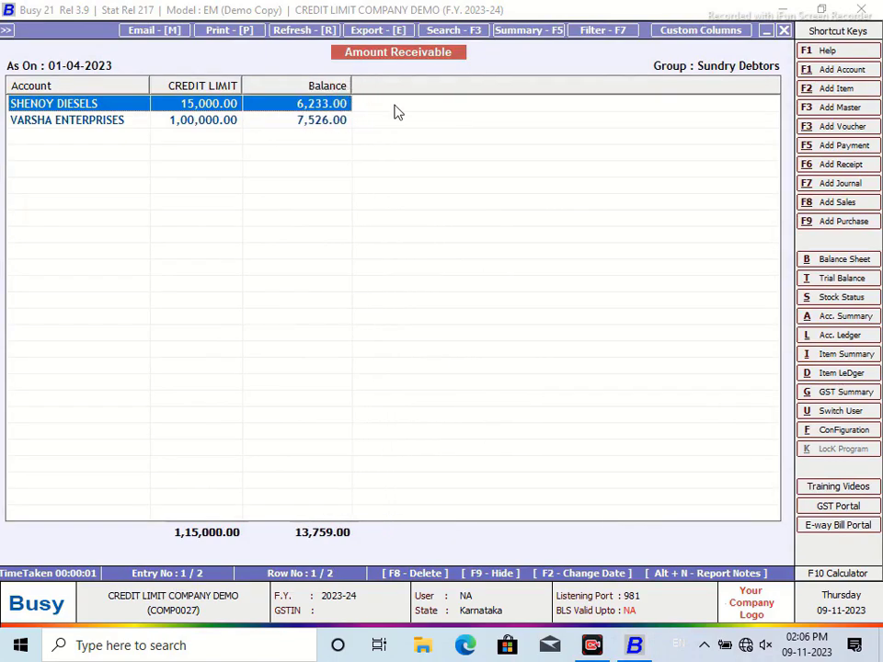
Step: Add a numeric BILLING LIMIT column to NEW DESIGN, placed after CREDIT LIMIT
{"action": "left_click", "coordinate": [670, 32]}
{"action": "left_click", "coordinate": [308, 357]}
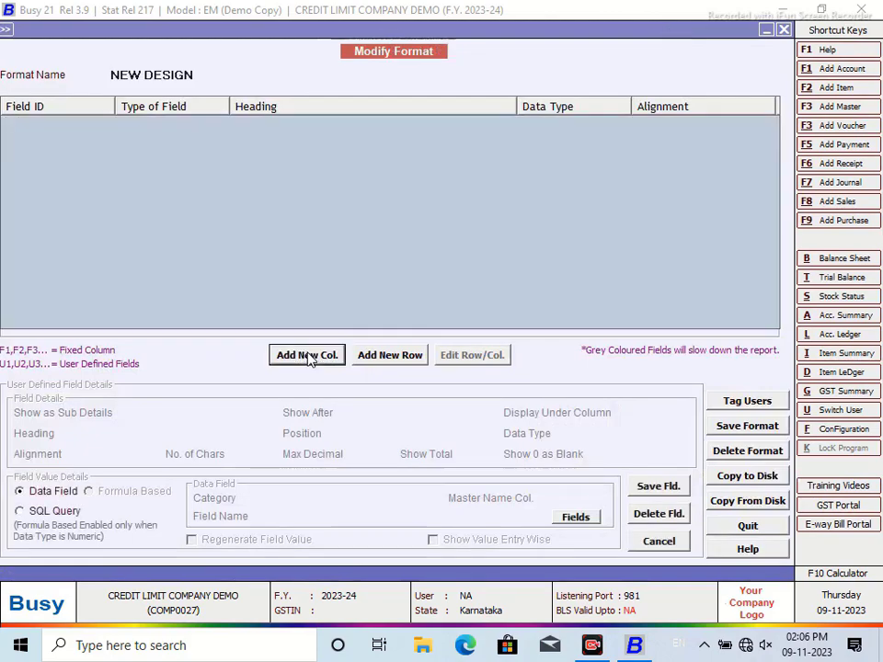
{"action": "type", "text": "BlLING LM"}
{"action": "type", "text": "IO"}
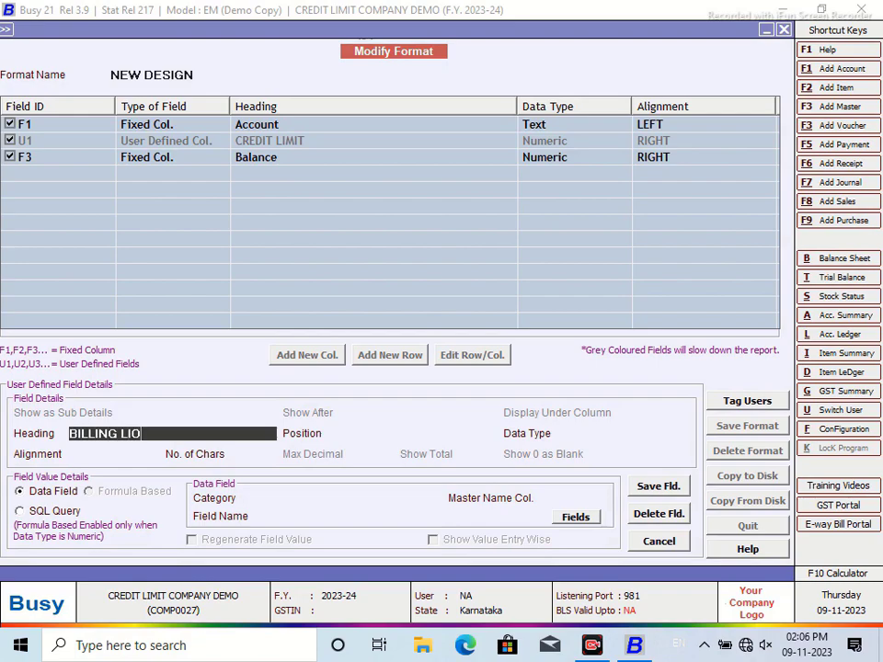
{"action": "type", "text": "OT"}
{"action": "key", "text": "BackSpace"}
{"action": "key", "text": "BackSpace"}
{"action": "key", "text": "BackSpace"}
{"action": "key", "text": "Return"}
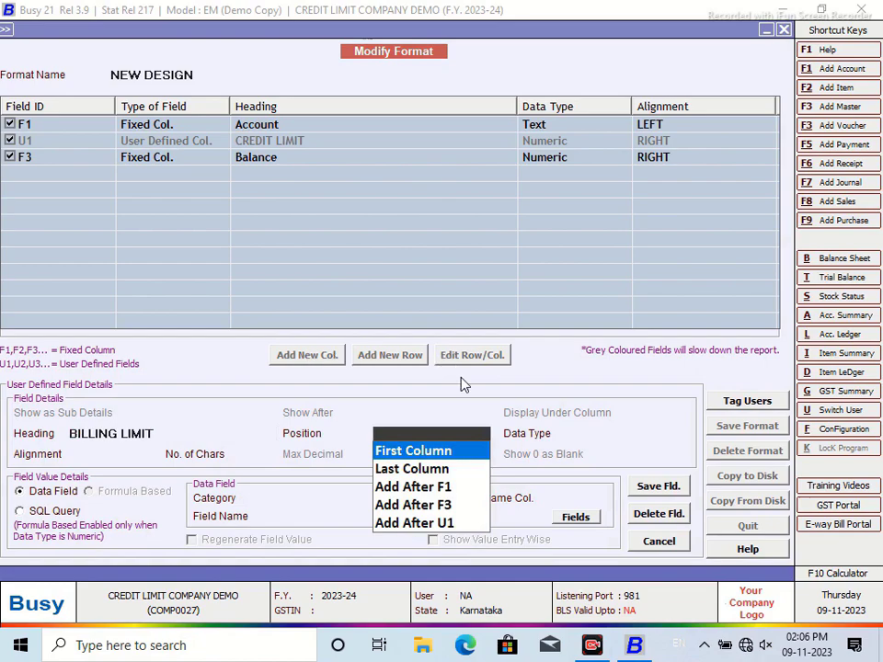
{"action": "left_click", "coordinate": [458, 522]}
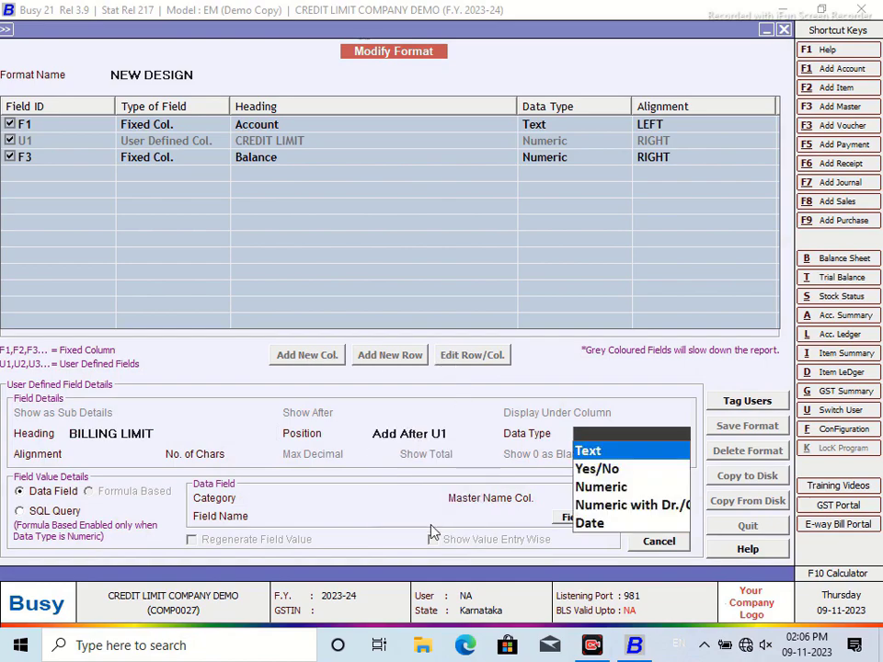
{"action": "left_click", "coordinate": [597, 485]}
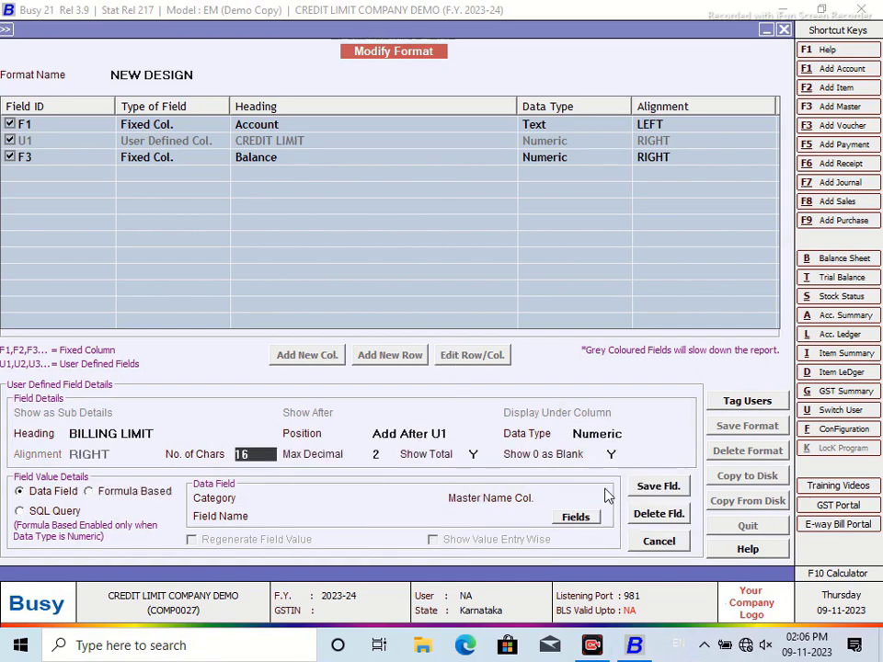
Step: Calculate BILLING LIMIT with the formula U1-F3, then save the column and the format
{"action": "left_click", "coordinate": [88, 491]}
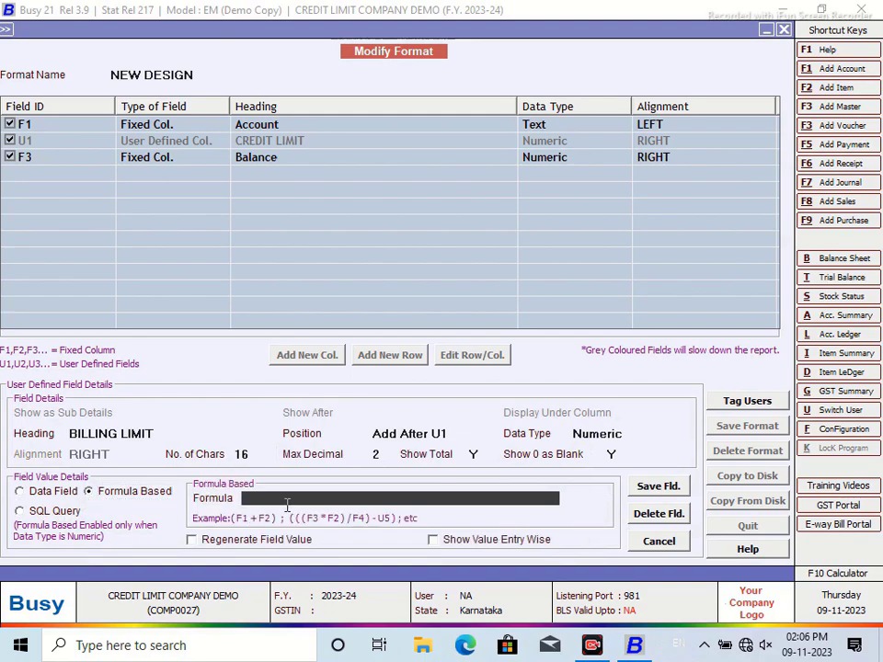
{"action": "type", "text": "U1-F3"}
{"action": "key", "text": "Return"}
{"action": "left_click", "coordinate": [676, 490]}
{"action": "left_click", "coordinate": [480, 359]}
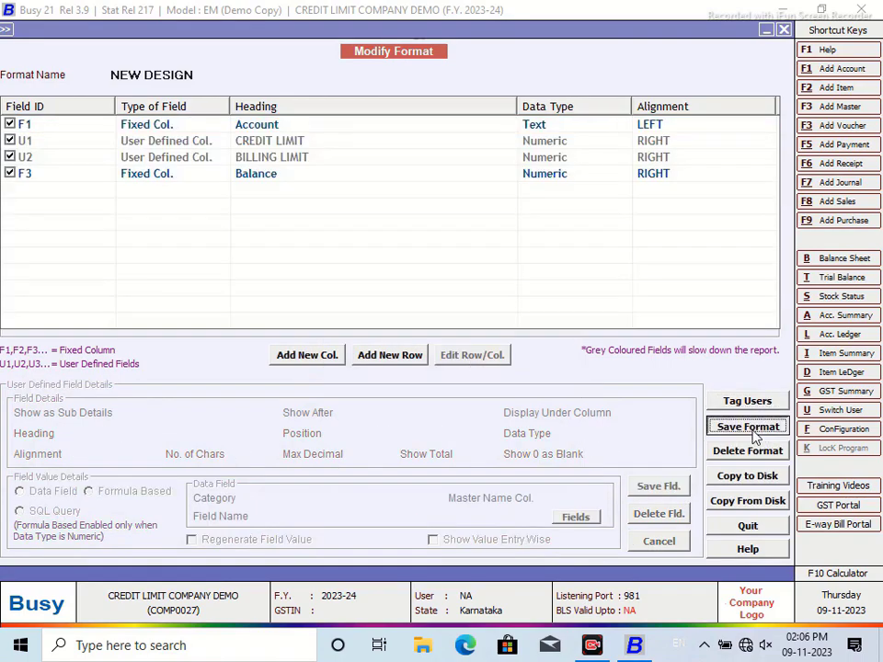
{"action": "left_click", "coordinate": [752, 433]}
{"action": "left_click", "coordinate": [483, 359]}
Step: Reload the report in NEW DESIGN, widen the BILLING LIMIT column, then close the report
{"action": "left_click", "coordinate": [550, 358]}
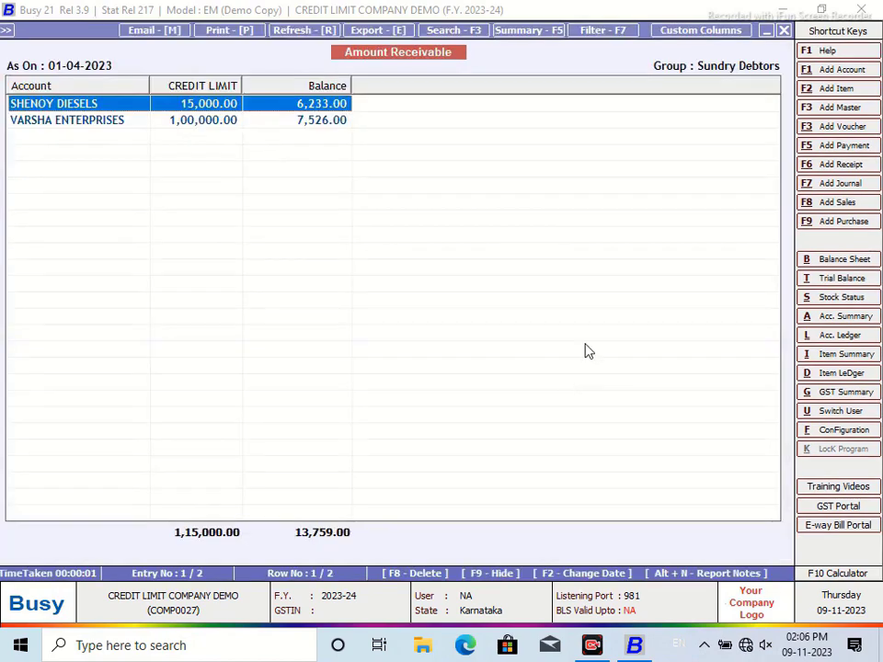
{"action": "left_click", "coordinate": [784, 30]}
{"action": "left_click", "coordinate": [226, 278]}
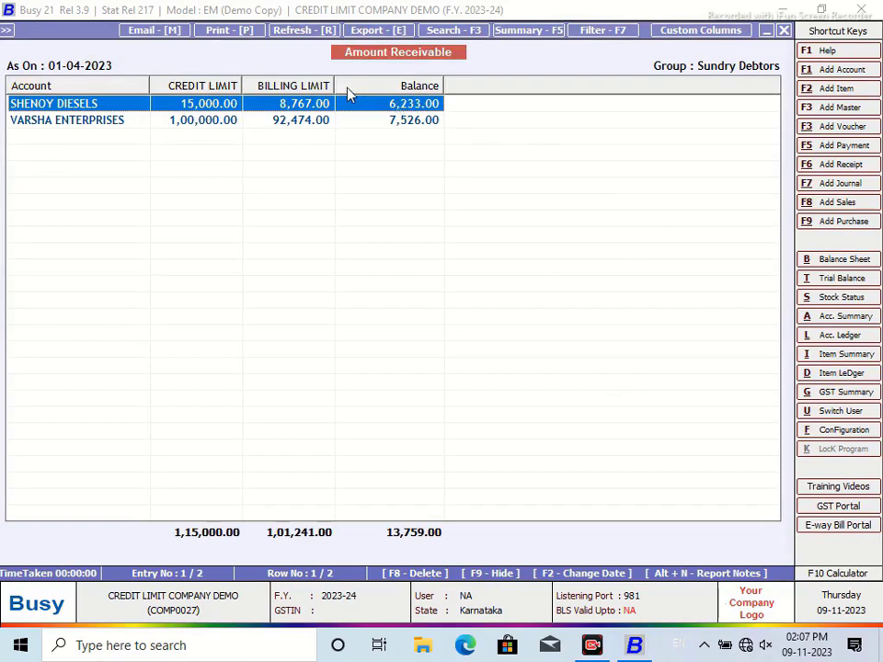
{"action": "left_click_drag", "start_coordinate": [338, 82], "coordinate": [360, 83]}
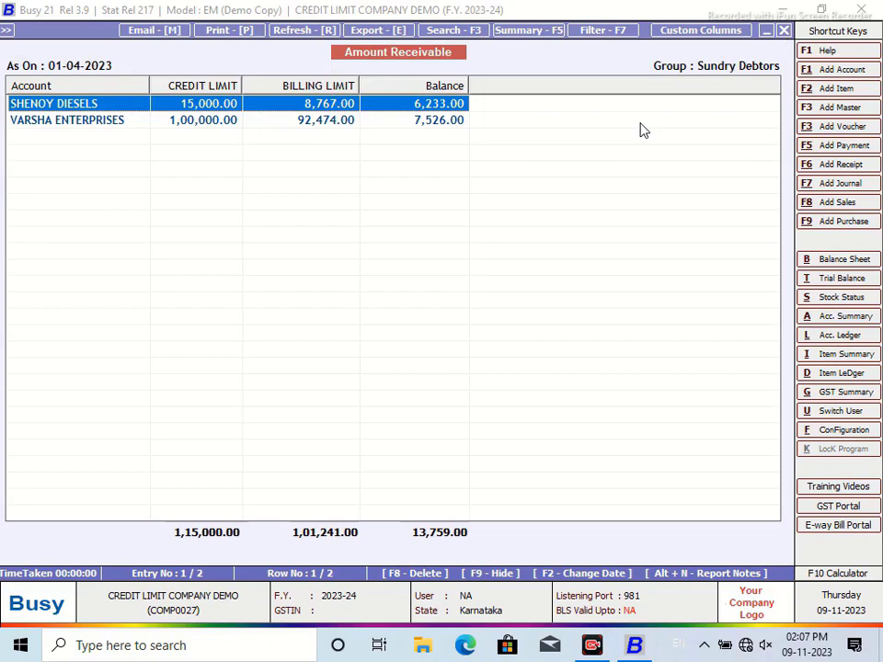
{"action": "left_click", "coordinate": [783, 30]}
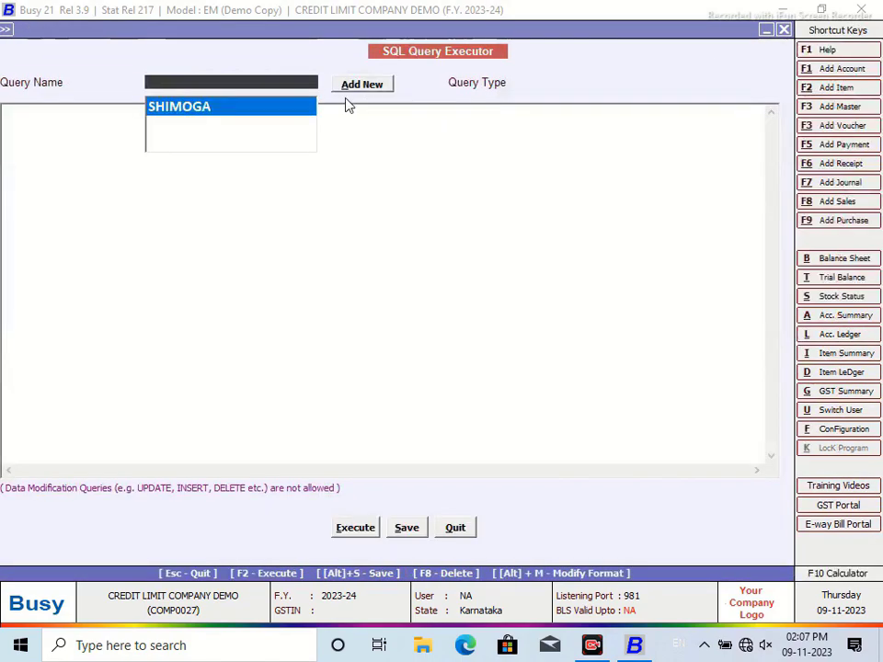
Step: Add a new saved query named STATE and start its text with Select
{"action": "left_click", "coordinate": [354, 85]}
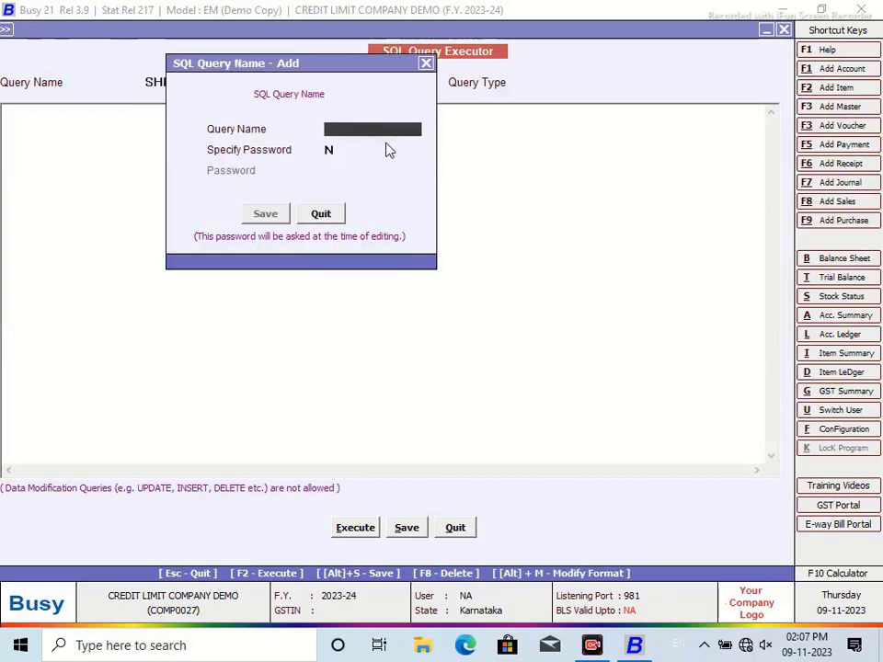
{"action": "type", "text": "STATEC"}
{"action": "key", "text": "BackSpace"}
{"action": "left_click", "coordinate": [273, 217]}
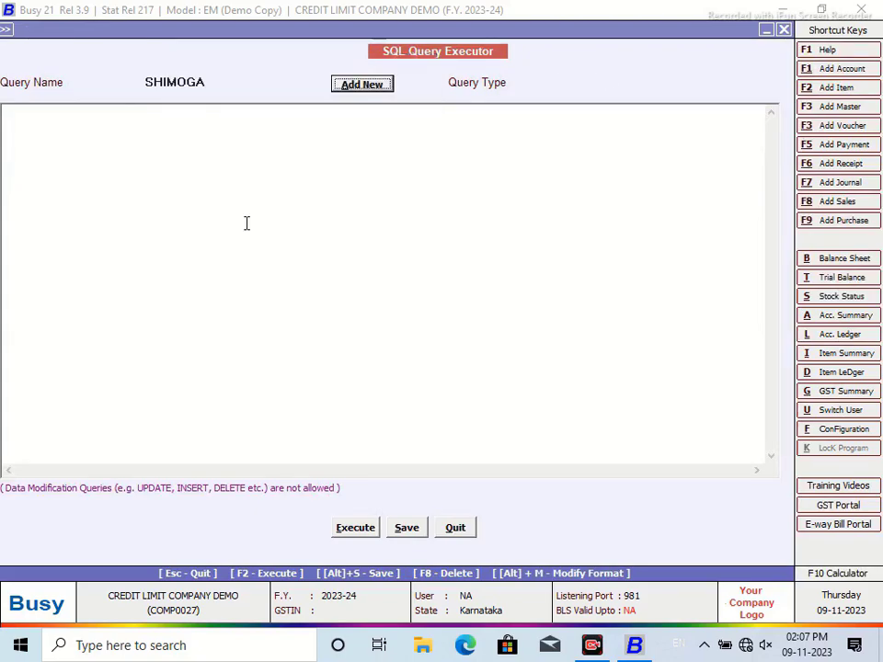
{"action": "type", "text": "Select"}
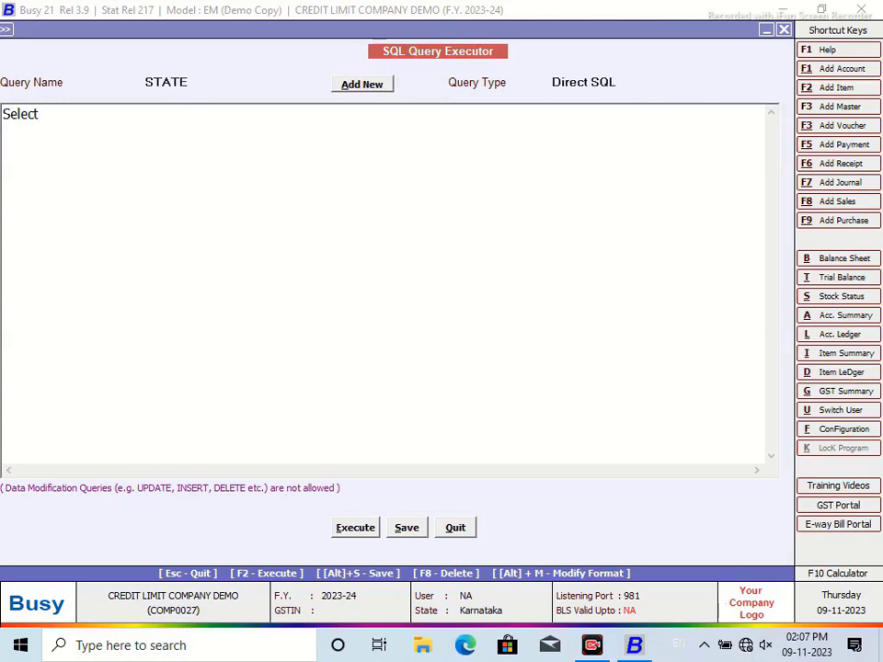
{"action": "key", "text": "Return"}
Step: Choose MasterAddressInfo as the table in the Custom Indexing list
{"action": "key", "text": "alt+Tab"}
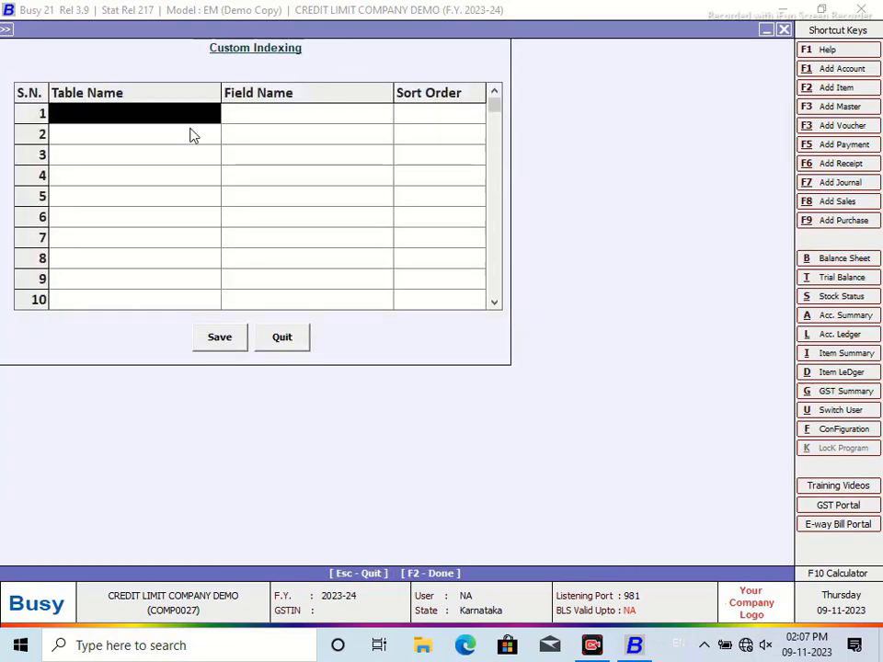
{"action": "type", "text": "a"}
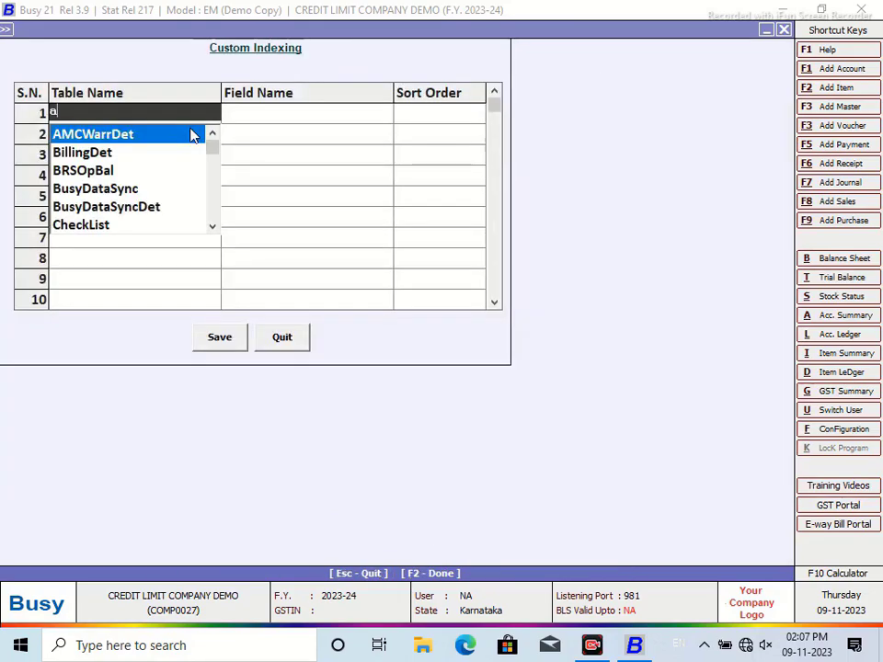
{"action": "type", "text": "ma"}
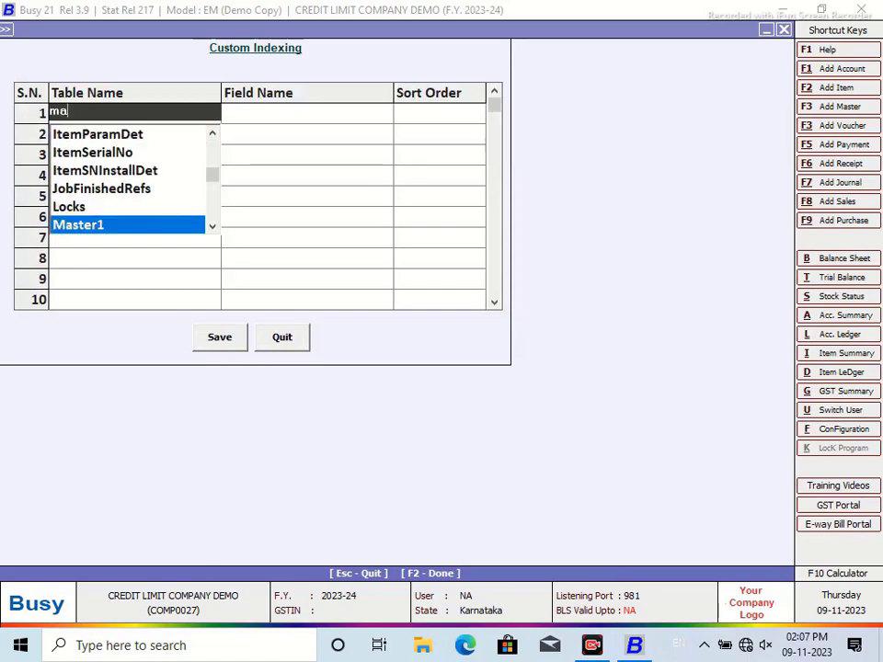
{"action": "key", "text": "Down"}
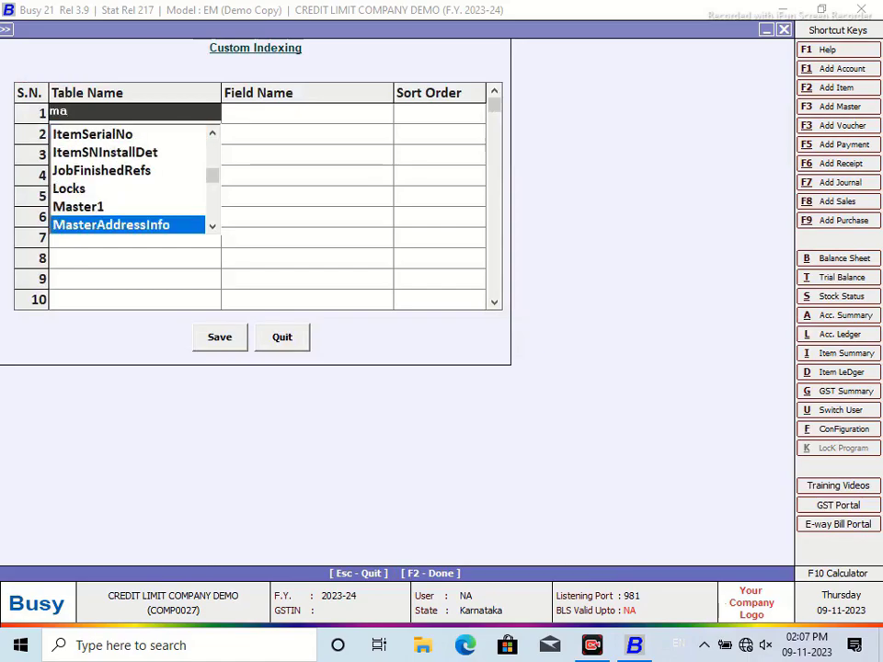
{"action": "key", "text": "Return"}
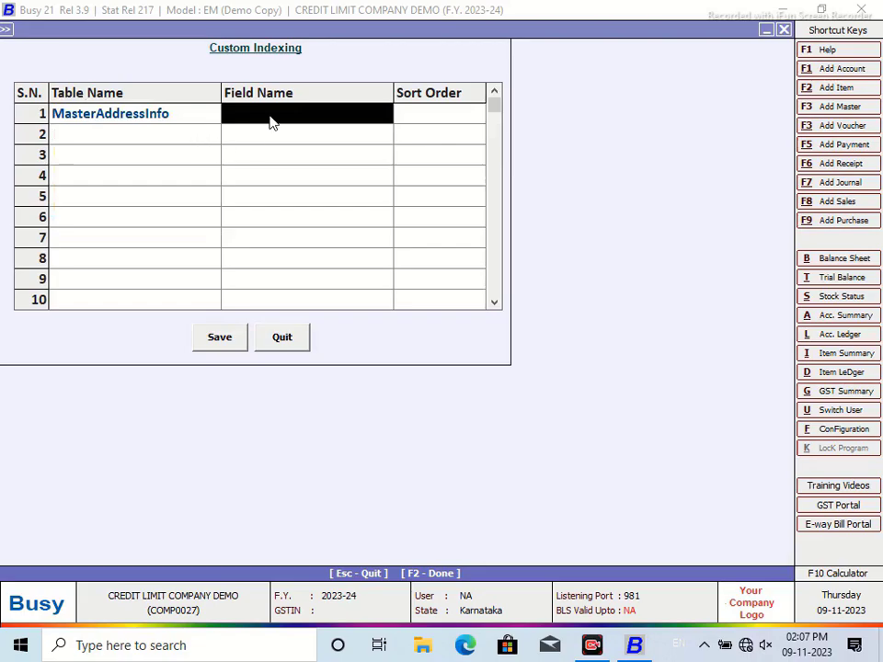
Step: Pick the StateCodeLong field and copy its name
{"action": "type", "text": "st"}
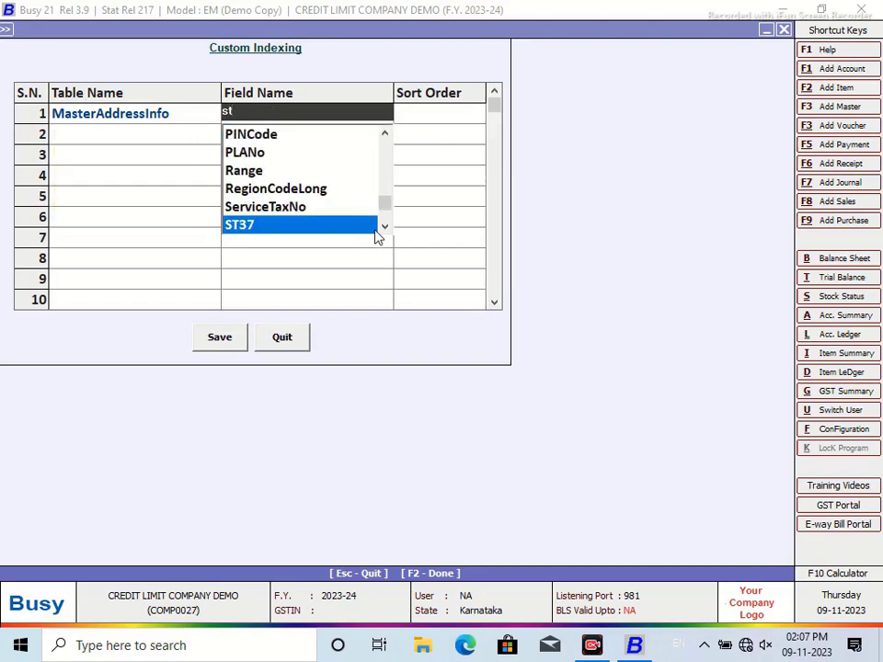
{"action": "left_click", "coordinate": [384, 229]}
{"action": "left_click", "coordinate": [303, 226]}
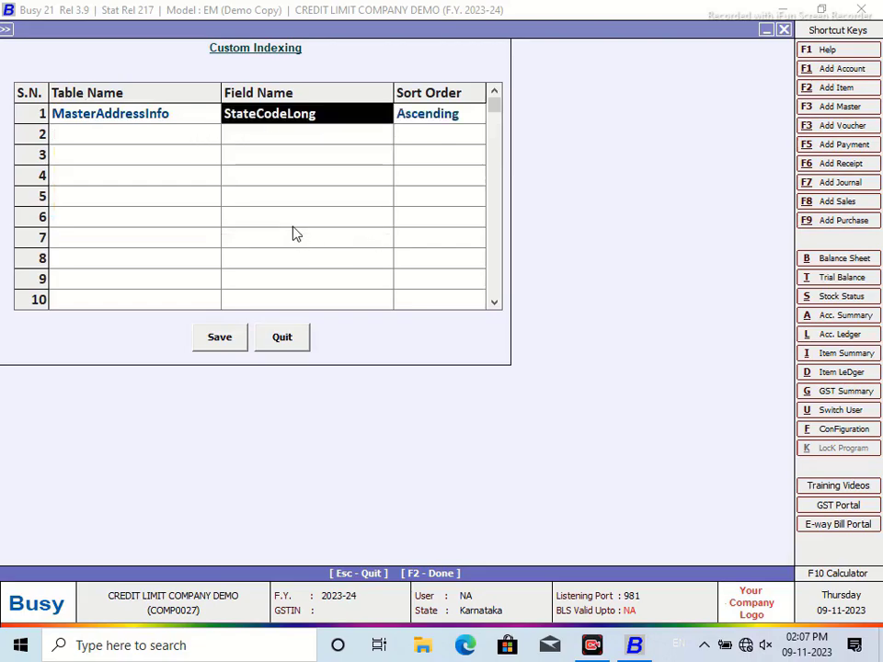
{"action": "left_click", "coordinate": [328, 112]}
{"action": "left_click_drag", "start_coordinate": [331, 112], "coordinate": [217, 112]}
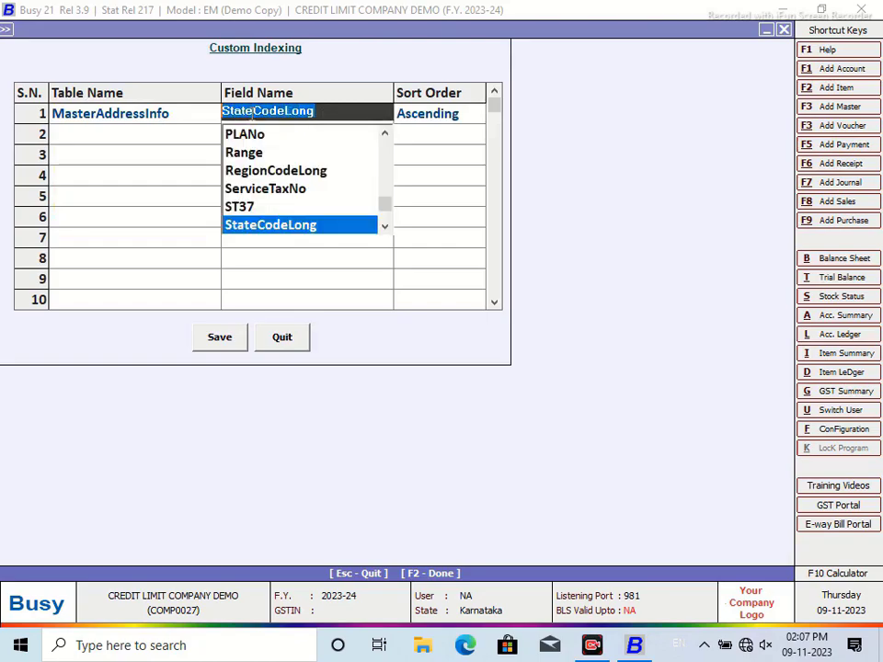
{"action": "right_click", "coordinate": [254, 112]}
{"action": "left_click", "coordinate": [291, 169]}
Step: Back in the STATE query, type '(Select M2.StateCodeLong from MasterAddressInfo as M2 Where M2.MasterCode=Master1.Code) from'
{"action": "left_click", "coordinate": [291, 339]}
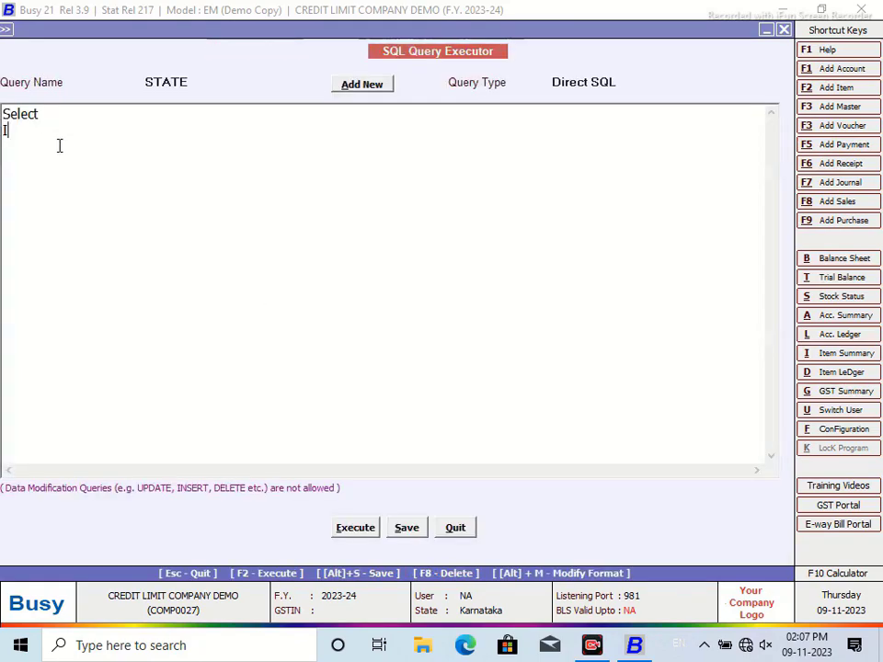
{"action": "type", "text": "(Select State"}
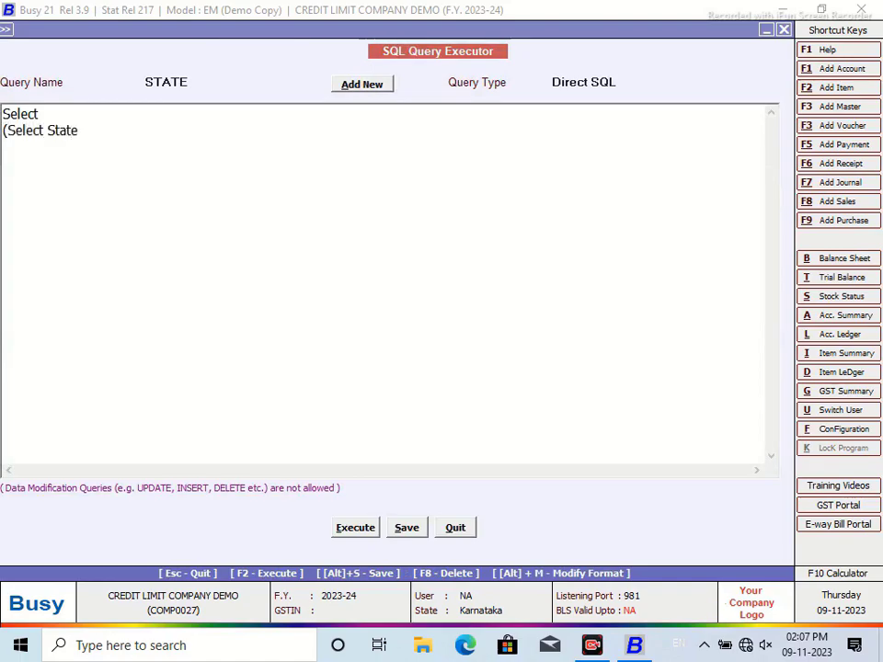
{"action": "key", "text": "BackSpace"}
{"action": "key", "text": "BackSpace"}
{"action": "key", "text": "BackSpace"}
{"action": "key", "text": "BackSpace"}
{"action": "key", "text": "BackSpace"}
{"action": "type", "text": "M2.StateCodeLong "}
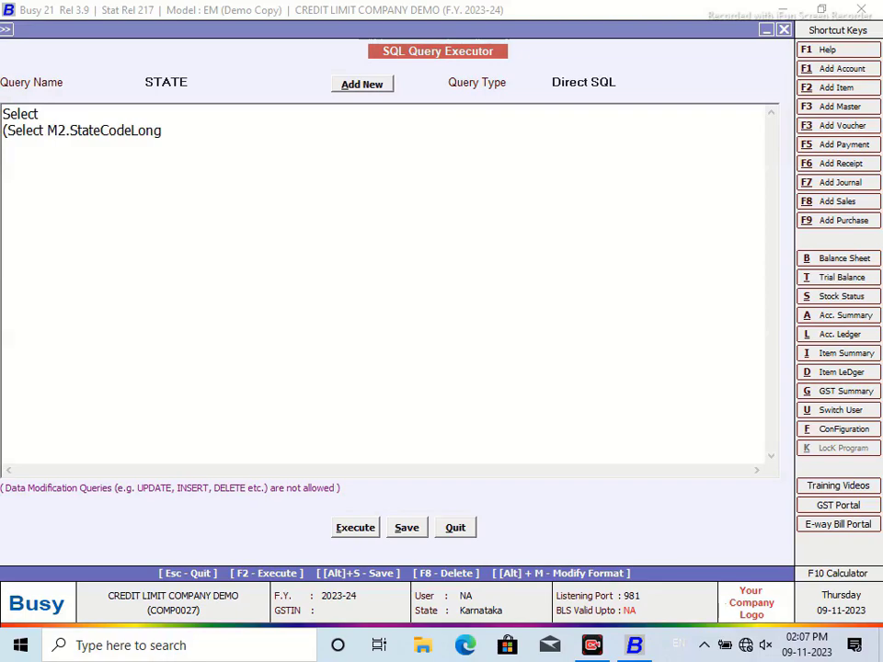
{"action": "type", "text": "from MasterAddre"}
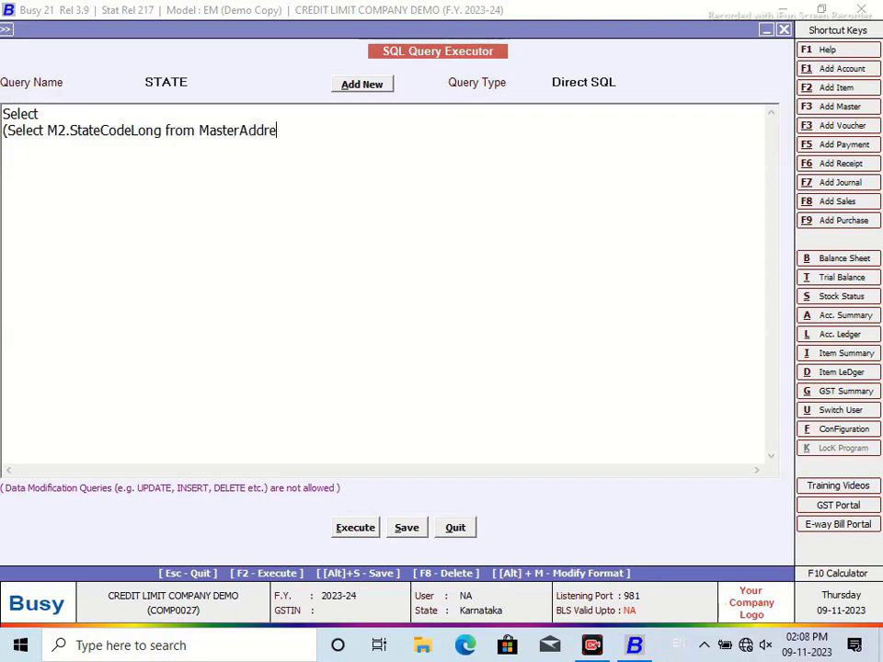
{"action": "type", "text": "ssInfo as M2 Where M2"}
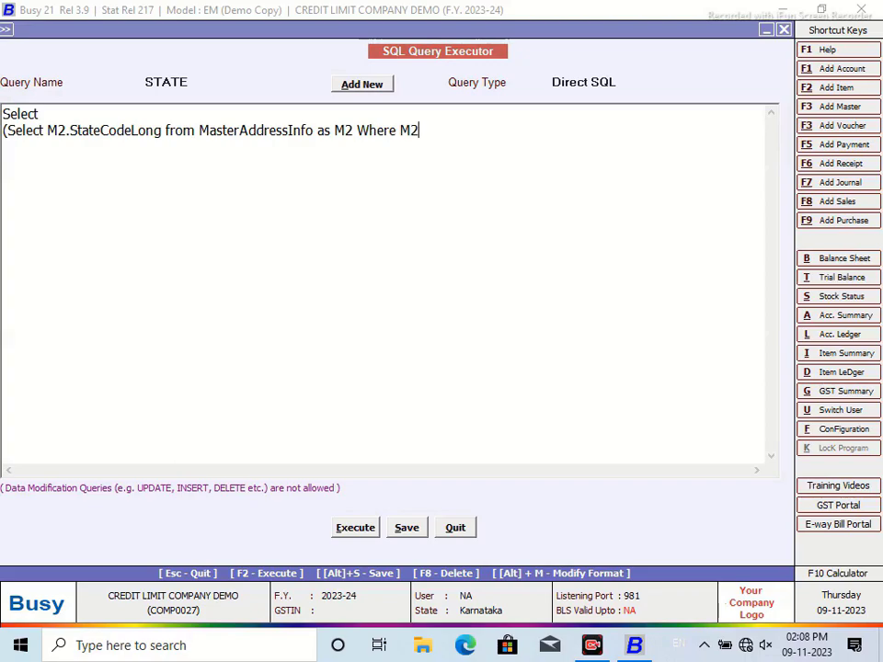
{"action": "type", "text": ".MasterCode=Maste"}
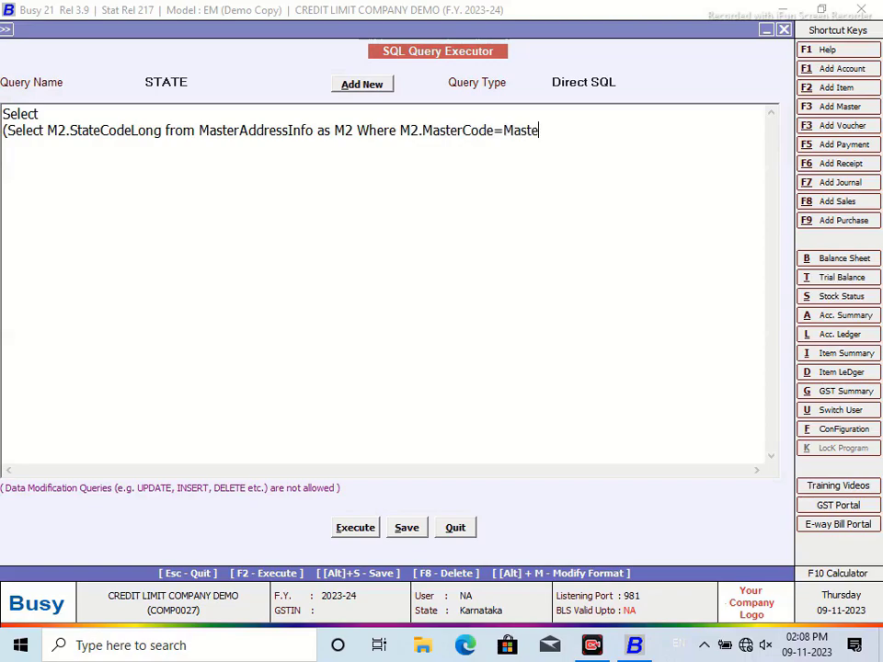
{"action": "type", "text": "r1.Code) fr"}
{"action": "type", "text": "om Master1"}
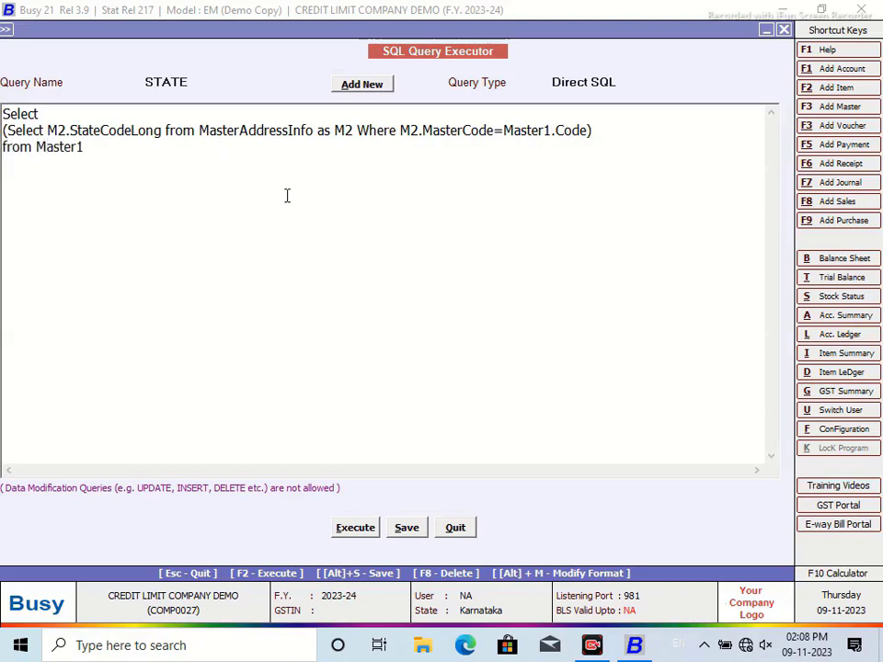
Step: Test-run the partial query, then add the filter 'Where Master1.ParentGrp=116'
{"action": "left_click", "coordinate": [355, 529]}
{"action": "left_click", "coordinate": [544, 355]}
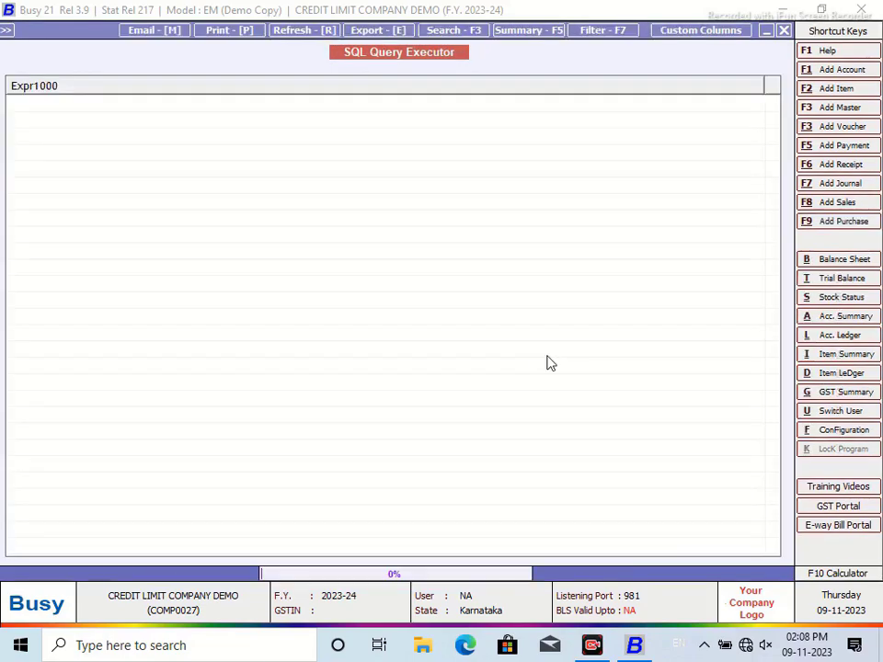
{"action": "left_click", "coordinate": [785, 31]}
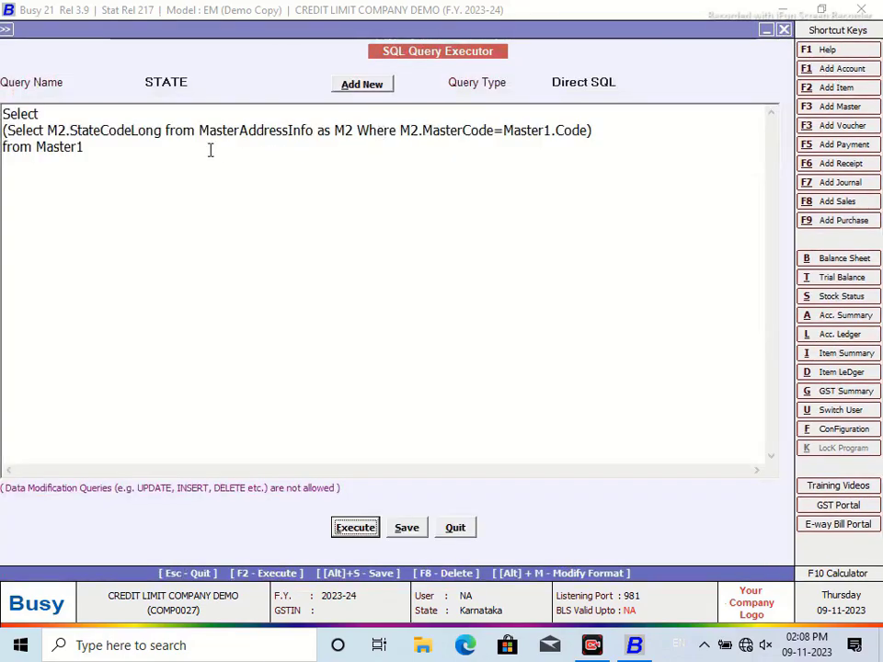
{"action": "type", "text": "W"}
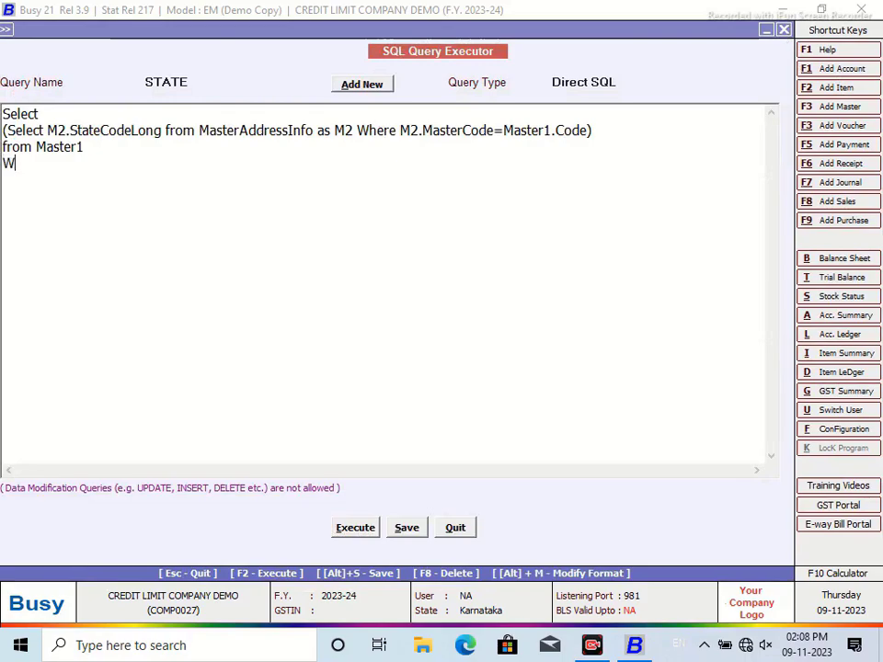
{"action": "type", "text": "here Master1.ParentGrp"}
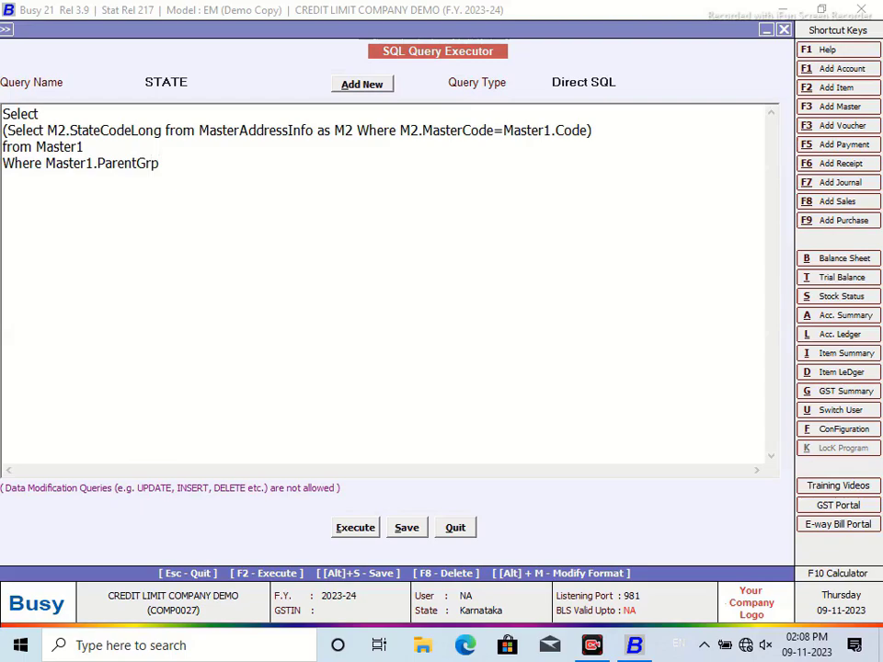
{"action": "type", "text": "=116"}
Step: Save and run the STATE query, which returns 1058 for both rows
{"action": "left_click", "coordinate": [405, 528]}
{"action": "left_click", "coordinate": [543, 360]}
{"action": "left_click", "coordinate": [355, 527]}
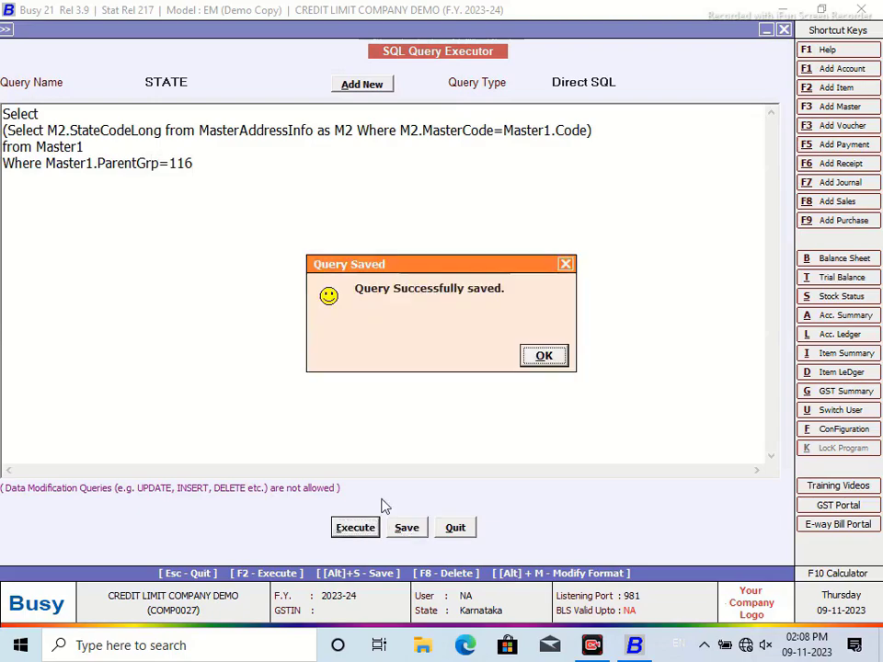
{"action": "left_click", "coordinate": [543, 360]}
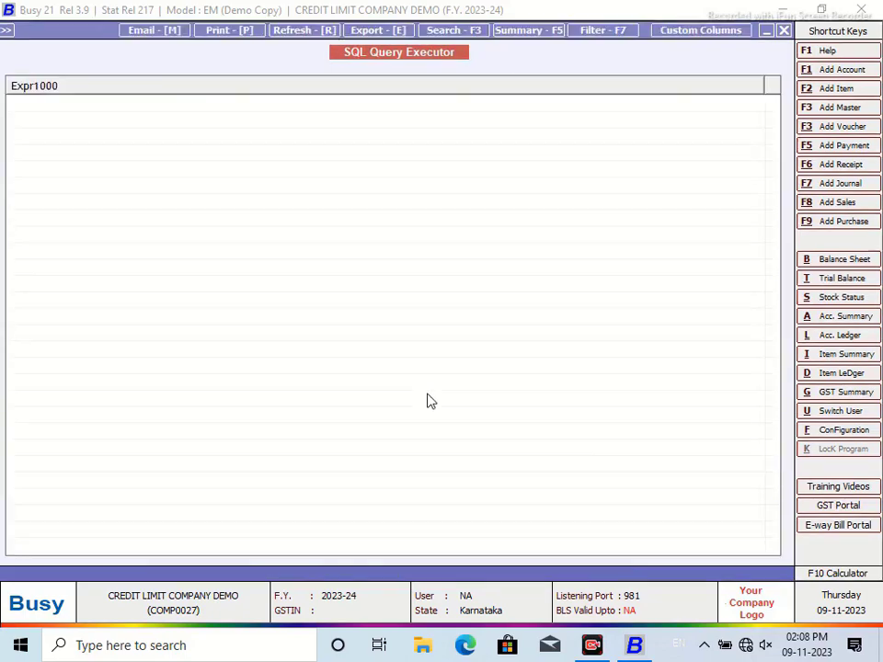
{"action": "left_click", "coordinate": [783, 30]}
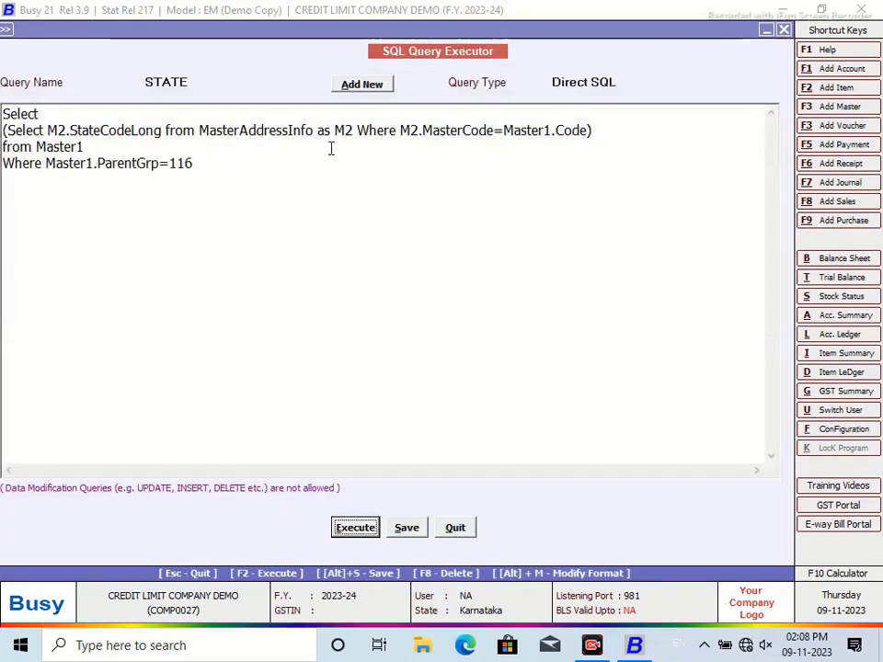
{"action": "left_click", "coordinate": [6, 133]}
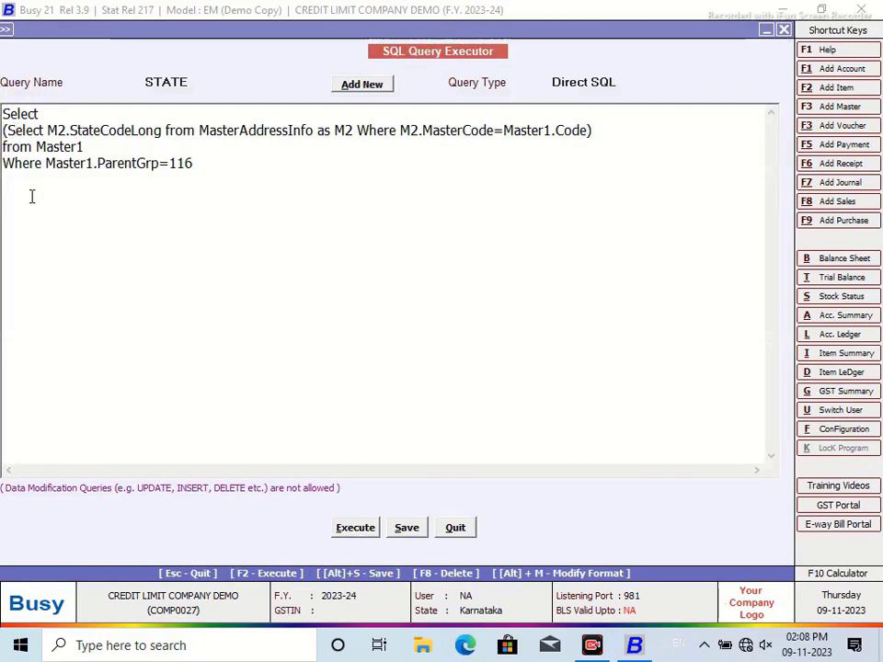
Step: Rewrite the subquery to select Master1.Name where Code matches, close the bracket, and rerun it
{"action": "type", "text": "(Sele"}
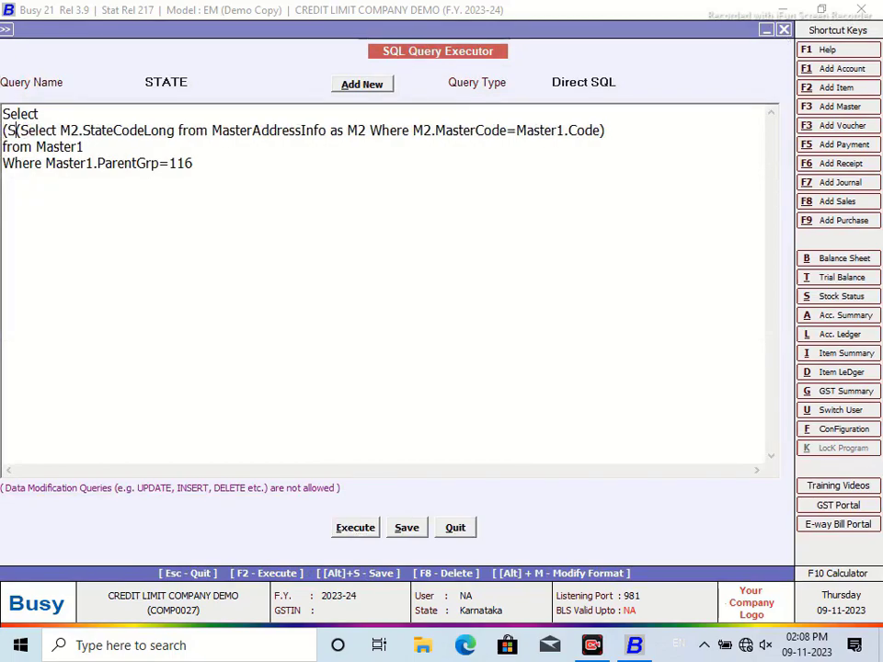
{"action": "type", "text": "ct Name from M"}
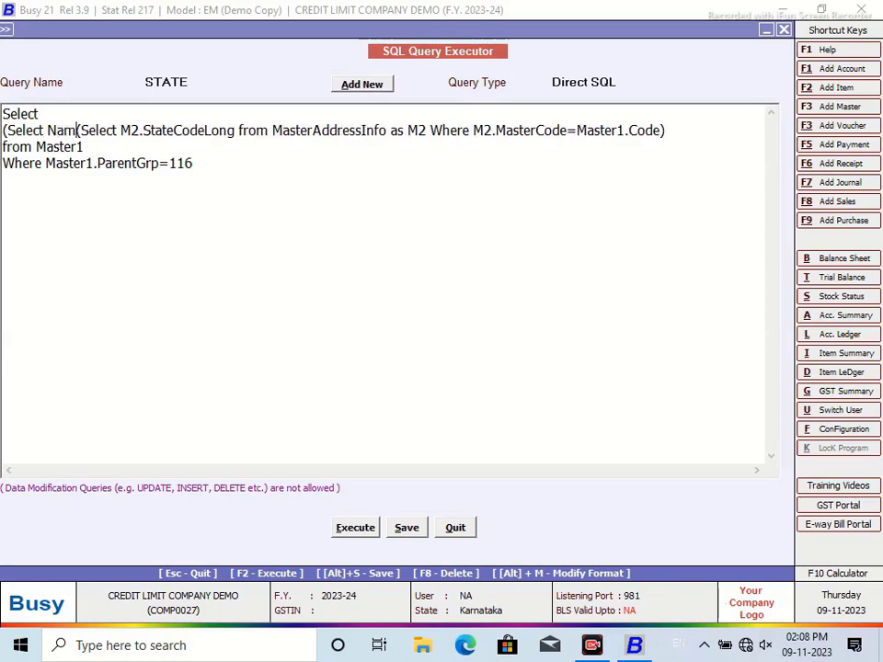
{"action": "type", "text": "aster"}
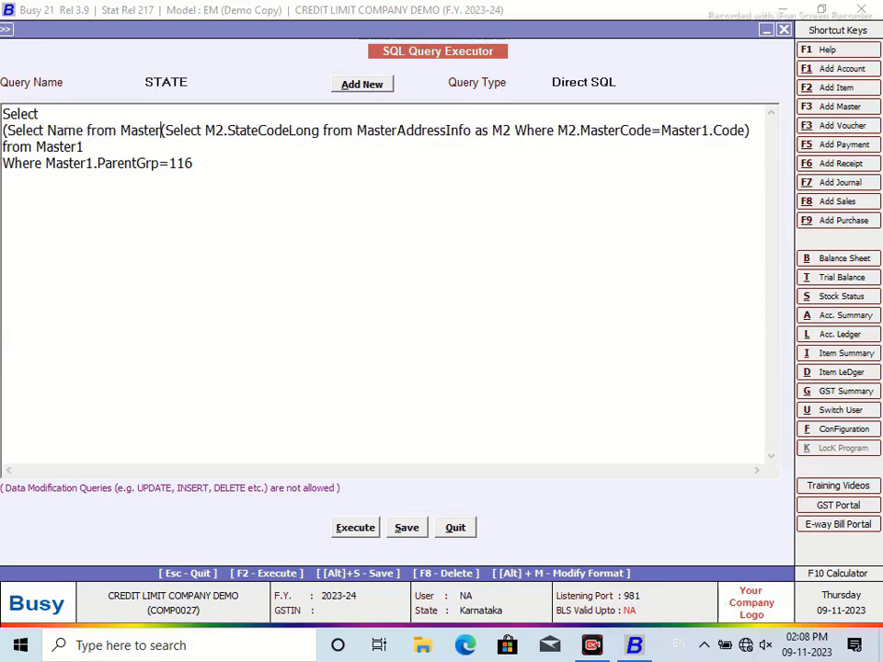
{"action": "type", "text": "1 Whrfe"}
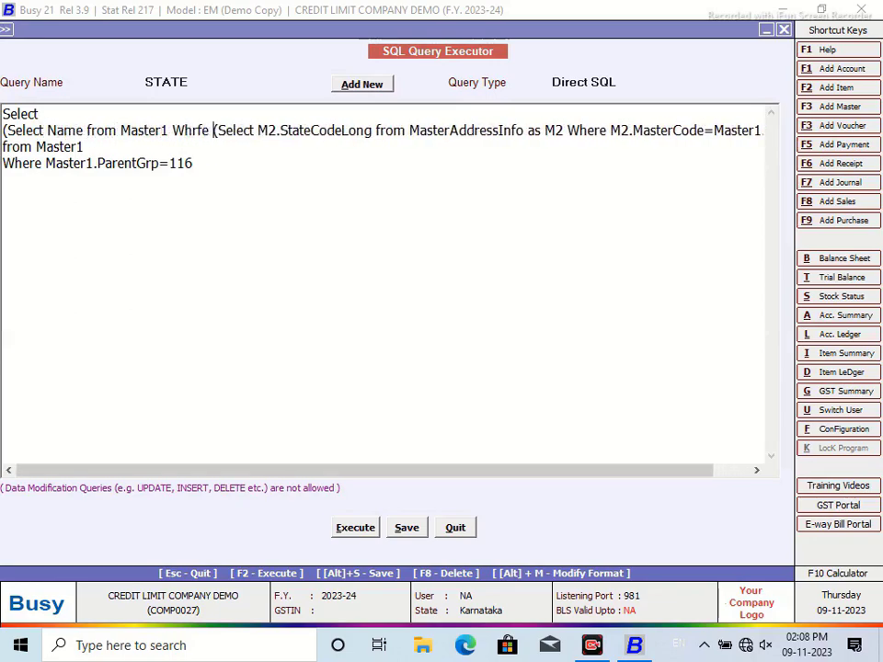
{"action": "key", "text": "BackSpace"}
{"action": "key", "text": "BackSpace"}
{"action": "key", "text": "BackSpace"}
{"action": "key", "text": "BackSpace"}
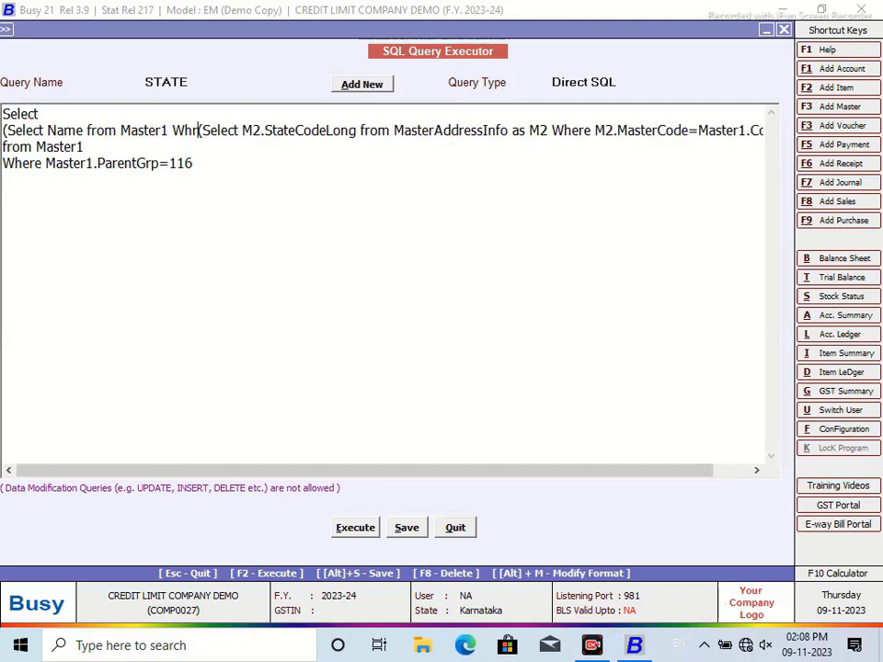
{"action": "type", "text": "ere Code"}
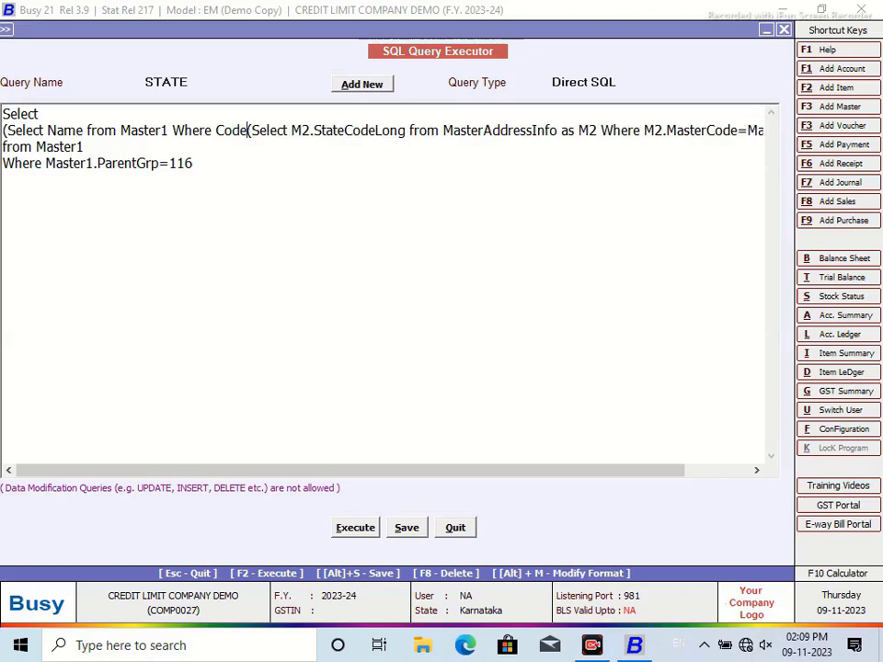
{"action": "left_click", "coordinate": [46, 129]}
{"action": "type", "text": "Master"}
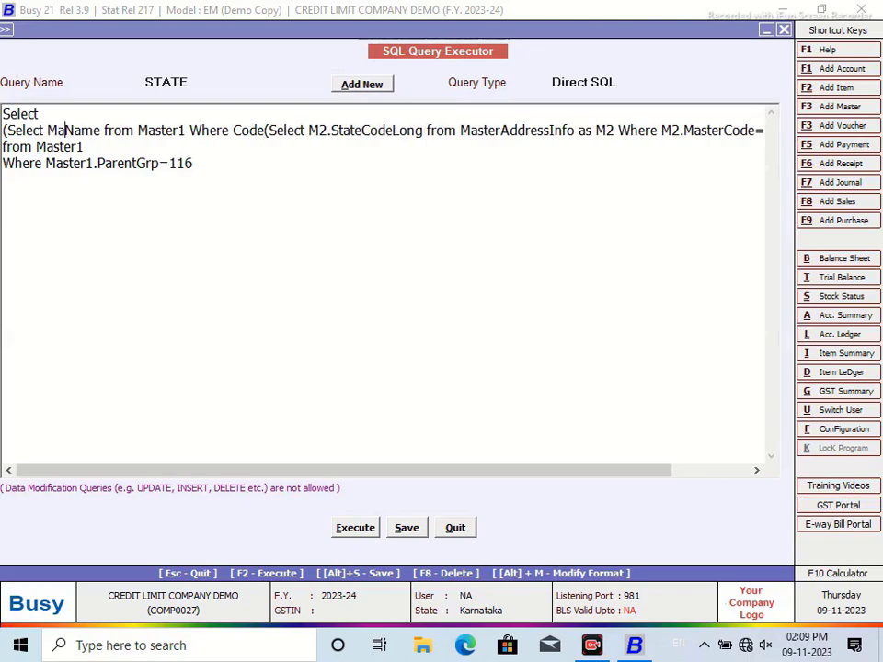
{"action": "type", "text": "1."}
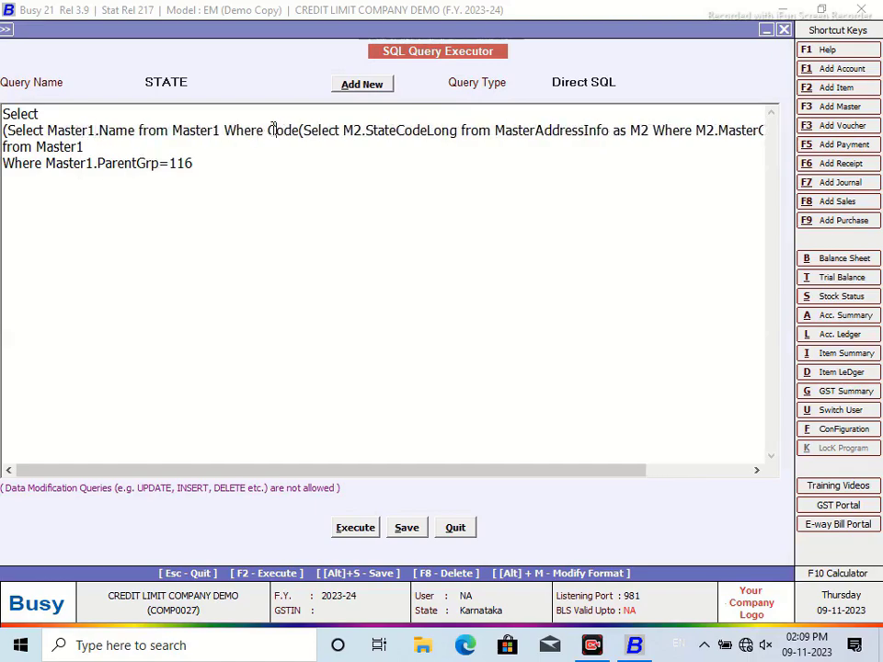
{"action": "type", "text": "Master1."}
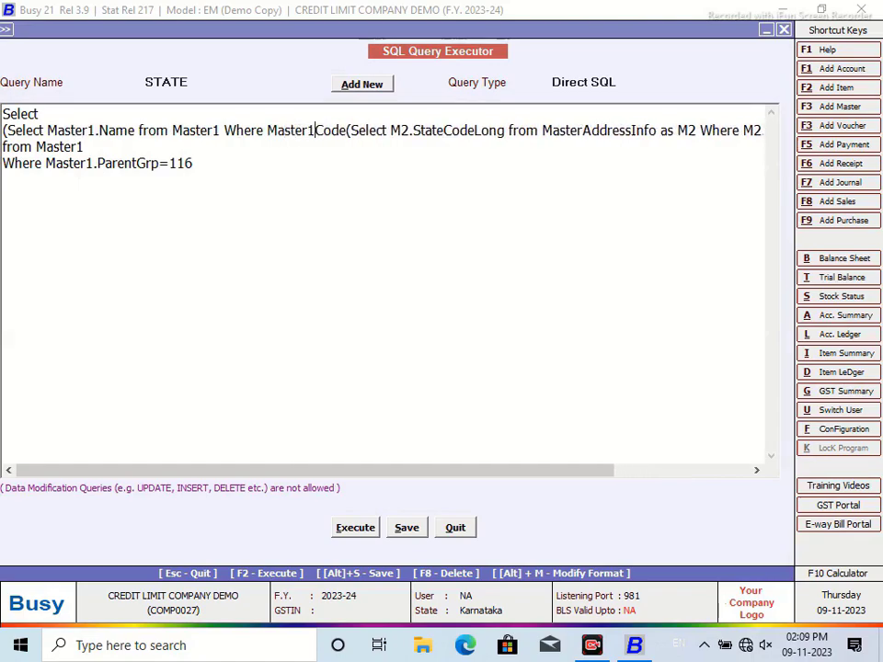
{"action": "left_click", "coordinate": [351, 130]}
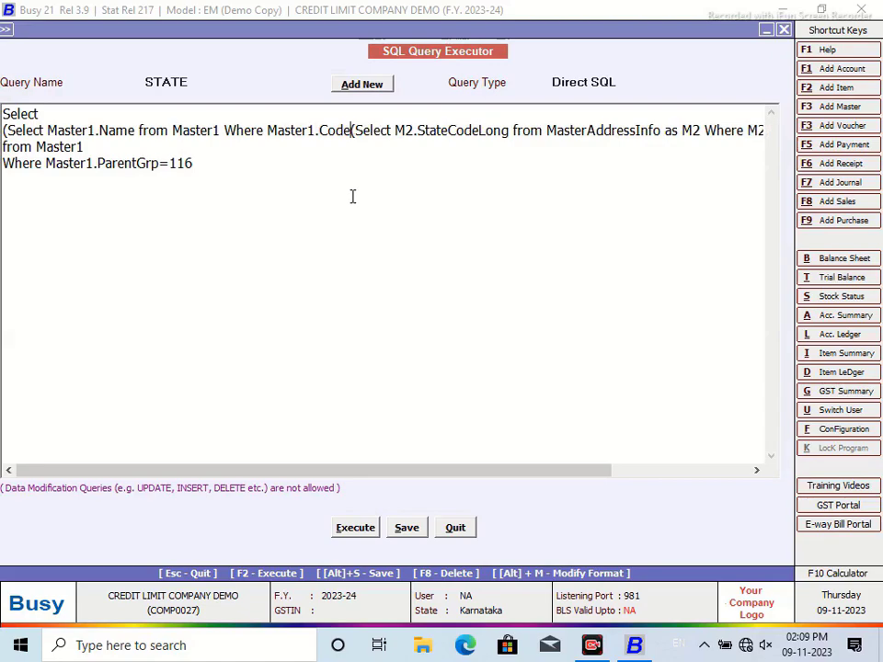
{"action": "type", "text": "="}
{"action": "left_click_drag", "start_coordinate": [551, 470], "coordinate": [701, 449]}
{"action": "left_click", "coordinate": [764, 130]}
{"action": "type", "text": ")"}
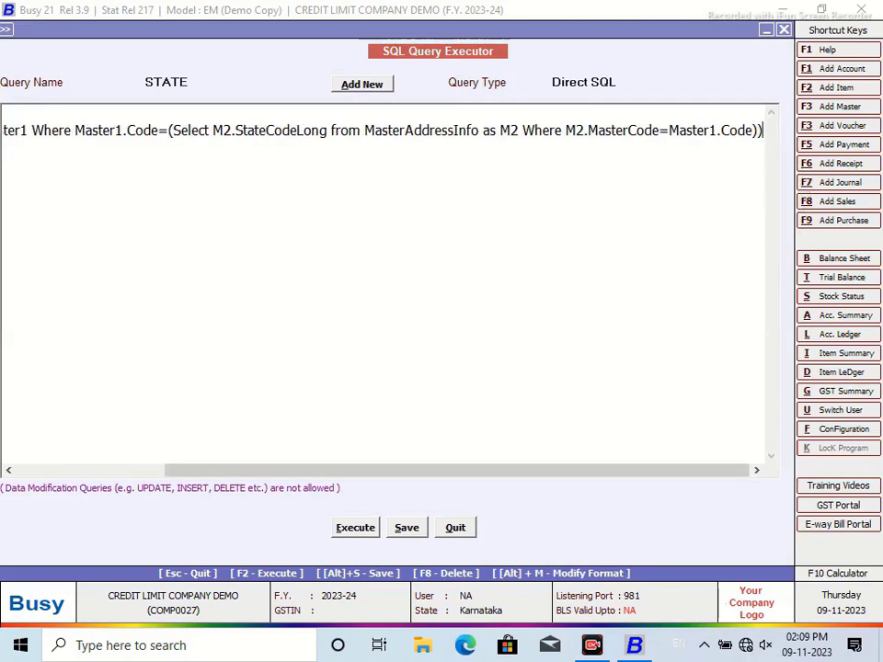
{"action": "left_click", "coordinate": [351, 531]}
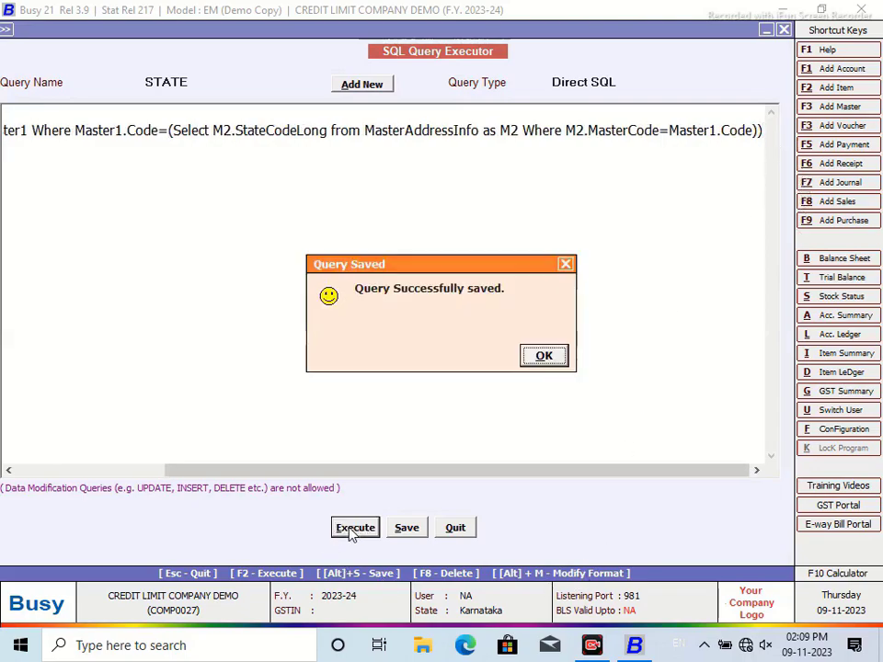
{"action": "left_click", "coordinate": [536, 355]}
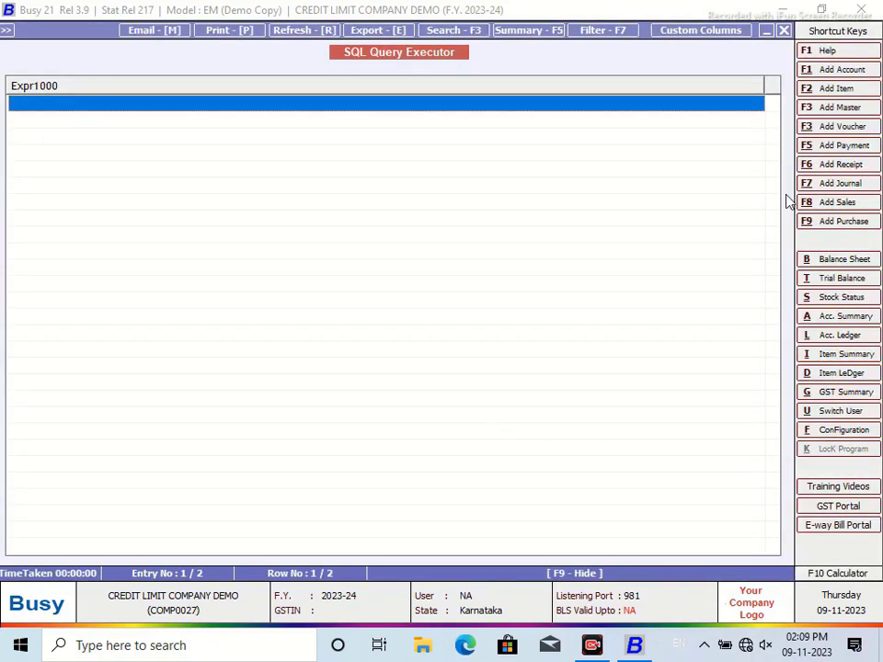
Step: Change the subquery to select Help1.Namealias from Help1, matched on Help1.Code
{"action": "left_click", "coordinate": [783, 30]}
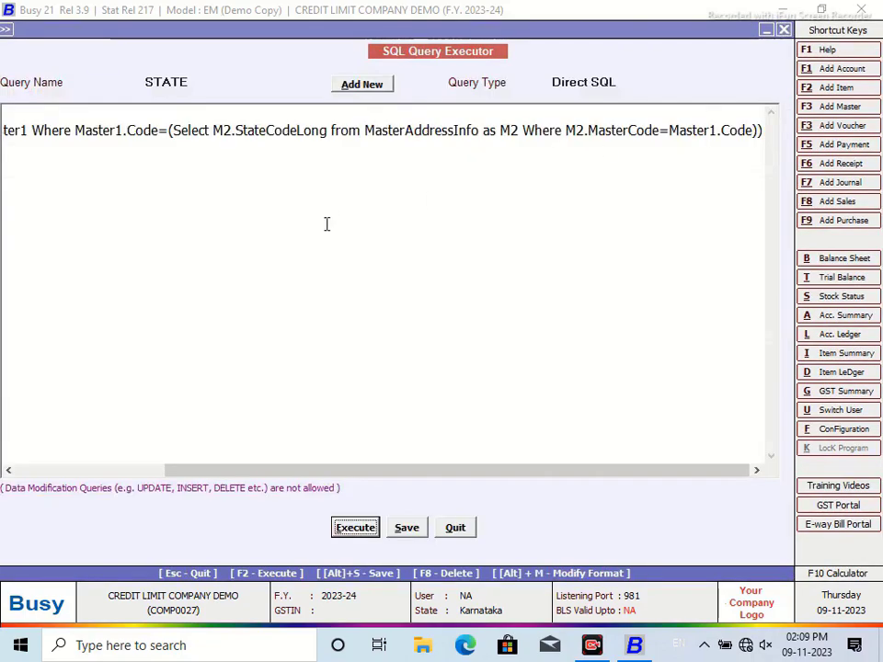
{"action": "left_click_drag", "start_coordinate": [279, 478], "coordinate": [36, 473]}
{"action": "left_click", "coordinate": [96, 130]}
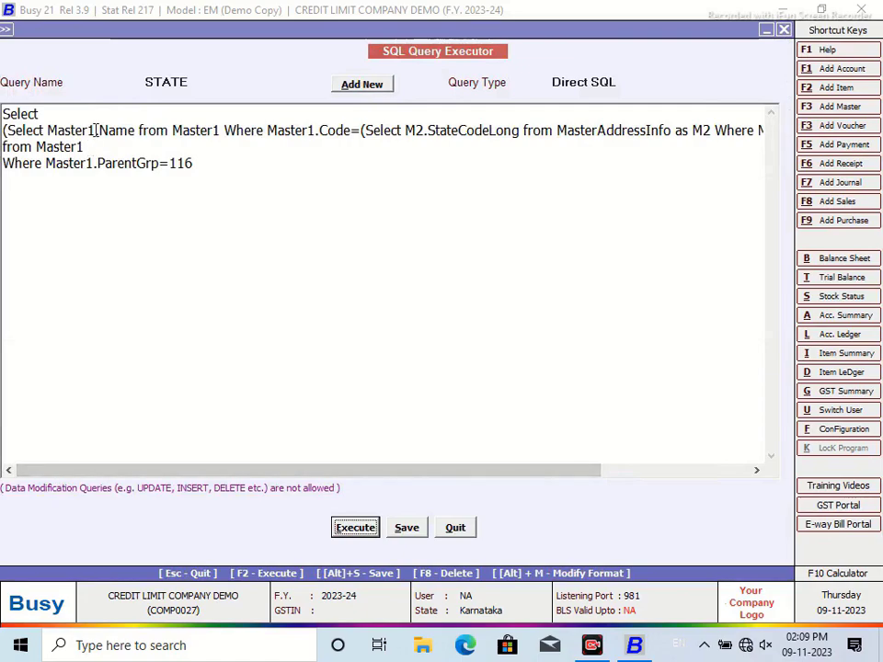
{"action": "key", "text": "BackSpace"}
{"action": "key", "text": "BackSpace"}
{"action": "key", "text": "BackSpace"}
{"action": "key", "text": "BackSpace"}
{"action": "key", "text": "BackSpace"}
{"action": "key", "text": "BackSpace"}
{"action": "key", "text": "BackSpace"}
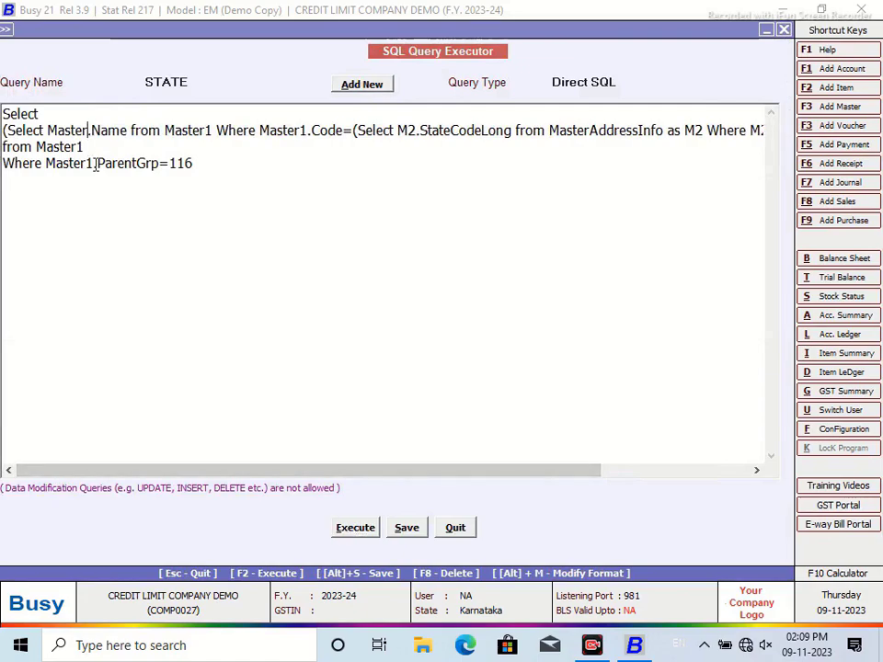
{"action": "type", "text": "Help"}
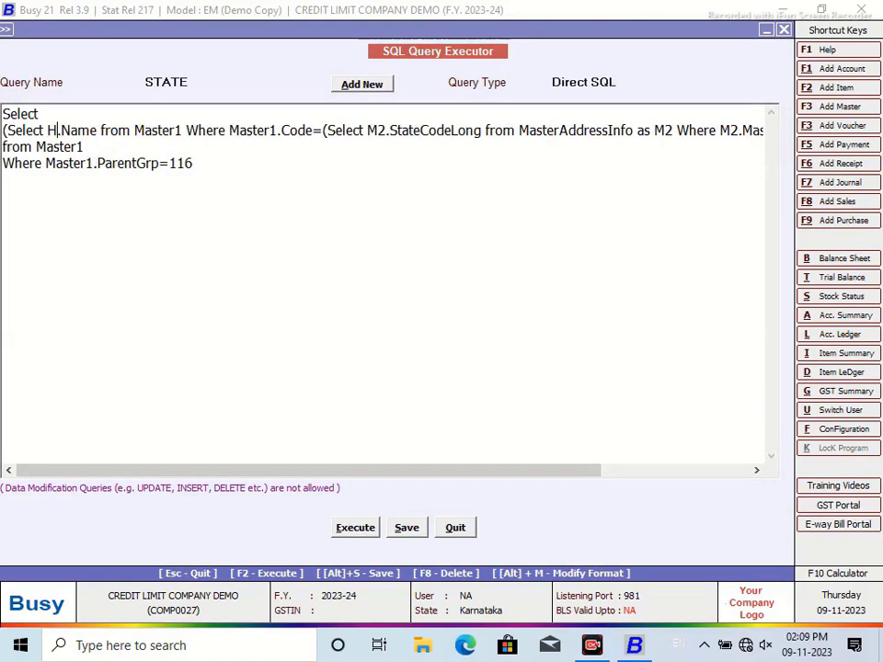
{"action": "type", "text": "1."}
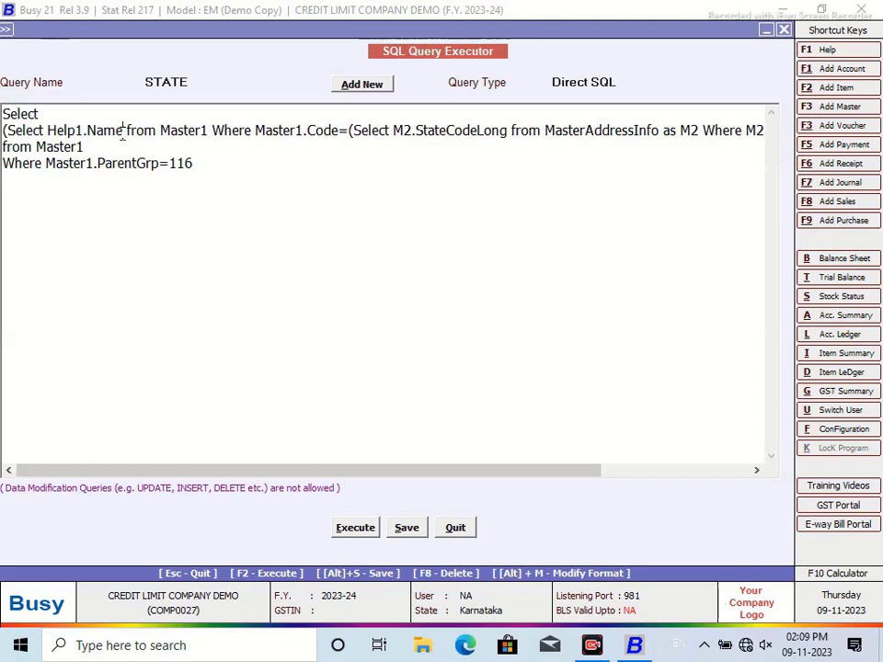
{"action": "left_click", "coordinate": [123, 130]}
{"action": "type", "text": "alias"}
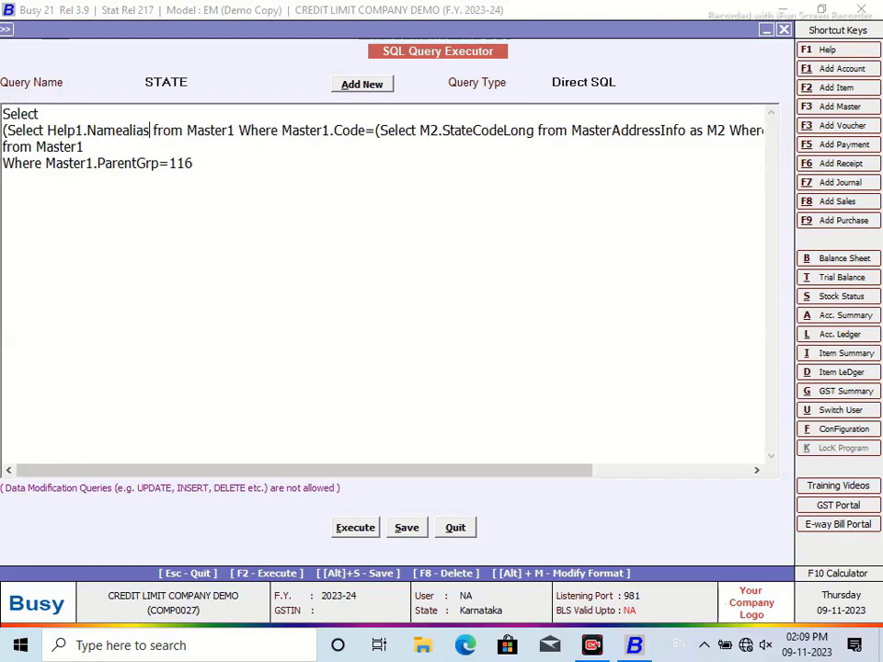
{"action": "left_click", "coordinate": [235, 130]}
{"action": "key", "text": "BackSpace"}
{"action": "key", "text": "BackSpace"}
{"action": "key", "text": "BackSpace"}
{"action": "key", "text": "BackSpace"}
{"action": "key", "text": "BackSpace"}
{"action": "key", "text": "BackSpace"}
{"action": "key", "text": "BackSpace"}
{"action": "type", "text": "Help1"}
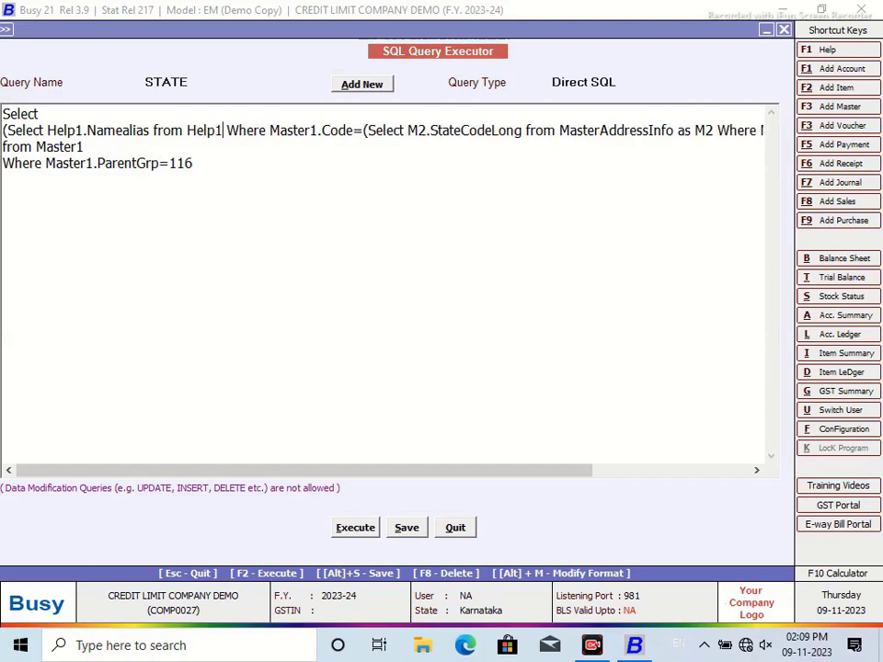
{"action": "left_click", "coordinate": [311, 131]}
{"action": "key", "text": "BackSpace"}
{"action": "key", "text": "BackSpace"}
{"action": "key", "text": "BackSpace"}
{"action": "key", "text": "BackSpace"}
{"action": "key", "text": "BackSpace"}
{"action": "key", "text": "BackSpace"}
{"action": "key", "text": "BackSpace"}
{"action": "key", "text": "BackSpace"}
{"action": "key", "text": "BackSpace"}
{"action": "key", "text": "BackSpace"}
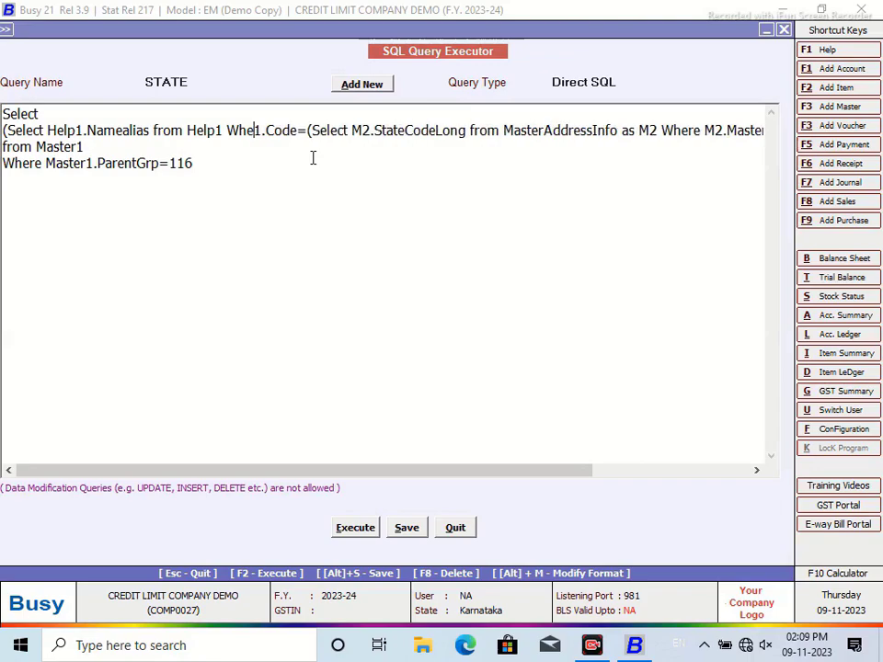
{"action": "type", "text": "ere He"}
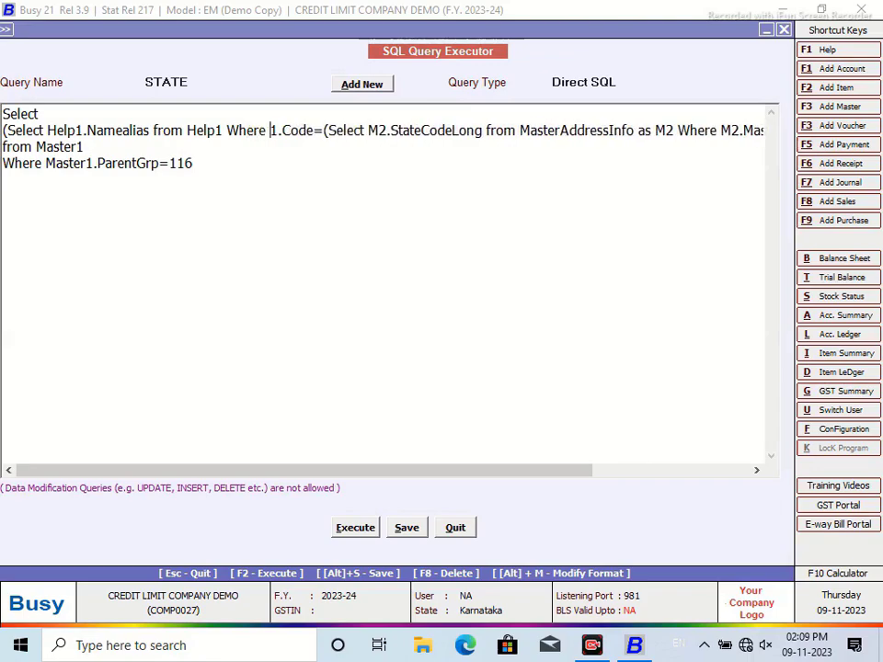
{"action": "type", "text": "lp"}
Step: Save and run the STATE query, confirming Karnataka appears for both rows
{"action": "left_click", "coordinate": [406, 527]}
{"action": "left_click", "coordinate": [548, 360]}
{"action": "left_click", "coordinate": [359, 530]}
{"action": "left_click", "coordinate": [538, 364]}
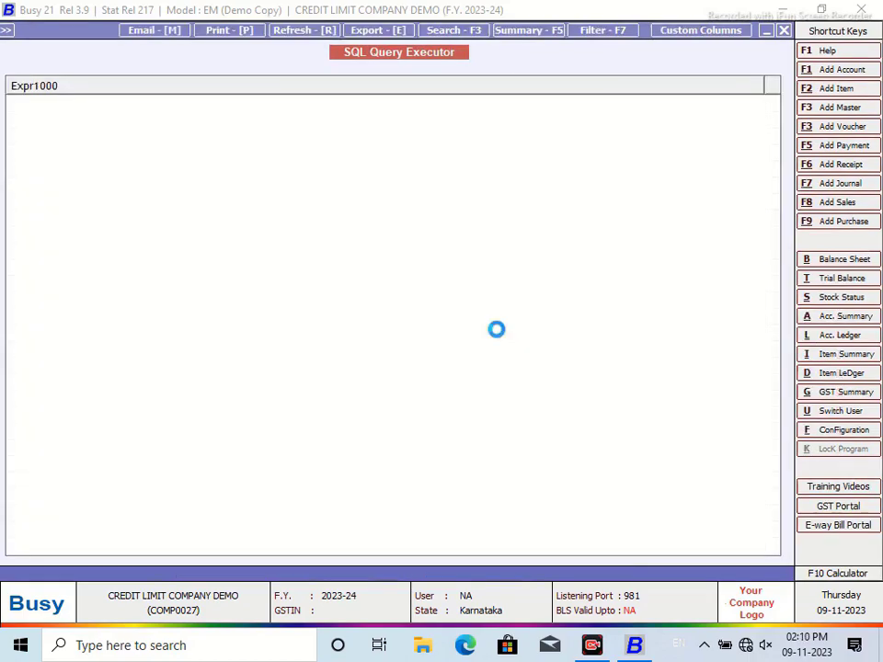
{"action": "left_click", "coordinate": [783, 31]}
{"action": "left_click", "coordinate": [43, 163]}
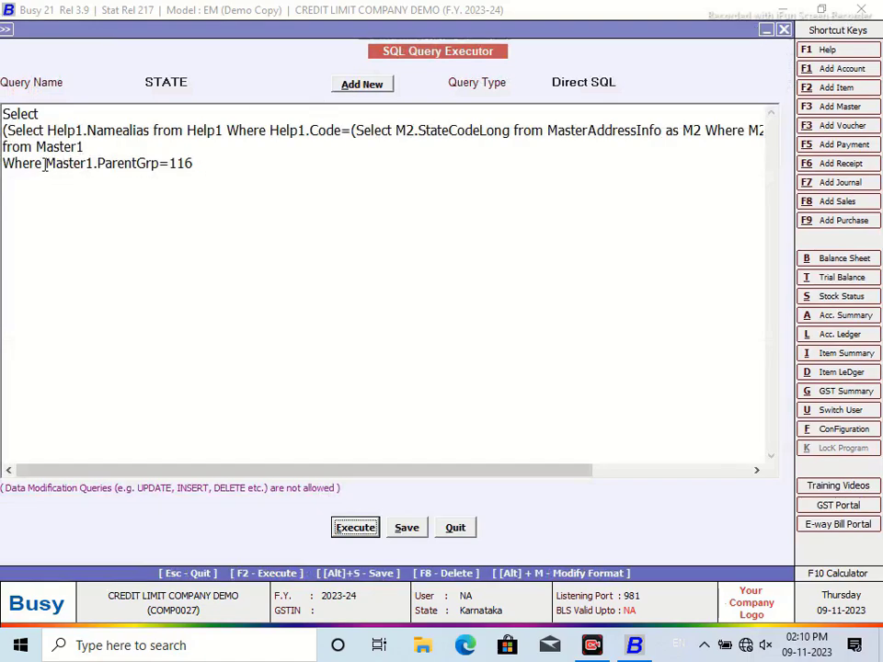
{"action": "key", "text": "Return"}
{"action": "type", "text": "and"}
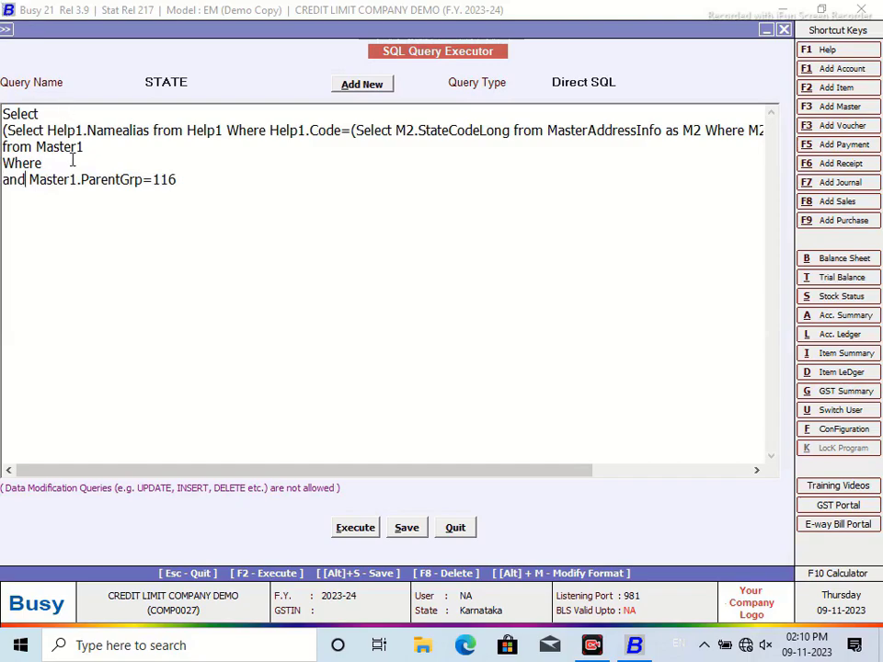
{"action": "type", "text": " Master1.Code=@O"}
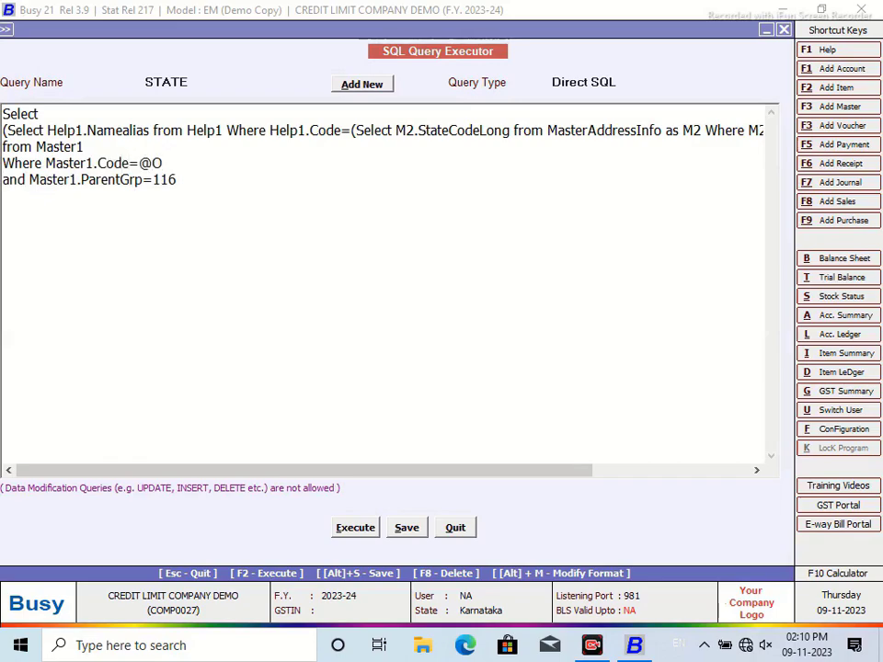
{"action": "type", "text": "1@"}
{"action": "left_click", "coordinate": [633, 79]}
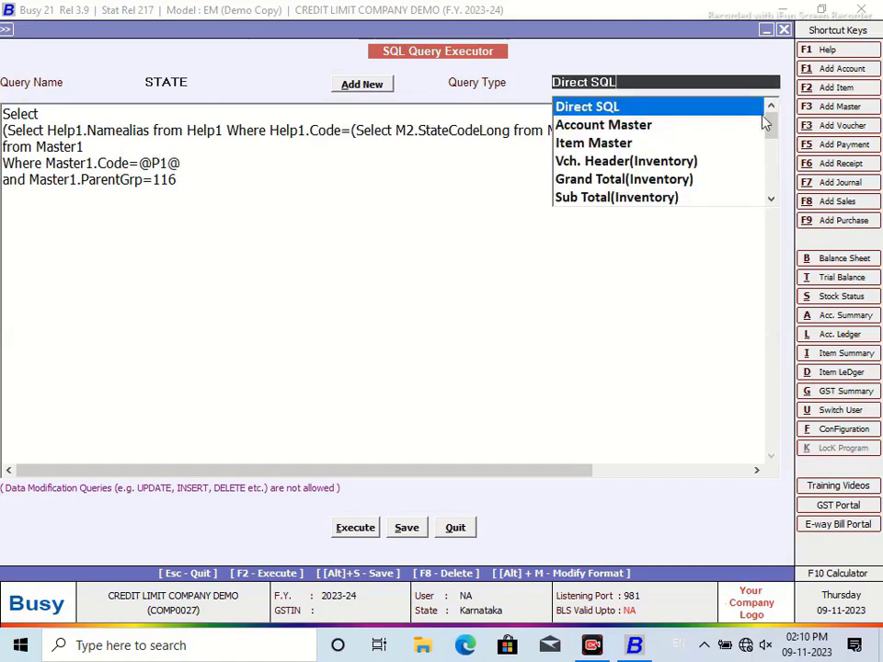
{"action": "left_click_drag", "start_coordinate": [766, 122], "coordinate": [787, 192]}
{"action": "left_click", "coordinate": [644, 197]}
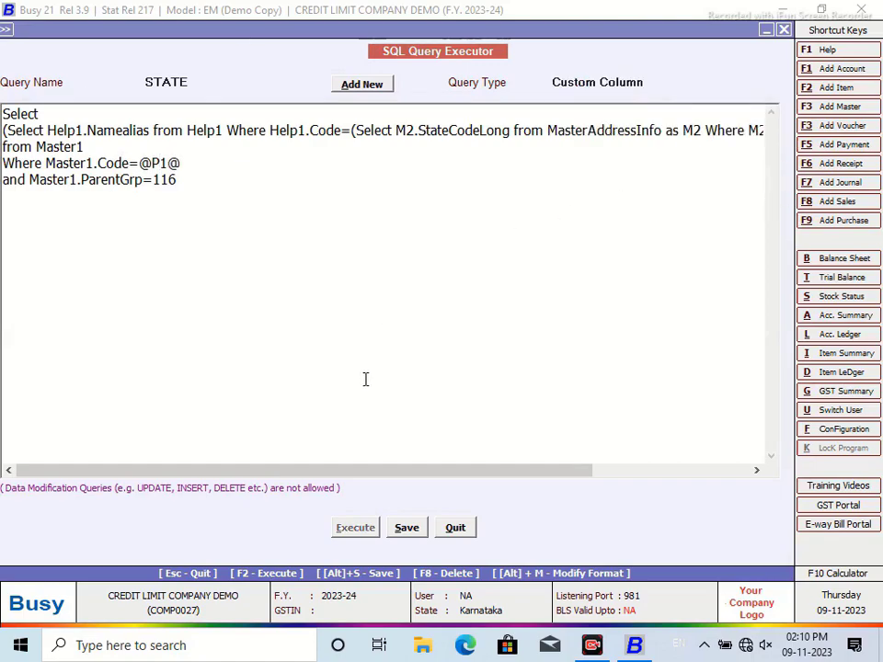
{"action": "left_click", "coordinate": [407, 528]}
{"action": "left_click", "coordinate": [544, 355]}
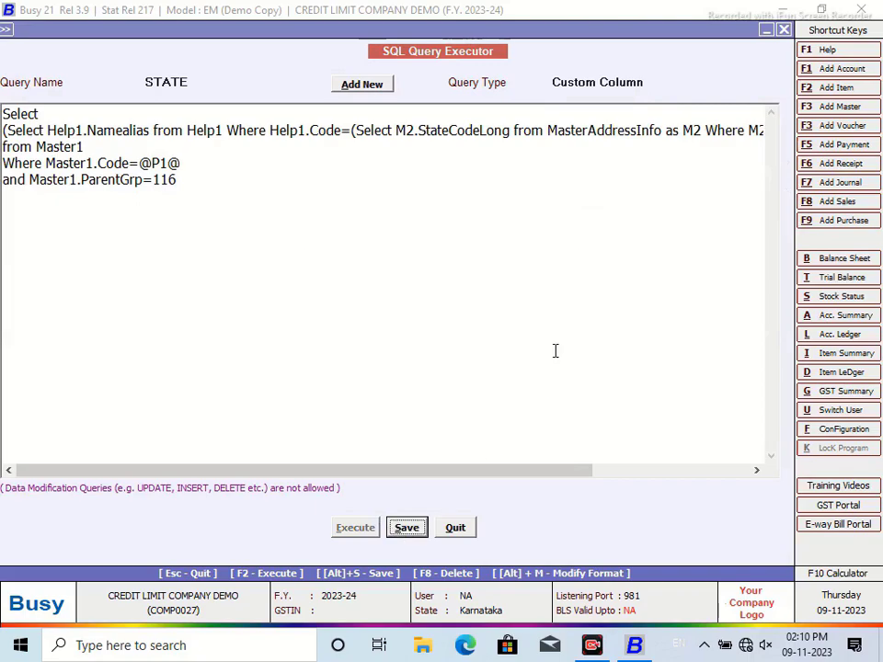
Step: Exit the query executor, reload the Amount Receivable report, and open its custom column editor
{"action": "left_click", "coordinate": [455, 528]}
{"action": "left_click", "coordinate": [232, 272]}
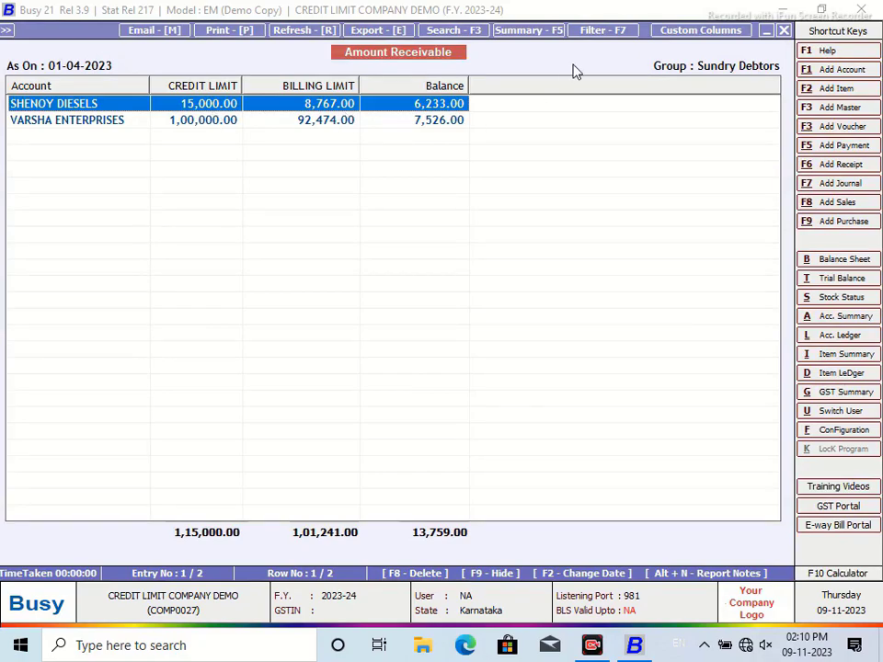
{"action": "left_click", "coordinate": [654, 33]}
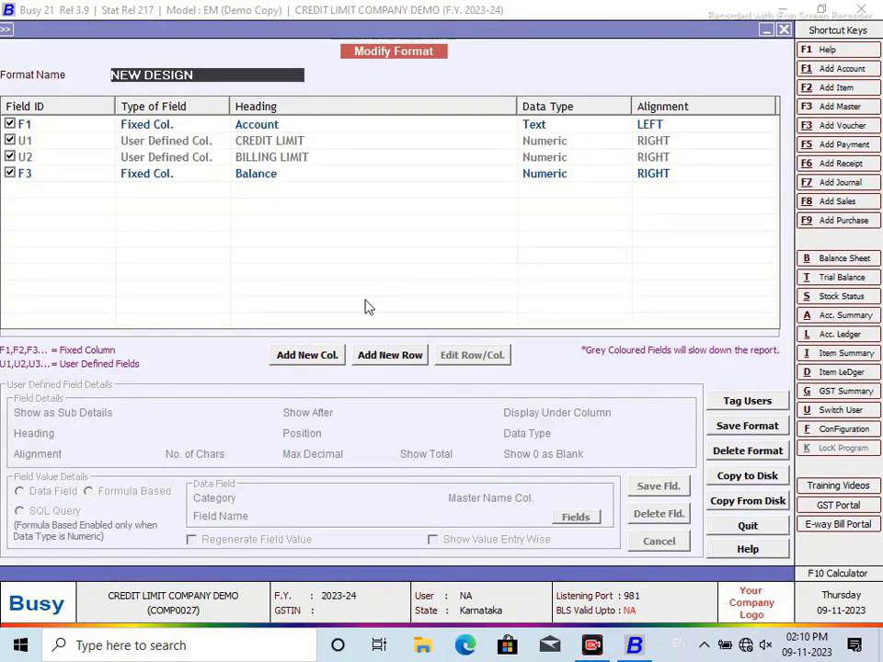
Step: Add a text column PARTY STATE after Account, sourced from the STATE SQL query, and save it
{"action": "left_click", "coordinate": [326, 355]}
{"action": "type", "text": "PARTY STATE"}
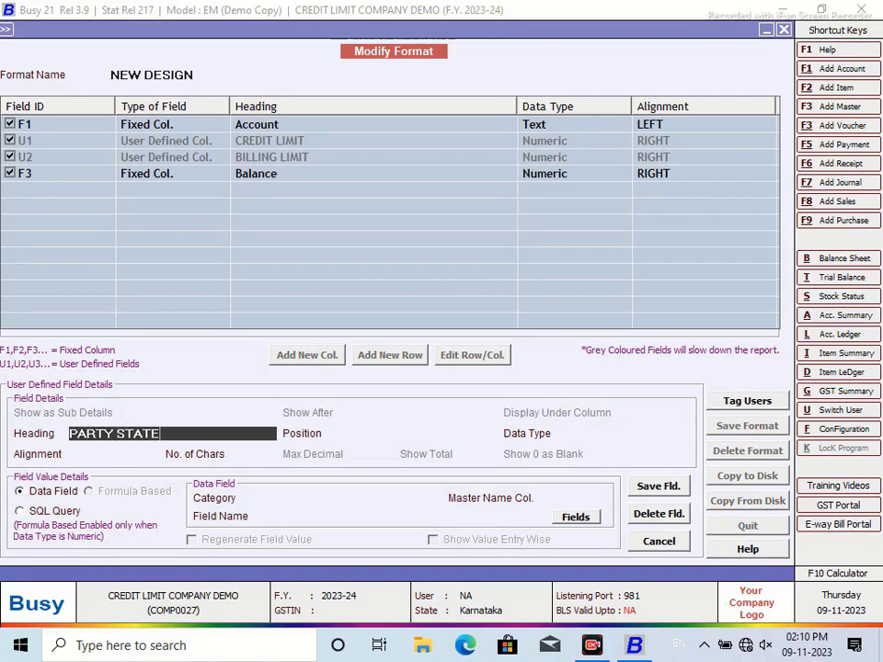
{"action": "key", "text": "Return"}
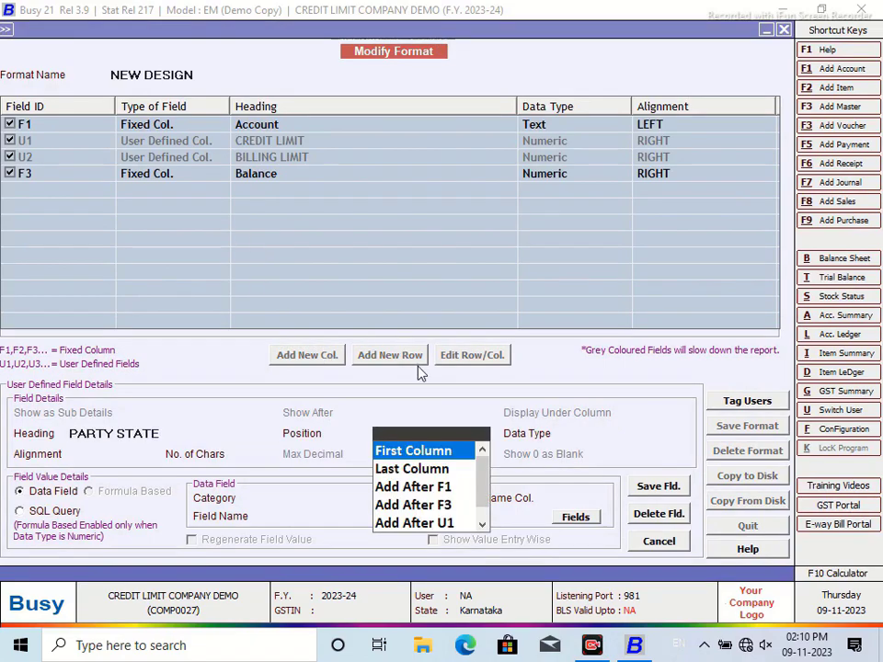
{"action": "left_click", "coordinate": [445, 485]}
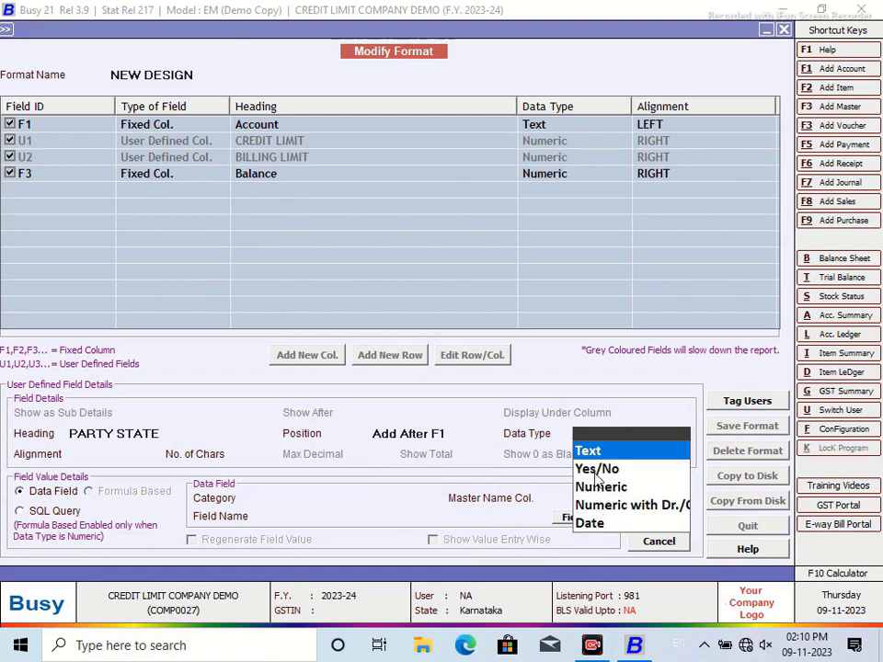
{"action": "key", "text": "Return"}
{"action": "left_click", "coordinate": [22, 512]}
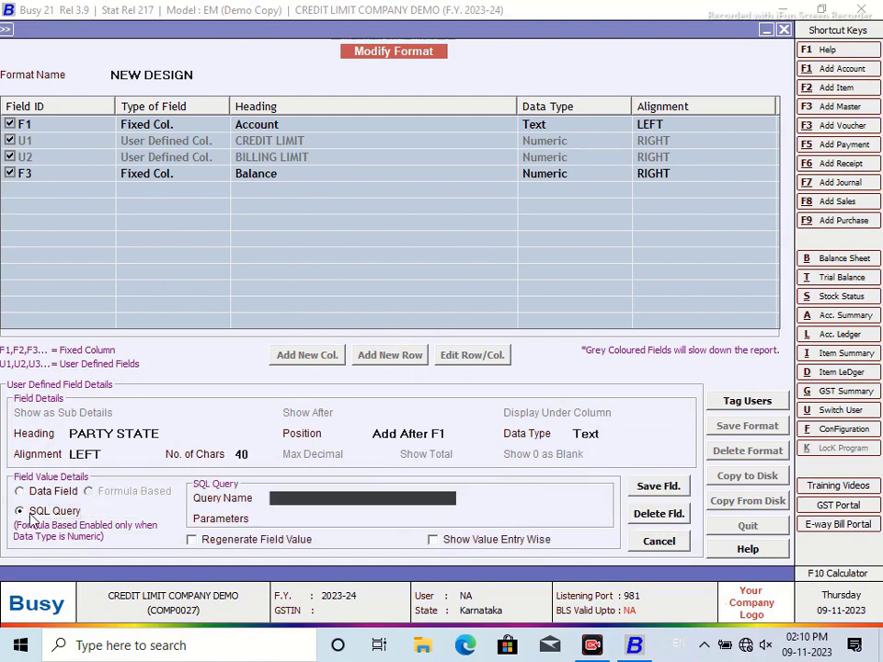
{"action": "type", "text": "STATE"}
{"action": "key", "text": "Return"}
{"action": "type", "text": "MC"}
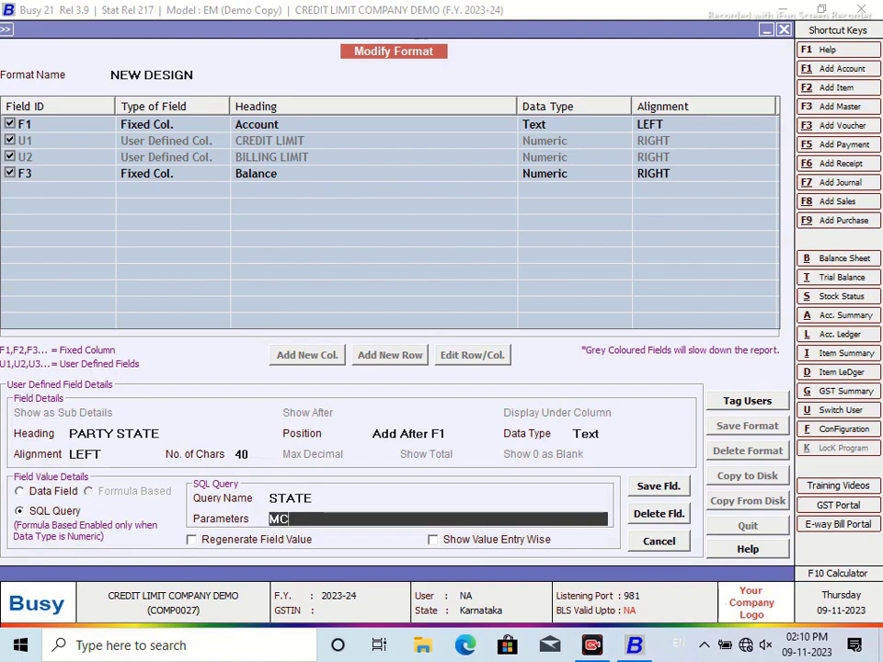
{"action": "left_click", "coordinate": [672, 489]}
{"action": "left_click", "coordinate": [483, 359]}
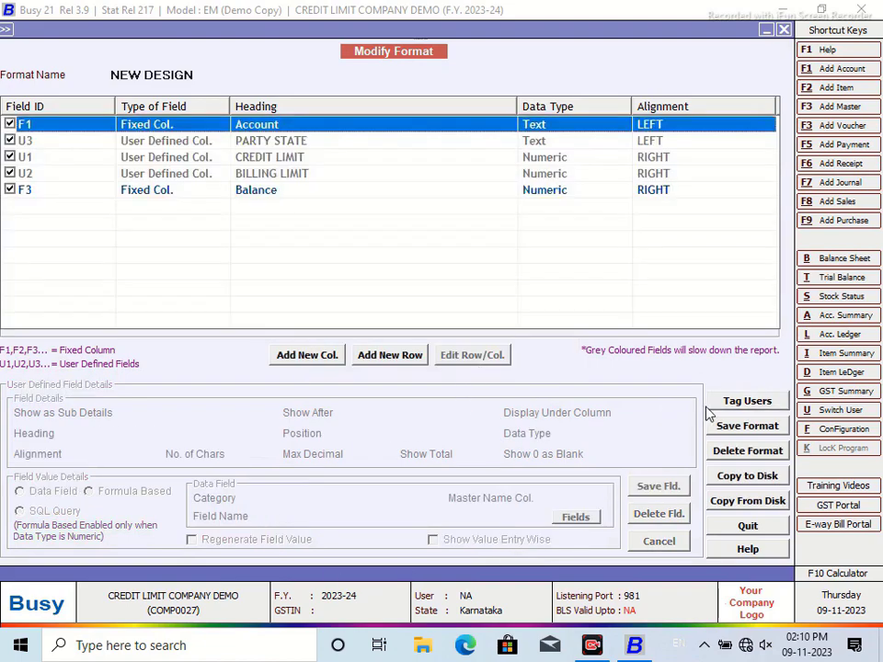
Step: Save the NEW DESIGN format and acknowledge the reload notice
{"action": "left_click", "coordinate": [736, 426]}
{"action": "left_click", "coordinate": [483, 358]}
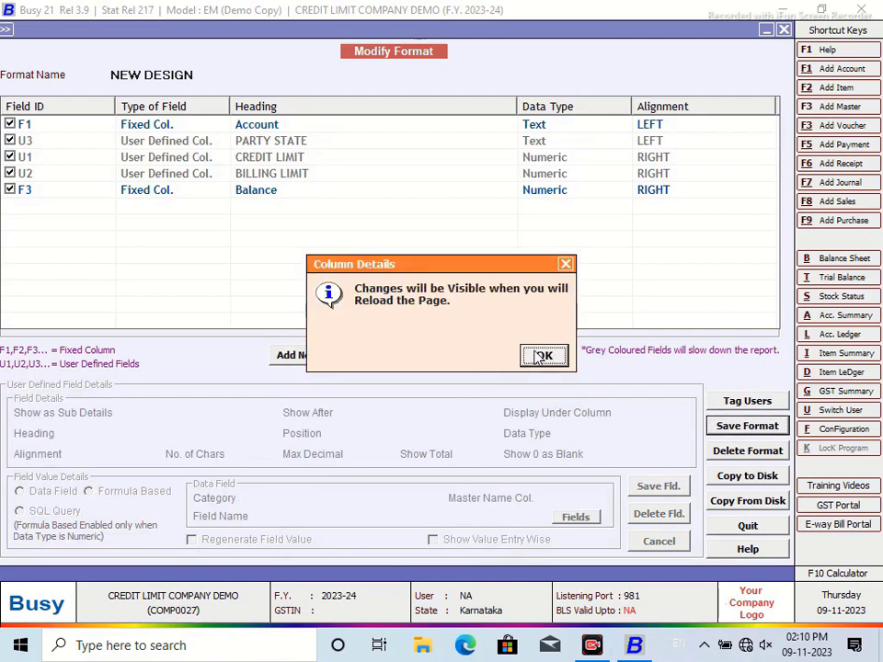
{"action": "left_click", "coordinate": [540, 357]}
Step: Regenerate the report in NEW DESIGN format and narrow the PARTY STATE column
{"action": "left_click", "coordinate": [785, 30]}
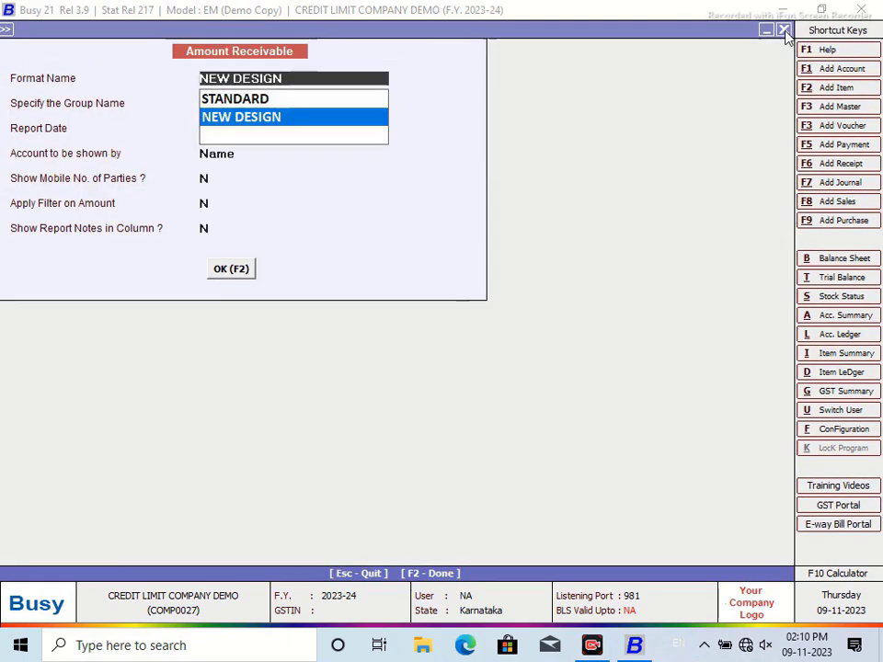
{"action": "left_click", "coordinate": [237, 270]}
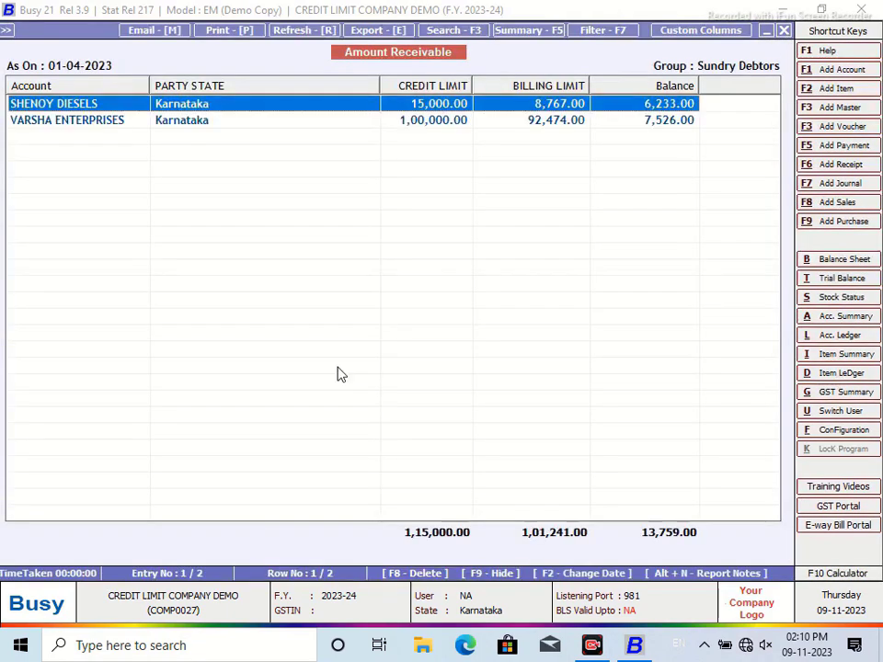
{"action": "left_click_drag", "start_coordinate": [381, 85], "coordinate": [236, 104]}
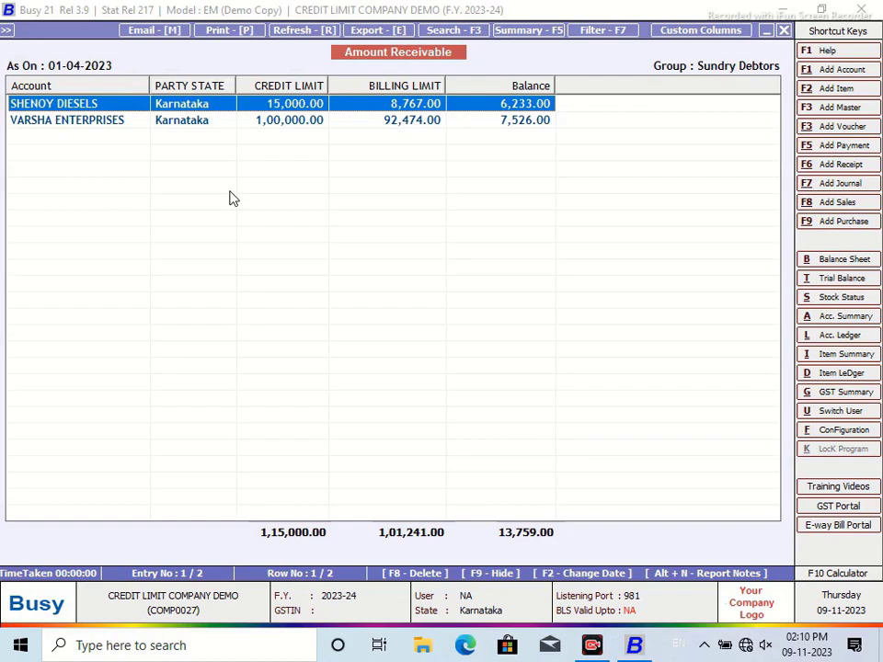
Step: Open the SQL query editor's indexing list and select the MasterAddressInfo table
{"action": "left_click", "coordinate": [703, 31]}
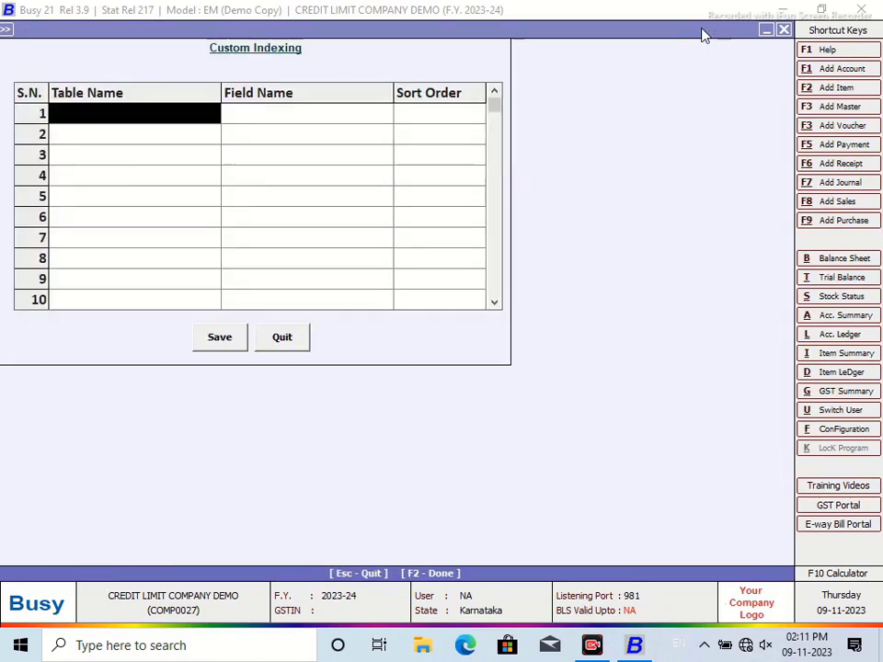
{"action": "type", "text": "mASTER"}
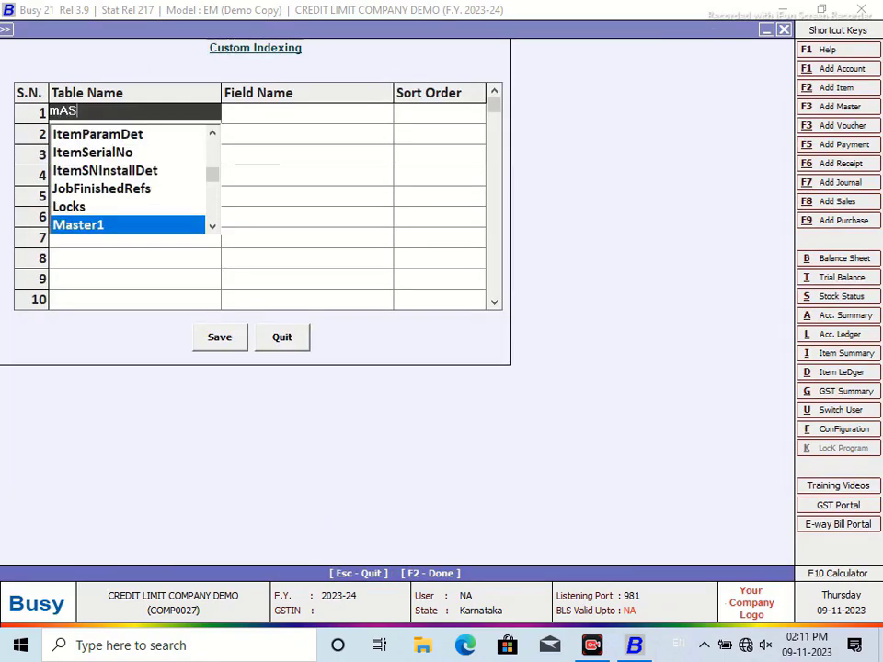
{"action": "key", "text": "Down"}
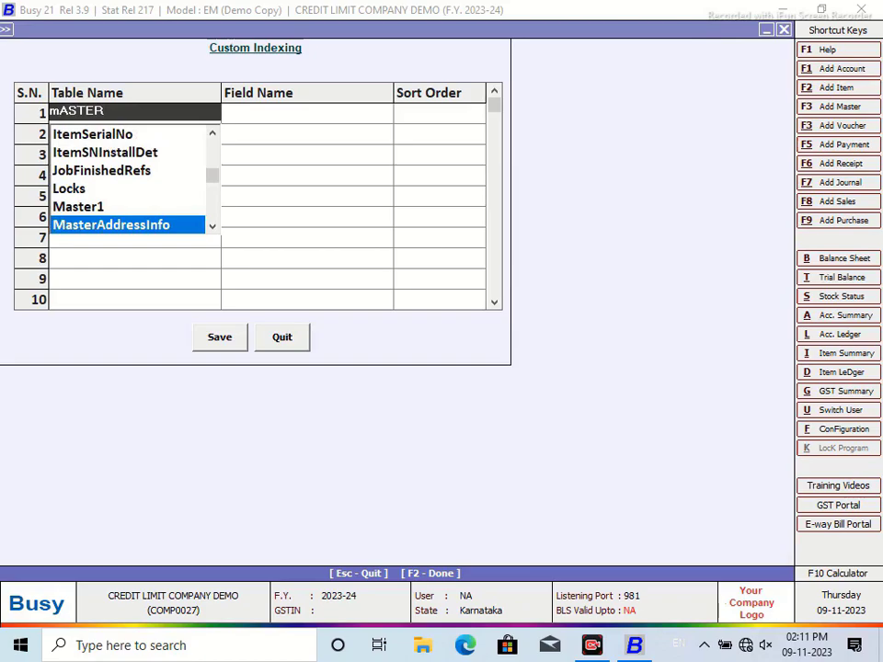
{"action": "key", "text": "Return"}
Step: Find the CityCodeLong field, copy its name, and return to the SQL Query Executor
{"action": "left_click", "coordinate": [358, 121]}
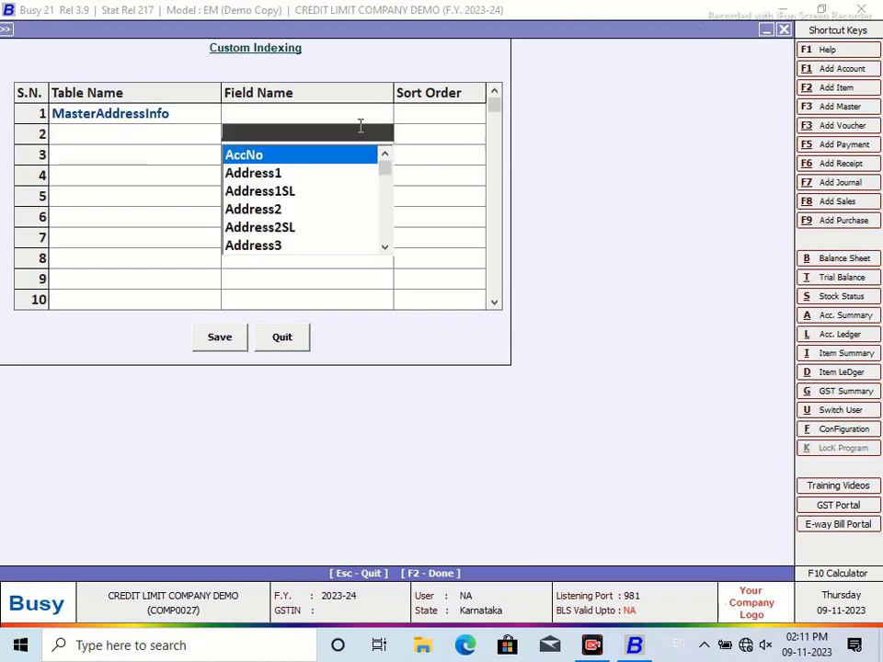
{"action": "left_click", "coordinate": [386, 227]}
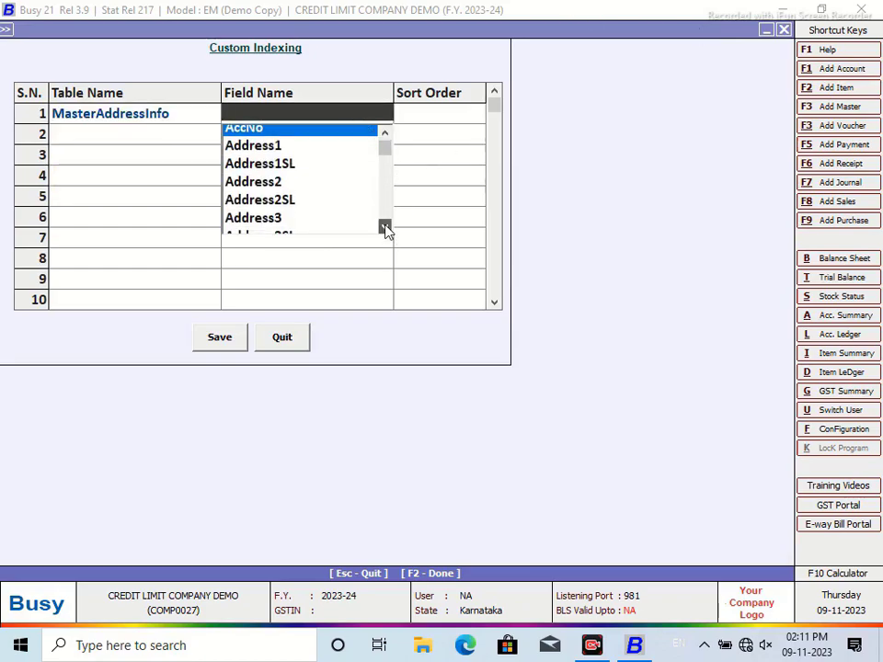
{"action": "scroll", "coordinate": [386, 230], "scroll_direction": "down", "scroll_amount": 5}
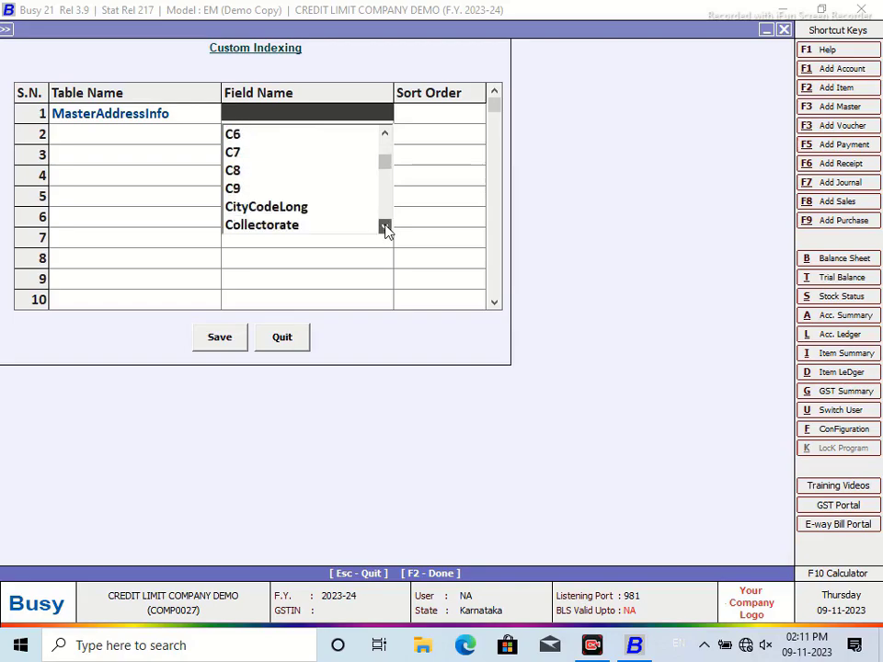
{"action": "left_click", "coordinate": [385, 136]}
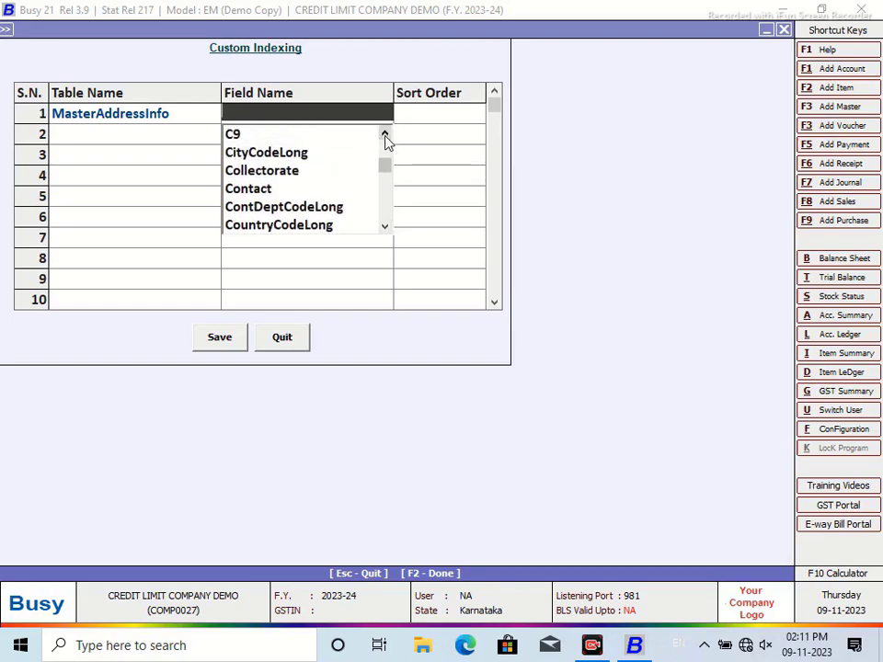
{"action": "left_click", "coordinate": [283, 150]}
{"action": "left_click", "coordinate": [315, 114]}
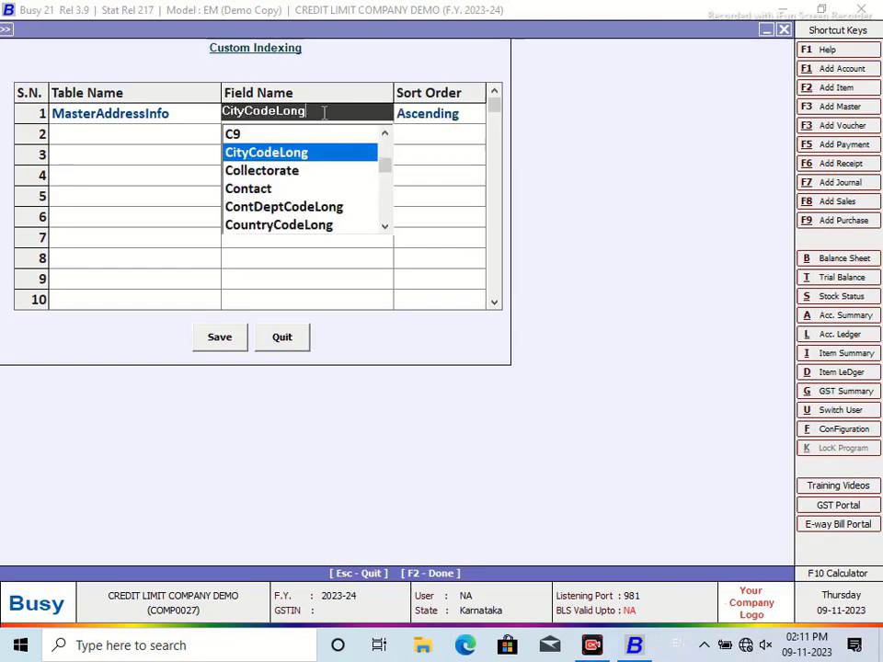
{"action": "right_click", "coordinate": [246, 110]}
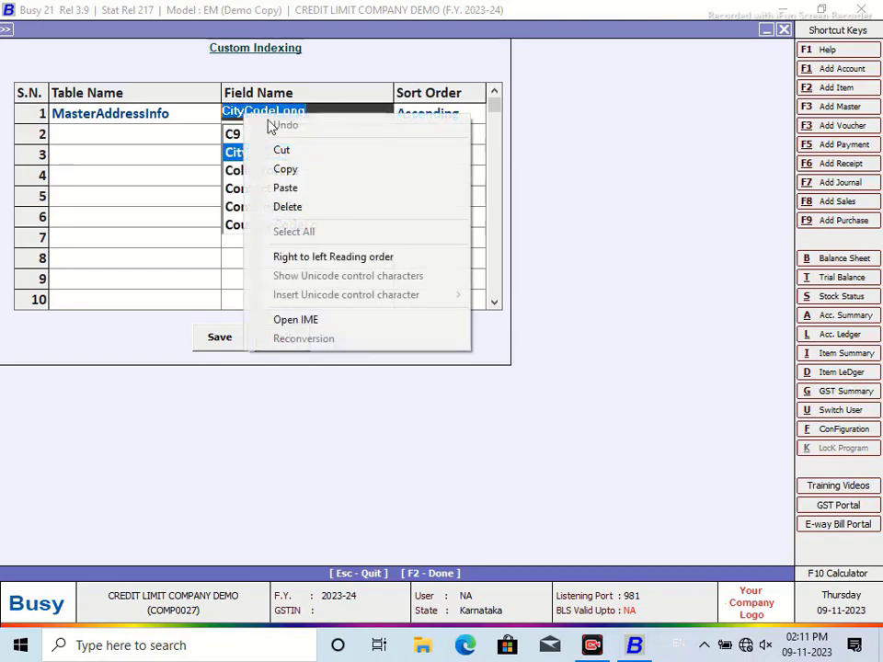
{"action": "left_click", "coordinate": [286, 171]}
{"action": "left_click", "coordinate": [283, 336]}
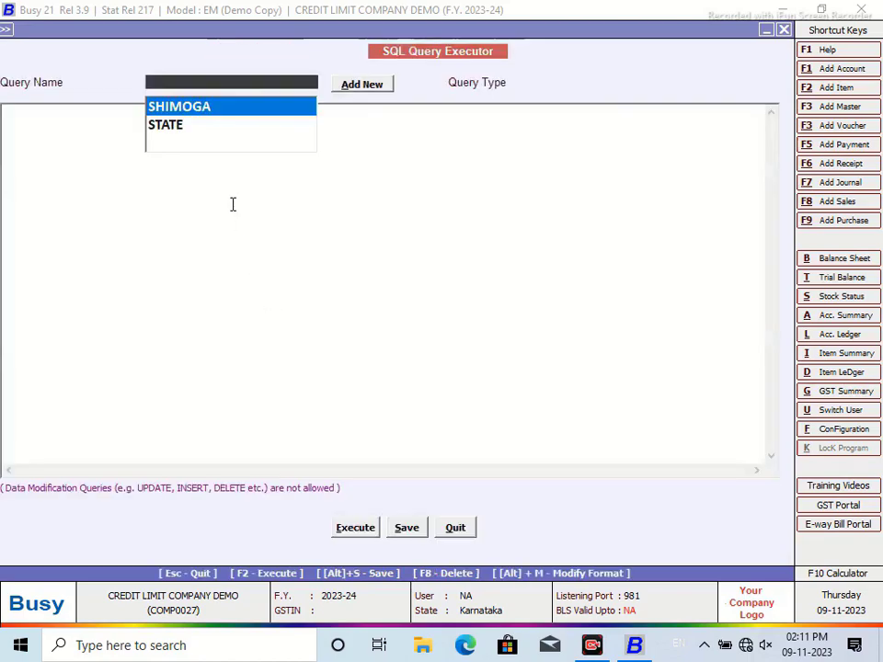
Step: Create and save a new SQL query named CITY
{"action": "left_click", "coordinate": [381, 88]}
{"action": "type", "text": "CITY"}
{"action": "key", "text": "Return"}
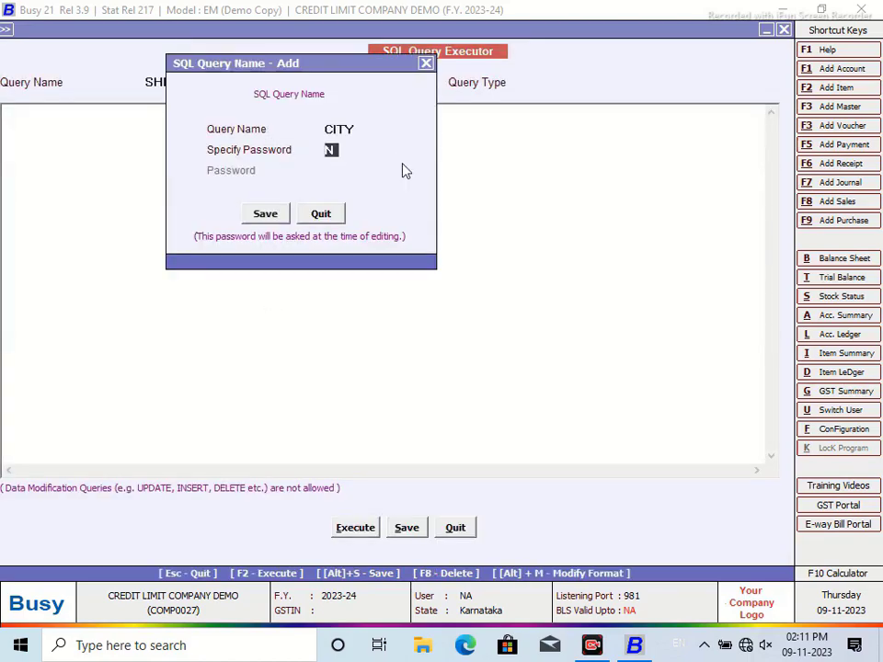
{"action": "left_click", "coordinate": [252, 212]}
Step: Write the SELECT with subquery M4.CityCodeLong from MasterAddressInfo matched on Master1.Code, from Master1
{"action": "left_click", "coordinate": [138, 135]}
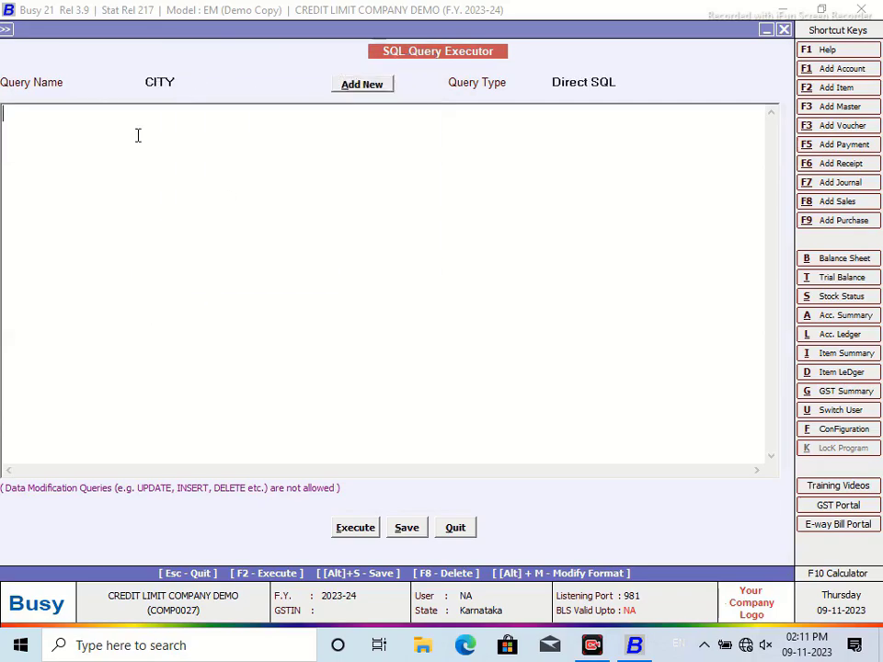
{"action": "type", "text": "Select"}
{"action": "key", "text": "Return"}
{"action": "key", "text": "BackSpace"}
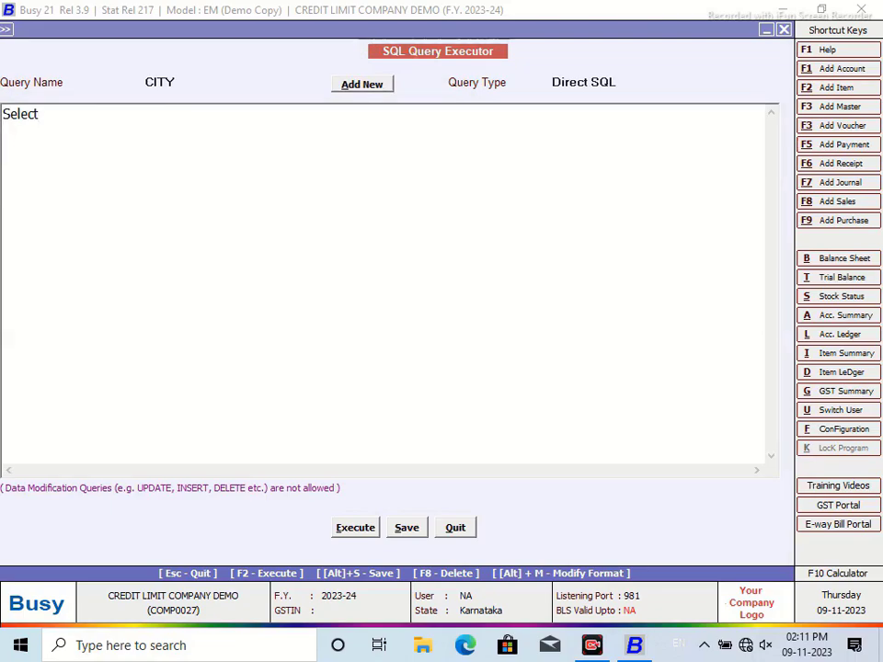
{"action": "type", "text": "(Select M4"}
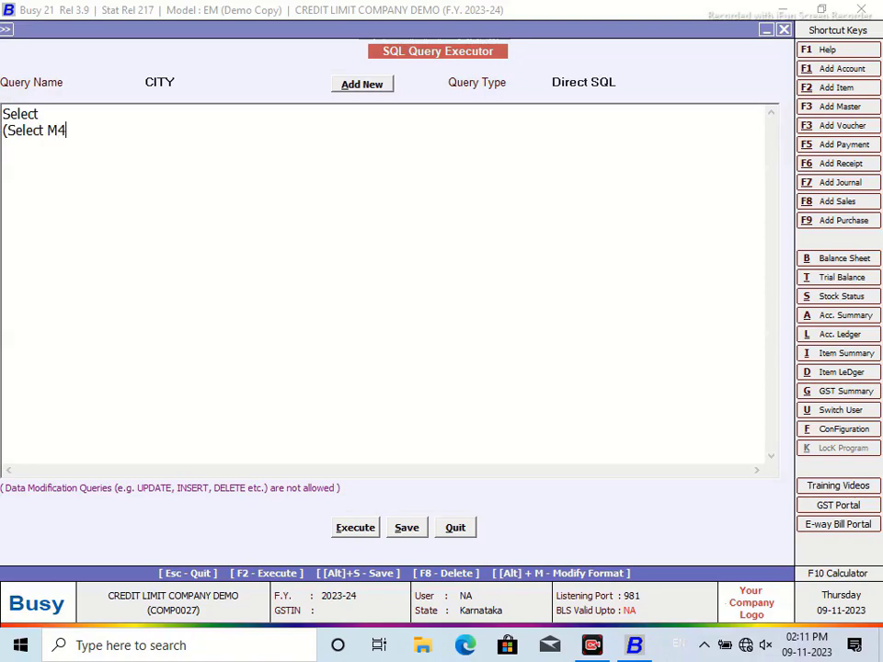
{"action": "type", "text": "."}
{"action": "key", "text": "ctrl+v"}
{"action": "type", "text": "From M"}
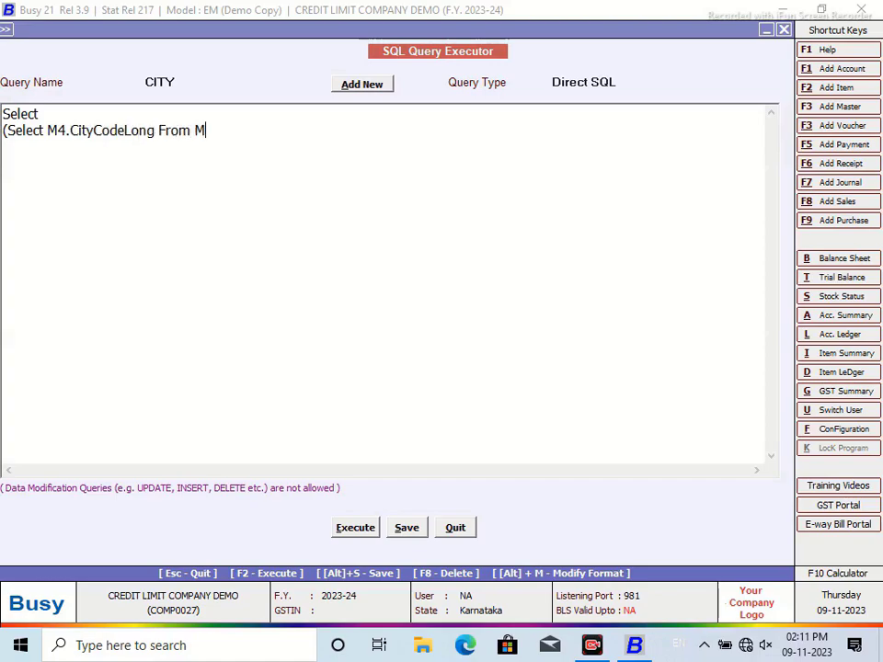
{"action": "type", "text": "asterAddressInfo as"}
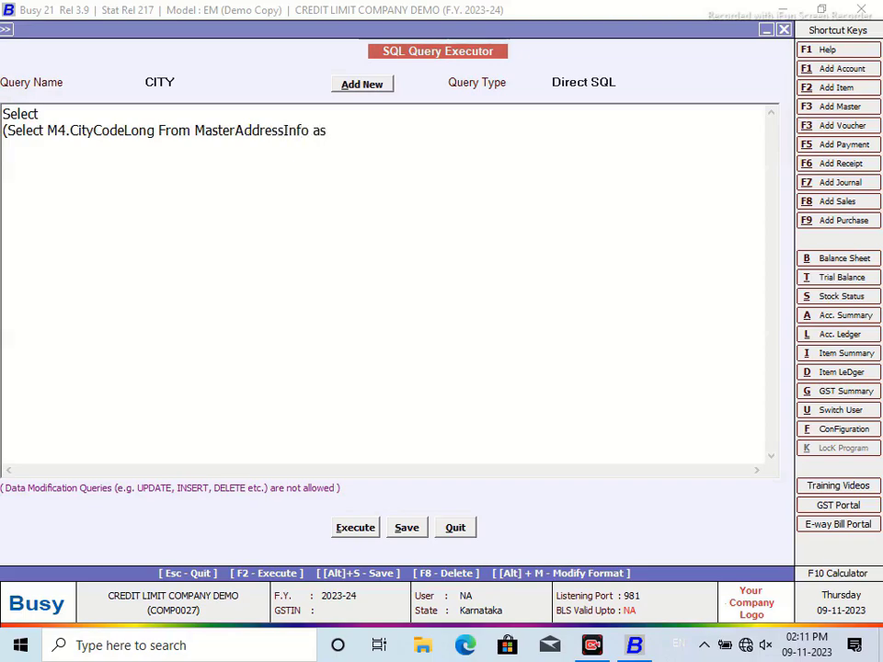
{"action": "type", "text": " M4 Where M"}
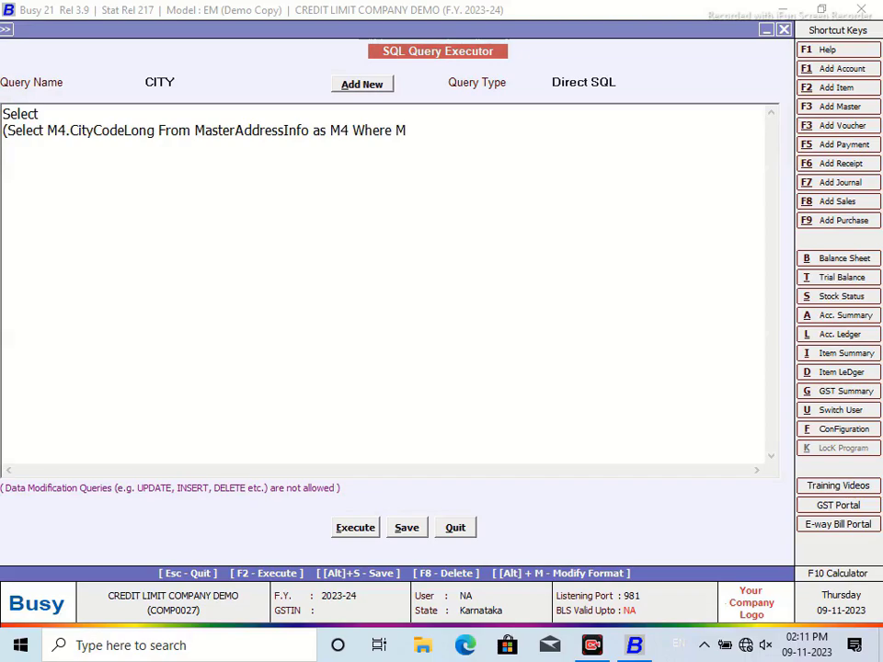
{"action": "type", "text": "4.MasterCode=Master1.Code"}
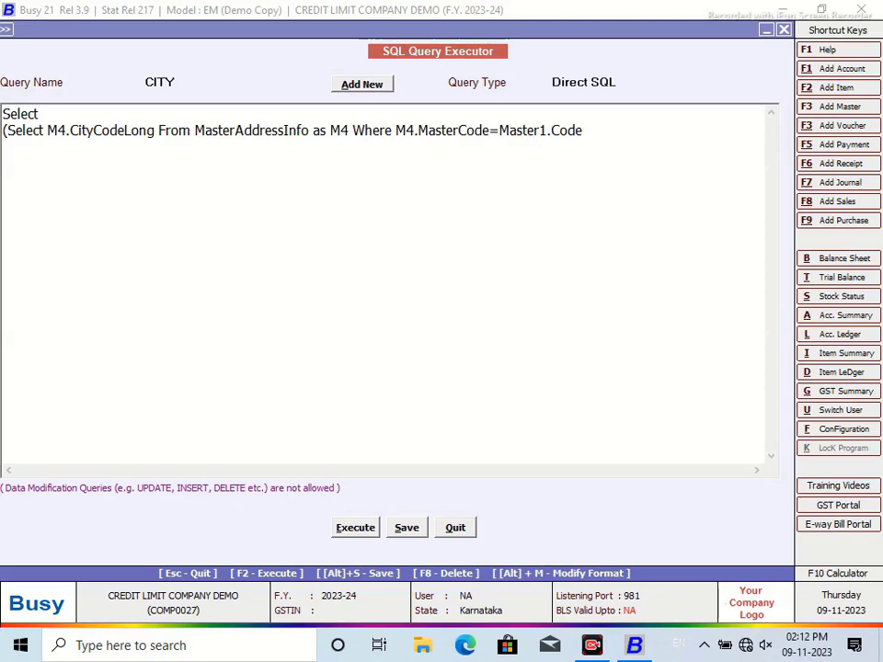
{"action": "type", "text": ") from Master"}
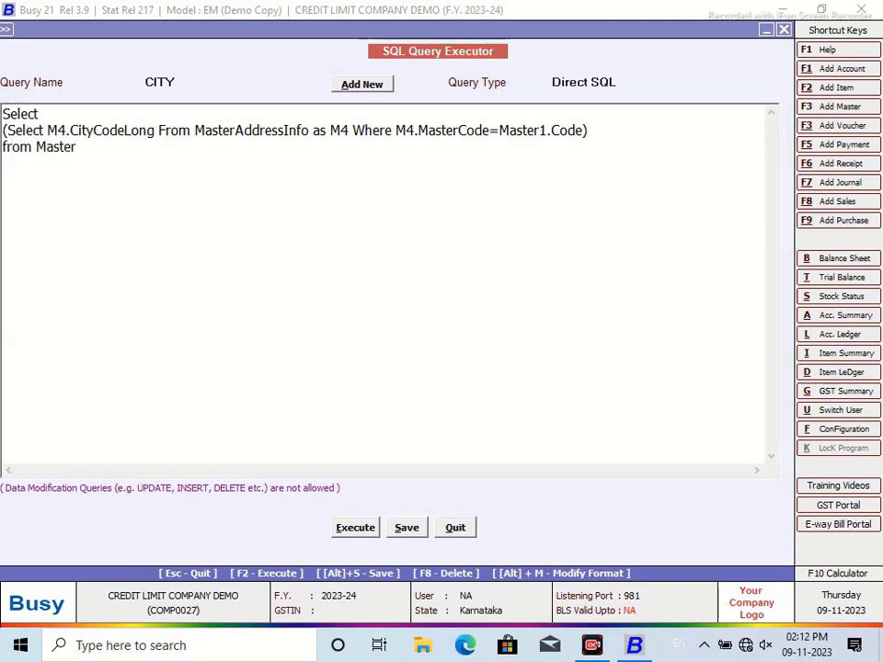
{"action": "type", "text": "1"}
Step: Add the filter line 'Where Master1.ParentGrp=116'
{"action": "key", "text": "Return"}
{"action": "type", "text": "Wher M"}
{"action": "key", "text": "BackSpace"}
{"action": "key", "text": "BackSpace"}
{"action": "type", "text": "E"}
{"action": "key", "text": "BackSpace"}
{"action": "key", "text": "BackSpace"}
{"action": "type", "text": "e Mastyer"}
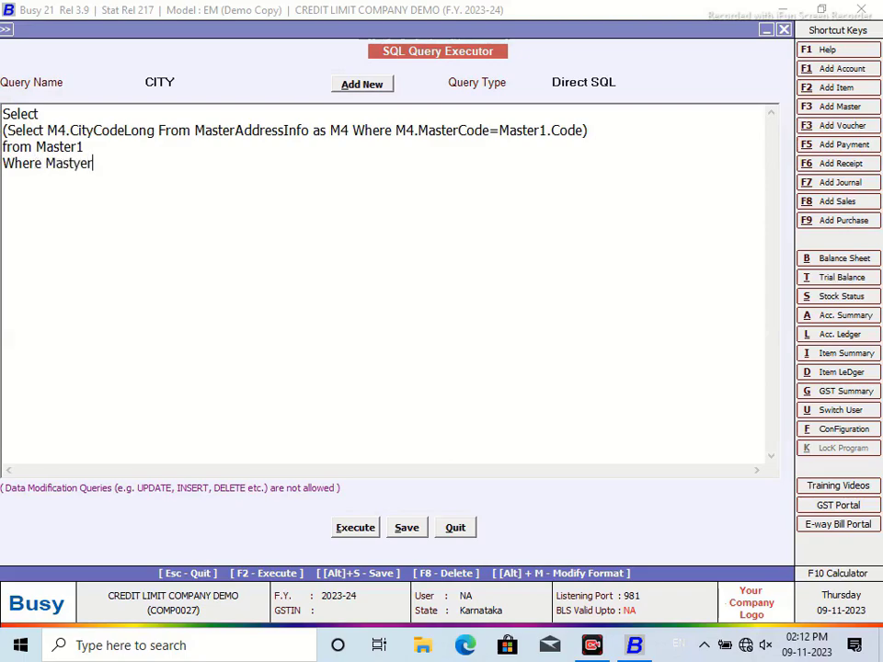
{"action": "key", "text": "BackSpace"}
{"action": "key", "text": "BackSpace"}
{"action": "key", "text": "BackSpace"}
{"action": "type", "text": "er1.ParentGrp=116"}
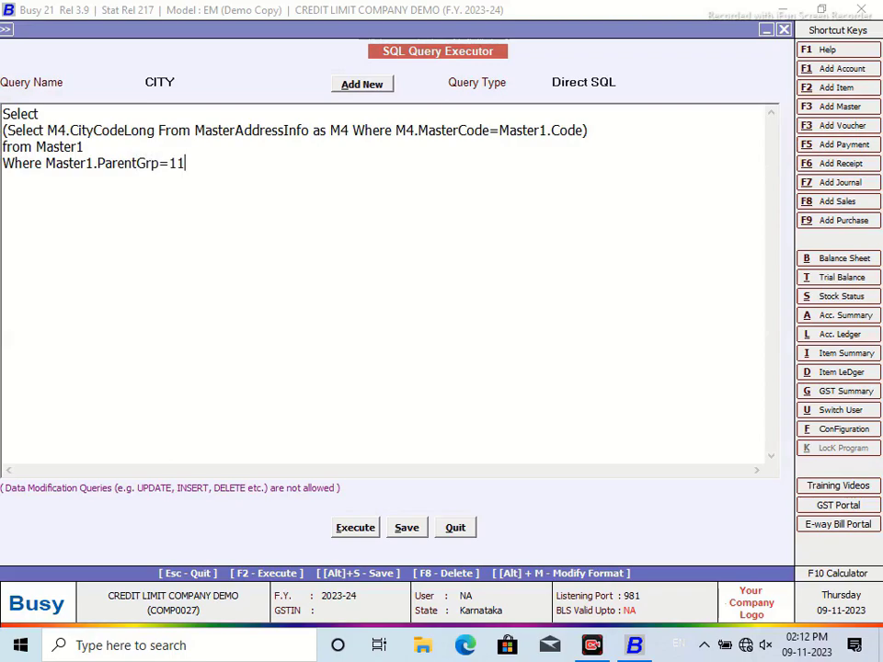
Step: Save and execute the CITY query filtered on ParentGrp=116, check the two zero Expr1000 rows, then return to the query
{"action": "left_click", "coordinate": [365, 533]}
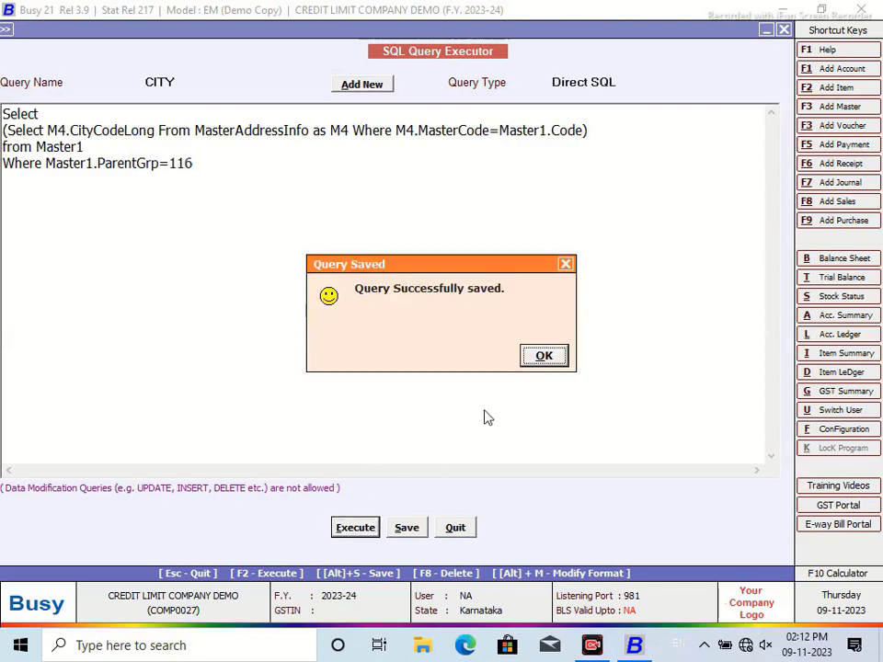
{"action": "left_click", "coordinate": [540, 361]}
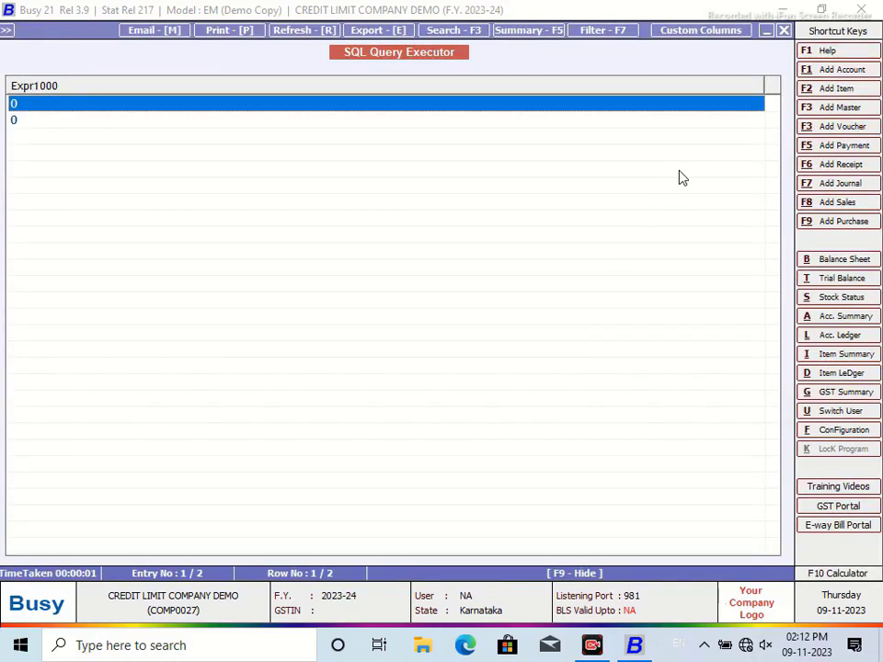
{"action": "left_click", "coordinate": [784, 30]}
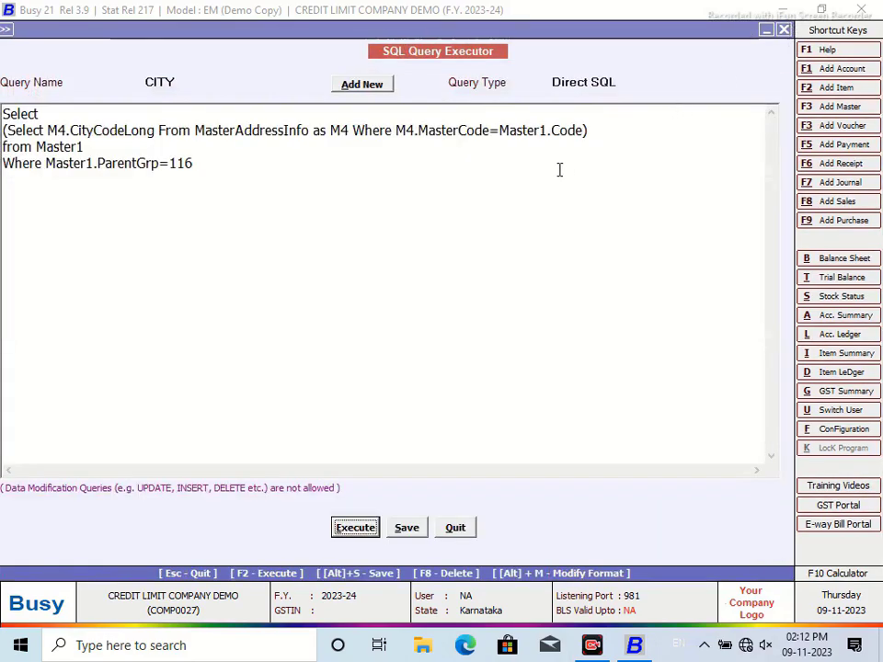
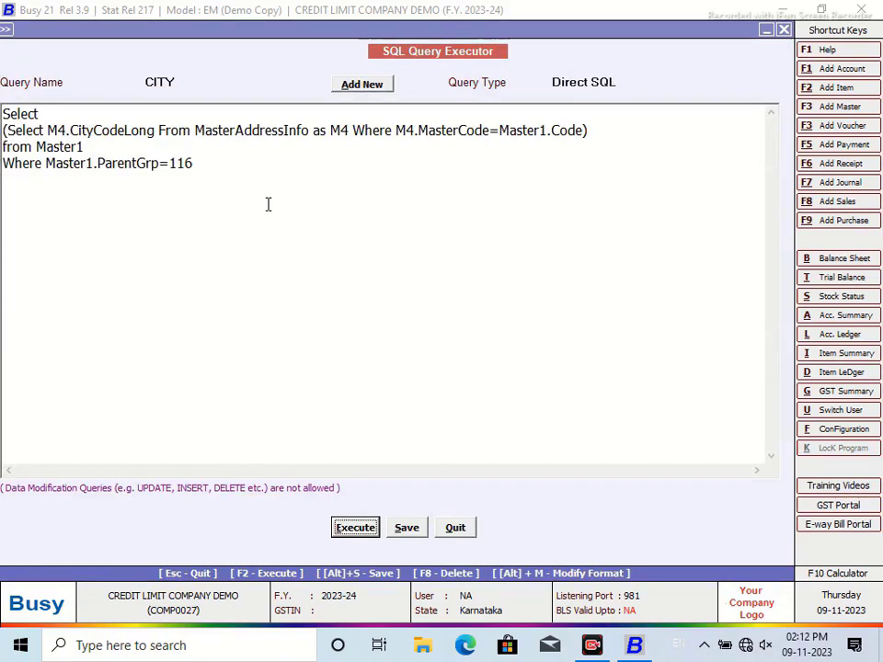
Step: Save the CITY query, run it to confirm two rows of 0, and save it once more
{"action": "left_click", "coordinate": [403, 526]}
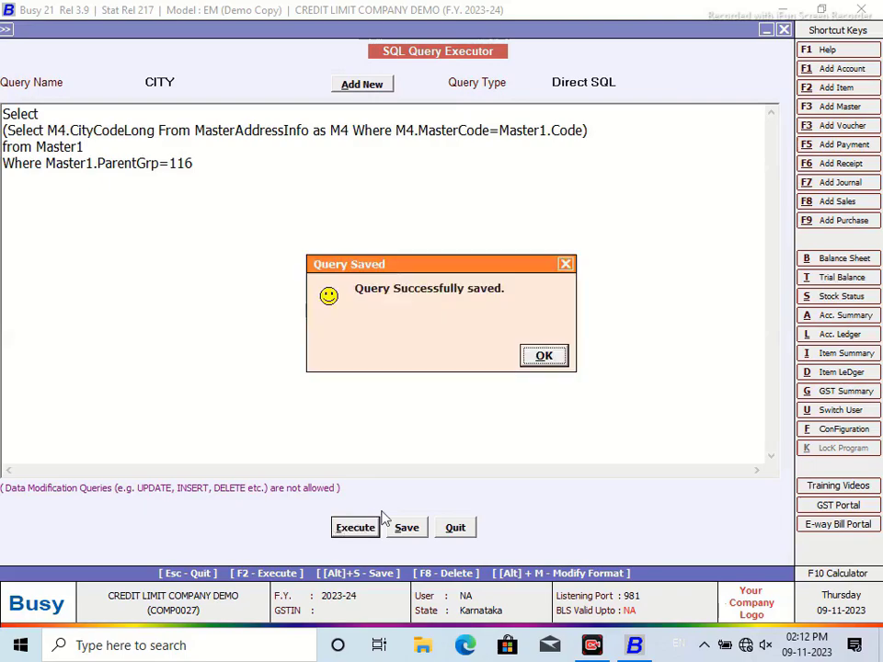
{"action": "left_click", "coordinate": [541, 358]}
{"action": "key", "text": "F2"}
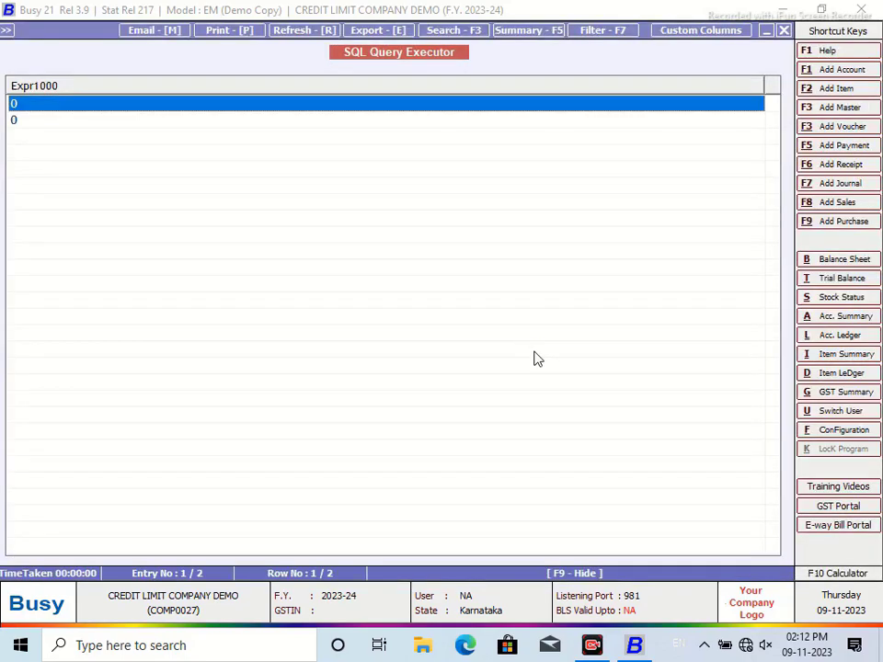
{"action": "left_click", "coordinate": [783, 31]}
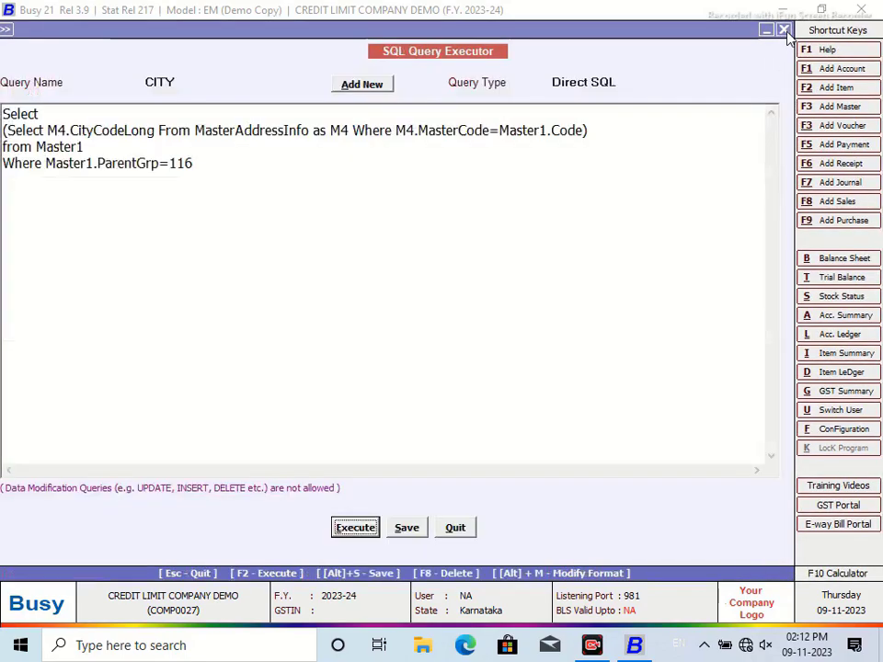
{"action": "left_click", "coordinate": [408, 530]}
{"action": "left_click", "coordinate": [541, 357]}
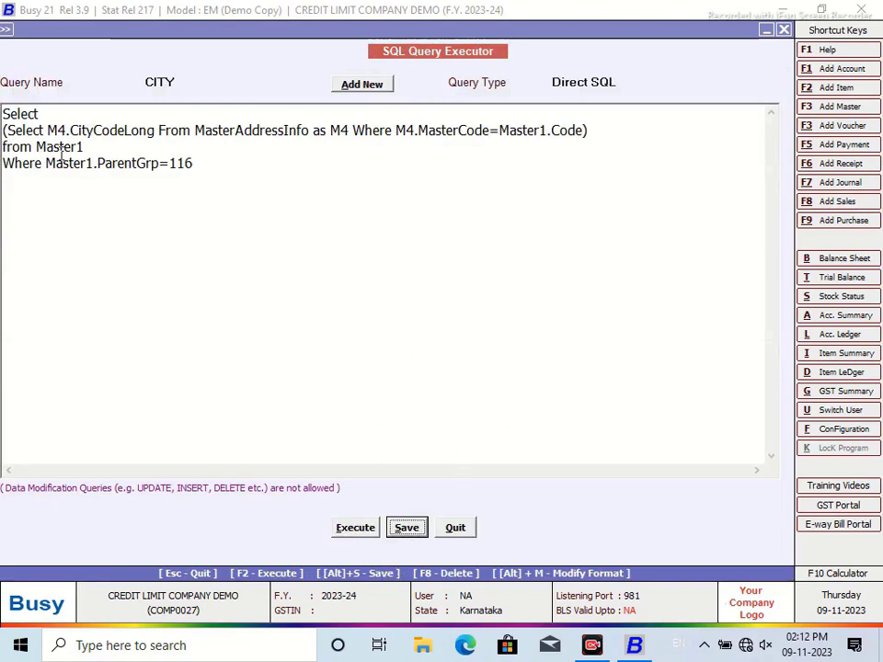
Step: Cut the subquery and replace it with '* from MasterAddressInfo', then save and run the query
{"action": "left_click_drag", "start_coordinate": [5, 130], "coordinate": [270, 161]}
{"action": "right_click", "coordinate": [248, 136]}
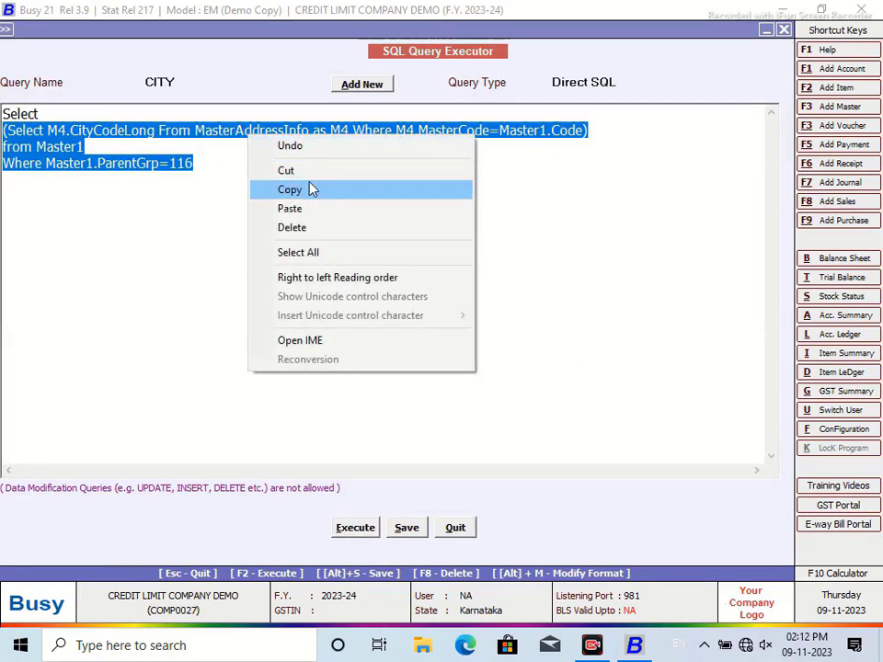
{"action": "left_click", "coordinate": [285, 170]}
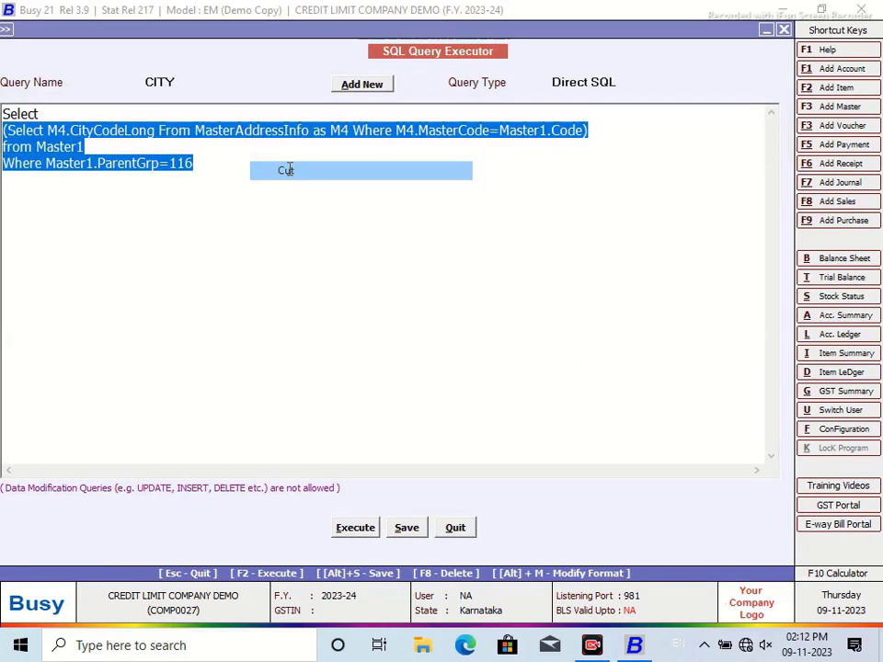
{"action": "type", "text": "* "}
{"action": "type", "text": "from Maste"}
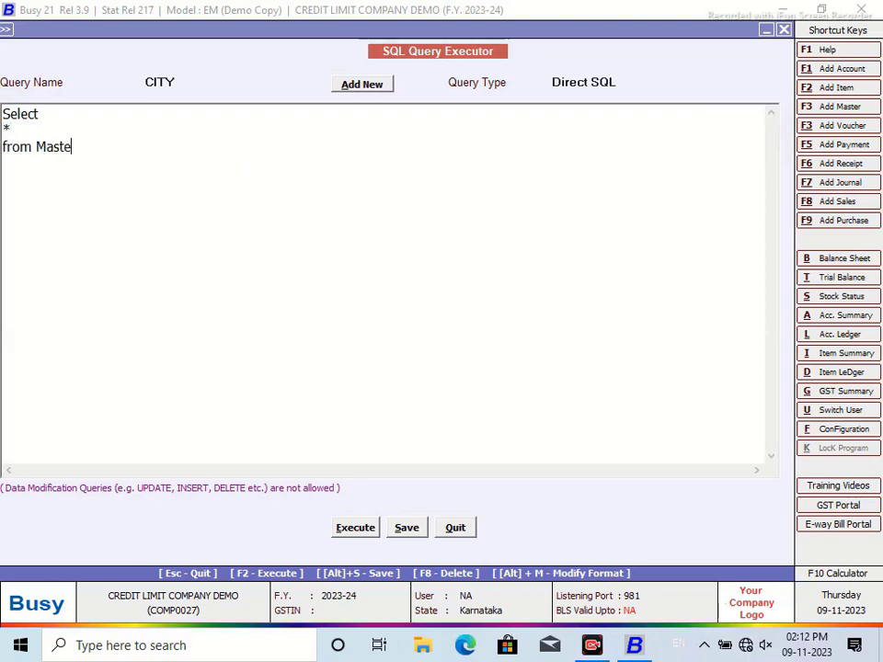
{"action": "type", "text": "rAddress"}
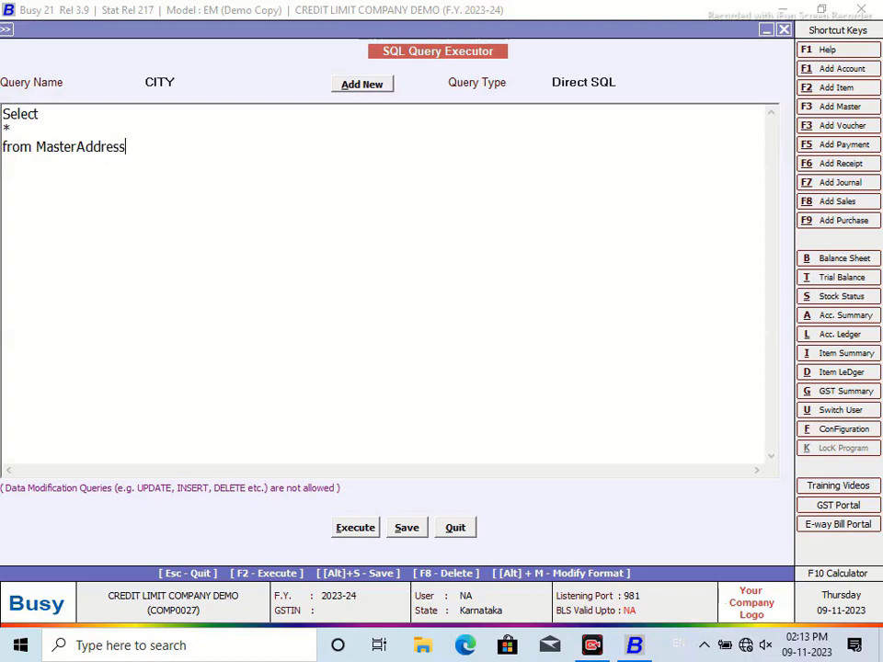
{"action": "type", "text": "Info"}
{"action": "left_click", "coordinate": [348, 528]}
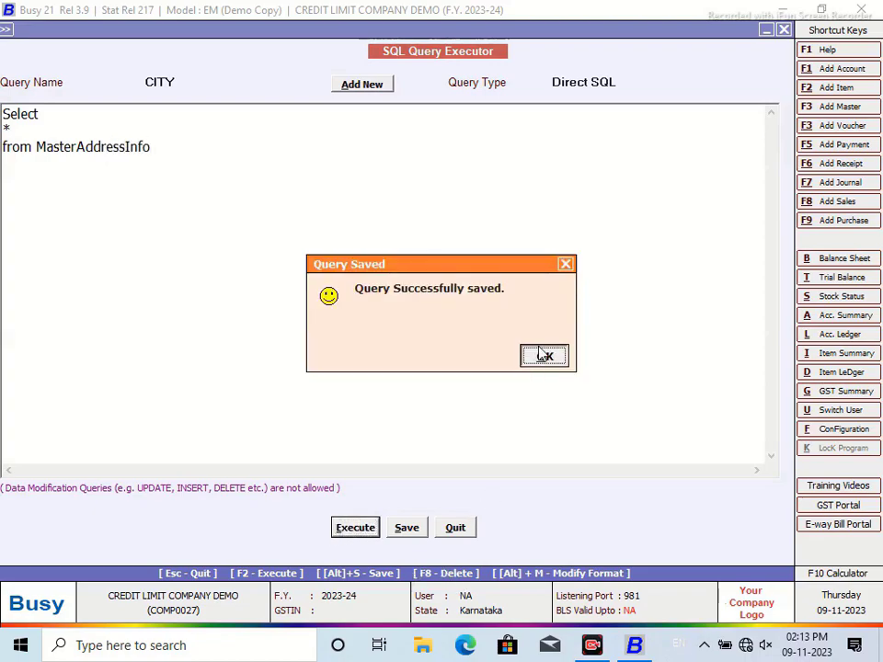
{"action": "left_click", "coordinate": [543, 355]}
Step: Scroll through the 84 address records, widen the RegionCodeLong column, and close the results
{"action": "left_click_drag", "start_coordinate": [771, 132], "coordinate": [775, 480]}
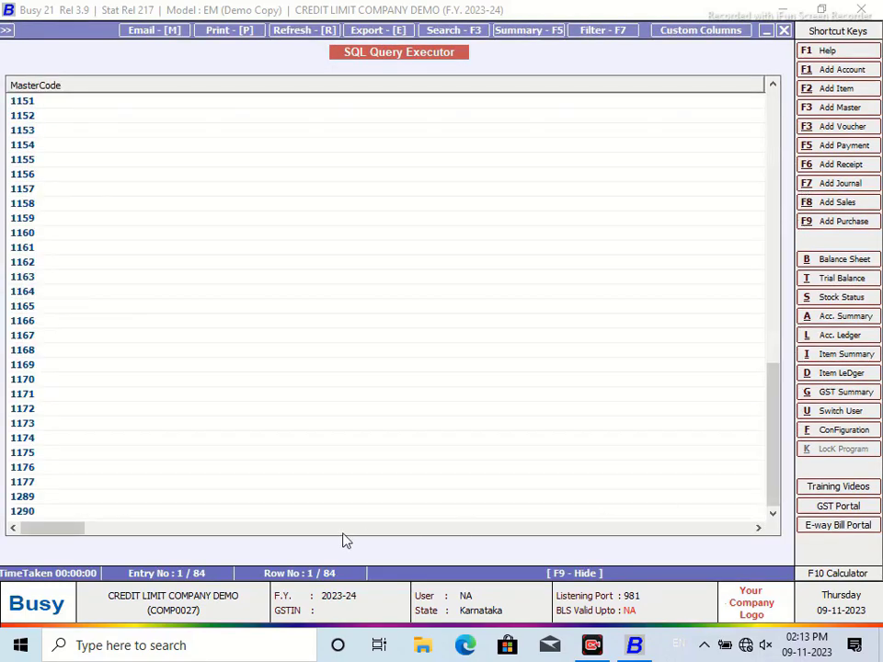
{"action": "left_click_drag", "start_coordinate": [73, 534], "coordinate": [117, 532]}
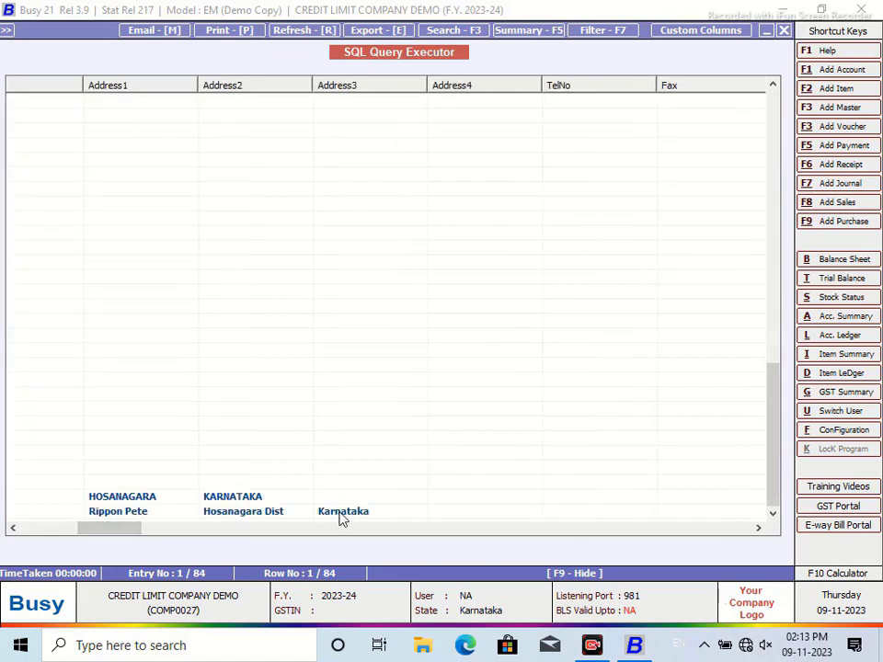
{"action": "left_click_drag", "start_coordinate": [124, 534], "coordinate": [422, 530]}
{"action": "left_click_drag", "start_coordinate": [423, 530], "coordinate": [439, 531]}
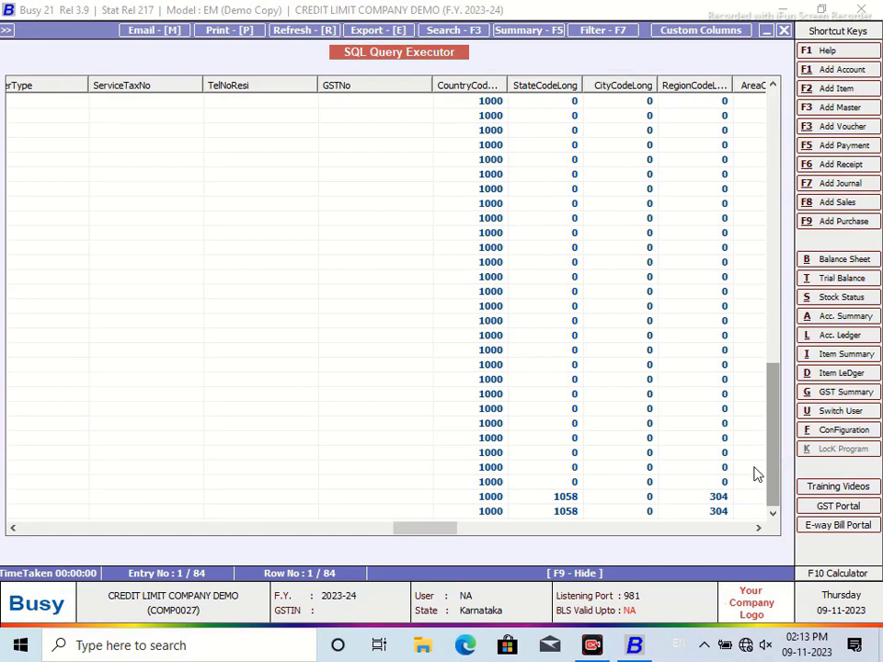
{"action": "left_click_drag", "start_coordinate": [736, 83], "coordinate": [770, 85]}
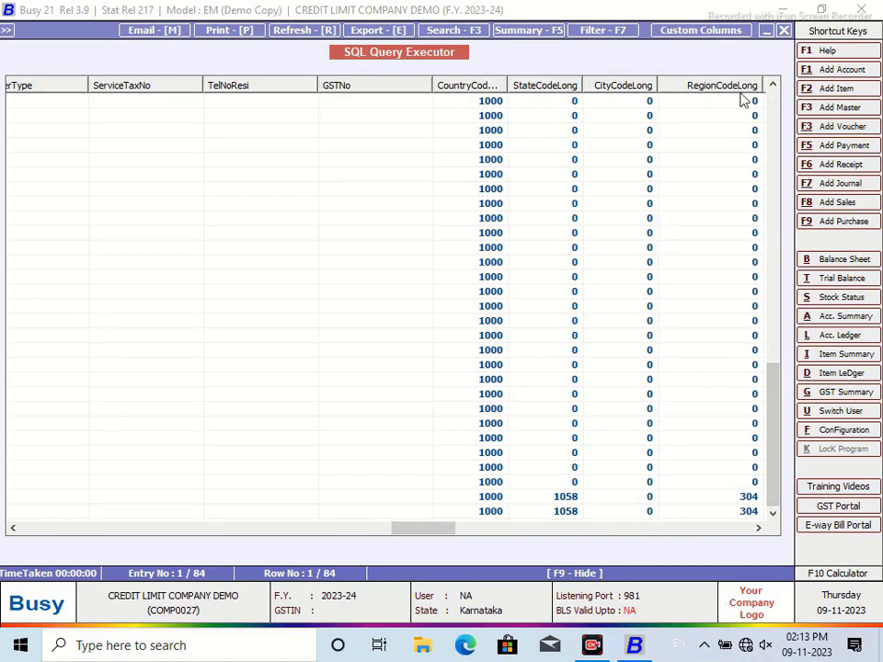
{"action": "left_click", "coordinate": [786, 31]}
Step: Paste the cut CityCodeLong subquery back over the selected CITY query text
{"action": "left_click", "coordinate": [177, 78]}
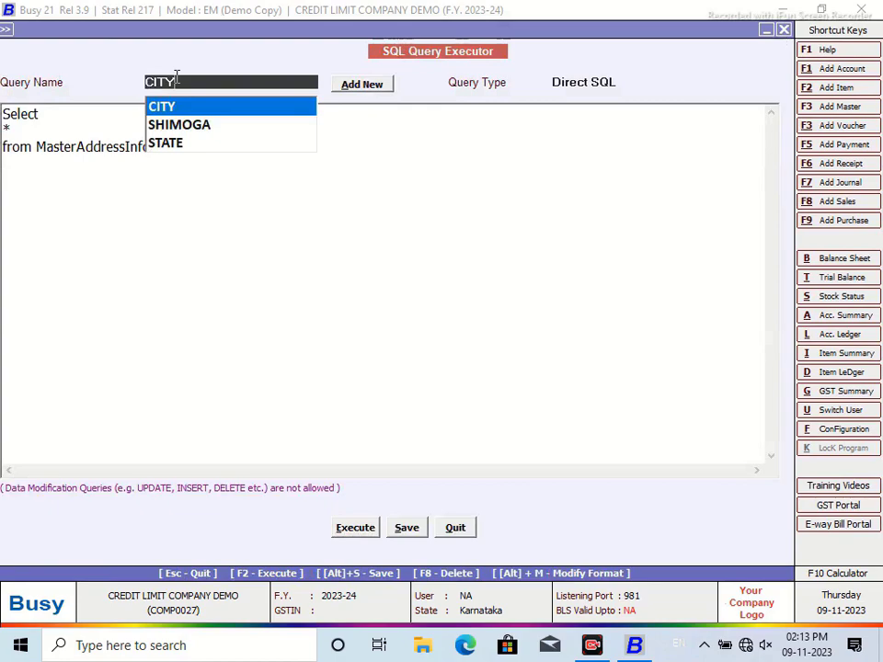
{"action": "left_click_drag", "start_coordinate": [106, 186], "coordinate": [28, 153]}
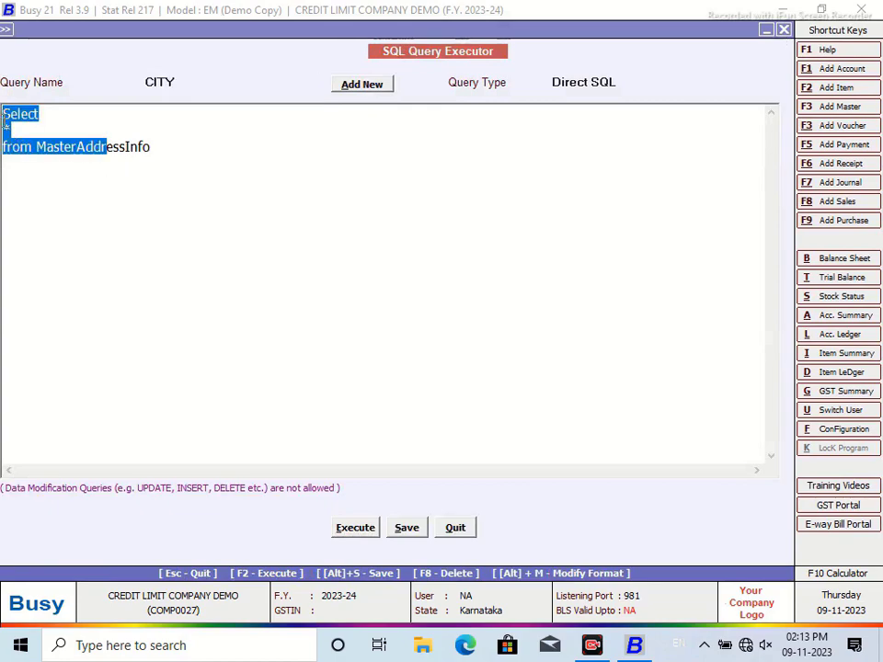
{"action": "left_click", "coordinate": [19, 126]}
{"action": "left_click_drag", "start_coordinate": [3, 112], "coordinate": [41, 147]}
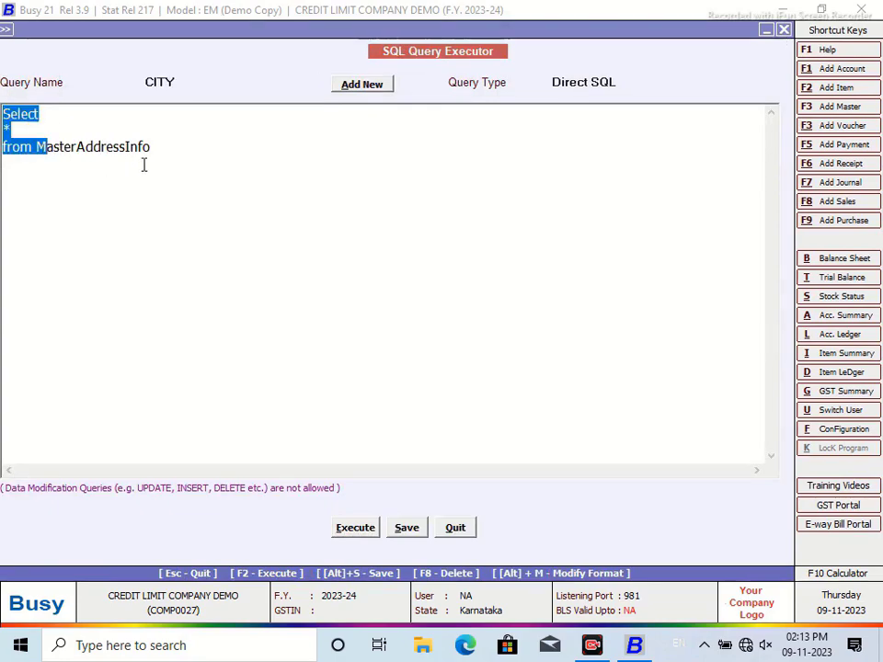
{"action": "left_click_drag", "start_coordinate": [143, 165], "coordinate": [138, 174]}
{"action": "right_click", "coordinate": [112, 158]}
{"action": "left_click", "coordinate": [150, 230]}
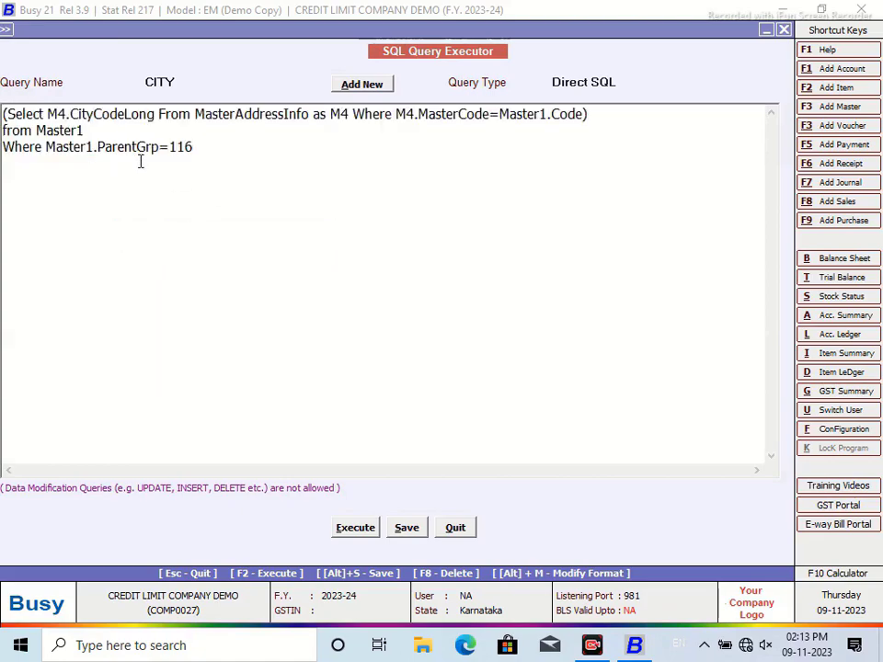
Step: In Custom Indexing, set table MasterAddressInfo with field RegionCodeLong and copy the field name
{"action": "key", "text": "F2"}
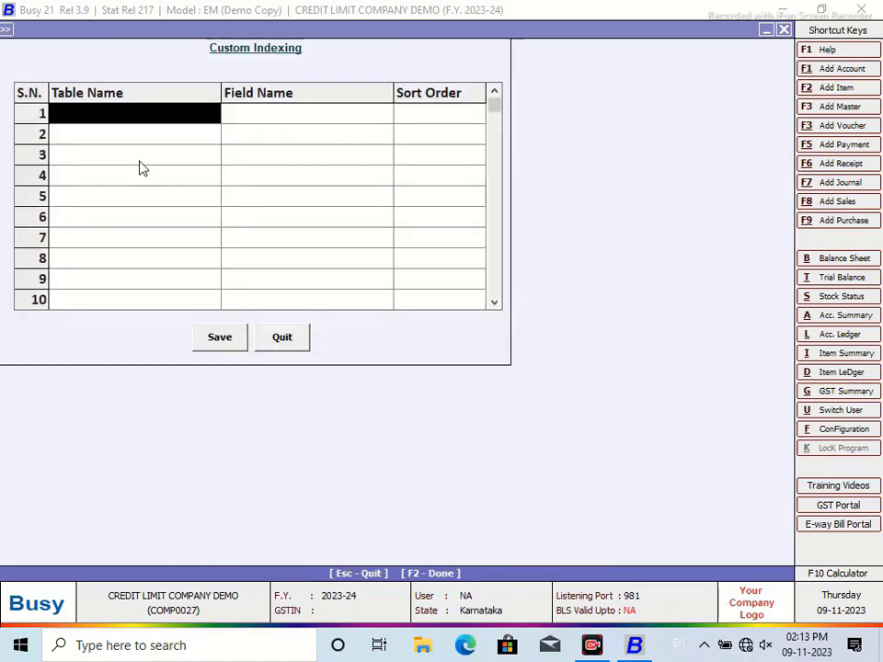
{"action": "type", "text": "master"}
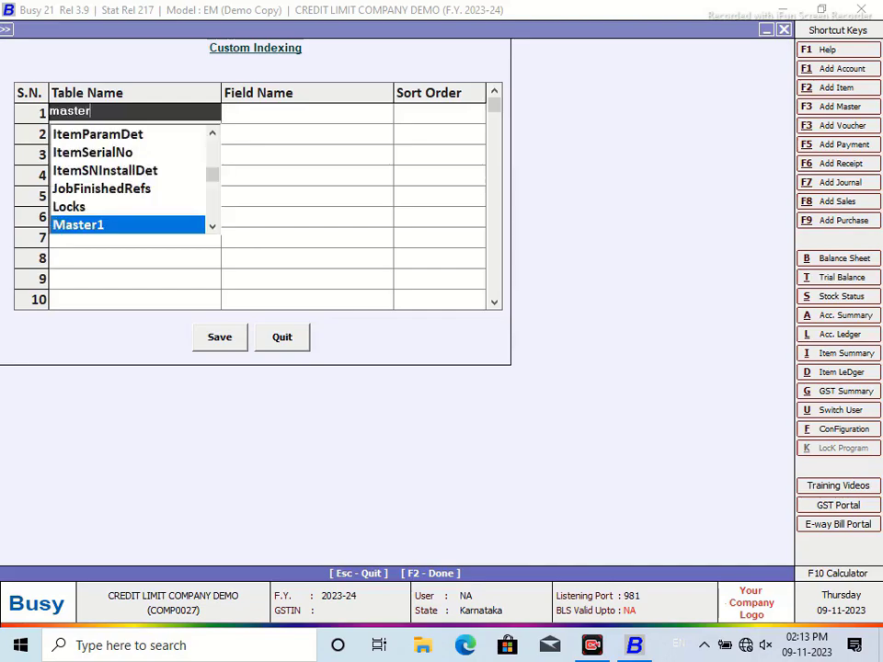
{"action": "key", "text": "Down"}
{"action": "key", "text": "Down"}
{"action": "key", "text": "Up"}
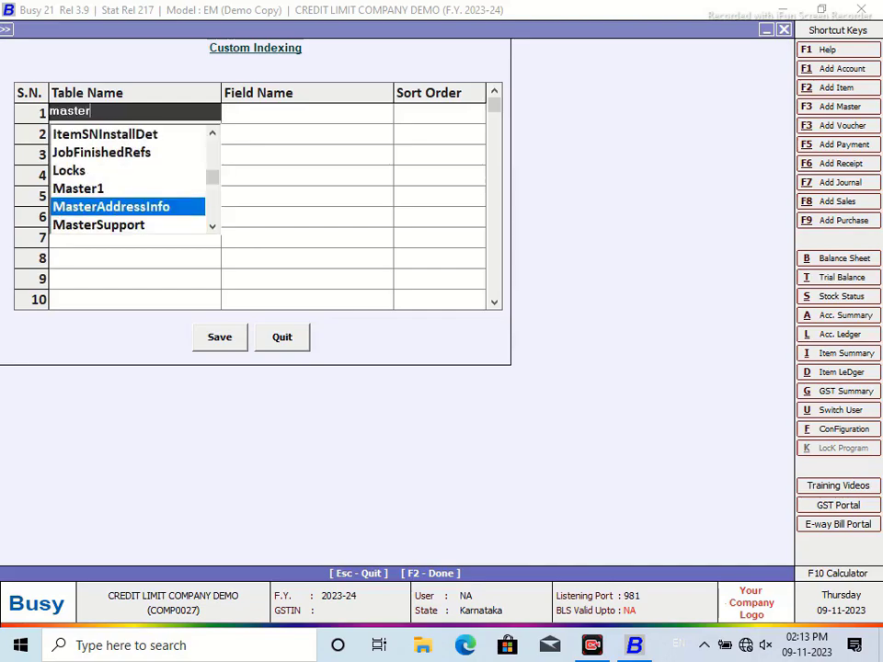
{"action": "key", "text": "Return"}
{"action": "type", "text": "re"}
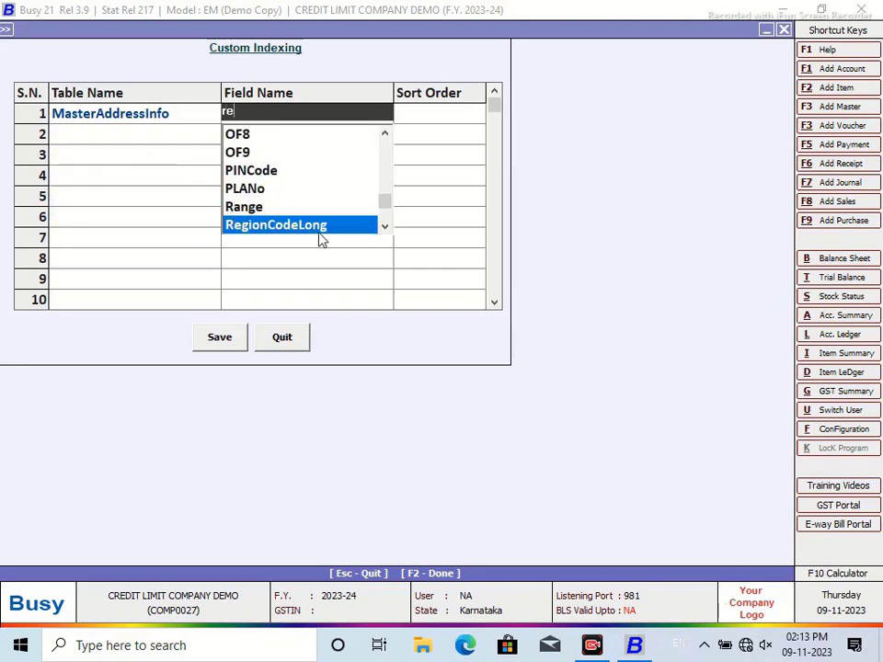
{"action": "left_click", "coordinate": [341, 231]}
{"action": "left_click", "coordinate": [339, 119]}
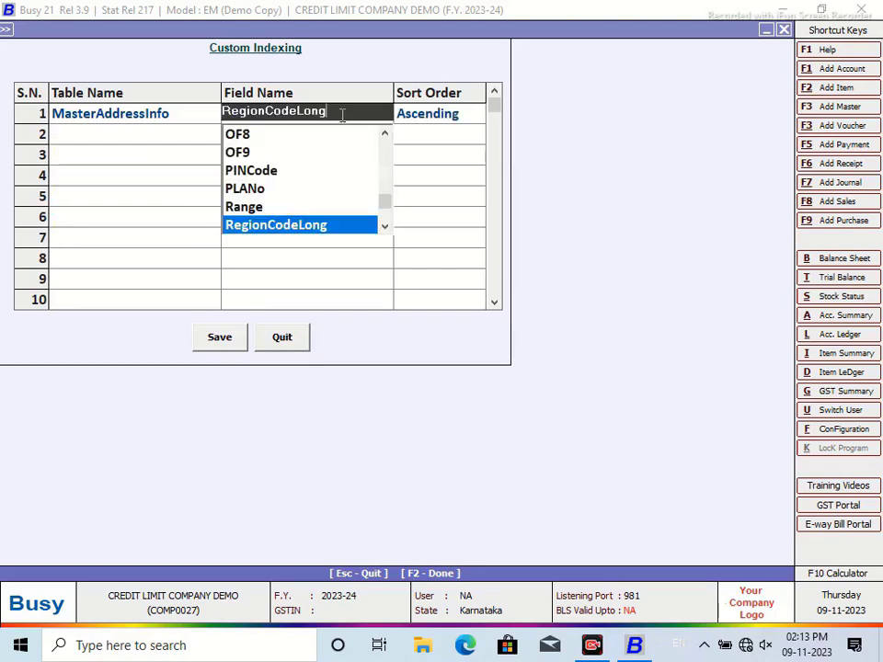
{"action": "right_click", "coordinate": [237, 116]}
{"action": "left_click", "coordinate": [274, 170]}
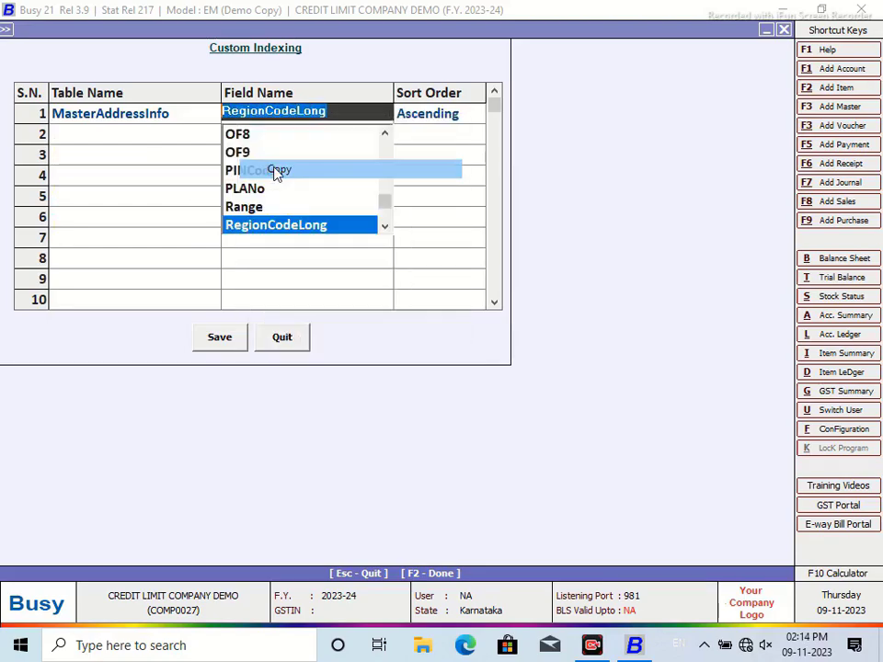
{"action": "left_click", "coordinate": [282, 339]}
Step: Replace CityCodeLong with RegionCodeLong in the subquery, save, and run it, hitting a union-query syntax error
{"action": "left_click_drag", "start_coordinate": [156, 115], "coordinate": [71, 114]}
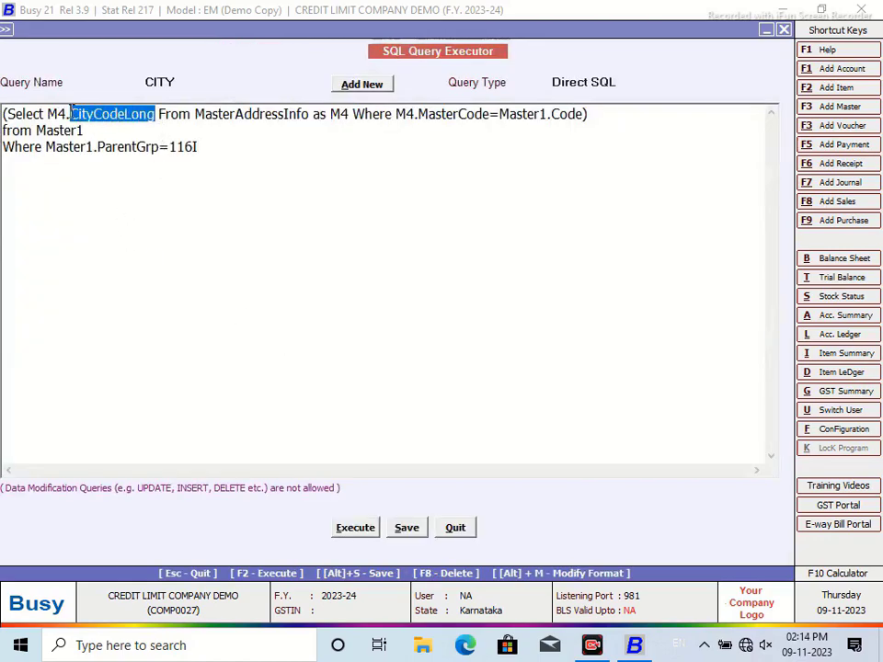
{"action": "right_click", "coordinate": [71, 111]}
{"action": "left_click", "coordinate": [112, 187]}
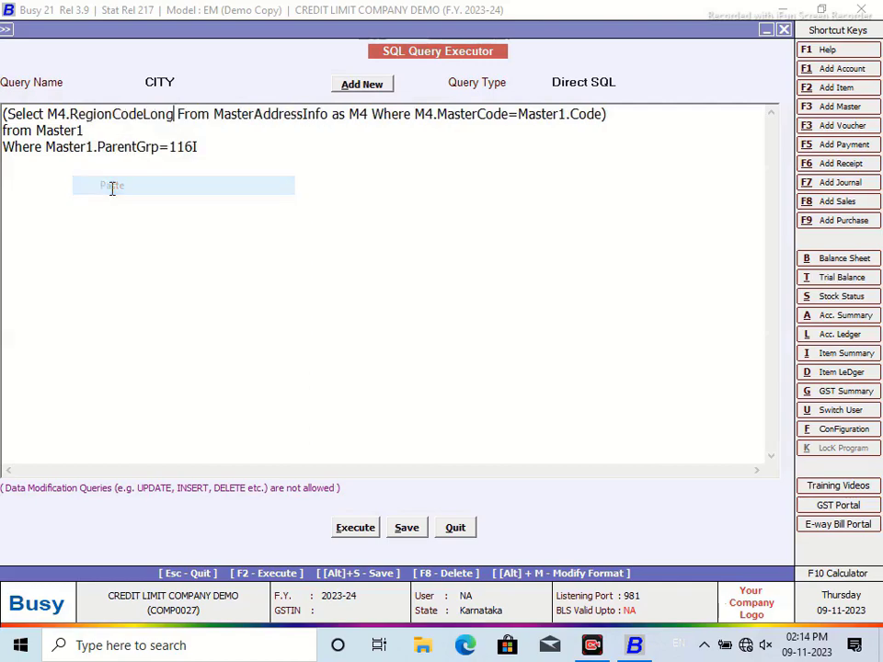
{"action": "left_click", "coordinate": [402, 535]}
{"action": "left_click", "coordinate": [540, 356]}
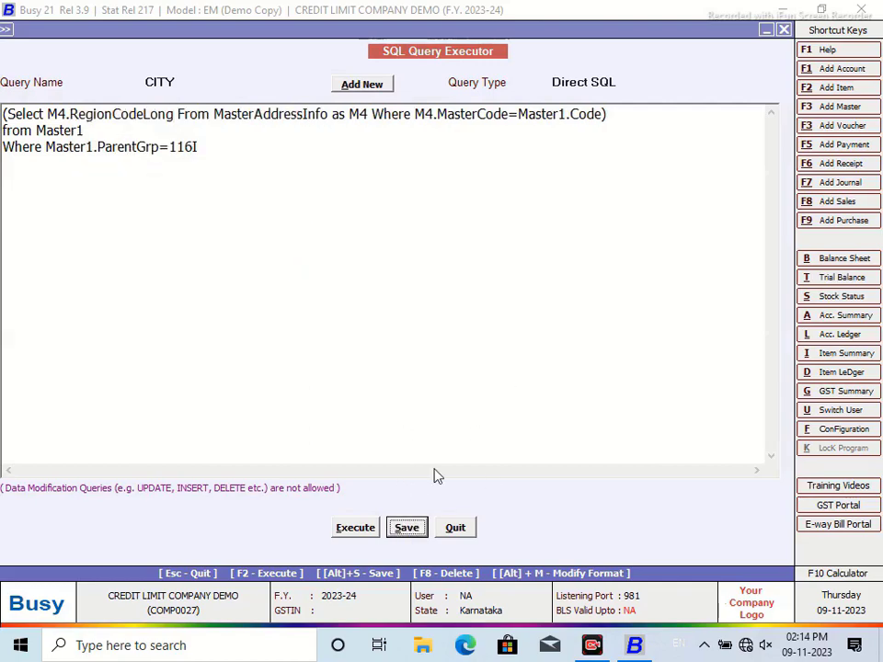
{"action": "left_click", "coordinate": [357, 530]}
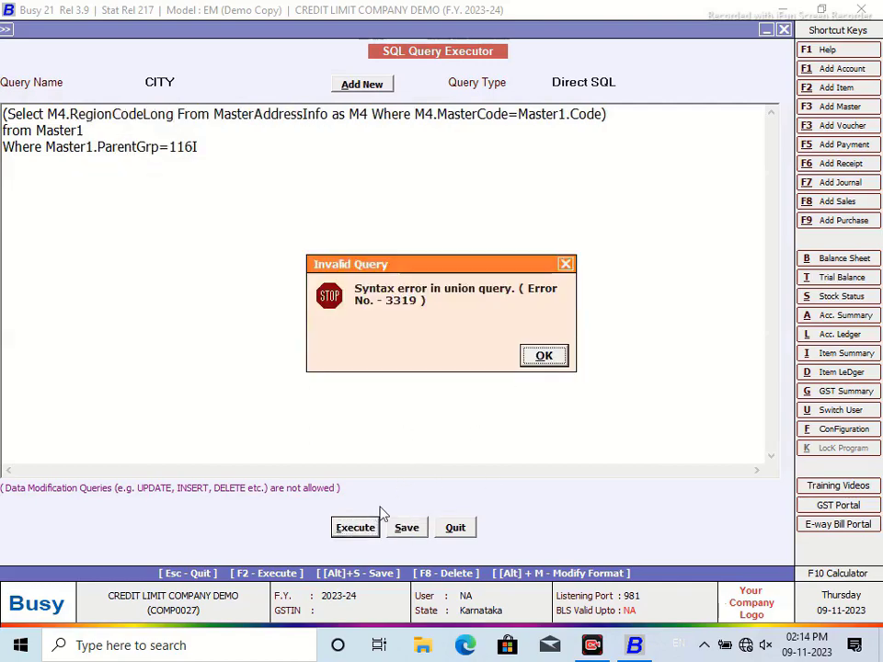
{"action": "left_click", "coordinate": [546, 358]}
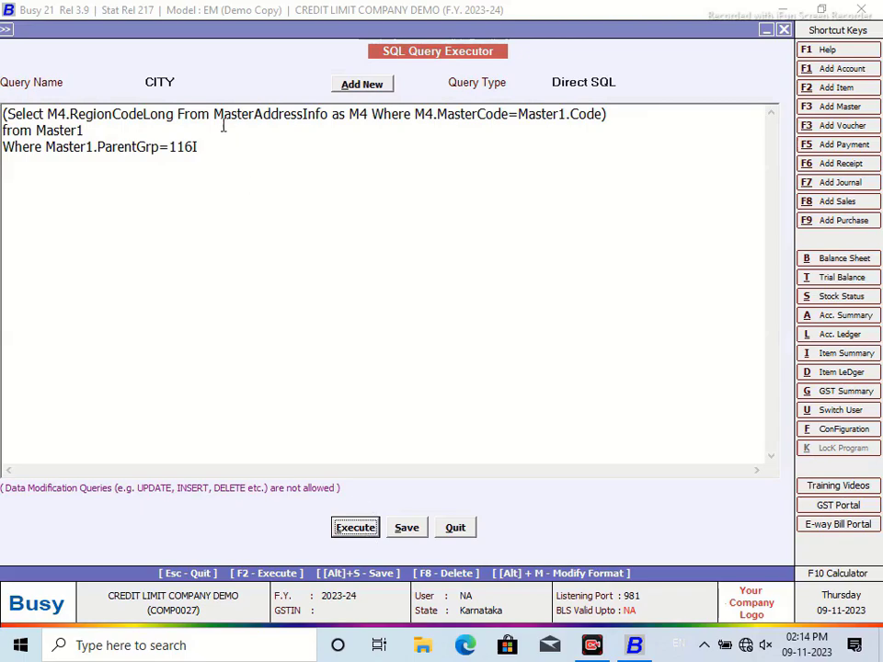
Step: Save and run the CITY query again, dismissing the repeated syntax error
{"action": "left_click", "coordinate": [211, 148]}
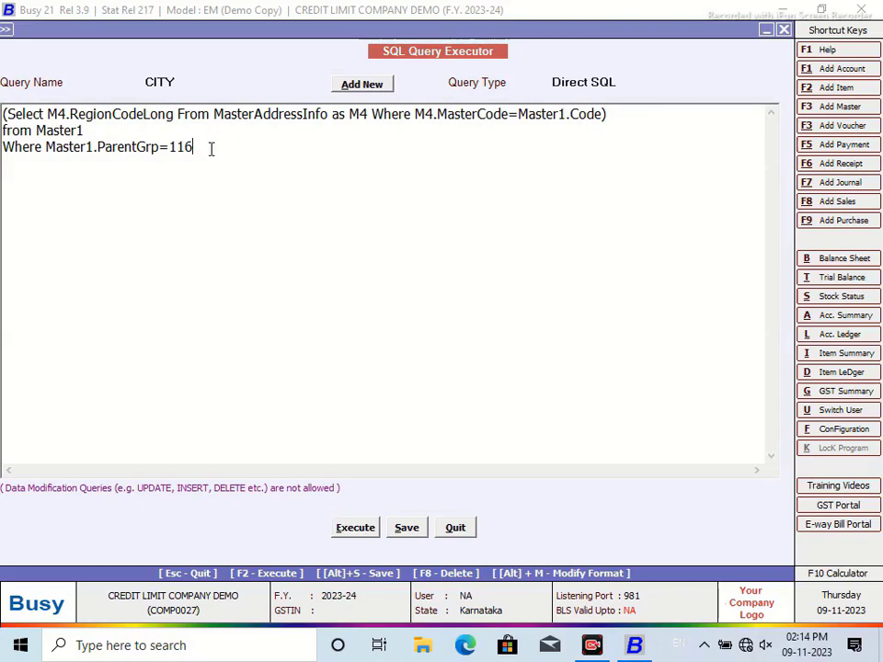
{"action": "left_click", "coordinate": [406, 527]}
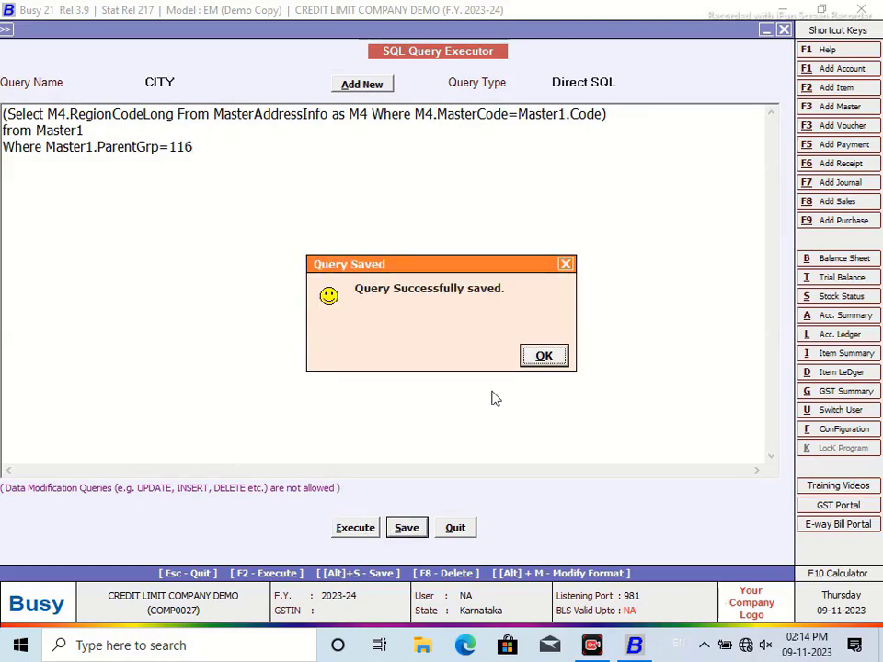
{"action": "left_click", "coordinate": [545, 364]}
{"action": "left_click", "coordinate": [357, 528]}
{"action": "left_click", "coordinate": [551, 367]}
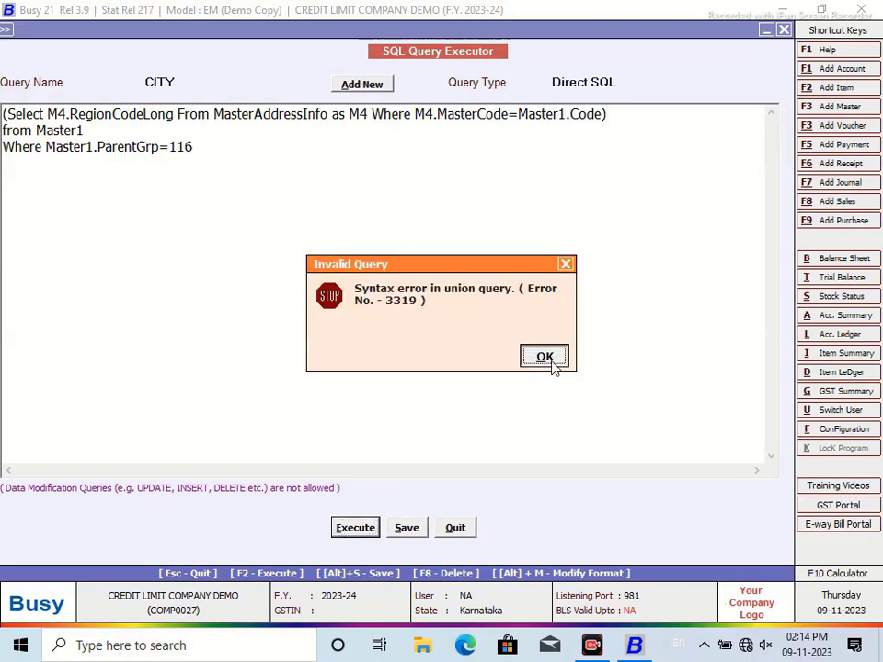
{"action": "left_click", "coordinate": [551, 364]}
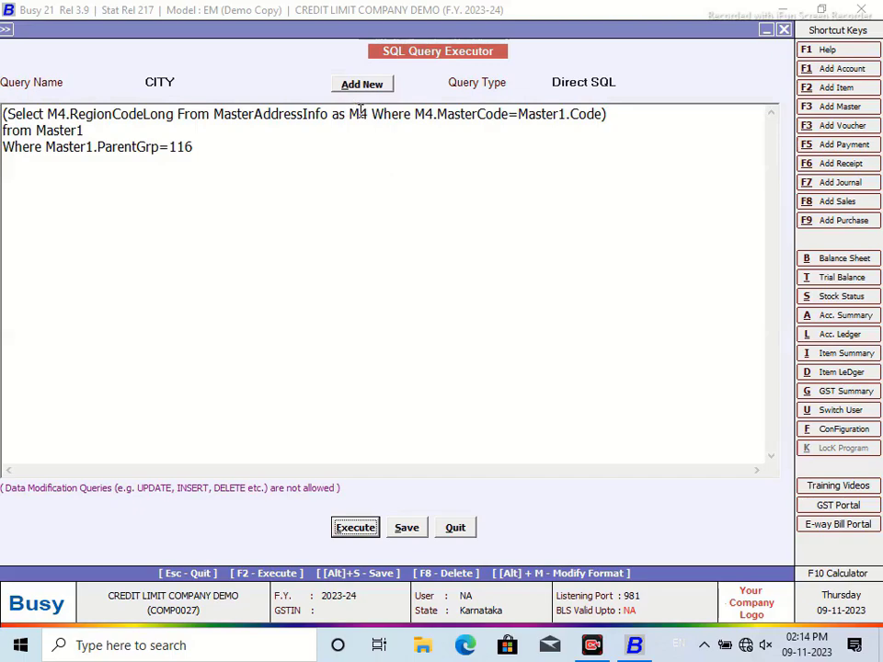
Step: Delete the 'Where Master1.ParentGrp=116' line and test-run the query, dismissing the error
{"action": "left_click_drag", "start_coordinate": [200, 147], "coordinate": [3, 150]}
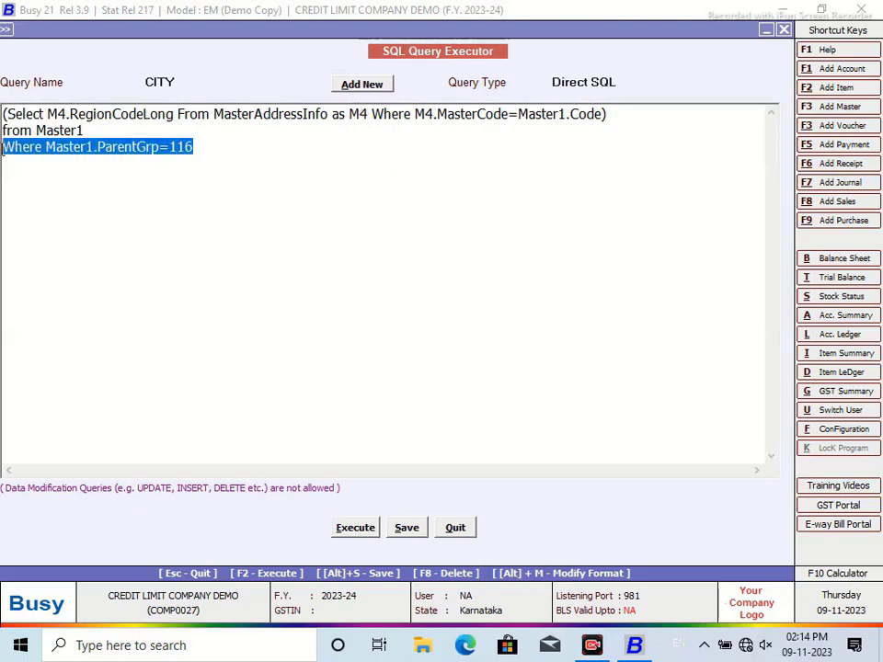
{"action": "key", "text": "Delete"}
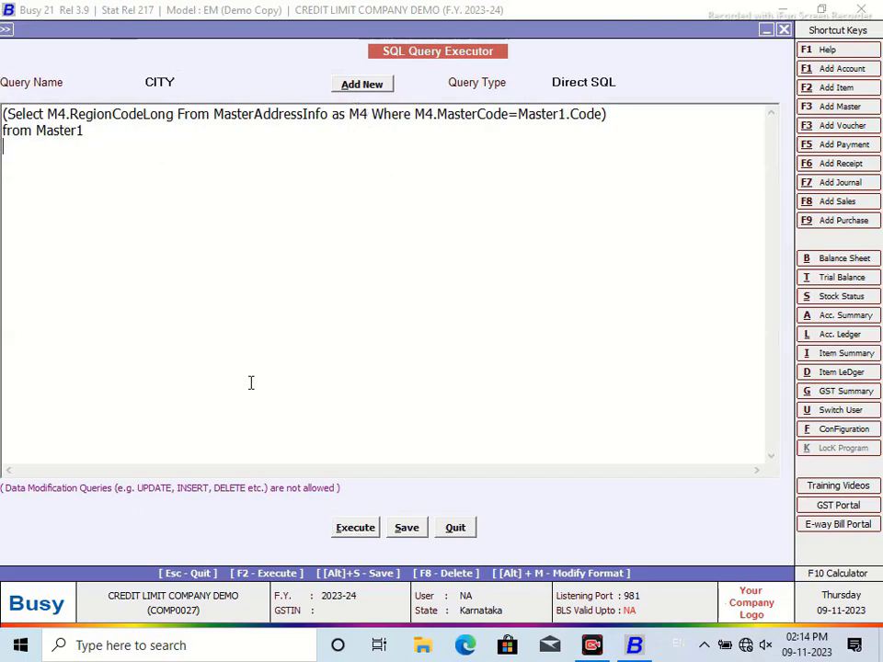
{"action": "left_click", "coordinate": [355, 527]}
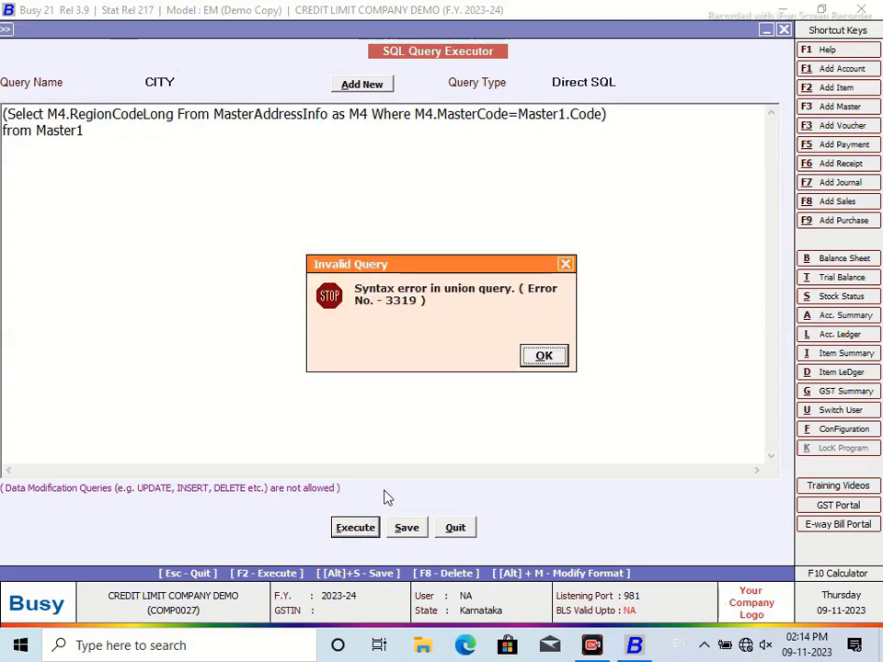
{"action": "left_click", "coordinate": [544, 357]}
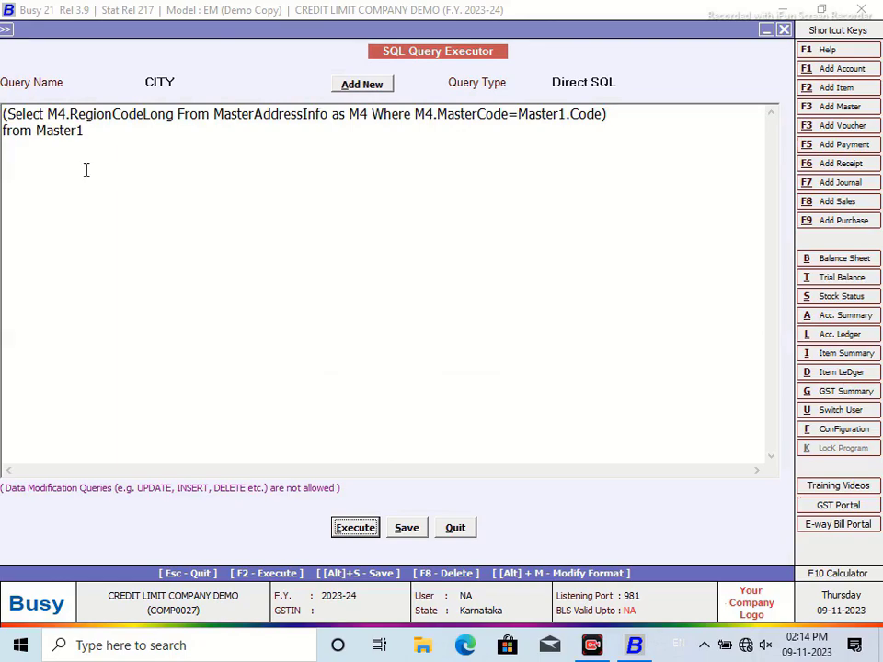
Step: Add a 'select' line at the top and a 'Where Master1.PatentGrp=116' line at the end
{"action": "left_click", "coordinate": [5, 117]}
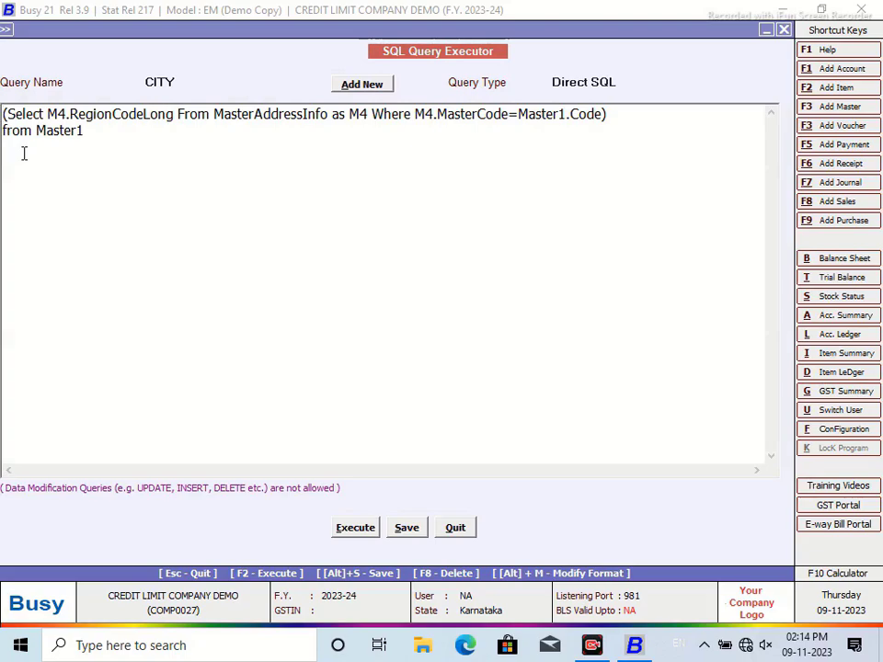
{"action": "key", "text": "Return"}
{"action": "left_click", "coordinate": [30, 109]}
{"action": "type", "text": "s"}
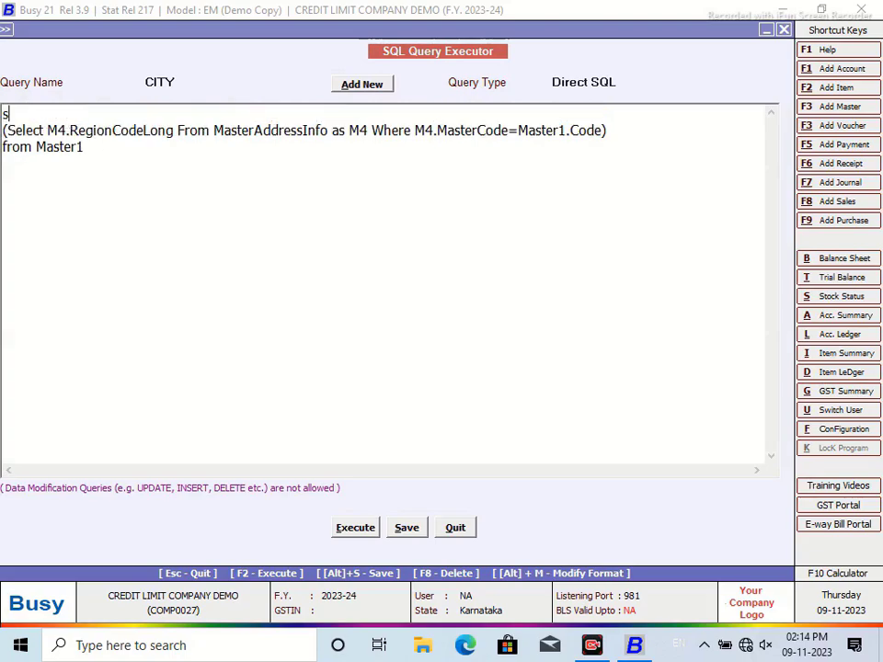
{"action": "type", "text": "eledct"}
{"action": "key", "text": "BackSpace"}
{"action": "key", "text": "BackSpace"}
{"action": "key", "text": "BackSpace"}
{"action": "type", "text": "ctWQ"}
{"action": "key", "text": "BackSpace"}
{"action": "type", "text": "here P"}
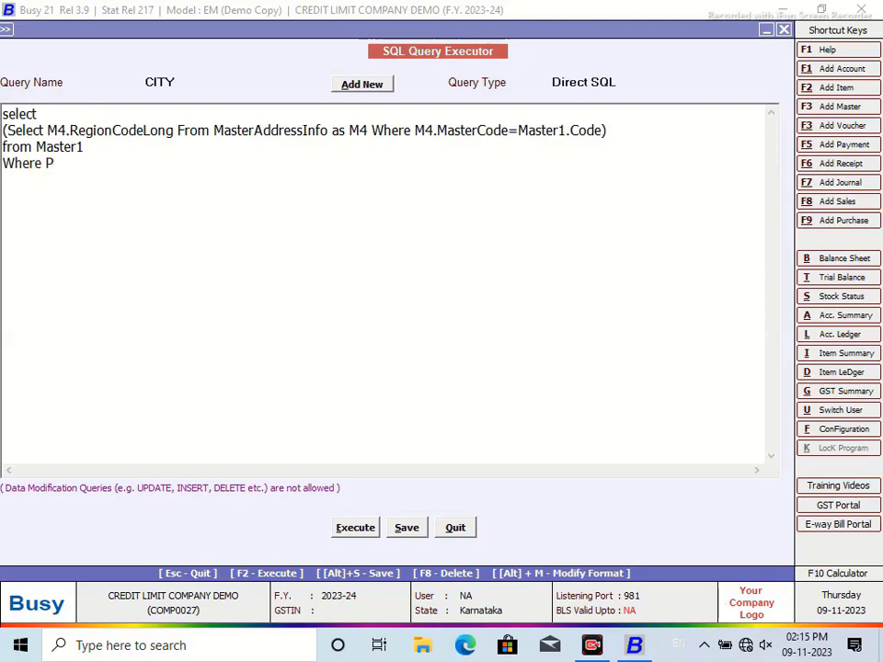
{"action": "key", "text": "BackSpace"}
{"action": "type", "text": "Master1.PatentGrp=116"}
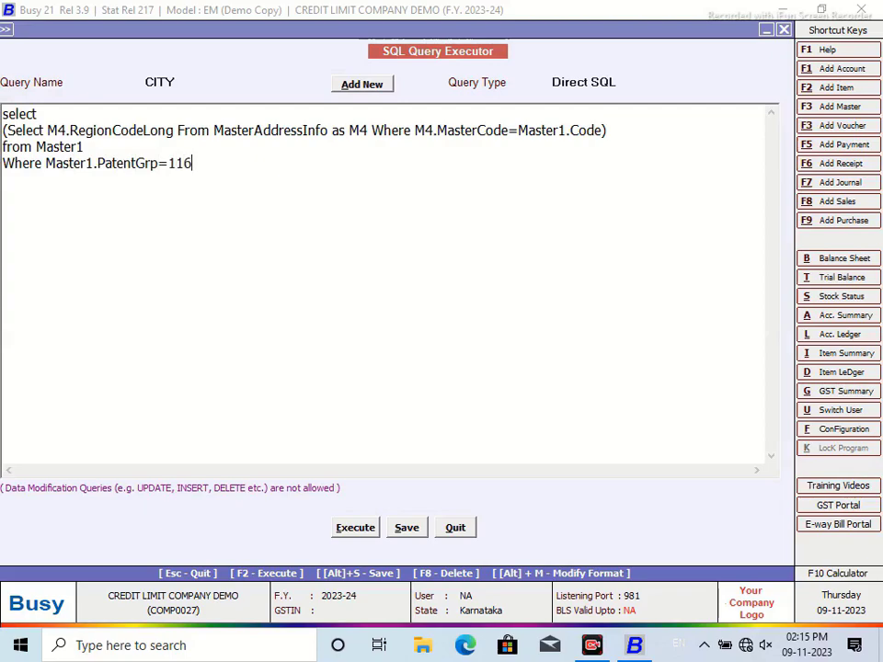
Step: Run the CITY query twice, each time getting the 'Too few parameters' error
{"action": "left_click", "coordinate": [357, 528]}
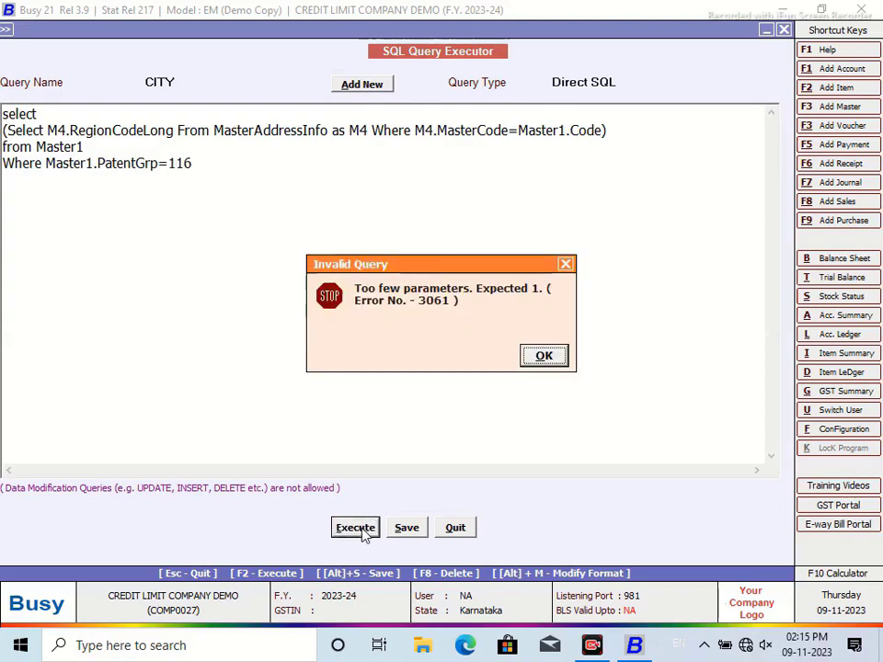
{"action": "left_click", "coordinate": [545, 356]}
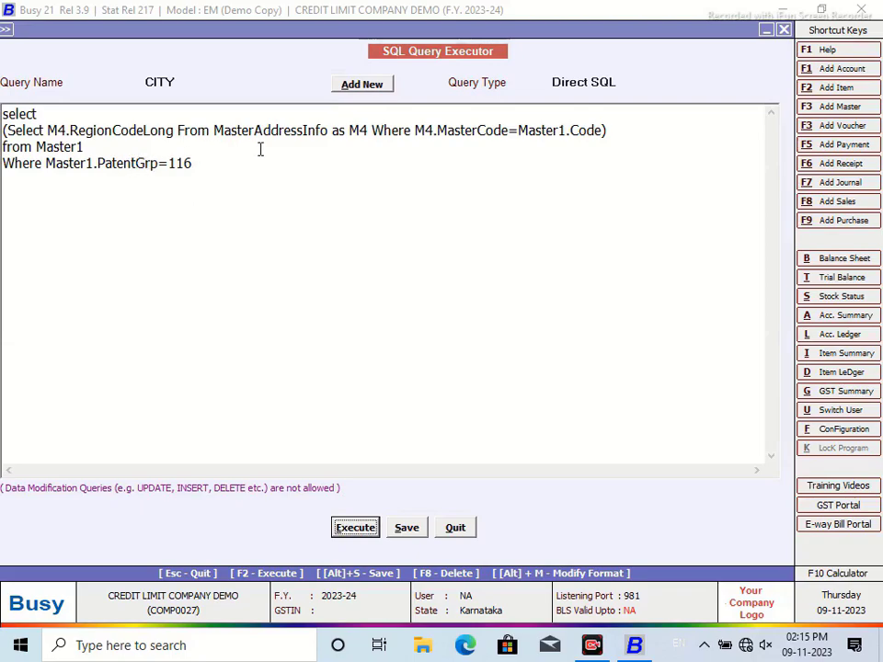
{"action": "left_click", "coordinate": [372, 530]}
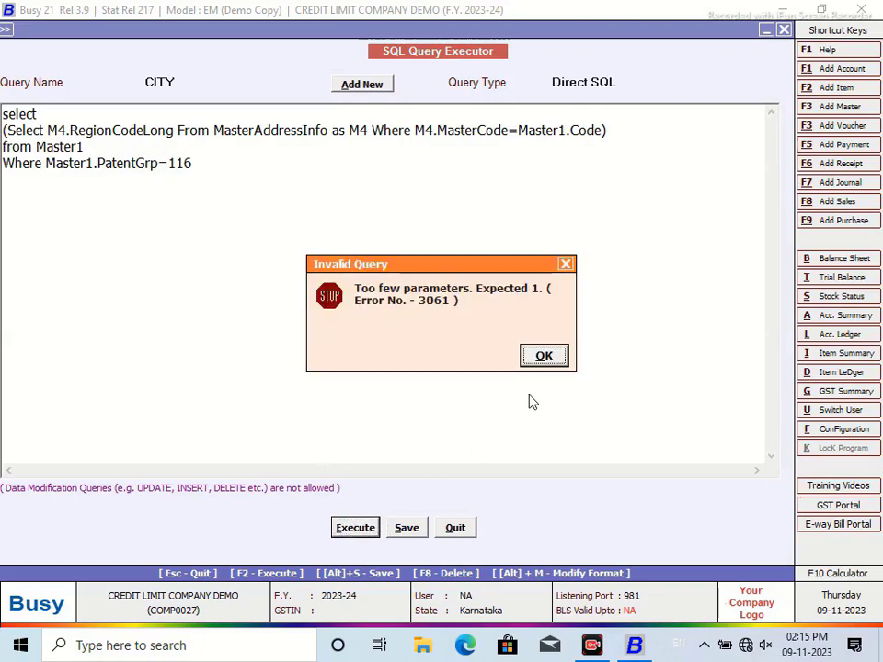
{"action": "left_click", "coordinate": [550, 357]}
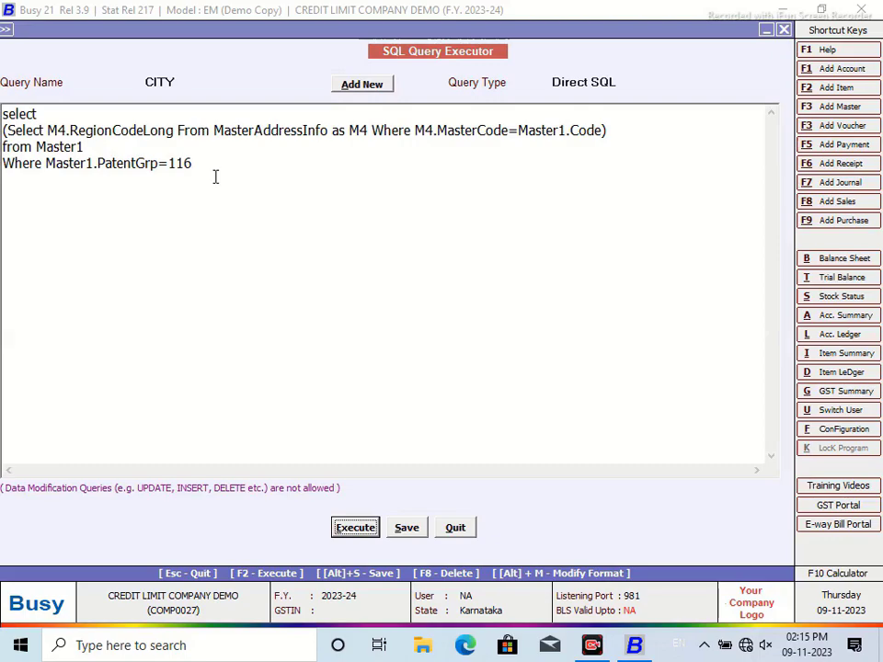
Step: In Custom Indexing set row 1 to MasterAddressInfo with field AccNo, and copy the table name
{"action": "key", "text": "Return"}
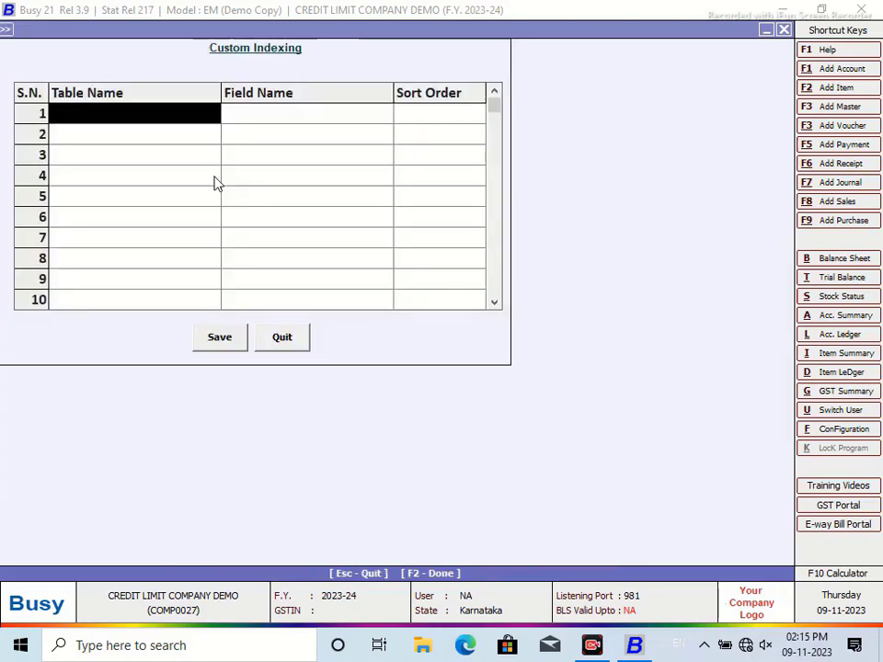
{"action": "type", "text": "m"}
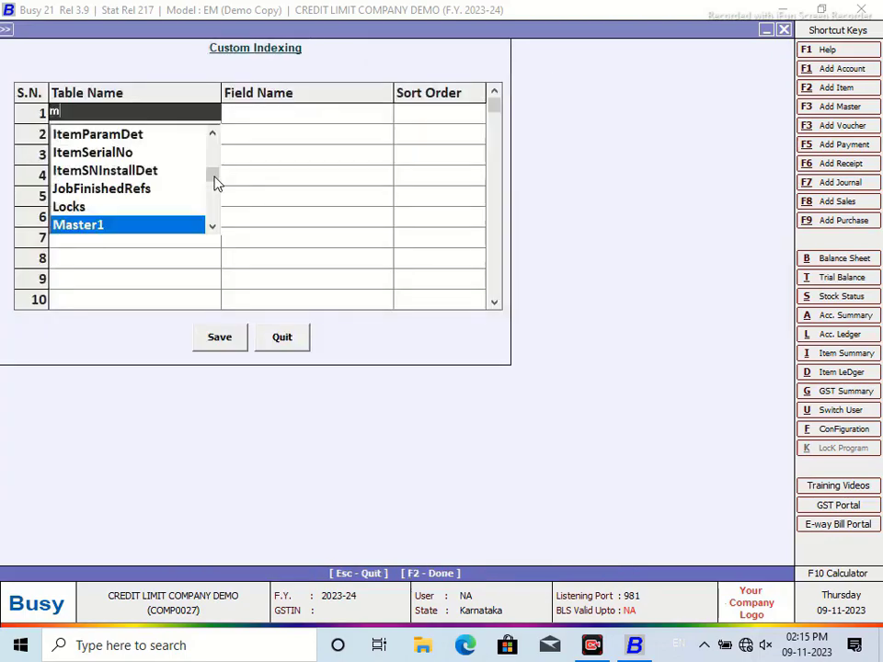
{"action": "left_click", "coordinate": [212, 229]}
{"action": "left_click", "coordinate": [139, 226]}
{"action": "left_click", "coordinate": [277, 115]}
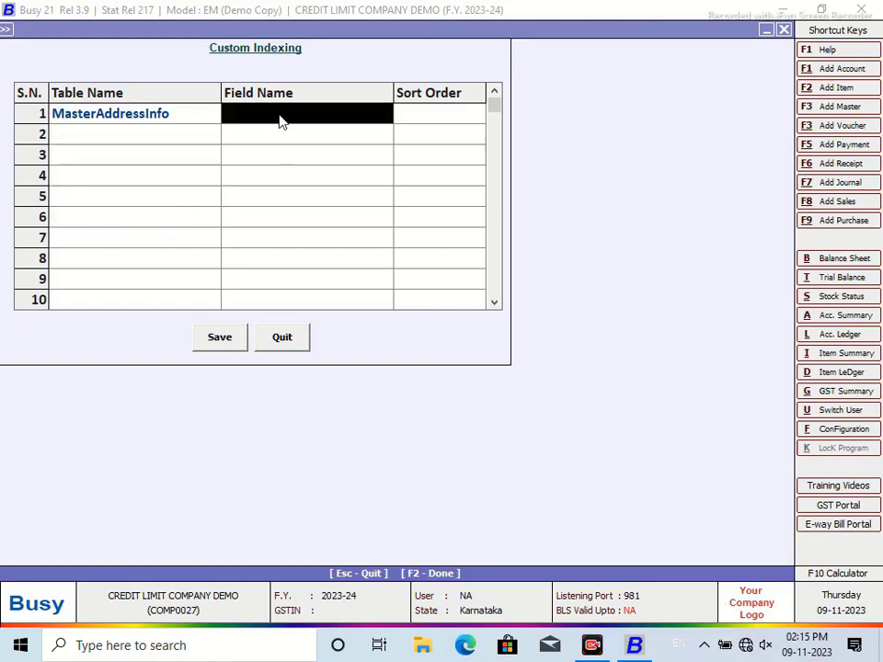
{"action": "left_click", "coordinate": [190, 111]}
{"action": "left_click_drag", "start_coordinate": [190, 111], "coordinate": [3, 115]}
{"action": "right_click", "coordinate": [107, 112]}
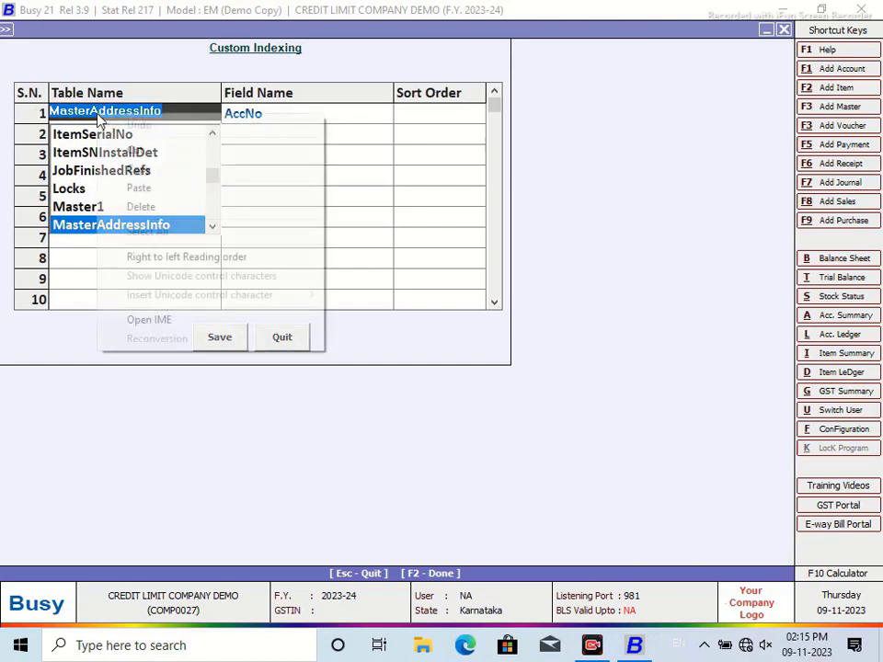
{"action": "left_click", "coordinate": [134, 114]}
{"action": "left_click", "coordinate": [231, 339]}
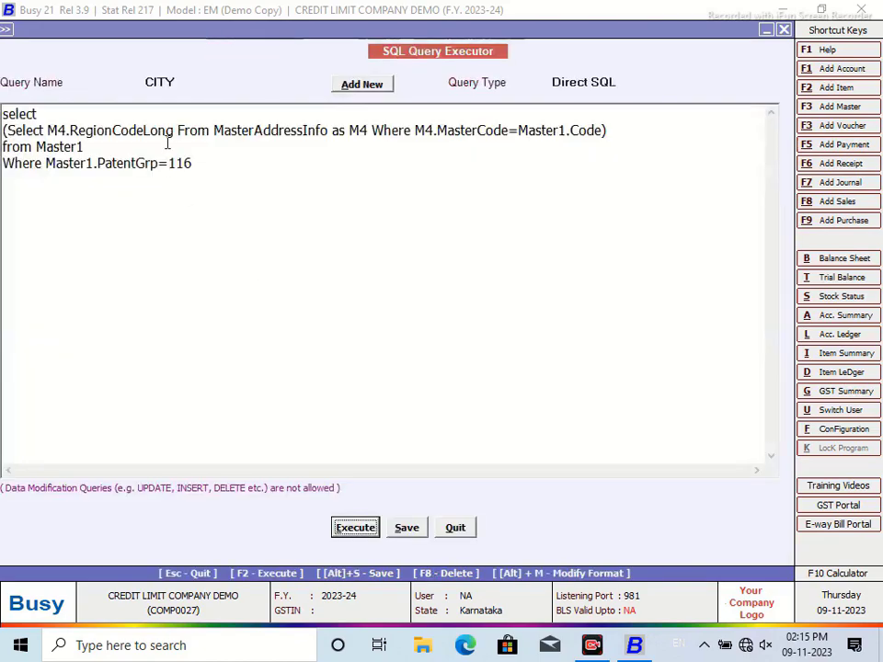
Step: Paste MasterAddressInfo over the table name in the query and run it twice, still getting 'Too few parameters. Expected 1'
{"action": "left_click_drag", "start_coordinate": [328, 130], "coordinate": [213, 130]}
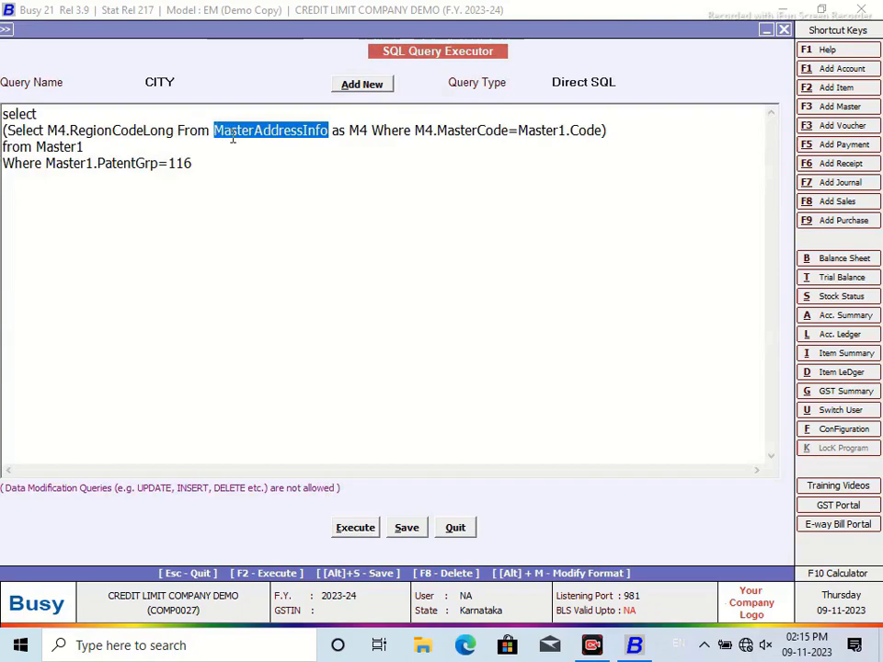
{"action": "right_click", "coordinate": [232, 138]}
{"action": "left_click", "coordinate": [271, 210]}
{"action": "left_click", "coordinate": [355, 527]}
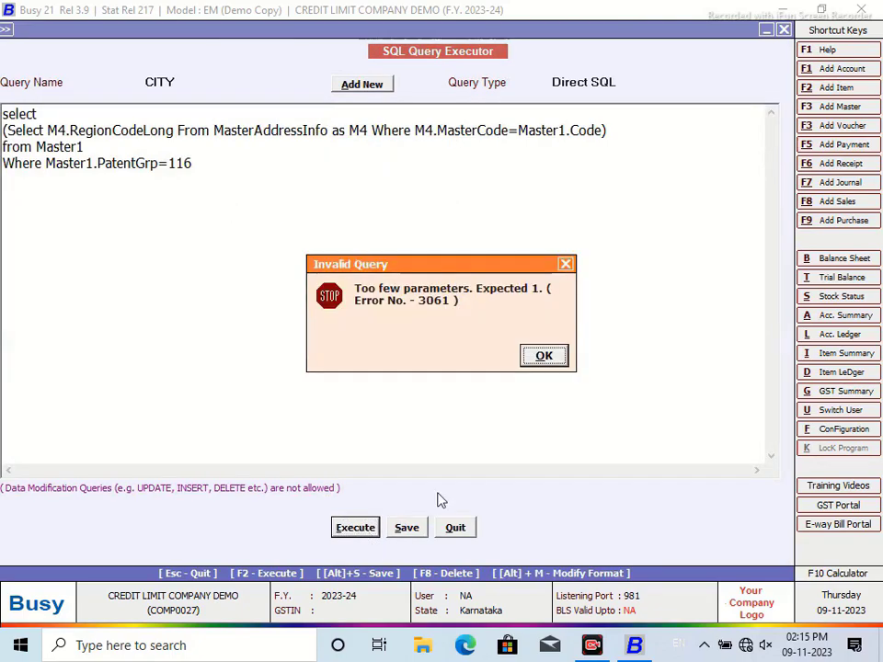
{"action": "left_click", "coordinate": [546, 359]}
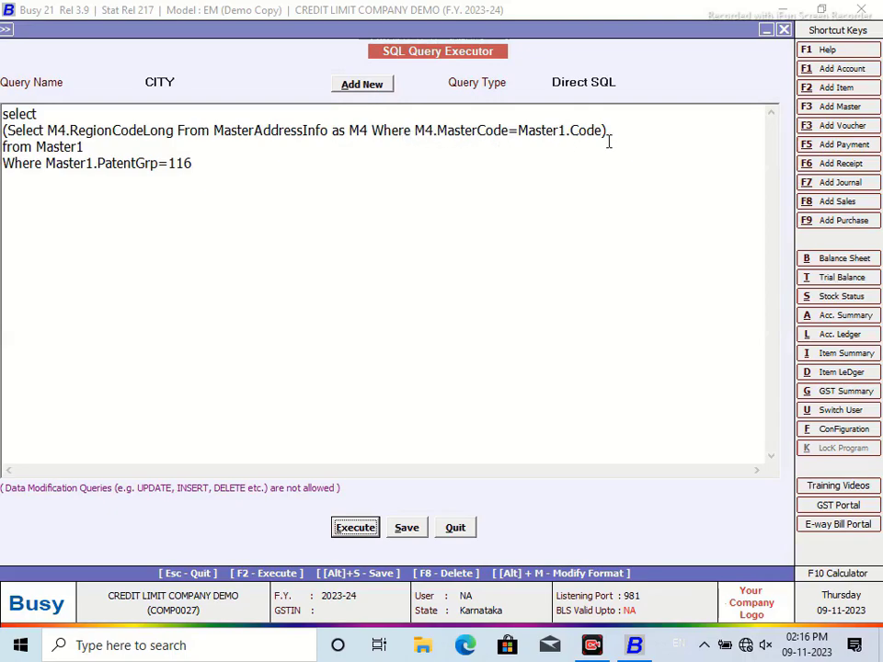
{"action": "left_click", "coordinate": [366, 528]}
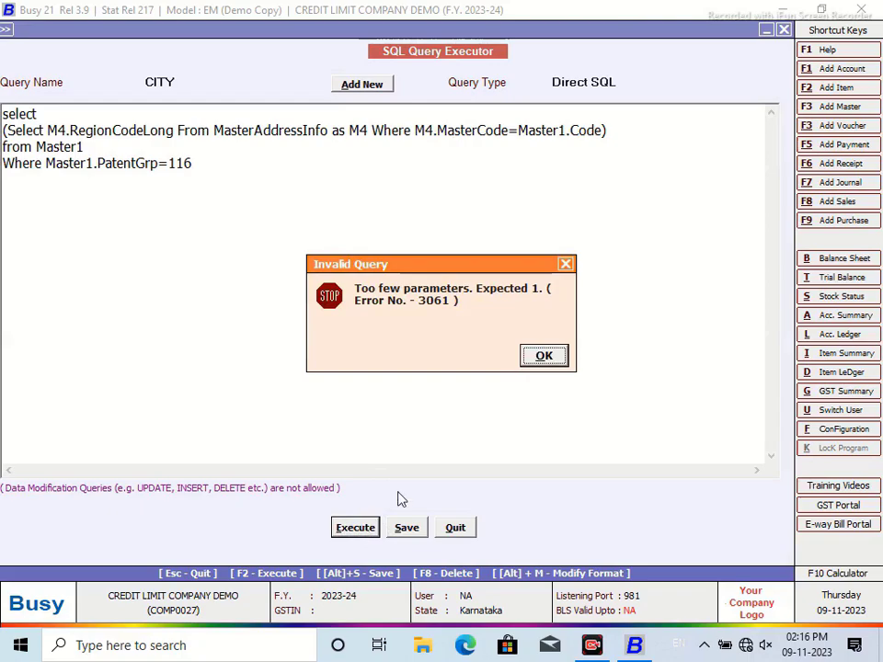
{"action": "left_click", "coordinate": [544, 356]}
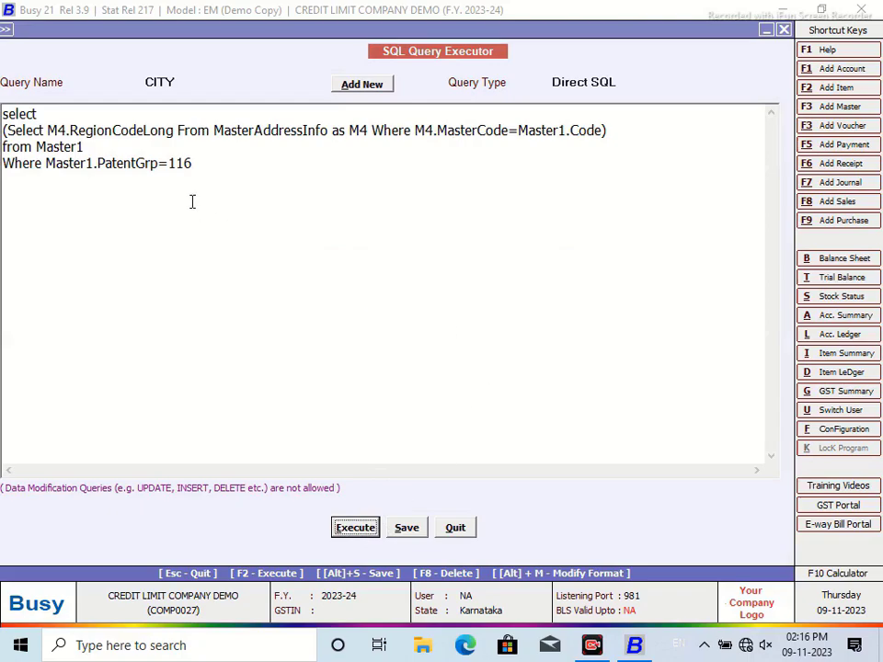
Step: Open Custom Indexing with Ctrl+I and set row 1 to MasterAddressInfo, field RegionCodeLong
{"action": "key", "text": "ctrl+i"}
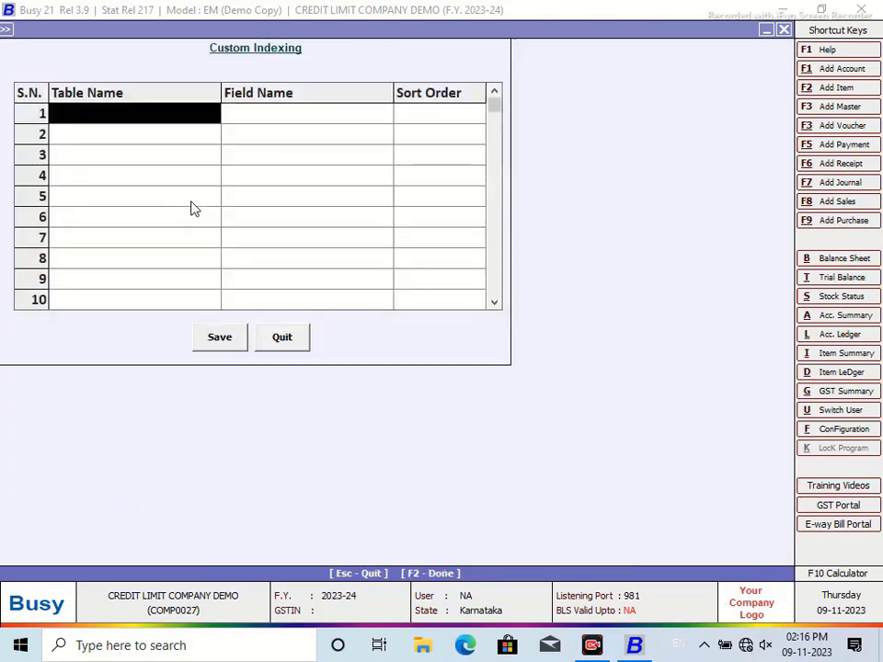
{"action": "type", "text": "m"}
{"action": "key", "text": "Down"}
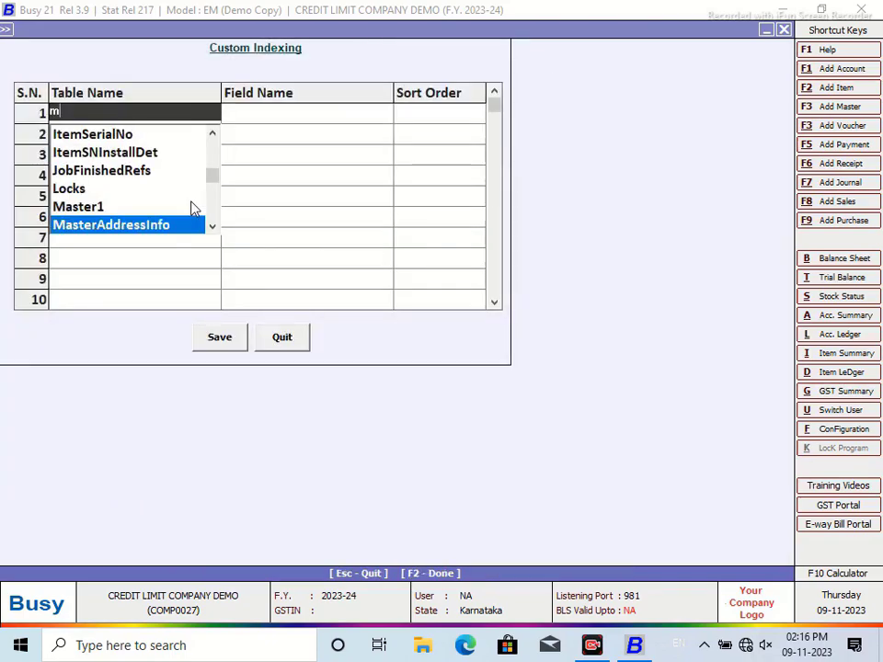
{"action": "key", "text": "Return"}
{"action": "left_click", "coordinate": [202, 113]}
{"action": "double_click", "coordinate": [248, 114]}
{"action": "left_click_drag", "start_coordinate": [382, 151], "coordinate": [380, 224]}
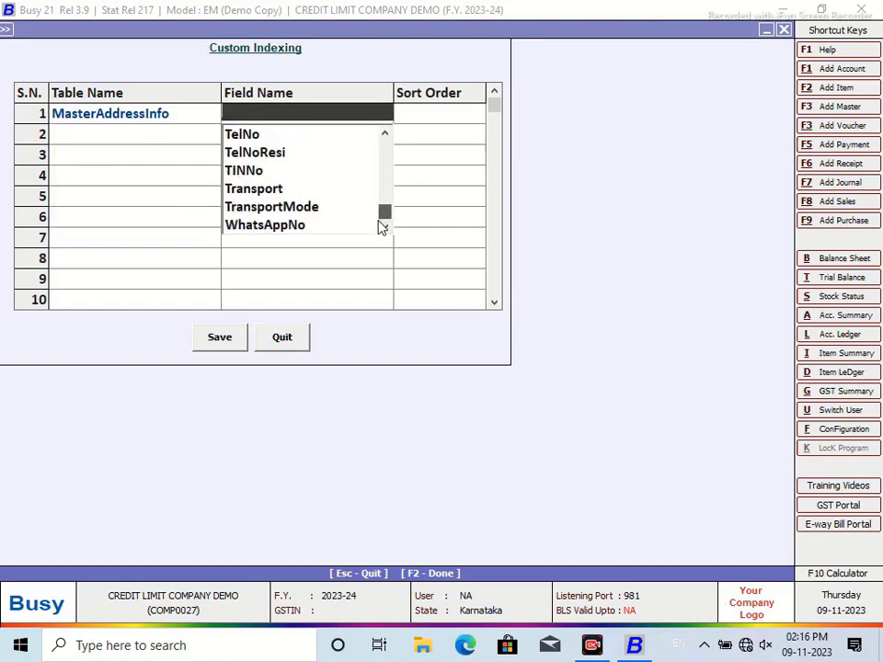
{"action": "left_click", "coordinate": [385, 134]}
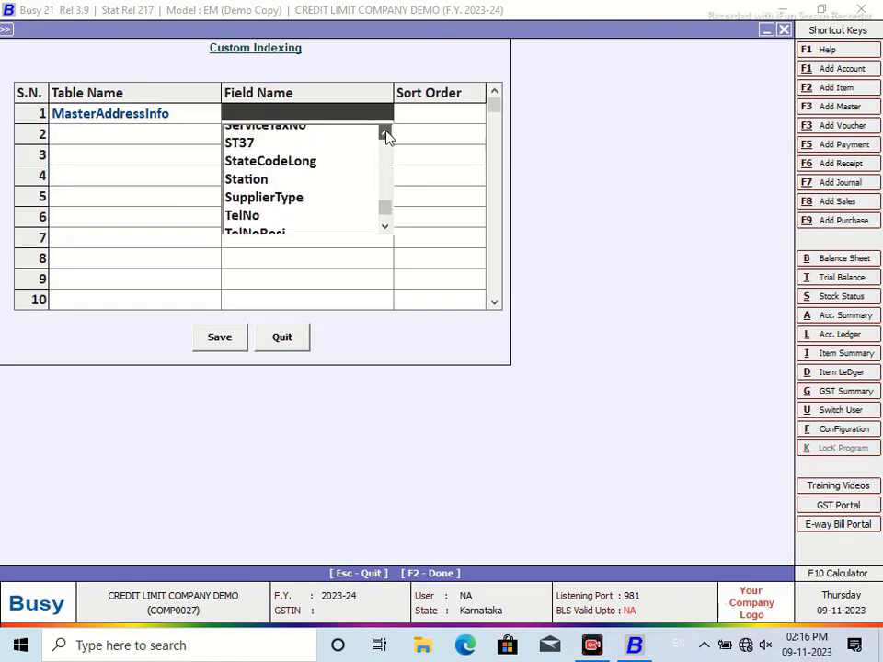
{"action": "left_click", "coordinate": [384, 134]}
{"action": "left_click", "coordinate": [385, 135]}
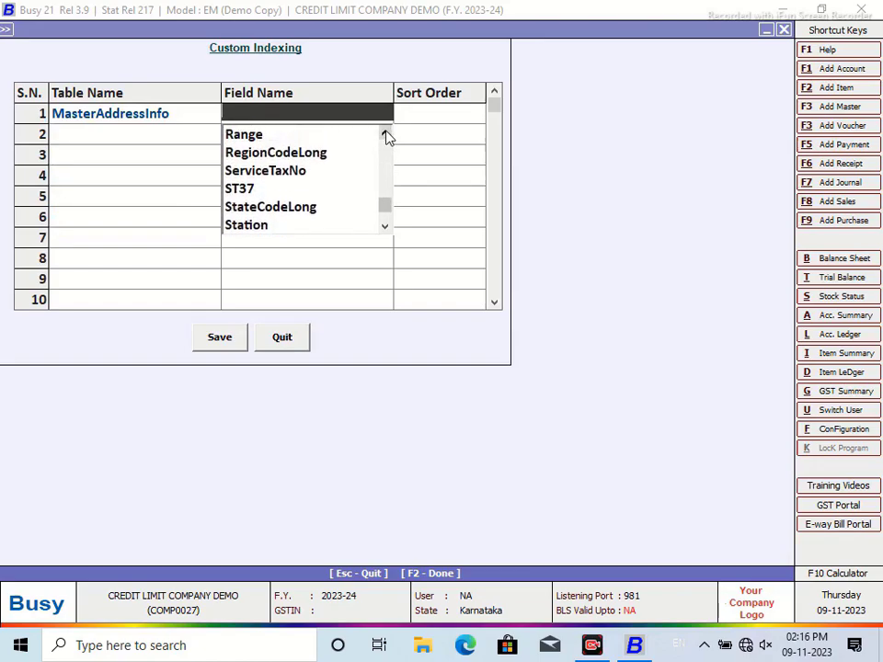
{"action": "left_click", "coordinate": [315, 152]}
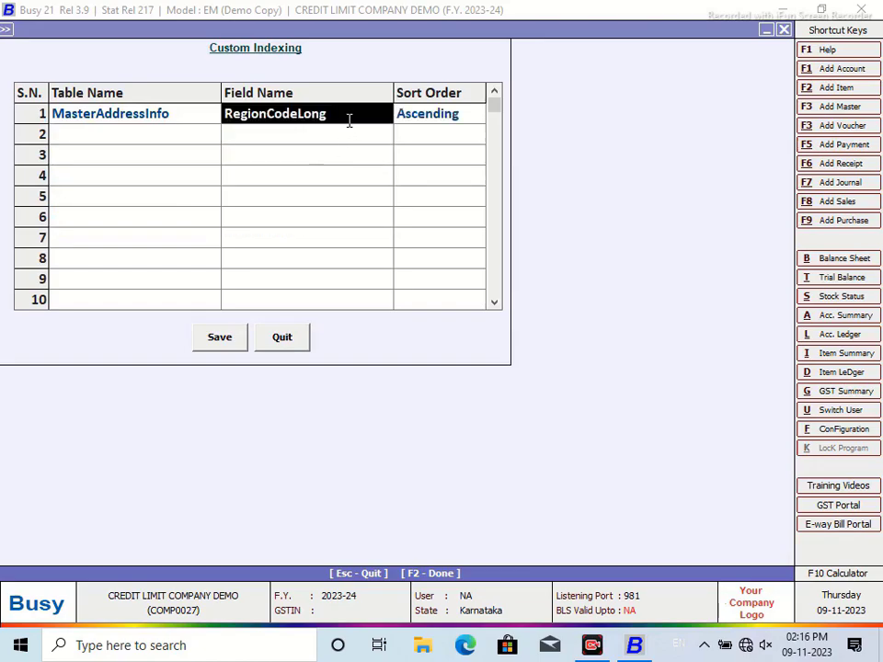
Step: Copy the RegionCodeLong field name and quit back to the SQL Query Executor
{"action": "left_click", "coordinate": [351, 115]}
{"action": "left_click_drag", "start_coordinate": [351, 117], "coordinate": [217, 138]}
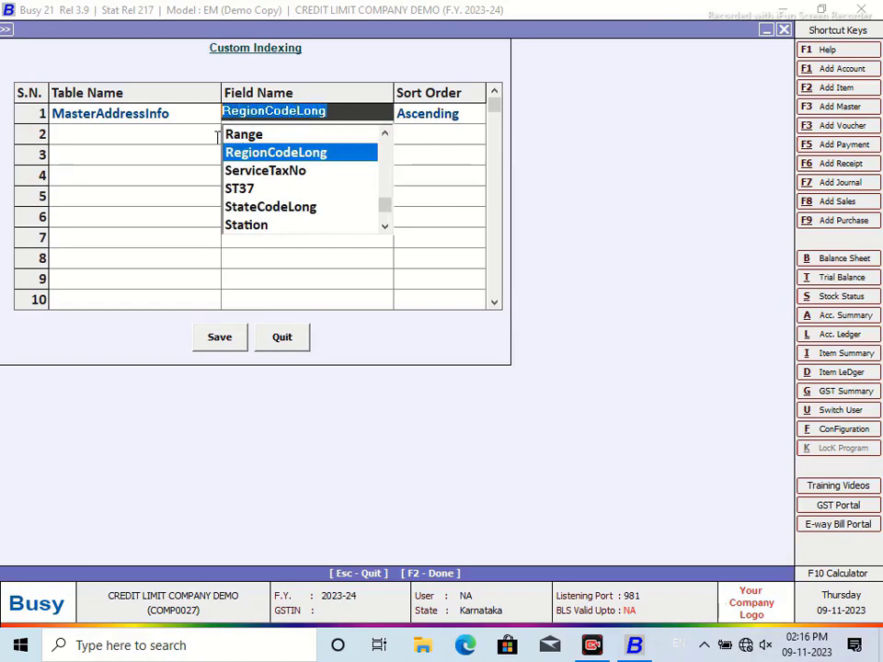
{"action": "right_click", "coordinate": [262, 121]}
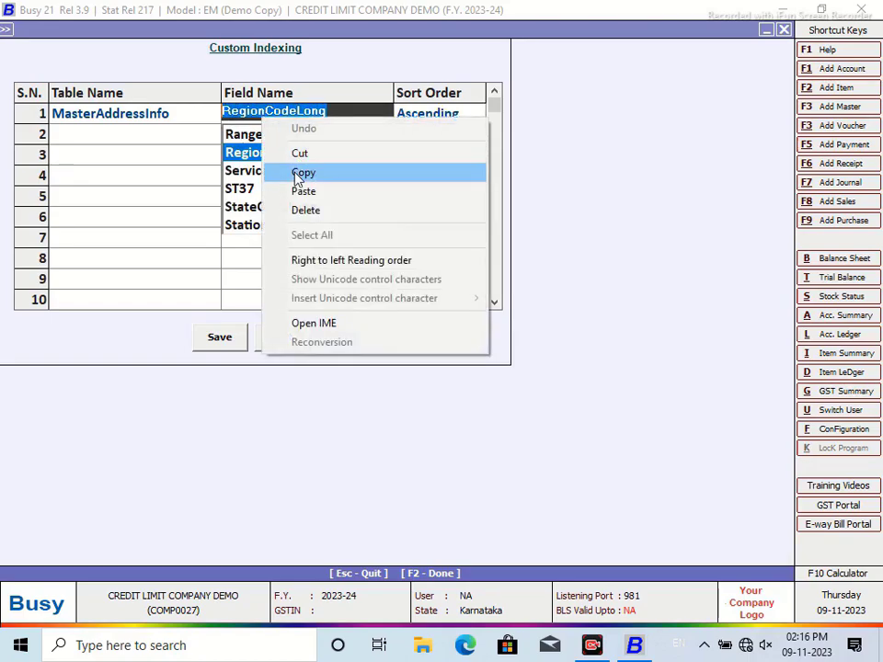
{"action": "left_click", "coordinate": [299, 174]}
{"action": "left_click", "coordinate": [306, 338]}
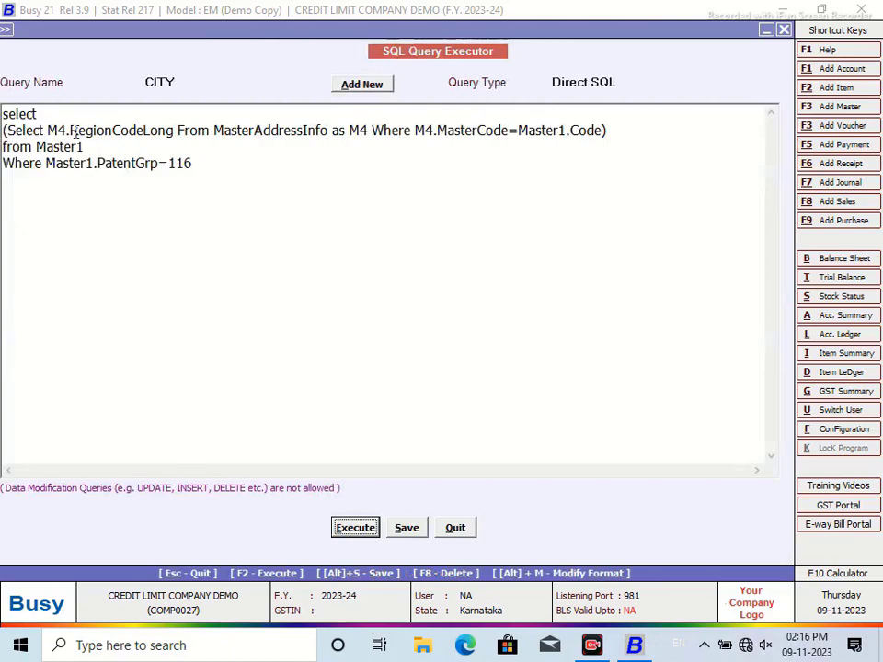
Step: Select the field name in the subquery and run the query, dismissing the invalid query error
{"action": "left_click_drag", "start_coordinate": [71, 130], "coordinate": [172, 131]}
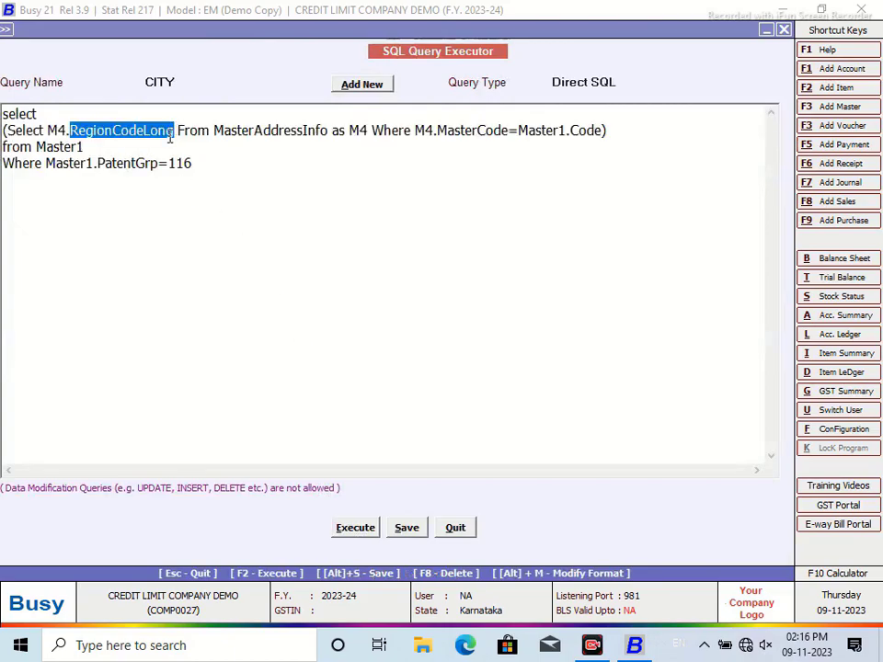
{"action": "right_click", "coordinate": [169, 137]}
{"action": "left_click", "coordinate": [355, 531]}
{"action": "left_click", "coordinate": [544, 358]}
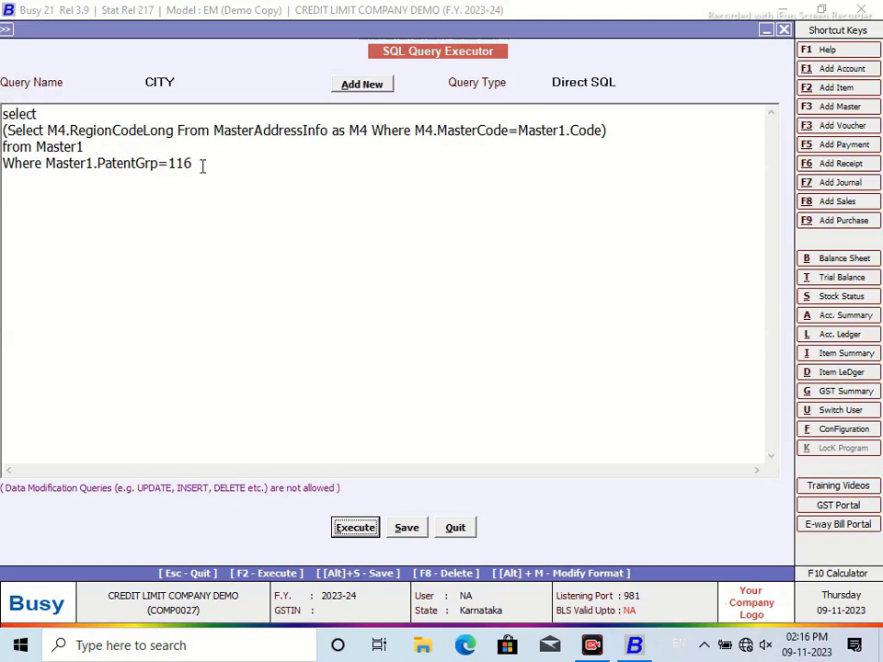
Step: Correct PatentGrp to ParentGrp, then save and run the query to see two rows of 304
{"action": "left_click", "coordinate": [114, 164]}
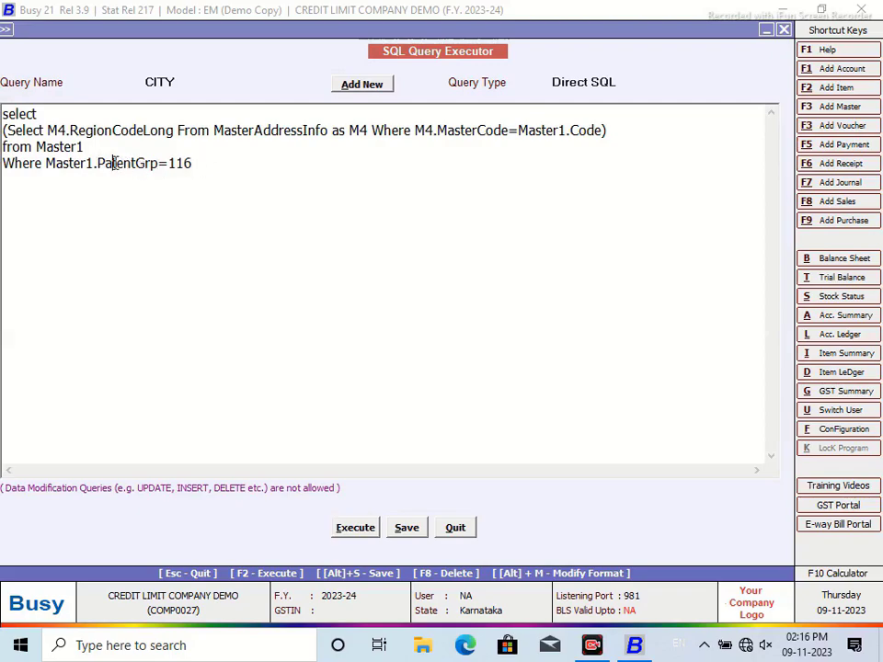
{"action": "key", "text": "Right"}
{"action": "key", "text": "BackSpace"}
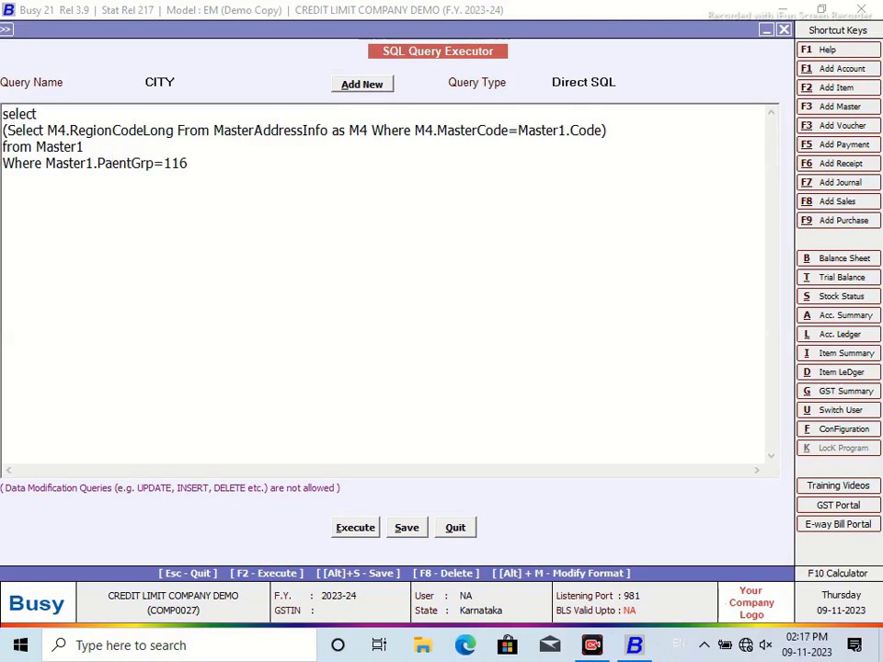
{"action": "type", "text": "r"}
{"action": "left_click", "coordinate": [407, 528]}
{"action": "left_click", "coordinate": [536, 366]}
{"action": "left_click", "coordinate": [349, 529]}
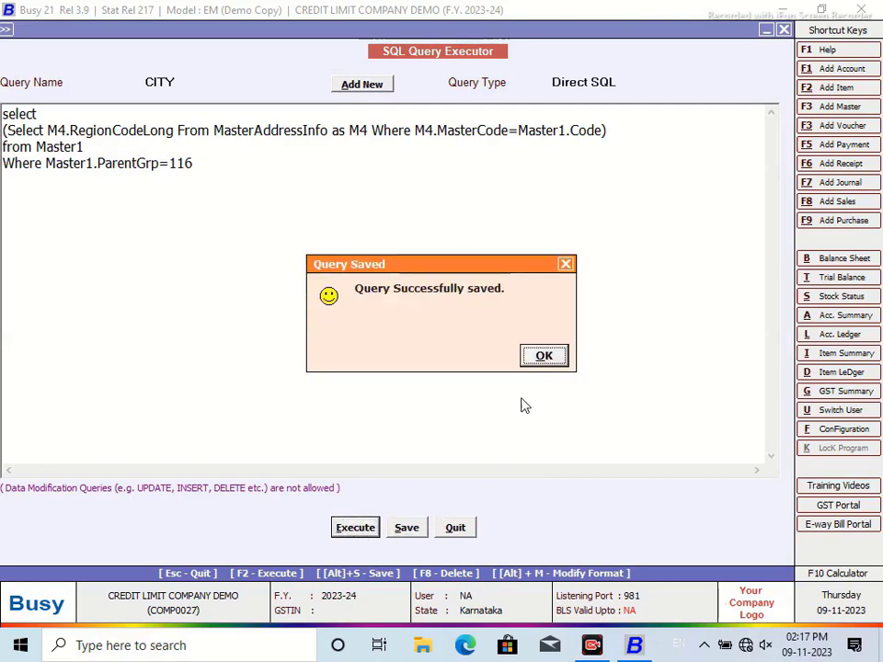
{"action": "left_click", "coordinate": [544, 359]}
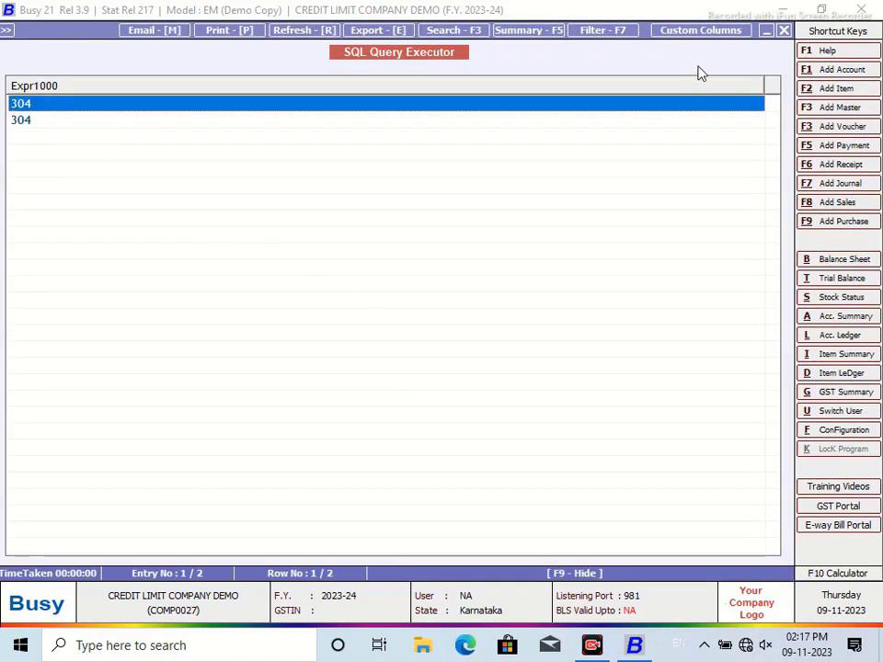
{"action": "left_click", "coordinate": [782, 31]}
{"action": "left_click", "coordinate": [3, 130]}
Step: Wrap the region subquery in '(Select Master1.Name from Master1 Where Master1.Code=' with a closing bracket
{"action": "type", "text": "("}
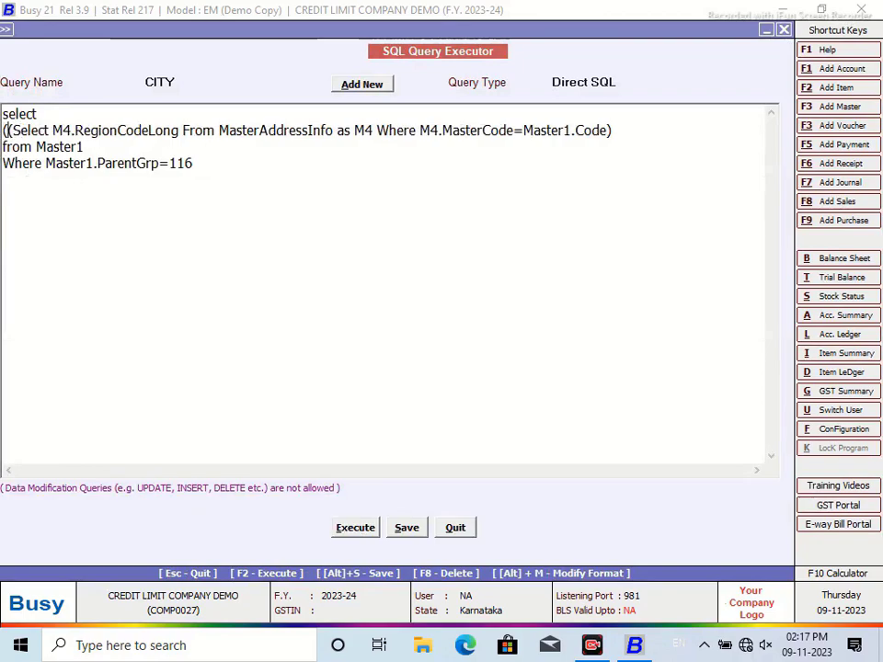
{"action": "type", "text": "Select N"}
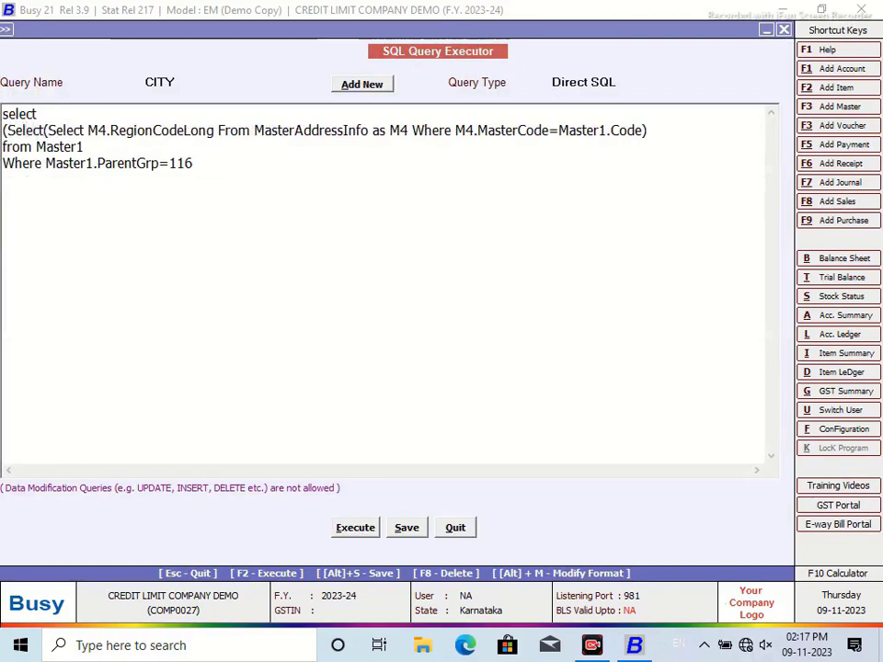
{"action": "key", "text": "BackSpace"}
{"action": "type", "text": "Master1."}
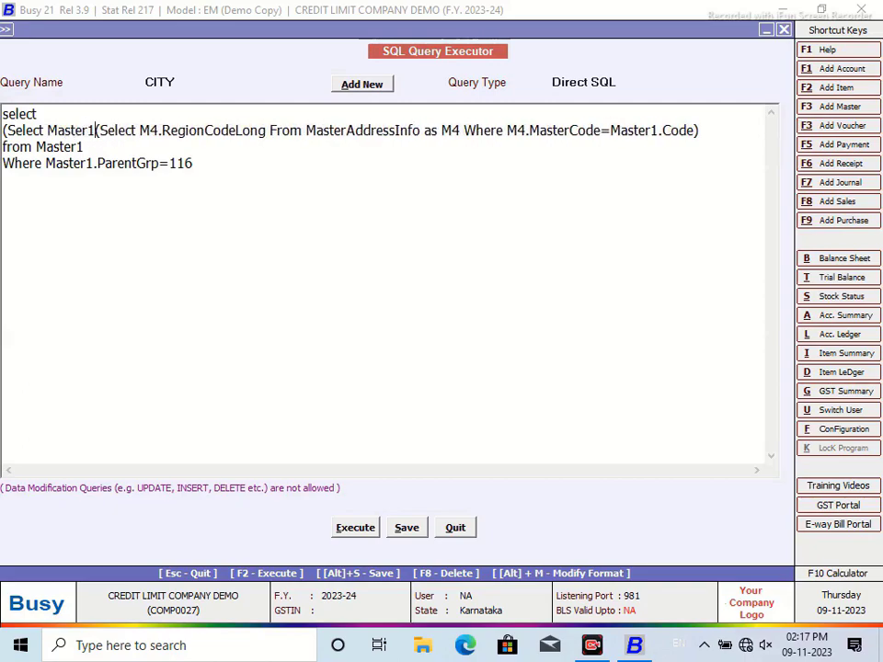
{"action": "type", "text": "Name from M"}
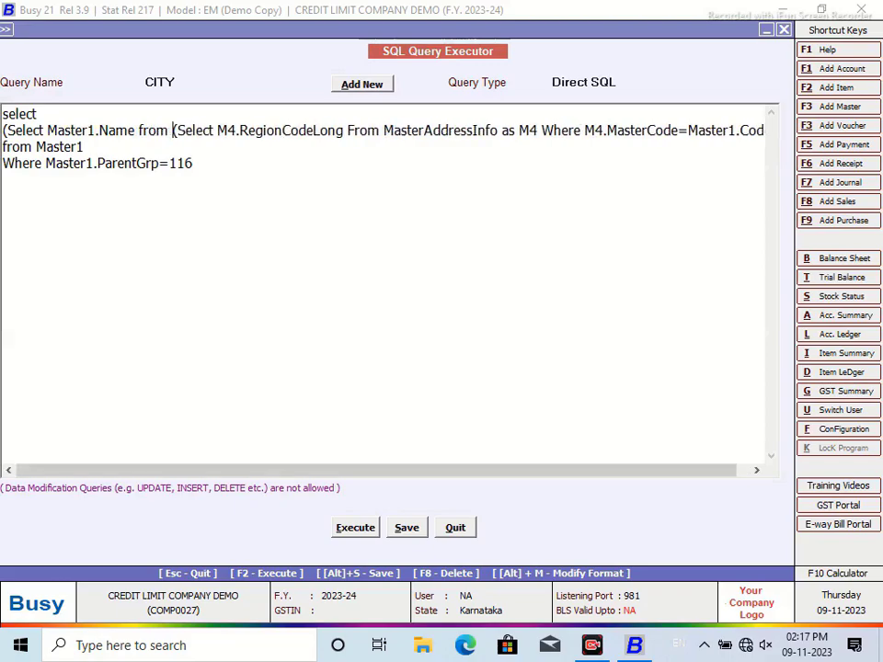
{"action": "type", "text": "aster1 "}
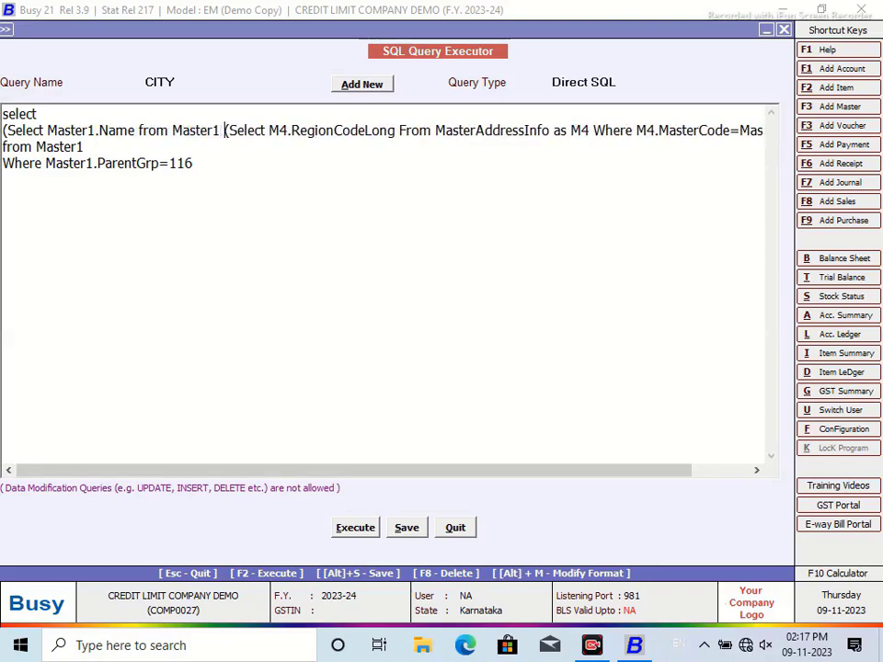
{"action": "type", "text": "Where Ma"}
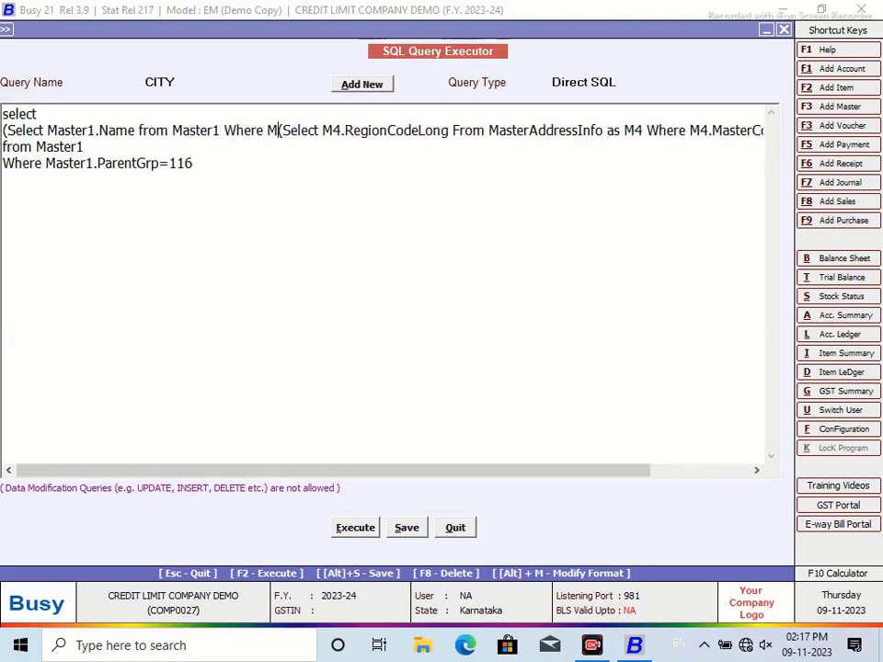
{"action": "type", "text": "ster1.Code"}
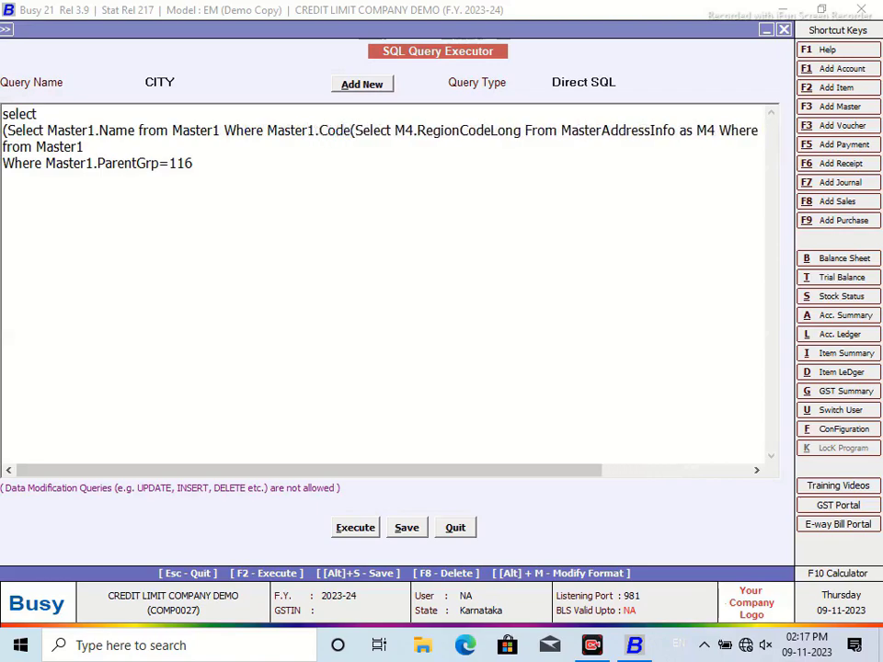
{"action": "type", "text": "="}
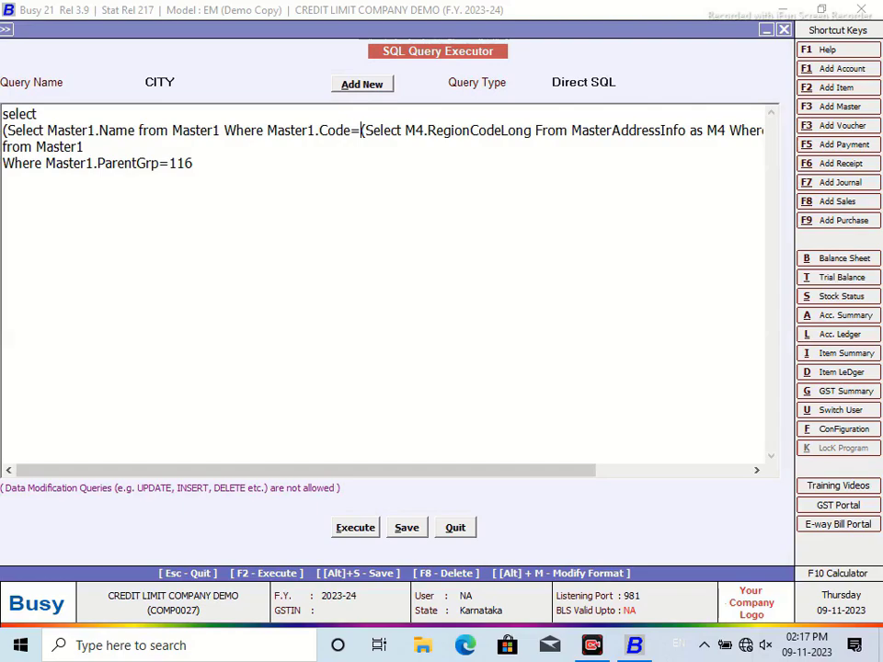
{"action": "left_click_drag", "start_coordinate": [310, 471], "coordinate": [539, 471]}
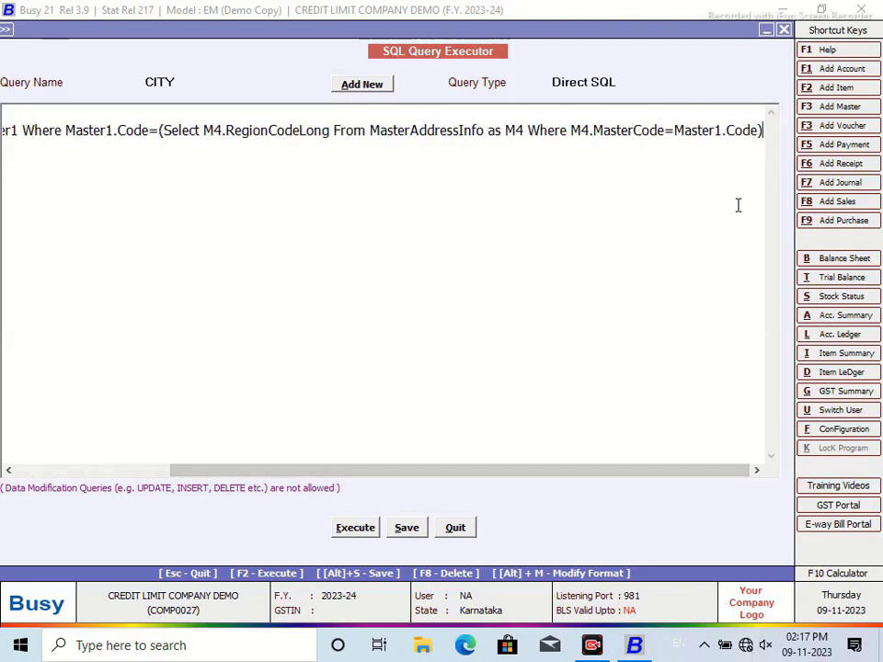
{"action": "type", "text": ")"}
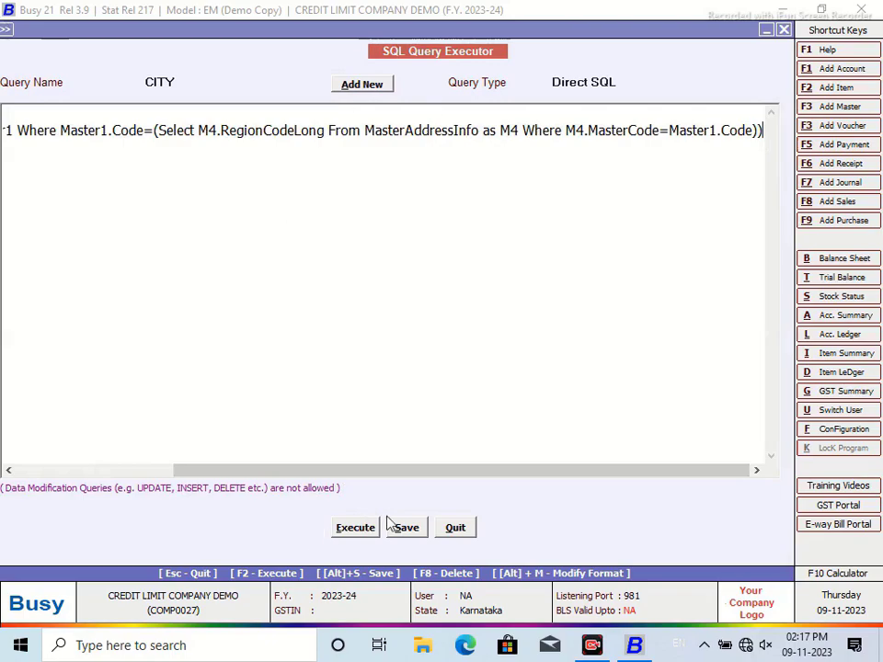
Step: Save and run the rewritten CITY query, which returns two blank Expr1000 rows
{"action": "left_click", "coordinate": [406, 528]}
{"action": "left_click", "coordinate": [561, 358]}
{"action": "left_click", "coordinate": [354, 530]}
{"action": "left_click", "coordinate": [543, 356]}
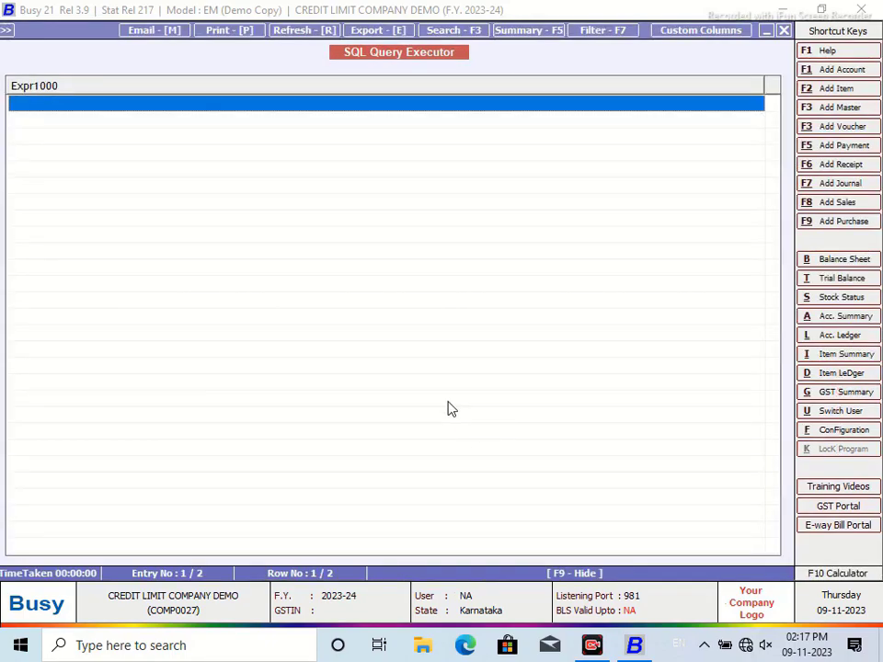
{"action": "left_click_drag", "start_coordinate": [767, 84], "coordinate": [184, 103]}
Step: Change the outer select column from Master1.Name to Help1.Namealias
{"action": "left_click", "coordinate": [783, 31]}
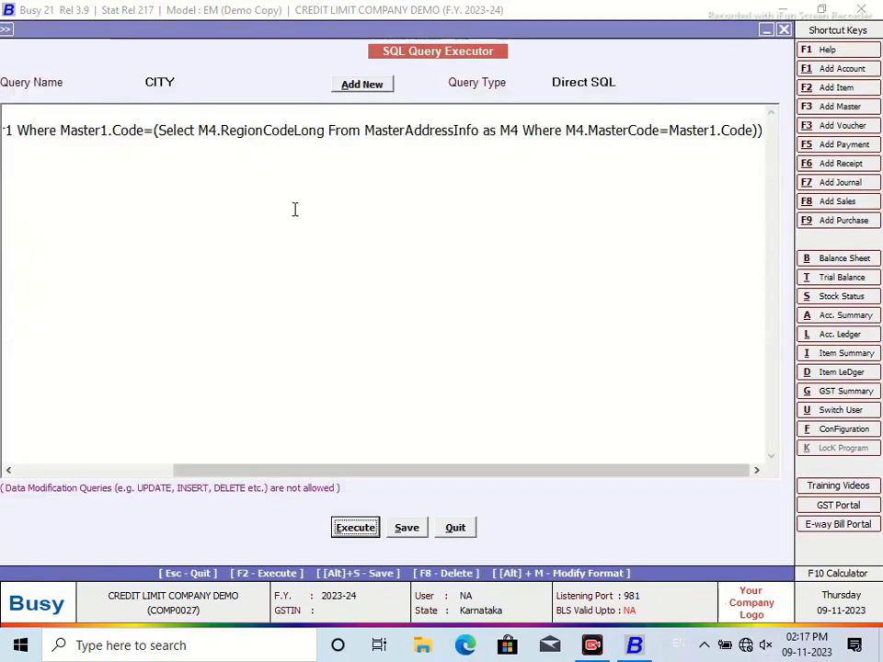
{"action": "left_click_drag", "start_coordinate": [203, 474], "coordinate": [7, 470]}
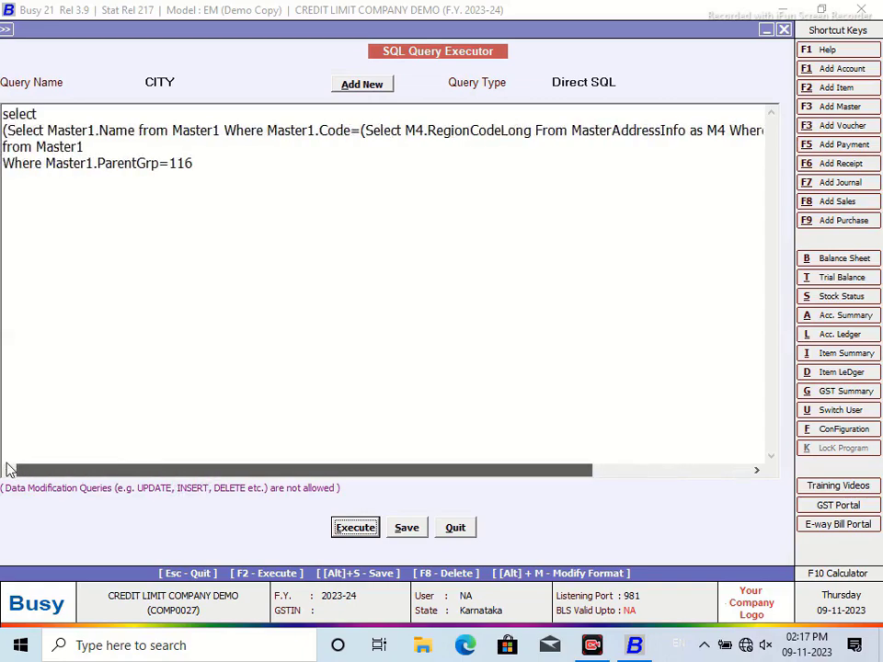
{"action": "left_click", "coordinate": [91, 129]}
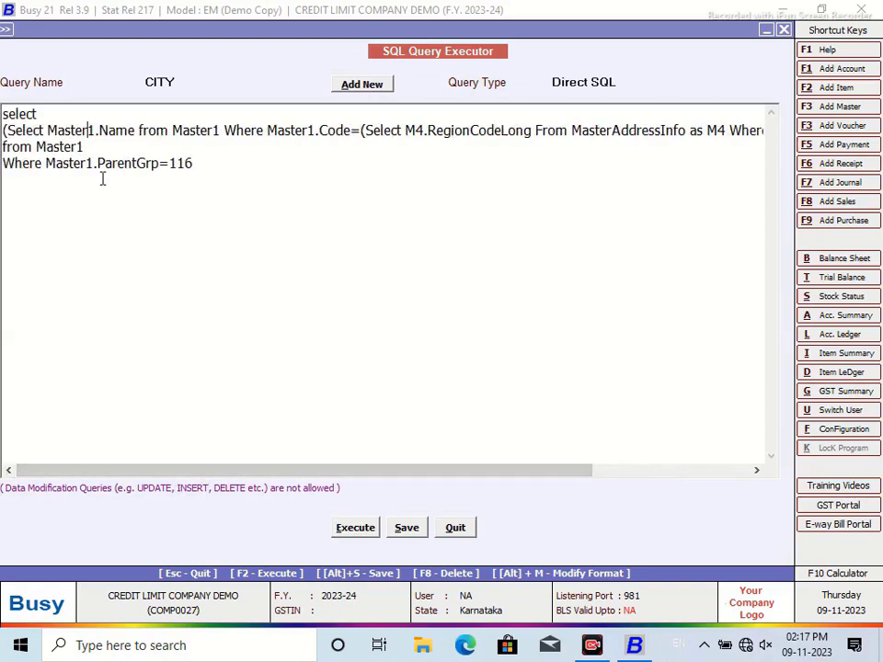
{"action": "key", "text": "BackSpace"}
{"action": "key", "text": "BackSpace"}
{"action": "key", "text": "BackSpace"}
{"action": "key", "text": "BackSpace"}
{"action": "key", "text": "BackSpace"}
{"action": "key", "text": "BackSpace"}
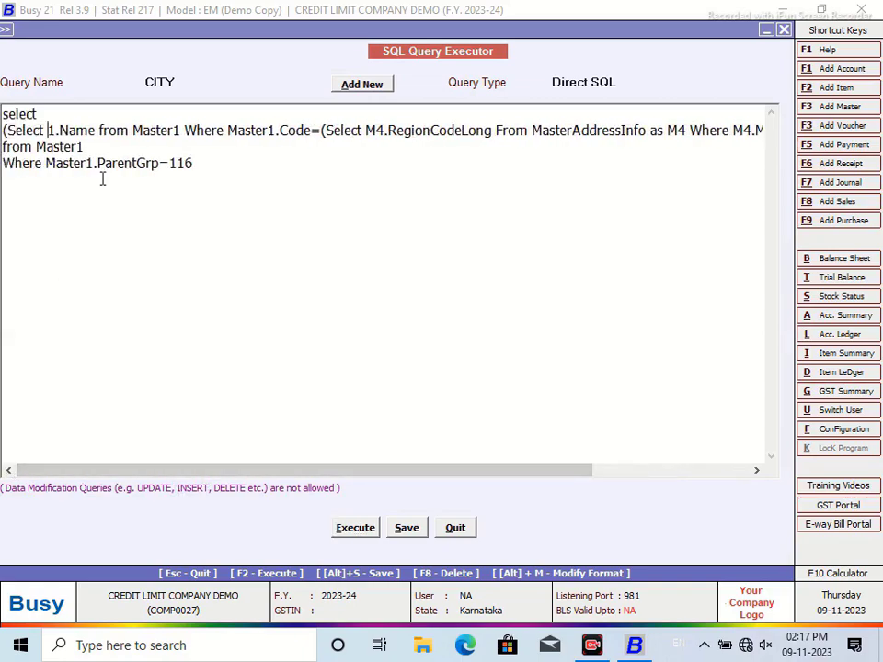
{"action": "type", "text": "Help"}
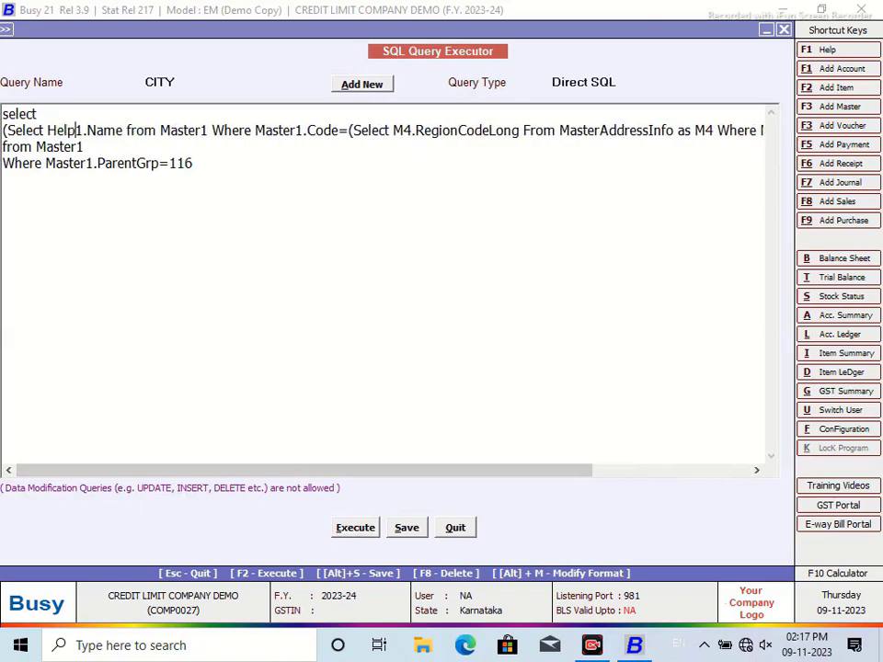
{"action": "left_click", "coordinate": [124, 129]}
{"action": "type", "text": "a"}
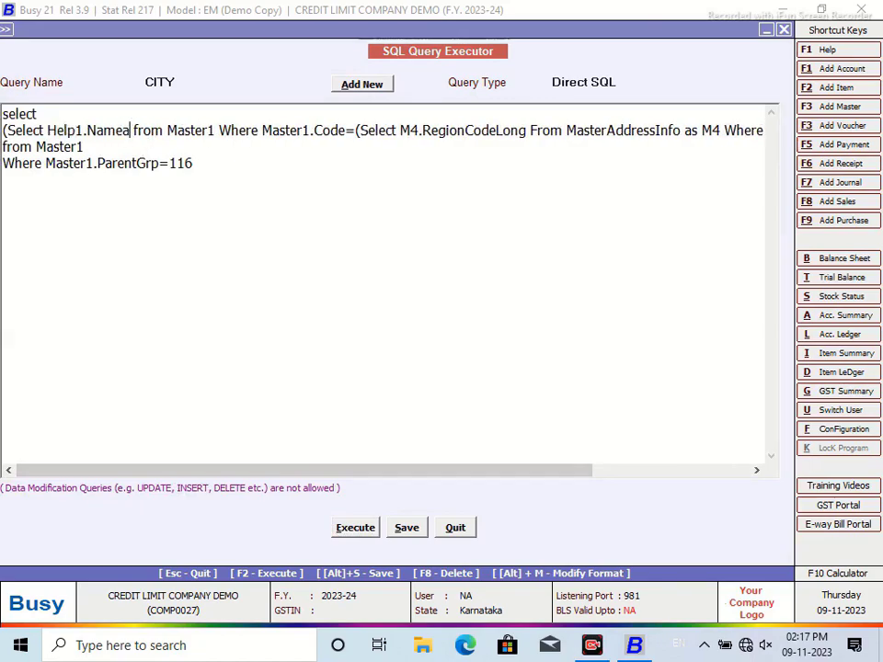
{"action": "type", "text": "lias"}
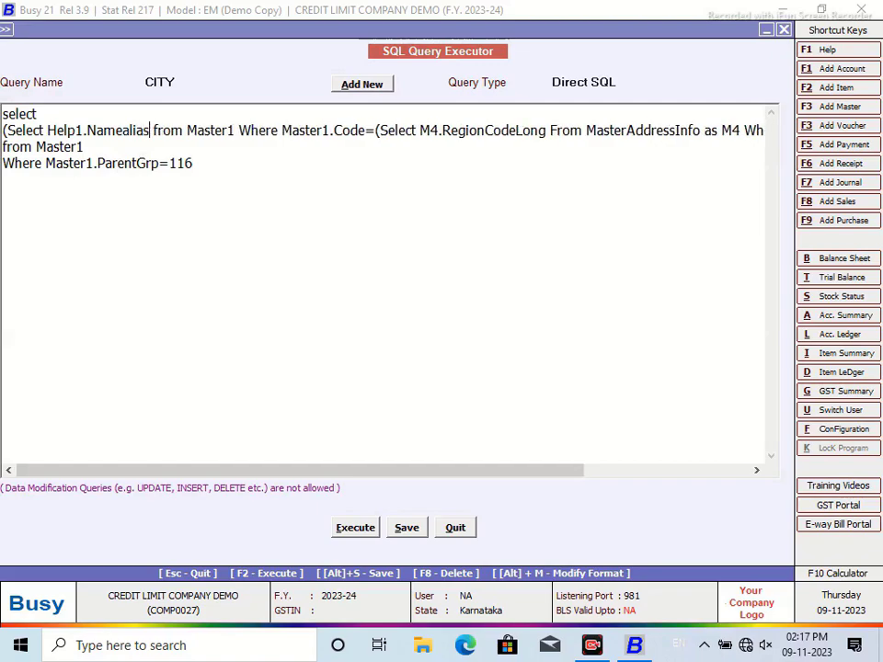
Step: Replace Master1 with Help1 in the from clause and in the Master1.Code reference
{"action": "left_click", "coordinate": [231, 135]}
{"action": "key", "text": "BackSpace"}
{"action": "key", "text": "BackSpace"}
{"action": "key", "text": "BackSpace"}
{"action": "key", "text": "BackSpace"}
{"action": "key", "text": "BackSpace"}
{"action": "key", "text": "BackSpace"}
{"action": "type", "text": "Gek"}
{"action": "key", "text": "BackSpace"}
{"action": "key", "text": "BackSpace"}
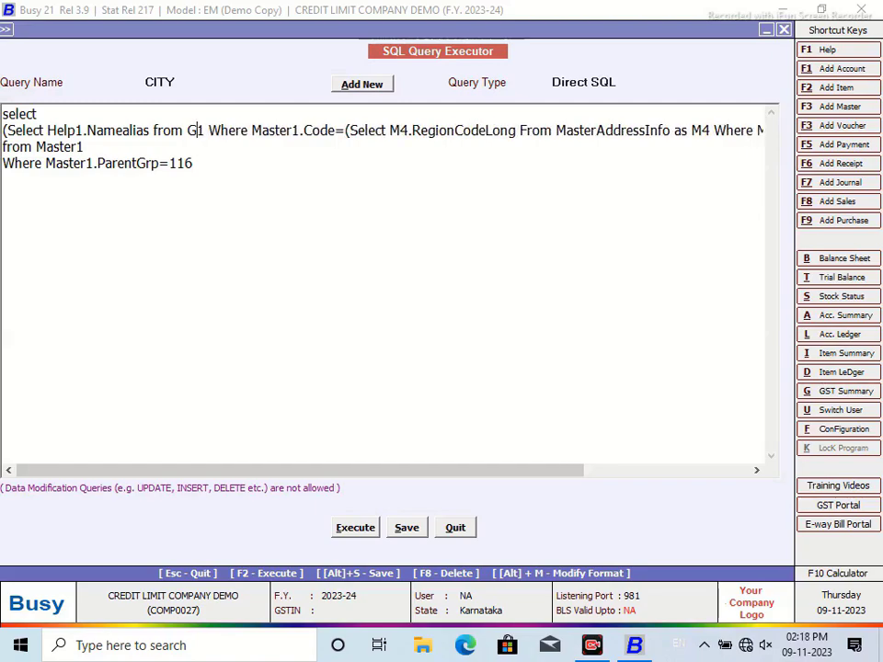
{"action": "key", "text": "BackSpace"}
{"action": "type", "text": "Help"}
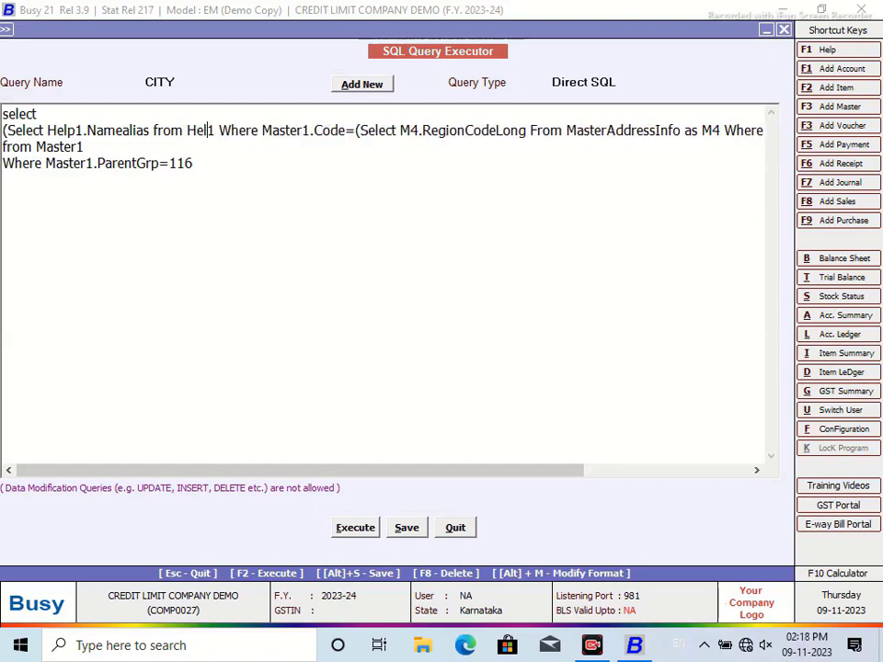
{"action": "left_click", "coordinate": [317, 131]}
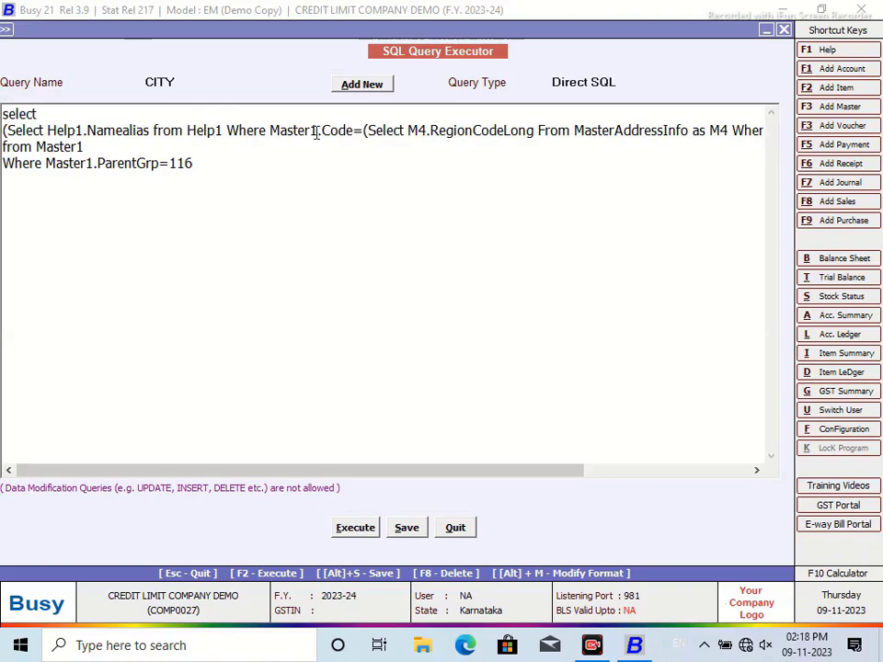
{"action": "key", "text": "BackSpace"}
{"action": "key", "text": "BackSpace"}
{"action": "key", "text": "BackSpace"}
{"action": "key", "text": "BackSpace"}
{"action": "key", "text": "BackSpace"}
{"action": "key", "text": "BackSpace"}
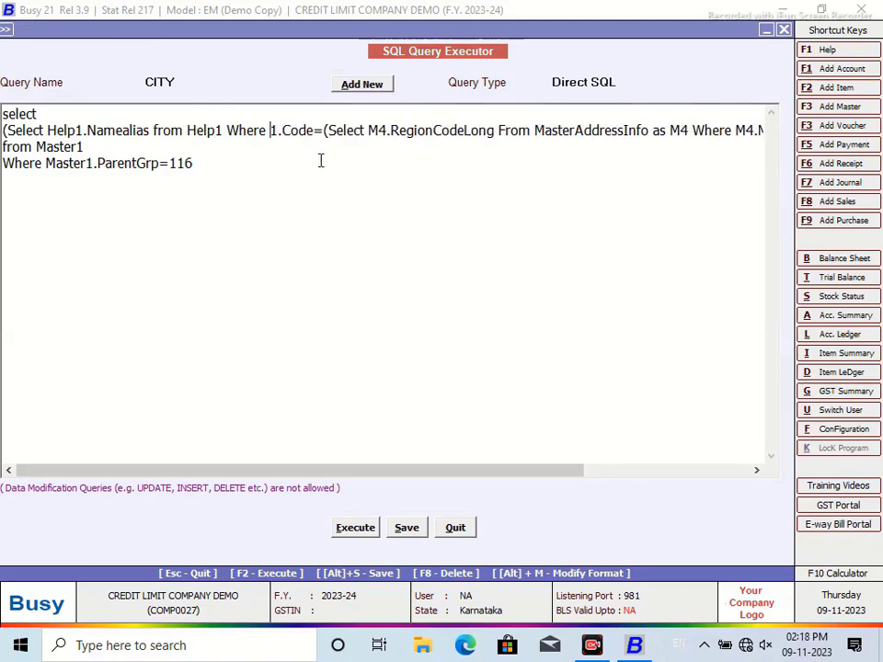
{"action": "type", "text": "Help"}
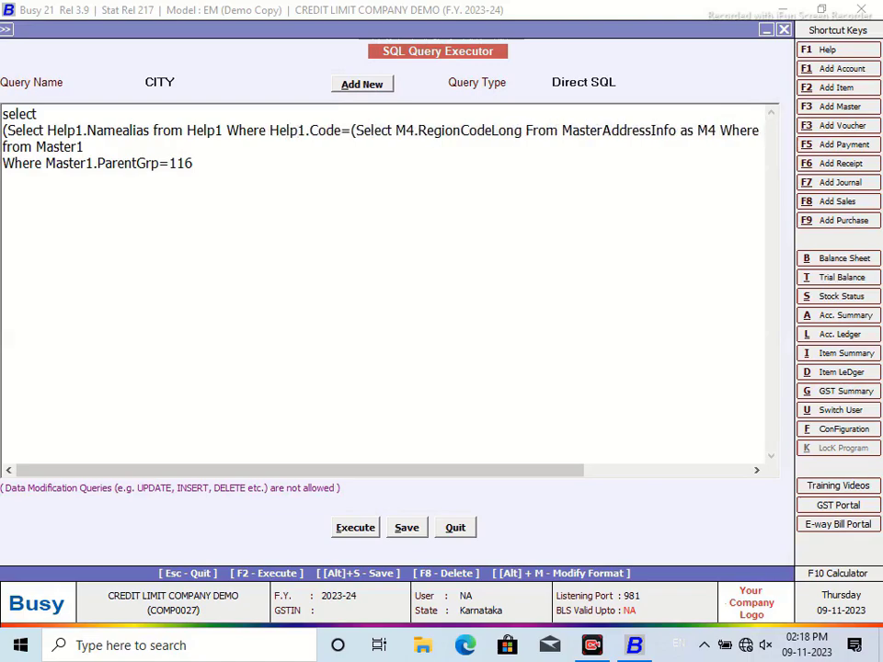
Step: Run the corrected CITY query, which returns two ---Others--- rows, then save it and quit
{"action": "left_click", "coordinate": [372, 535]}
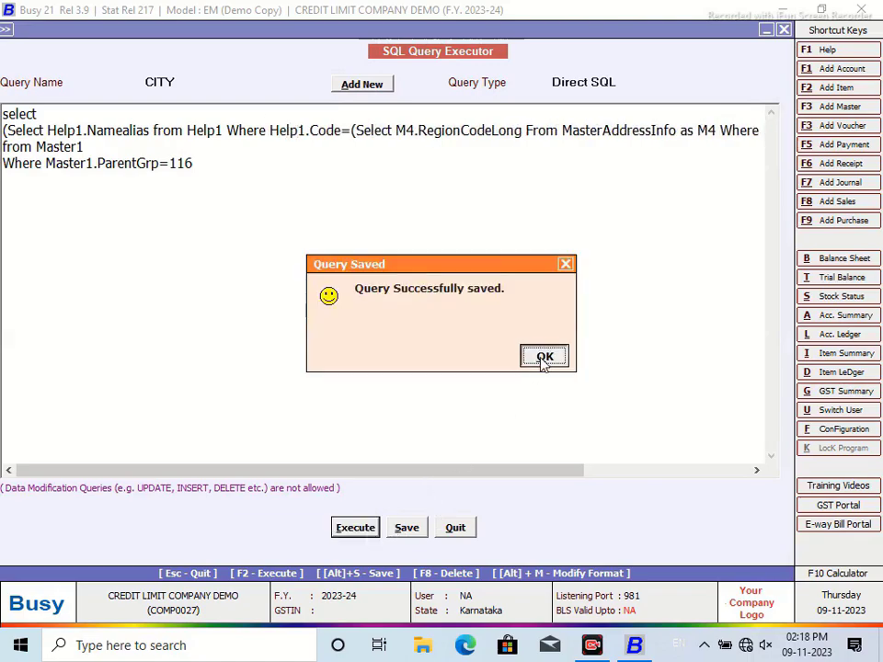
{"action": "left_click", "coordinate": [544, 357]}
{"action": "left_click_drag", "start_coordinate": [188, 84], "coordinate": [154, 114]}
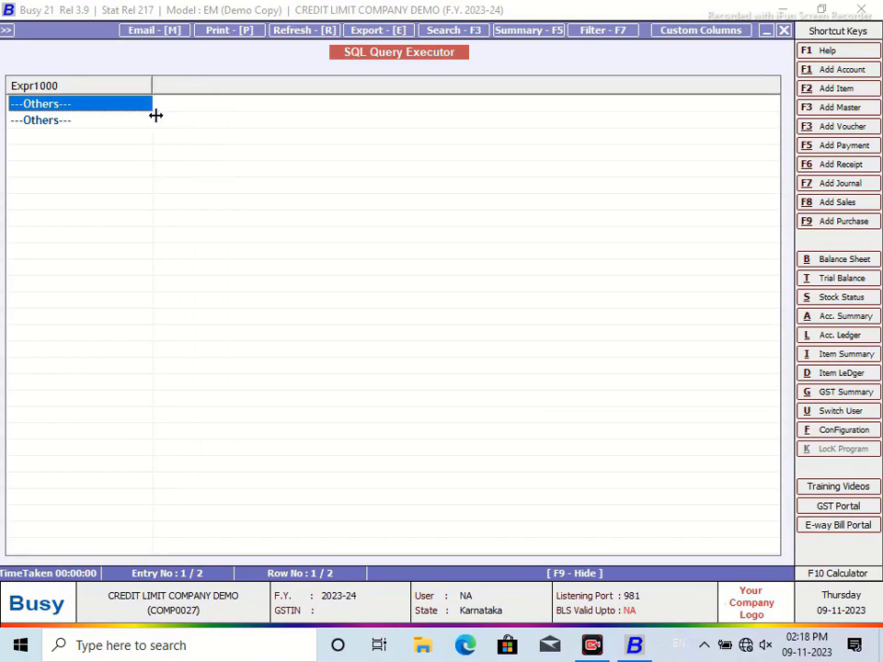
{"action": "left_click", "coordinate": [783, 30]}
{"action": "left_click", "coordinate": [406, 528]}
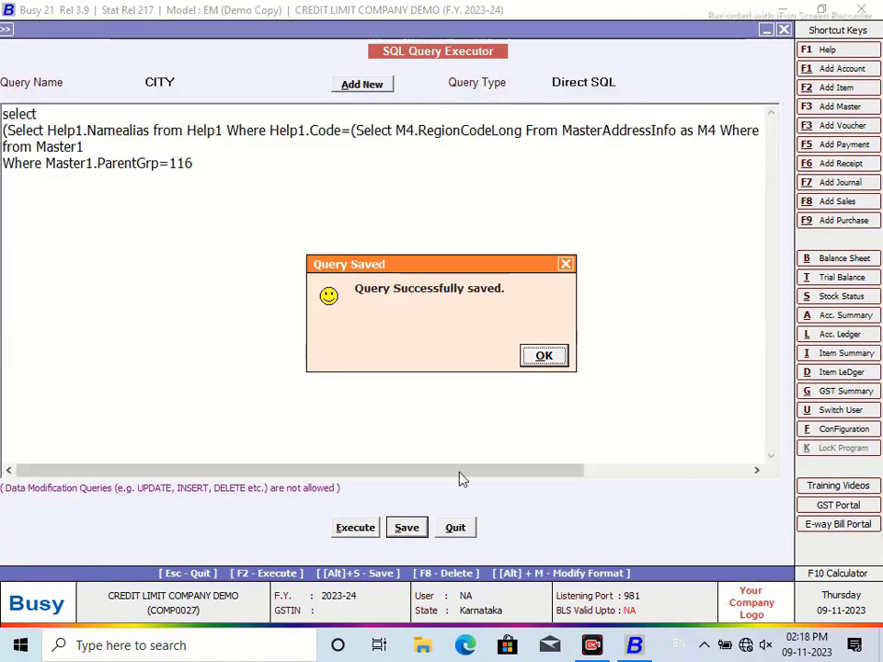
{"action": "left_click", "coordinate": [544, 356]}
{"action": "left_click", "coordinate": [458, 530]}
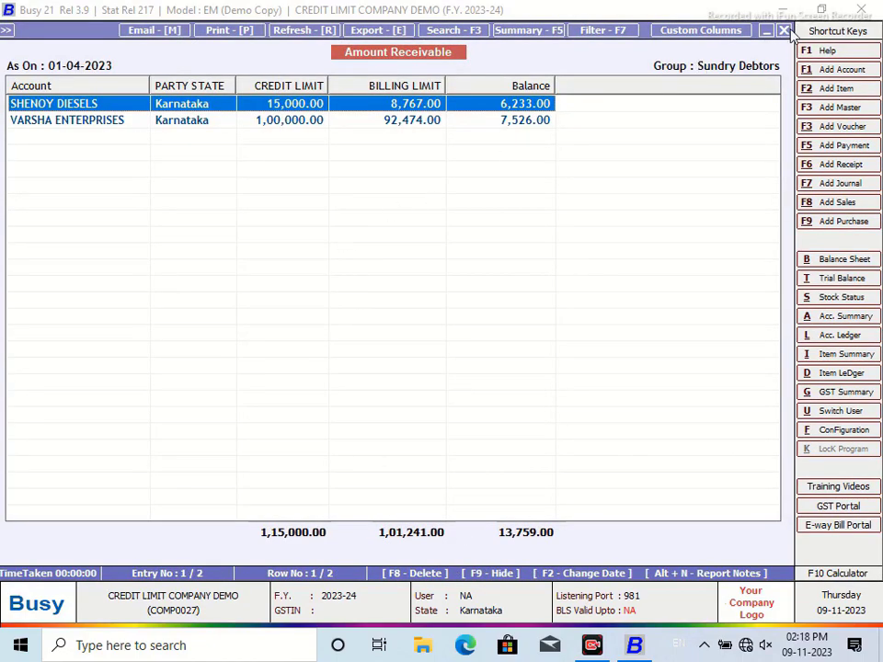
Step: Back out of the Add Master list and the blank Add Account form, then reopen the SQL Query Executor with Ctrl+Q
{"action": "left_click", "coordinate": [851, 108]}
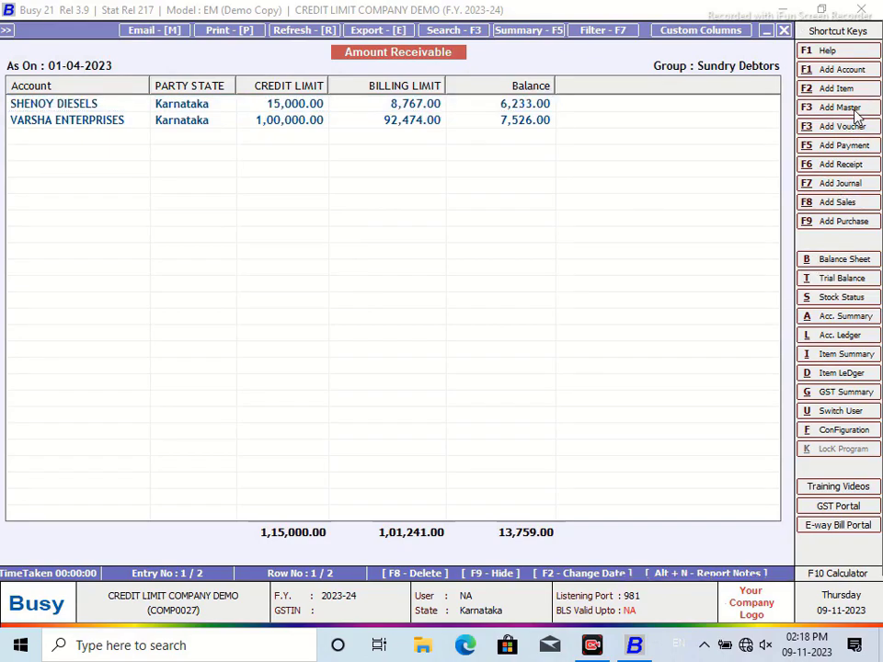
{"action": "left_click", "coordinate": [114, 307]}
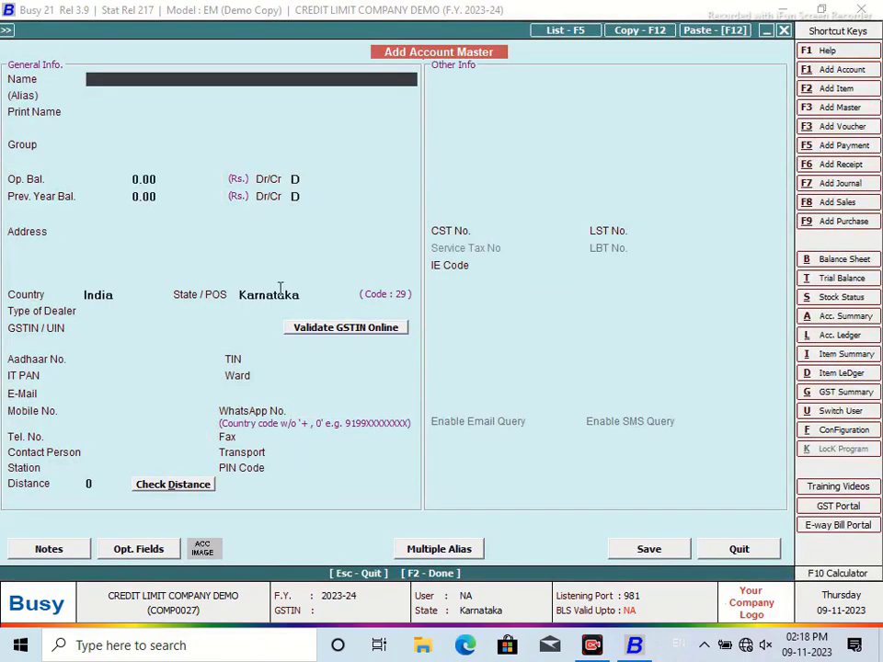
{"action": "key", "text": "Return"}
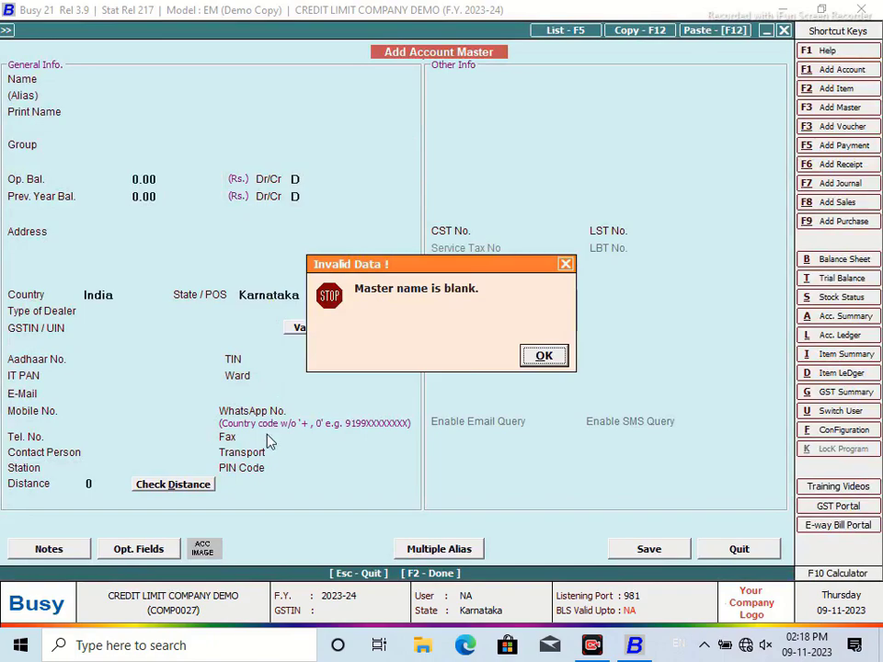
{"action": "left_click", "coordinate": [526, 362]}
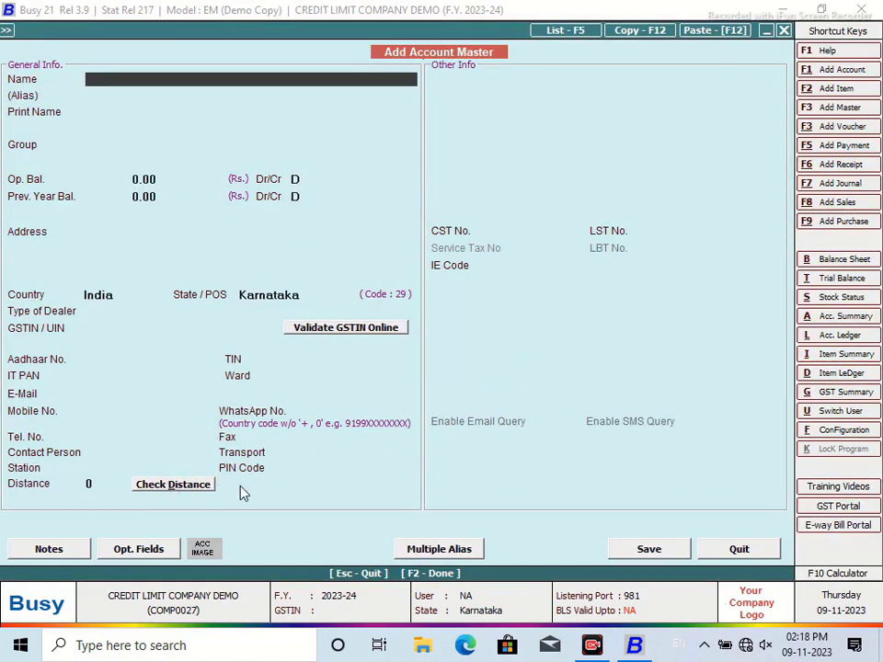
{"action": "left_click", "coordinate": [733, 552]}
{"action": "key", "text": "ctrl+q"}
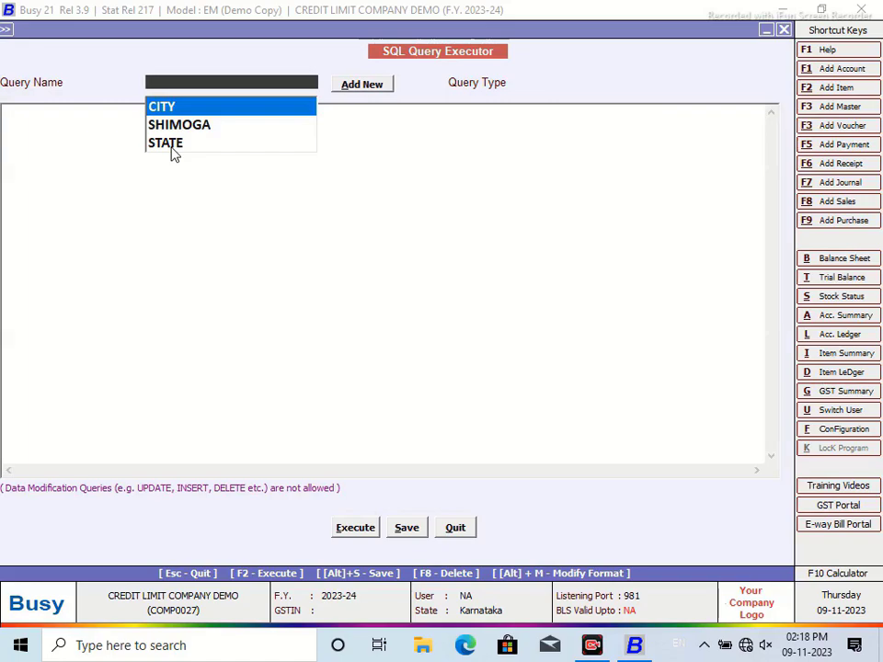
Step: Add an ascending custom index on MasterAddressInfo.Station and close Custom Indexing
{"action": "key", "text": "ctrl+i"}
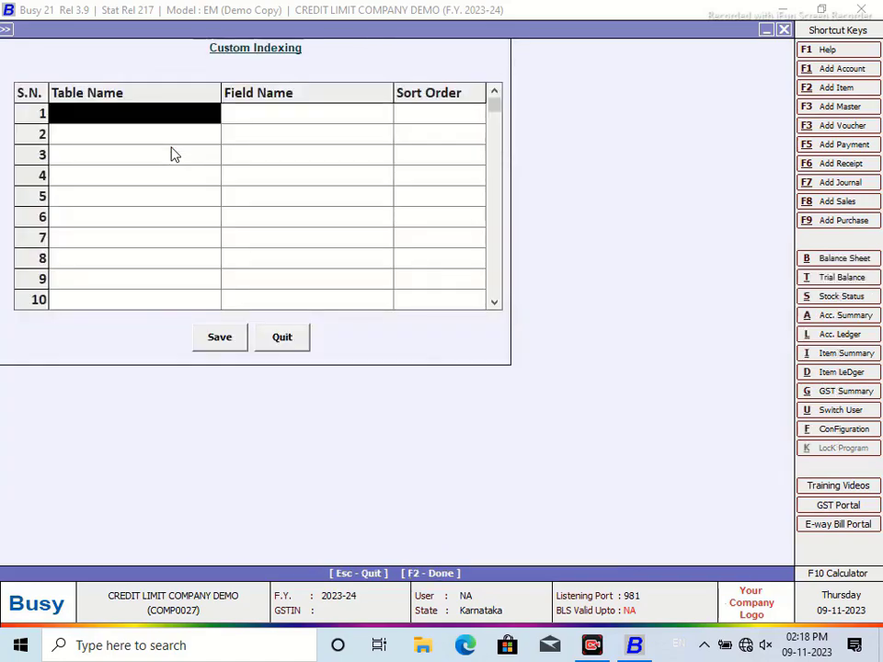
{"action": "type", "text": "m"}
{"action": "left_click", "coordinate": [213, 227]}
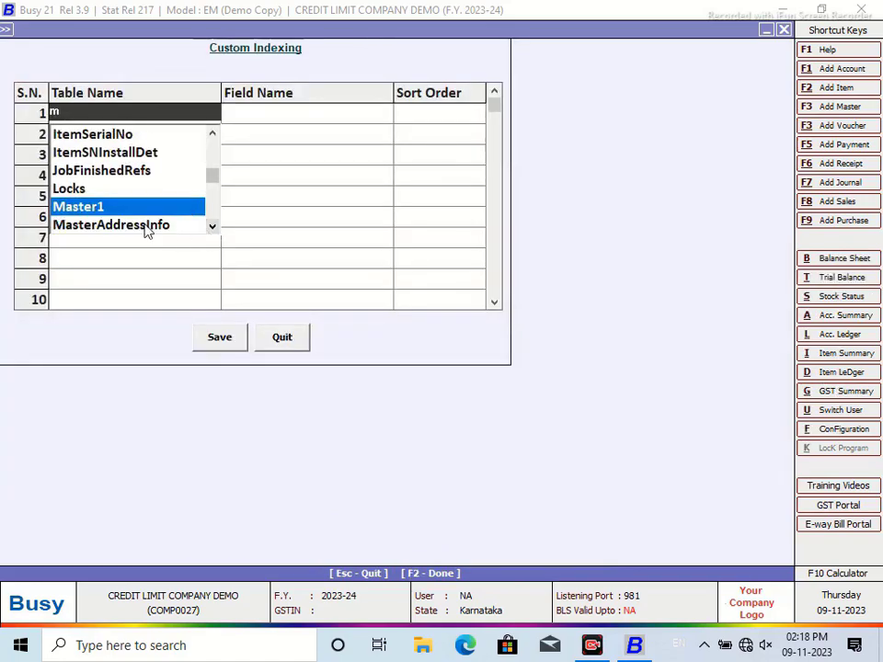
{"action": "left_click", "coordinate": [145, 227]}
{"action": "left_click", "coordinate": [299, 115]}
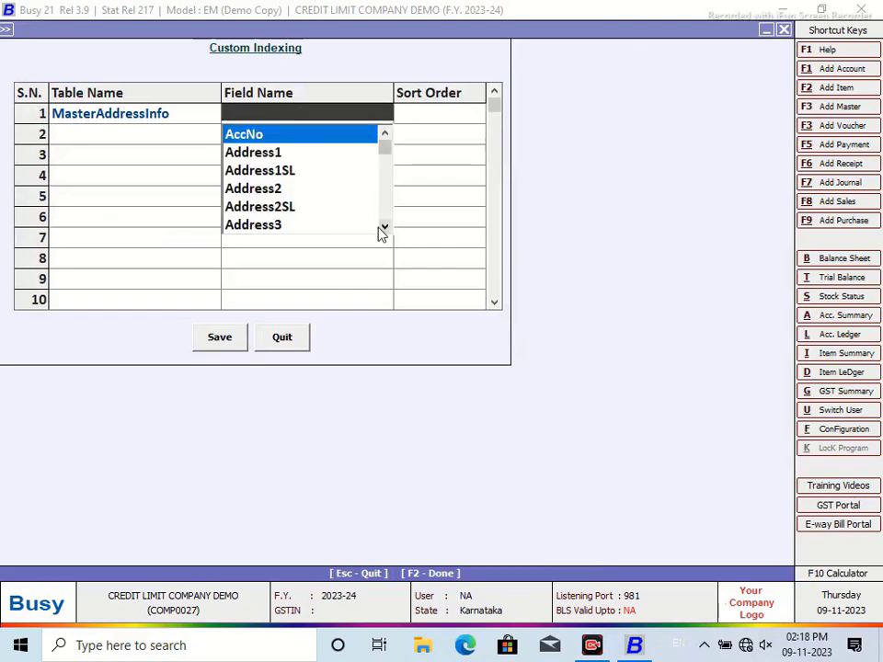
{"action": "type", "text": "s"}
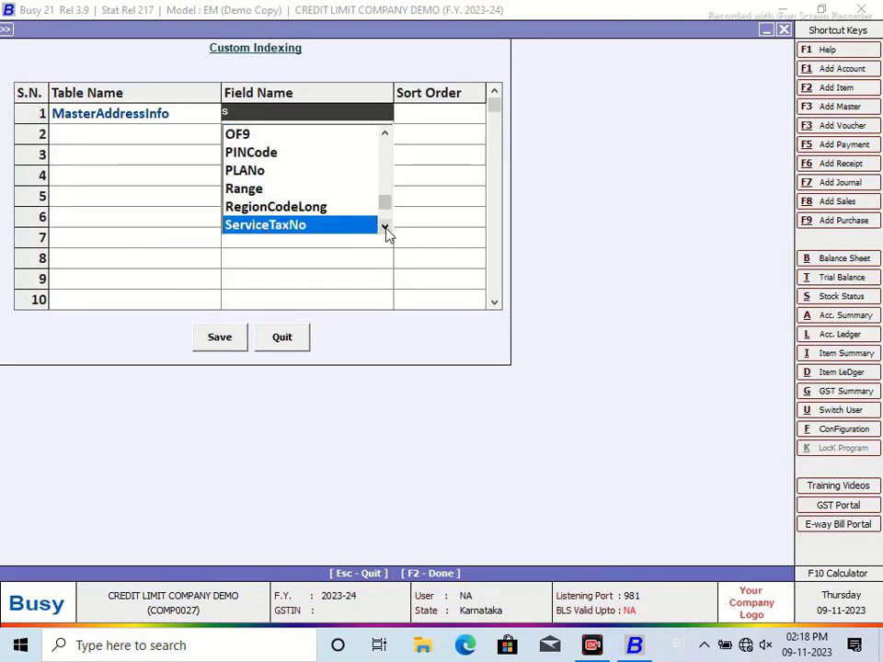
{"action": "left_click", "coordinate": [384, 229]}
{"action": "left_click", "coordinate": [384, 230]}
{"action": "left_click", "coordinate": [246, 207]}
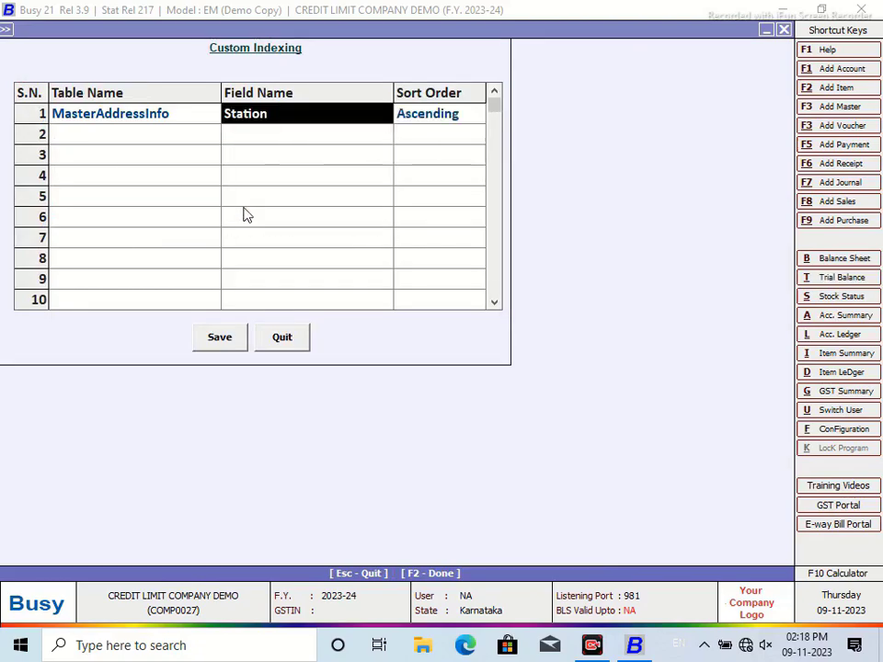
{"action": "left_click", "coordinate": [273, 339]}
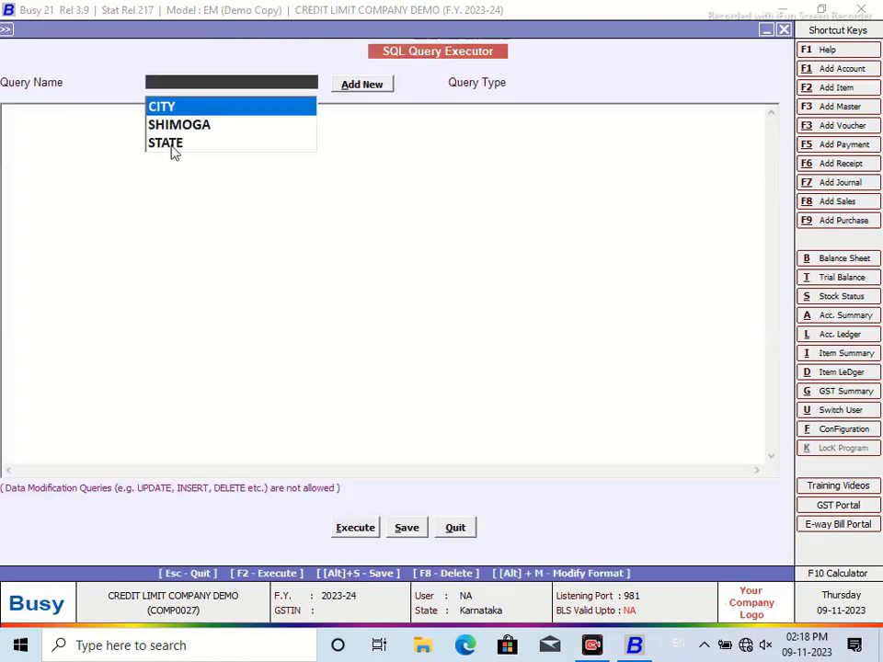
Step: Load the CITY query, replace RegionCodeLong with Station, and save it
{"action": "left_click", "coordinate": [159, 108]}
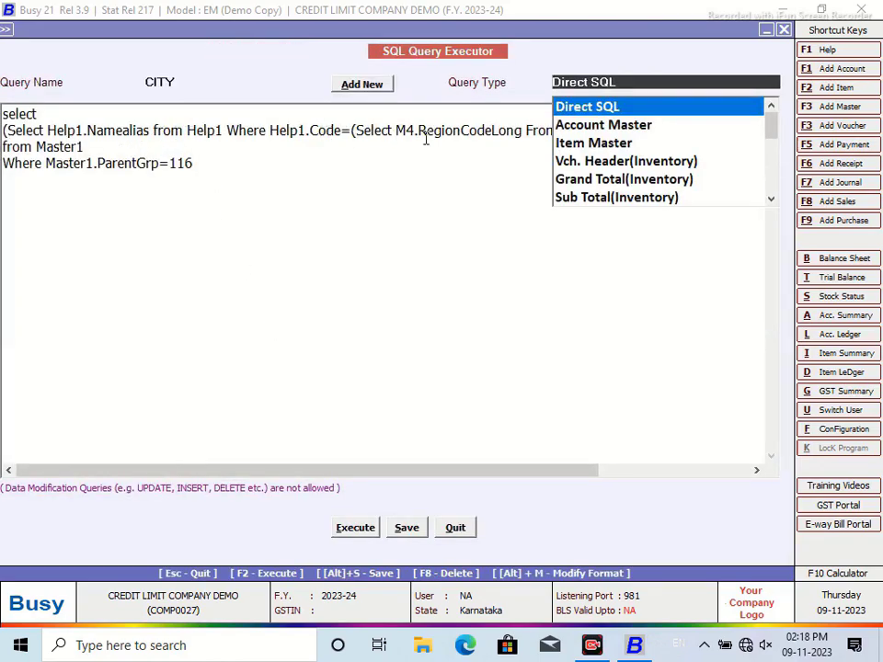
{"action": "key", "text": "Return"}
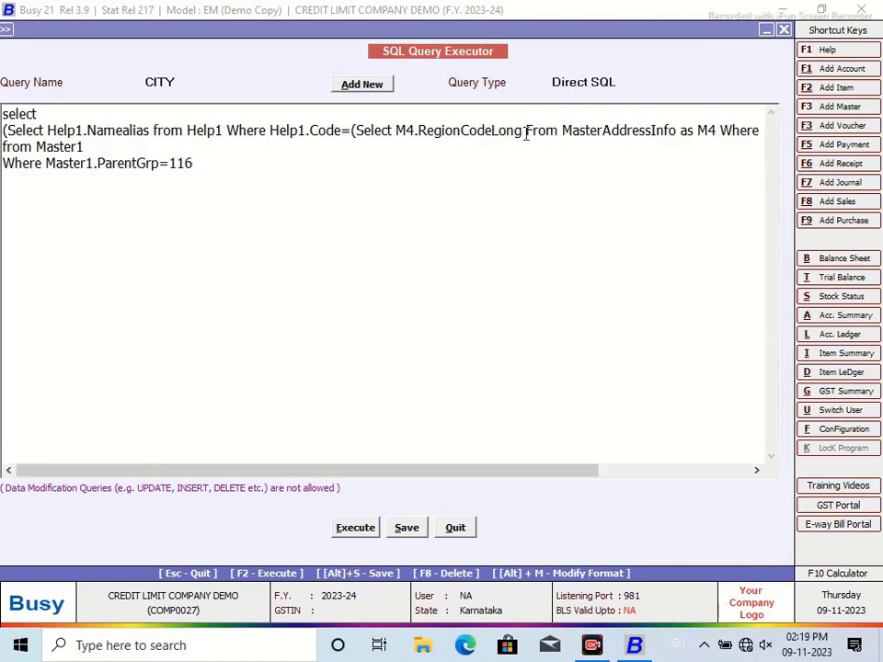
{"action": "left_click", "coordinate": [522, 129]}
{"action": "key", "text": "BackSpace"}
{"action": "key", "text": "BackSpace"}
{"action": "key", "text": "BackSpace"}
{"action": "key", "text": "BackSpace"}
{"action": "key", "text": "BackSpace"}
{"action": "key", "text": "BackSpace"}
{"action": "key", "text": "BackSpace"}
{"action": "key", "text": "BackSpace"}
{"action": "key", "text": "BackSpace"}
{"action": "key", "text": "BackSpace"}
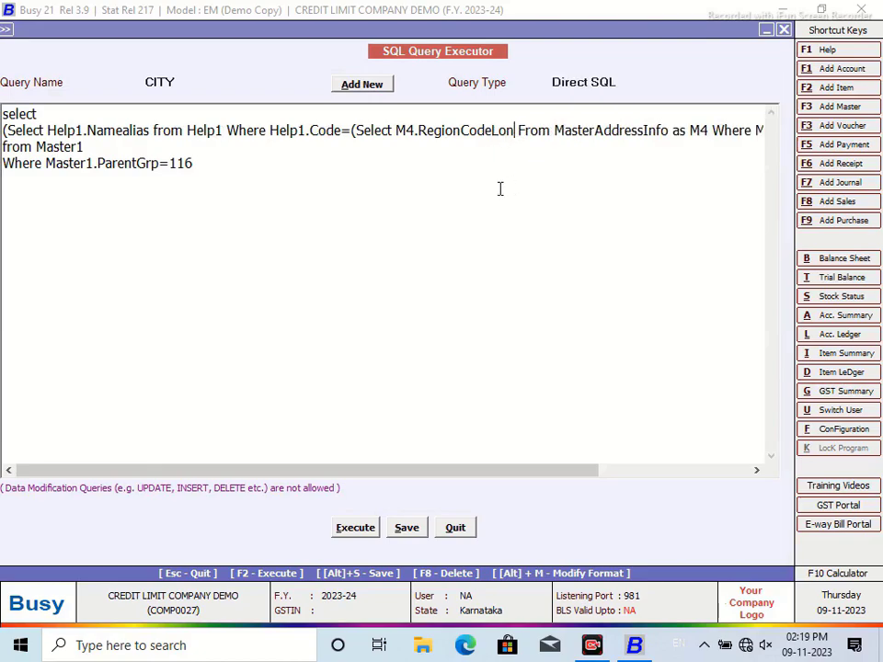
{"action": "key", "text": "BackSpace"}
{"action": "key", "text": "BackSpace"}
{"action": "key", "text": "BackSpace"}
{"action": "key", "text": "BackSpace"}
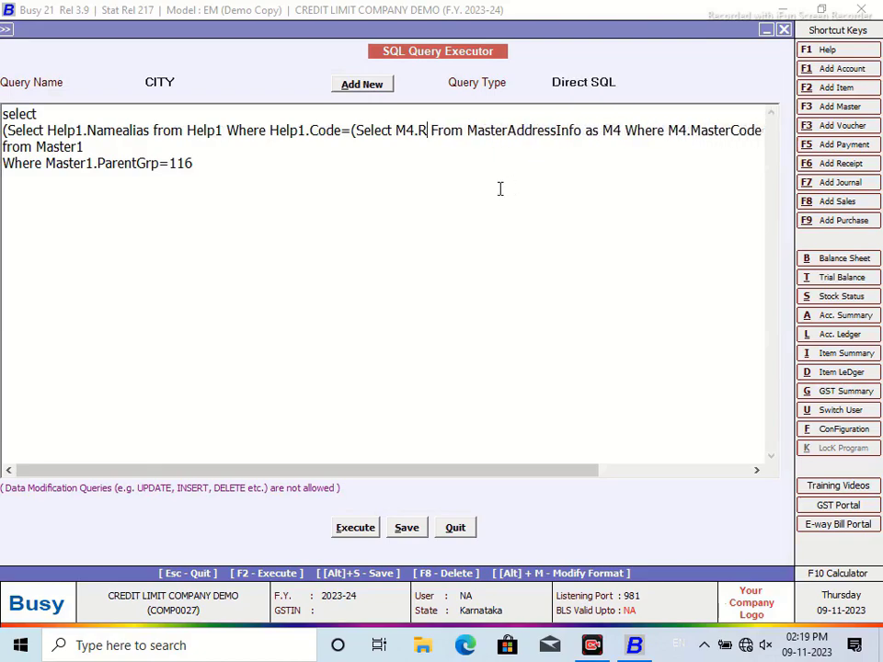
{"action": "type", "text": "Stati"}
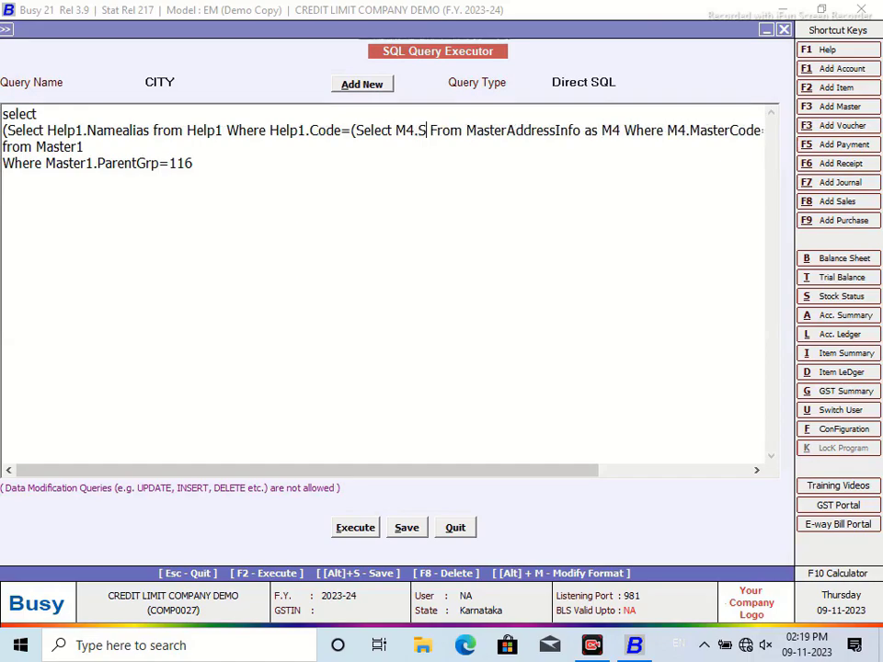
{"action": "type", "text": "on"}
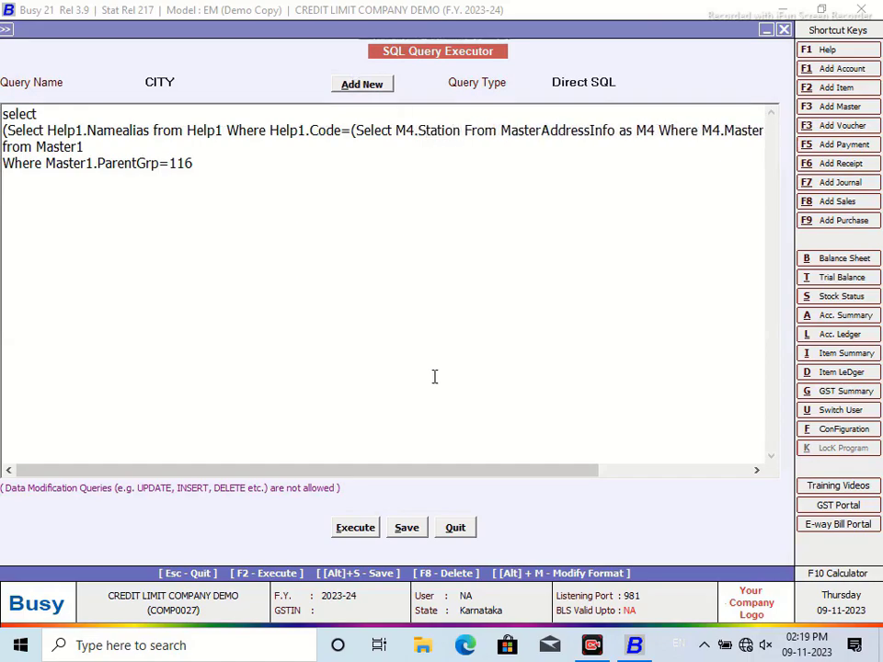
{"action": "left_click", "coordinate": [406, 527]}
{"action": "left_click", "coordinate": [542, 357]}
Step: Run the CITY query twice, dismissing the data type mismatch error each time
{"action": "left_click", "coordinate": [355, 527]}
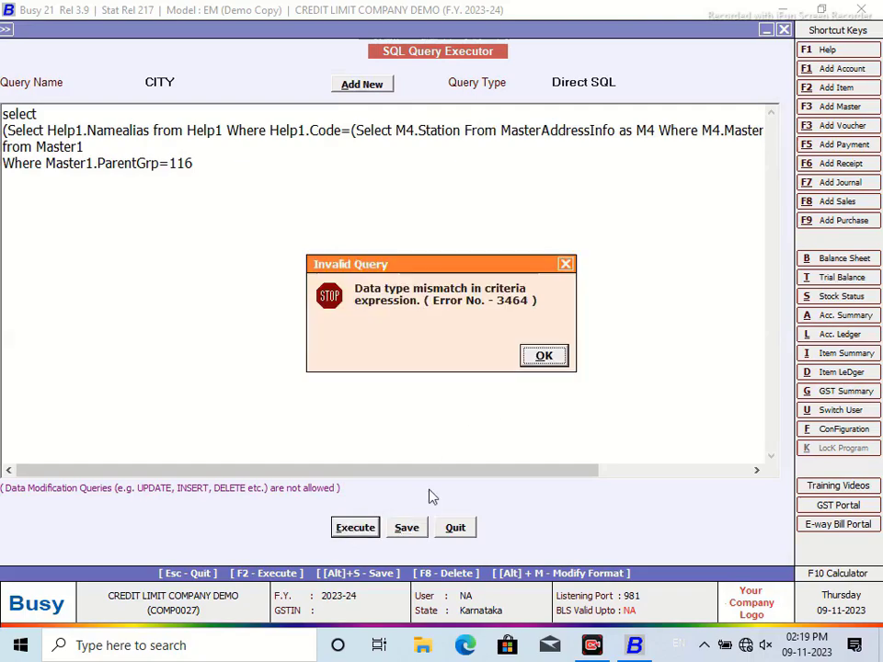
{"action": "left_click", "coordinate": [549, 356]}
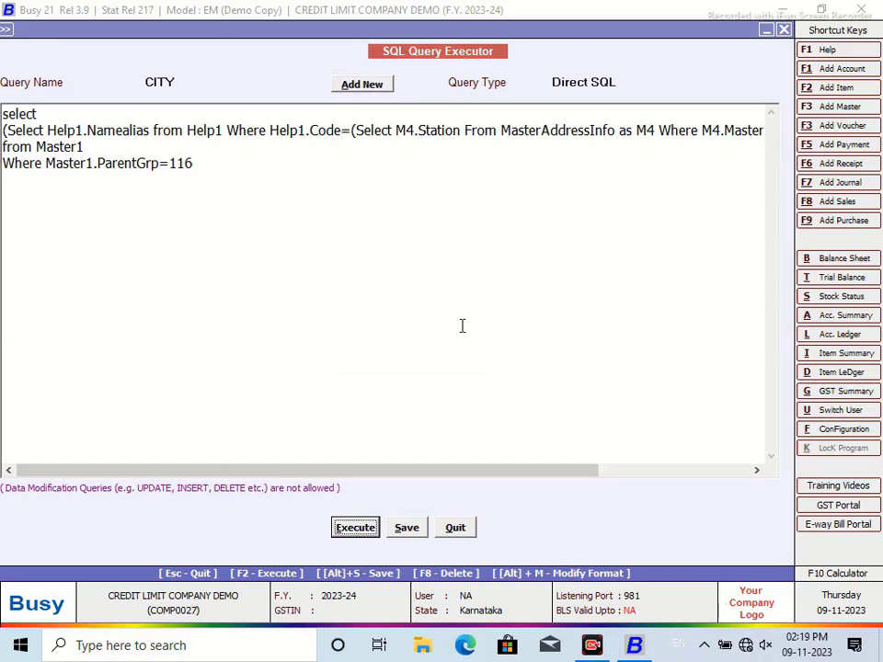
{"action": "left_click", "coordinate": [356, 526]}
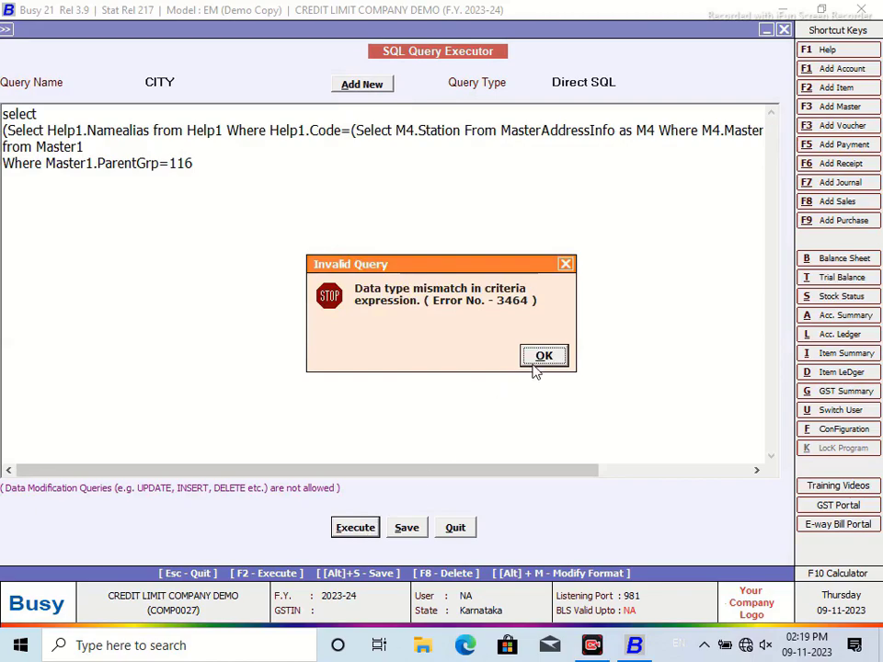
{"action": "left_click", "coordinate": [528, 362]}
Step: Cut the Where Master1.ParentGrp=116 line and run the query again
{"action": "left_click", "coordinate": [204, 161]}
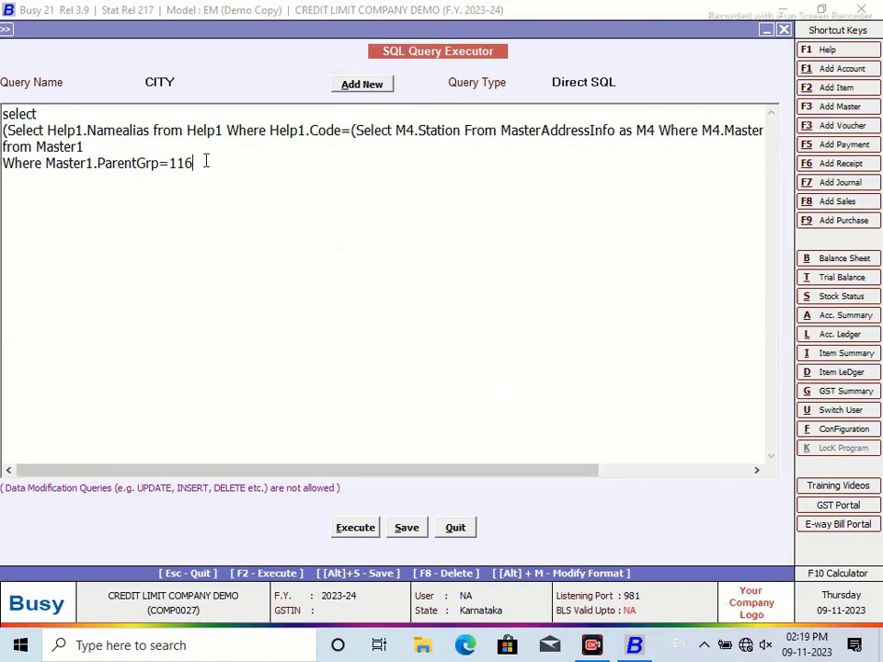
{"action": "key", "text": "shift+Home"}
{"action": "right_click", "coordinate": [38, 177]}
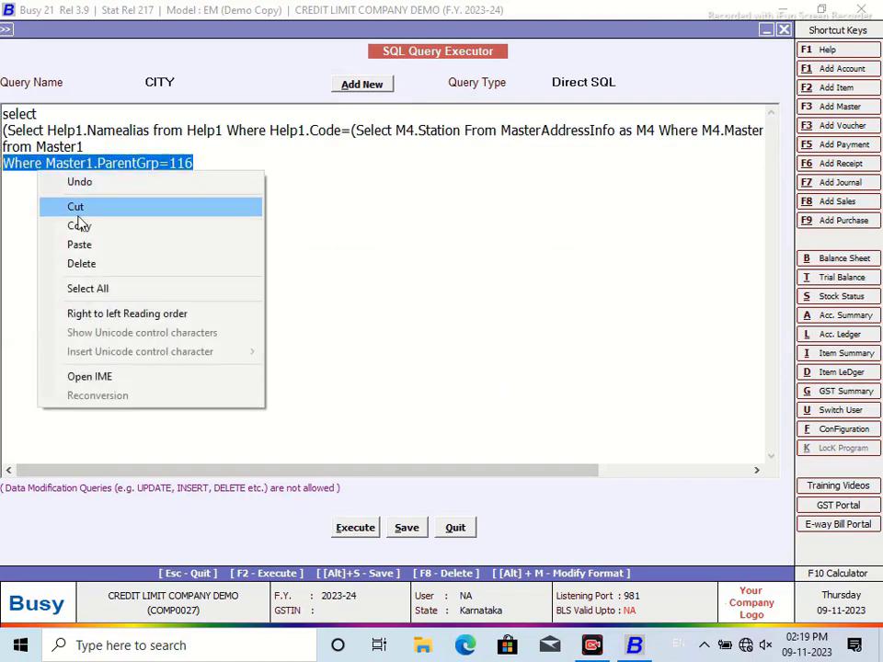
{"action": "left_click", "coordinate": [77, 210]}
{"action": "left_click", "coordinate": [354, 530]}
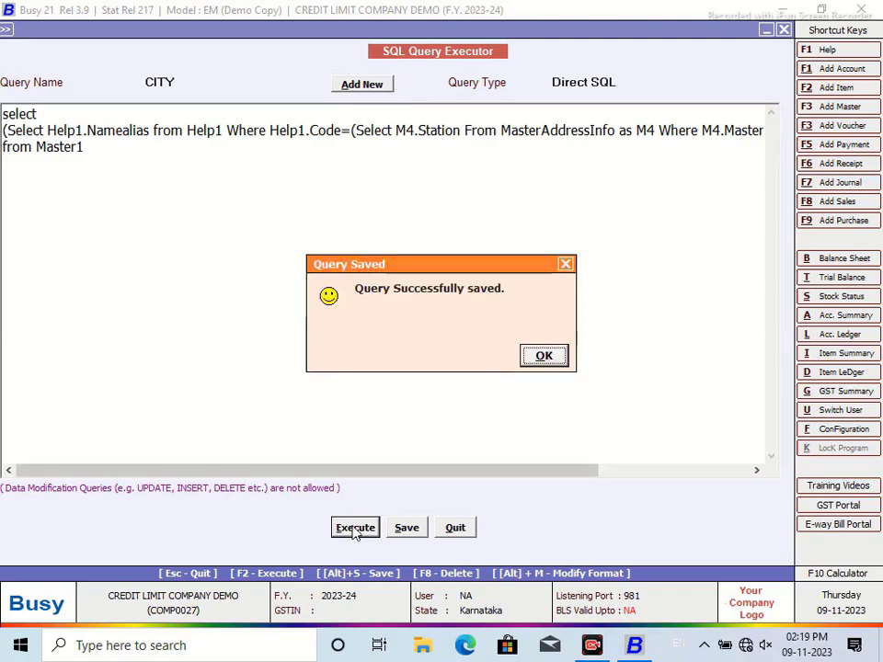
{"action": "left_click", "coordinate": [555, 361]}
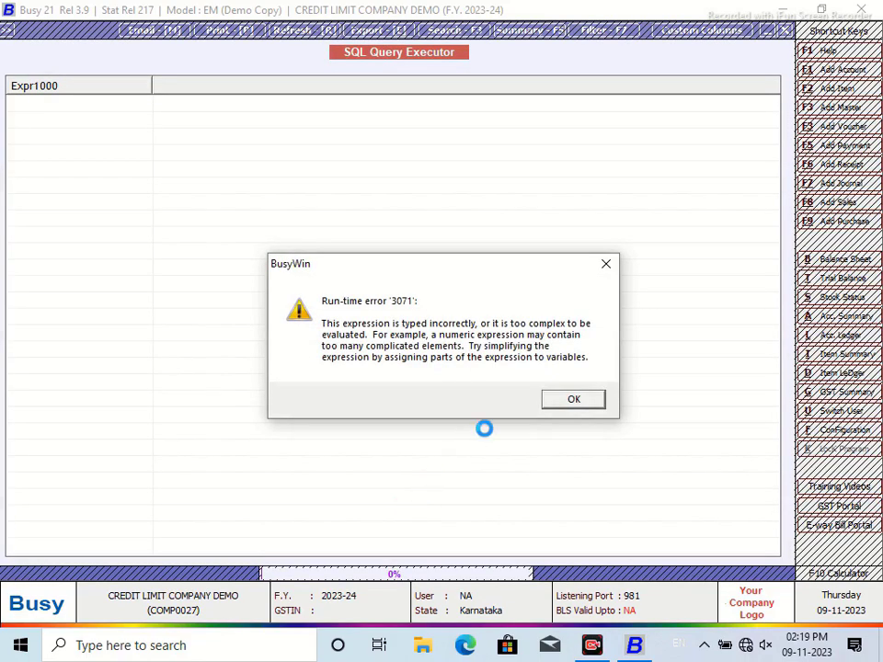
Step: Create a new query named CITY: Select Master1.Code, Name from Master1 Where Master1.ParentGrp=116
{"action": "left_click", "coordinate": [564, 398]}
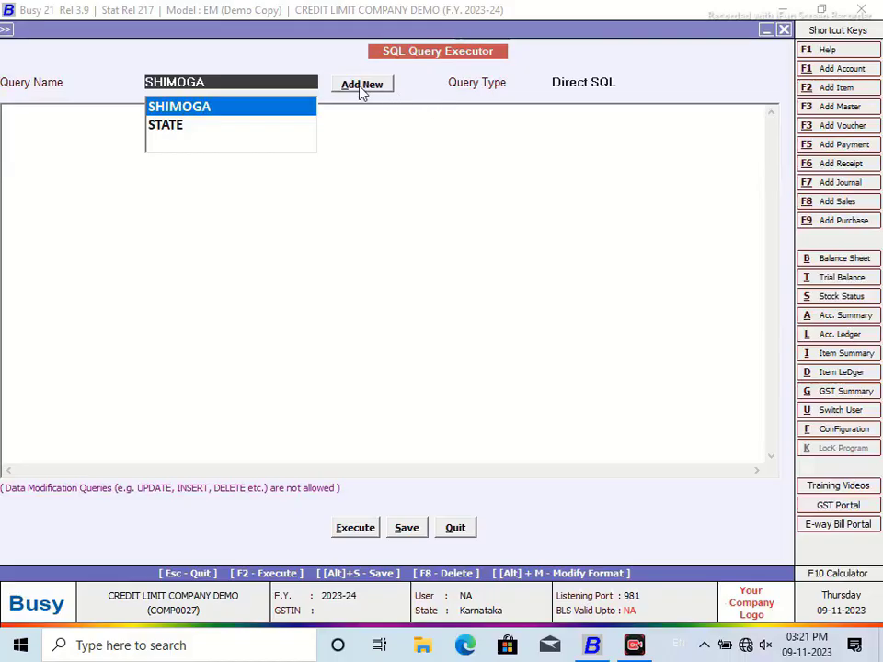
{"action": "left_click", "coordinate": [360, 88]}
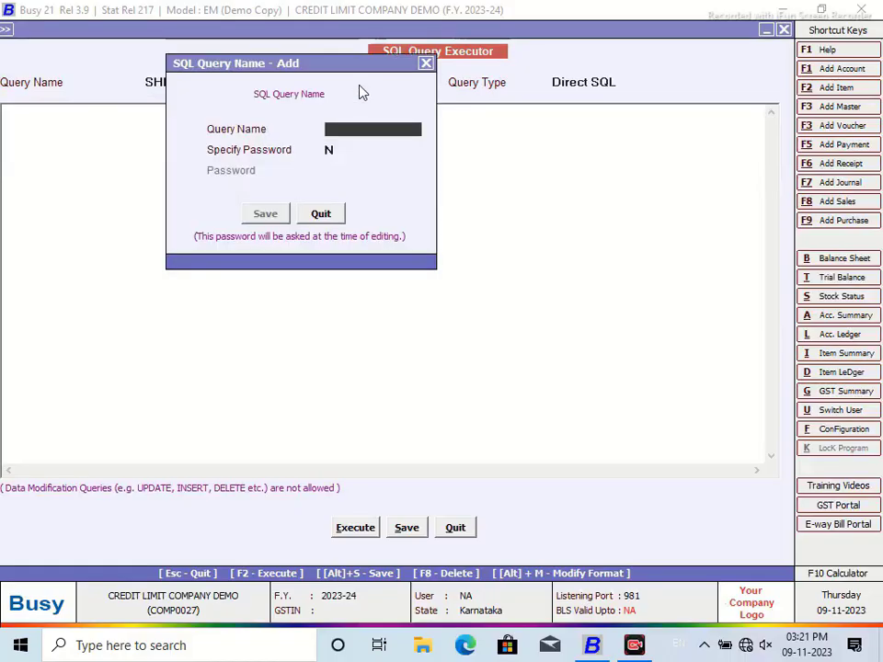
{"action": "type", "text": "CITY"}
{"action": "left_click", "coordinate": [269, 214]}
{"action": "type", "text": "S"}
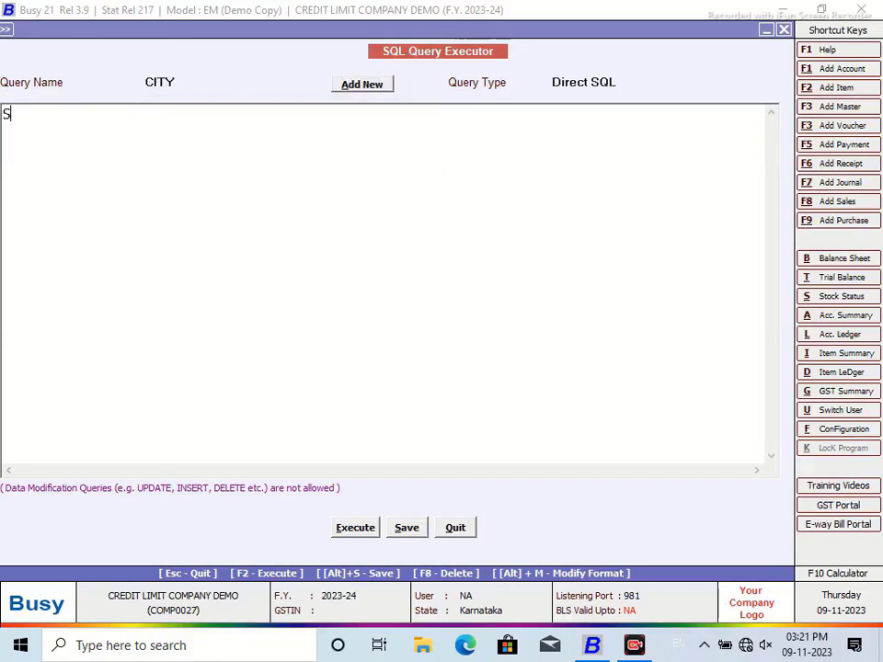
{"action": "type", "text": "elect "}
{"action": "type", "text": "Master1"}
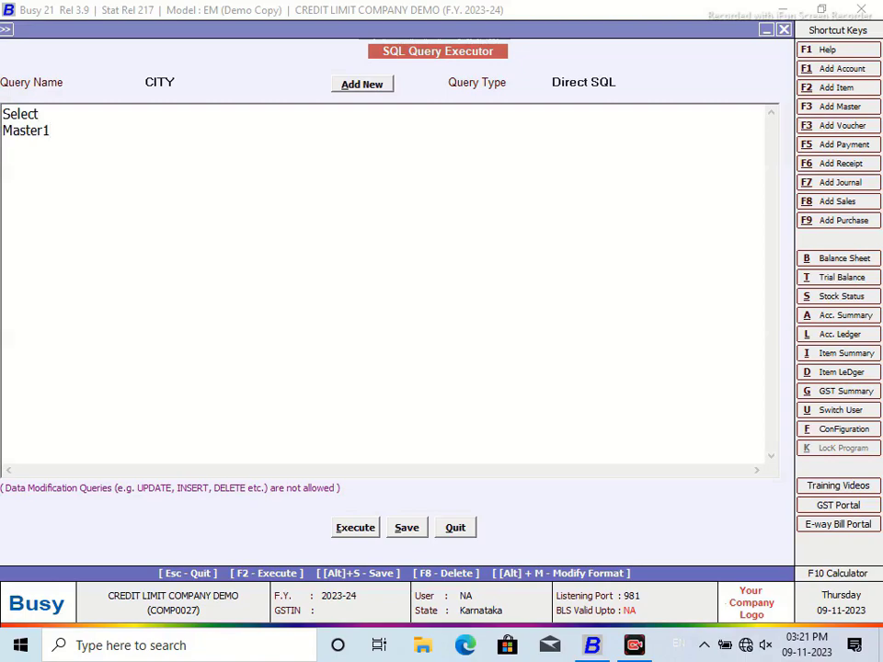
{"action": "type", "text": ".Code from Mastger"}
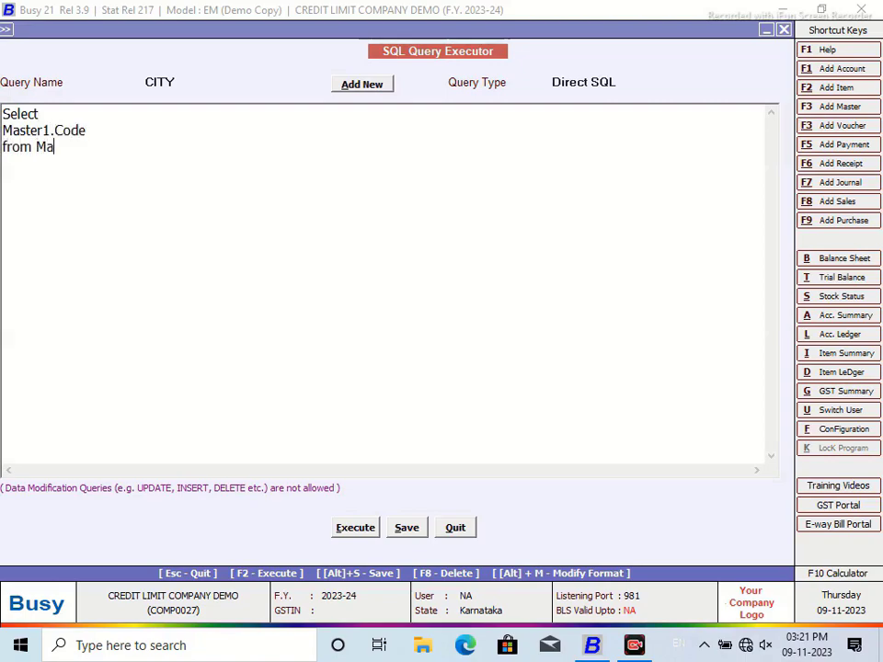
{"action": "key", "text": "BackSpace"}
{"action": "key", "text": "BackSpace"}
{"action": "type", "text": "er1"}
{"action": "key", "text": "Return"}
{"action": "type", "text": "Where Master"}
{"action": "type", "text": "P"}
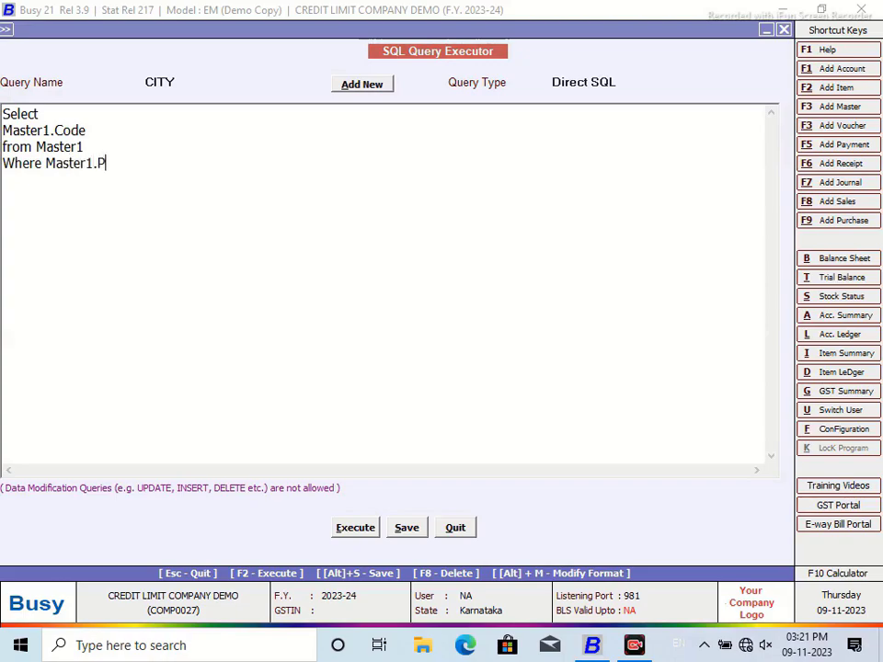
{"action": "type", "text": "arentGrp"}
{"action": "type", "text": "=116"}
{"action": "type", "text": "Name"}
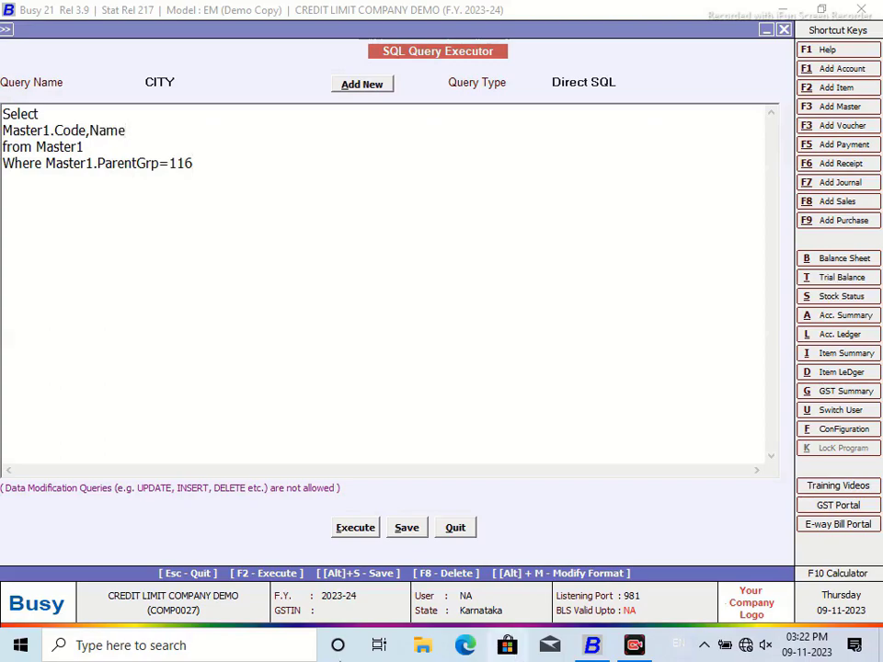
Step: Run it, then remove the Name column so only codes 1289 and 1290 return
{"action": "left_click", "coordinate": [356, 528]}
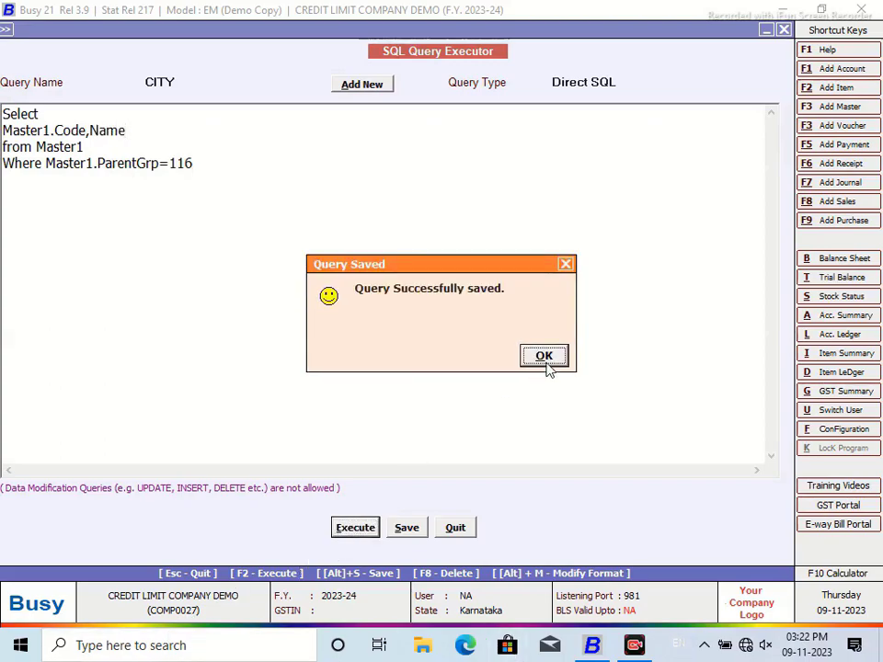
{"action": "left_click", "coordinate": [543, 356]}
{"action": "left_click_drag", "start_coordinate": [297, 105], "coordinate": [328, 95]}
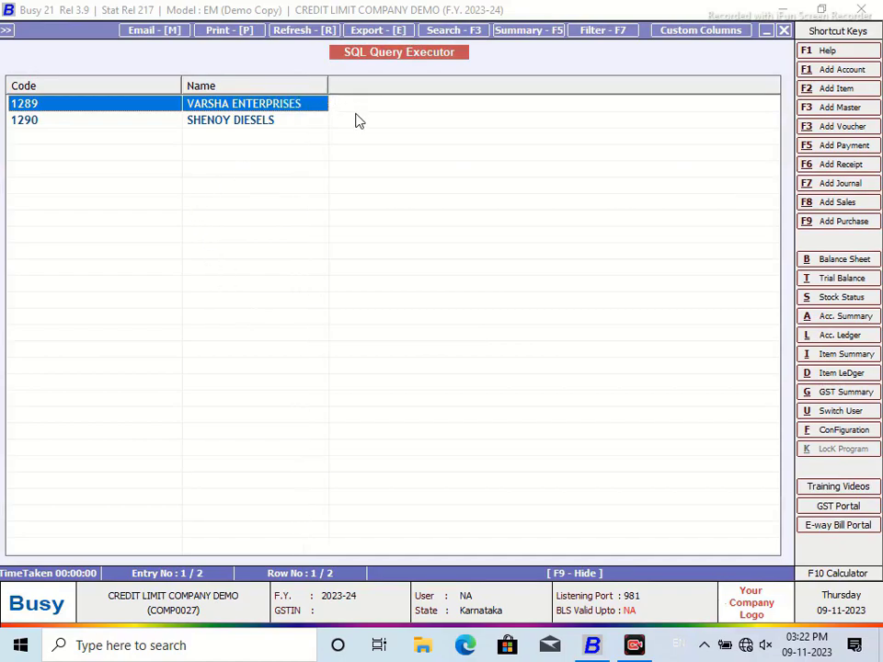
{"action": "left_click", "coordinate": [782, 33]}
{"action": "left_click_drag", "start_coordinate": [131, 132], "coordinate": [87, 131]}
{"action": "key", "text": "BackSpace"}
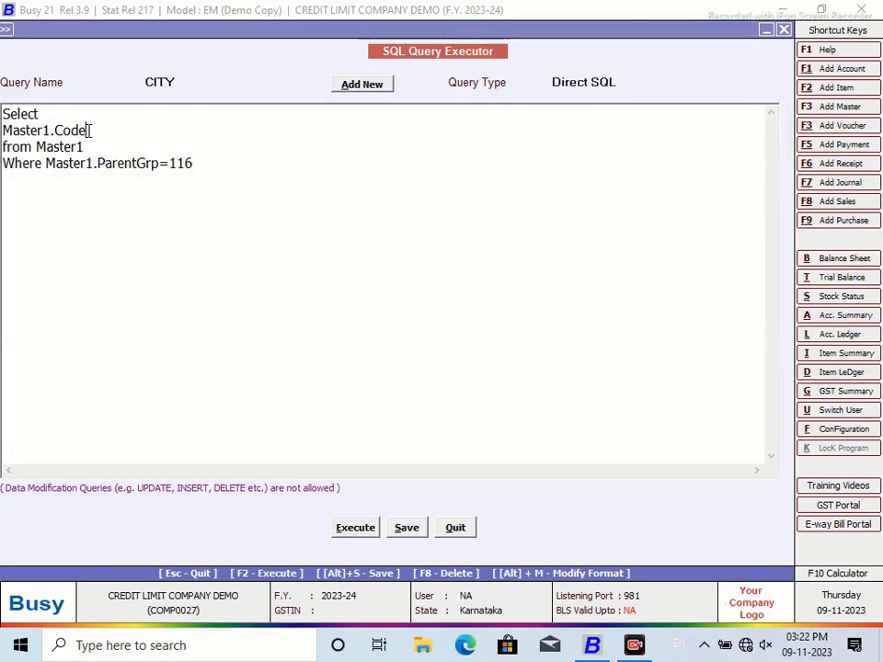
{"action": "left_click", "coordinate": [361, 541]}
{"action": "key", "text": "Return"}
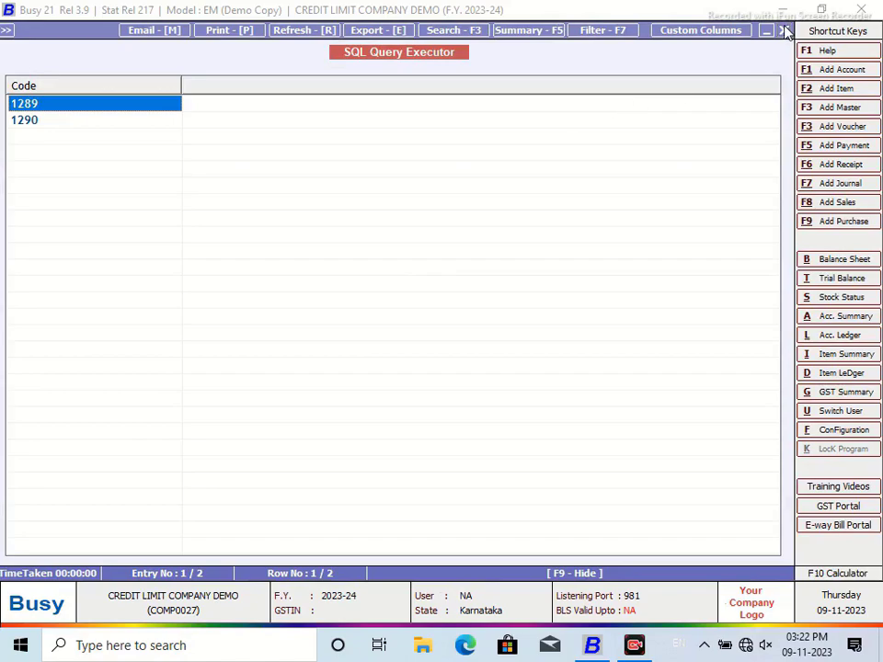
{"action": "left_click", "coordinate": [783, 31]}
{"action": "left_click", "coordinate": [4, 130]}
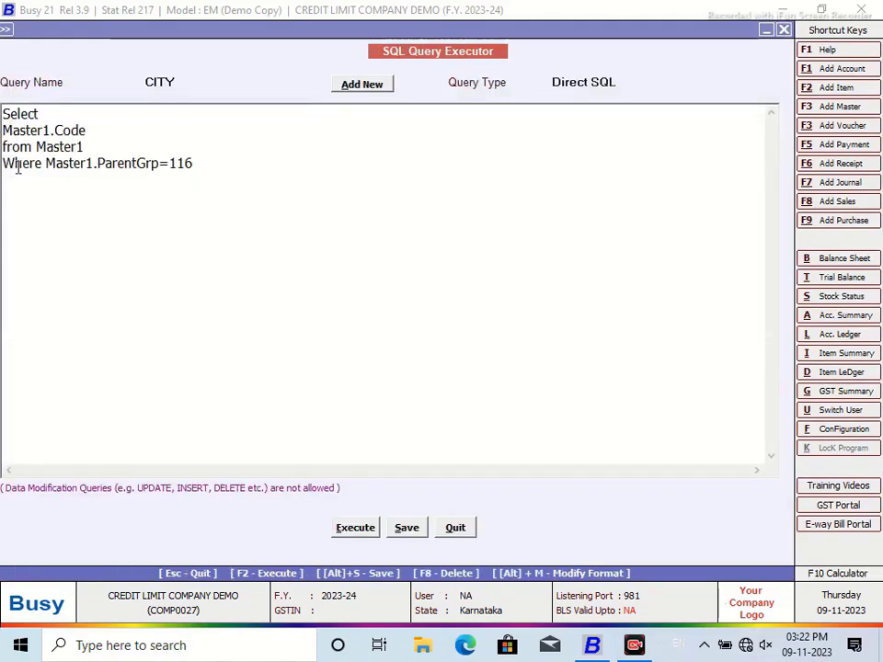
Step: Wrap the code in a subquery selecting M2.Station from MasterAddressInfo as M2 where M2.MasterCode matches, then save and run it
{"action": "type", "text": "("}
{"action": "type", "text": "Select M"}
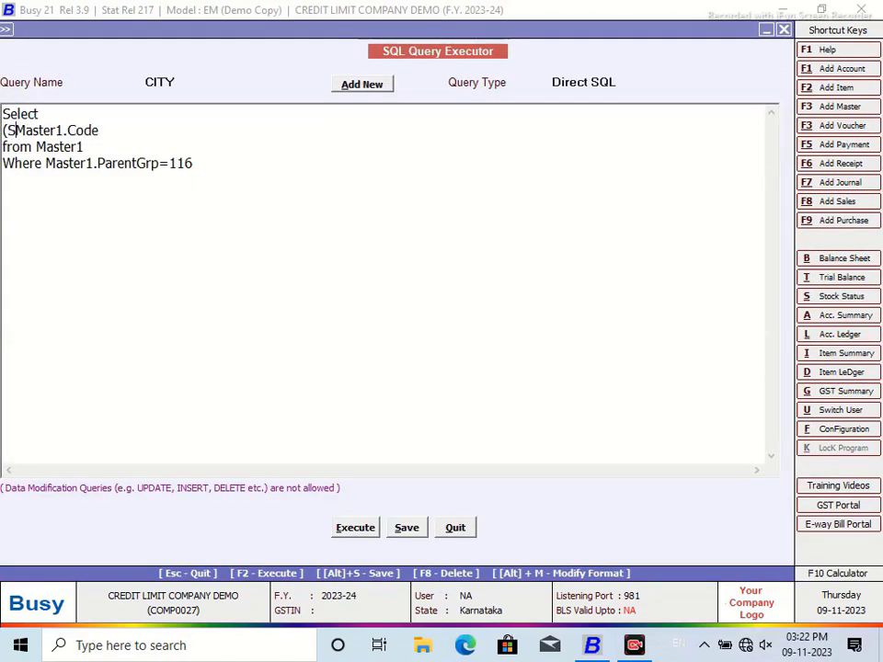
{"action": "type", "text": "2.Station from MasterAddressInfo as m"}
{"action": "key", "text": "BackSpace"}
{"action": "type", "text": "M"}
{"action": "type", "text": "2 w"}
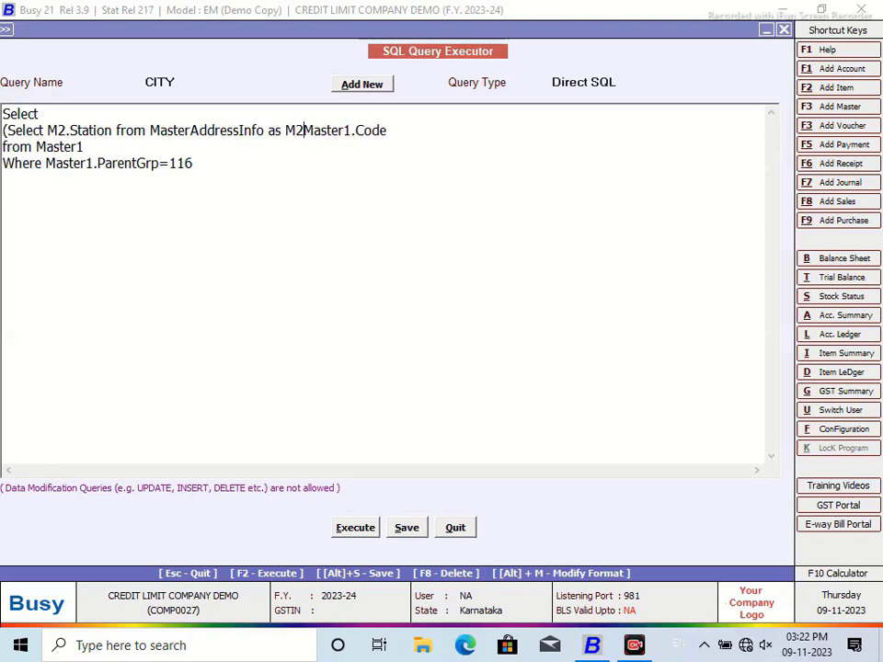
{"action": "key", "text": "BackSpace"}
{"action": "type", "text": "Where M"}
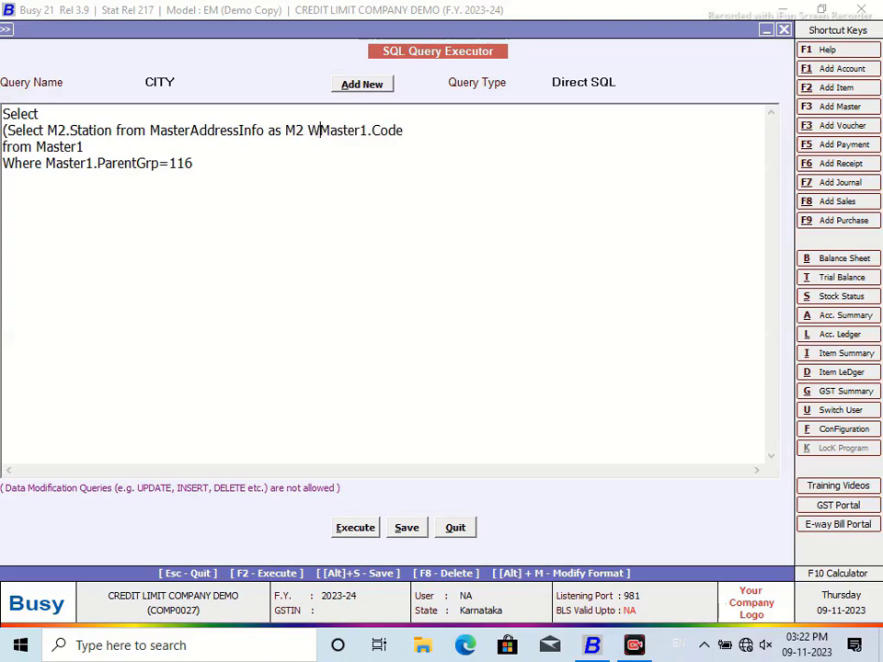
{"action": "type", "text": "2.MasterCode"}
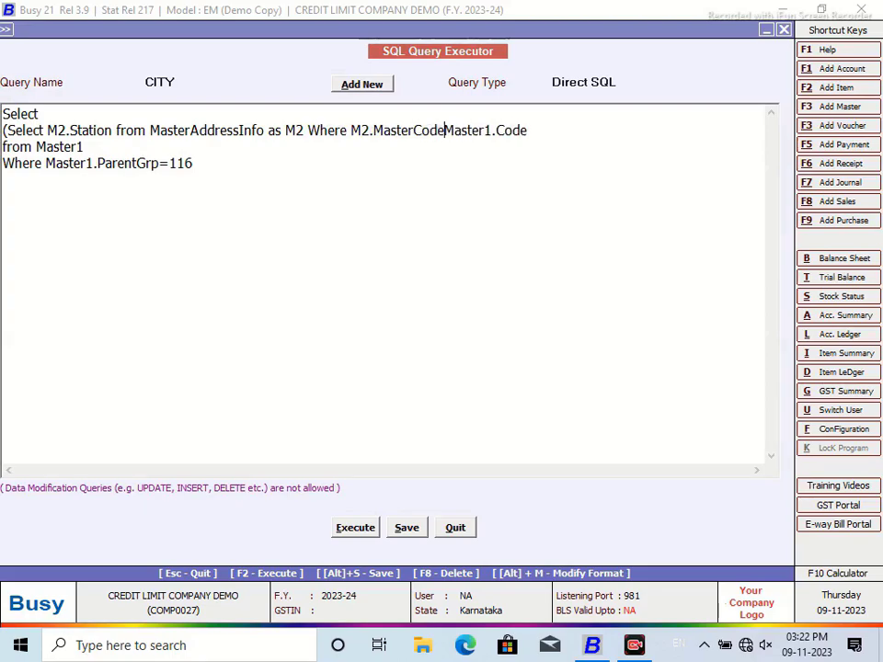
{"action": "type", "text": "="}
{"action": "left_click", "coordinate": [558, 131]}
{"action": "type", "text": ")"}
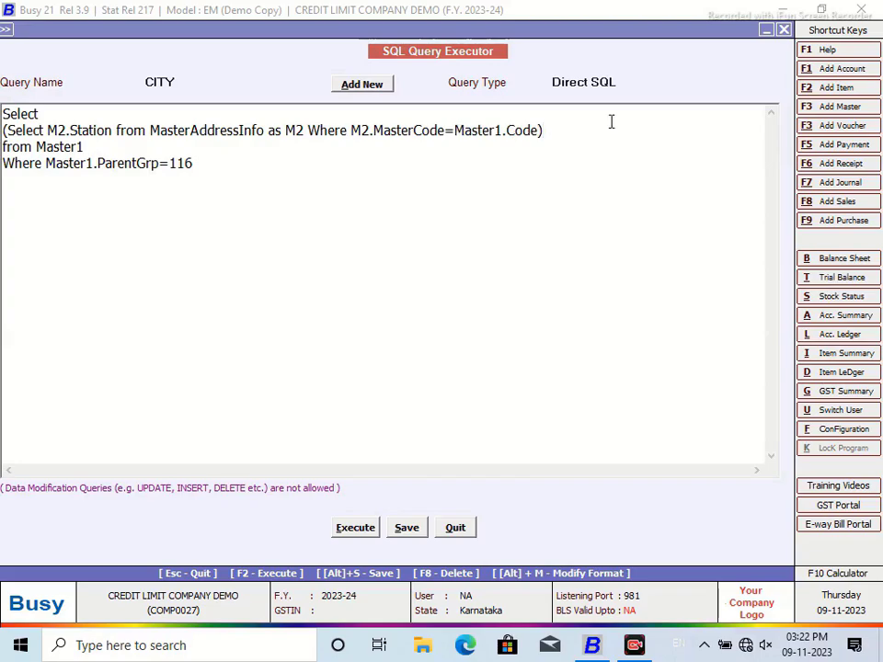
{"action": "left_click", "coordinate": [407, 528]}
{"action": "left_click", "coordinate": [544, 355]}
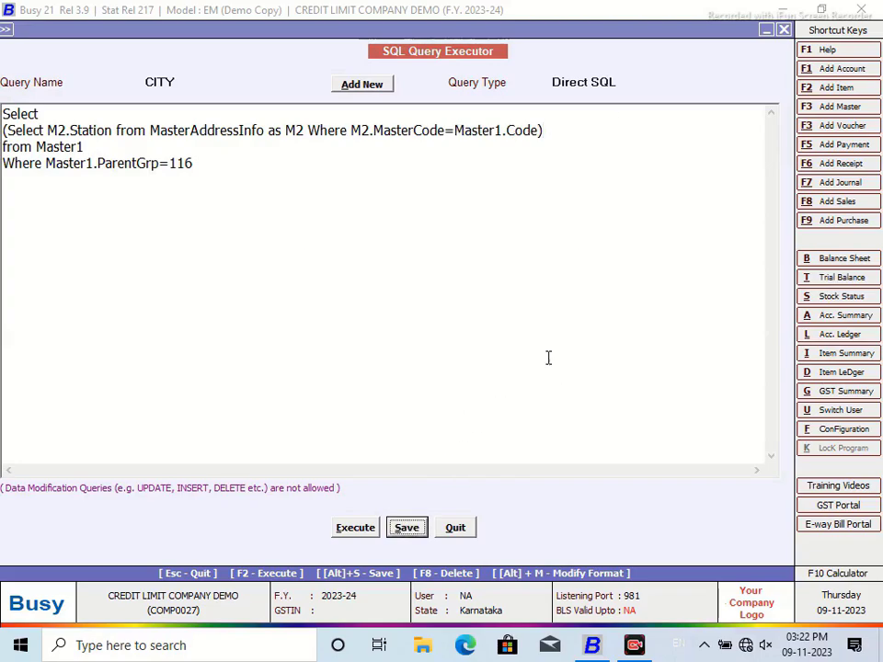
{"action": "left_click", "coordinate": [352, 529]}
{"action": "left_click", "coordinate": [545, 357]}
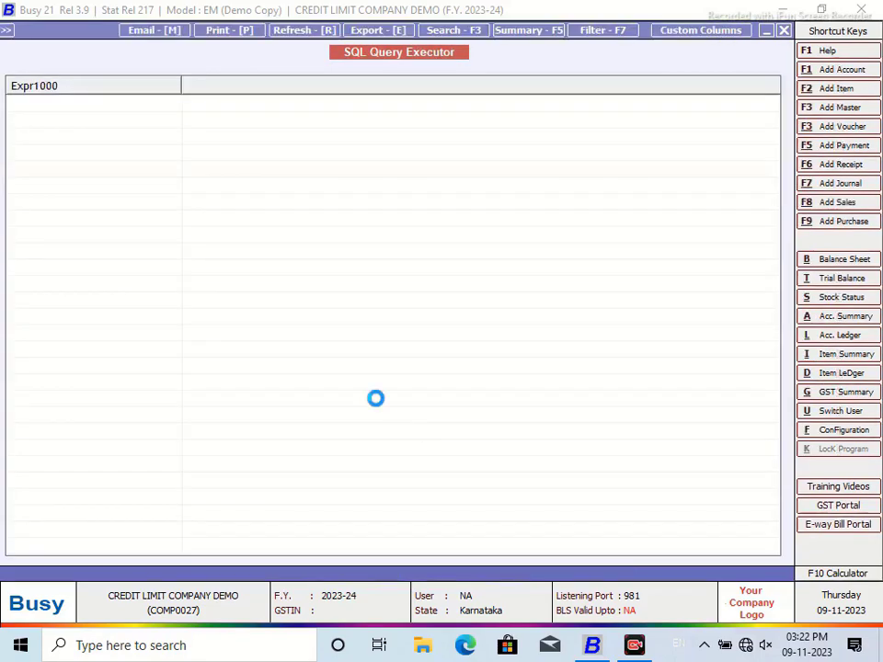
{"action": "left_click", "coordinate": [783, 30]}
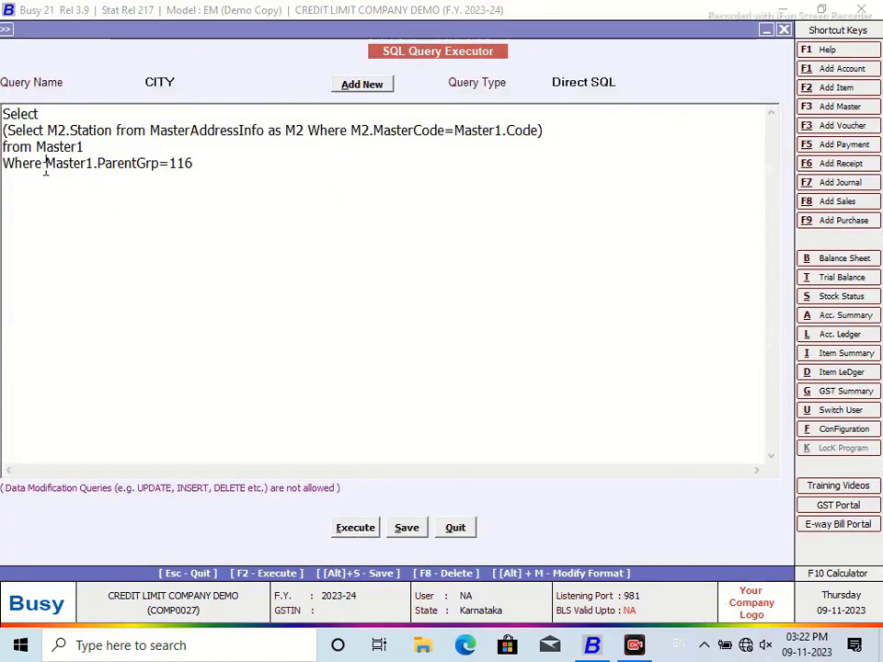
{"action": "key", "text": "Return"}
{"action": "type", "text": "and "}
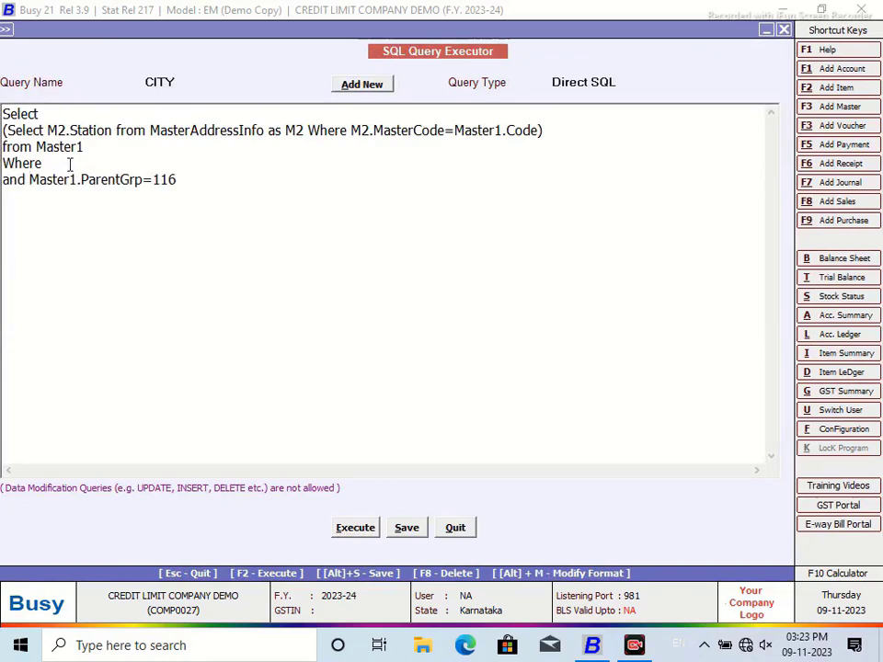
{"action": "type", "text": "Master1.Code=@P1@"}
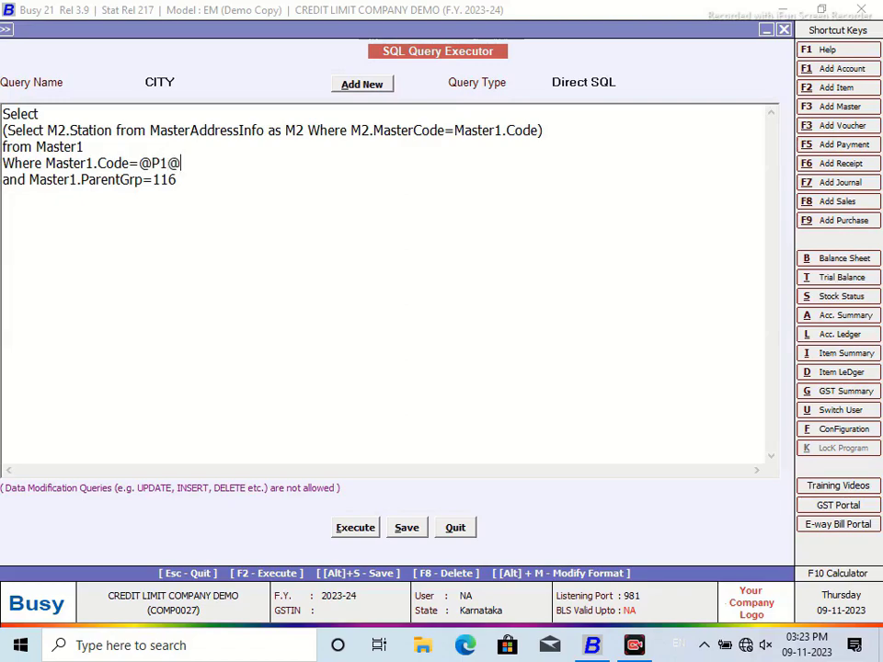
{"action": "left_click", "coordinate": [622, 83]}
{"action": "left_click_drag", "start_coordinate": [776, 130], "coordinate": [778, 183]}
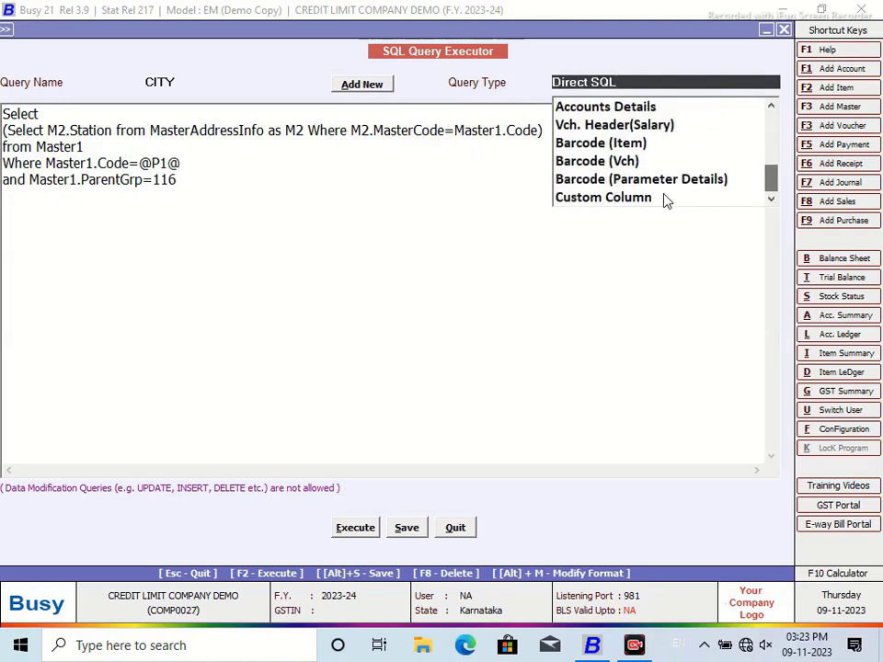
{"action": "left_click", "coordinate": [621, 199]}
{"action": "left_click", "coordinate": [407, 529]}
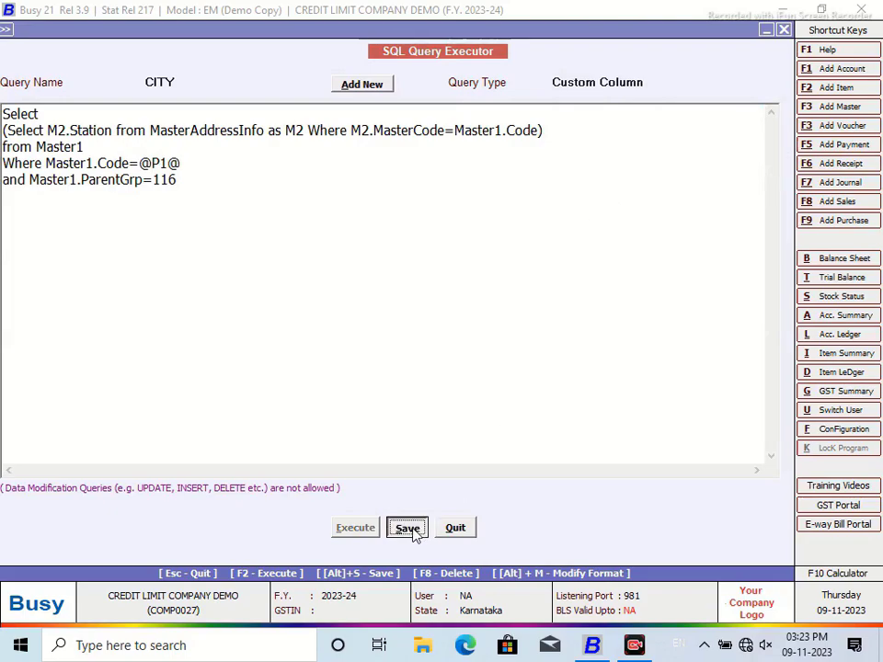
{"action": "left_click", "coordinate": [544, 358]}
Step: Set the CITY column's parameter to MC and save the column details
{"action": "left_click", "coordinate": [456, 527]}
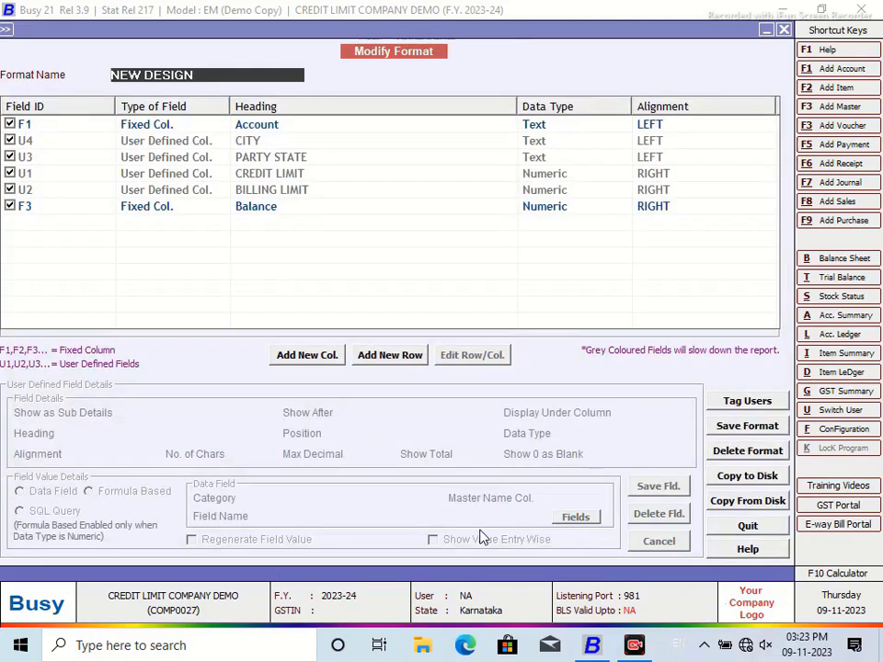
{"action": "left_click", "coordinate": [254, 143]}
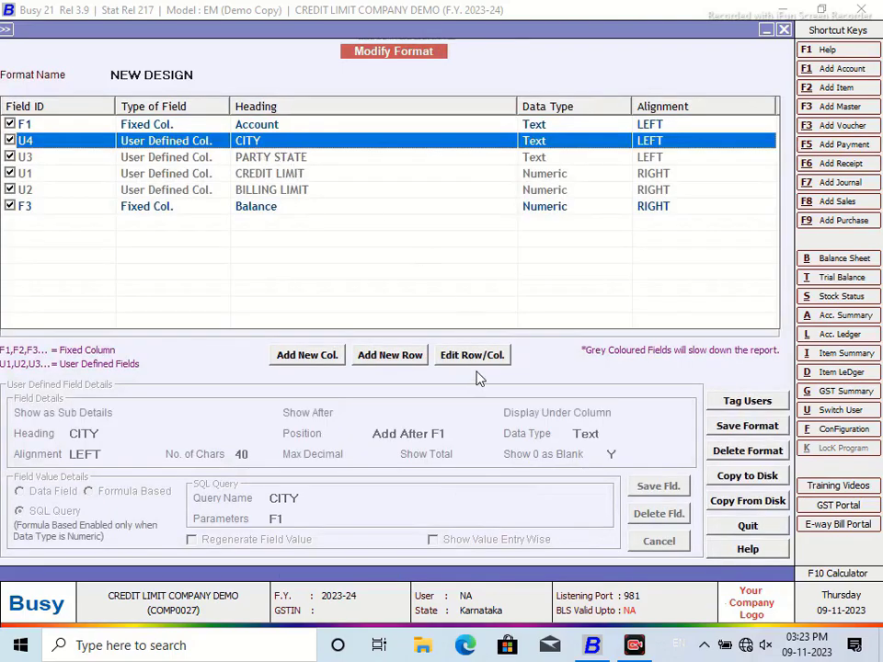
{"action": "left_click", "coordinate": [474, 358]}
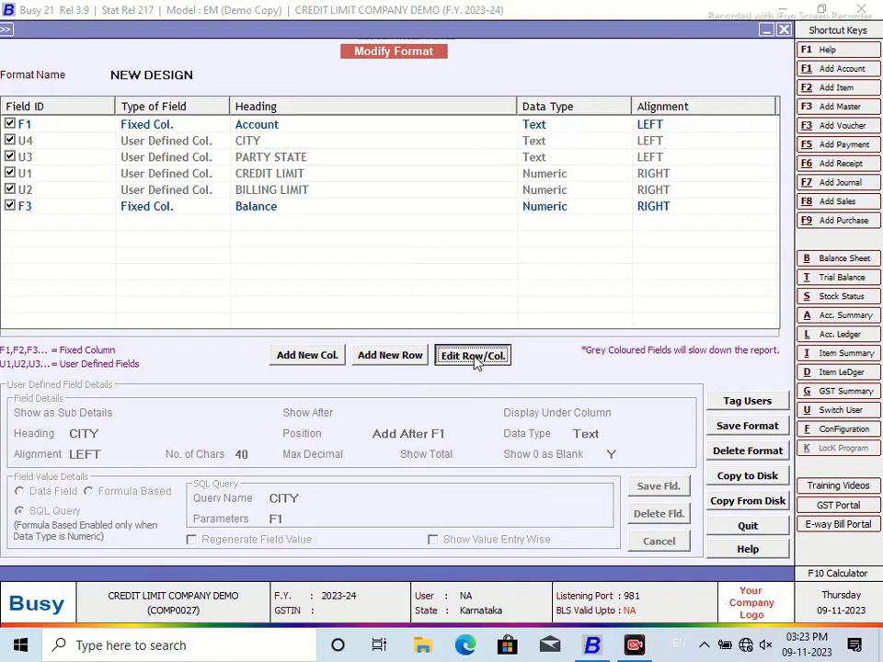
{"action": "left_click", "coordinate": [282, 518]}
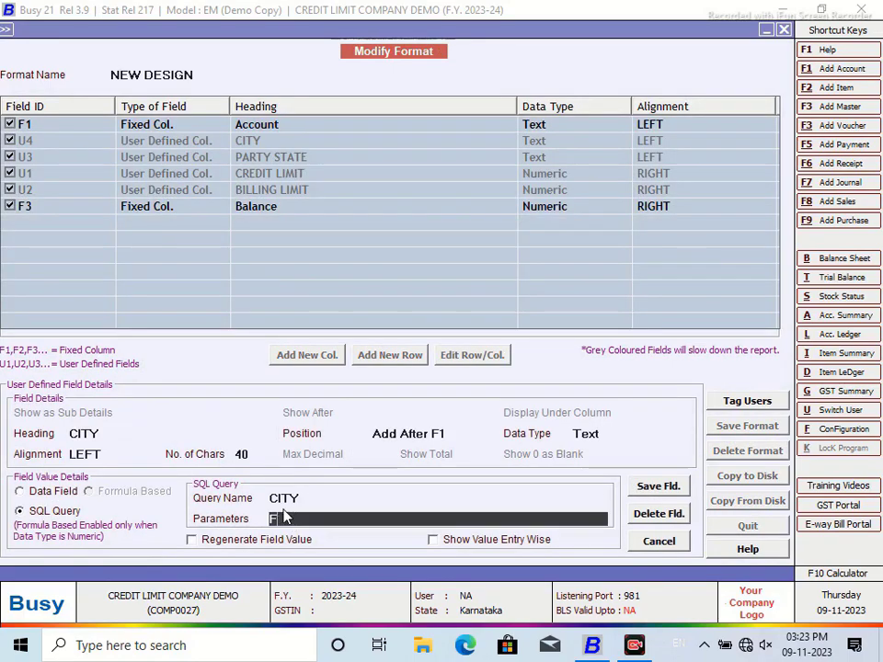
{"action": "type", "text": "MC"}
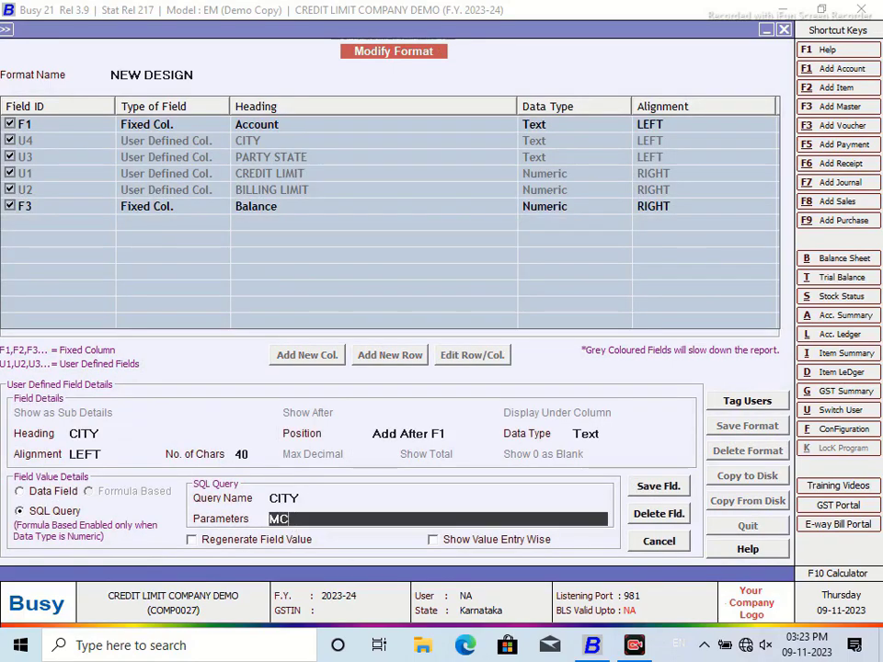
{"action": "left_click", "coordinate": [655, 490]}
{"action": "left_click", "coordinate": [480, 359]}
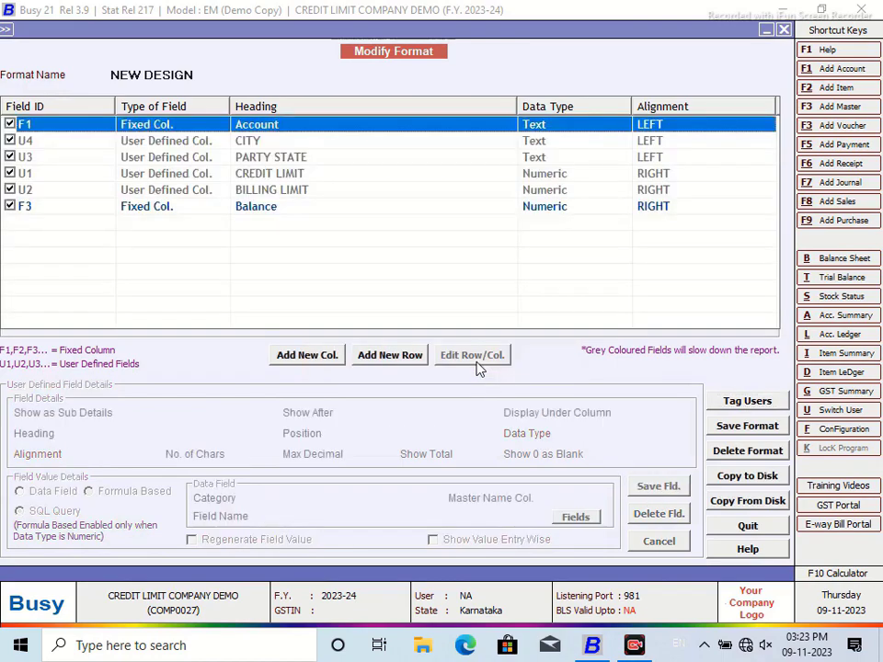
Step: Save the NEW DESIGN report format and return to the report options
{"action": "left_click", "coordinate": [746, 428]}
{"action": "left_click", "coordinate": [480, 359]}
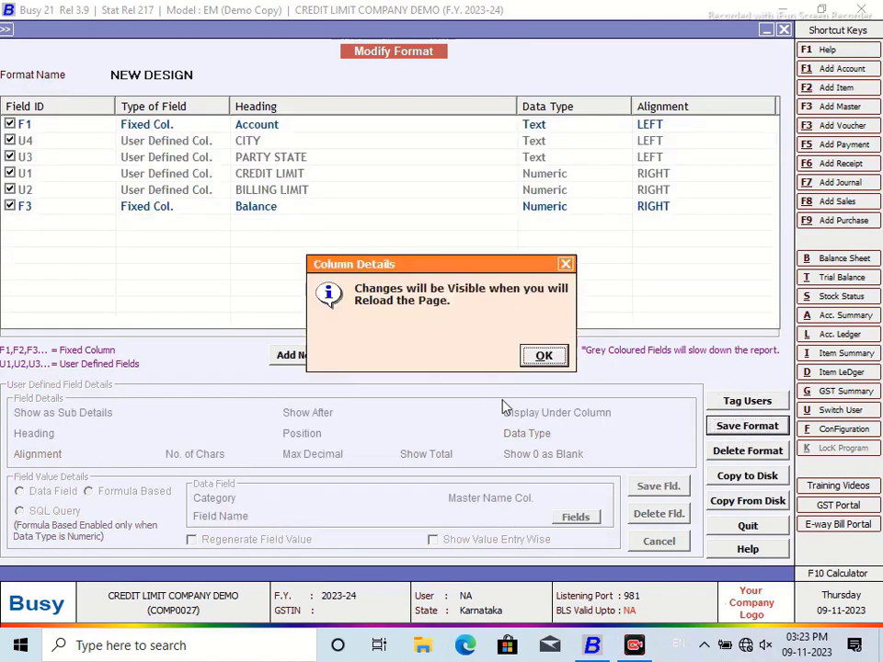
{"action": "left_click", "coordinate": [543, 356]}
{"action": "left_click", "coordinate": [782, 30]}
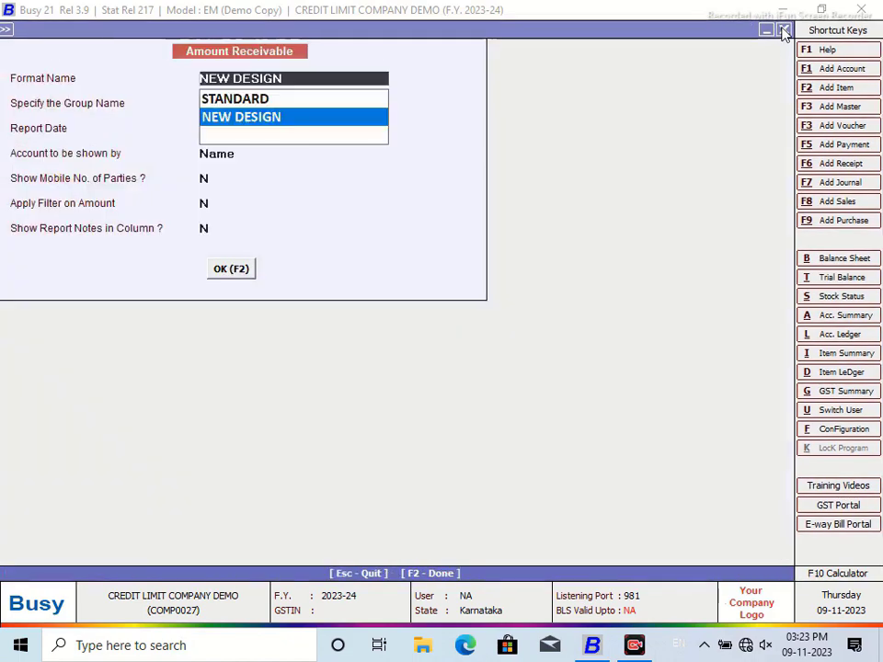
Step: Run Amount Receivable in NEW DESIGN and narrow the CITY and PARTY STATE columns
{"action": "left_click", "coordinate": [230, 268]}
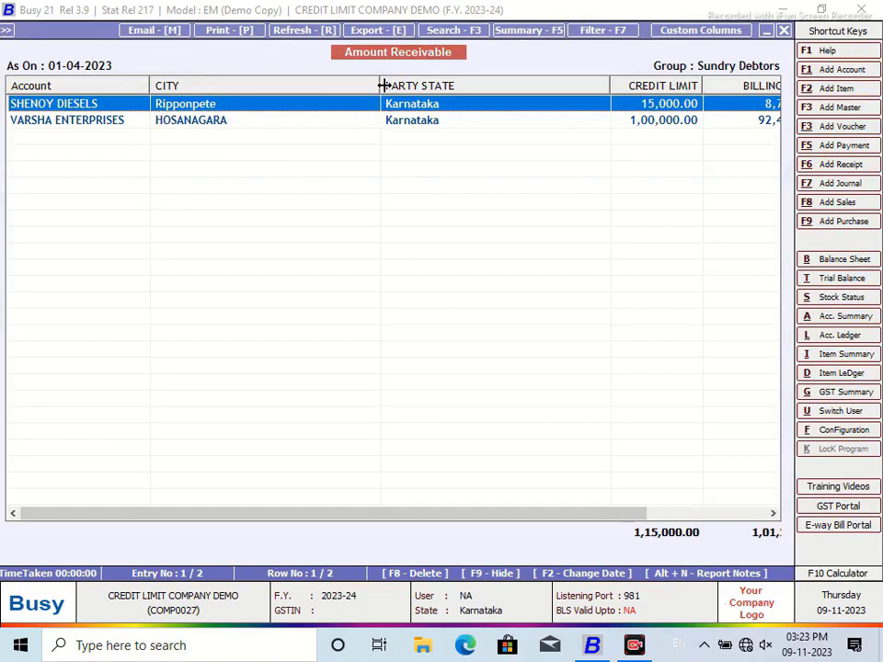
{"action": "left_click_drag", "start_coordinate": [380, 85], "coordinate": [256, 91]}
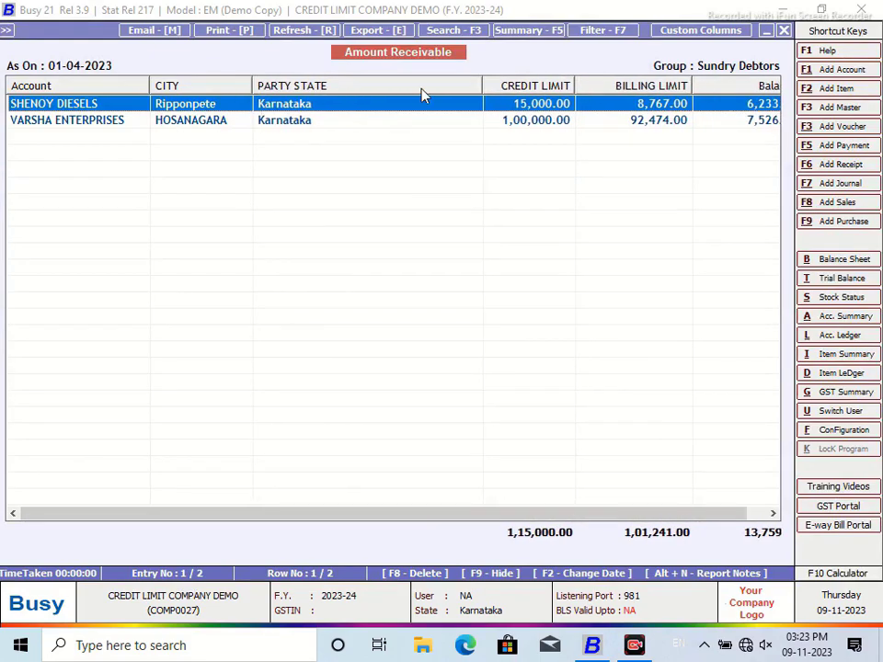
{"action": "left_click_drag", "start_coordinate": [486, 83], "coordinate": [356, 89]}
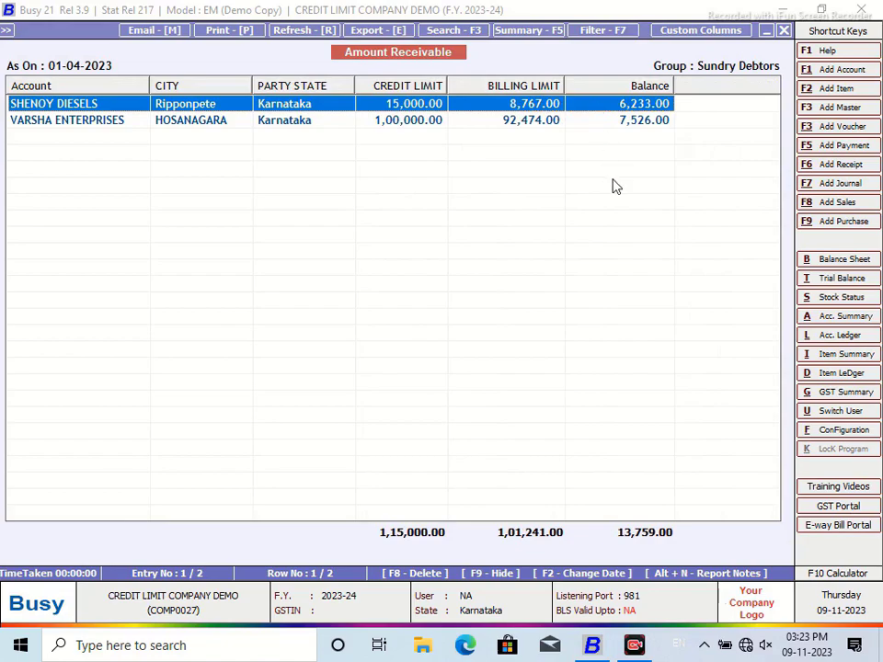
Step: Close the report and go to Administration > Masters > Account > Add
{"action": "left_click", "coordinate": [784, 31]}
{"action": "left_click", "coordinate": [783, 32]}
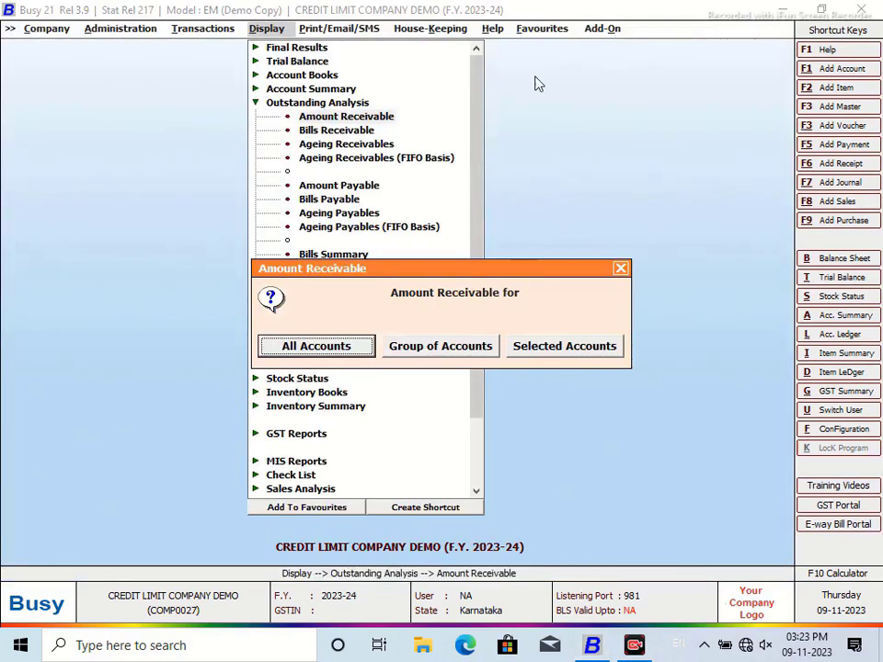
{"action": "left_click", "coordinate": [620, 270]}
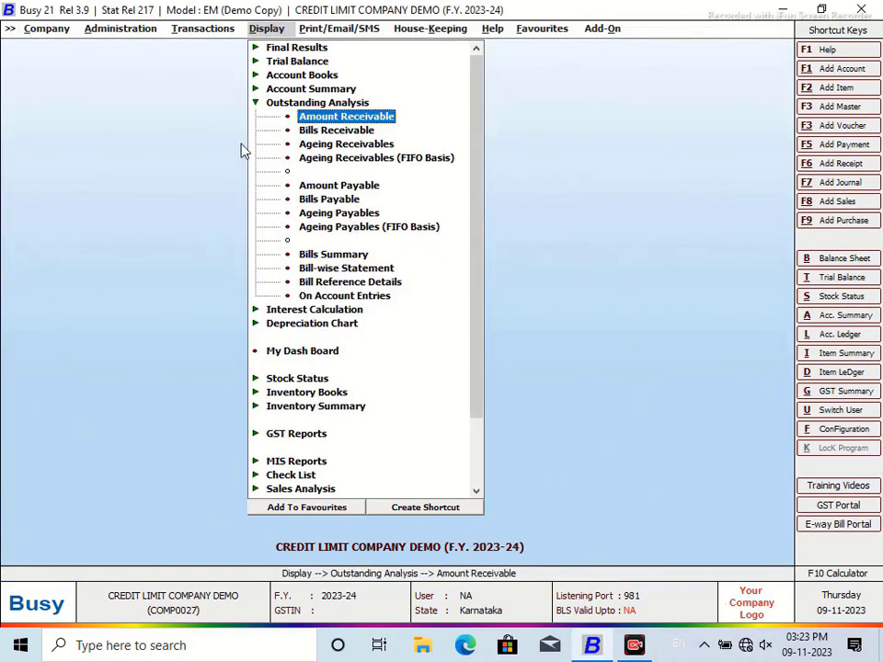
{"action": "left_click", "coordinate": [84, 28]}
{"action": "left_click", "coordinate": [117, 52]}
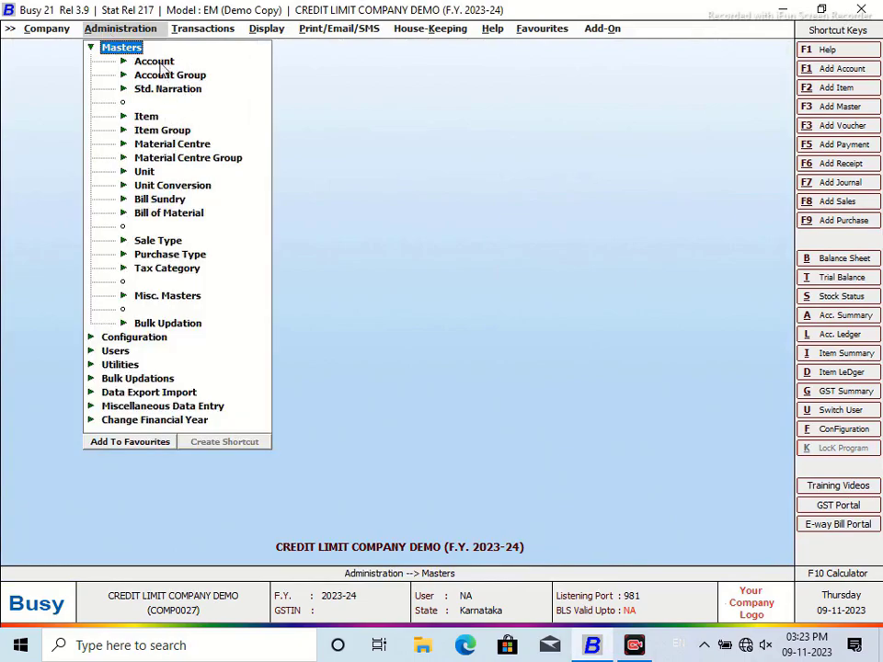
{"action": "left_click", "coordinate": [148, 61]}
{"action": "left_click", "coordinate": [176, 75]}
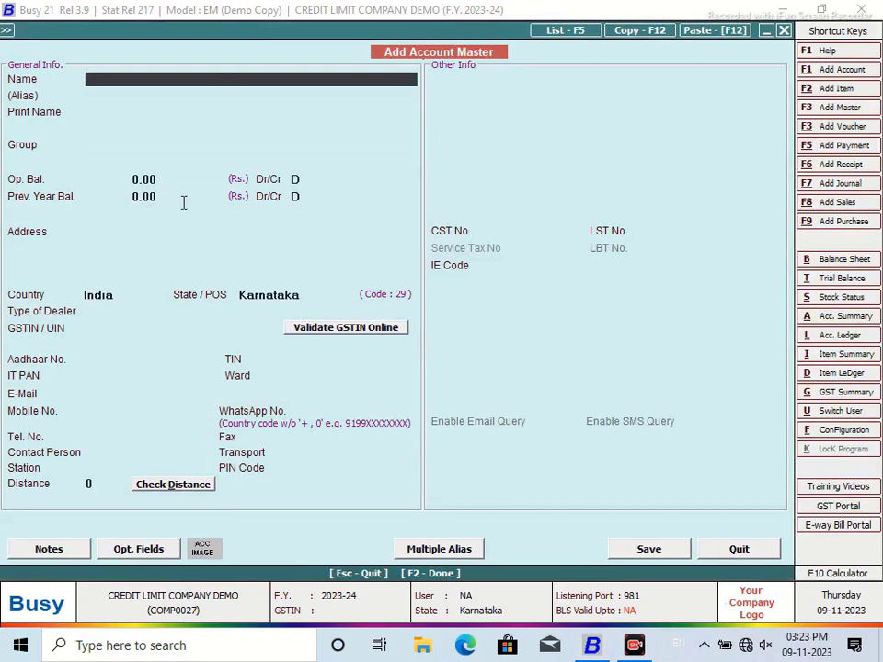
Step: Name the account Girish Enterprises under Sundry Debtors with a 50,000 credit limit
{"action": "type", "text": "Girish Enterprise"}
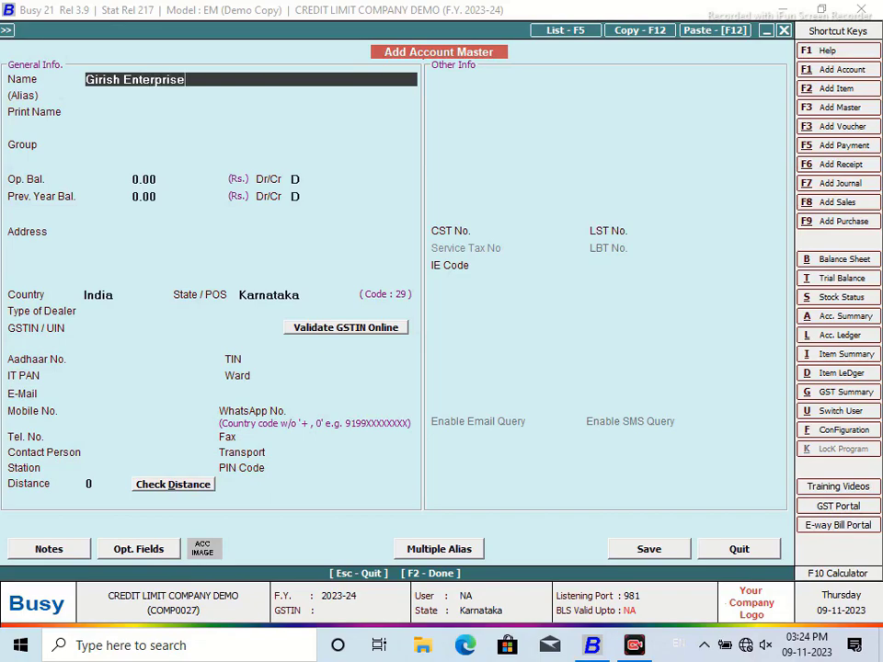
{"action": "key", "text": "Return"}
{"action": "key", "text": "Return"}
{"action": "type", "text": "su"}
{"action": "key", "text": "Down"}
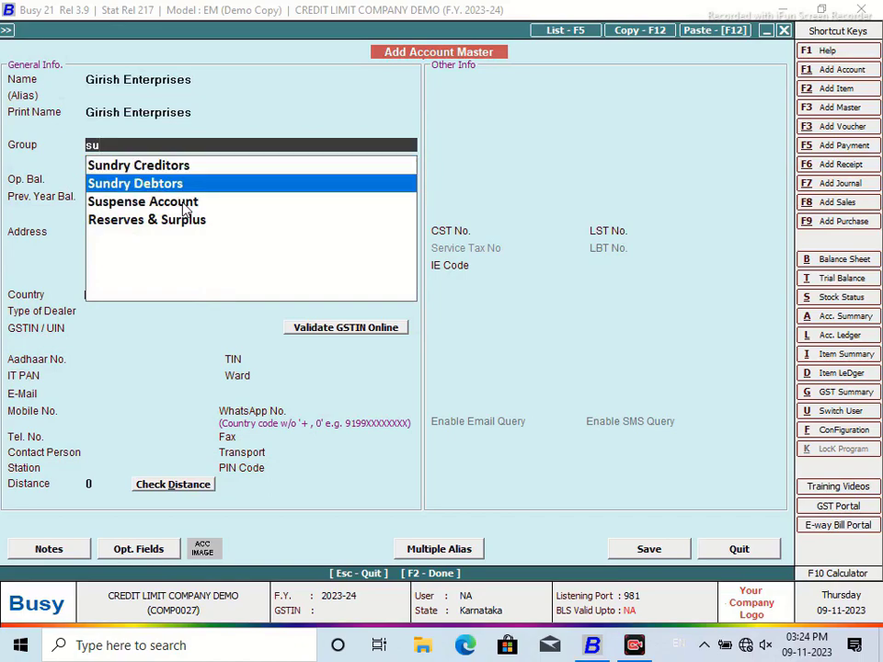
{"action": "key", "text": "Return"}
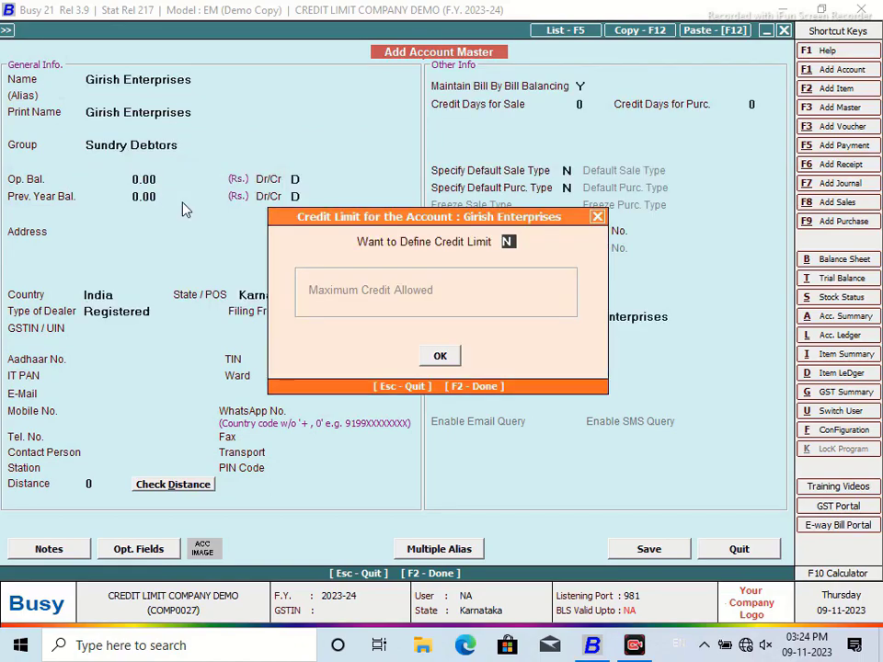
{"action": "type", "text": "y"}
{"action": "key", "text": "Return"}
{"action": "type", "text": "50,00"}
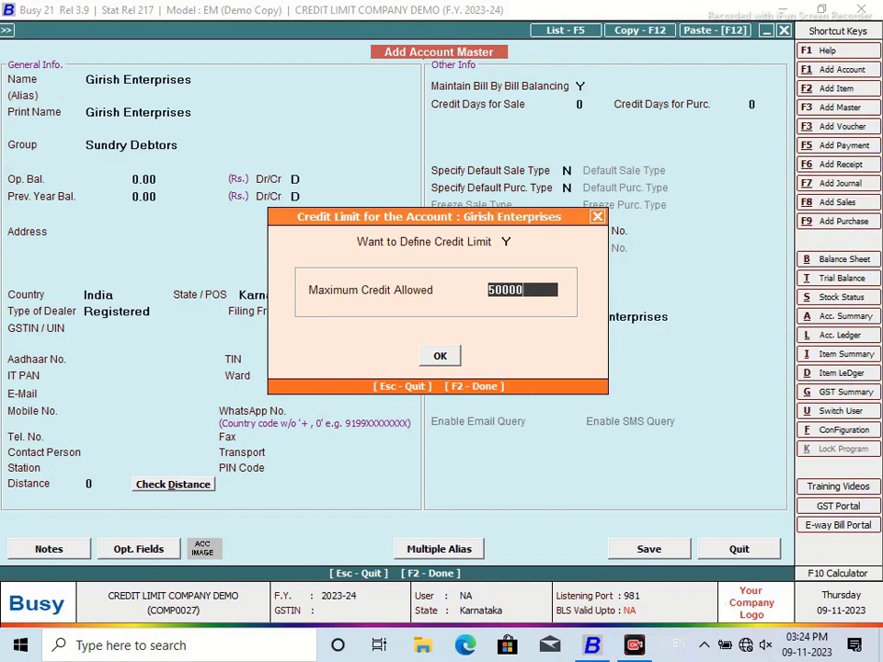
{"action": "type", "text": "0"}
{"action": "key", "text": "Return"}
{"action": "key", "text": "Return"}
{"action": "key", "text": "Return"}
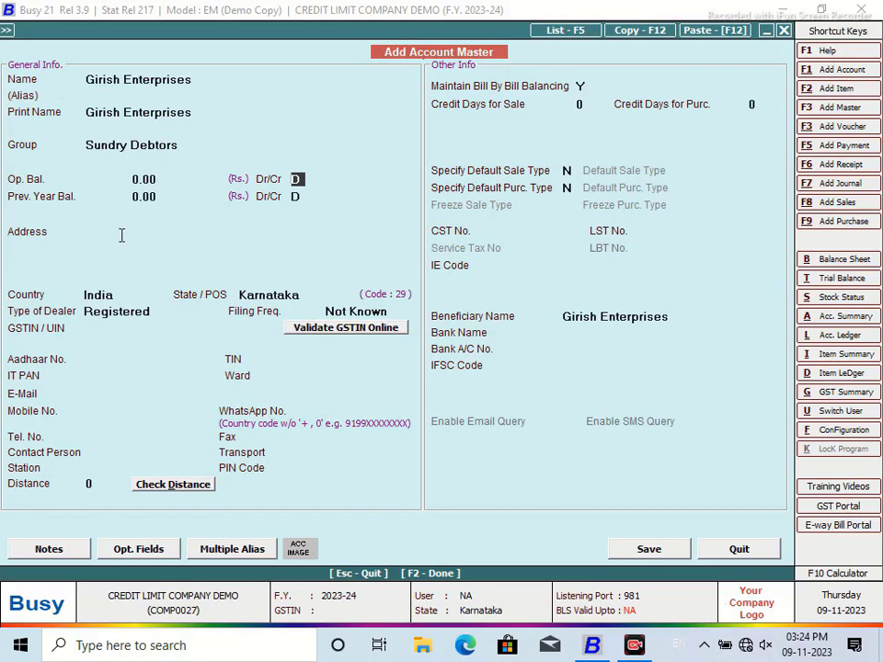
Step: Replace the address with Nasik and change the state from Karnataka to Maharashtra
{"action": "left_click", "coordinate": [269, 225]}
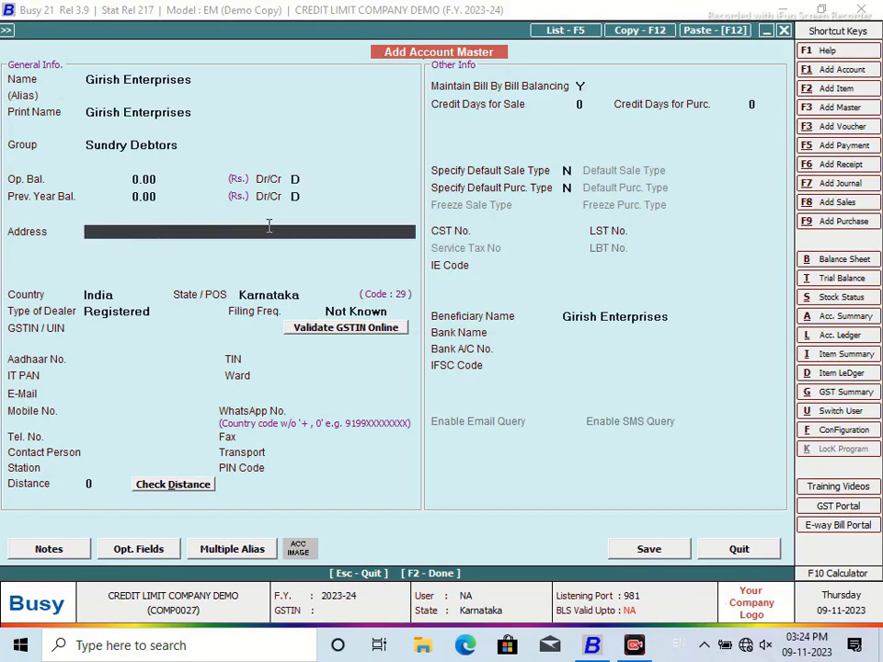
{"action": "type", "text": "Pune"}
{"action": "key", "text": "Return"}
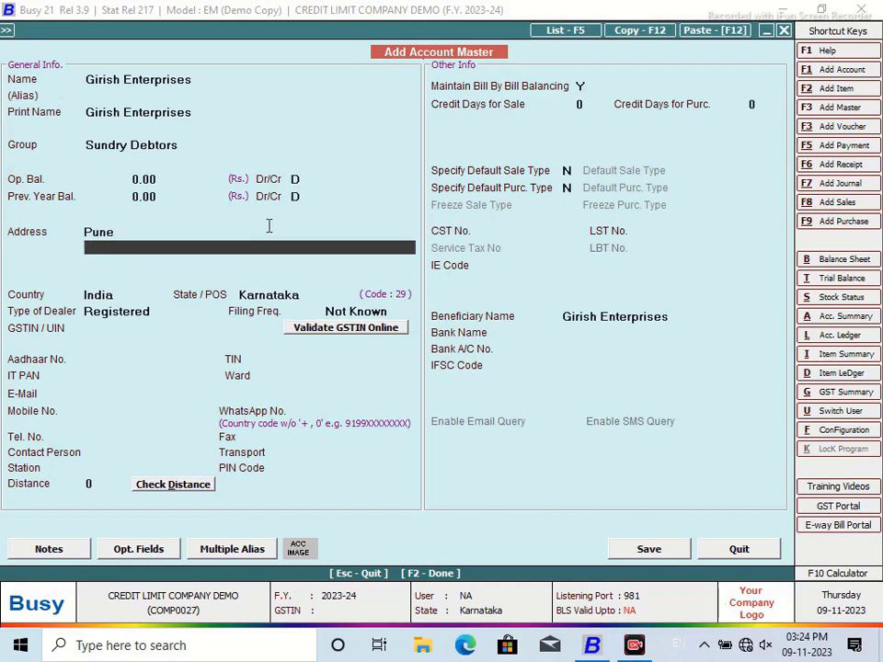
{"action": "left_click", "coordinate": [306, 295]}
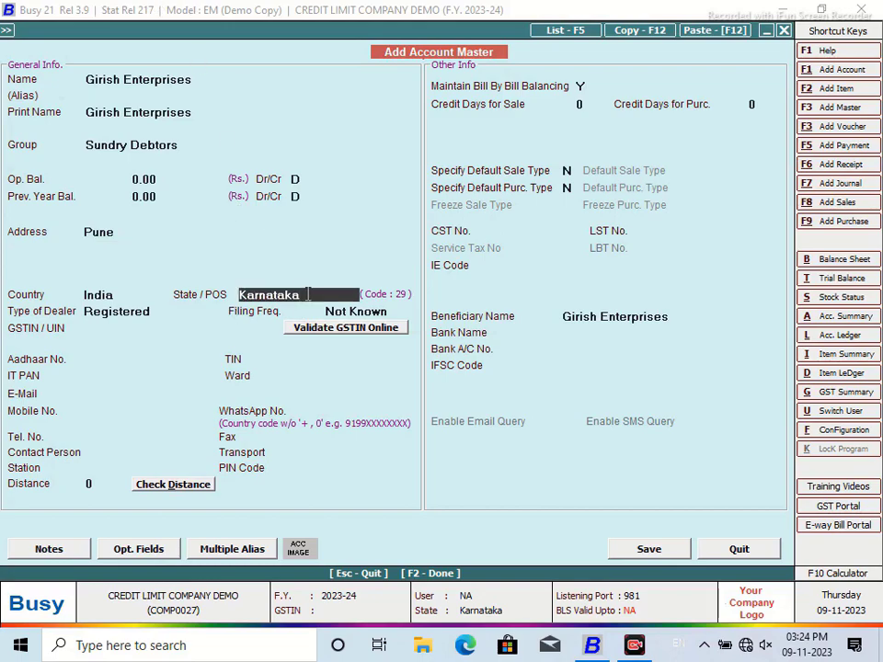
{"action": "key", "text": "BackSpace"}
{"action": "key", "text": "BackSpace"}
{"action": "key", "text": "BackSpace"}
{"action": "key", "text": "BackSpace"}
{"action": "key", "text": "BackSpace"}
{"action": "key", "text": "BackSpace"}
{"action": "key", "text": "BackSpace"}
{"action": "key", "text": "BackSpace"}
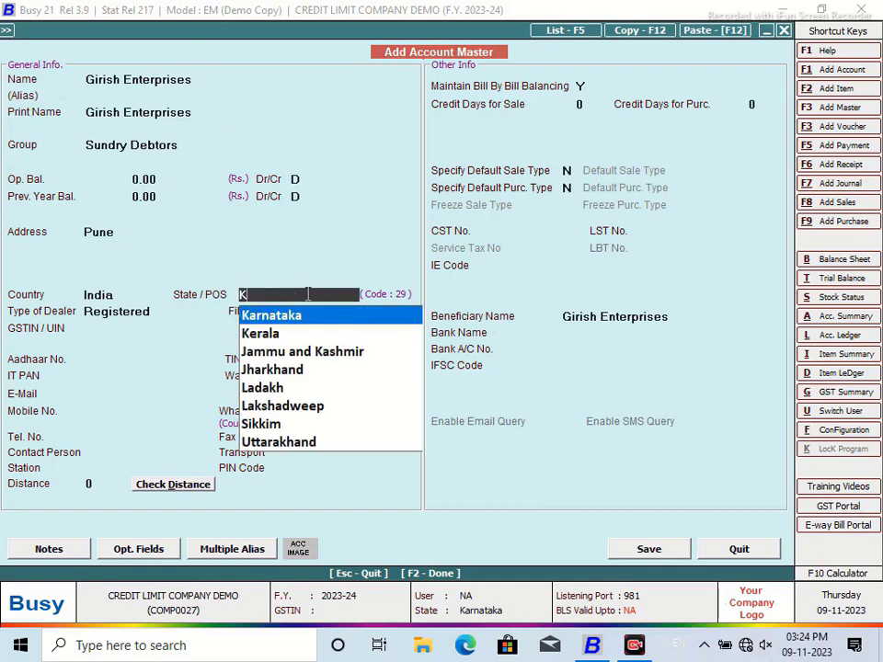
{"action": "key", "text": "BackSpace"}
{"action": "type", "text": "M"}
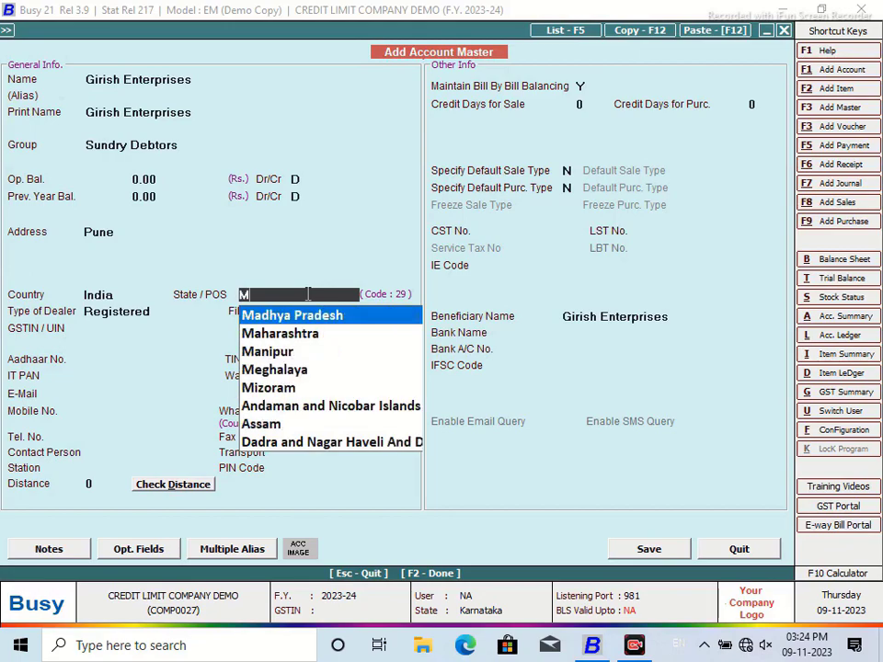
{"action": "key", "text": "Down"}
{"action": "key", "text": "Return"}
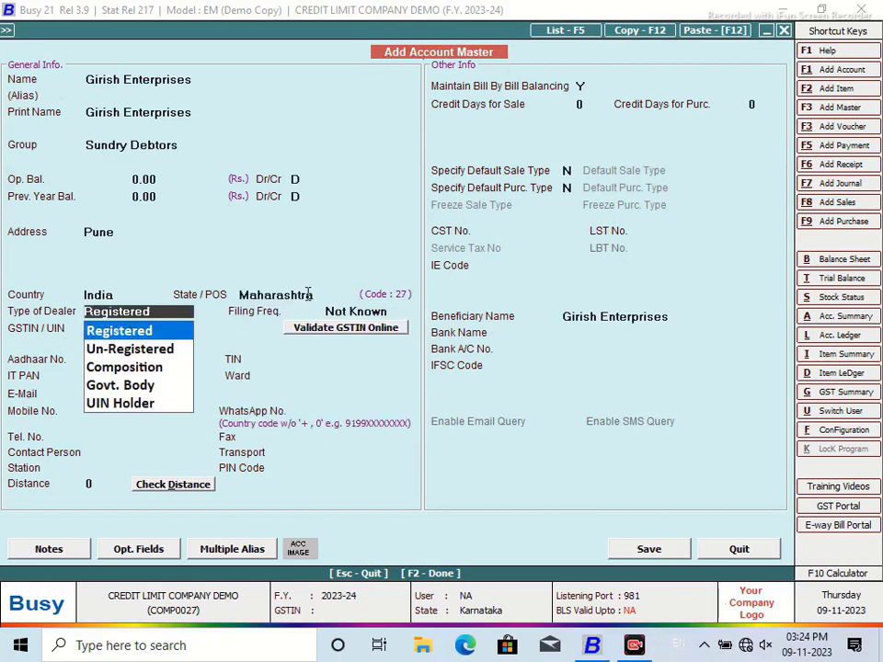
{"action": "left_click_drag", "start_coordinate": [117, 230], "coordinate": [60, 236]}
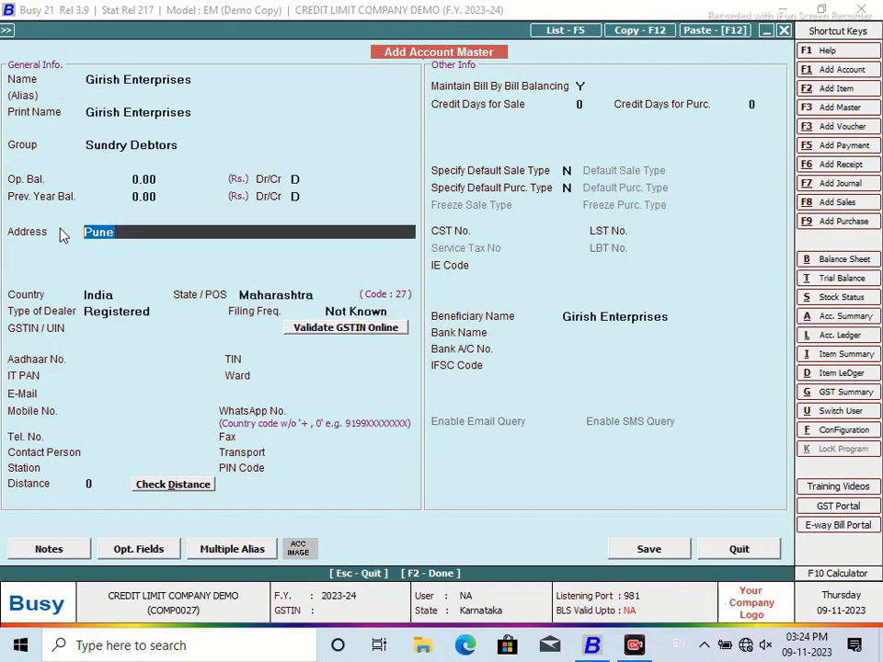
{"action": "key", "text": "BackSpace"}
{"action": "type", "text": "nA"}
{"action": "type", "text": "Nasi"}
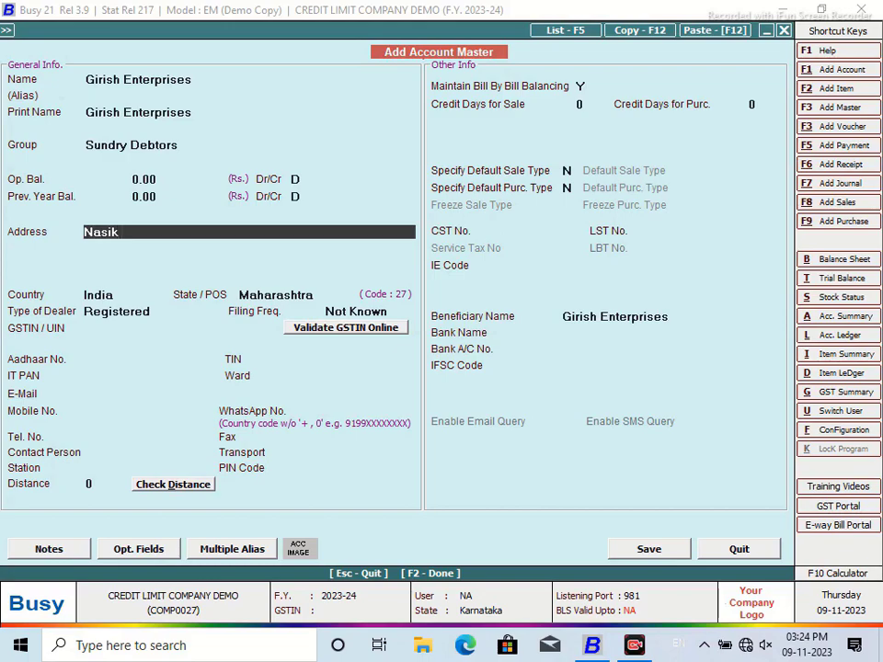
{"action": "type", "text": "k"}
{"action": "key", "text": "Return"}
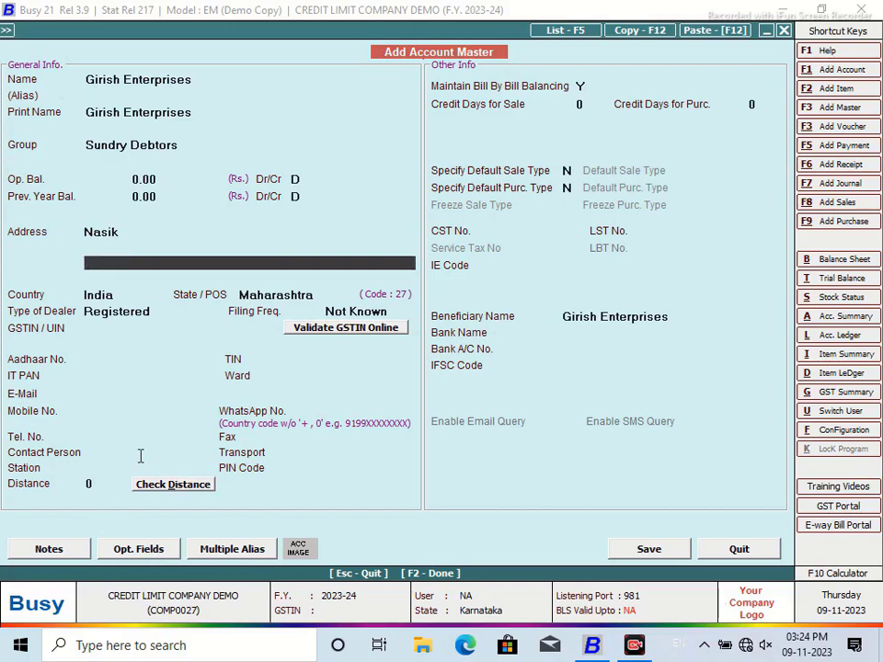
Step: Set station NASIK, enter the contact person's name, and save as an unregistered dealer
{"action": "left_click", "coordinate": [125, 471]}
{"action": "type", "text": "NASIK"}
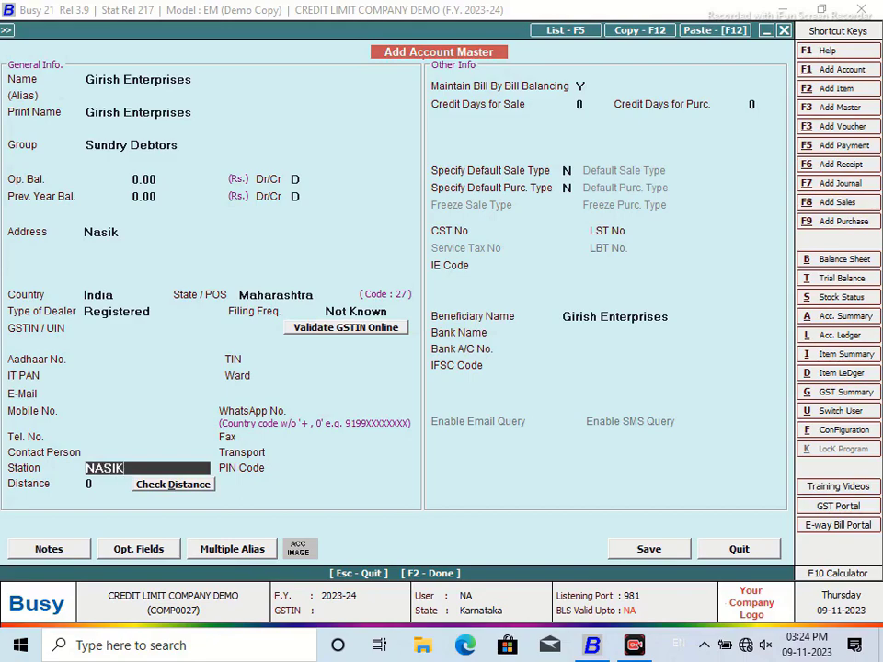
{"action": "key", "text": "Return"}
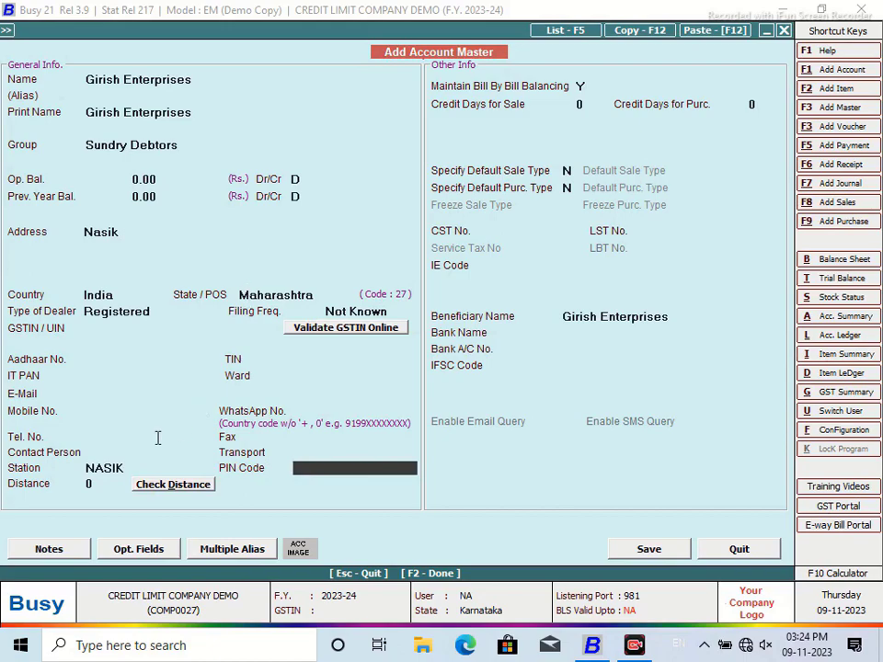
{"action": "left_click", "coordinate": [126, 450]}
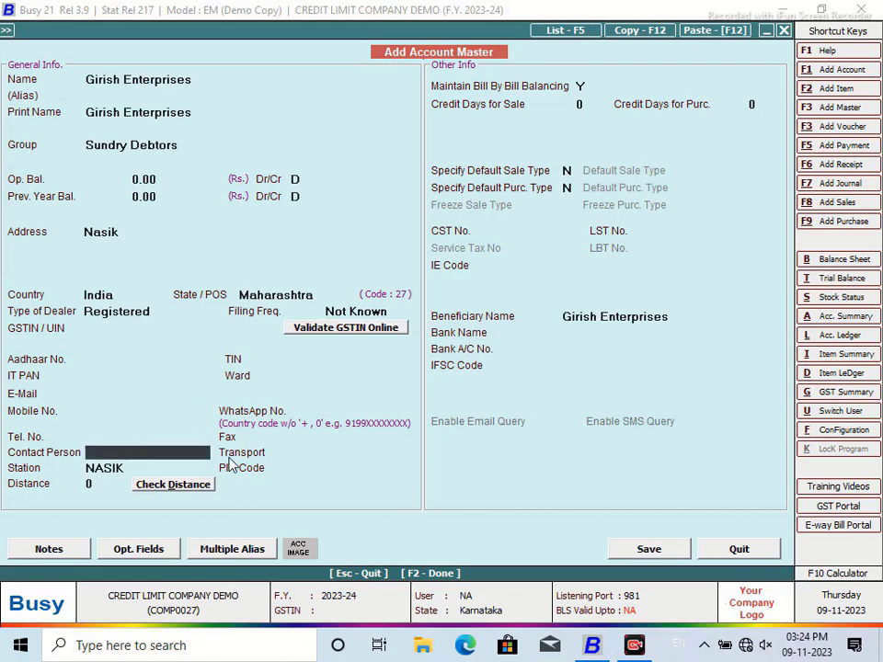
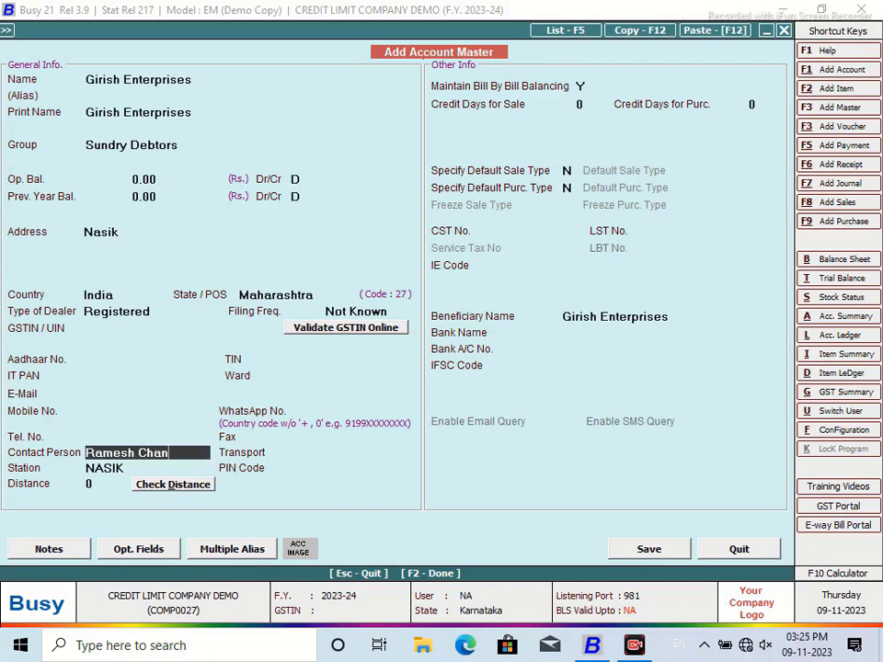
{"action": "left_click", "coordinate": [648, 549]}
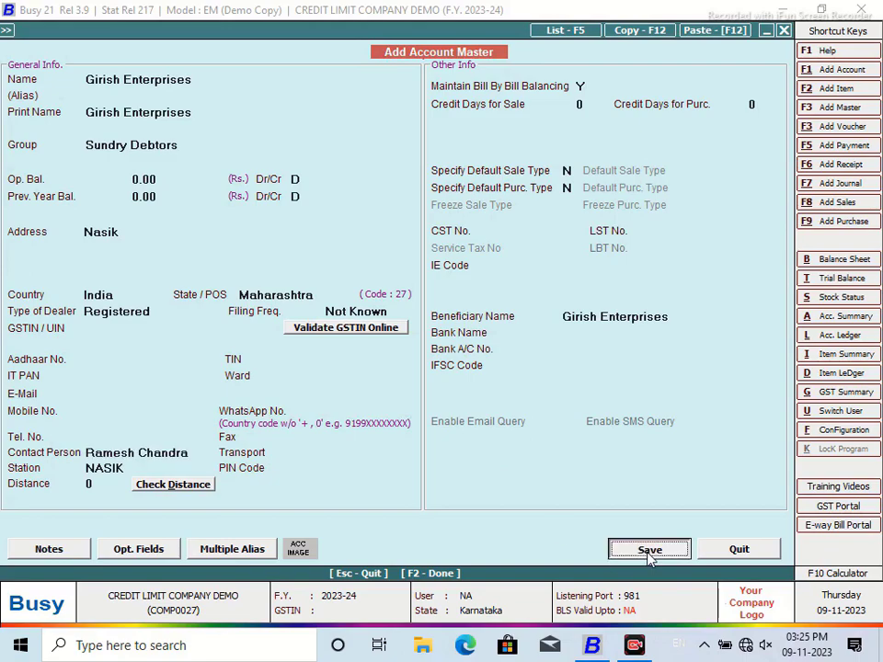
{"action": "left_click", "coordinate": [489, 361]}
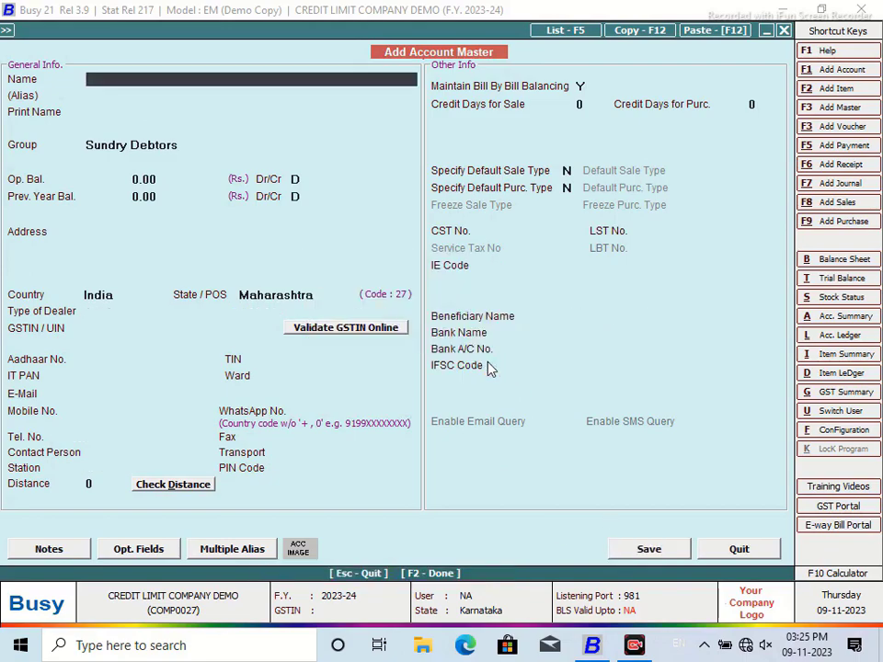
Step: List the Sundry Debtors accounts alphabetically to bring up Girish Enterprises for editing
{"action": "left_click", "coordinate": [719, 551]}
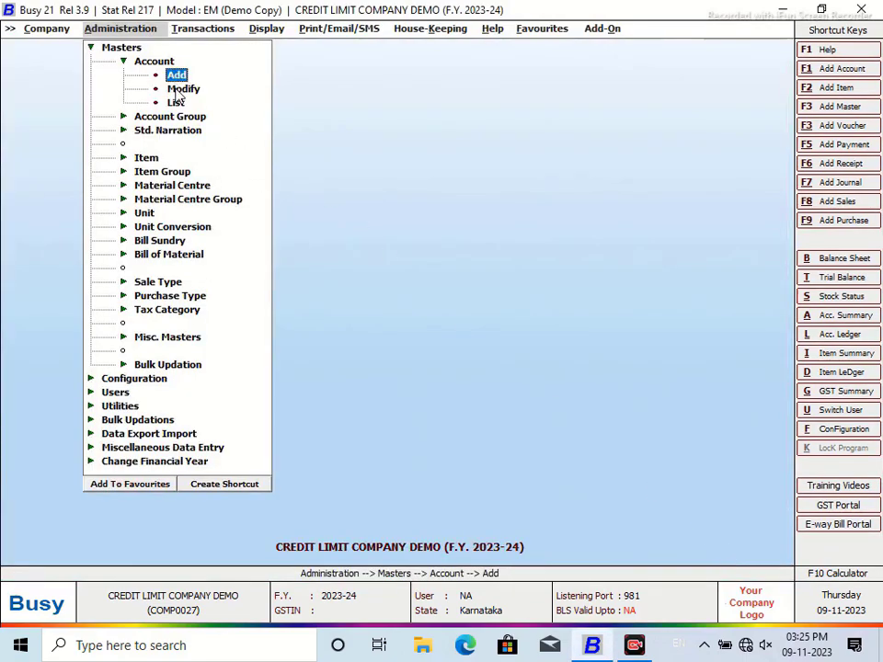
{"action": "left_click", "coordinate": [183, 90]}
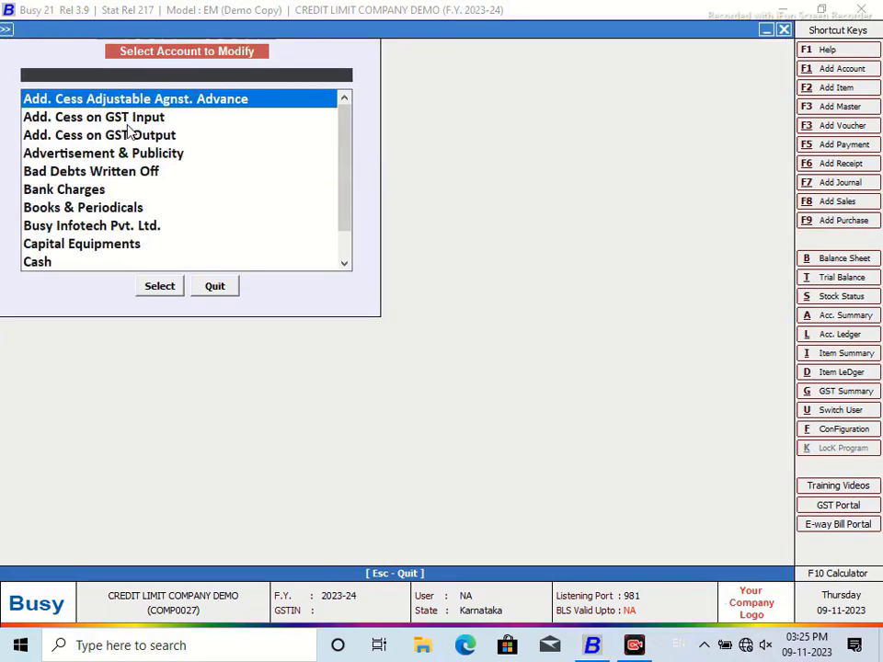
{"action": "type", "text": "r"}
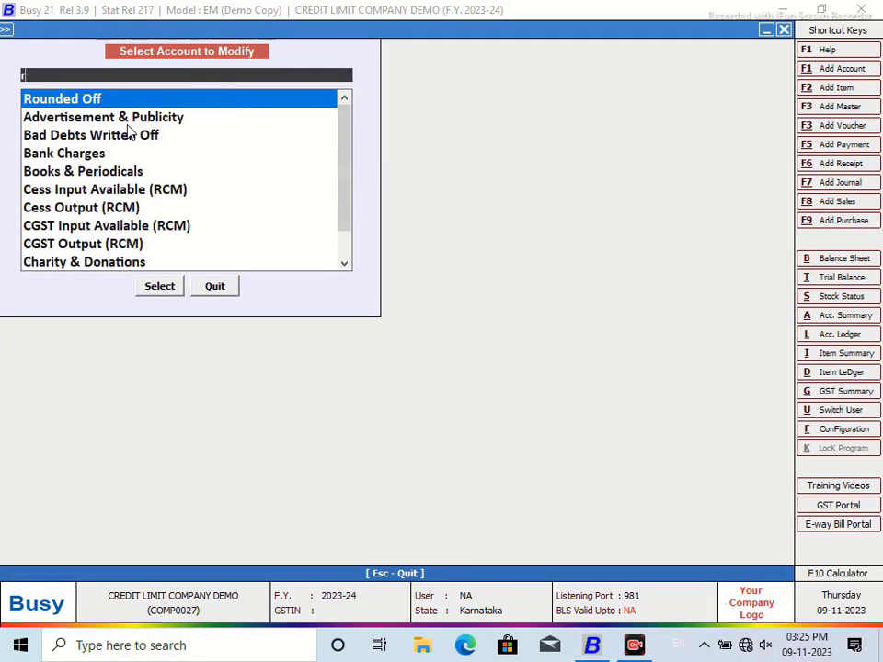
{"action": "type", "text": "a"}
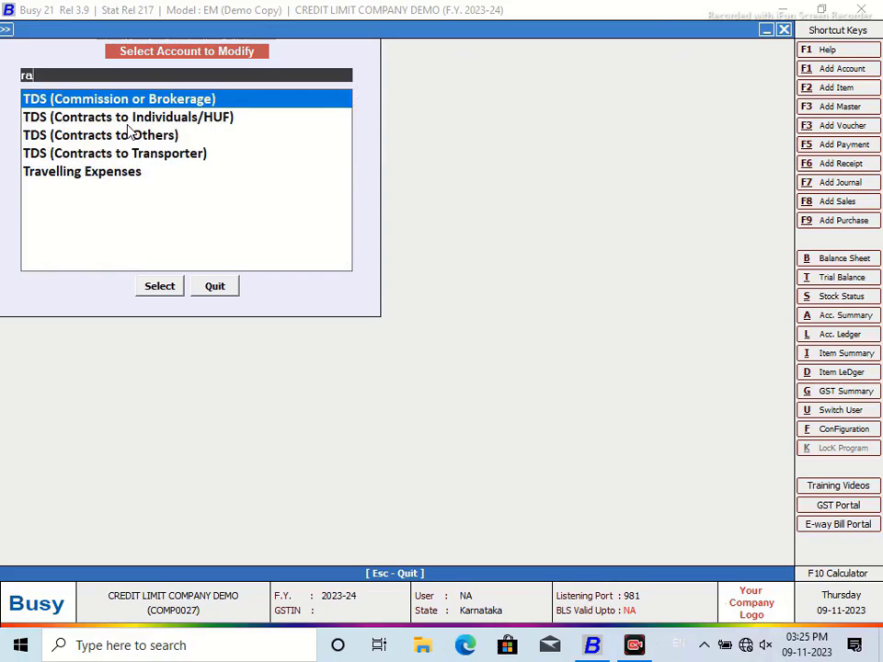
{"action": "left_click", "coordinate": [220, 292]}
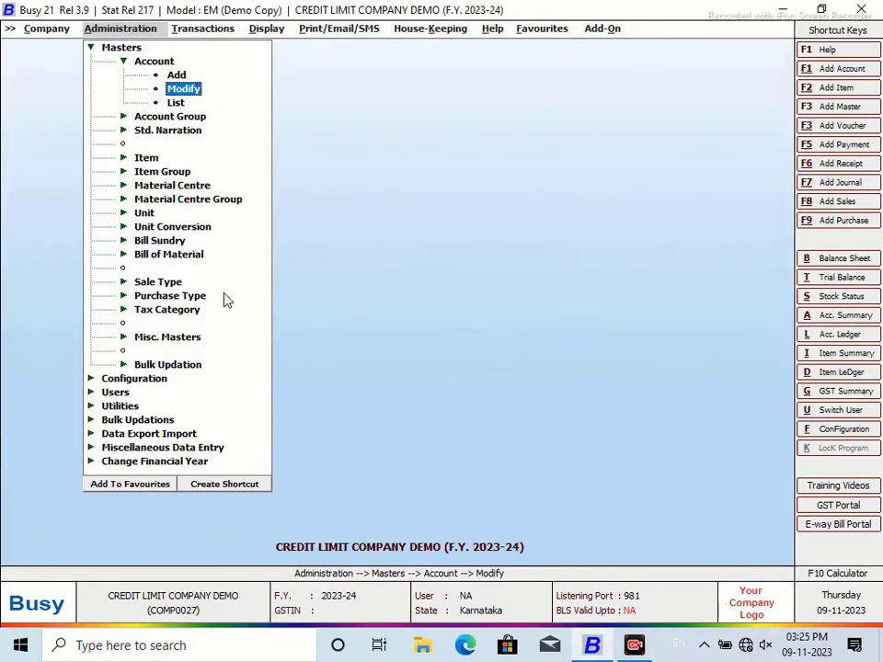
{"action": "left_click", "coordinate": [175, 102]}
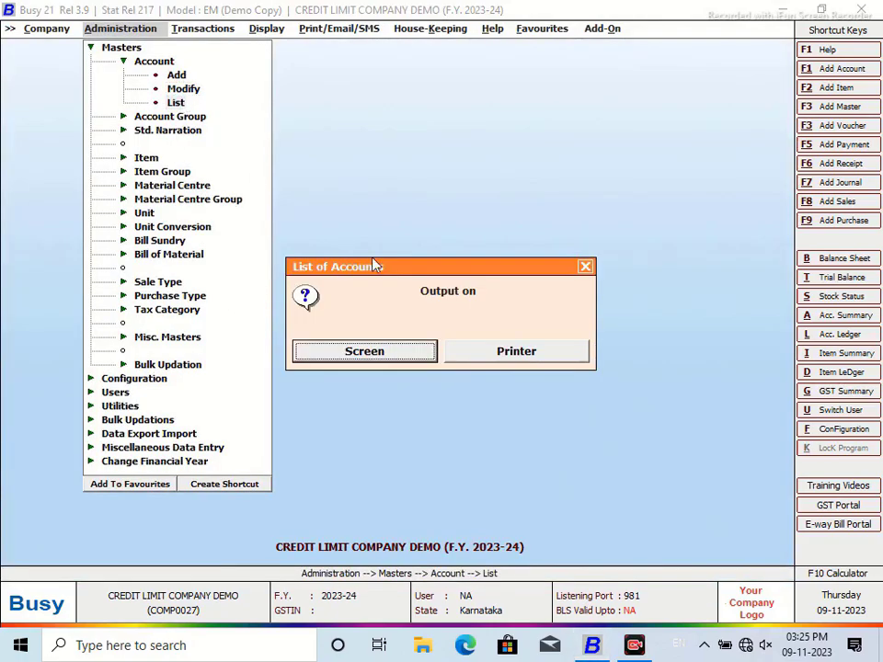
{"action": "left_click", "coordinate": [418, 357]}
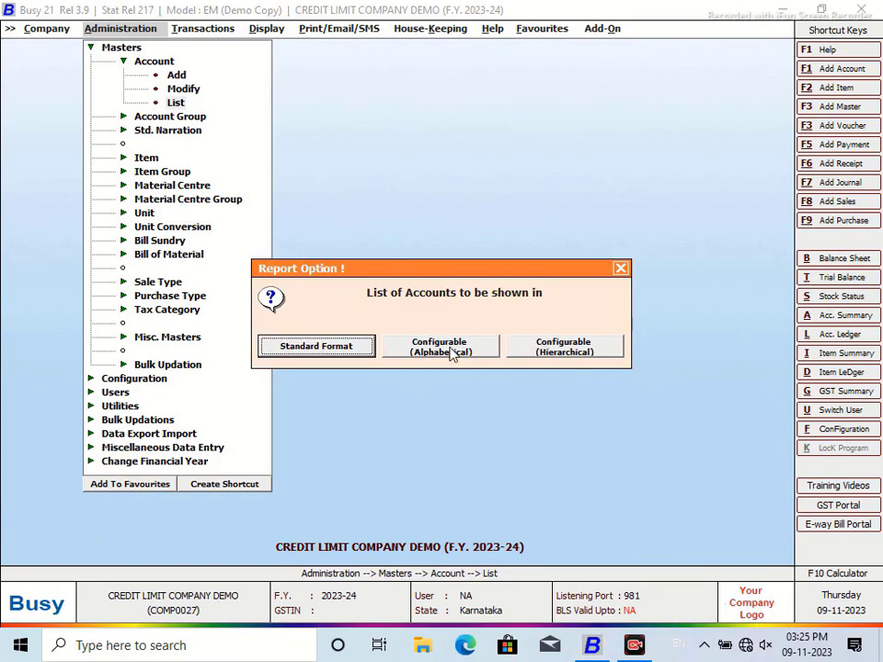
{"action": "left_click", "coordinate": [451, 356]}
{"action": "left_click", "coordinate": [531, 359]}
{"action": "type", "text": "s"}
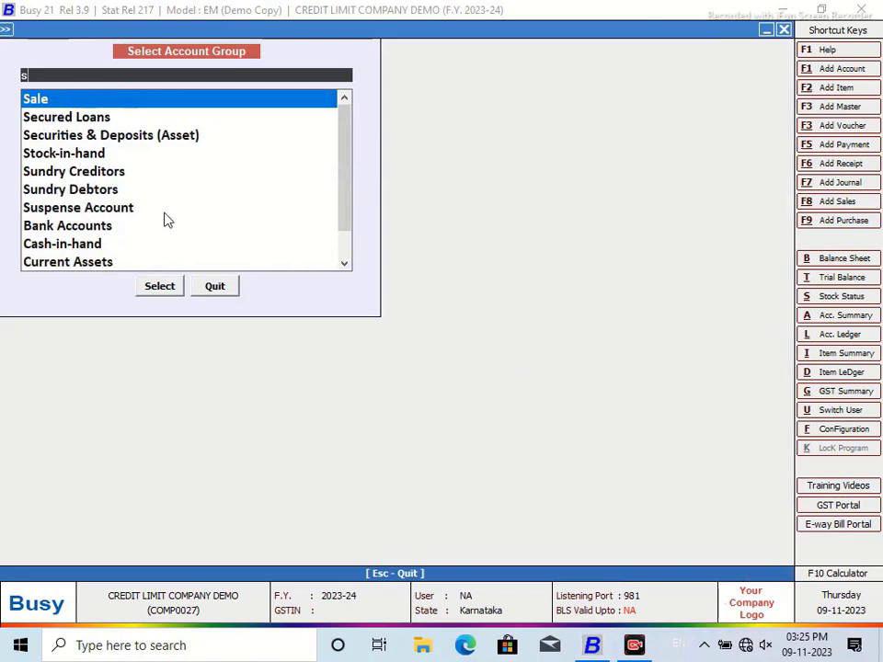
{"action": "left_click", "coordinate": [106, 190]}
{"action": "left_click", "coordinate": [151, 286]}
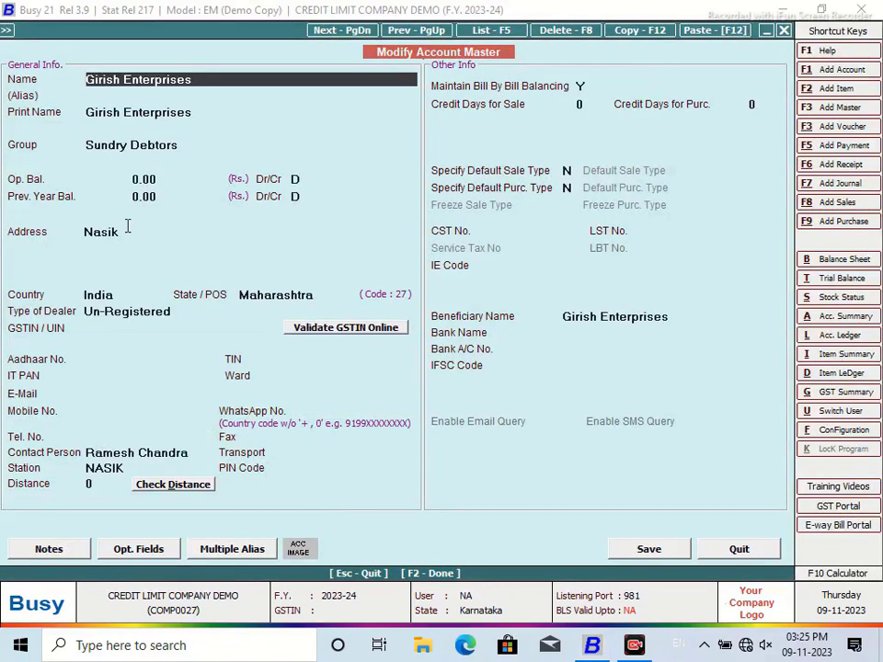
Step: Set the opening balance to 21,653 Dr with bill reference 1/4/2023 and save
{"action": "left_click_drag", "start_coordinate": [163, 183], "coordinate": [67, 185]}
{"action": "type", "text": "21,"}
{"action": "type", "text": "65"}
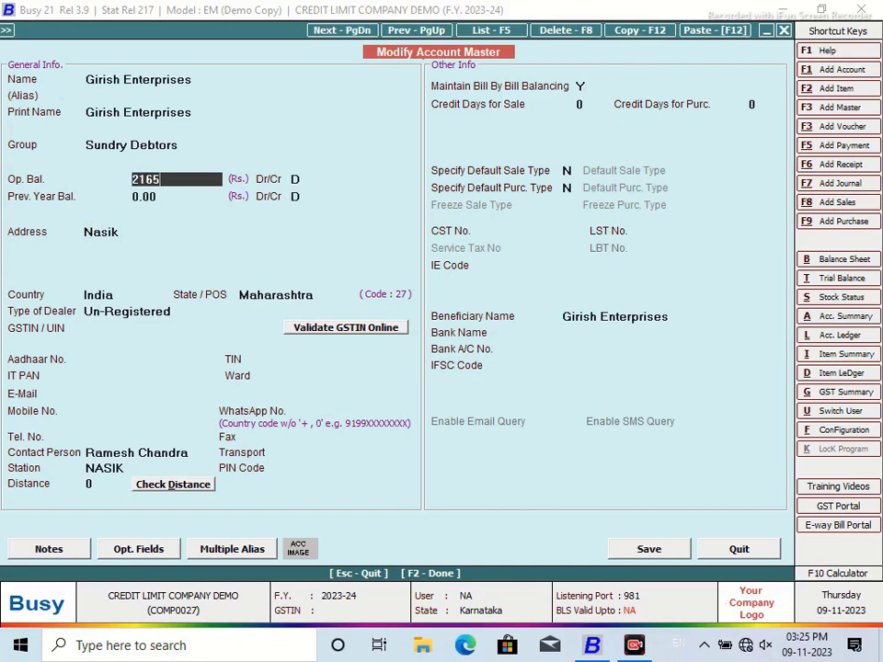
{"action": "type", "text": "3"}
{"action": "key", "text": "Return"}
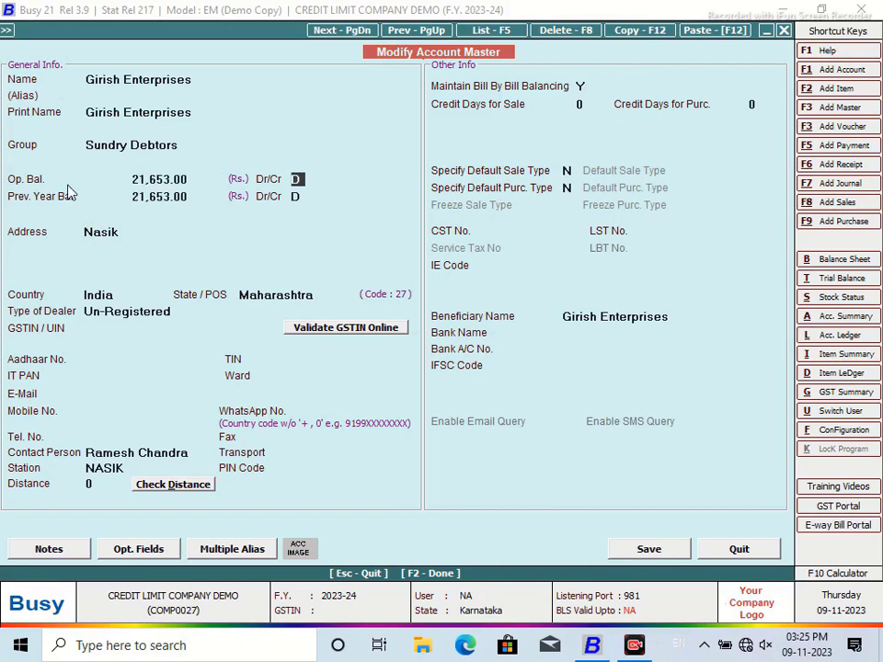
{"action": "left_click", "coordinate": [650, 550]}
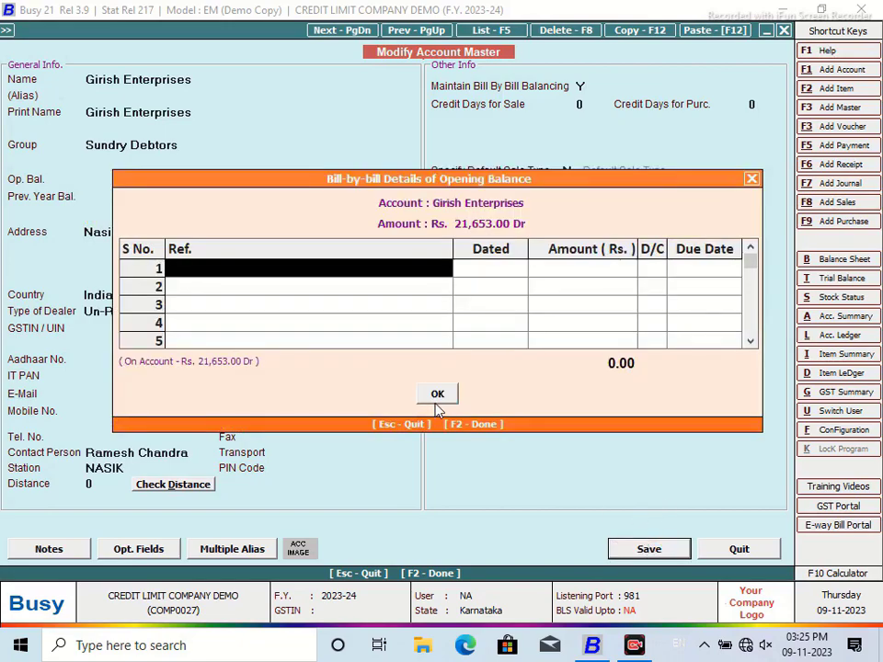
{"action": "type", "text": "1/"}
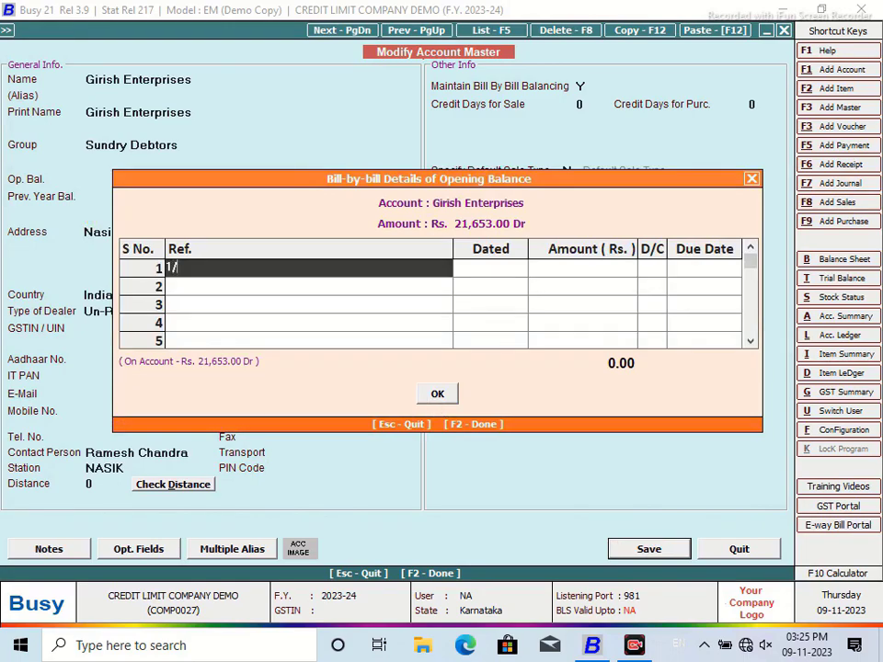
{"action": "type", "text": "4/2023"}
{"action": "key", "text": "Return"}
{"action": "key", "text": "Return"}
{"action": "key", "text": "Return"}
{"action": "key", "text": "Return"}
{"action": "left_click", "coordinate": [438, 396]}
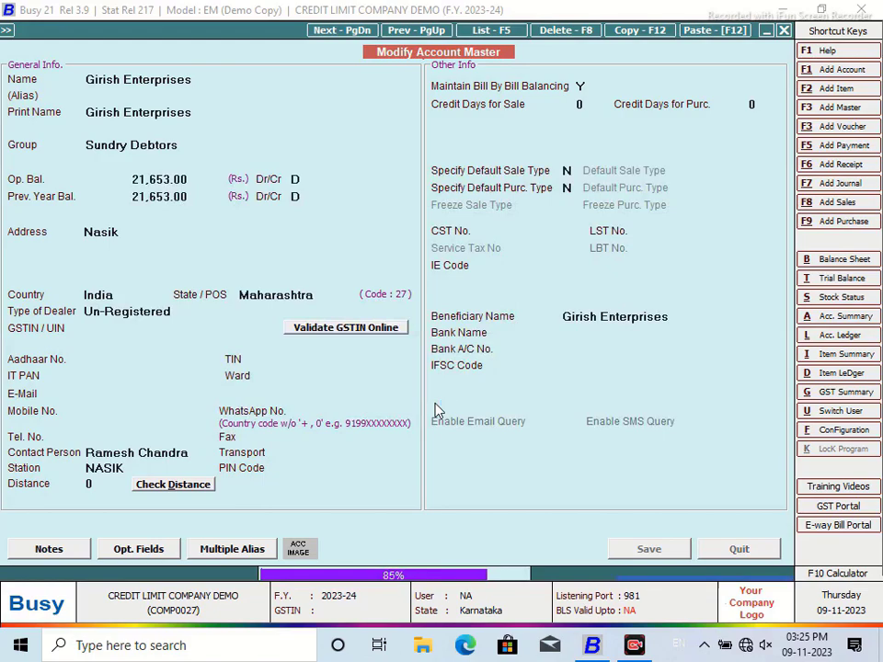
Step: Generate the NEW DESIGN Amount Receivable report for Sundry Debtors as on 30-04-2023
{"action": "left_click", "coordinate": [748, 550]}
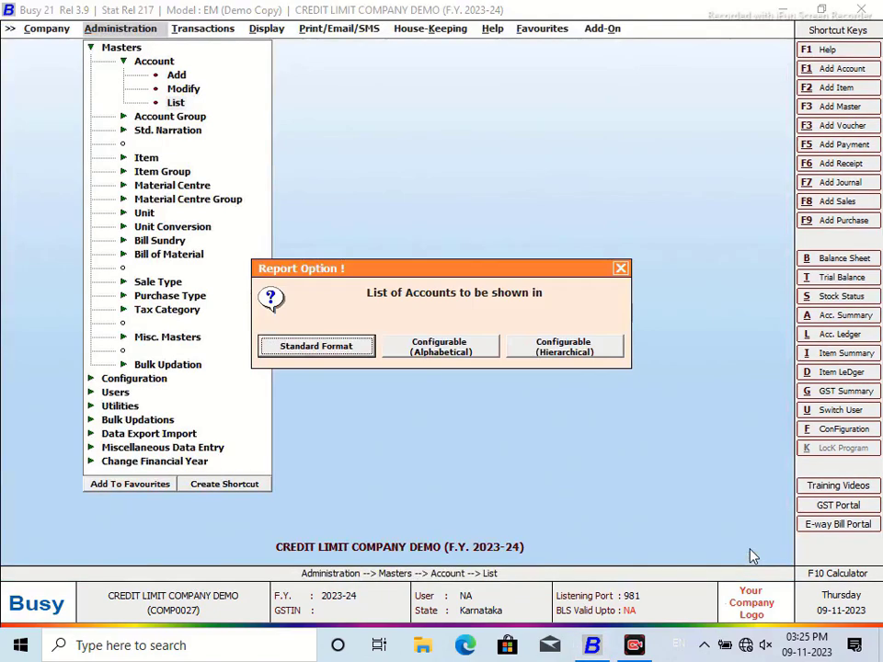
{"action": "left_click", "coordinate": [620, 268]}
{"action": "left_click", "coordinate": [582, 266]}
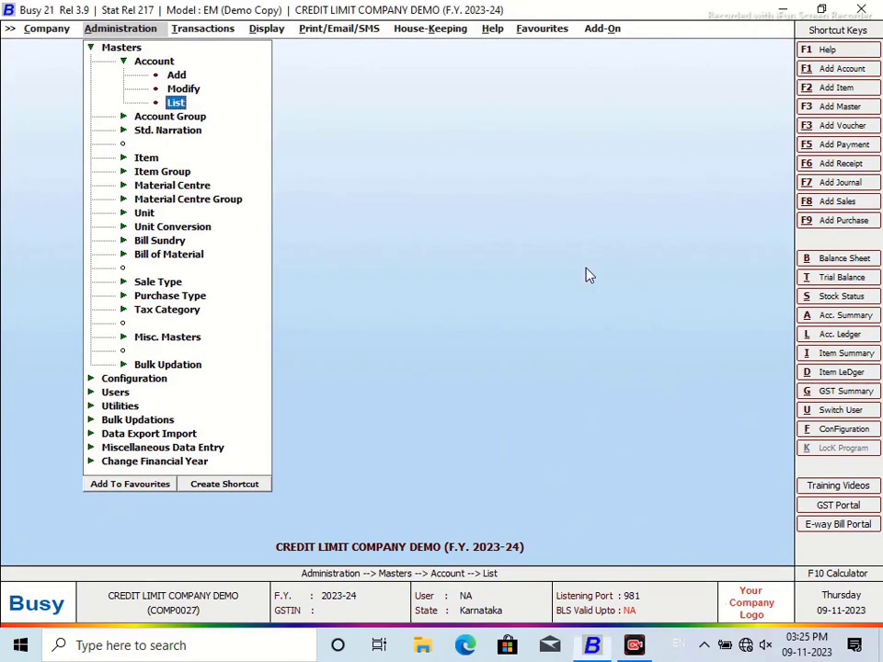
{"action": "left_click", "coordinate": [265, 28]}
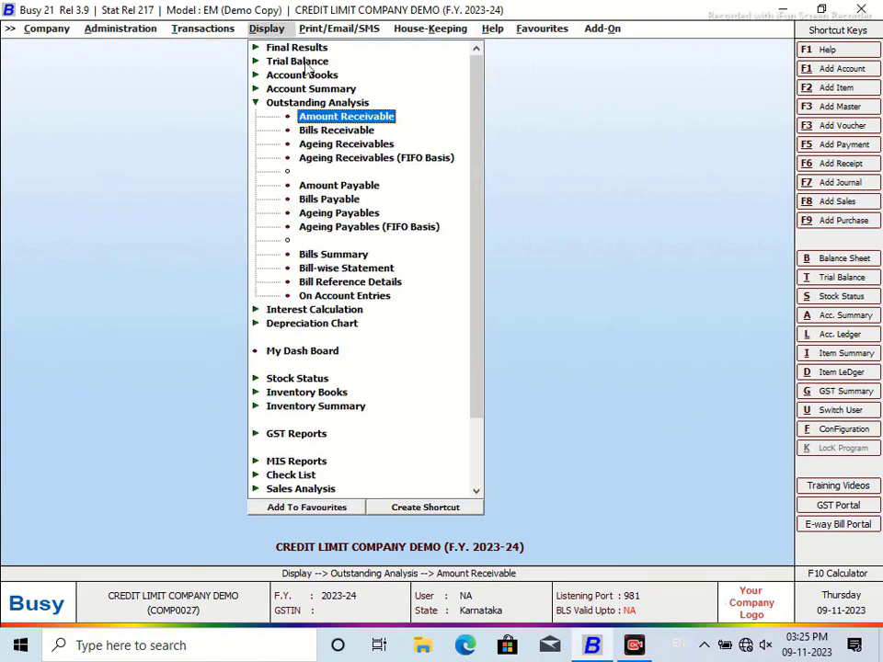
{"action": "left_click", "coordinate": [365, 120]}
{"action": "left_click", "coordinate": [431, 354]}
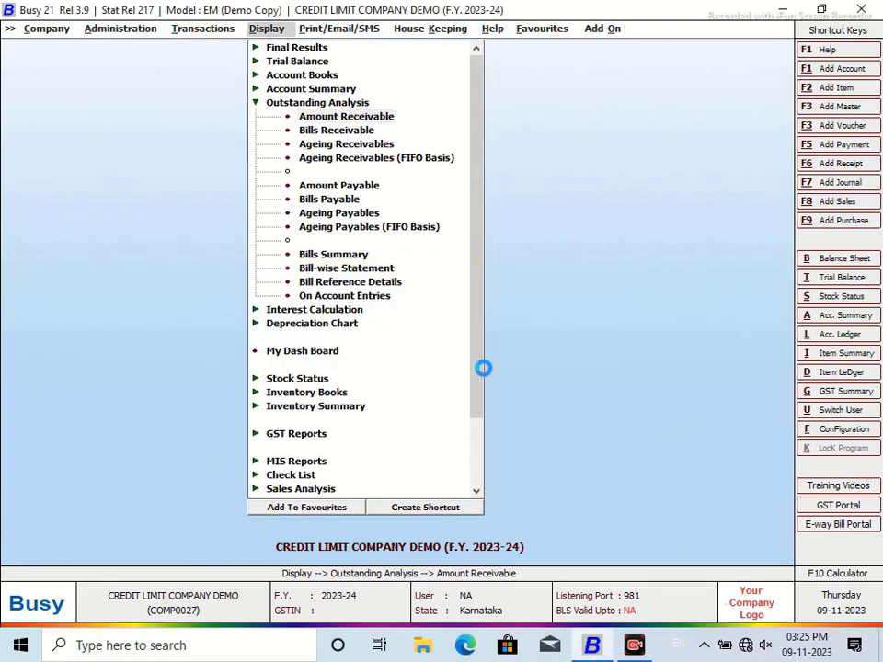
{"action": "key", "text": "Return"}
{"action": "key", "text": "Down"}
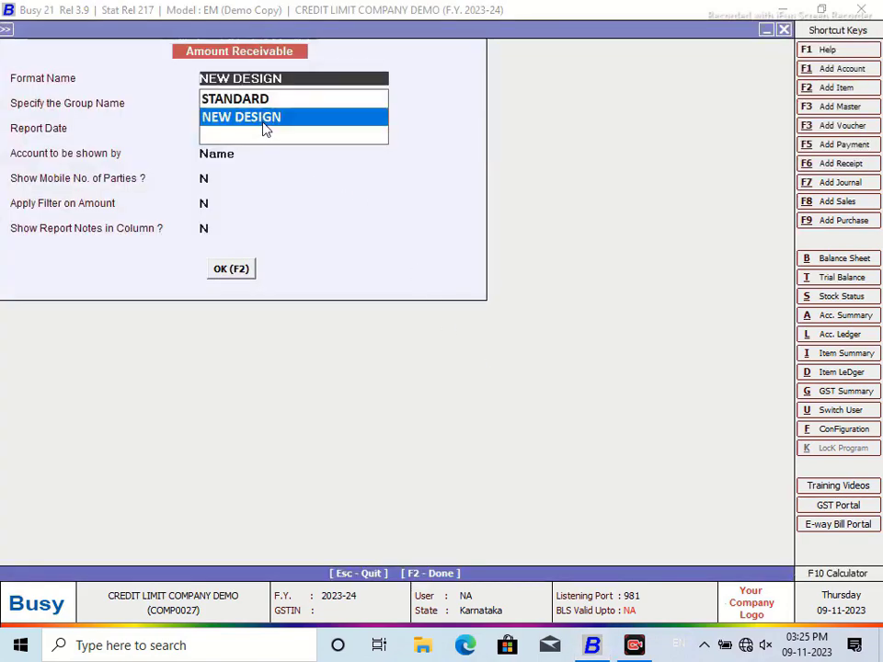
{"action": "key", "text": "Return"}
{"action": "key", "text": "Return"}
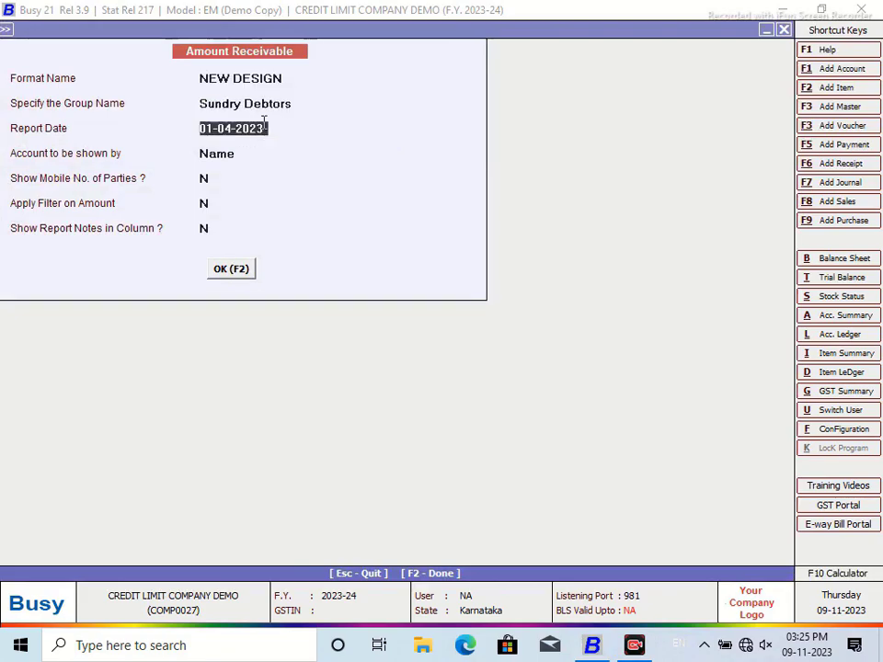
{"action": "type", "text": "3"}
{"action": "key", "text": "Return"}
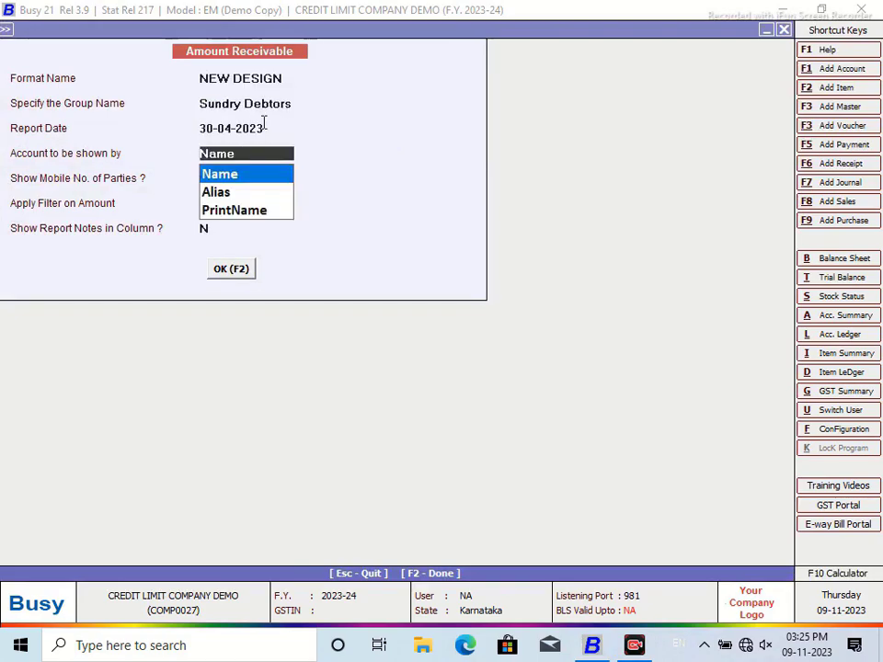
{"action": "left_click", "coordinate": [240, 272]}
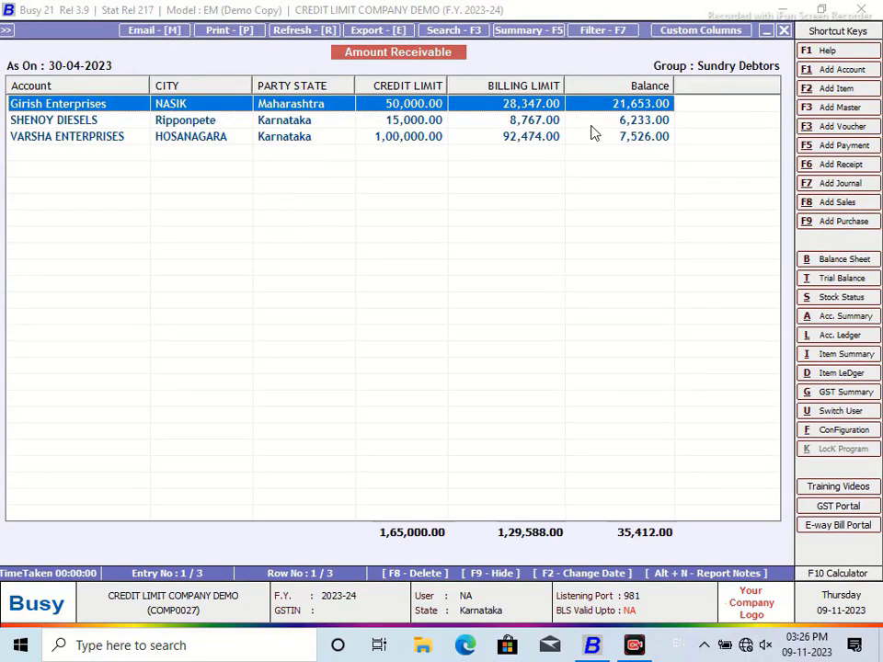
Step: Close the Amount Receivable report and its option dialogs
{"action": "left_click", "coordinate": [783, 32]}
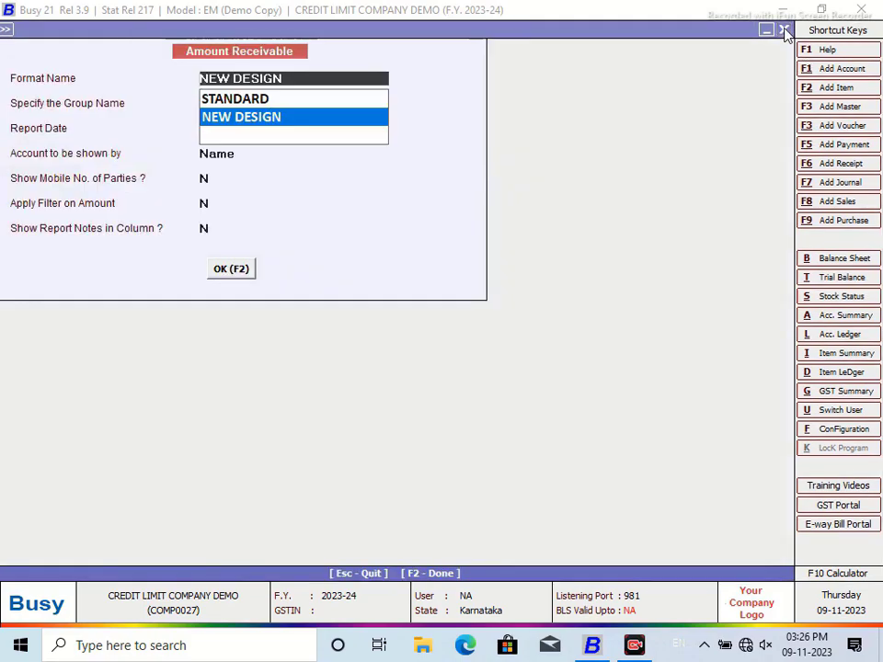
{"action": "left_click", "coordinate": [783, 30]}
{"action": "left_click", "coordinate": [620, 268]}
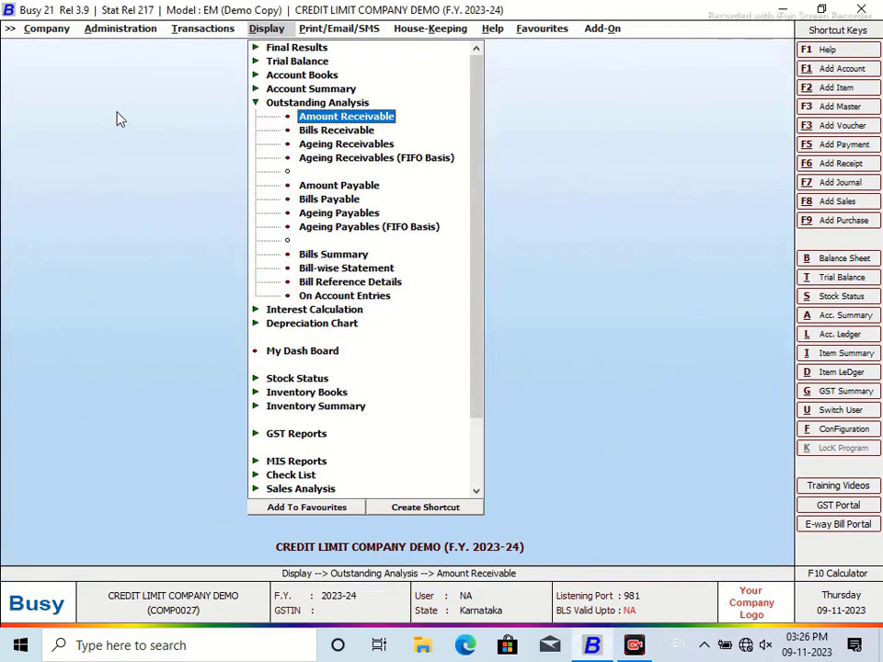
{"action": "left_click", "coordinate": [189, 31]}
Step: Start a Main-series I/GST-MultiRate sales voucher for Girish Enterprises and begin a new item master
{"action": "left_click", "coordinate": [200, 48]}
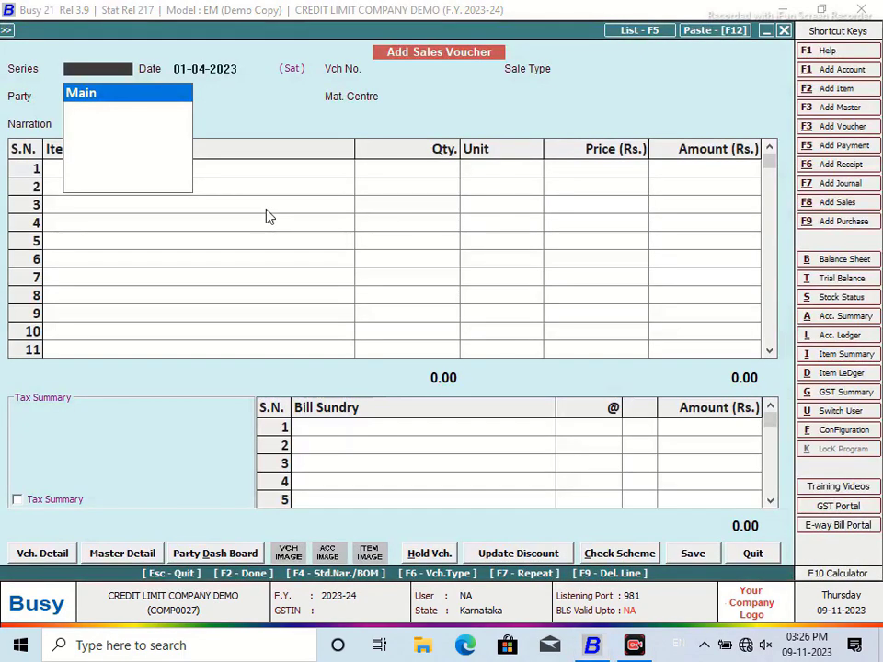
{"action": "key", "text": "Return"}
{"action": "key", "text": "Return"}
{"action": "key", "text": "Return"}
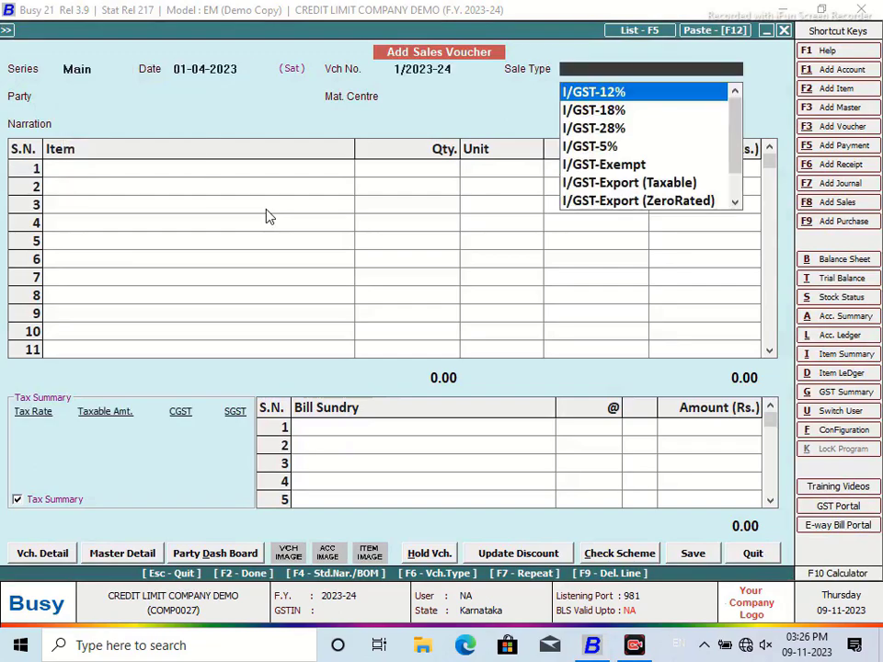
{"action": "type", "text": "mul"}
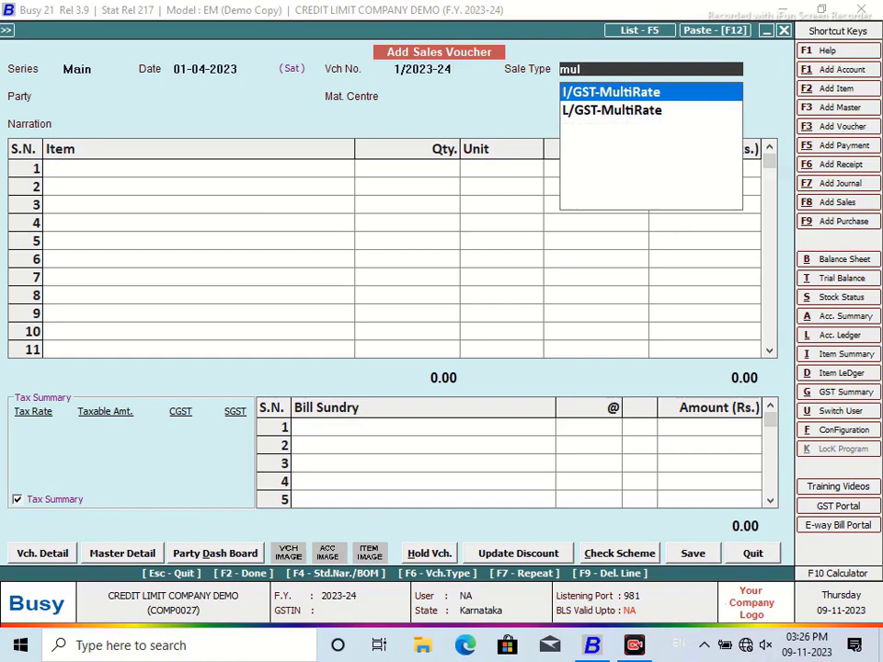
{"action": "key", "text": "Return"}
{"action": "type", "text": "g"}
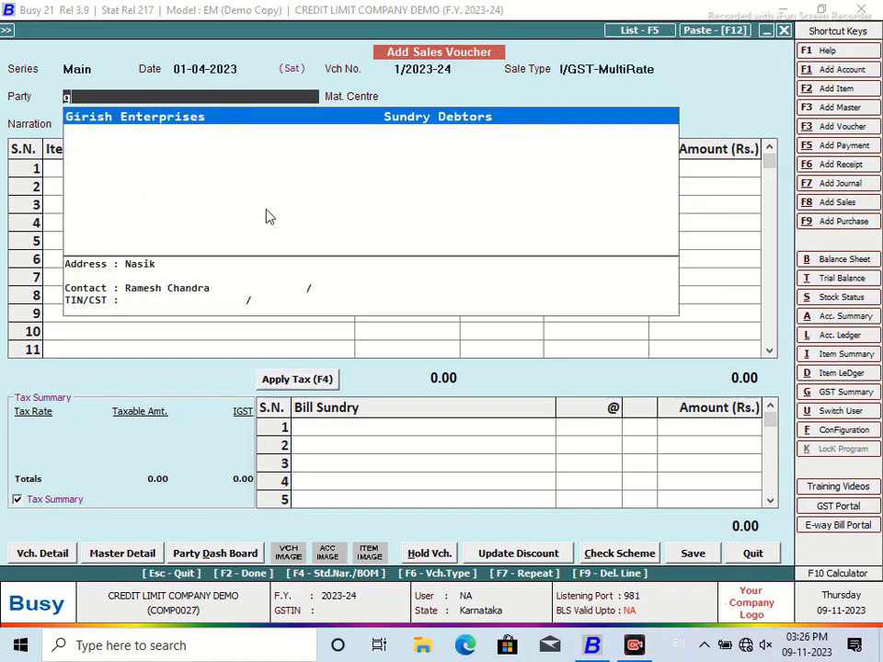
{"action": "type", "text": "i"}
{"action": "key", "text": "Return"}
{"action": "key", "text": "Return"}
{"action": "key", "text": "Return"}
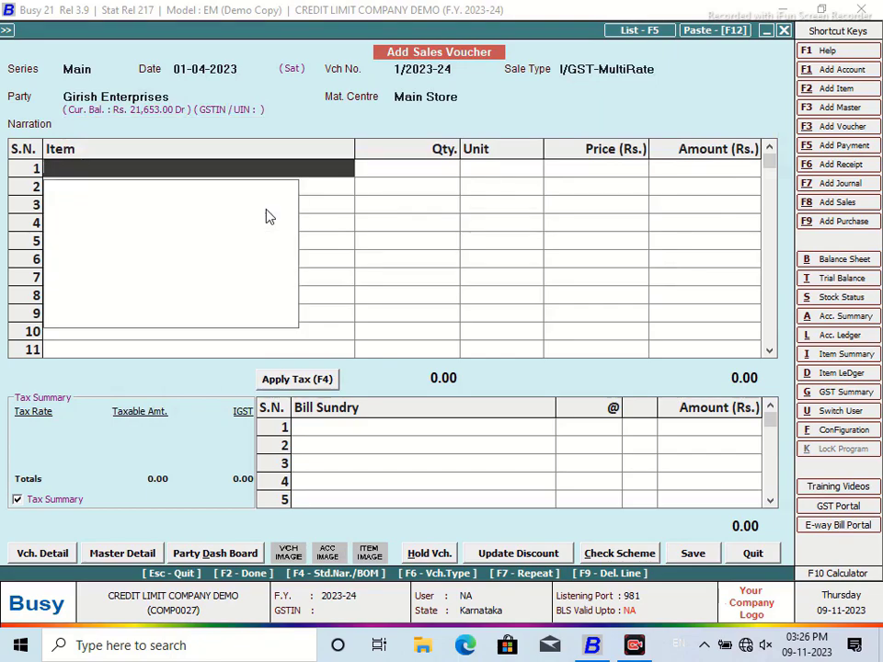
{"action": "key", "text": "F2"}
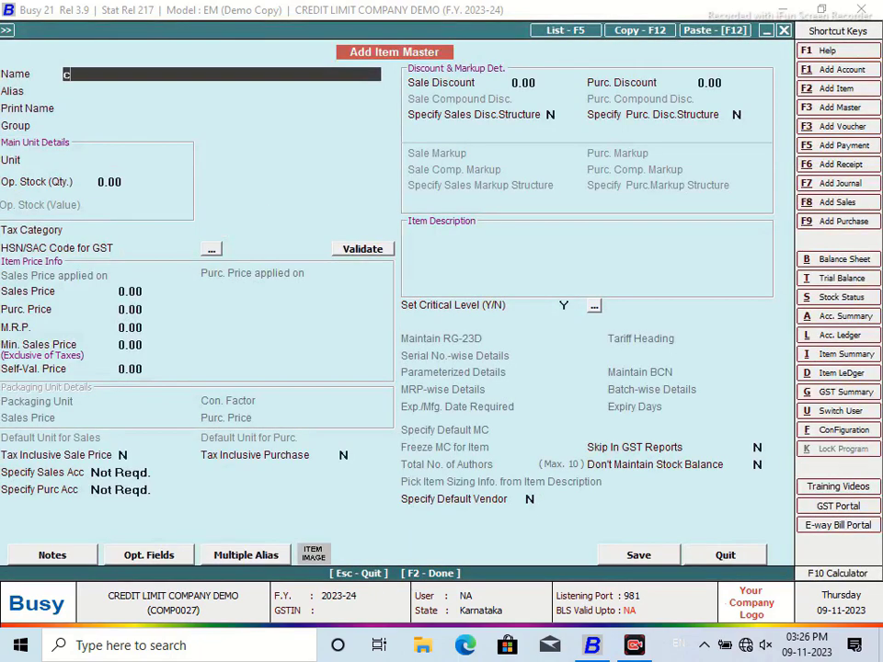
Step: Name the item Crown Wheel Pinion Kit Leyland Tarus under General and create unit SET (SET-SETS)
{"action": "type", "text": "crown wheel pinion "}
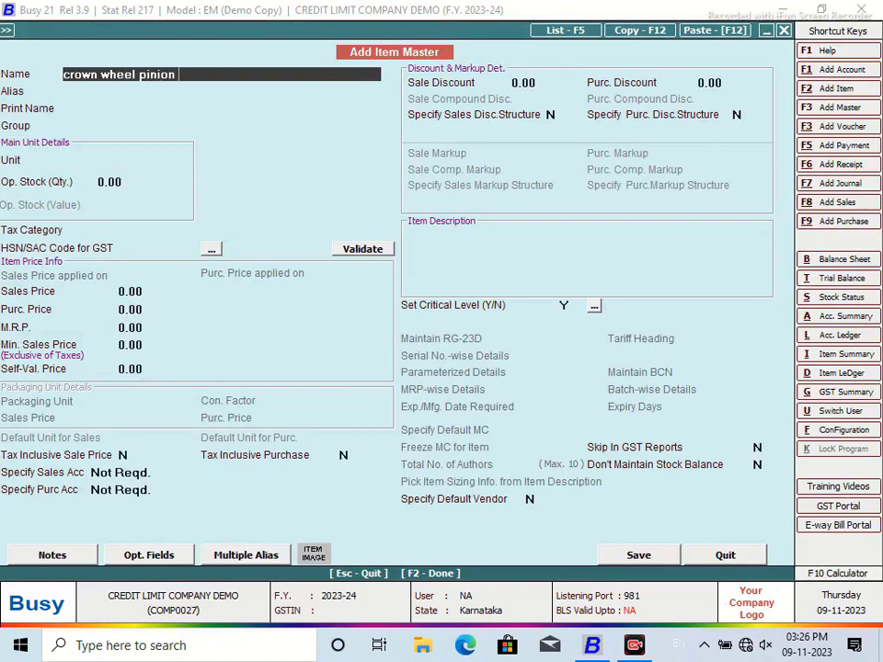
{"action": "type", "text": "kit Leyland Tarus"}
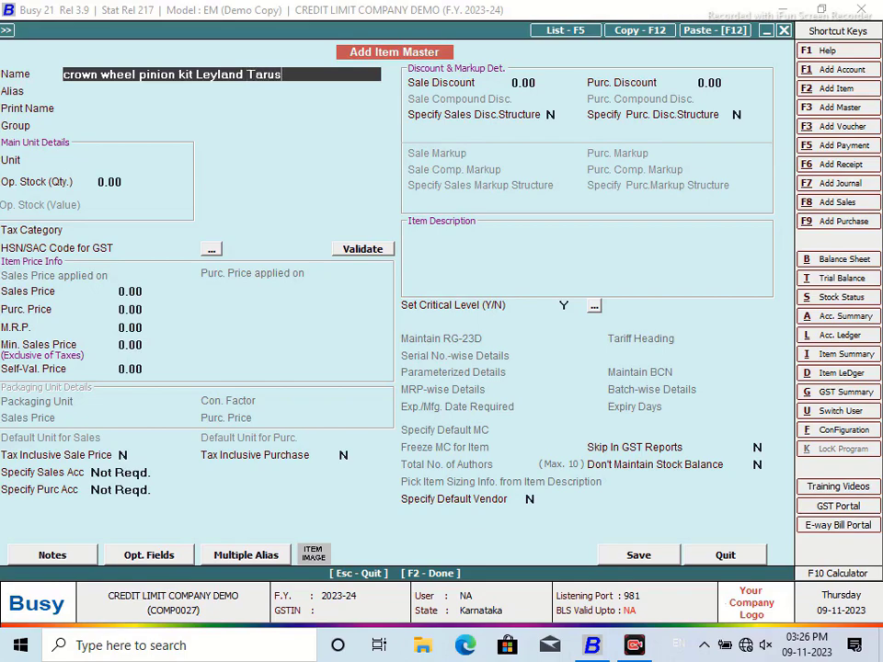
{"action": "key", "text": "Return"}
{"action": "key", "text": "Return"}
{"action": "key", "text": "Return"}
{"action": "key", "text": "F3"}
{"action": "type", "text": "sET"}
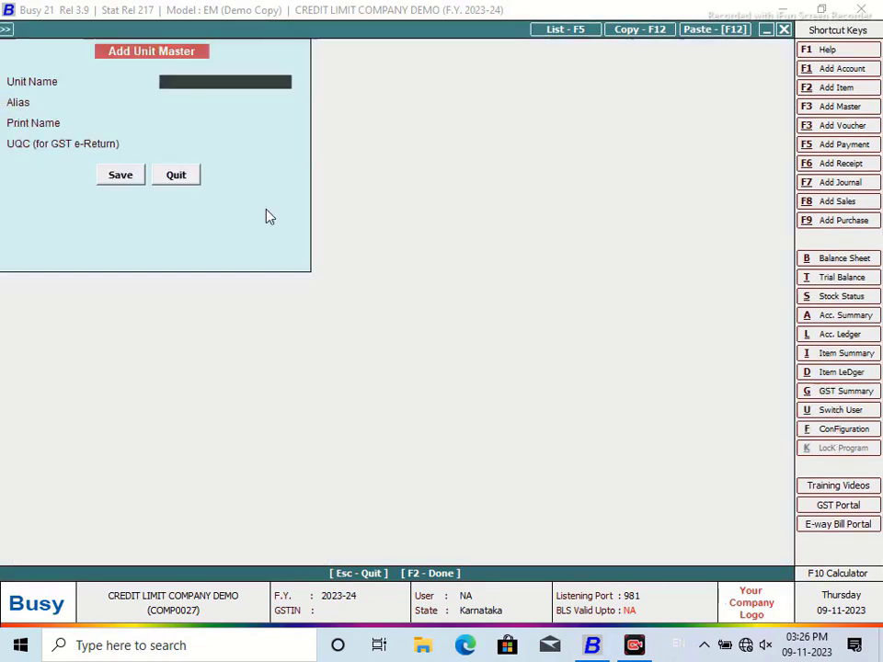
{"action": "key", "text": "Return"}
{"action": "key", "text": "Return"}
{"action": "key", "text": "Return"}
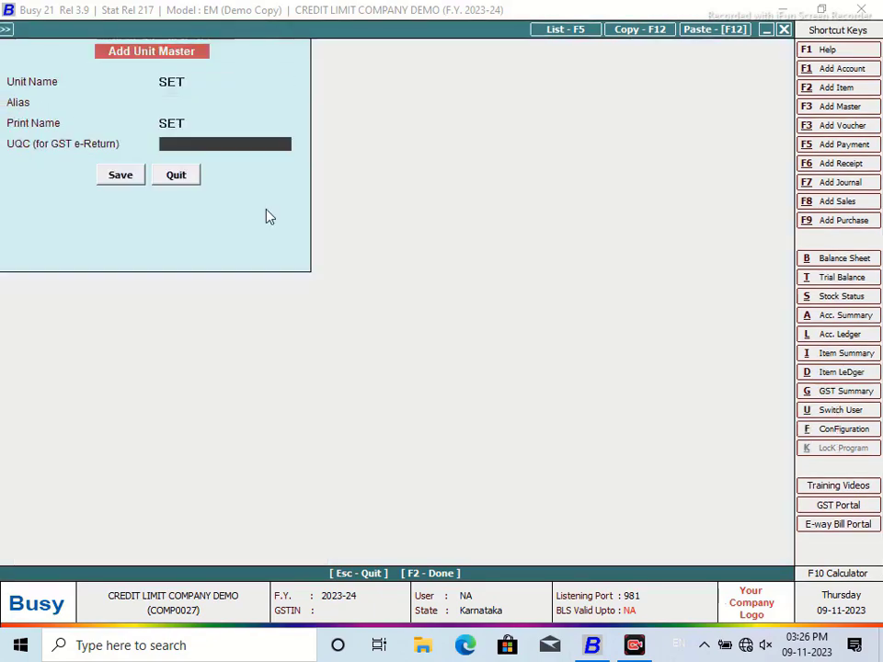
{"action": "type", "text": "SET"}
{"action": "key", "text": "Return"}
{"action": "left_click", "coordinate": [133, 178]}
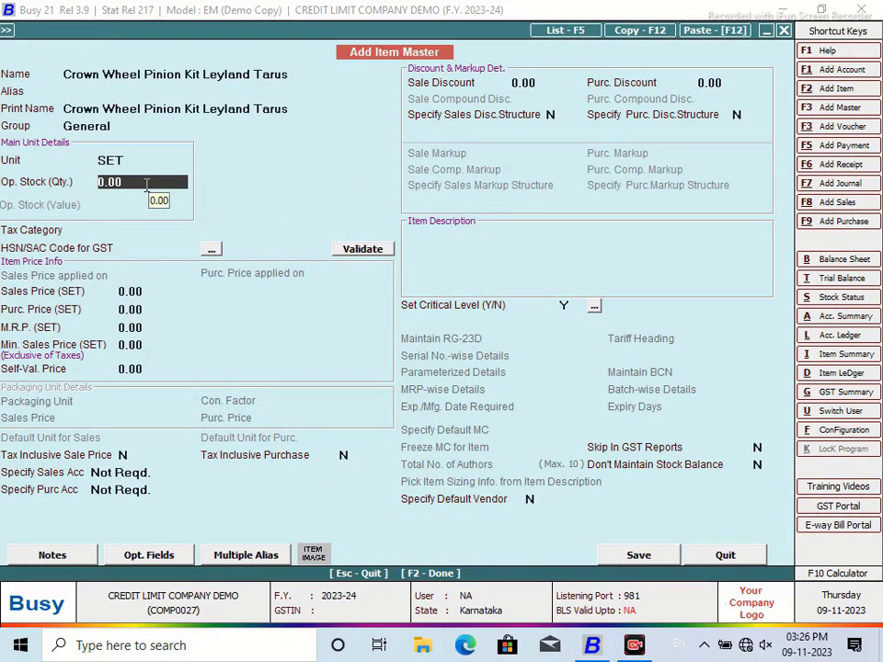
Step: Enter opening stock 5 worth 60,000, set GST 18%, and save the item
{"action": "type", "text": "5"}
{"action": "key", "text": "Return"}
{"action": "type", "text": "12"}
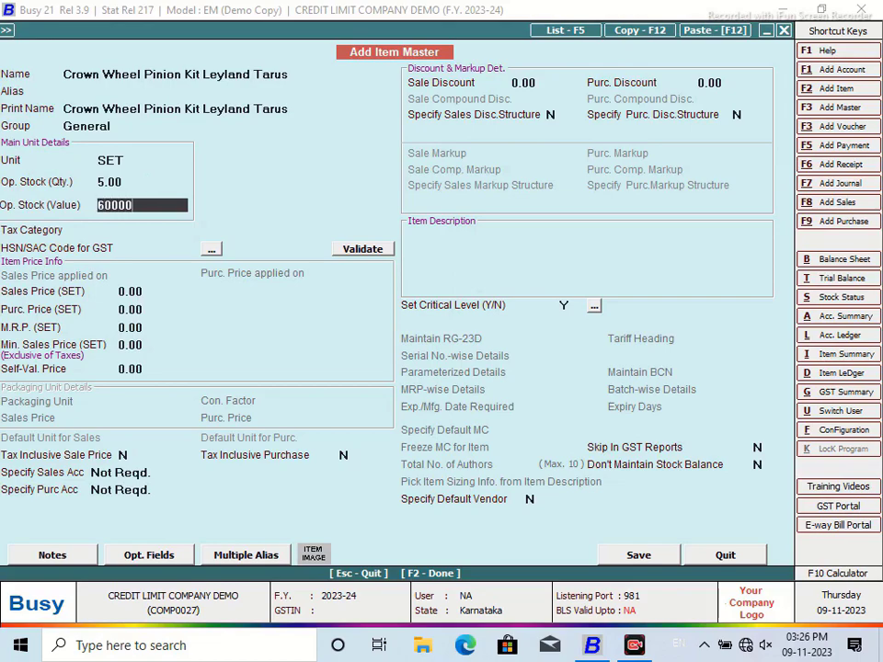
{"action": "key", "text": "Return"}
{"action": "type", "text": "G"}
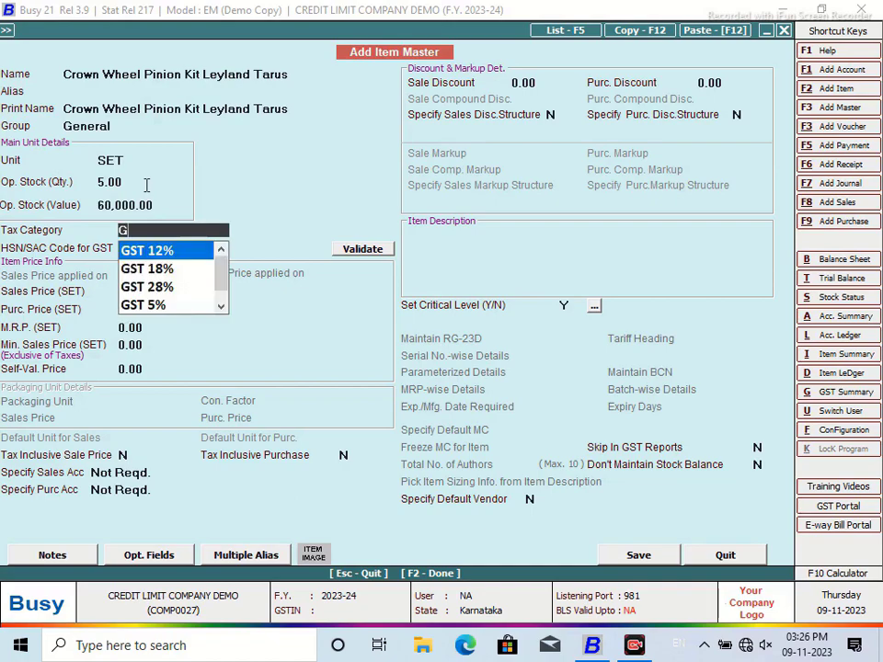
{"action": "key", "text": "Down"}
{"action": "key", "text": "Return"}
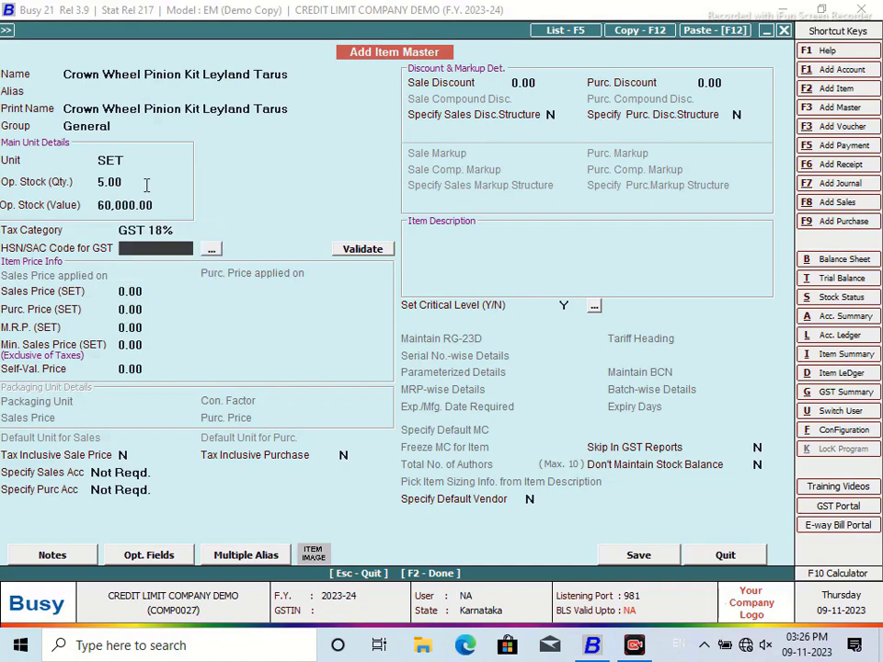
{"action": "left_click", "coordinate": [657, 552]}
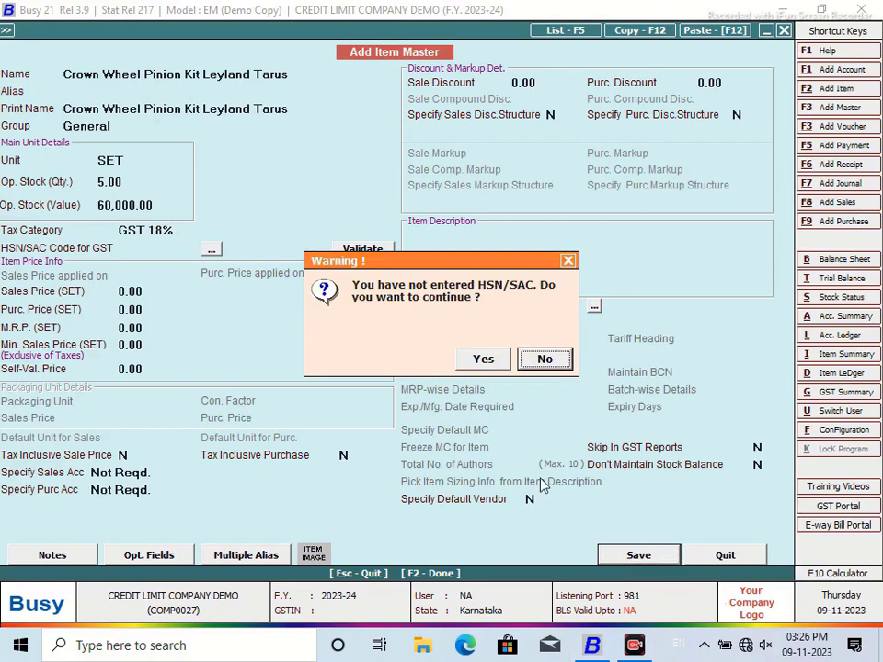
Step: Save the item without an HSN code and enter 1 SET at 12,500 on the voucher
{"action": "left_click", "coordinate": [483, 366]}
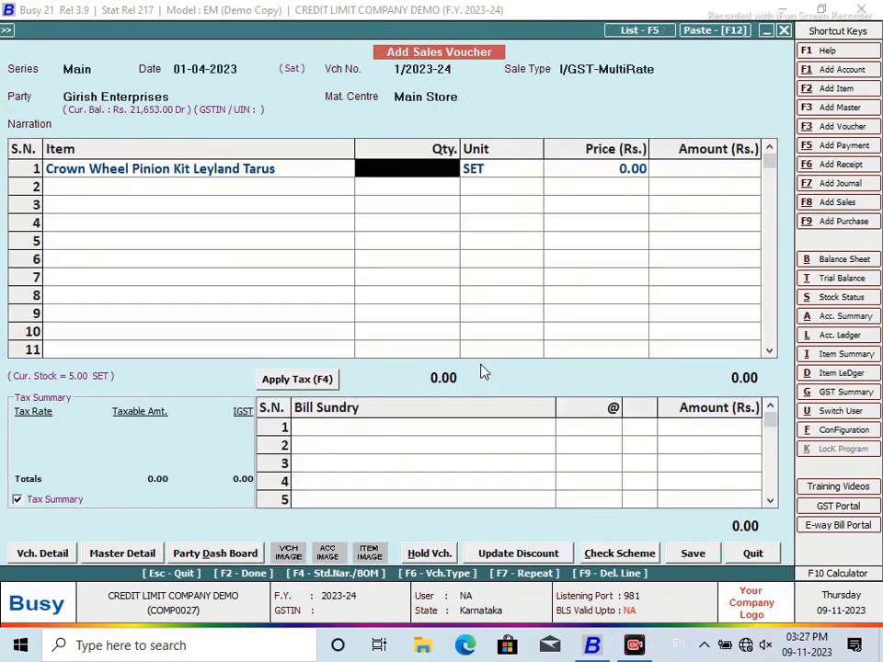
{"action": "type", "text": "1"}
{"action": "key", "text": "Return"}
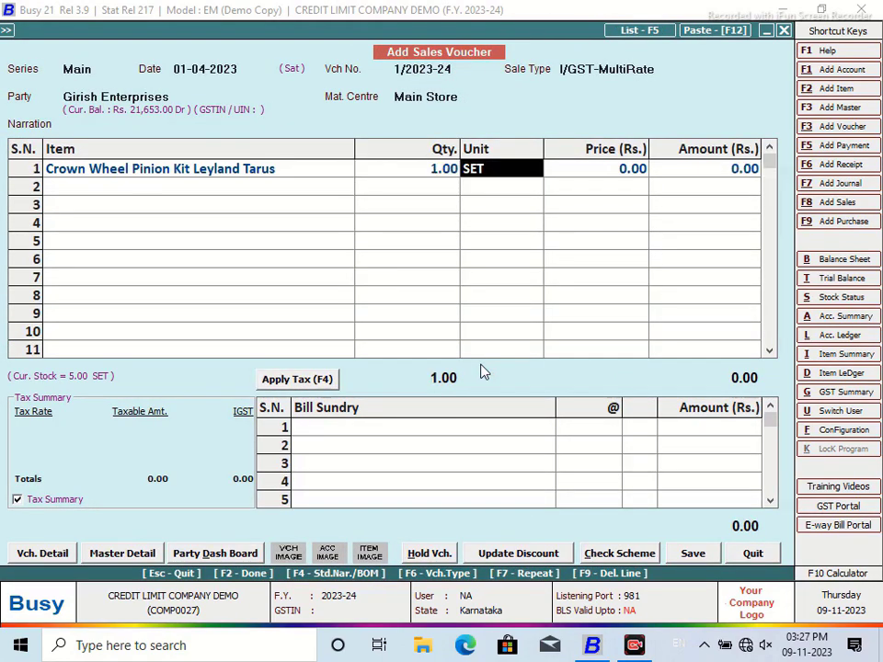
{"action": "key", "text": "Return"}
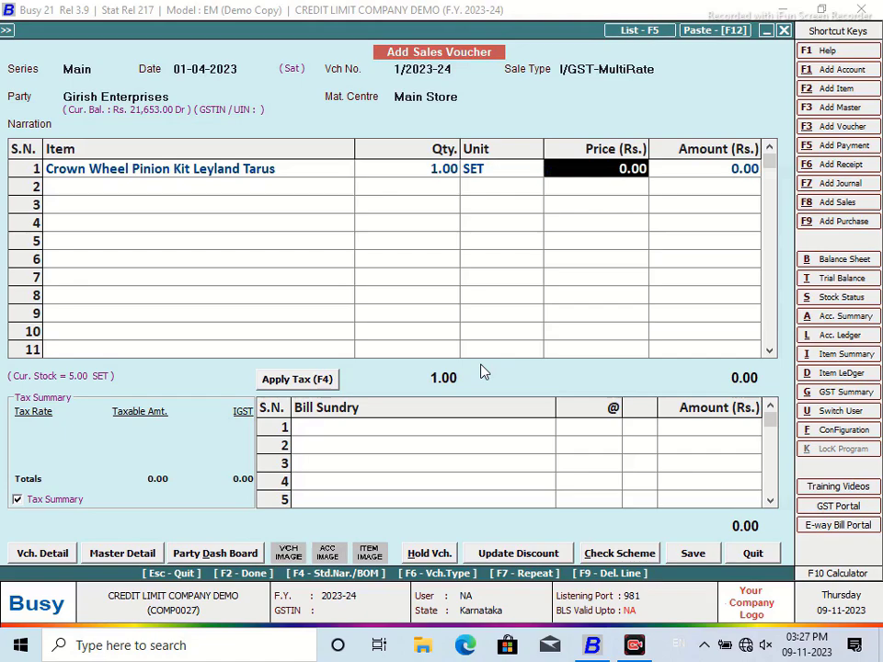
{"action": "type", "text": "125"}
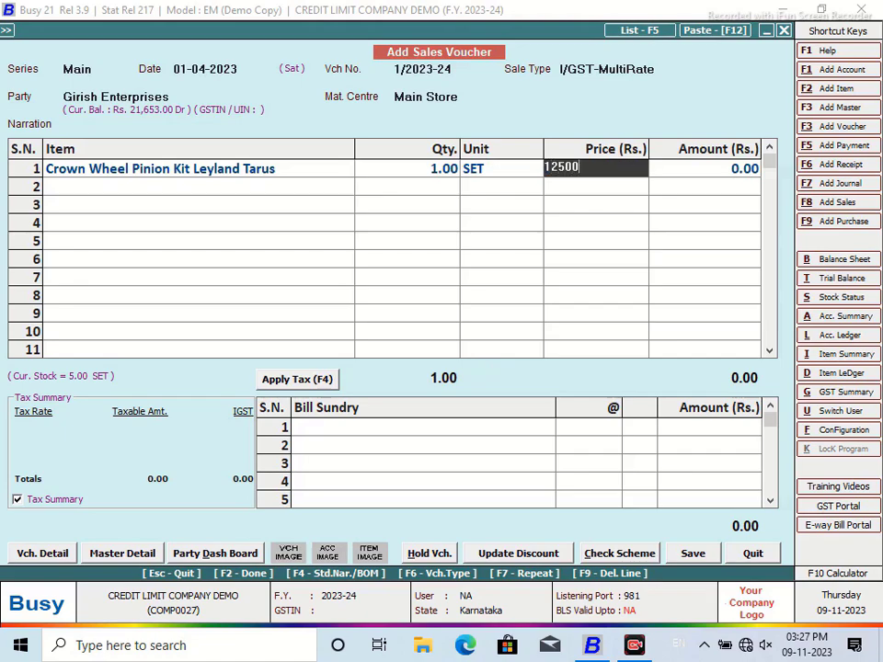
{"action": "key", "text": "Return"}
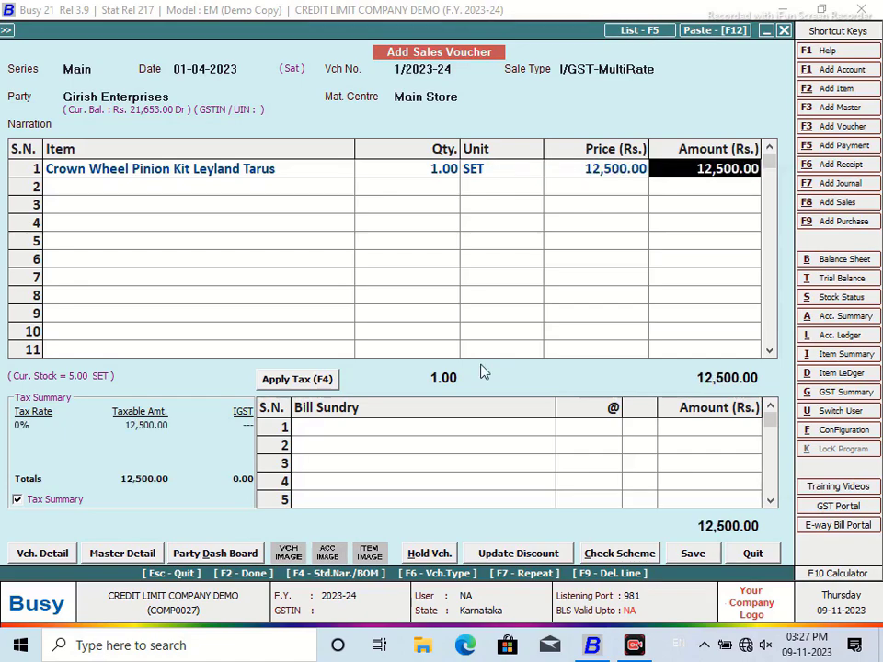
Step: Apply 18% IGST and save the voucher as a new bill reference with transport details
{"action": "left_click", "coordinate": [285, 382]}
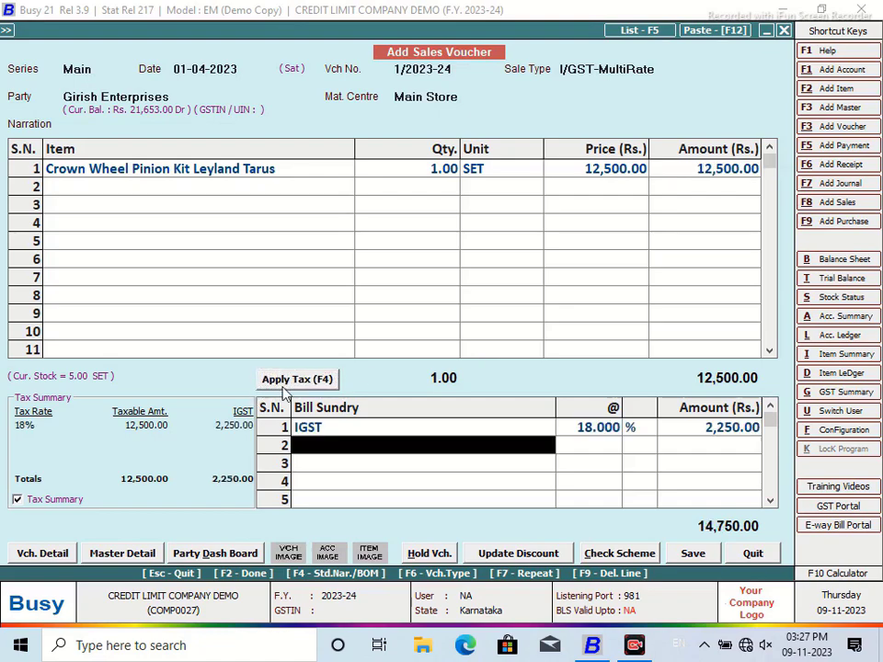
{"action": "left_click", "coordinate": [694, 556]}
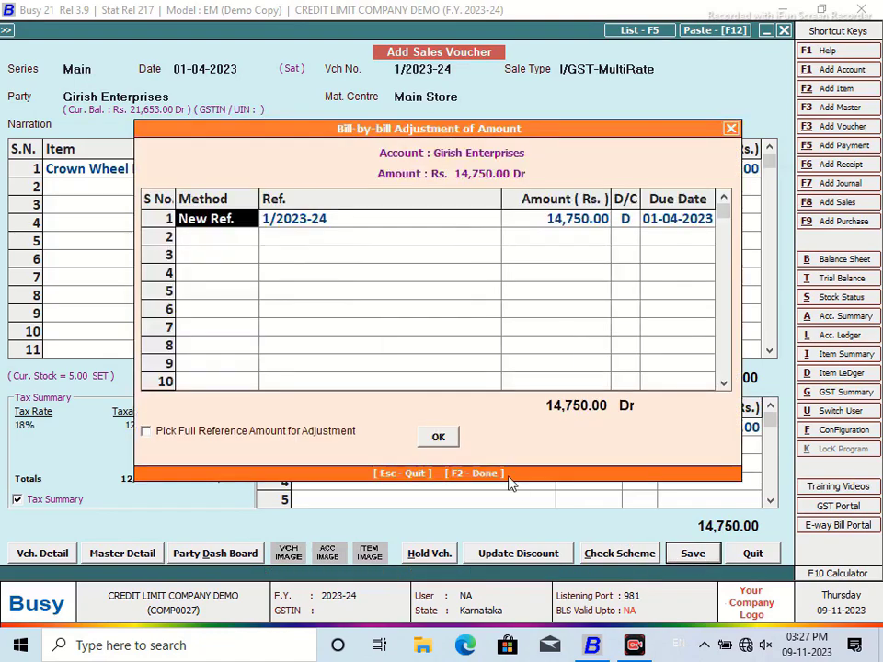
{"action": "left_click", "coordinate": [438, 435]}
{"action": "left_click", "coordinate": [434, 356]}
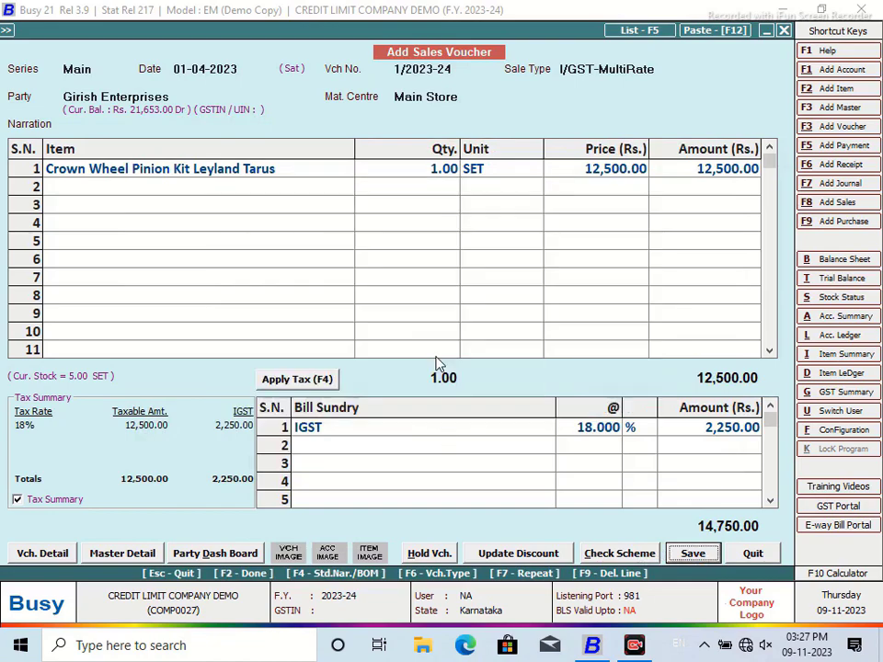
Step: Skip printing and generate the NEW DESIGN Amount Receivable report
{"action": "key", "text": "n"}
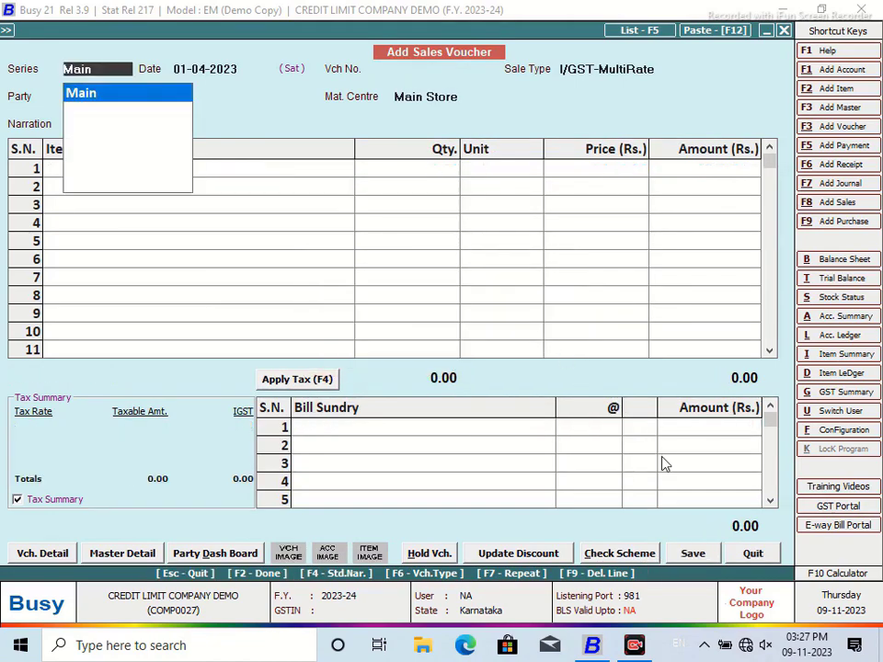
{"action": "left_click", "coordinate": [746, 552]}
{"action": "left_click", "coordinate": [261, 32]}
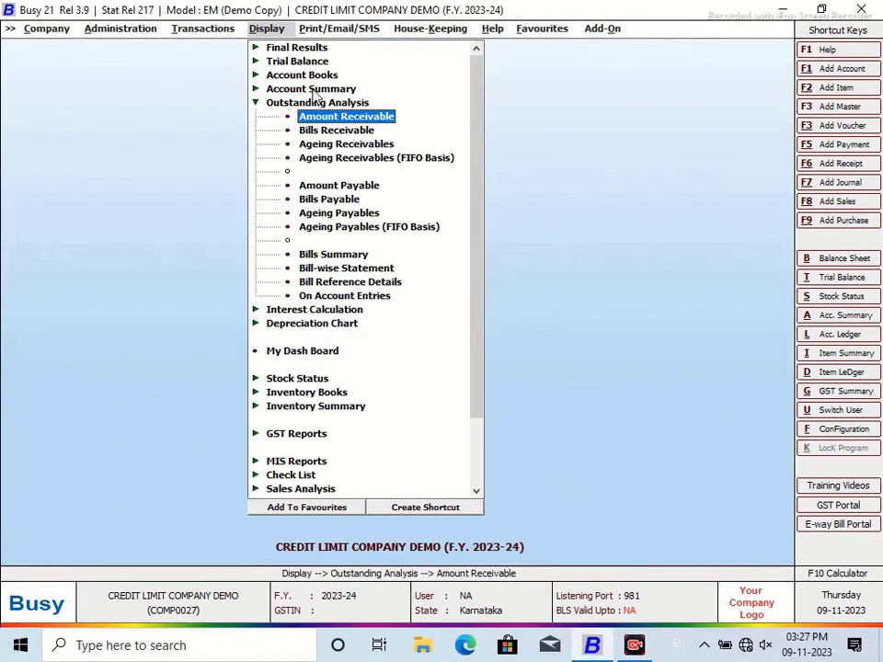
{"action": "key", "text": "Return"}
{"action": "left_click", "coordinate": [446, 349]}
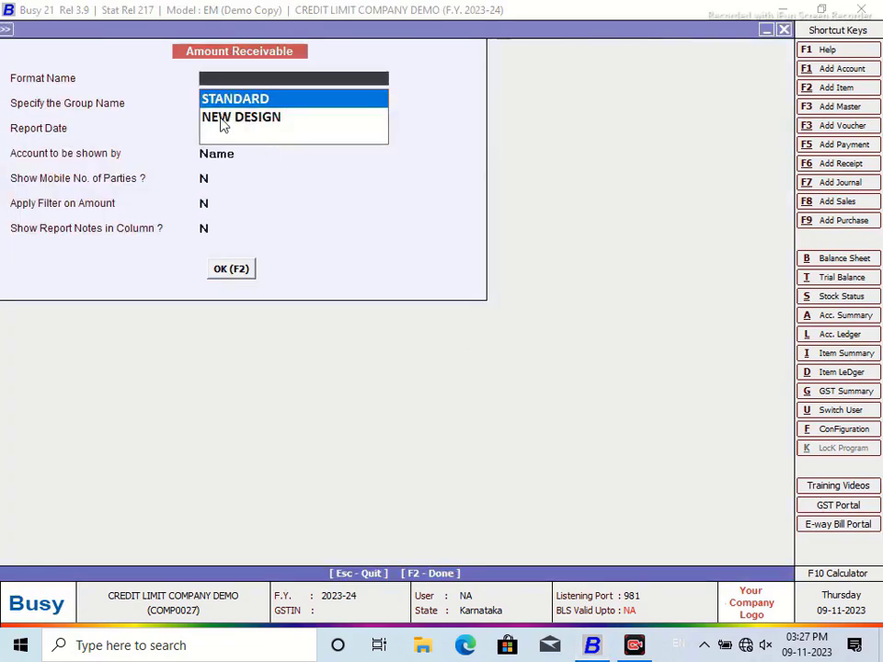
{"action": "left_click", "coordinate": [219, 117]}
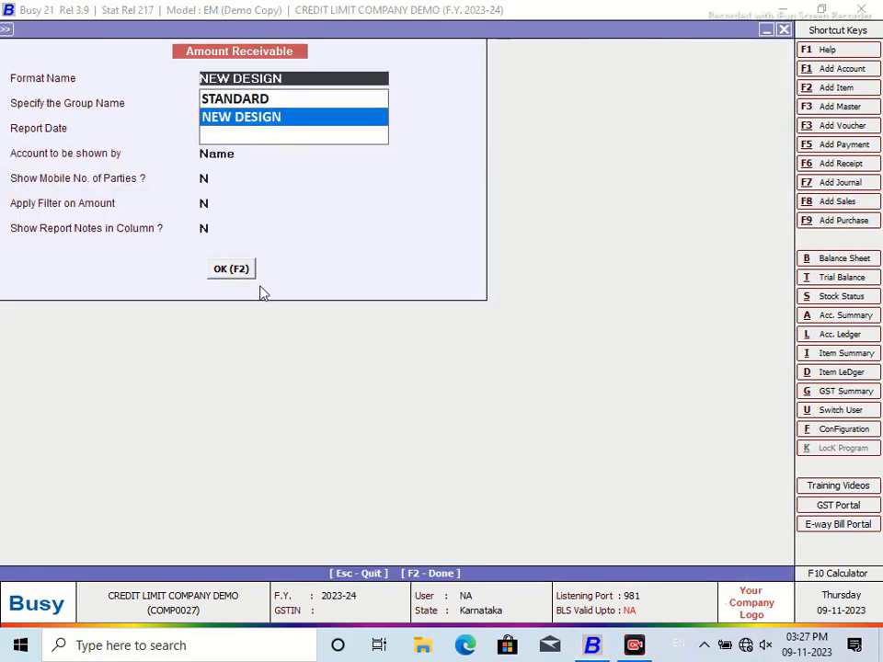
{"action": "left_click", "coordinate": [232, 271]}
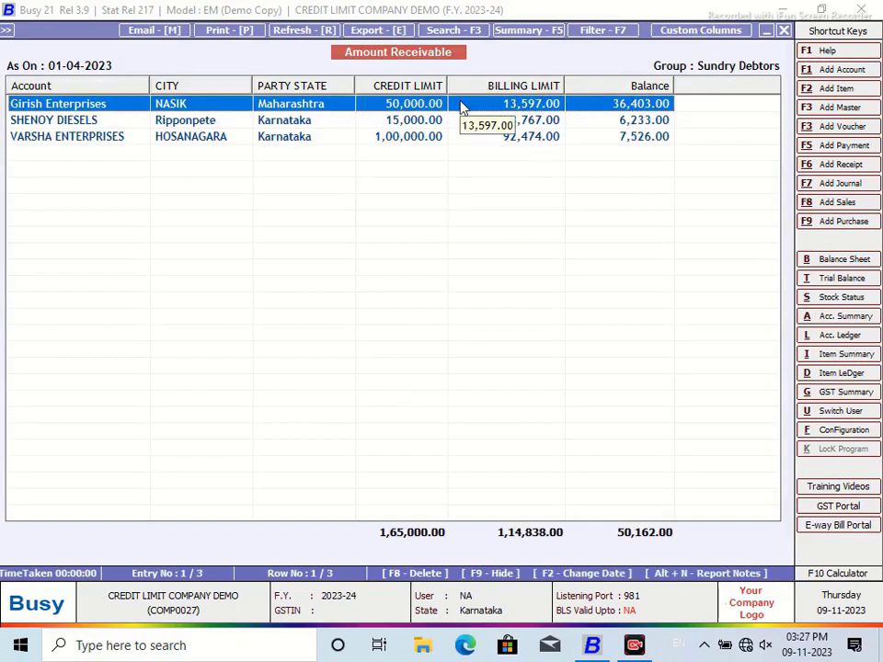
Step: Show Girish Enterprises' ledger with the 14,750 sale and 36,403.00 Dr closing balance
{"action": "key", "text": "Return"}
{"action": "type", "text": "GIRI"}
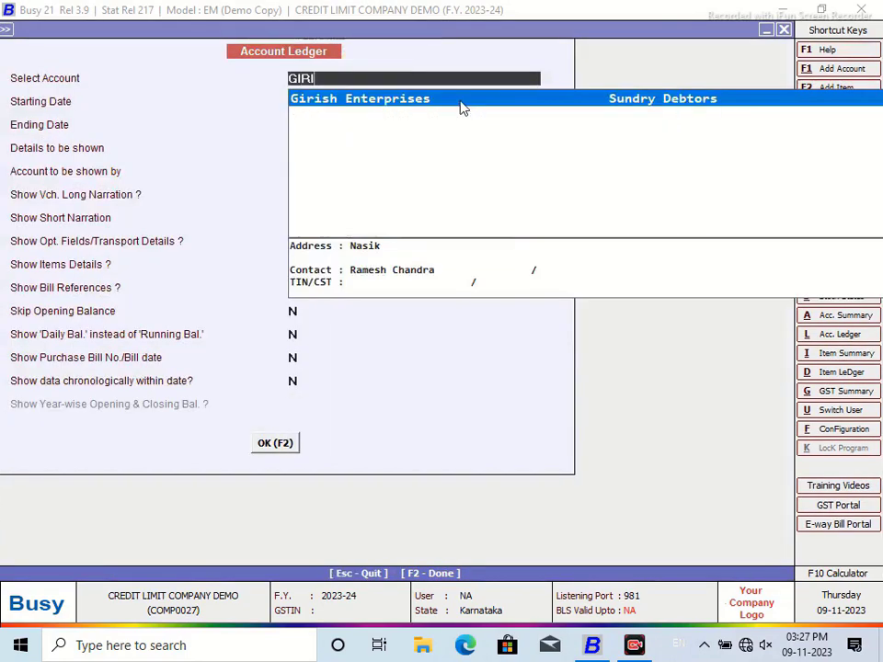
{"action": "key", "text": "Return"}
{"action": "key", "text": "F2"}
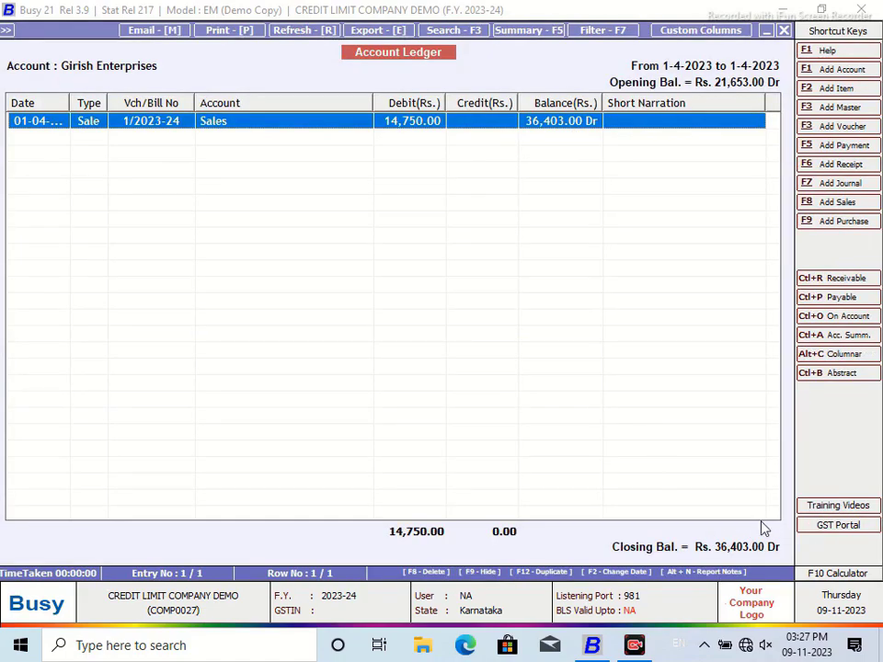
Step: Compute 50000 − 36403 = 13597 on the calculator to get Girish Enterprises' remaining billing limit
{"action": "left_click", "coordinate": [849, 575]}
{"action": "left_click", "coordinate": [491, 408]}
{"action": "left_click", "coordinate": [451, 485]}
{"action": "left_click", "coordinate": [450, 485]}
{"action": "left_click", "coordinate": [451, 485]}
{"action": "left_click", "coordinate": [451, 486]}
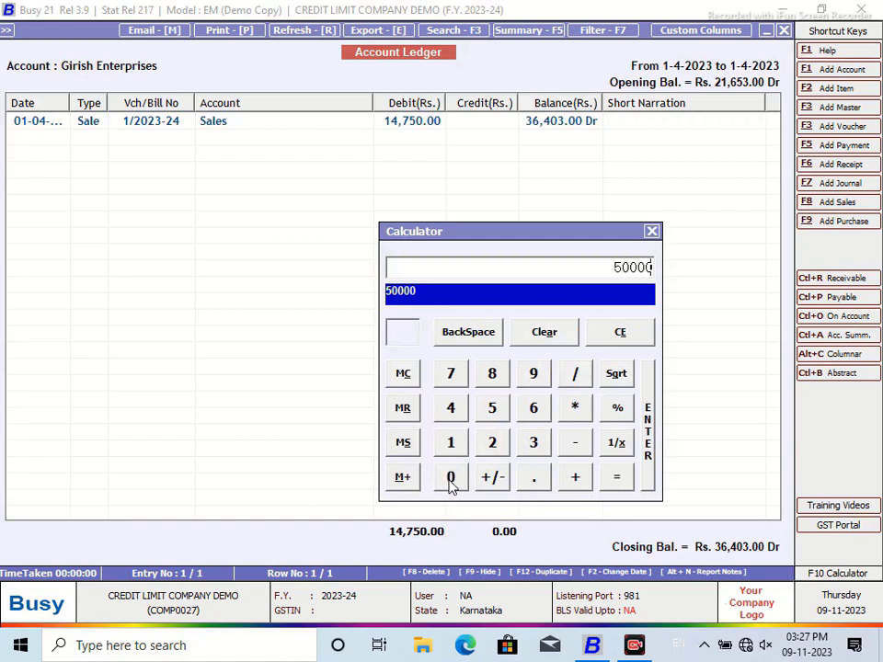
{"action": "left_click", "coordinate": [572, 447]}
{"action": "left_click", "coordinate": [530, 447]}
{"action": "left_click", "coordinate": [533, 409]}
{"action": "left_click", "coordinate": [451, 409]}
{"action": "left_click", "coordinate": [450, 477]}
{"action": "left_click", "coordinate": [532, 443]}
{"action": "left_click", "coordinate": [616, 478]}
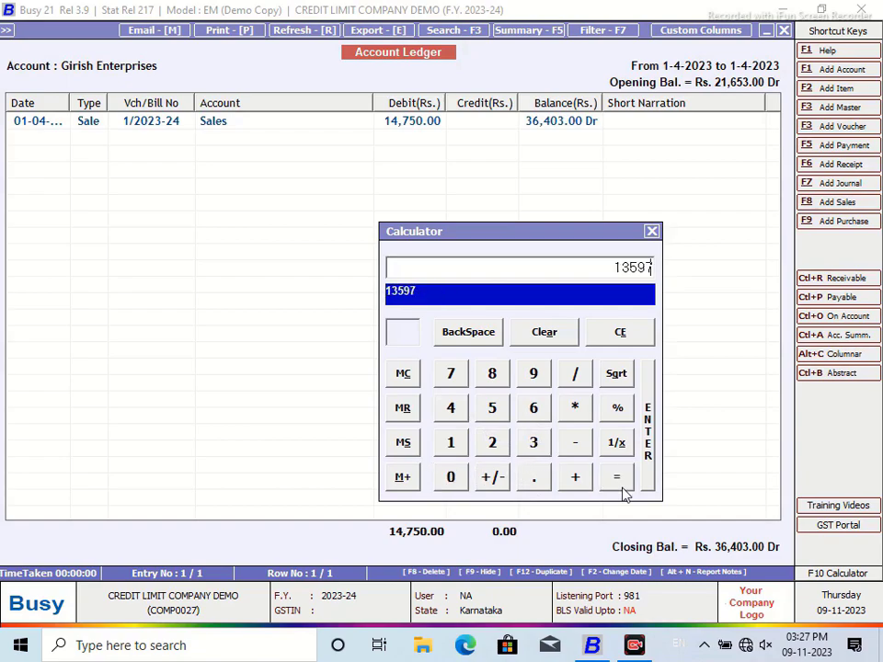
Step: Close the calculator and the account ledger to head back to the Amount Receivable report
{"action": "left_click", "coordinate": [652, 232]}
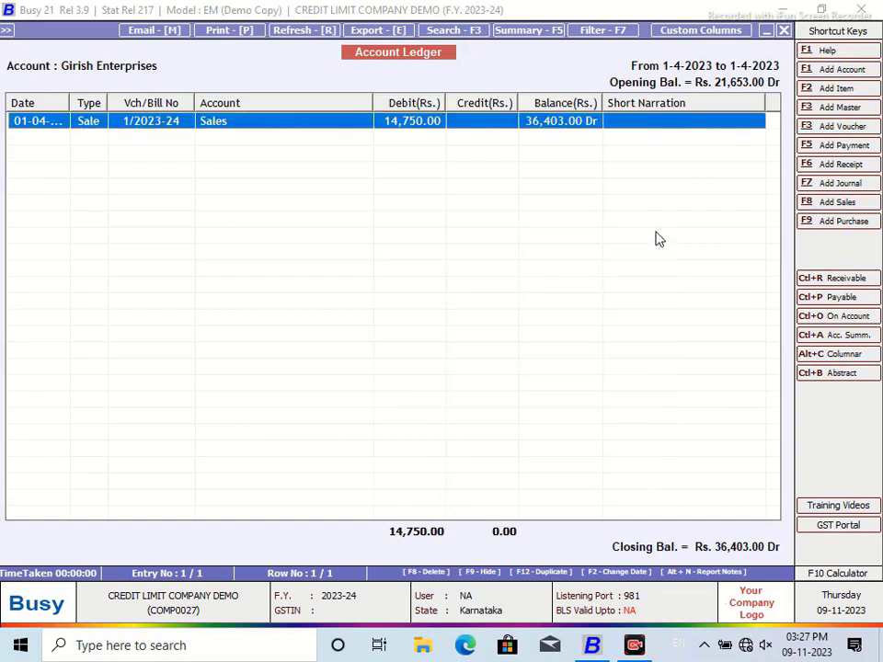
{"action": "left_click", "coordinate": [783, 31]}
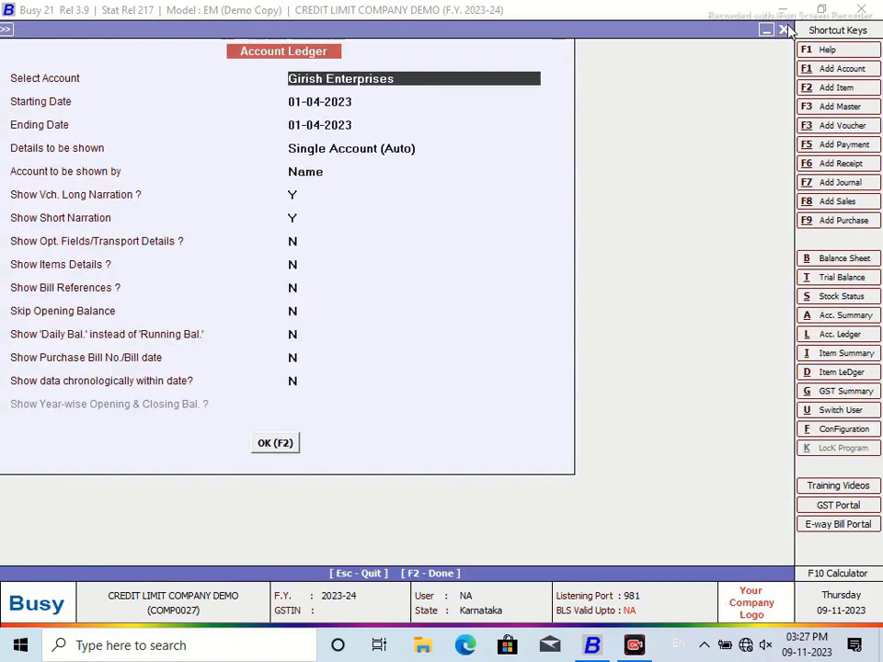
{"action": "left_click", "coordinate": [783, 31]}
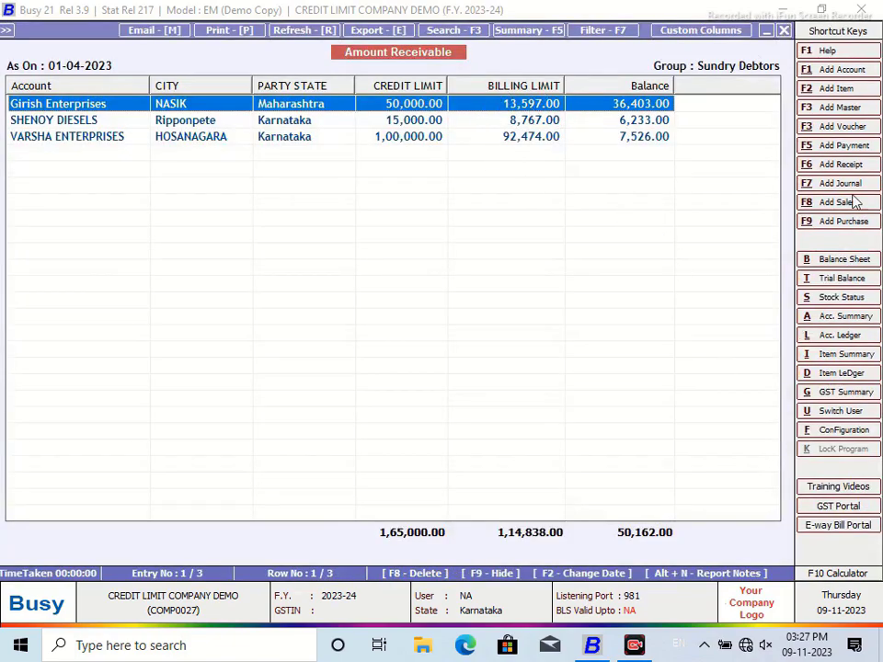
Step: Start a Main-series receipt voucher dated 02-04-2023 for Girish Enterprises
{"action": "left_click", "coordinate": [839, 166]}
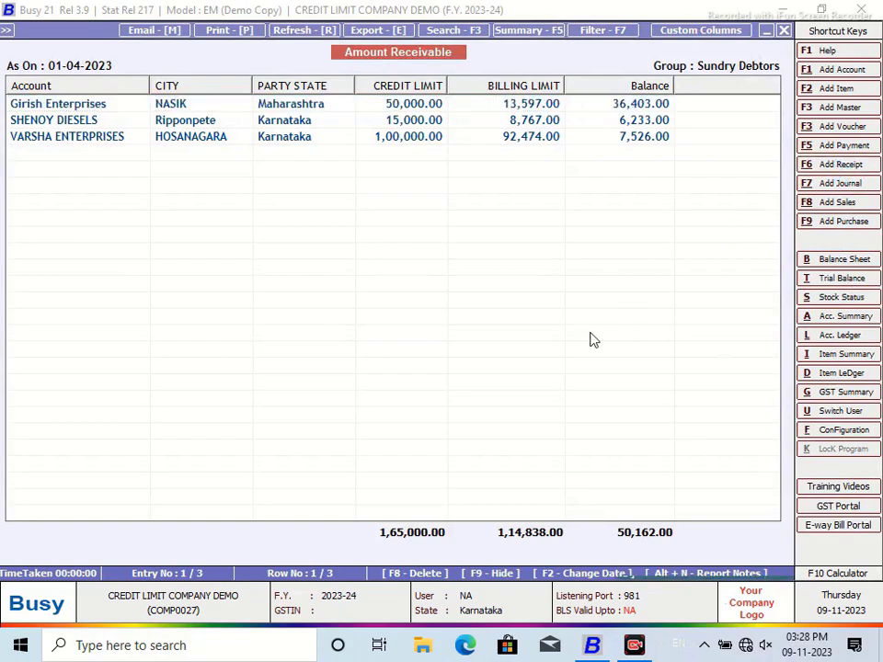
{"action": "key", "text": "Return"}
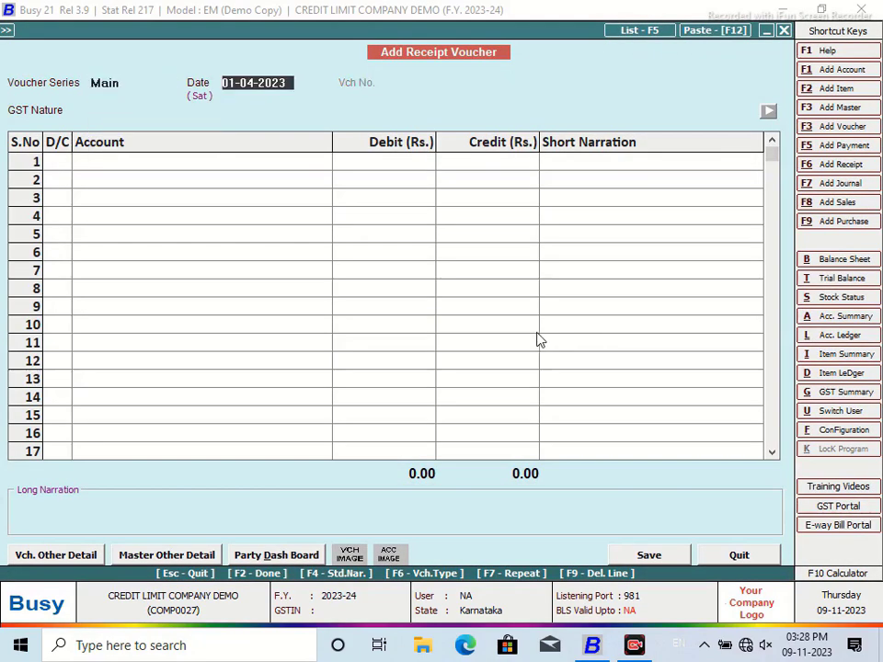
{"action": "type", "text": "2"}
{"action": "key", "text": "Return"}
{"action": "key", "text": "Return"}
{"action": "key", "text": "Return"}
{"action": "type", "text": "G"}
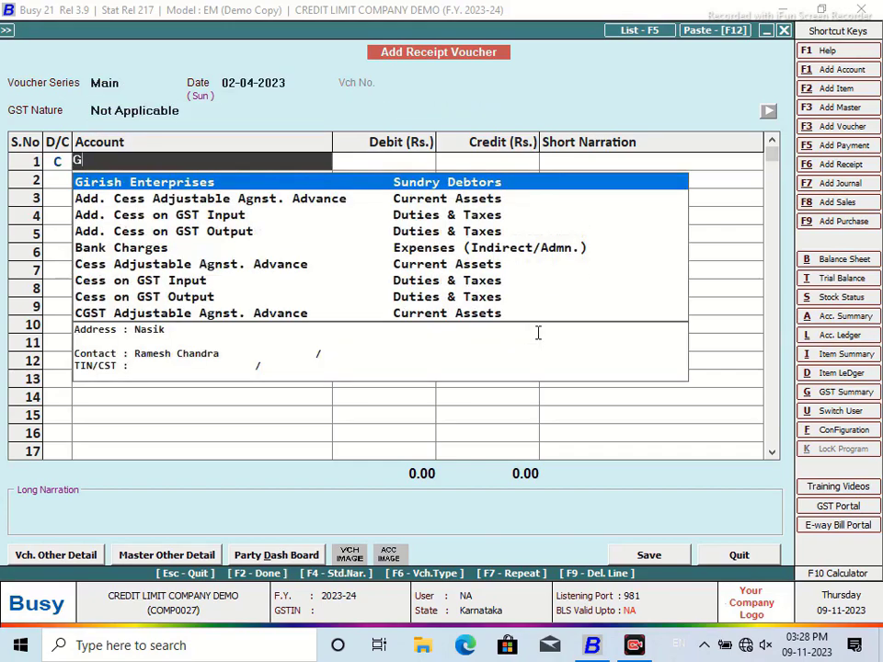
{"action": "type", "text": "IR"}
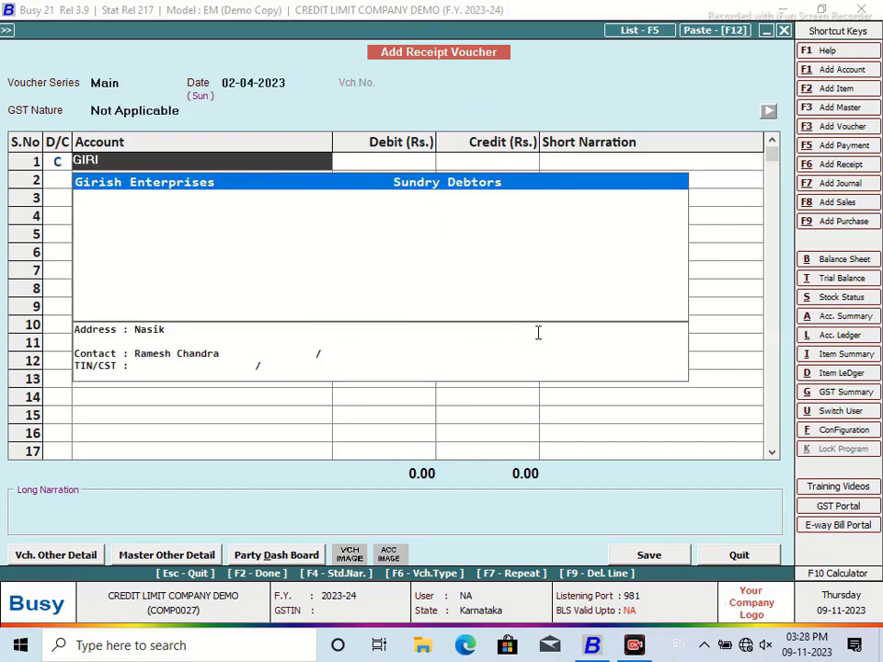
{"action": "type", "text": "I"}
Step: Discard the receipt voucher without saving and bring up the configuration list
{"action": "left_click", "coordinate": [731, 554]}
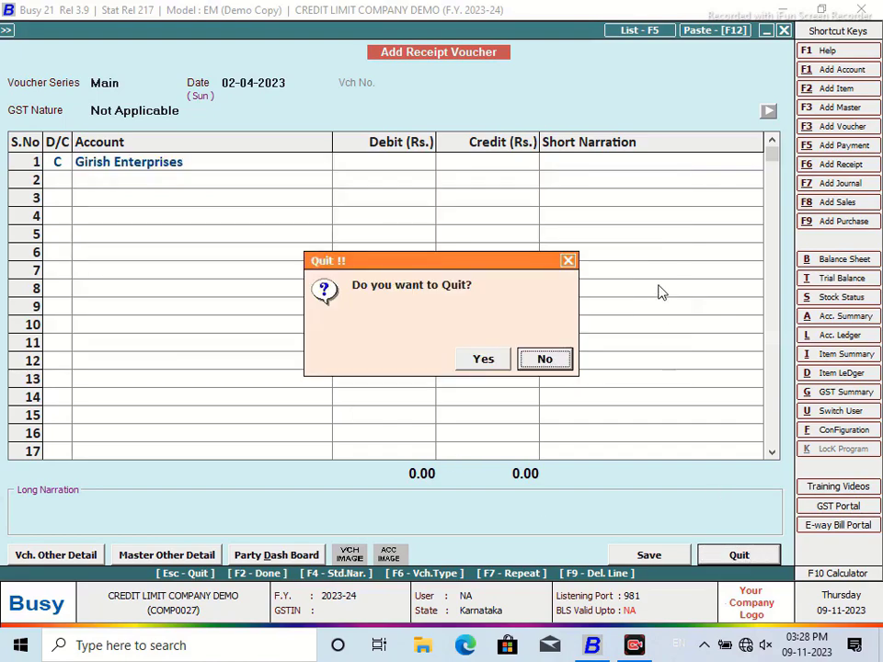
{"action": "left_click", "coordinate": [485, 361]}
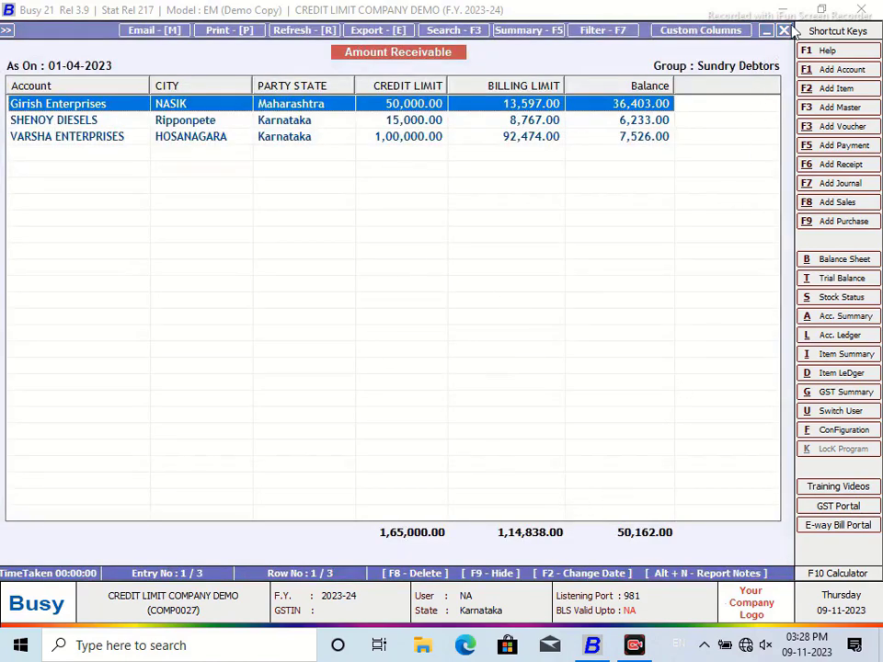
{"action": "left_click", "coordinate": [844, 429]}
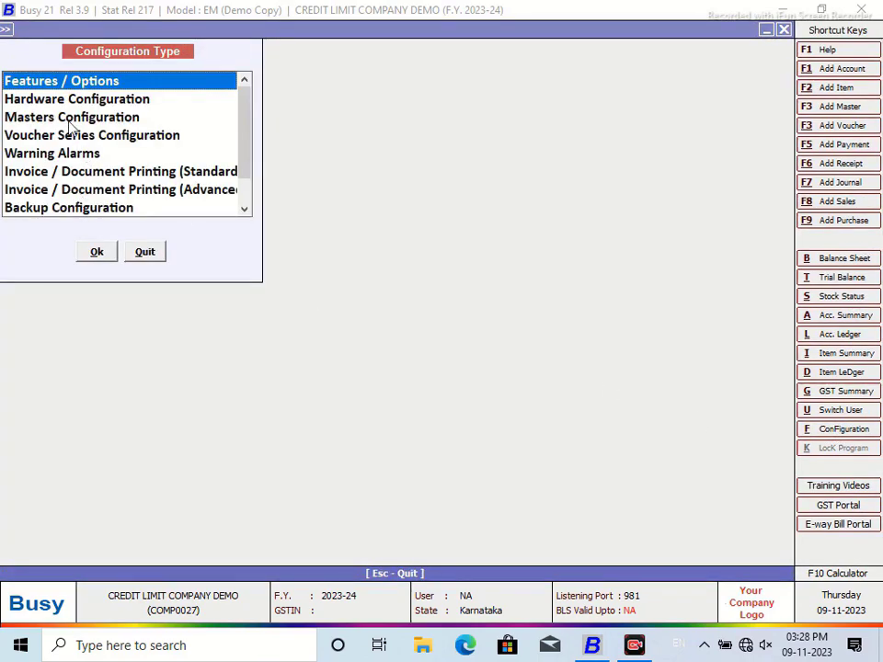
Step: In Masters Configuration, make account lists show Current Balance instead of Parent Group Name
{"action": "left_click", "coordinate": [32, 117]}
{"action": "left_click", "coordinate": [96, 252]}
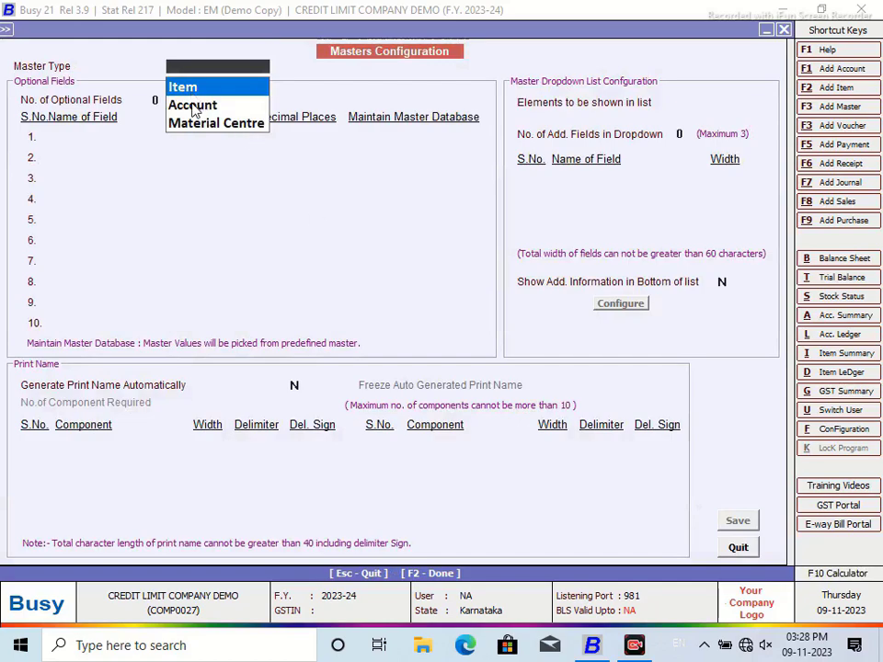
{"action": "left_click", "coordinate": [193, 105]}
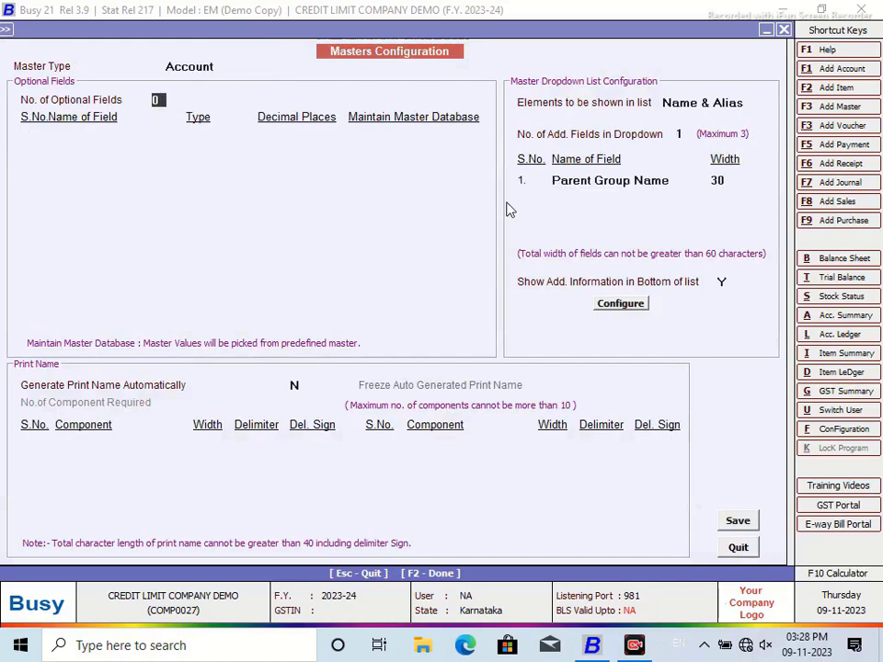
{"action": "left_click", "coordinate": [677, 183]}
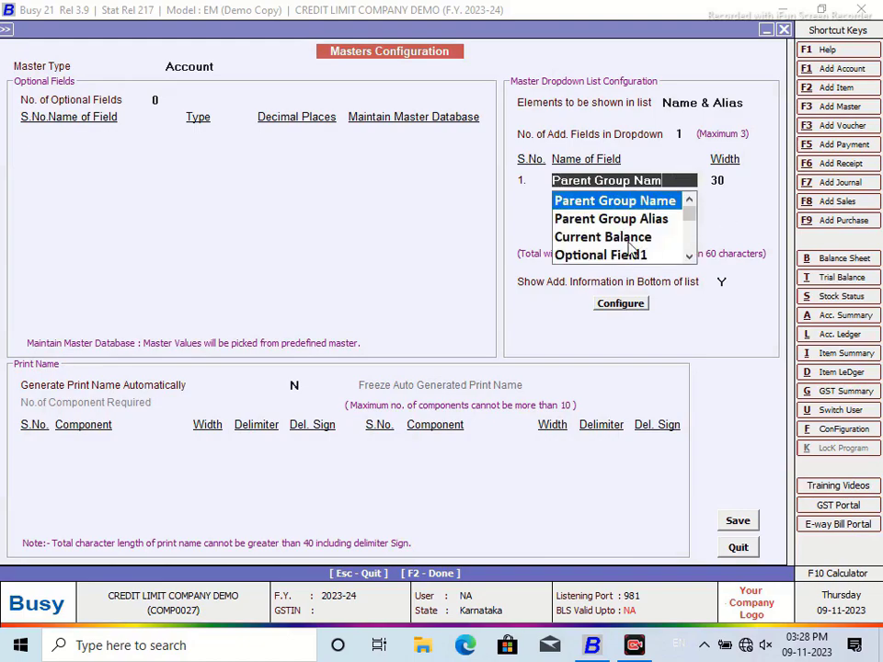
{"action": "left_click", "coordinate": [629, 236]}
{"action": "left_click", "coordinate": [733, 521]}
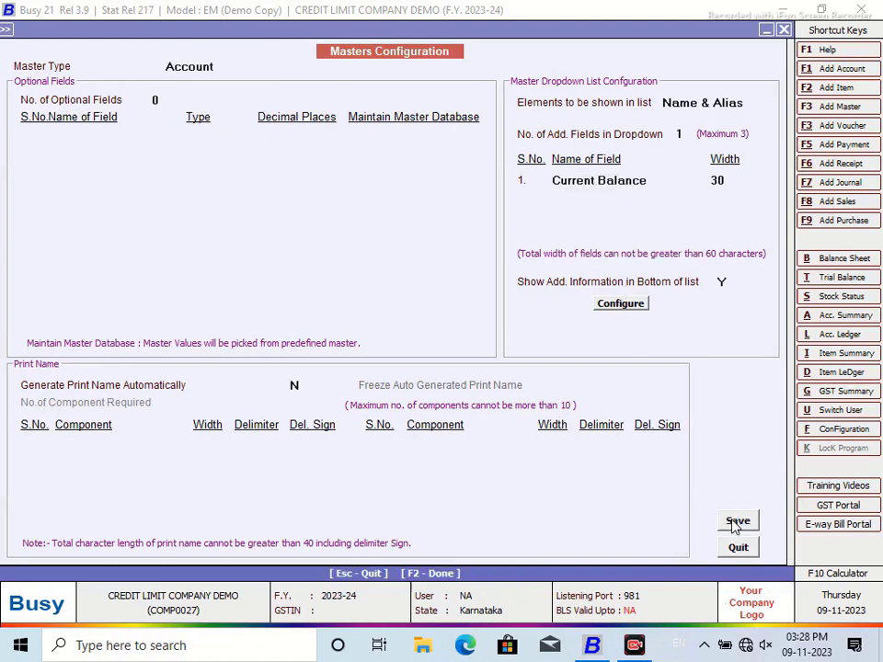
Step: Regenerate the master help files and close the configuration screens
{"action": "left_click", "coordinate": [483, 359]}
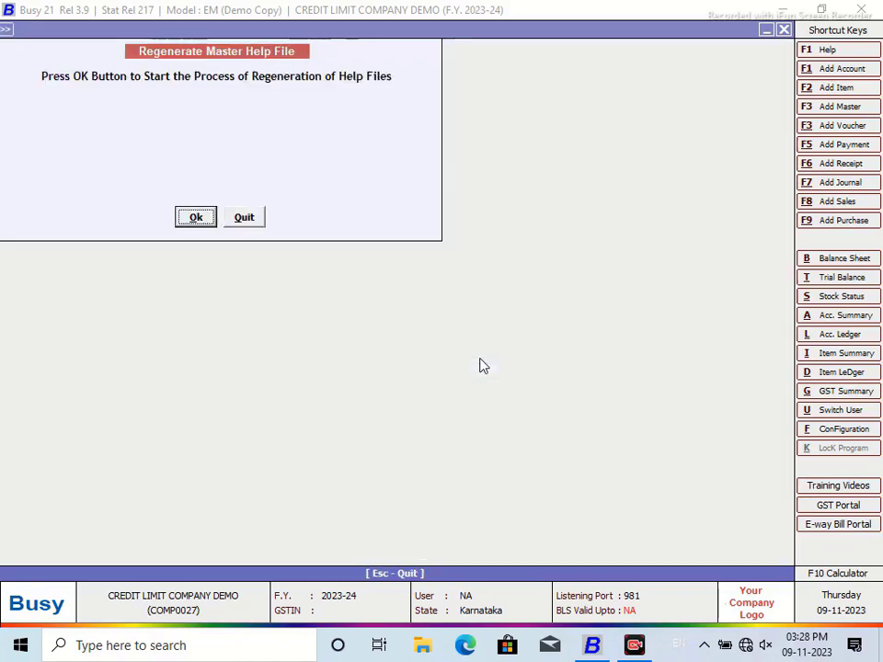
{"action": "left_click", "coordinate": [197, 218]}
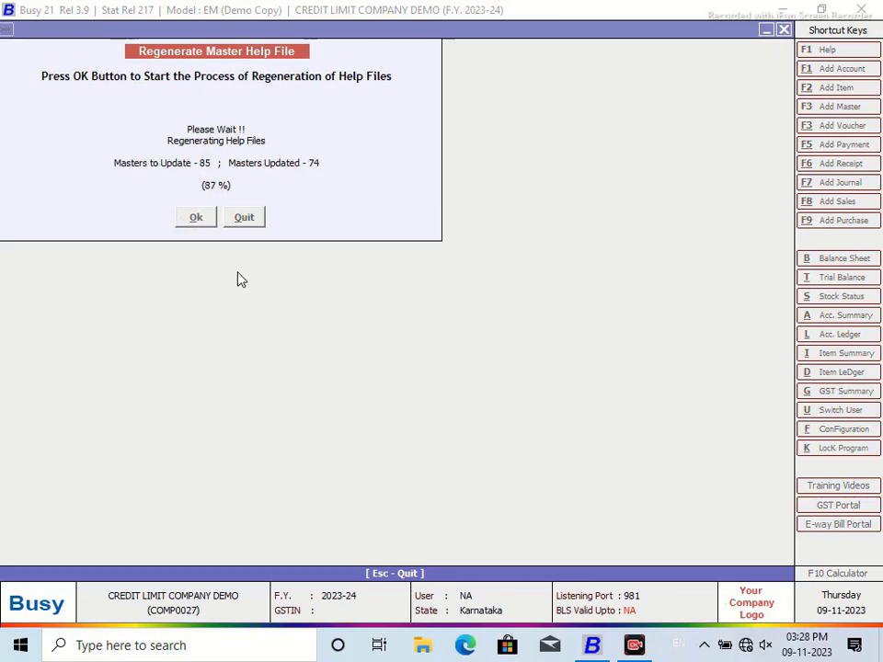
{"action": "left_click", "coordinate": [539, 365]}
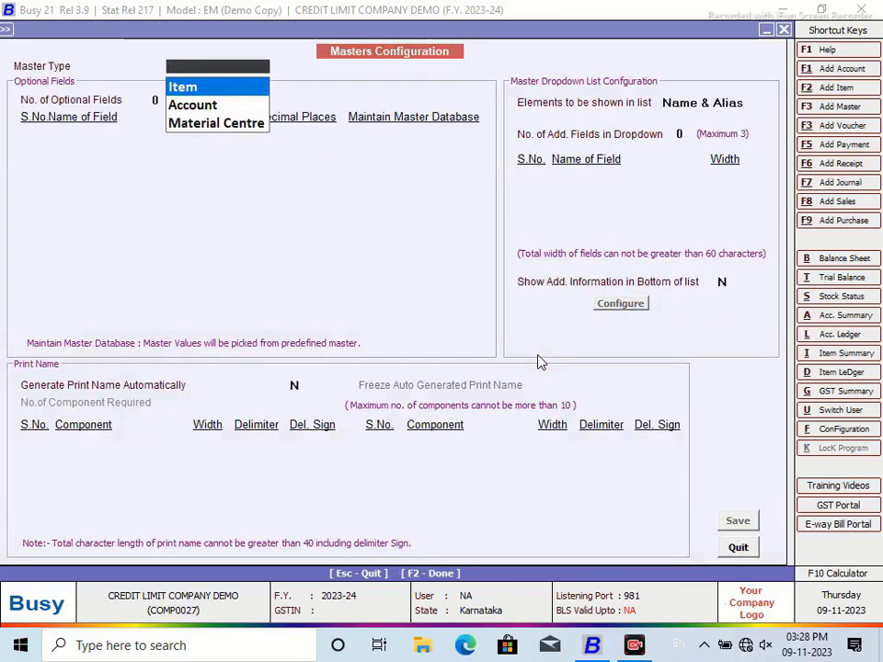
{"action": "left_click", "coordinate": [784, 30]}
{"action": "left_click", "coordinate": [784, 30]}
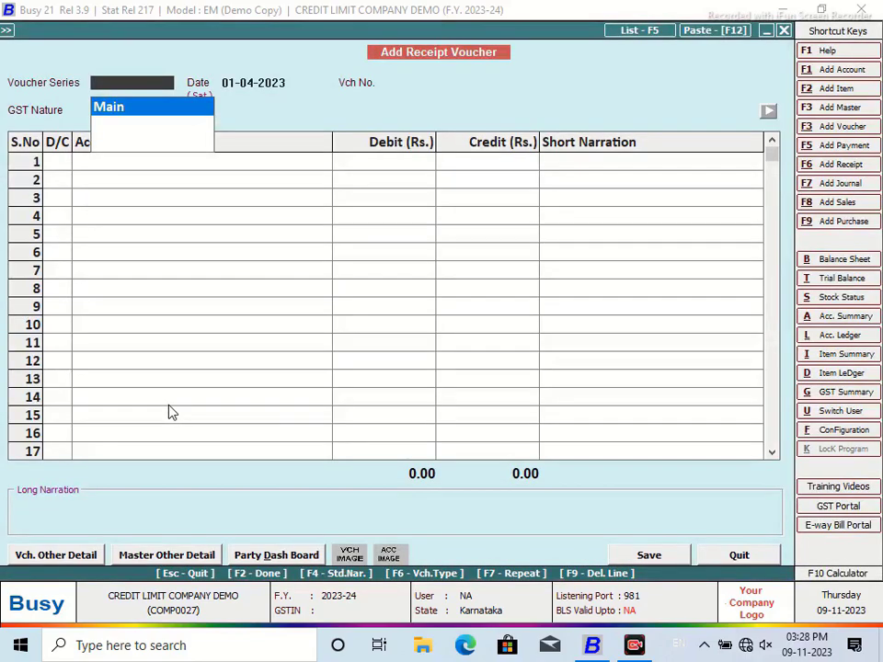
Step: Leave the receipt voucher and open numbering settings for the Receipt 'Main' series
{"action": "key", "text": "Return"}
{"action": "key", "text": "Escape"}
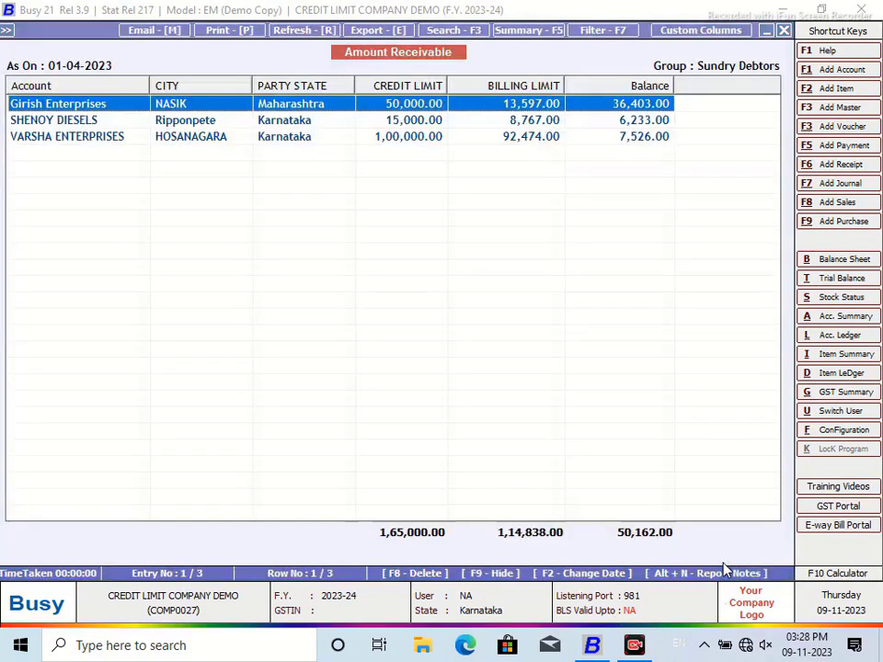
{"action": "left_click", "coordinate": [837, 429]}
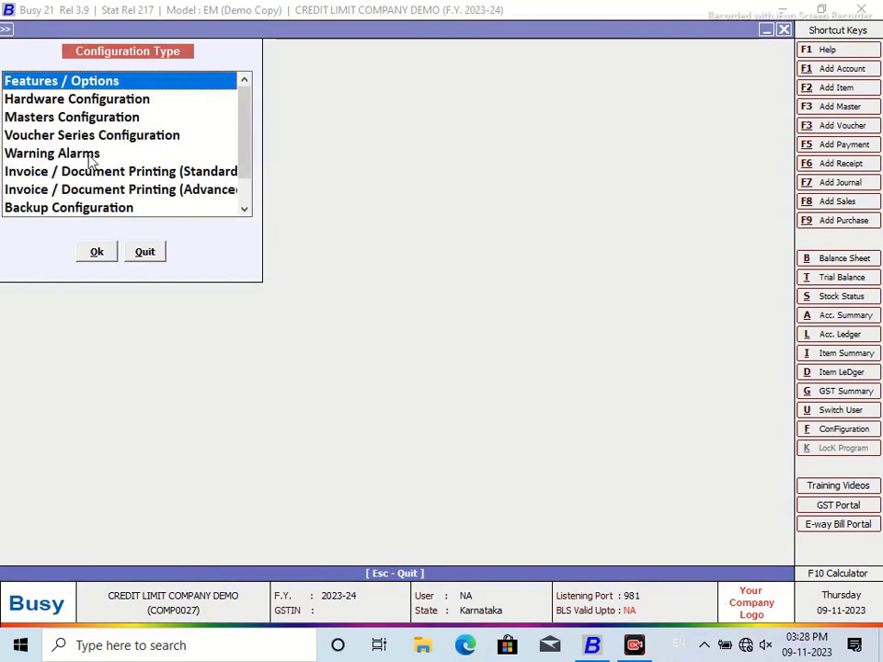
{"action": "left_click", "coordinate": [66, 136]}
{"action": "left_click", "coordinate": [96, 253]}
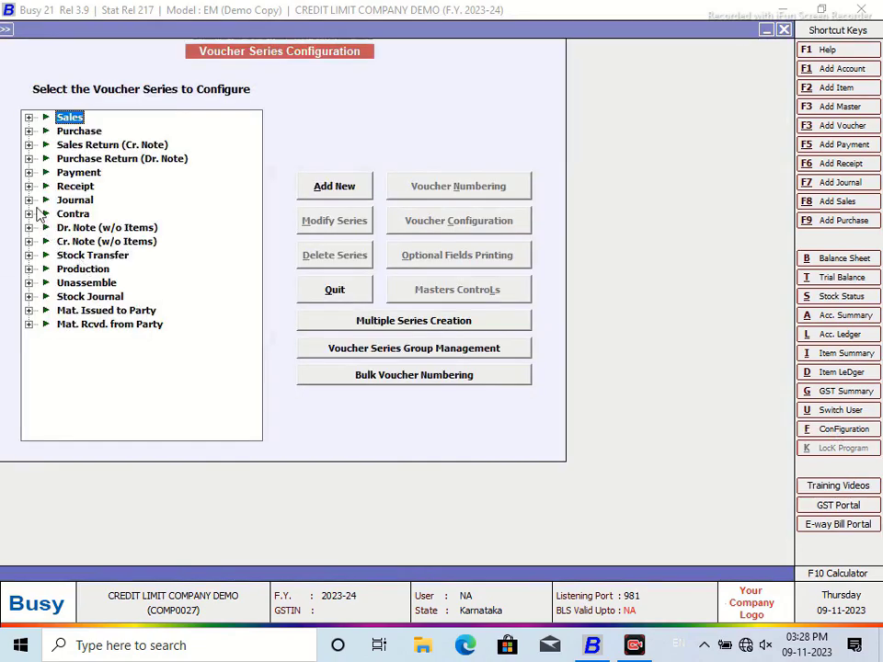
{"action": "left_click", "coordinate": [28, 185]}
{"action": "left_click", "coordinate": [86, 199]}
{"action": "left_click", "coordinate": [471, 184]}
Step: Set Main receipt numbering to Automatic, Yearly, year not embedded, renumbering existing vouchers
{"action": "left_click", "coordinate": [203, 113]}
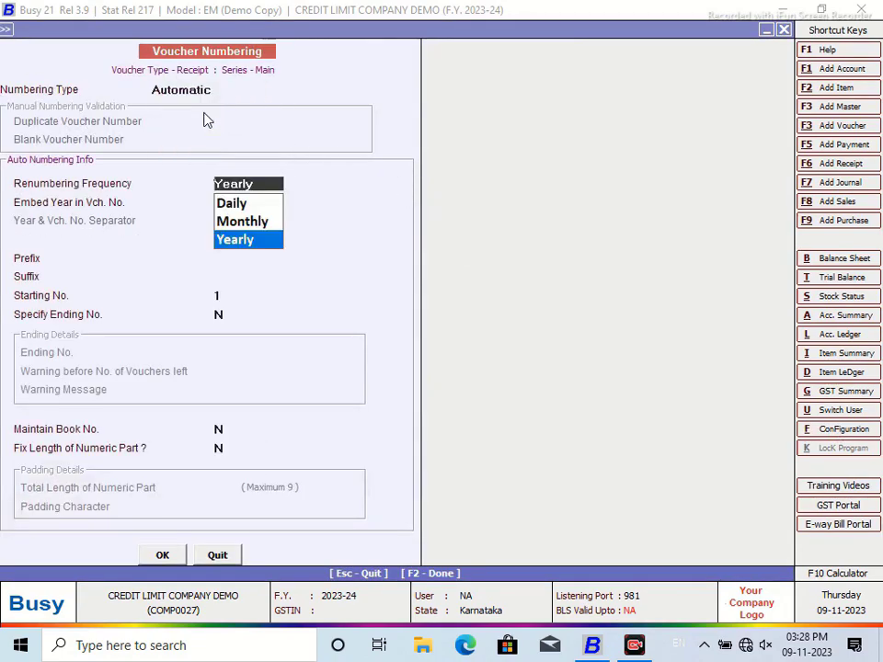
{"action": "left_click", "coordinate": [239, 241]}
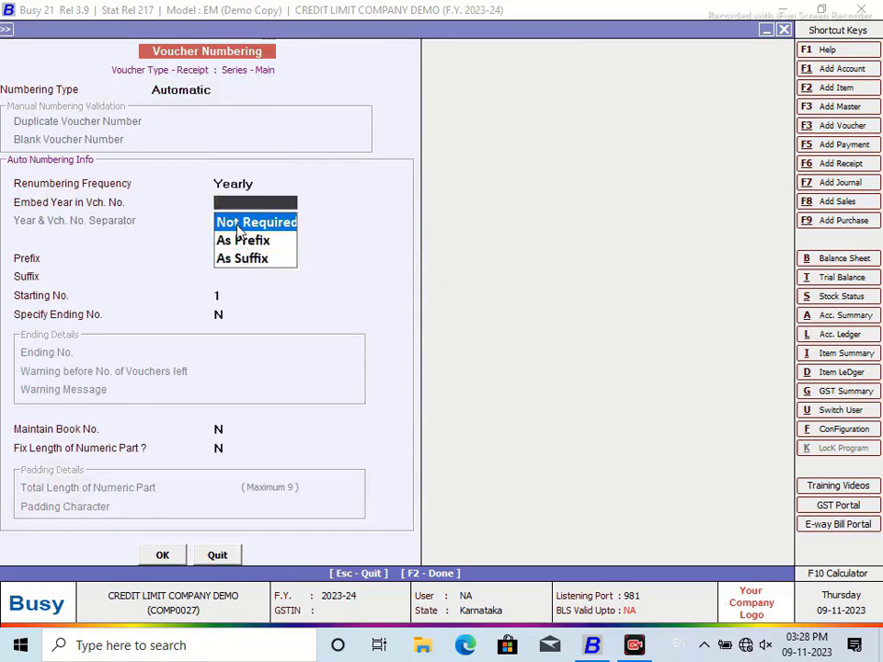
{"action": "key", "text": "Return"}
{"action": "left_click", "coordinate": [162, 558]}
{"action": "left_click", "coordinate": [488, 361]}
{"action": "left_click", "coordinate": [342, 291]}
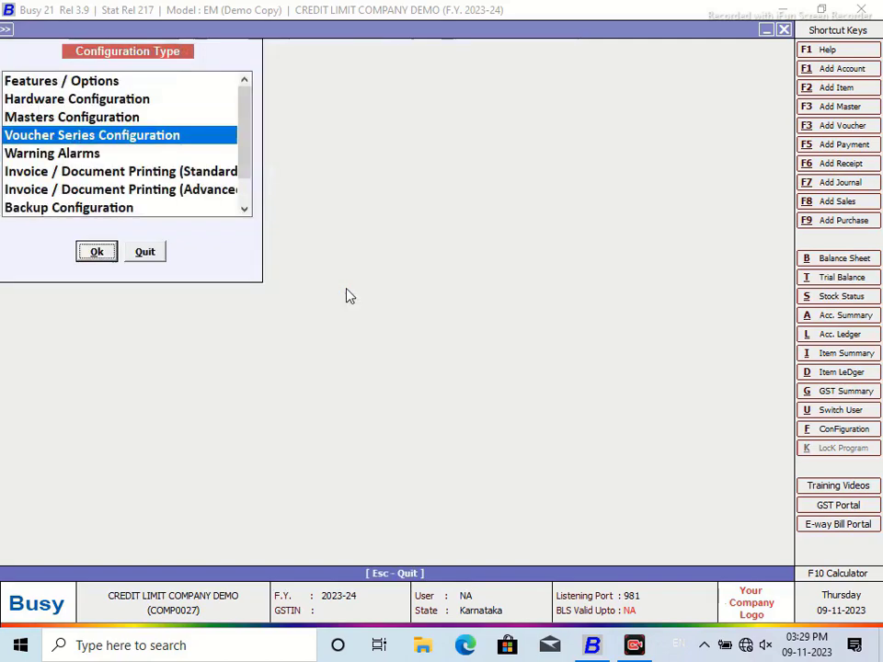
{"action": "left_click", "coordinate": [147, 250]}
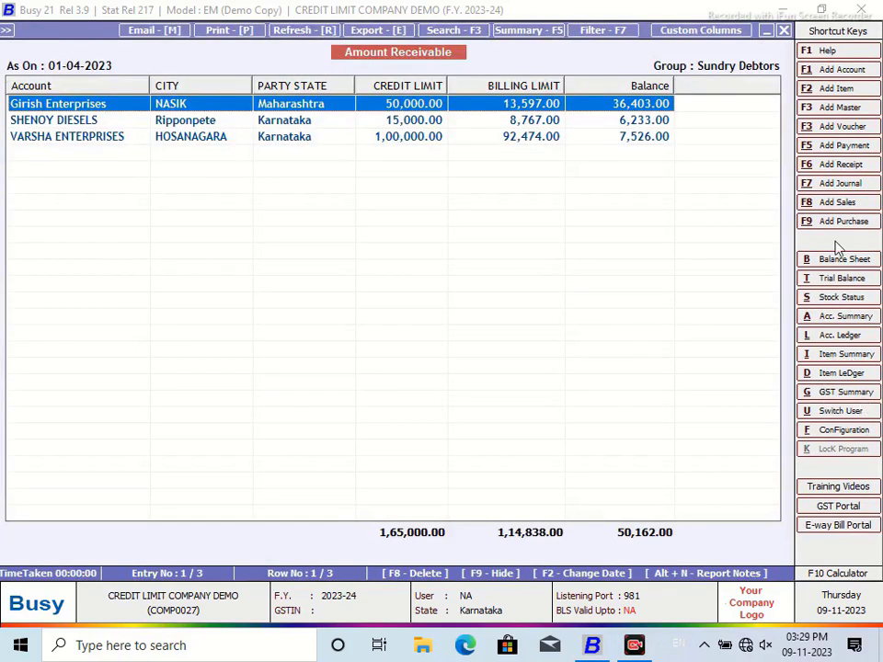
Step: Save an 18,500 Cash receipt from Girish Enterprises adjusted against its pending bill
{"action": "left_click", "coordinate": [850, 165]}
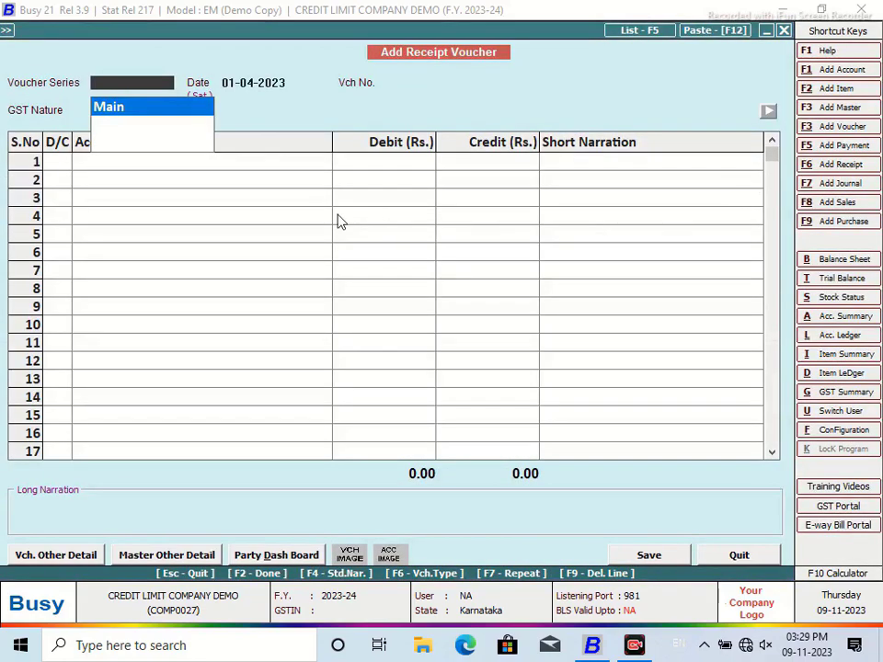
{"action": "key", "text": "Return"}
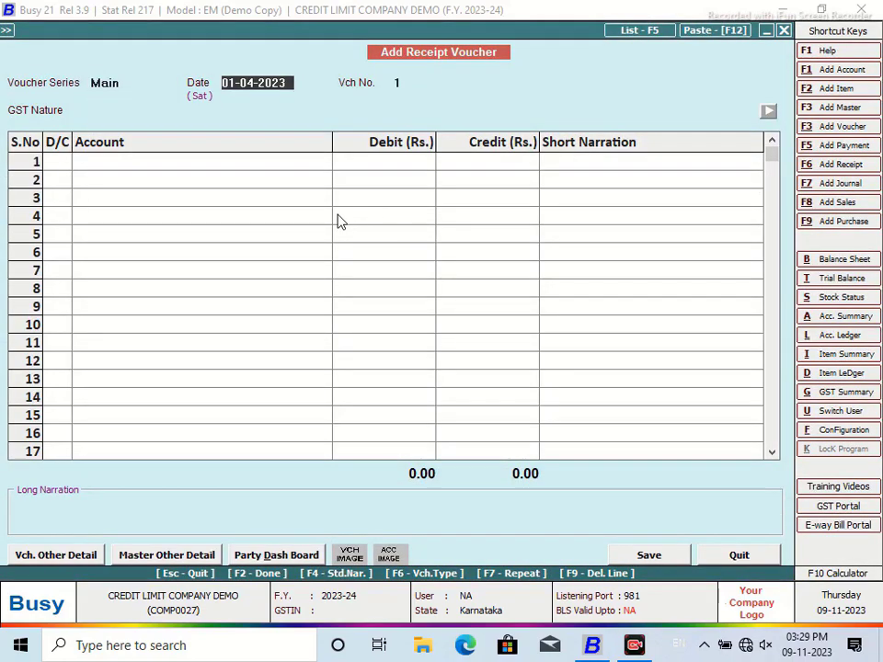
{"action": "key", "text": "Return"}
{"action": "key", "text": "Return"}
{"action": "key", "text": "Return"}
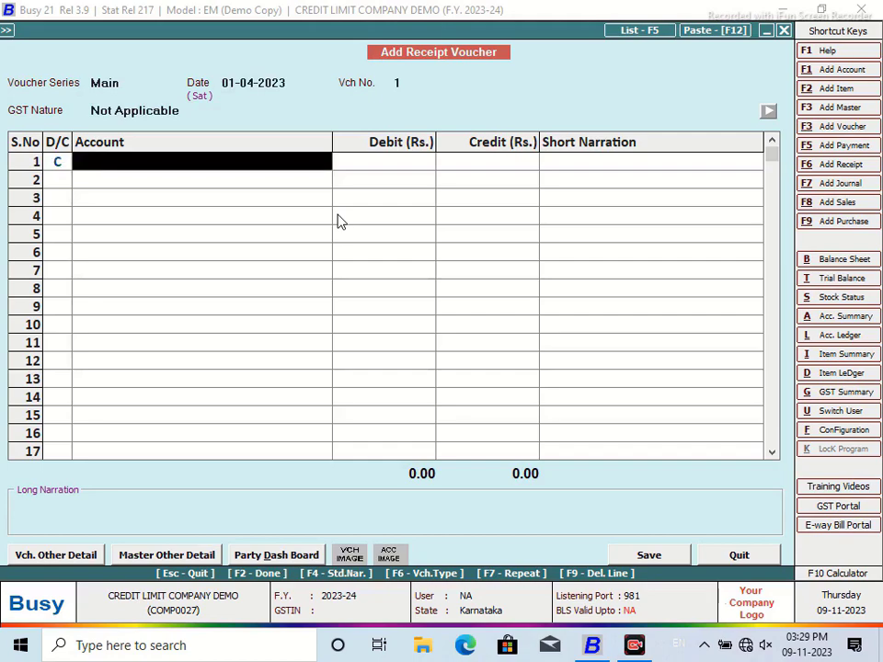
{"action": "type", "text": "g"}
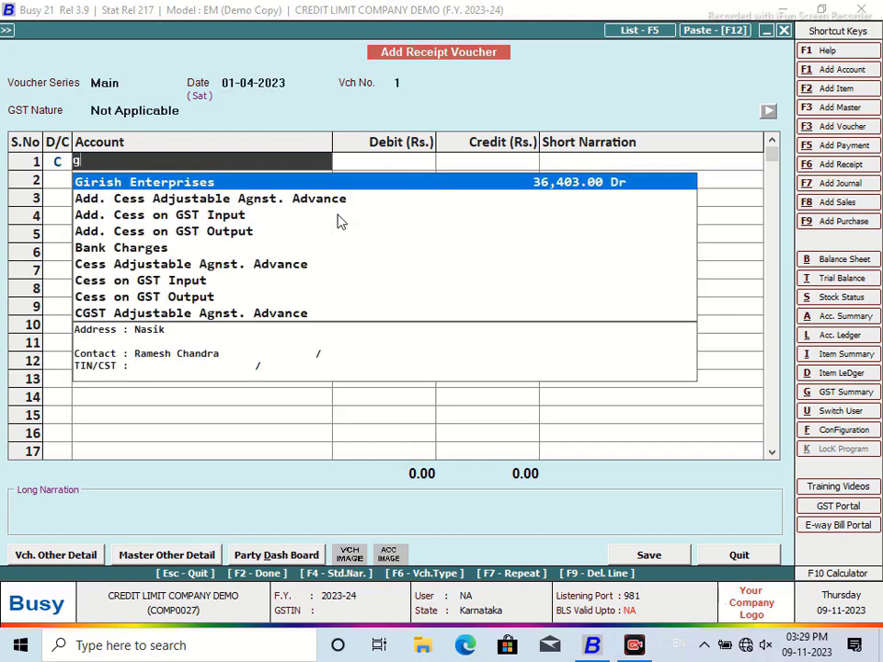
{"action": "key", "text": "Return"}
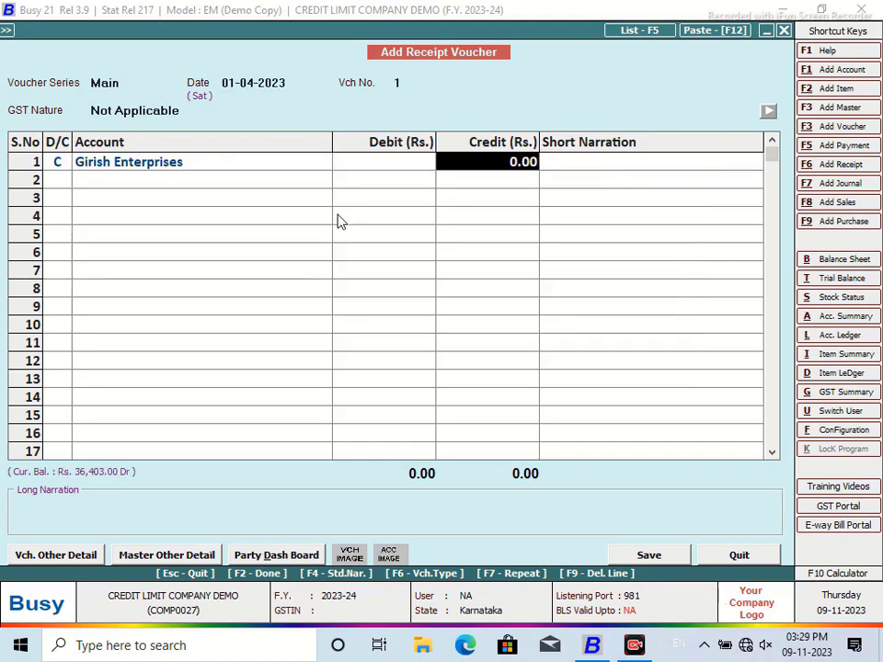
{"action": "type", "text": "185"}
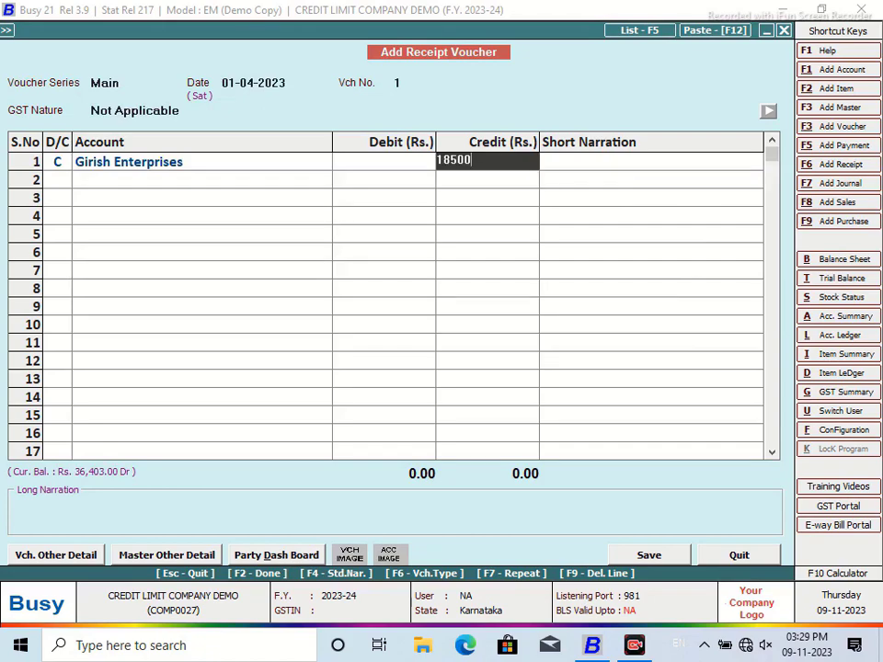
{"action": "key", "text": "Return"}
{"action": "key", "text": "Return"}
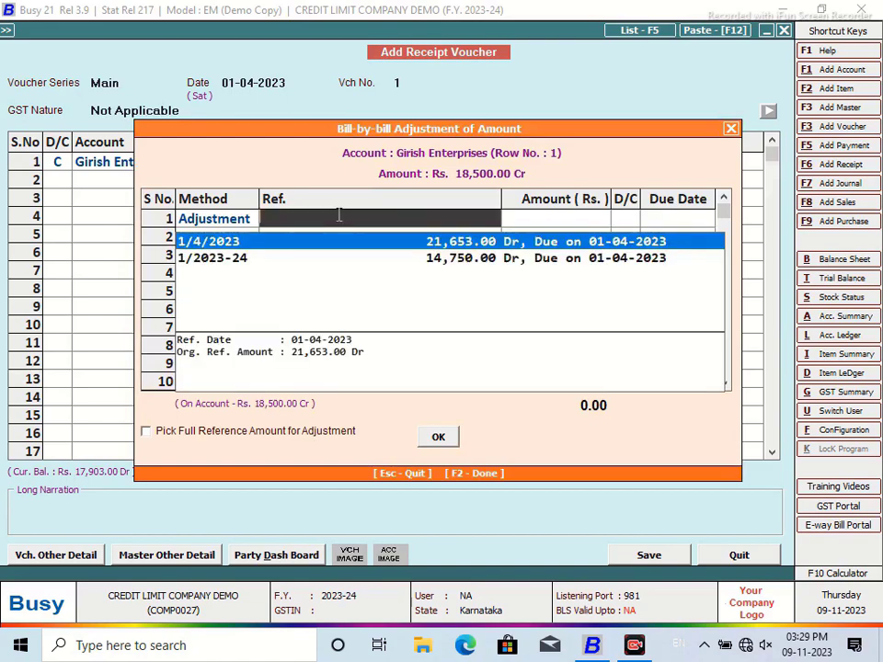
{"action": "key", "text": "Return"}
{"action": "key", "text": "Return"}
{"action": "key", "text": "Return"}
{"action": "key", "text": "Return"}
{"action": "key", "text": "Return"}
{"action": "key", "text": "Return"}
{"action": "key", "text": "Return"}
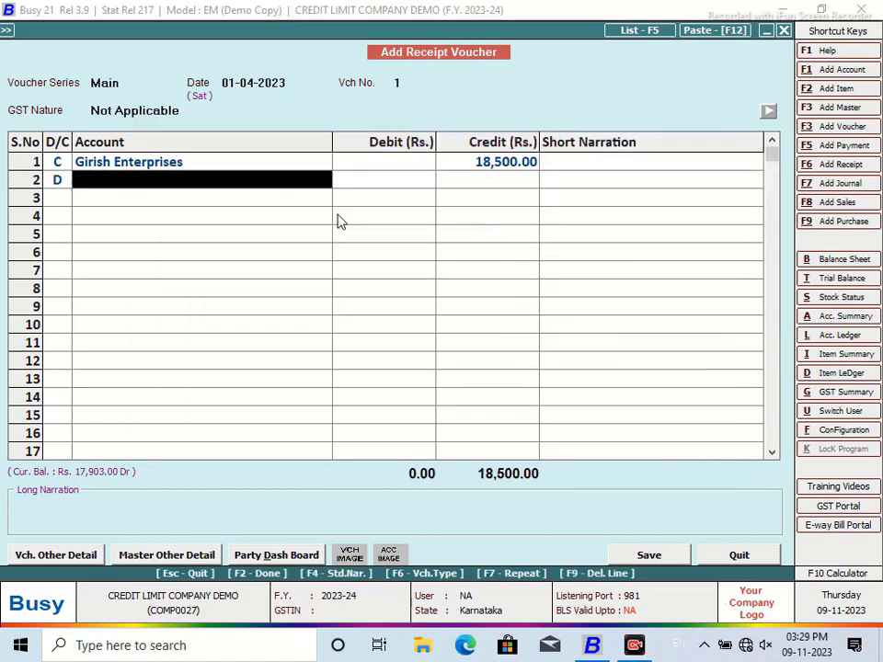
{"action": "key", "text": "Return"}
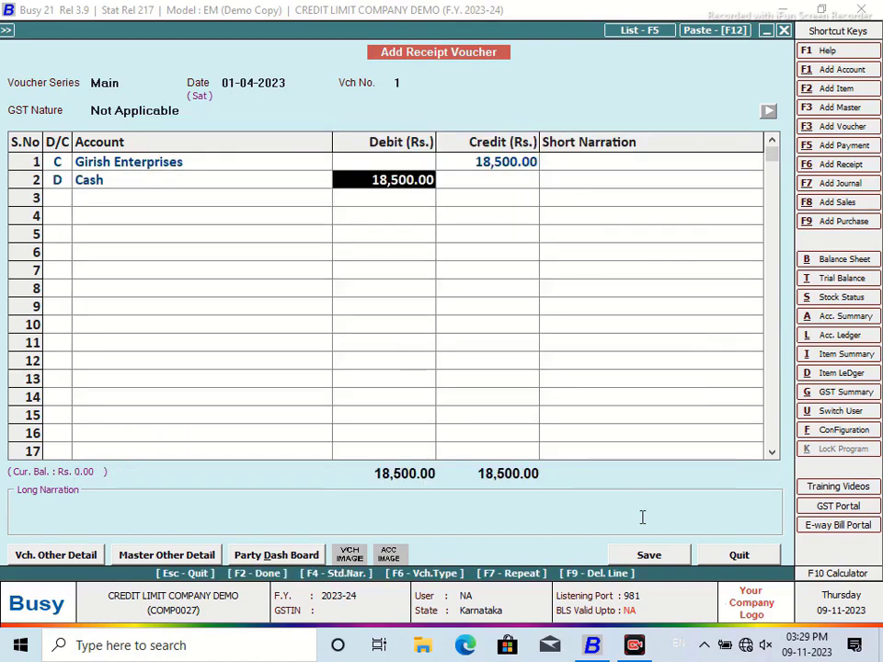
{"action": "left_click", "coordinate": [650, 560]}
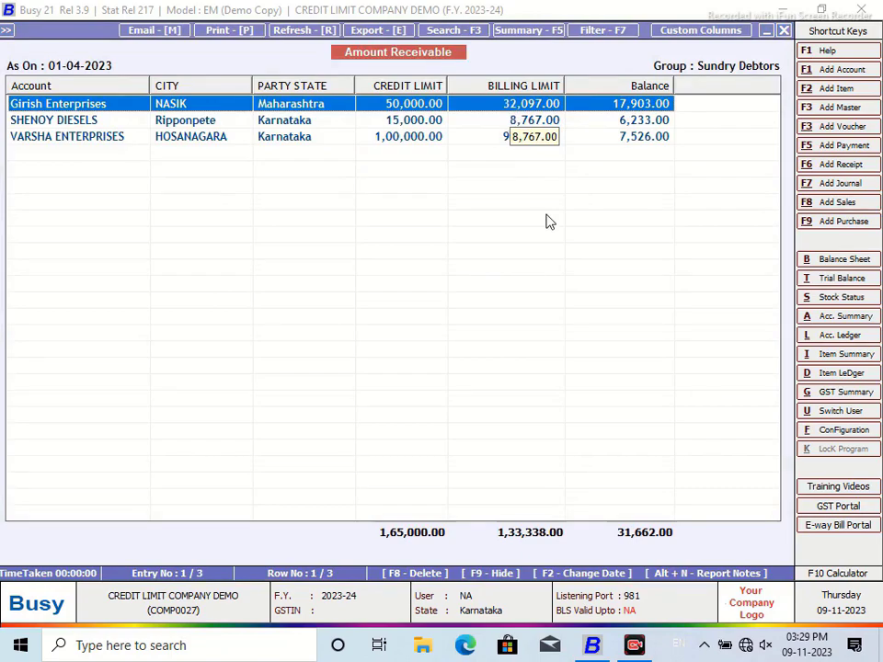
{"action": "key", "text": "l"}
{"action": "left_click", "coordinate": [275, 443]}
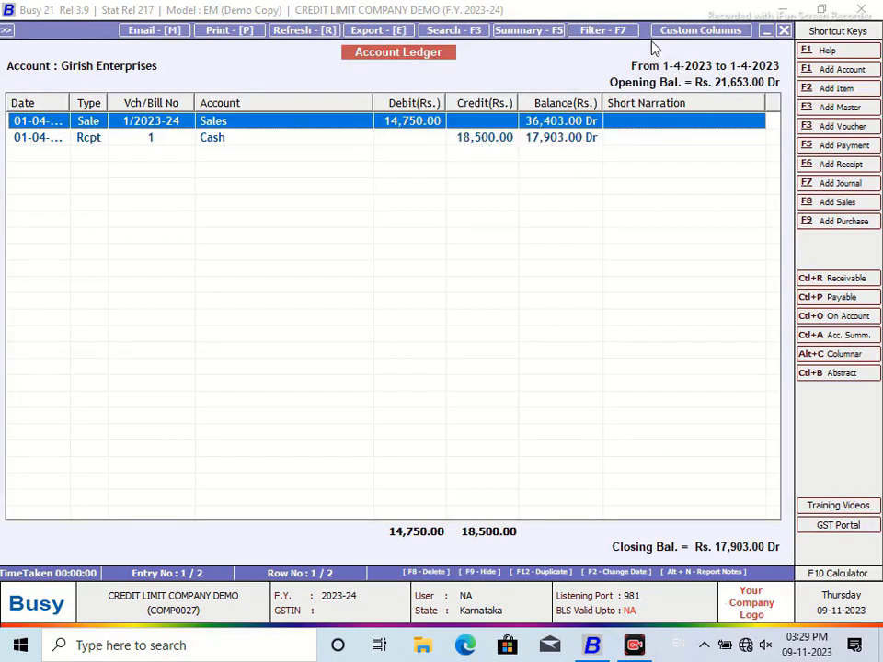
{"action": "left_click_drag", "start_coordinate": [661, 121], "coordinate": [663, 141]}
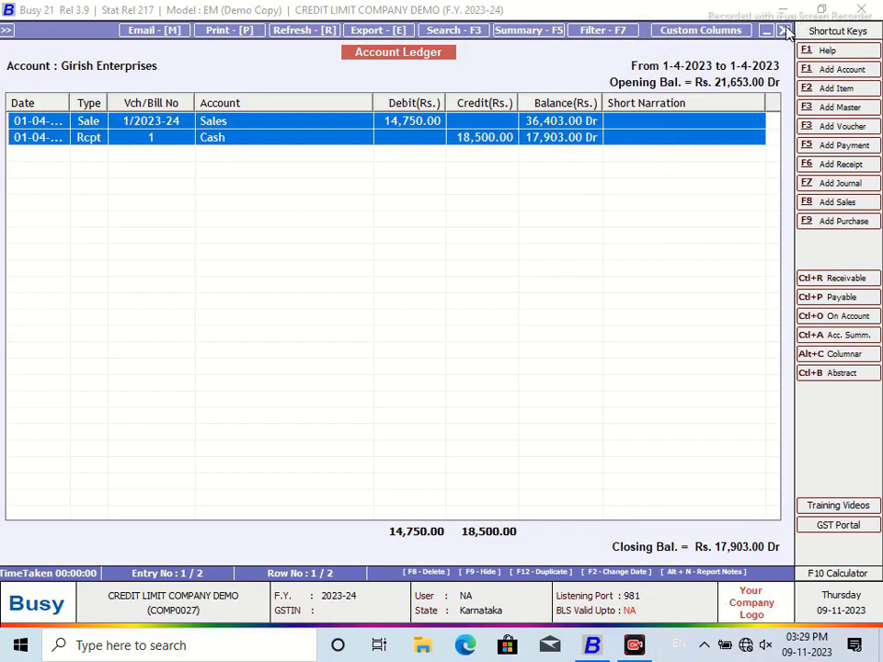
{"action": "left_click", "coordinate": [783, 30]}
{"action": "key", "text": "Escape"}
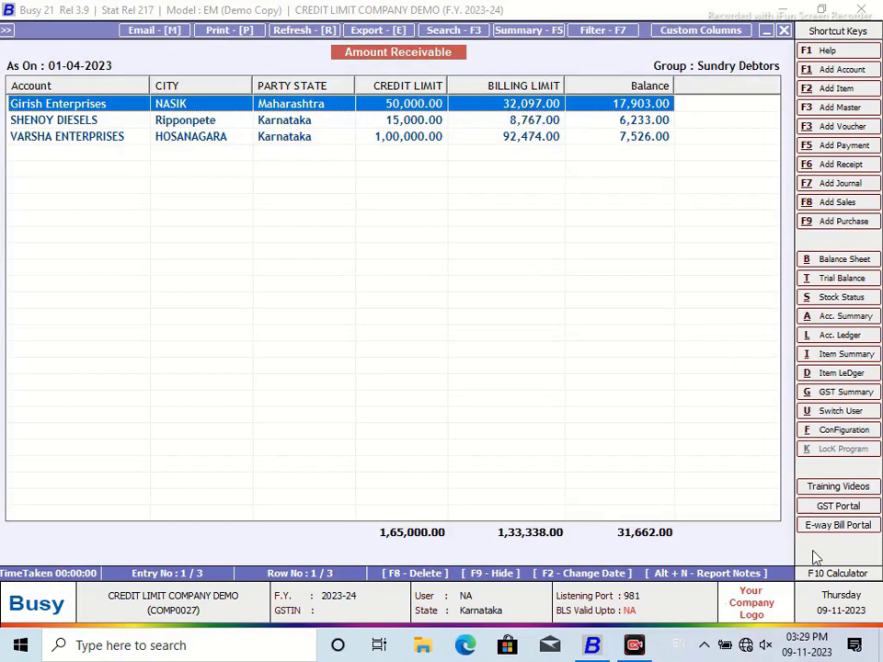
{"action": "left_click", "coordinate": [828, 575]}
{"action": "left_click", "coordinate": [492, 412]}
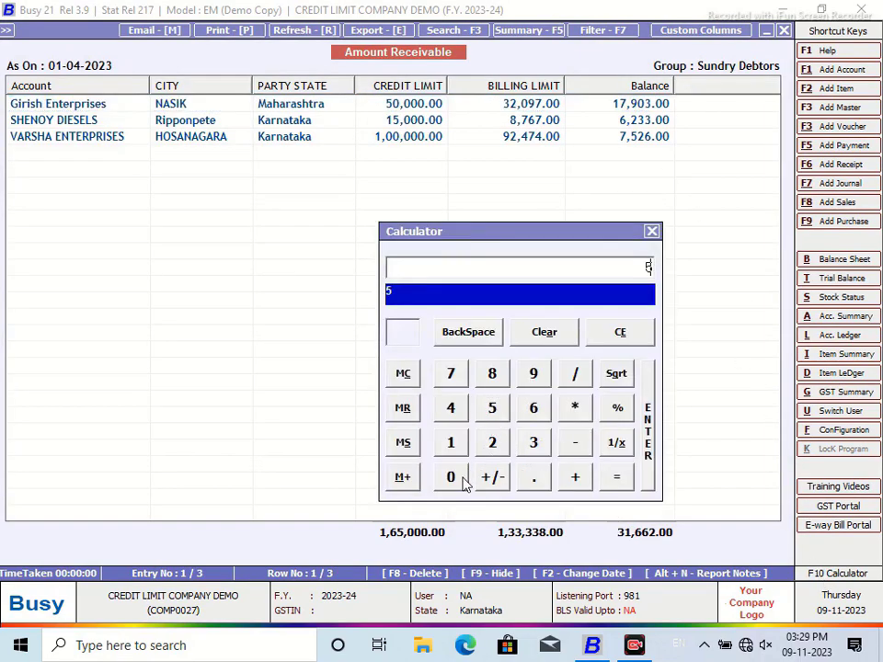
{"action": "double_click", "coordinate": [451, 480]}
{"action": "left_click", "coordinate": [450, 480]}
{"action": "left_click", "coordinate": [451, 480]}
{"action": "left_click", "coordinate": [573, 445]}
{"action": "left_click", "coordinate": [450, 444]}
{"action": "left_click", "coordinate": [451, 372]}
{"action": "left_click", "coordinate": [533, 377]}
{"action": "left_click", "coordinate": [452, 480]}
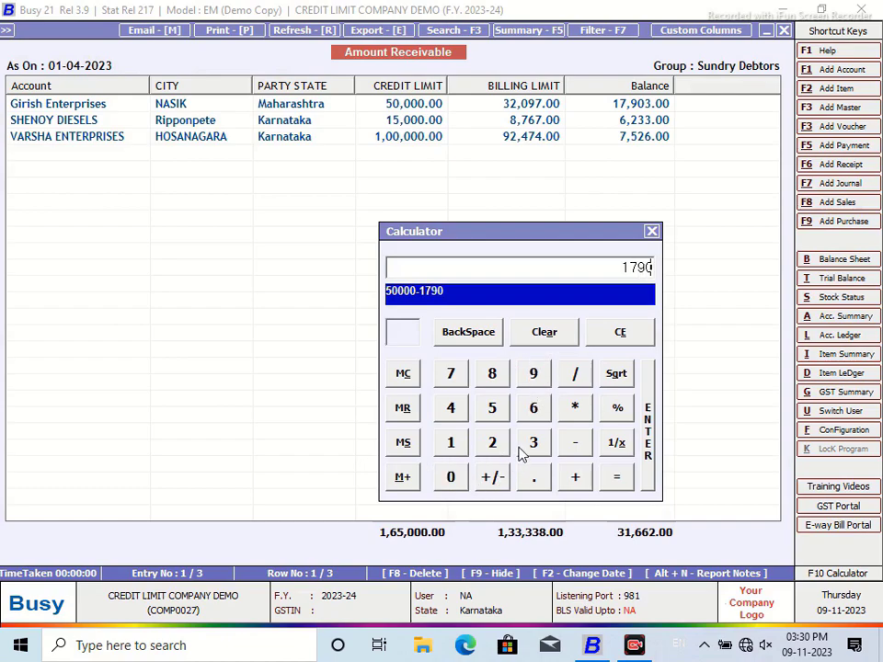
{"action": "left_click", "coordinate": [531, 445]}
{"action": "left_click", "coordinate": [616, 476]}
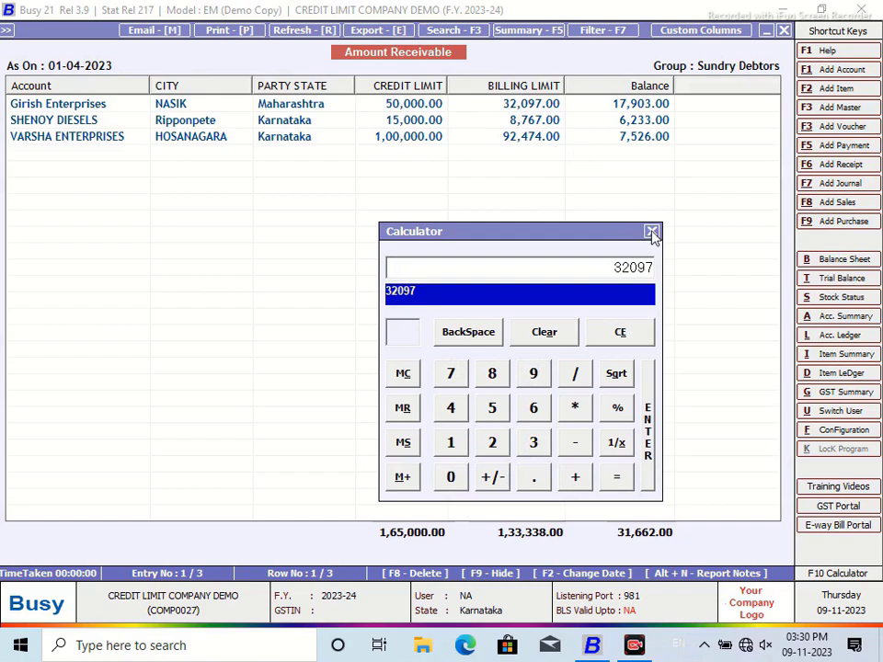
{"action": "left_click", "coordinate": [651, 232]}
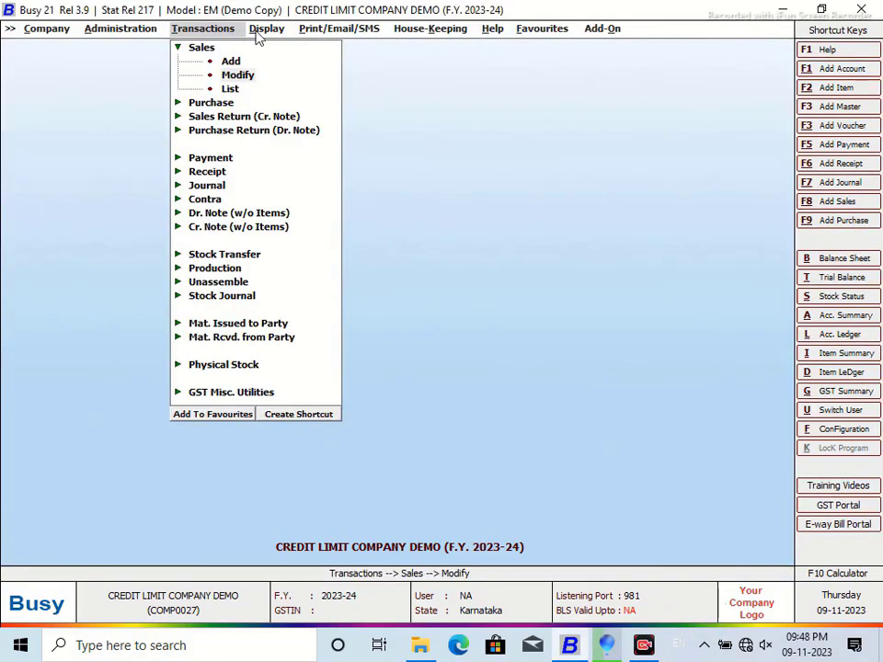
Step: Create a new SQL query named OKJI
{"action": "left_click", "coordinate": [262, 29]}
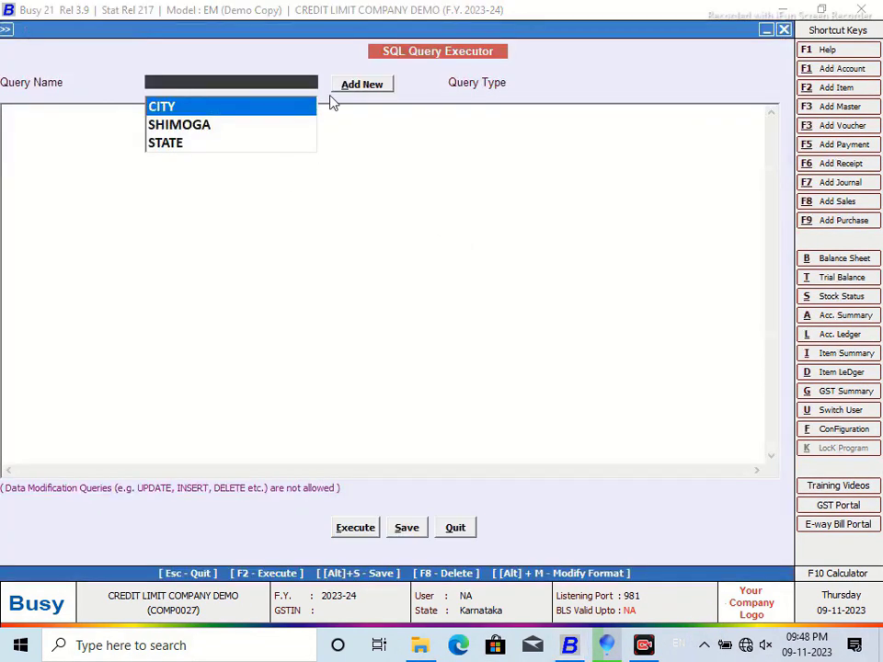
{"action": "left_click", "coordinate": [355, 90]}
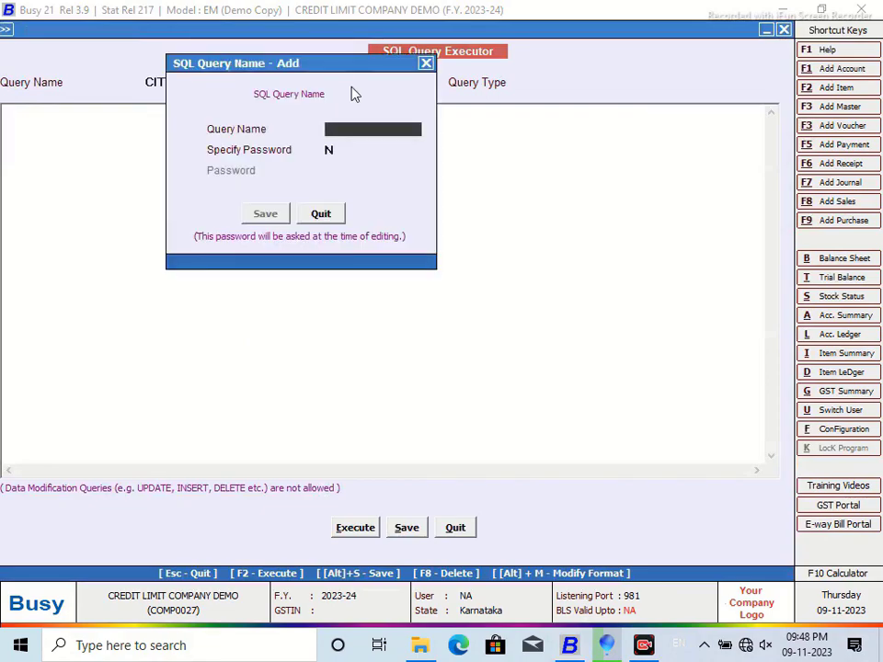
{"action": "type", "text": "OKJI"}
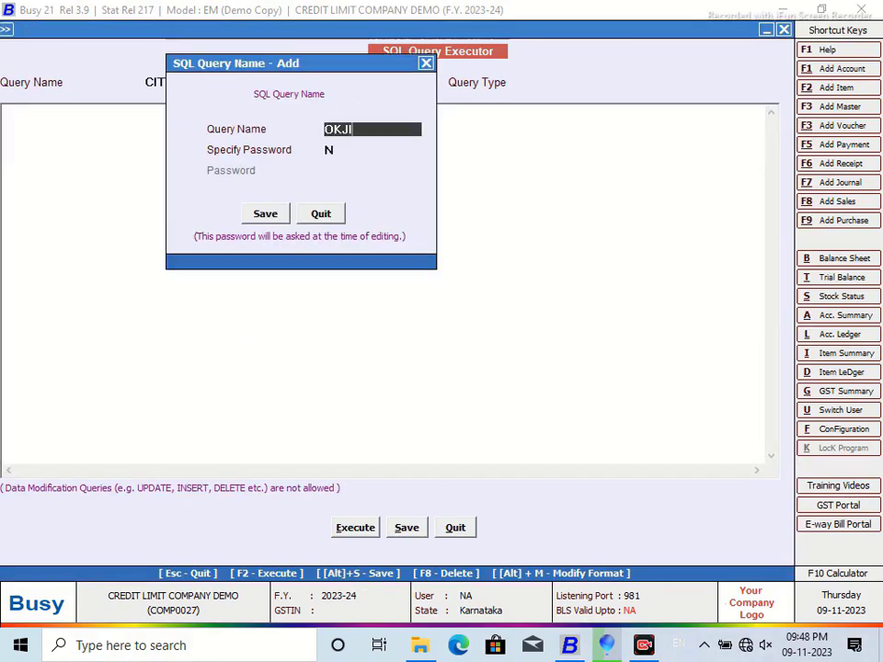
{"action": "left_click", "coordinate": [267, 213]}
Step: Run 'Select Tran3.MasterCode1 from Tran3' and review the five returned codes
{"action": "type", "text": "Select"}
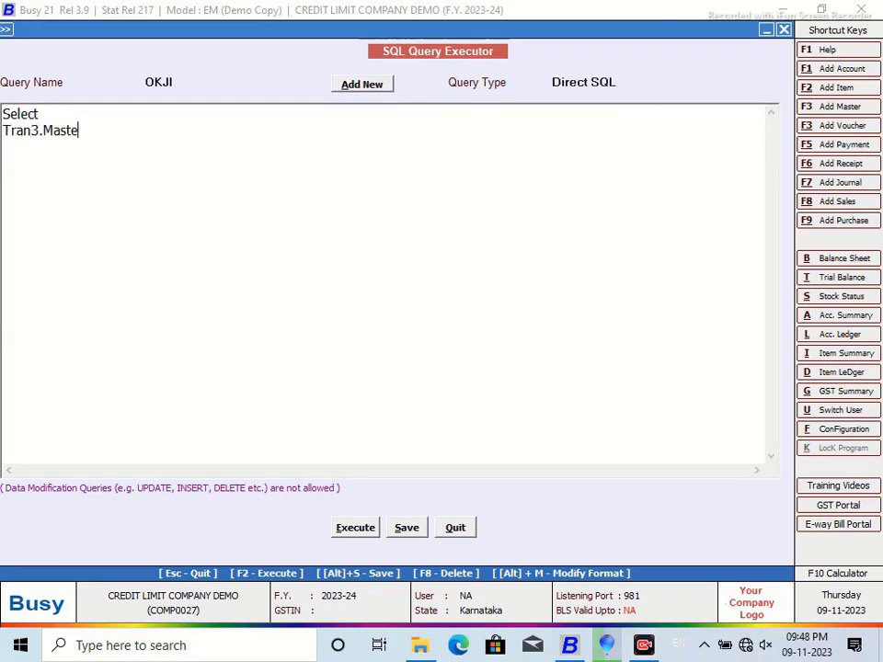
{"action": "type", "text": "Code1 fr"}
{"action": "type", "text": "om Tran3"}
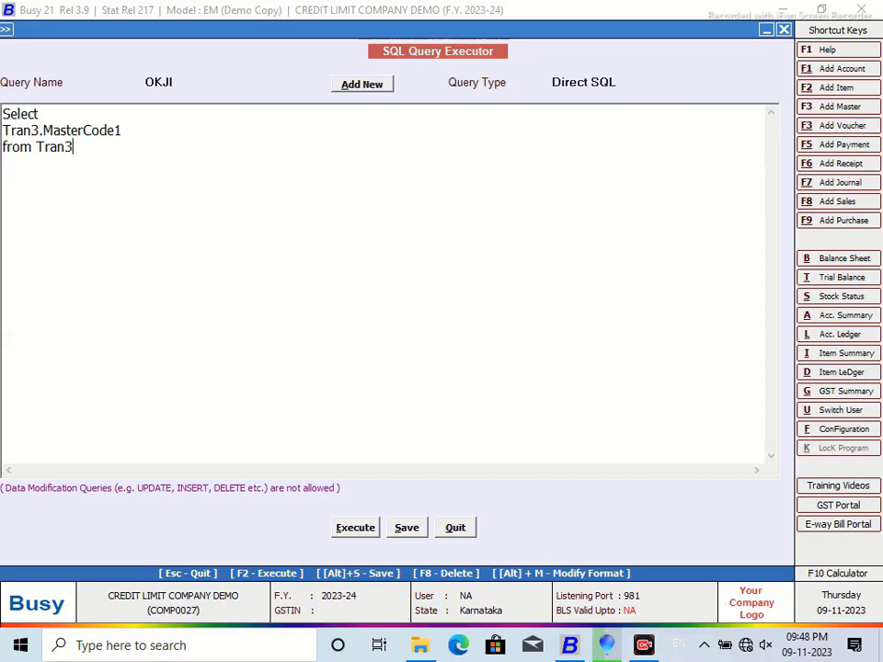
{"action": "left_click", "coordinate": [366, 528]}
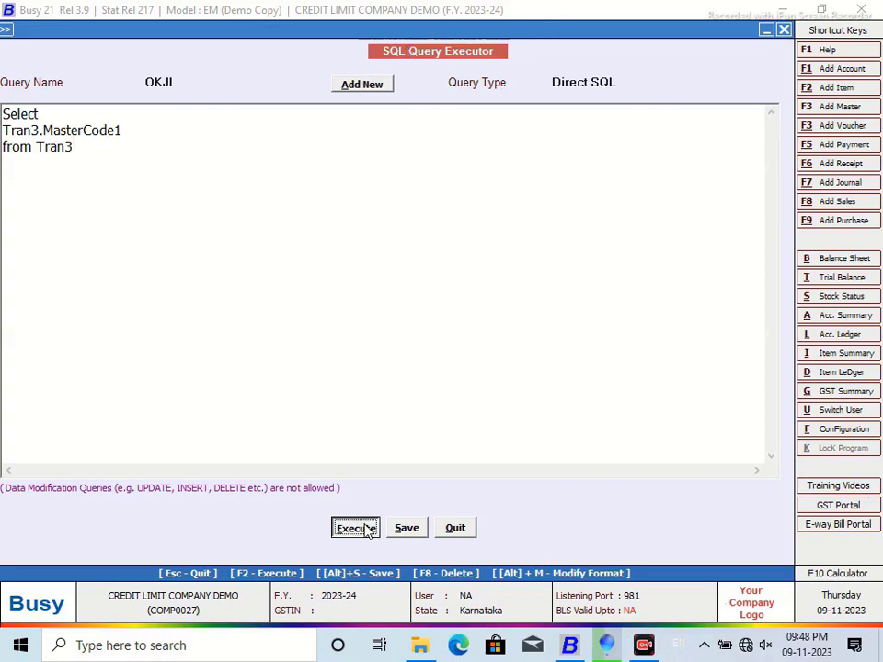
{"action": "left_click", "coordinate": [545, 357]}
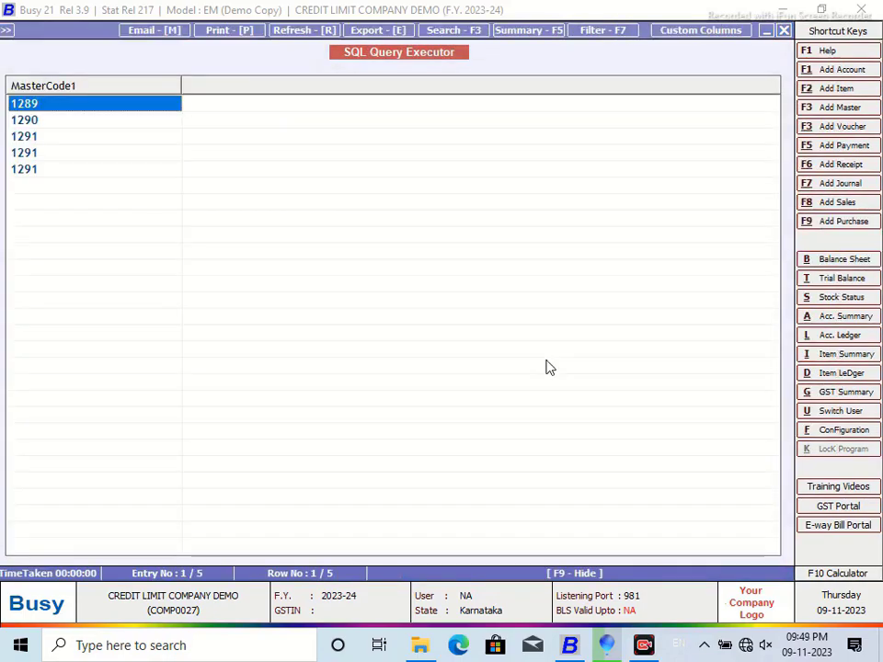
{"action": "left_click", "coordinate": [784, 30]}
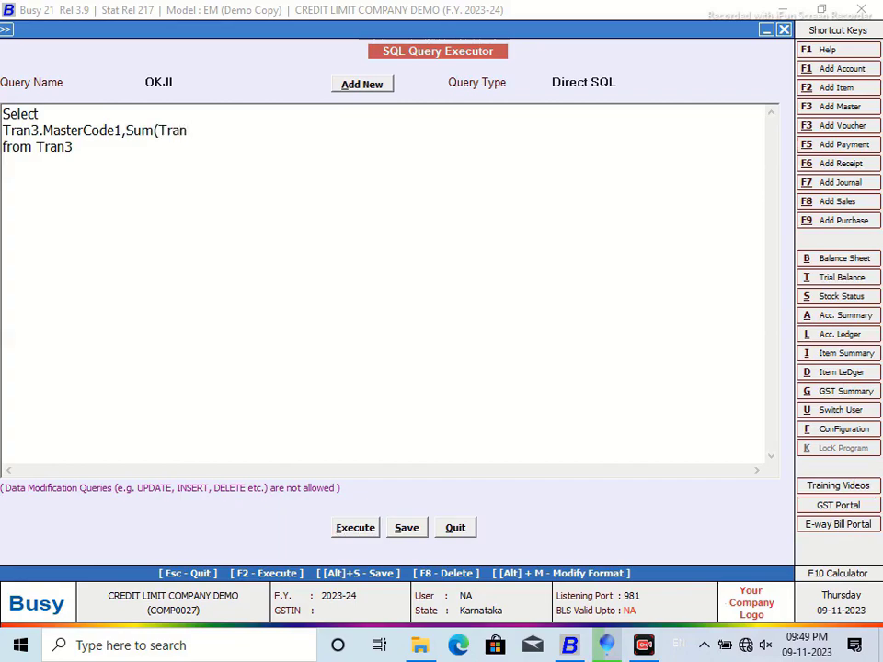
Step: Add Sum(Tran3.Value1) grouped by Tran3.MasterCode1 and run it, getting three totals
{"action": "type", "text": "Val"}
{"action": "type", "text": "oup"}
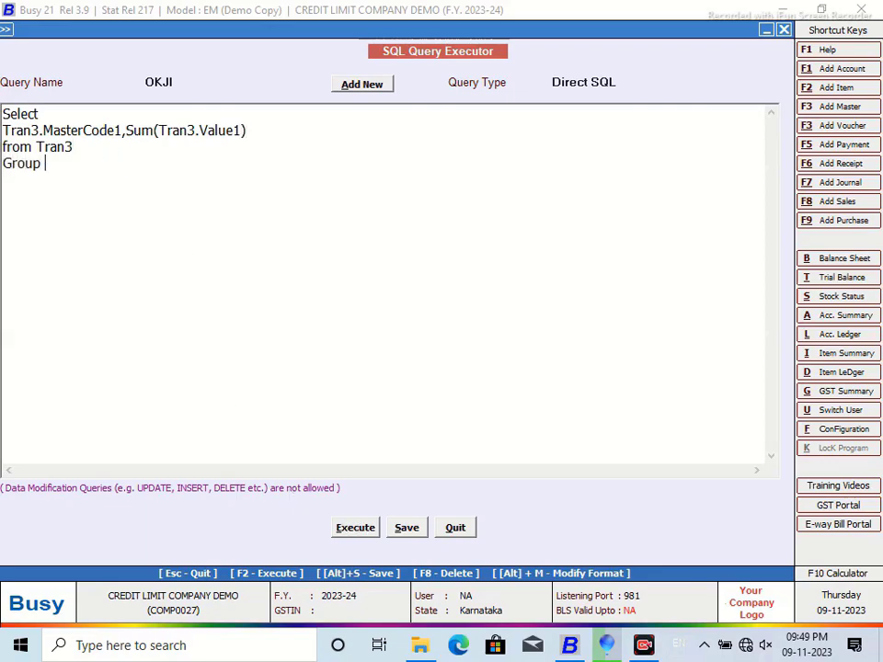
{"action": "type", "text": "  By Tran3.MasterCode1"}
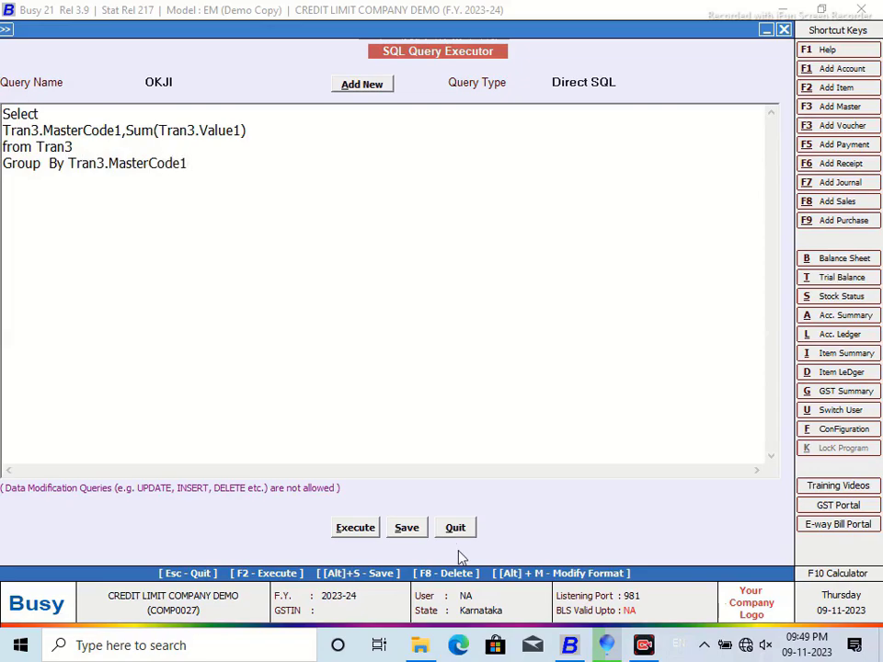
{"action": "left_click", "coordinate": [354, 529]}
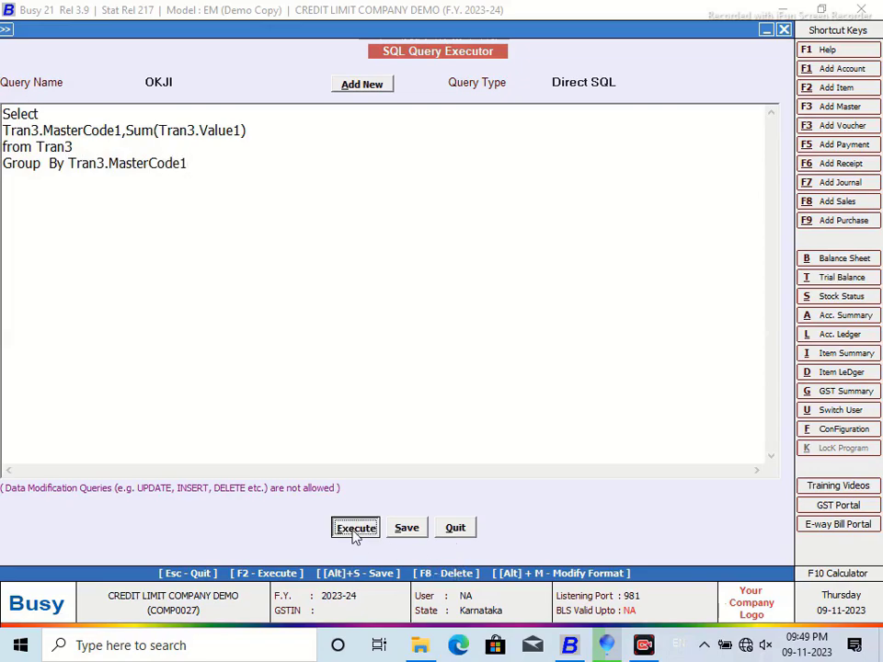
{"action": "left_click", "coordinate": [531, 357]}
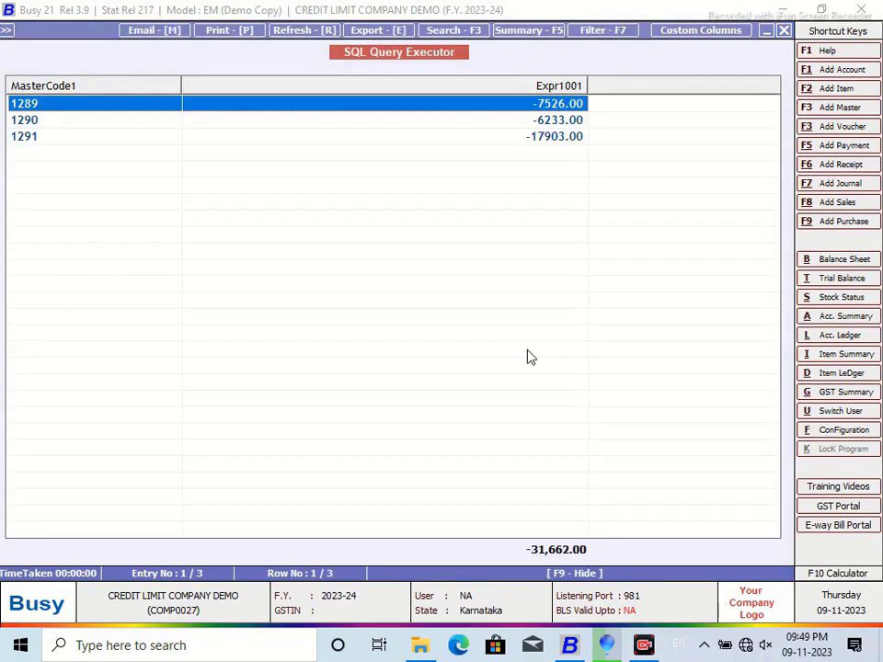
Step: Add a Master1.D1 subquery matched on Master1.Code, returning limits 100000, 15000 and 50000
{"action": "left_click", "coordinate": [782, 32]}
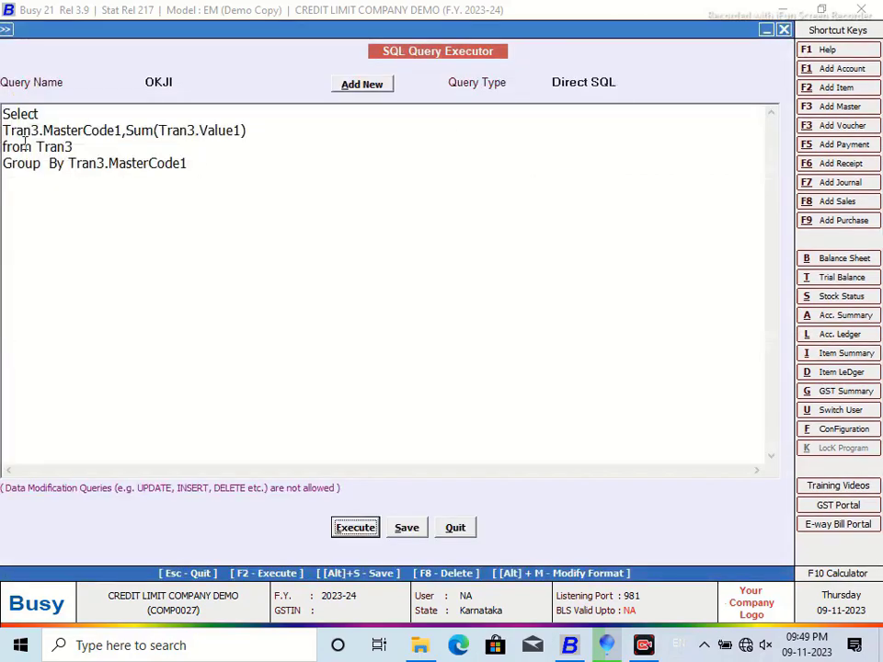
{"action": "left_click", "coordinate": [36, 184]}
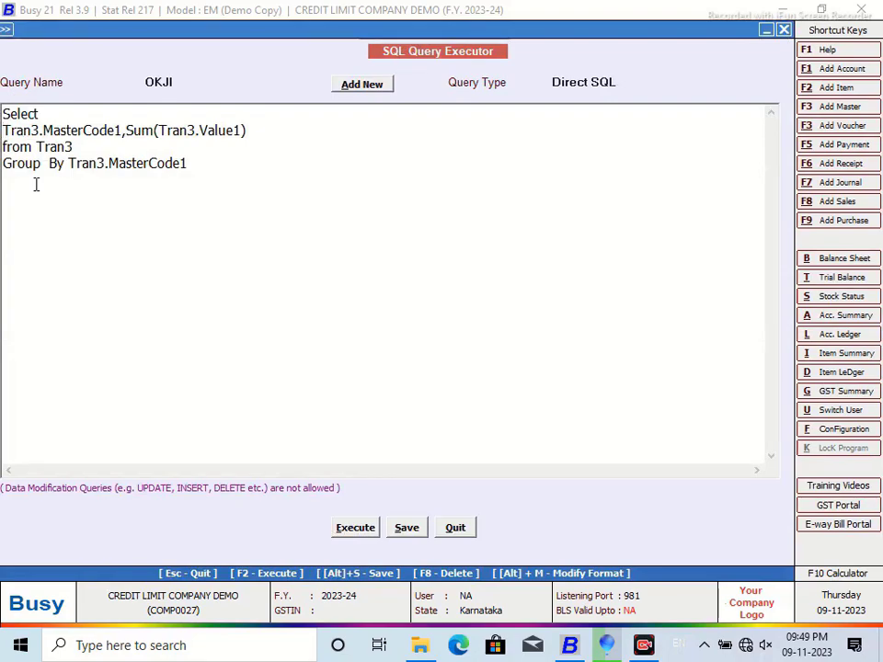
{"action": "type", "text": "(S"}
{"action": "type", "text": "elect M"}
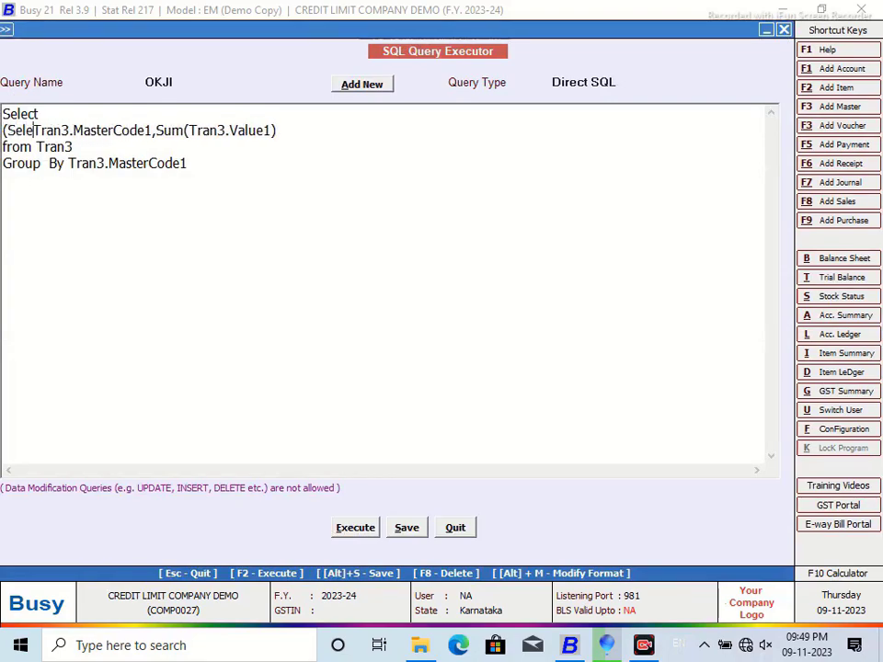
{"action": "type", "text": "aster1"}
{"action": "type", "text": ".D"}
{"action": "type", "text": "1 from M"}
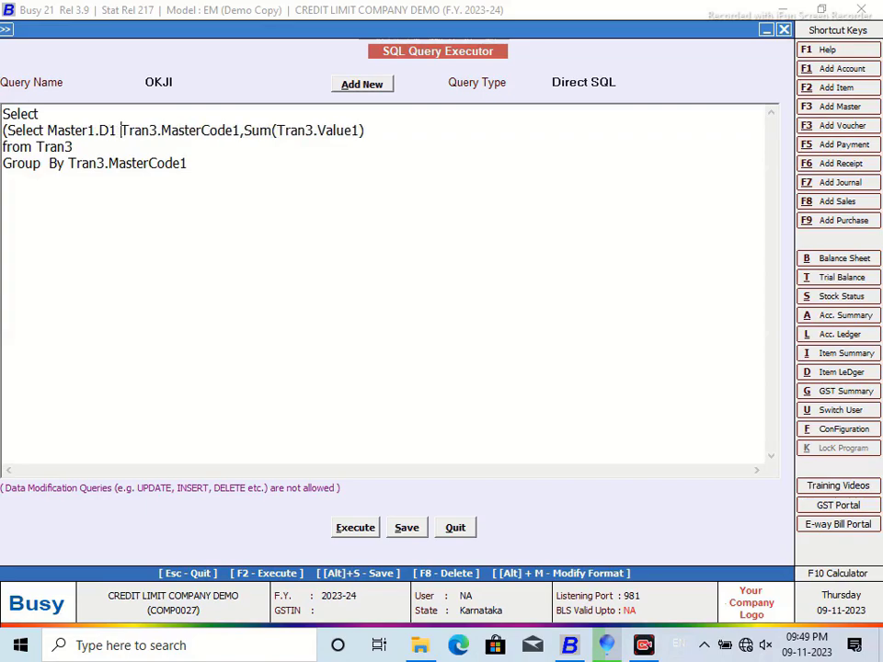
{"action": "type", "text": "aster"}
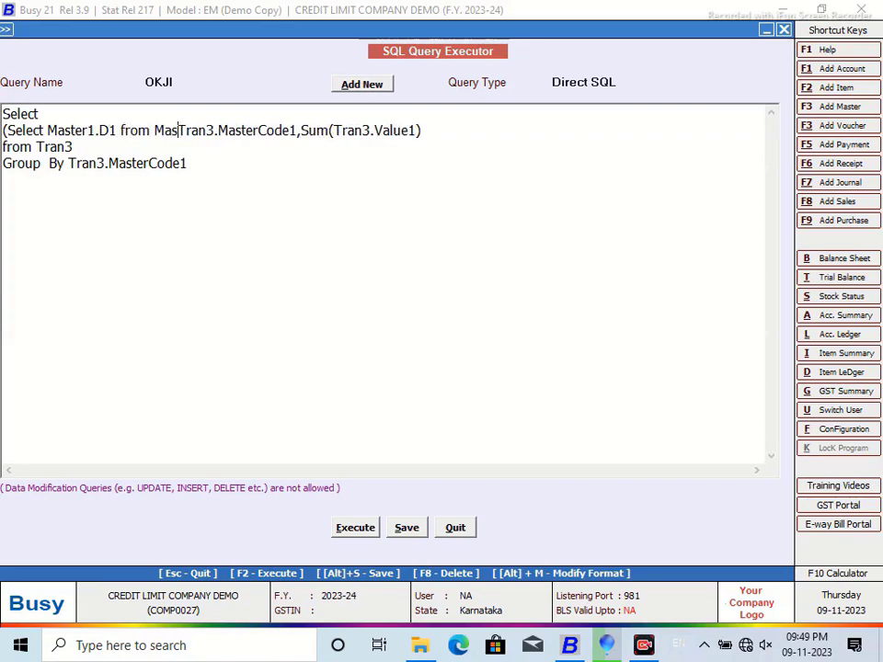
{"action": "type", "text": "1 Where "}
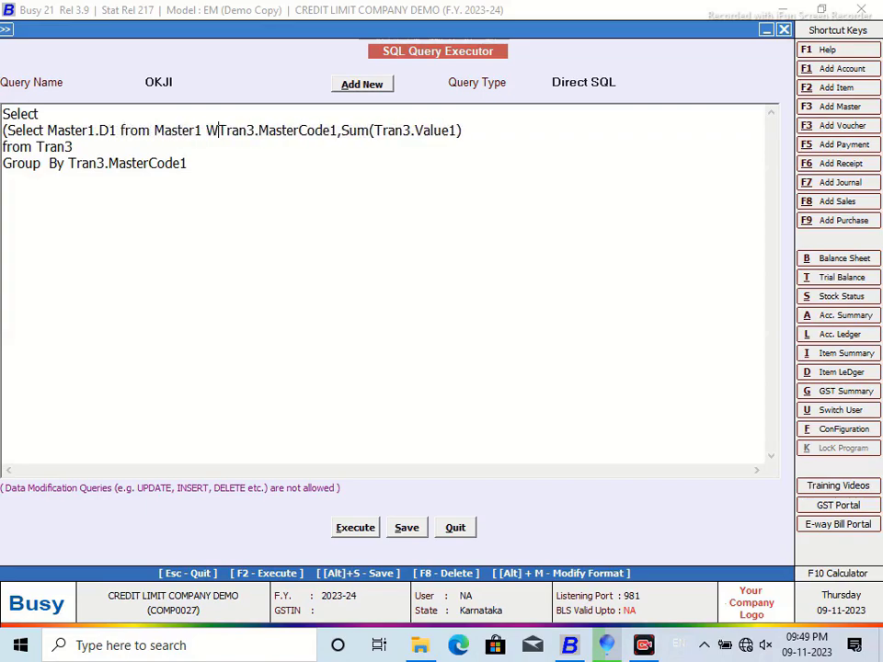
{"action": "type", "text": "Mastger"}
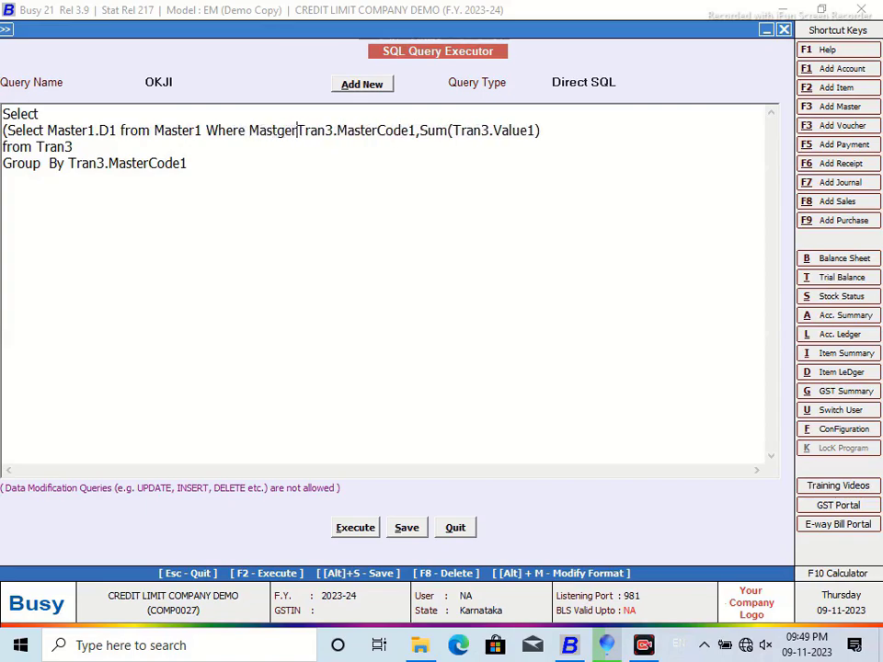
{"action": "key", "text": "BackSpace"}
{"action": "key", "text": "BackSpace"}
{"action": "key", "text": "BackSpace"}
{"action": "key", "text": "BackSpace"}
{"action": "type", "text": "ter1"}
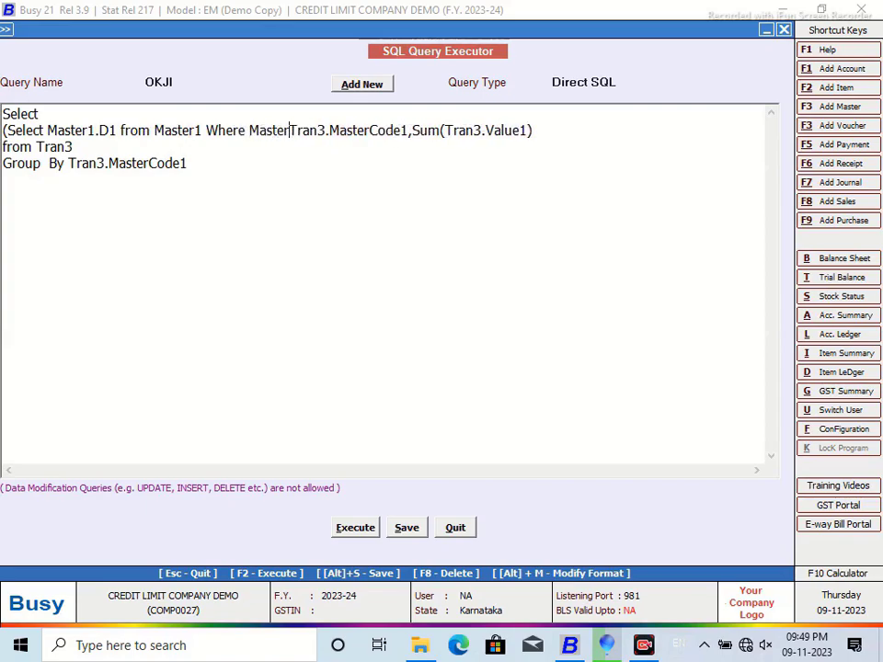
{"action": "type", "text": ".Code"}
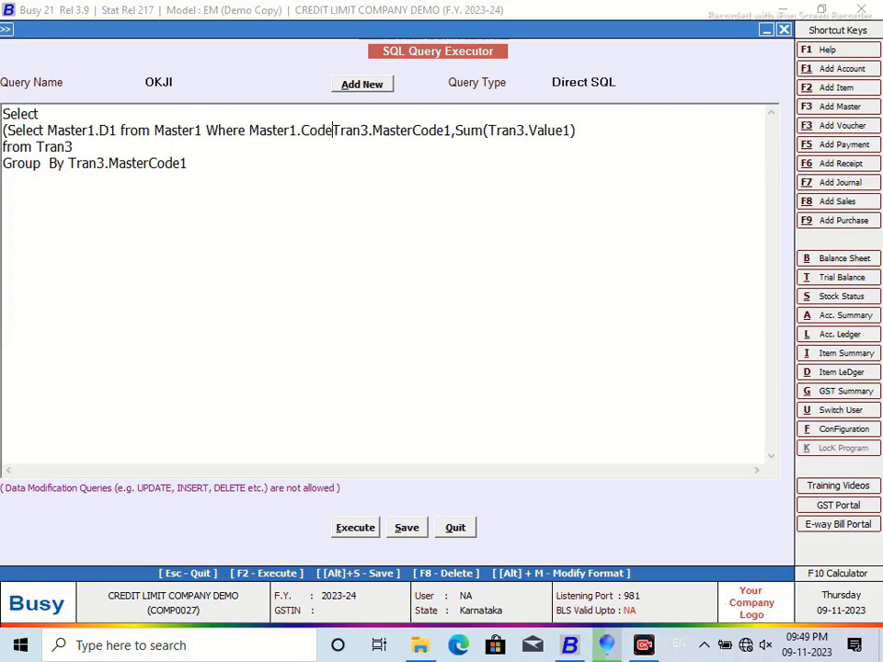
{"action": "type", "text": "="}
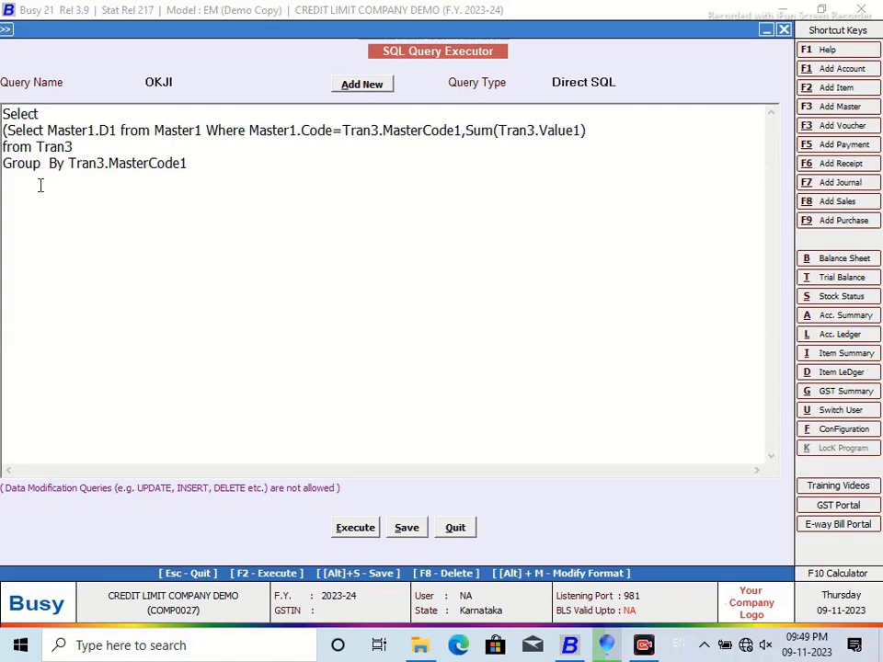
{"action": "left_click", "coordinate": [463, 130]}
{"action": "type", "text": ")"}
{"action": "left_click", "coordinate": [355, 527]}
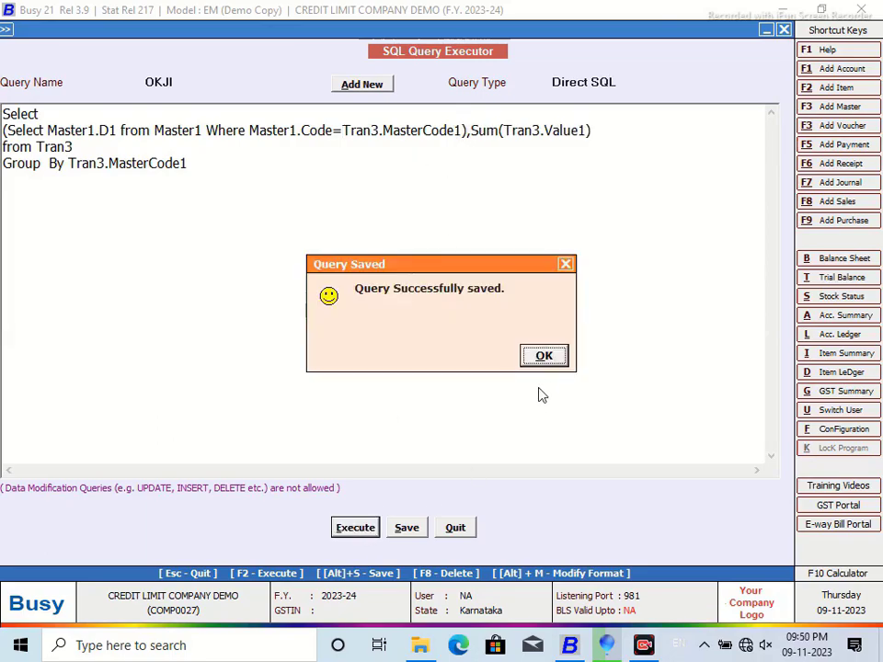
{"action": "left_click", "coordinate": [541, 357]}
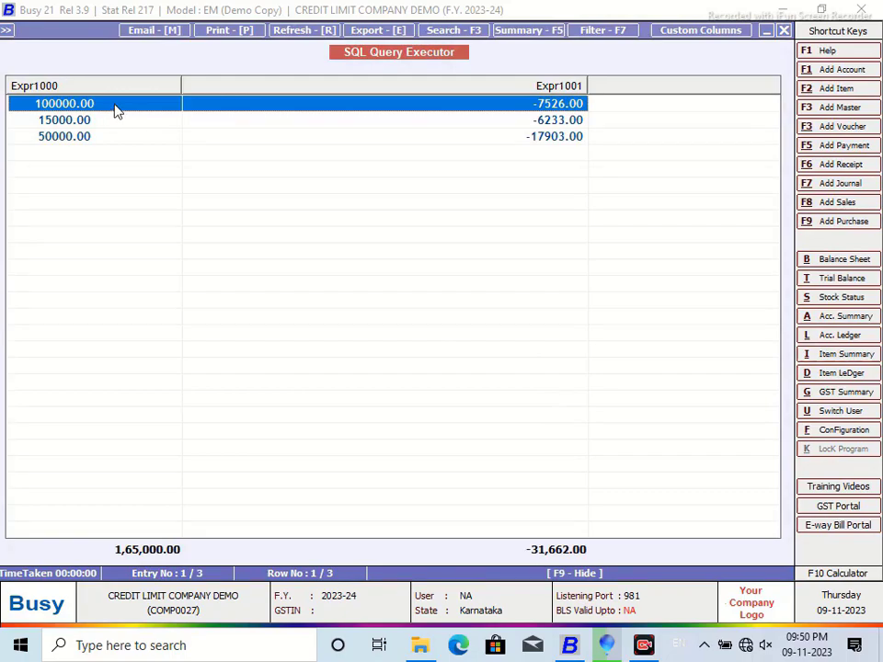
{"action": "left_click", "coordinate": [784, 31]}
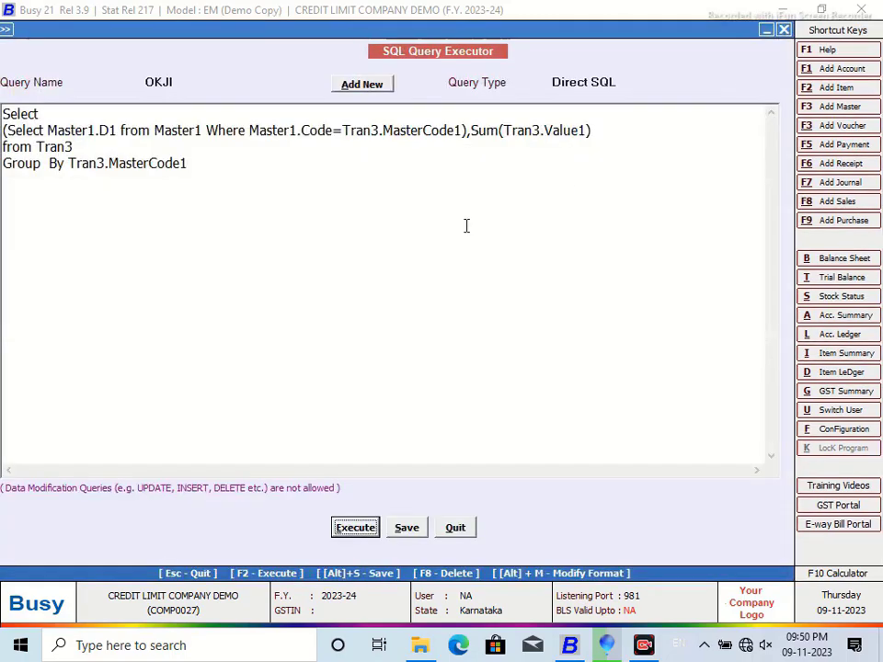
Step: Replace the comma before Sum with '+' so the limit is added to the summed value
{"action": "left_click", "coordinate": [472, 133]}
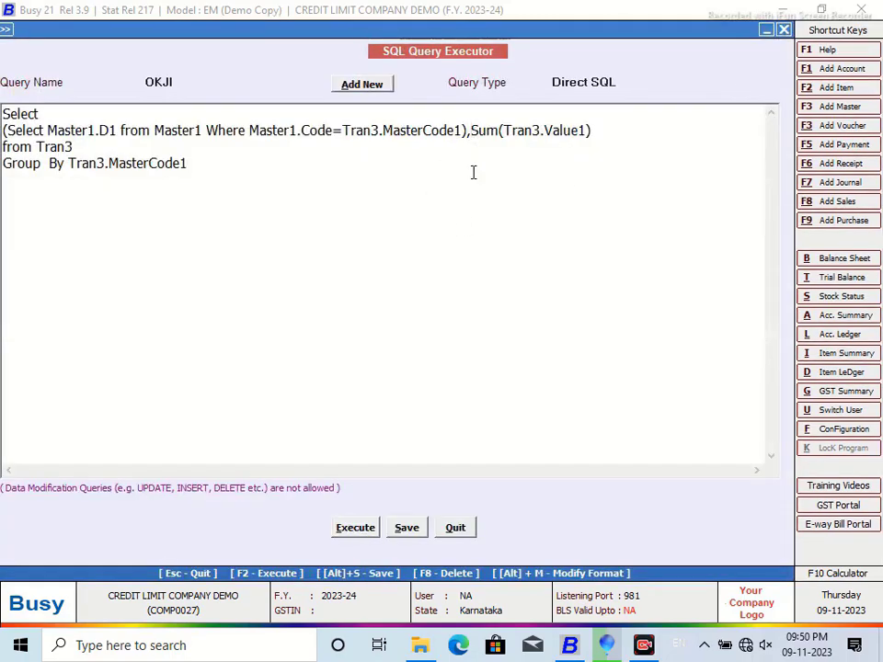
{"action": "key", "text": "BackSpace"}
{"action": "type", "text": "+"}
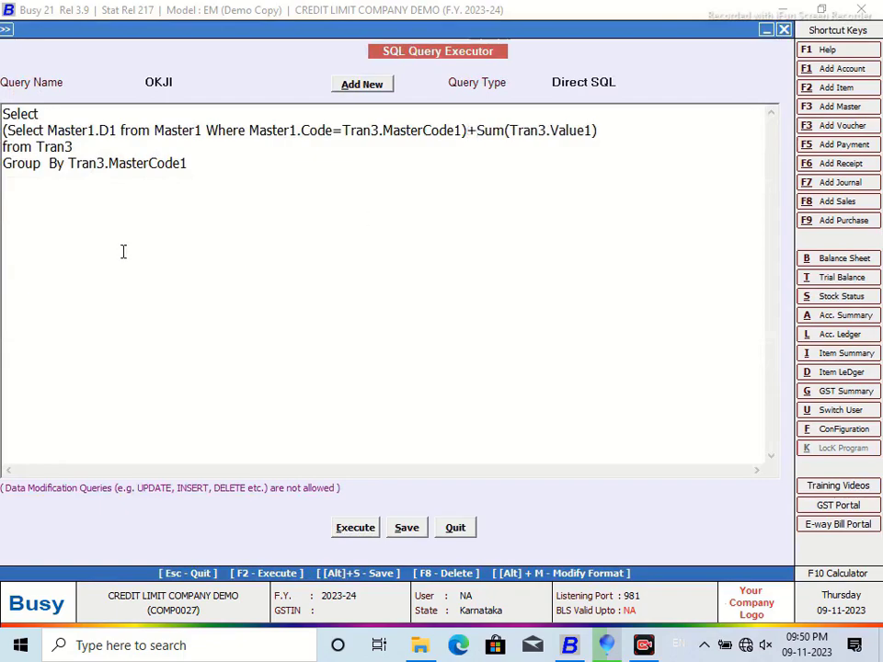
{"action": "left_click", "coordinate": [78, 149]}
{"action": "key", "text": "Return"}
{"action": "type", "text": "Where T"}
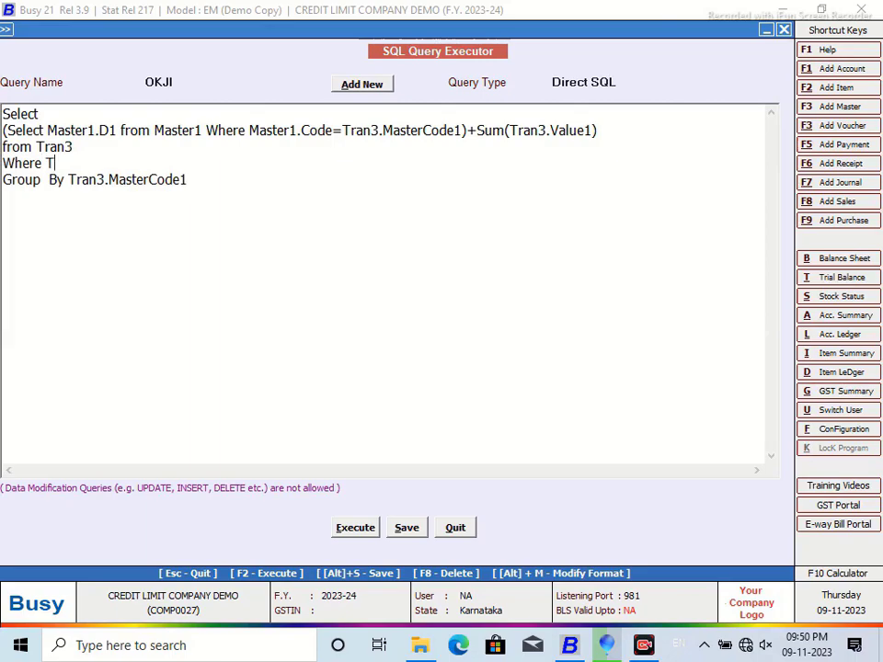
{"action": "key", "text": "Tab"}
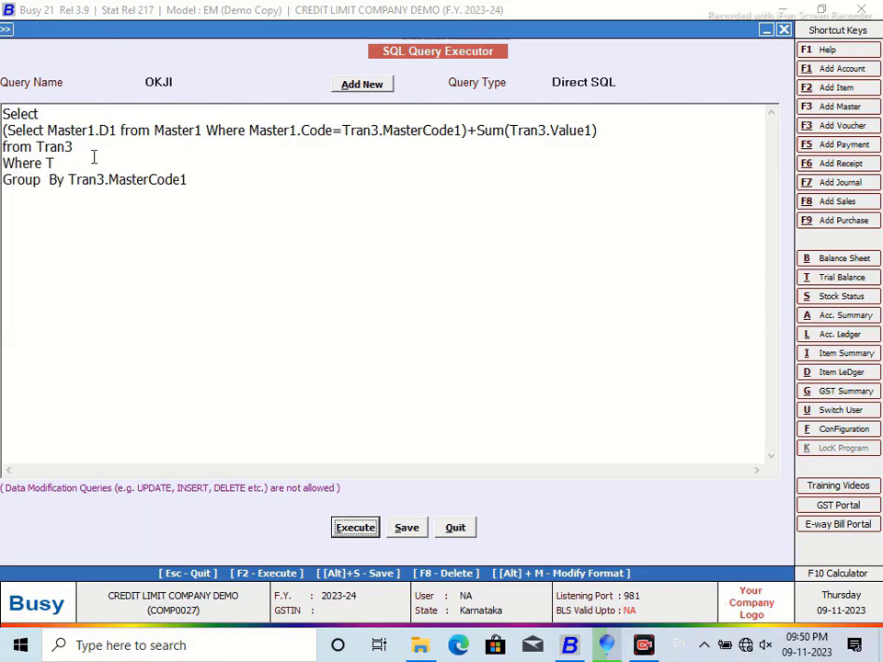
{"action": "left_click", "coordinate": [67, 163]}
{"action": "type", "text": "ran"}
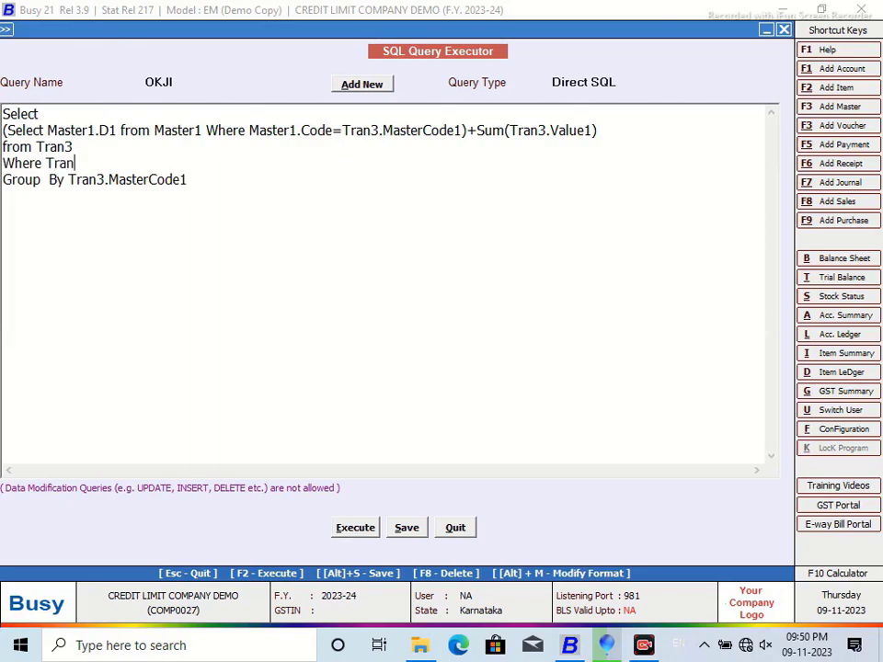
{"action": "type", "text": "3.MasterCode"}
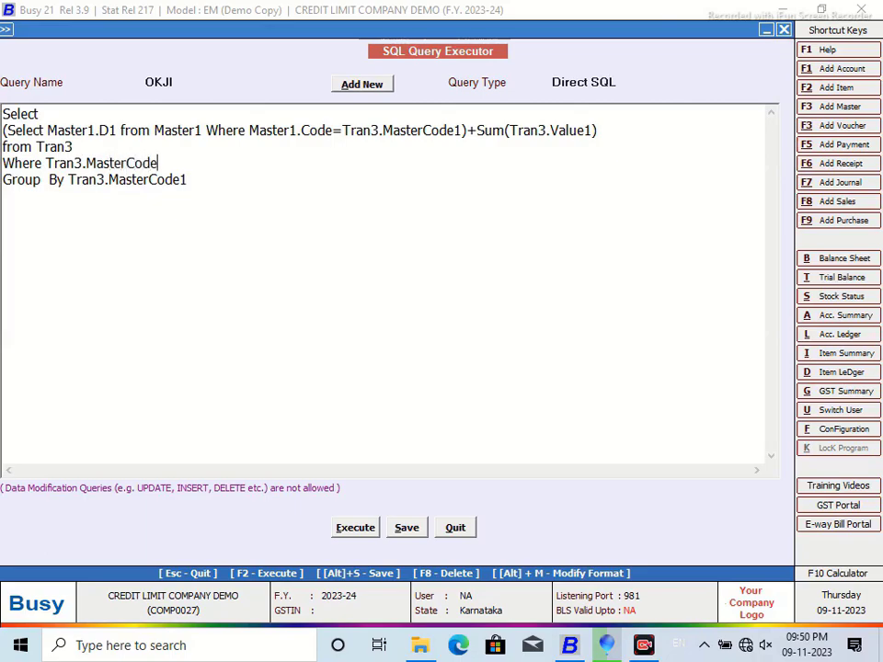
{"action": "type", "text": "1=@acccode@"}
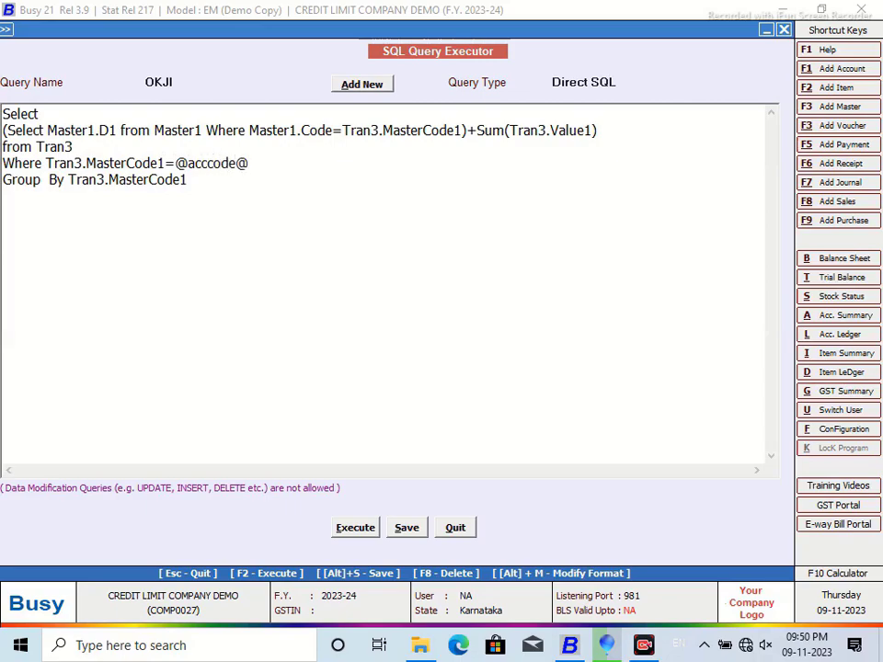
{"action": "left_click", "coordinate": [354, 528]}
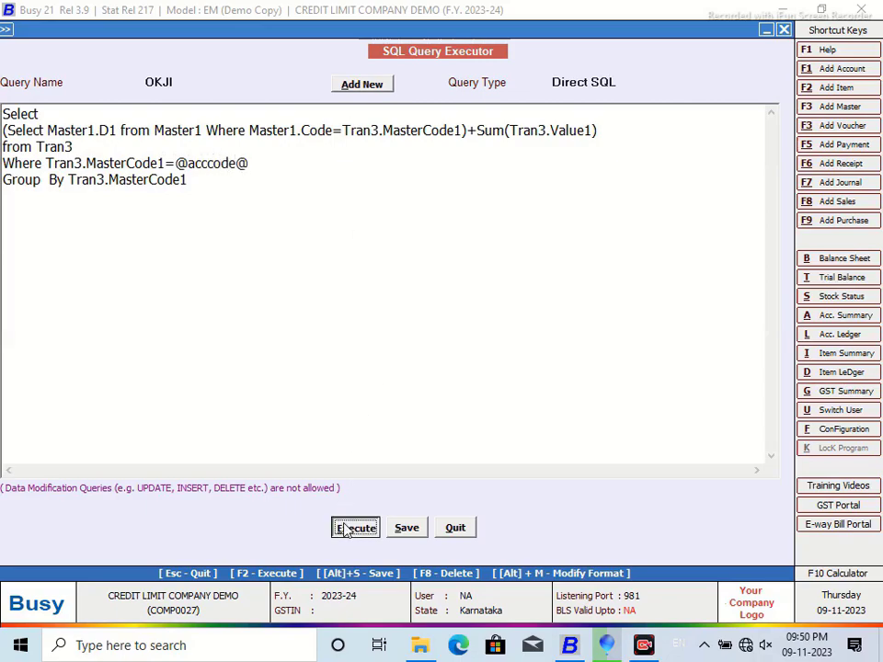
{"action": "left_click", "coordinate": [533, 354]}
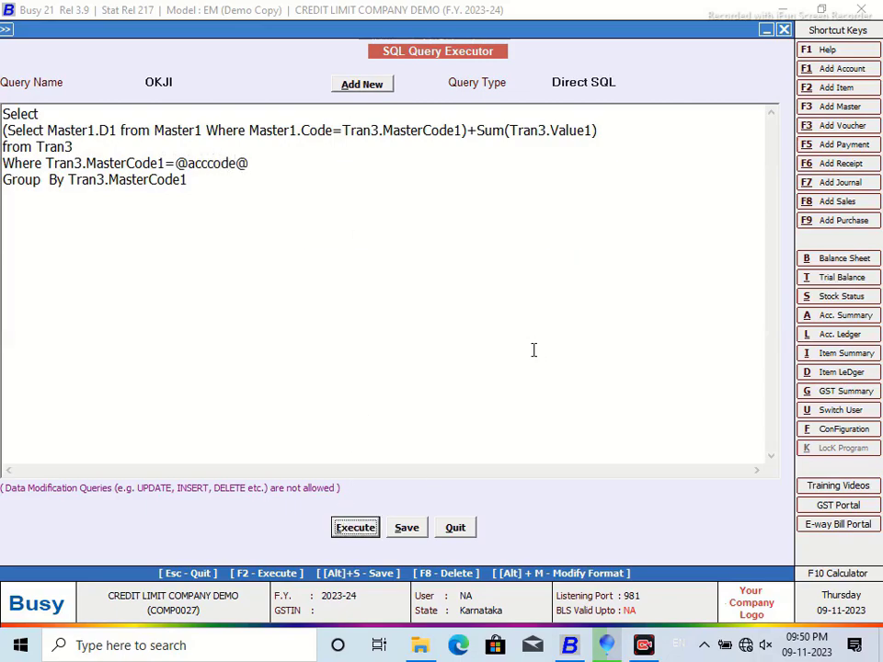
Step: Run the query for Girish Enterprises, which returns 32097.00
{"action": "type", "text": "g"}
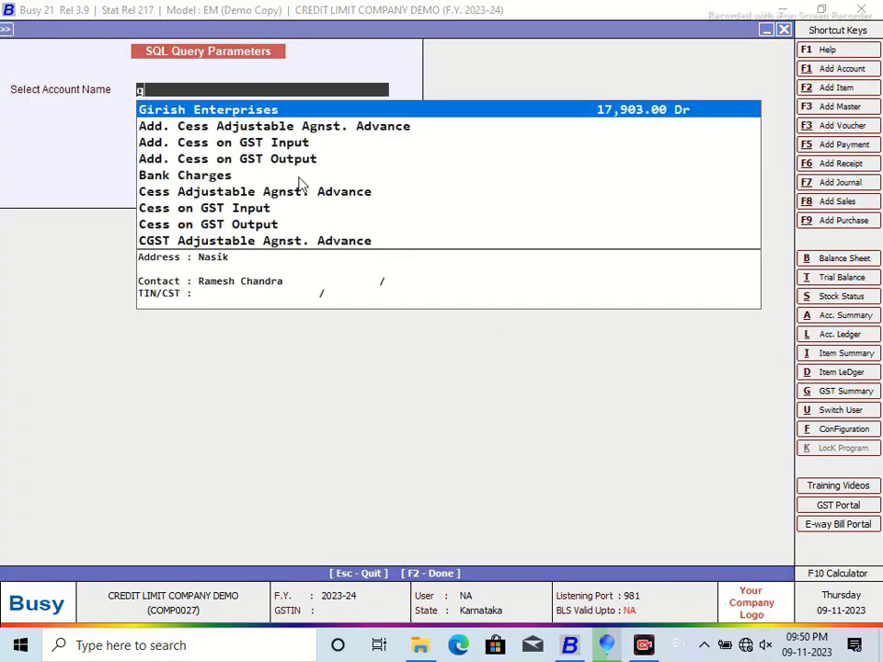
{"action": "left_click", "coordinate": [233, 109]}
{"action": "left_click", "coordinate": [198, 136]}
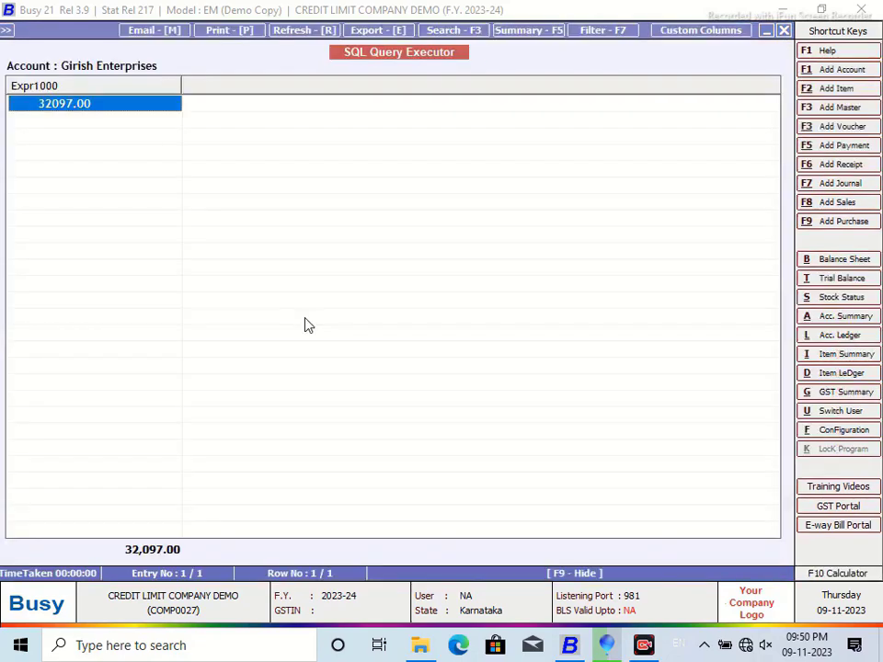
{"action": "left_click", "coordinate": [783, 30]}
Step: Run it for SHENOY DIESELS, returning 8767.00, then close the result and account prompt
{"action": "type", "text": "w"}
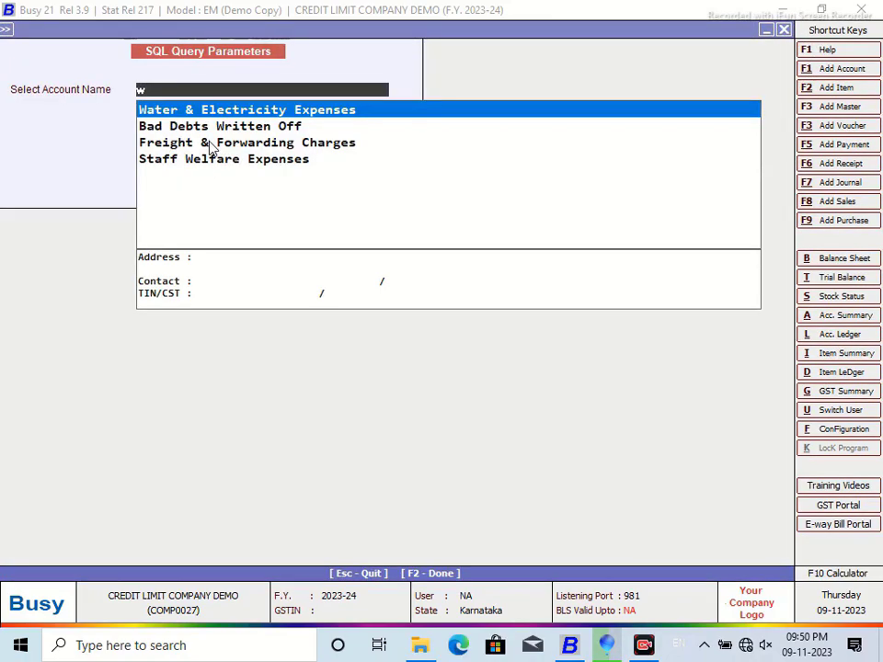
{"action": "key", "text": "BackSpace"}
{"action": "type", "text": "she"}
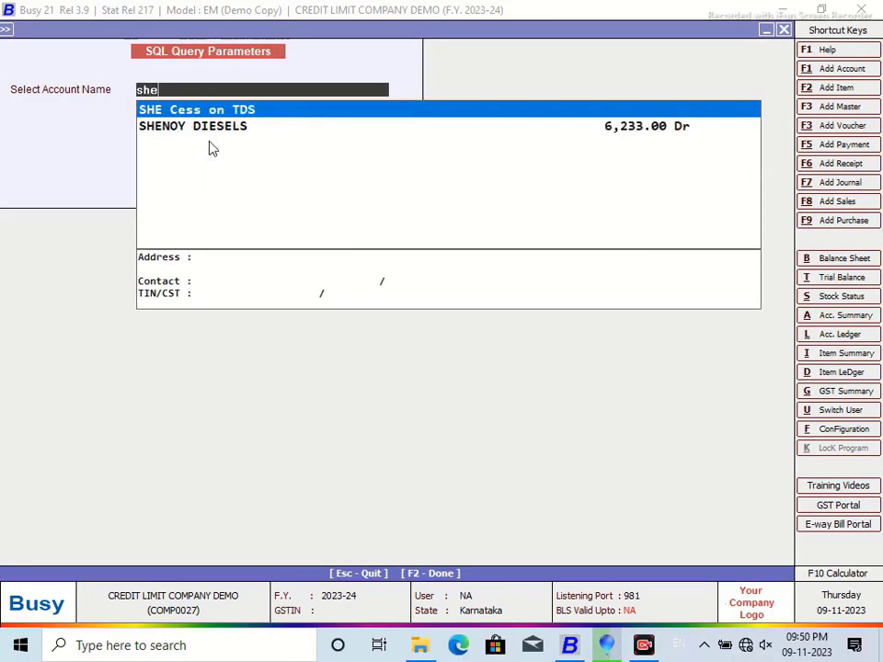
{"action": "key", "text": "Down"}
{"action": "key", "text": "Return"}
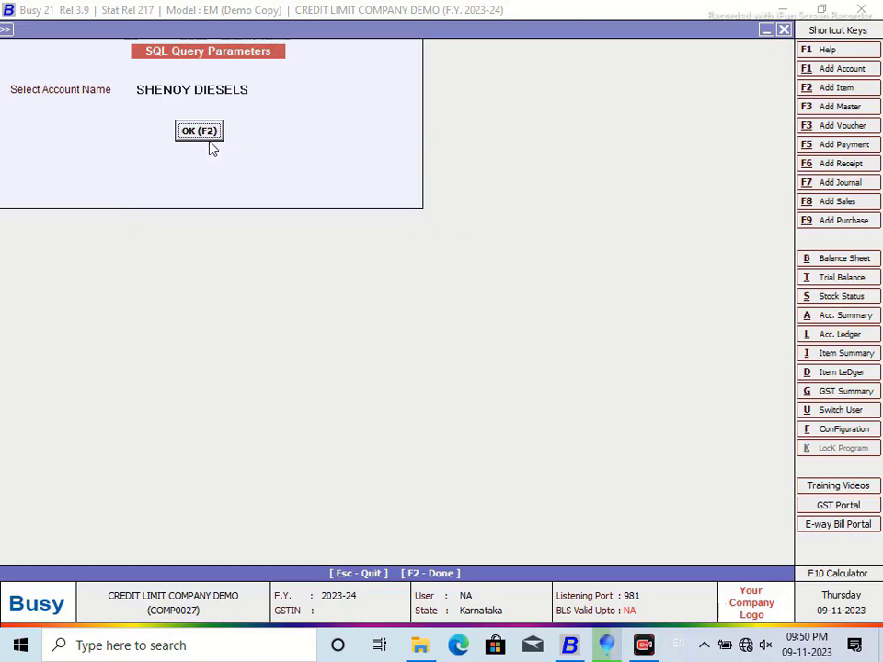
{"action": "left_click", "coordinate": [191, 131]}
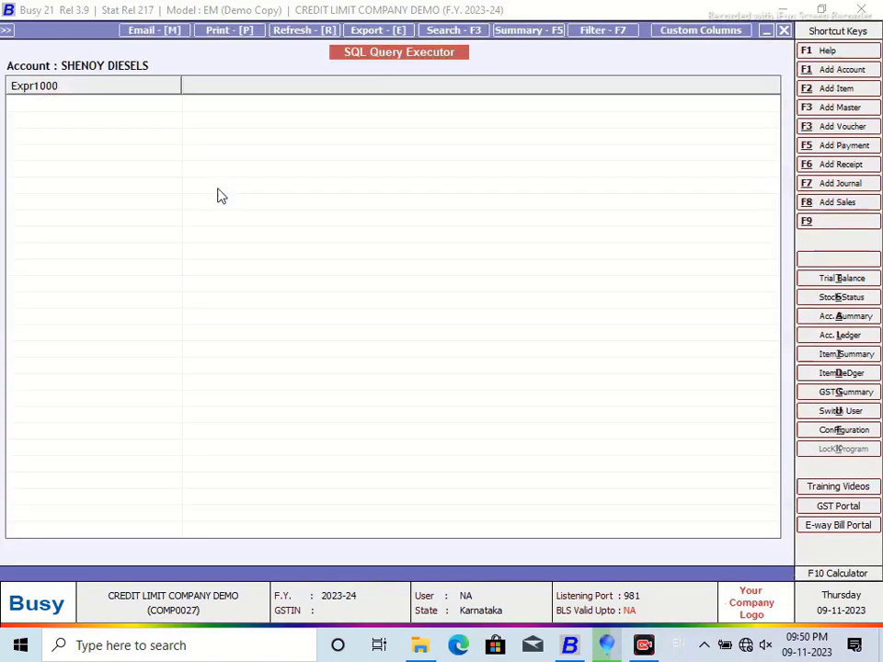
{"action": "left_click", "coordinate": [782, 30]}
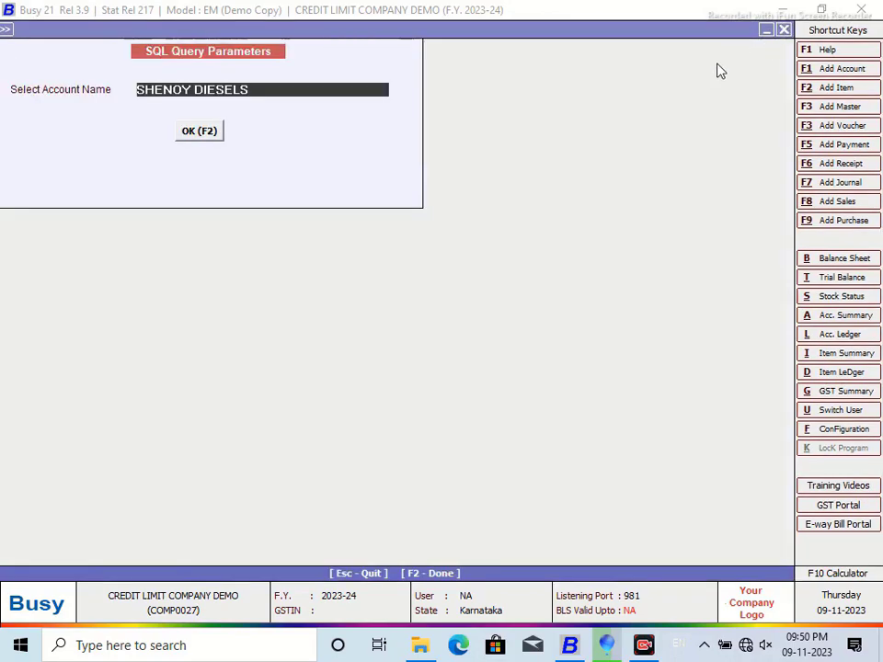
{"action": "left_click", "coordinate": [783, 30]}
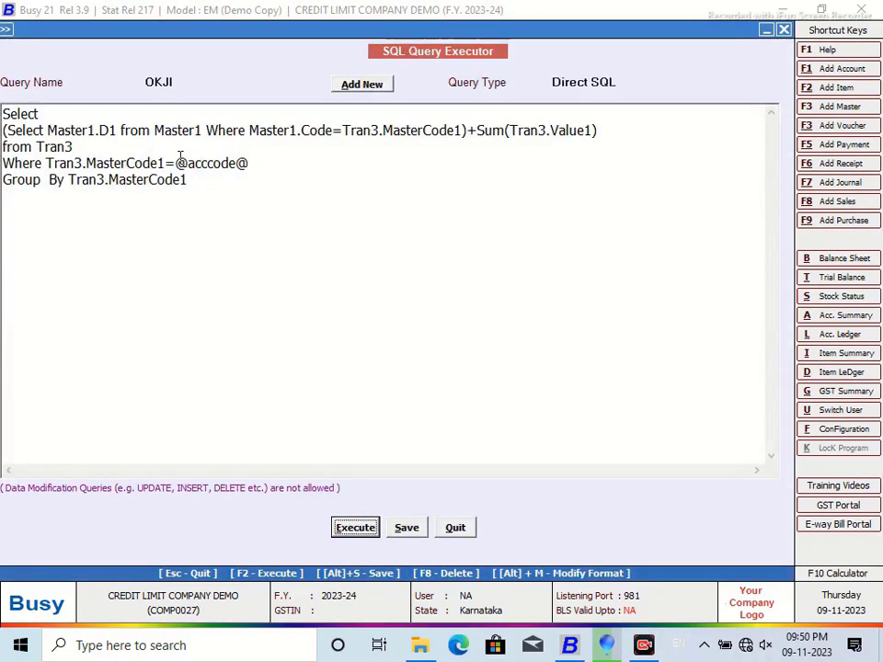
{"action": "left_click_drag", "start_coordinate": [180, 163], "coordinate": [274, 161]}
{"action": "key", "text": "BackSpace"}
{"action": "type", "text": "(Select Tran"}
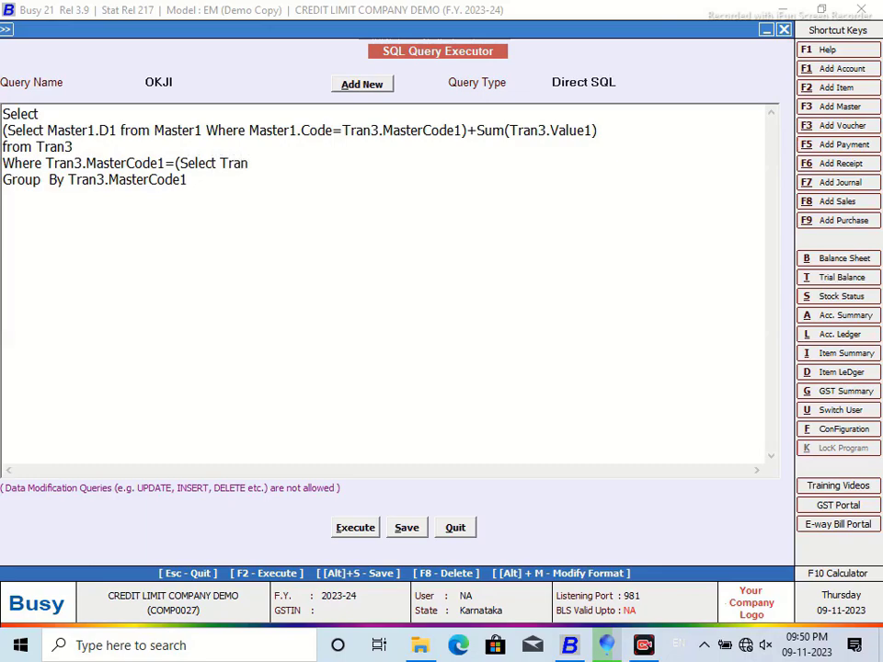
{"action": "type", "text": "1.MasterCode1 from Tr"}
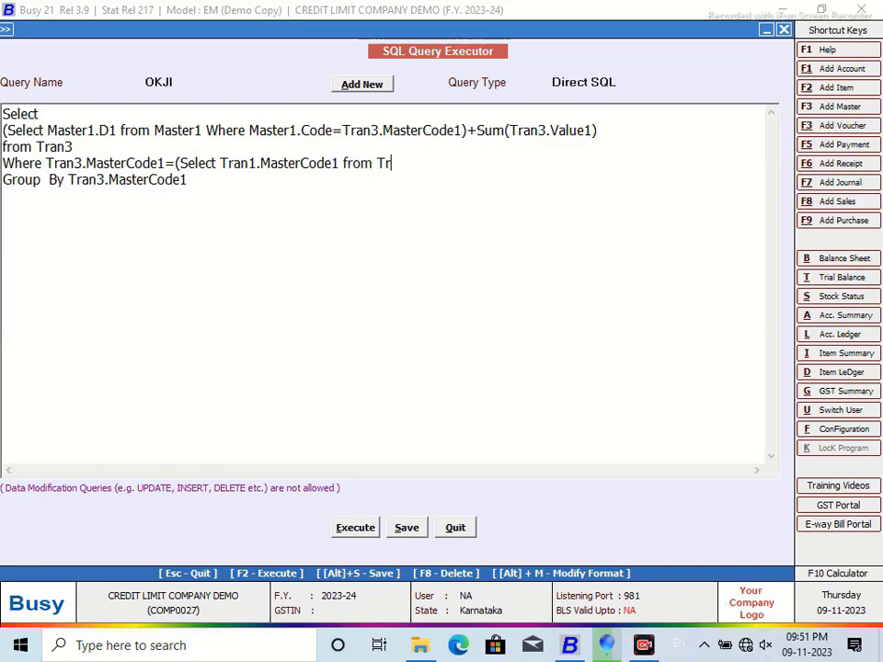
{"action": "type", "text": "an1 Where Tran"}
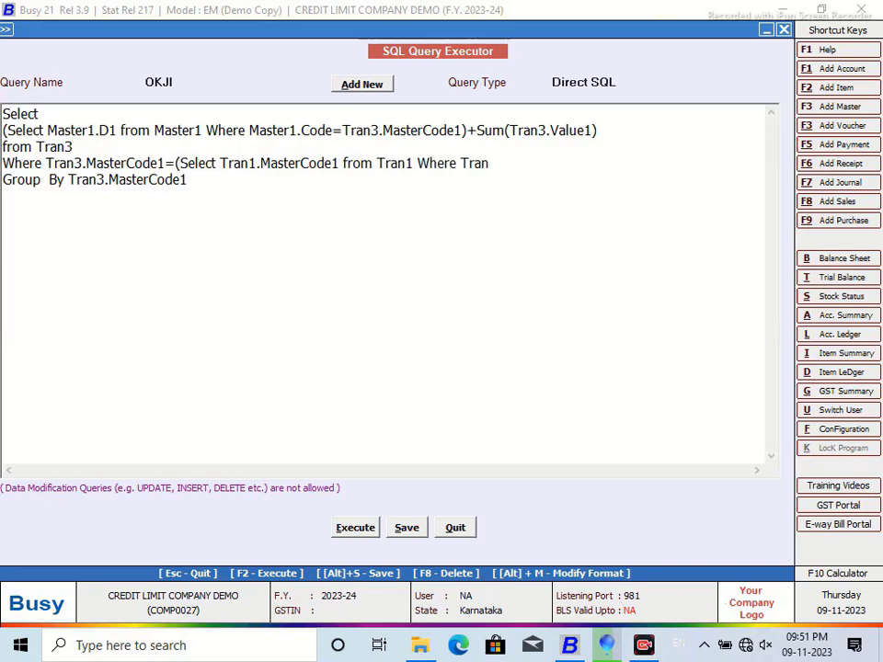
{"action": "type", "text": "1.VchCode=@"}
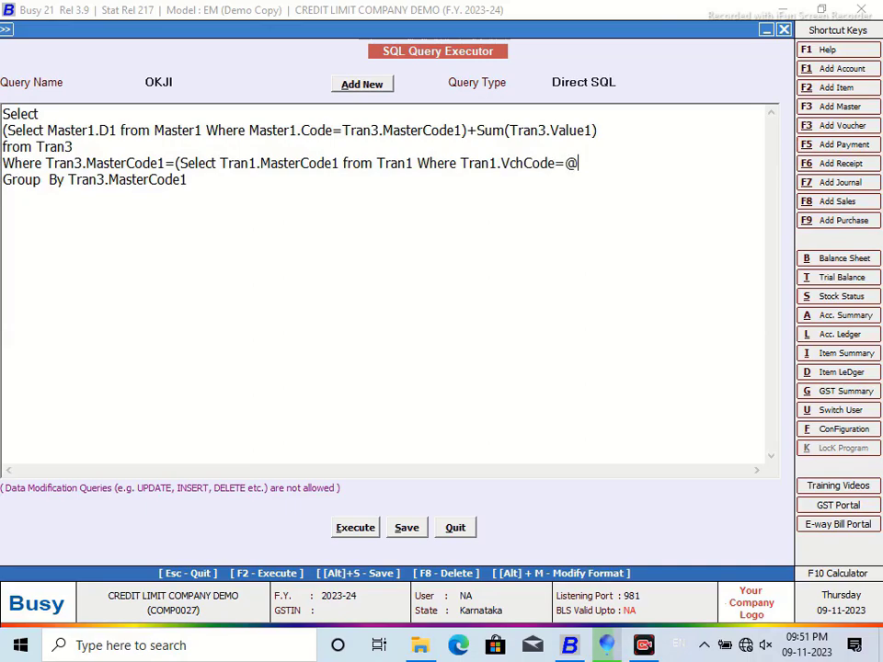
{"action": "type", "text": "VchCode"}
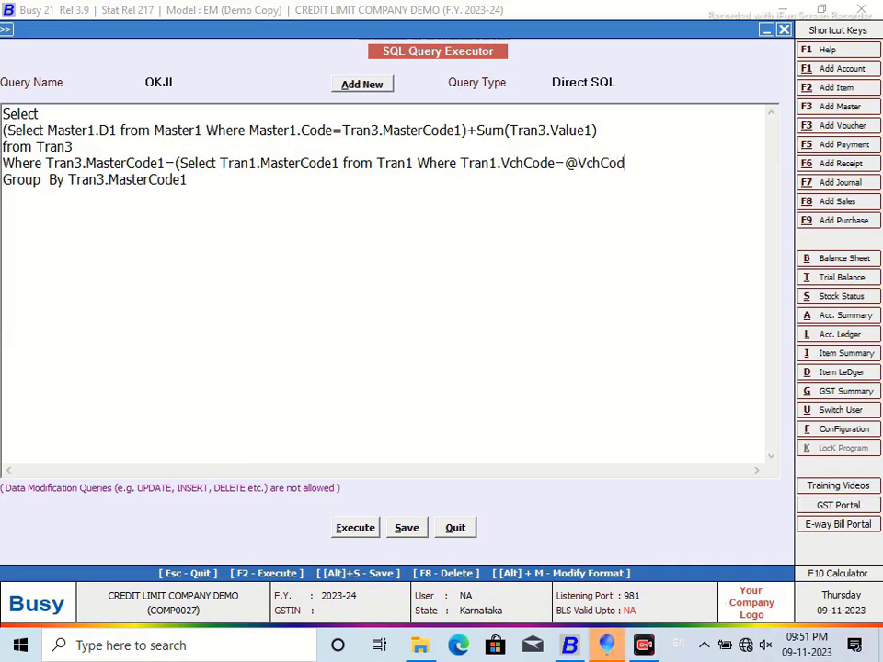
{"action": "type", "text": "@)"}
Step: Set the query type to Vch. Header(Inventory), save the OKJI query and close the editor
{"action": "left_click", "coordinate": [643, 82]}
{"action": "left_click", "coordinate": [599, 162]}
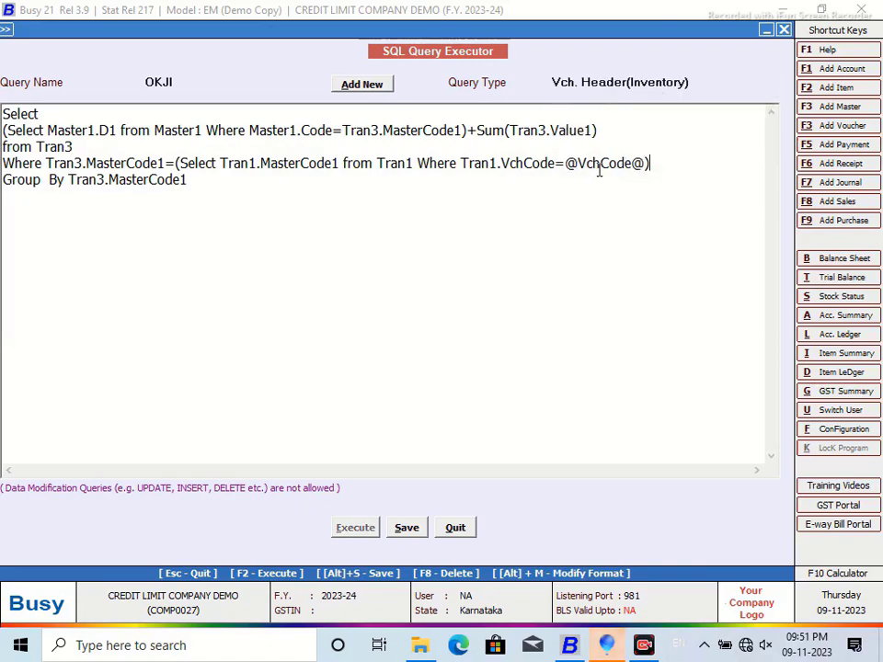
{"action": "left_click", "coordinate": [406, 527]}
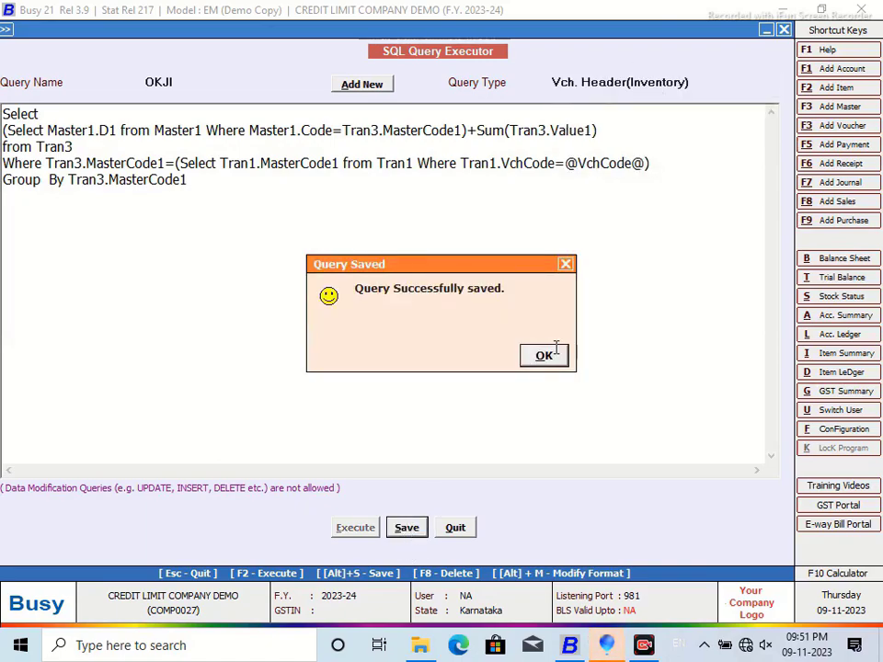
{"action": "left_click", "coordinate": [544, 356]}
{"action": "left_click", "coordinate": [454, 527]}
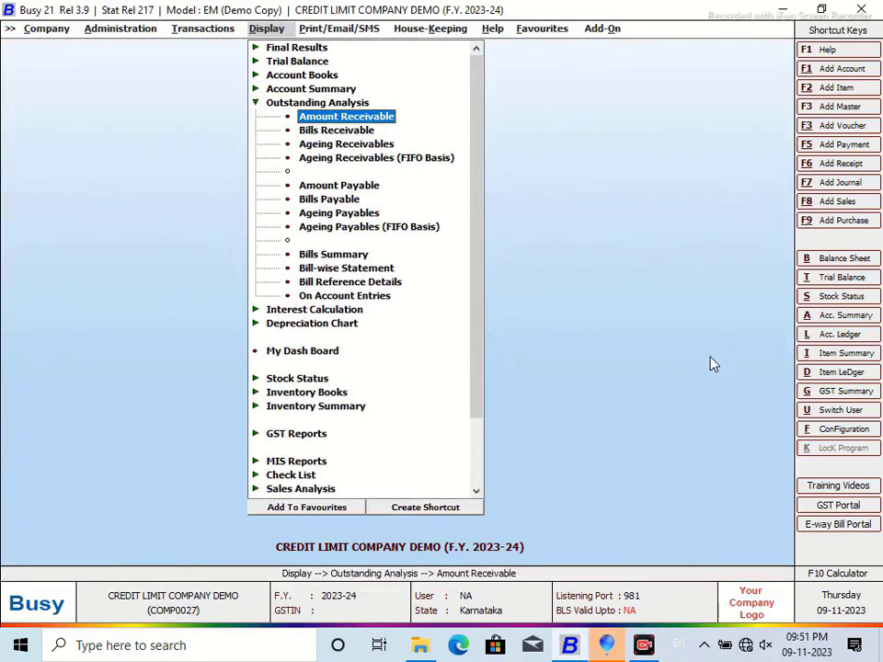
Step: In Invoice / Document Printing (Advanced), add a Sales Invoice format named CREDIT LIMIT
{"action": "left_click", "coordinate": [842, 428]}
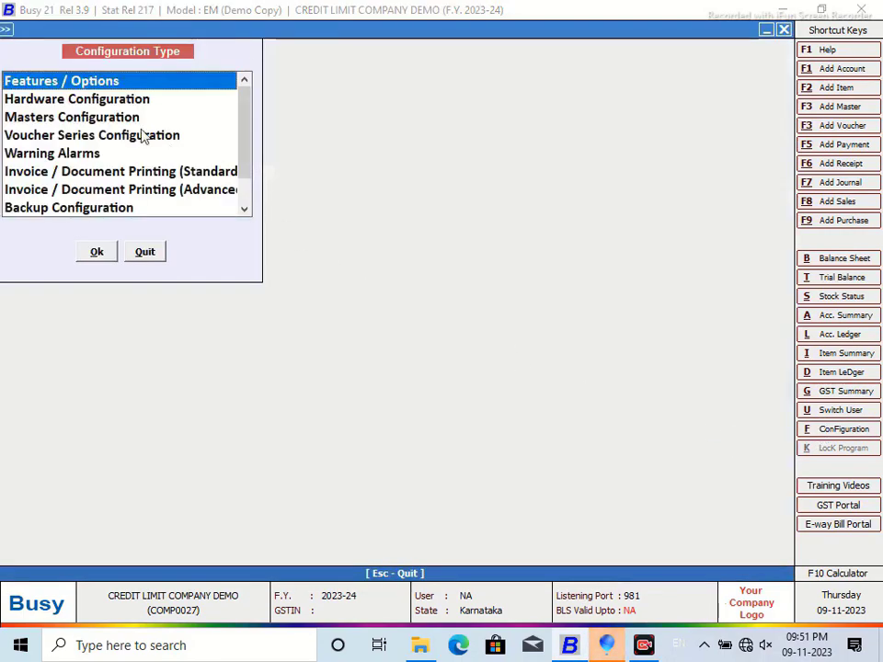
{"action": "left_click", "coordinate": [162, 193]}
{"action": "left_click", "coordinate": [110, 251]}
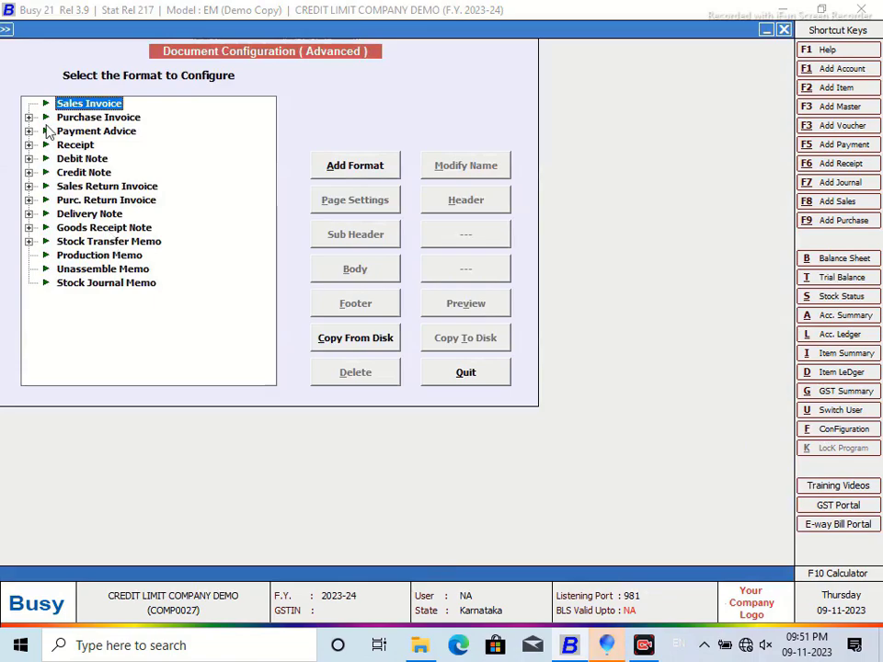
{"action": "left_click", "coordinate": [355, 171]}
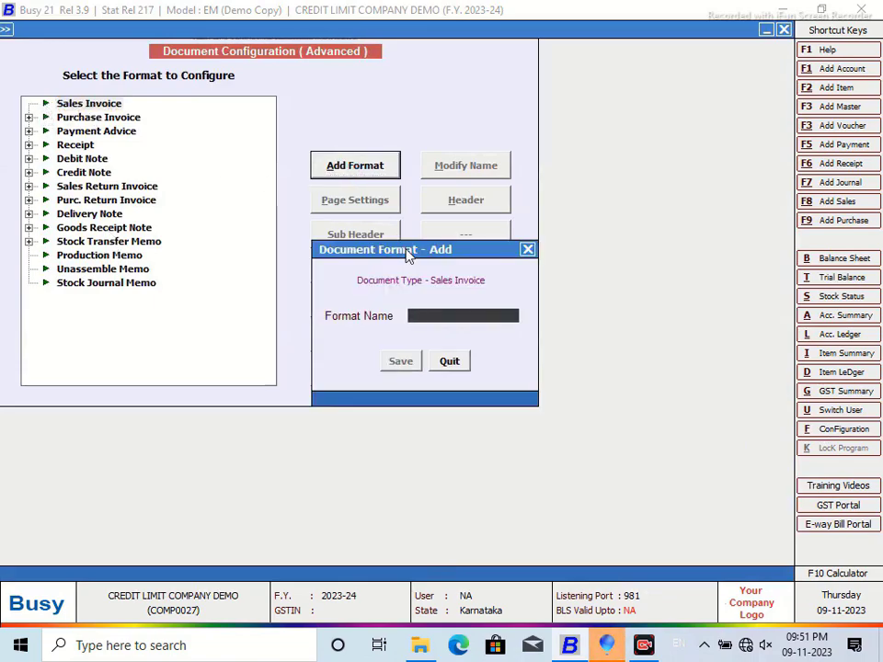
{"action": "type", "text": "CREDIT LIMIT"}
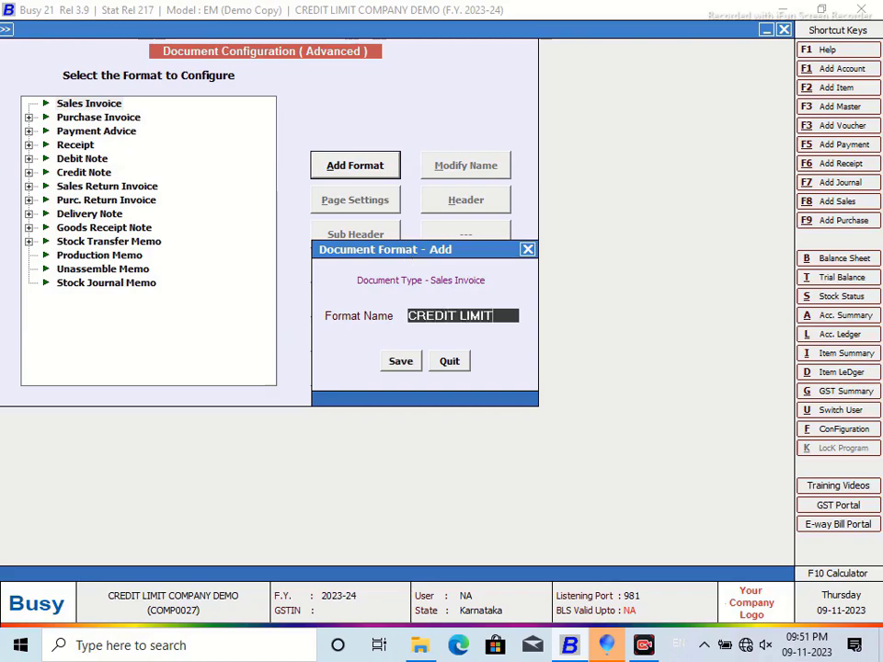
{"action": "left_click", "coordinate": [400, 361]}
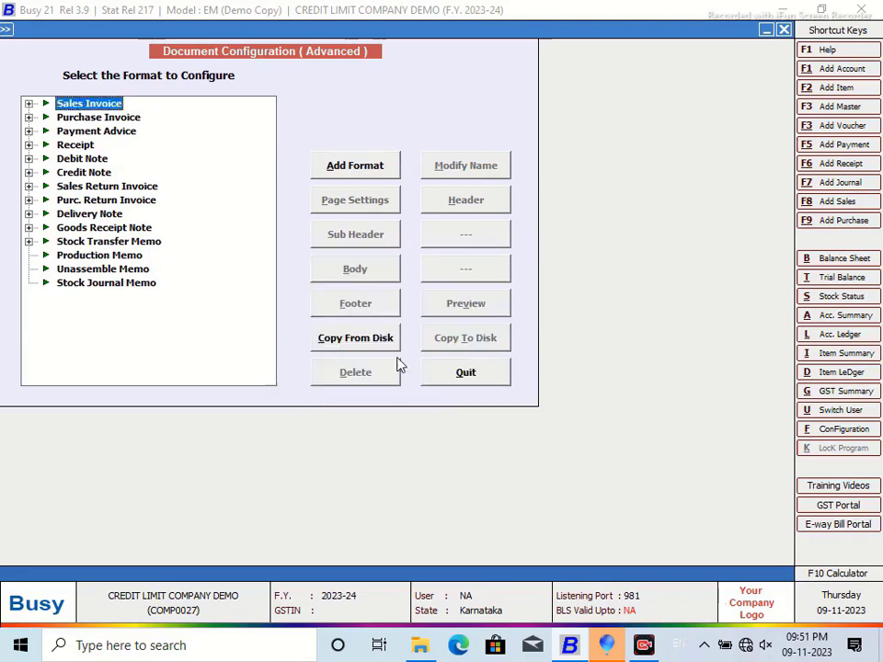
Step: Select the CREDIT LIMIT format under Sales Invoice and open its header layout
{"action": "left_click", "coordinate": [29, 104]}
{"action": "left_click", "coordinate": [99, 119]}
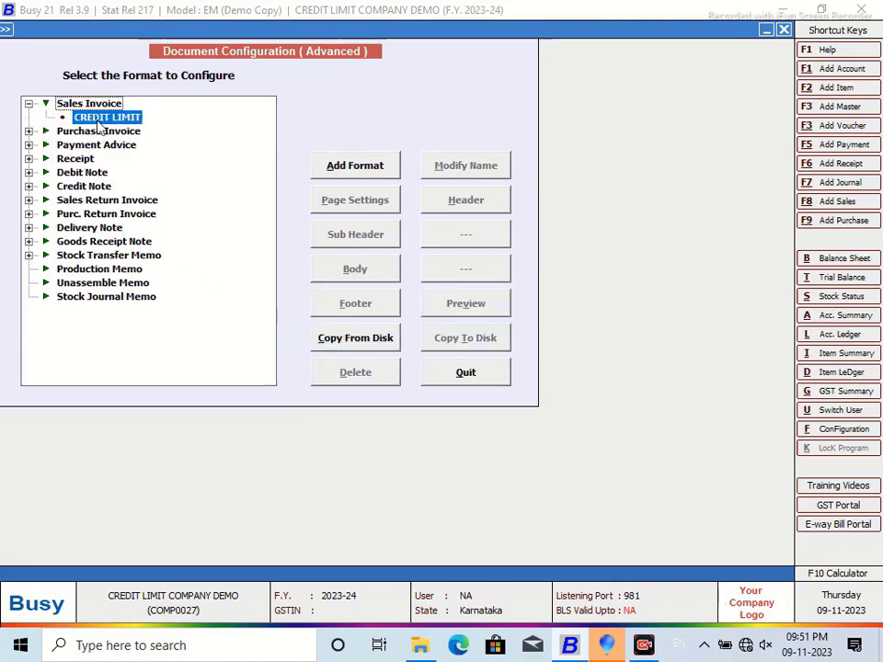
{"action": "left_click", "coordinate": [465, 202]}
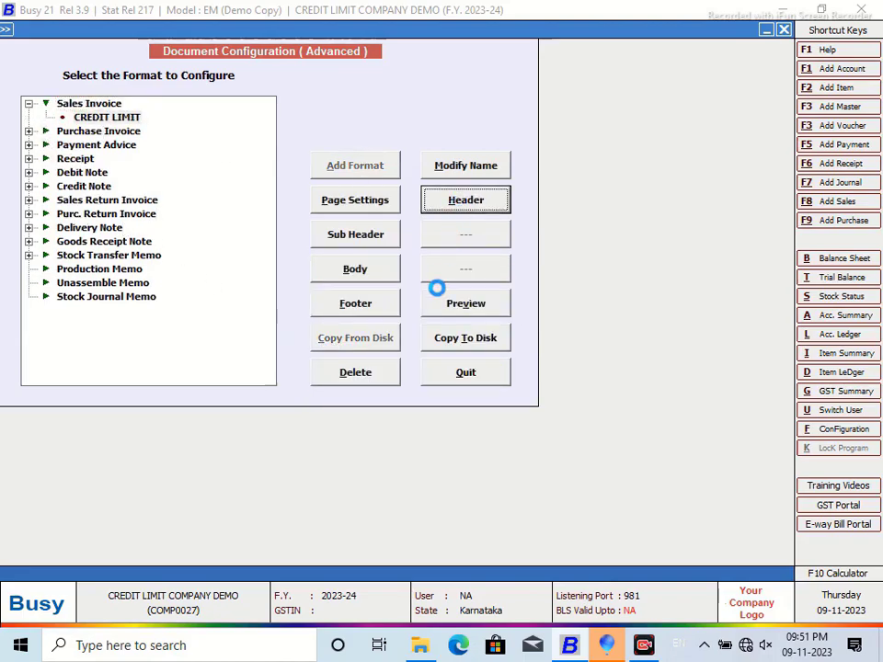
Step: Close the leftover CorelDRAW installer and insert the COMPANY_NAME field into the header
{"action": "left_click", "coordinate": [607, 645]}
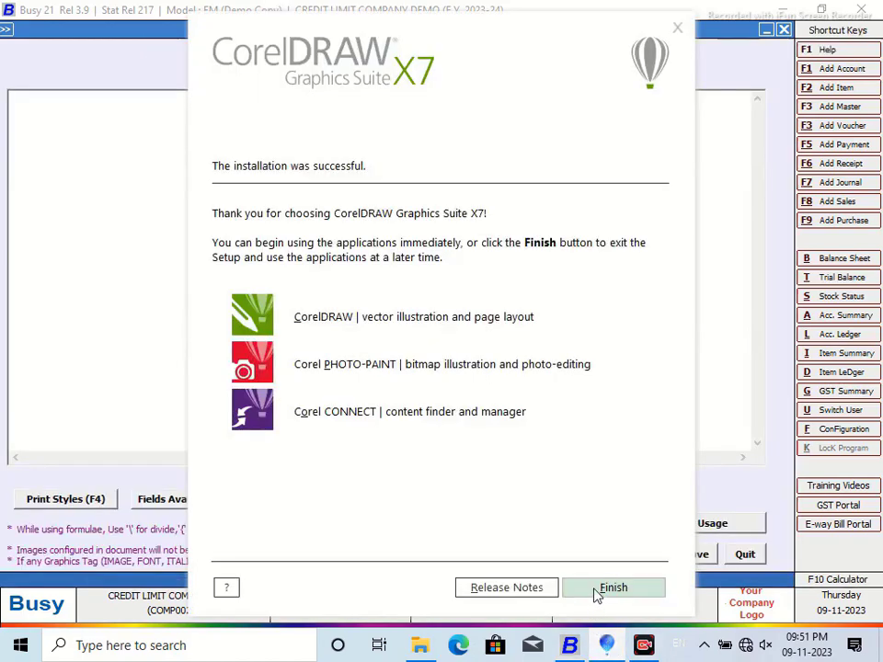
{"action": "left_click", "coordinate": [595, 593]}
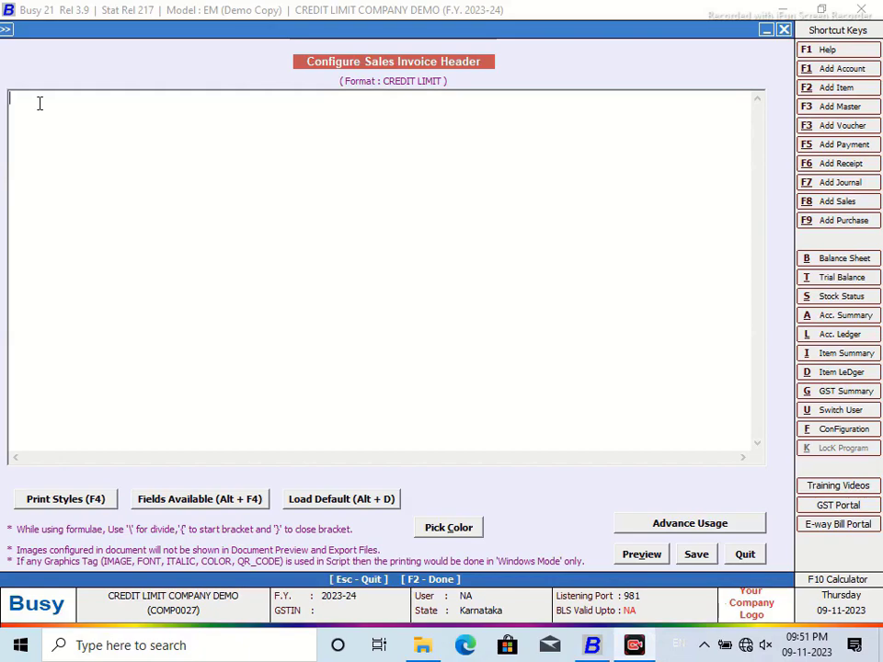
{"action": "key", "text": "alt+F4"}
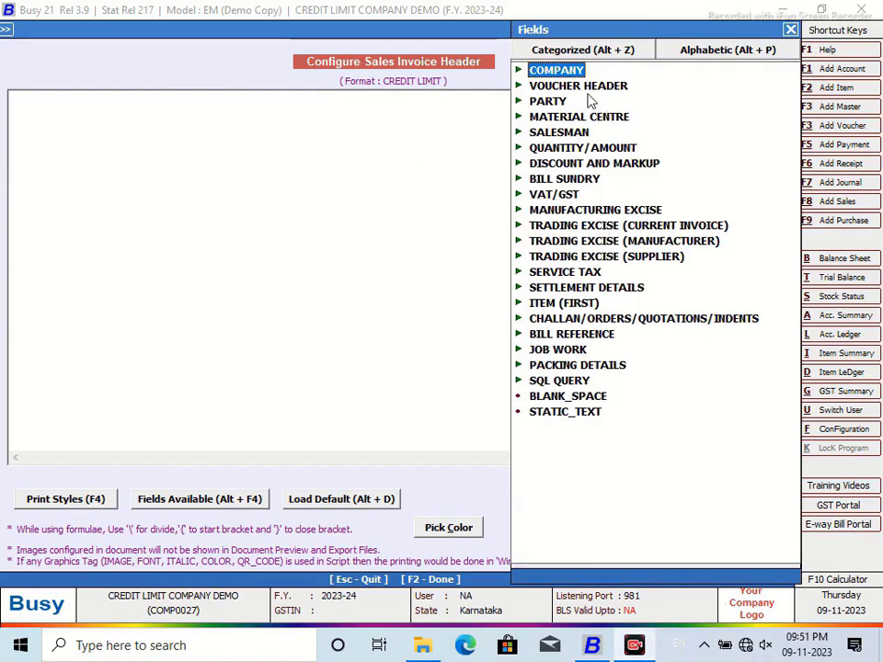
{"action": "double_click", "coordinate": [566, 72]}
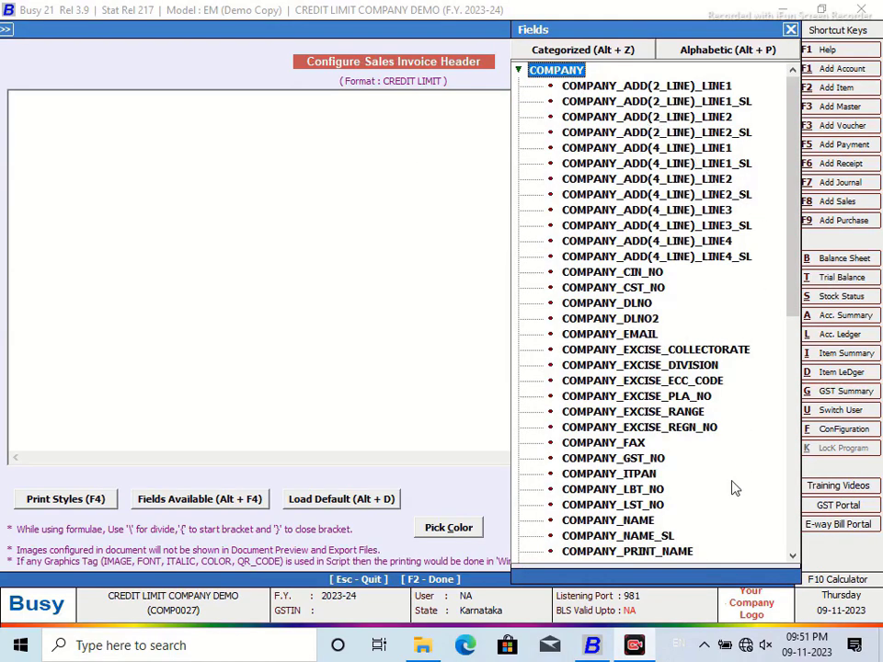
{"action": "double_click", "coordinate": [639, 522]}
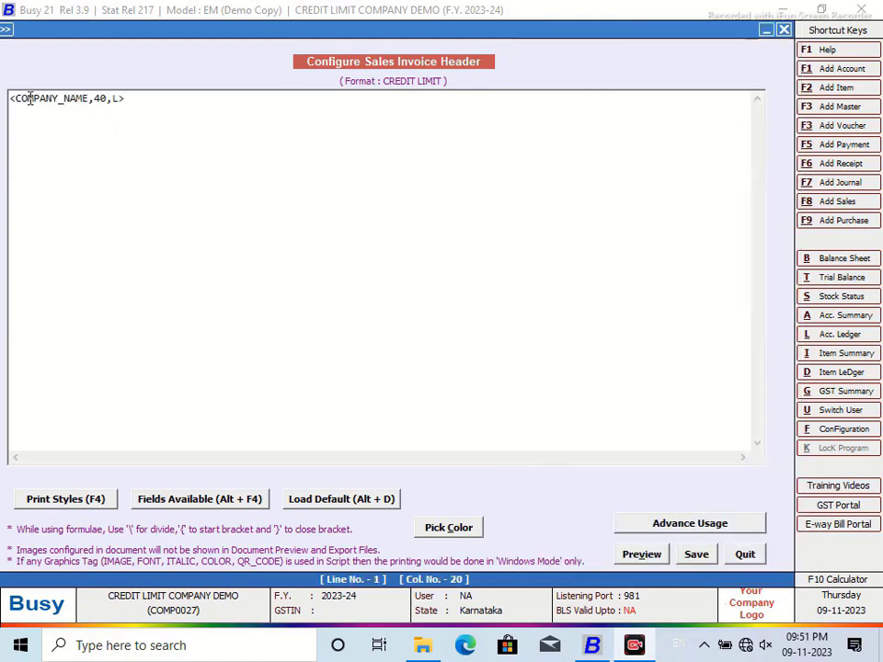
Step: Add FONT18_ON and FONT18_OFF print style tags at the start of the header line
{"action": "key", "text": "Home"}
{"action": "key", "text": "F4"}
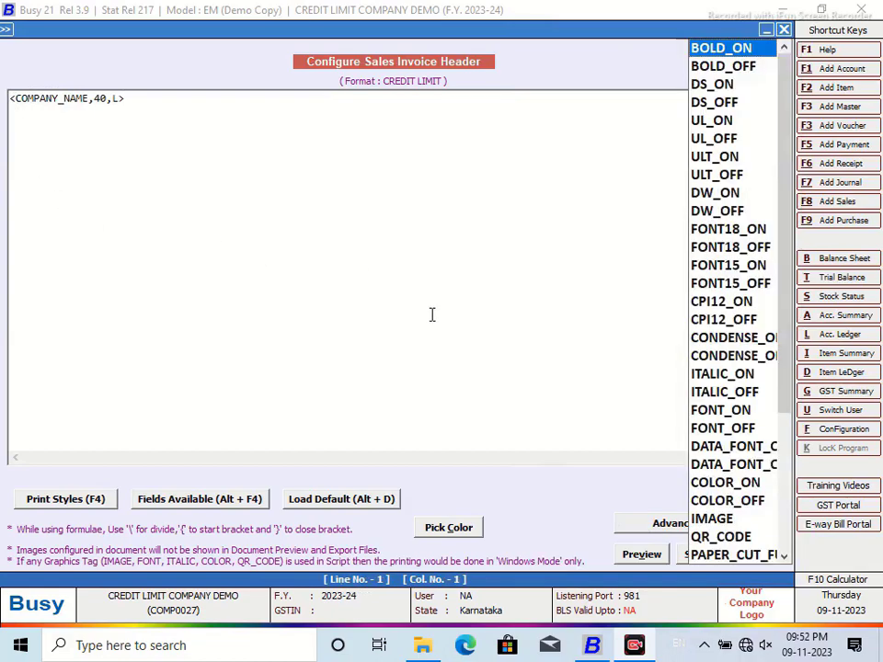
{"action": "left_click", "coordinate": [720, 230]}
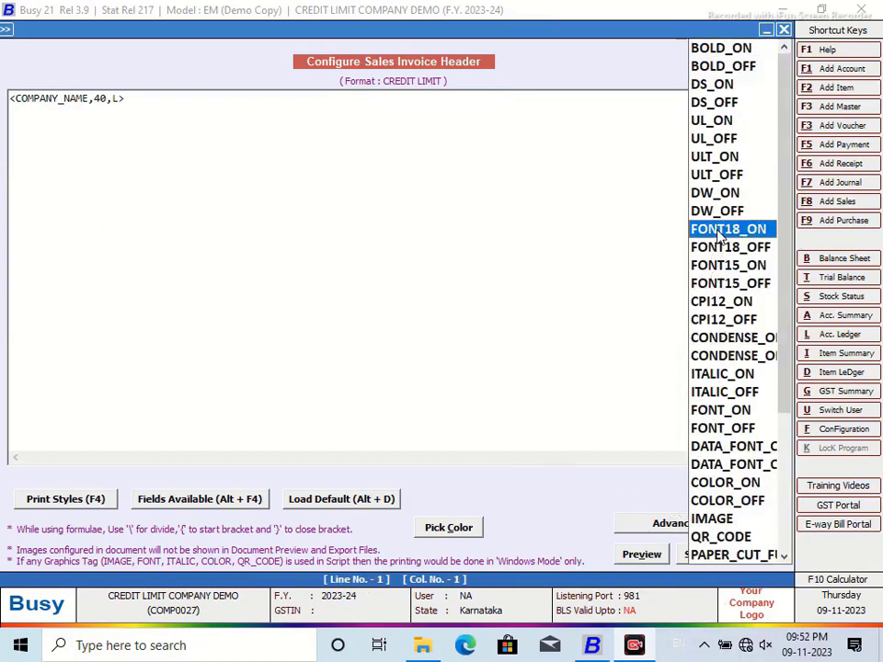
{"action": "double_click", "coordinate": [720, 232]}
{"action": "key", "text": "F4"}
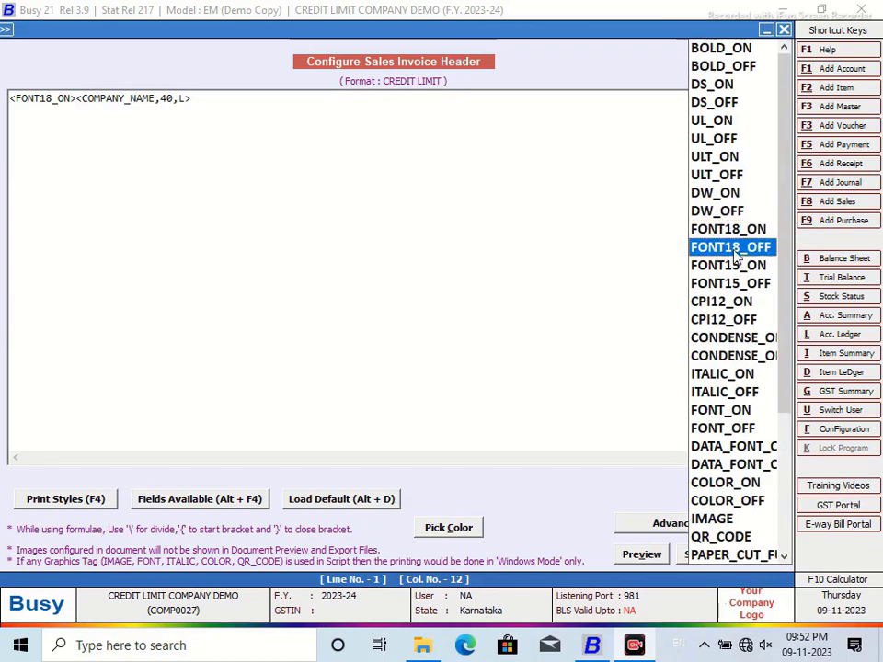
{"action": "double_click", "coordinate": [731, 248]}
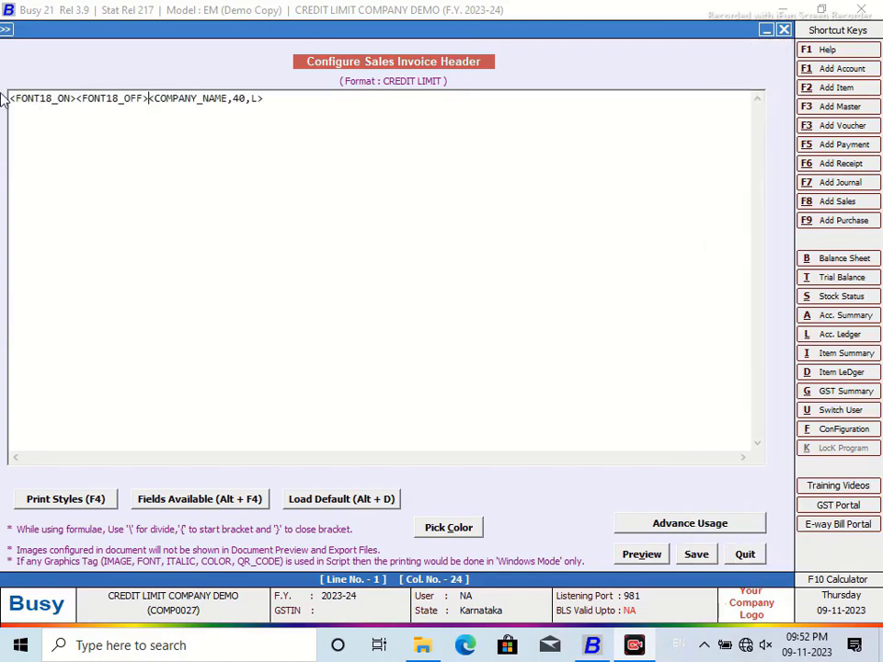
Step: Move the <COMPANY_NAME,40,L> field between the FONT18_ON and FONT18_OFF tags
{"action": "left_click_drag", "start_coordinate": [267, 98], "coordinate": [151, 98]}
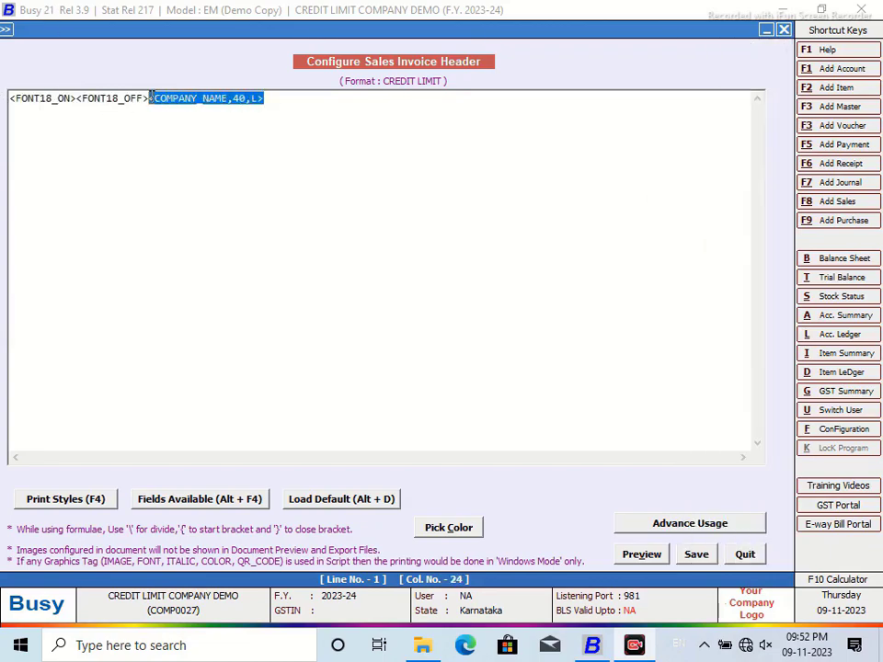
{"action": "right_click", "coordinate": [166, 105]}
{"action": "left_click", "coordinate": [225, 140]}
{"action": "left_click", "coordinate": [77, 99]}
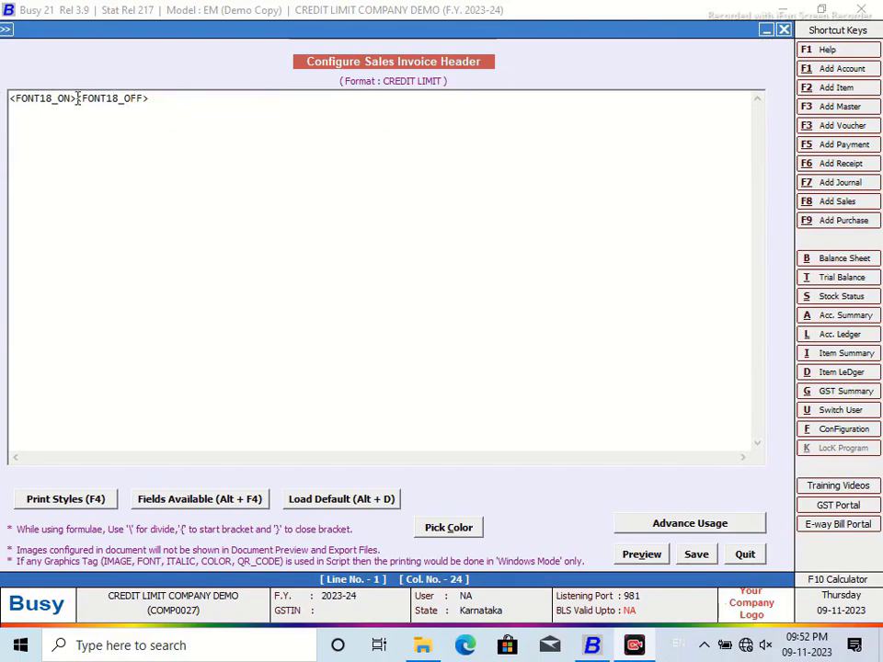
{"action": "right_click", "coordinate": [77, 98]}
{"action": "left_click", "coordinate": [109, 172]}
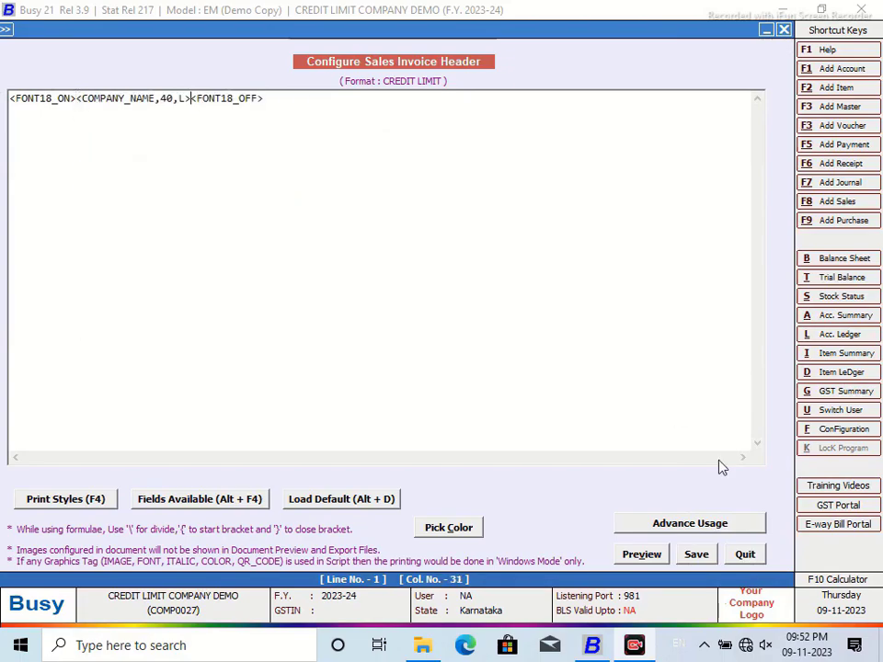
{"action": "left_click", "coordinate": [814, 579]}
Step: Compute 80 × 1.2 ÷ 1.8 on the calculator to get the new width of about 53
{"action": "left_click", "coordinate": [491, 373]}
{"action": "left_click", "coordinate": [450, 476]}
{"action": "left_click", "coordinate": [575, 408]}
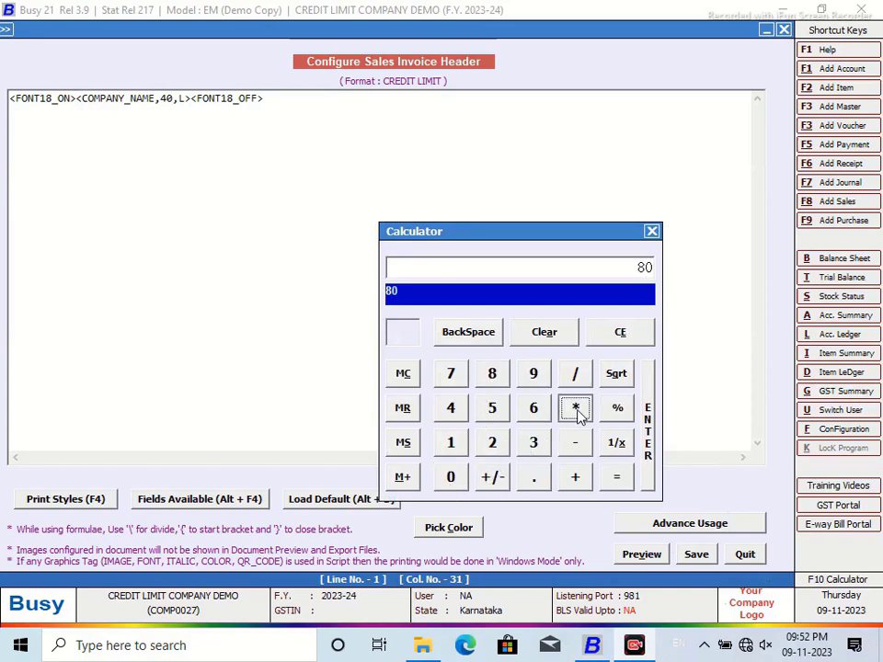
{"action": "left_click", "coordinate": [451, 442]}
{"action": "left_click", "coordinate": [533, 476]}
{"action": "left_click", "coordinate": [492, 442]}
{"action": "left_click", "coordinate": [616, 478]}
{"action": "left_click", "coordinate": [575, 374]}
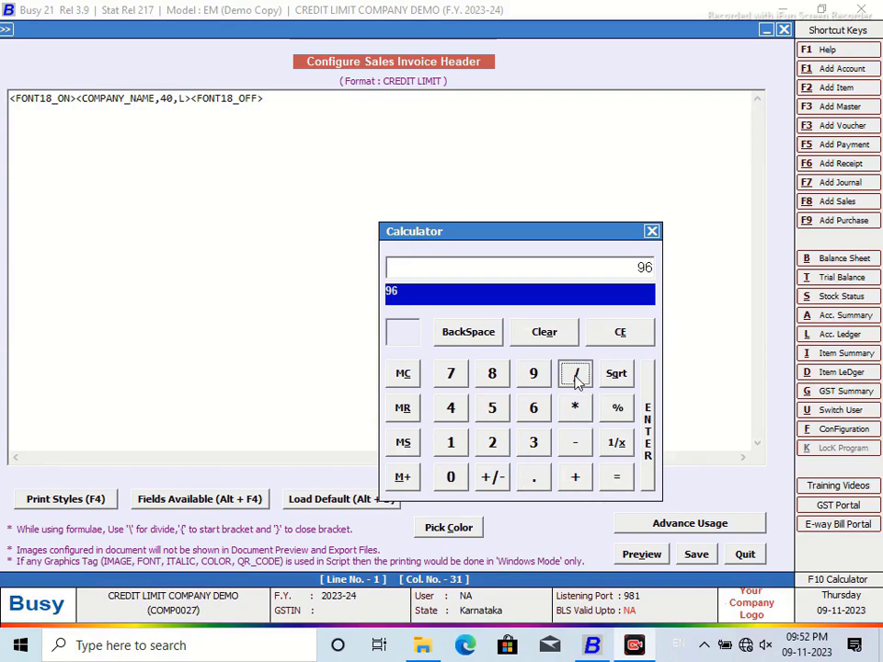
{"action": "left_click", "coordinate": [450, 442]}
{"action": "left_click", "coordinate": [533, 476]}
{"action": "left_click", "coordinate": [492, 374]}
{"action": "left_click", "coordinate": [616, 476]}
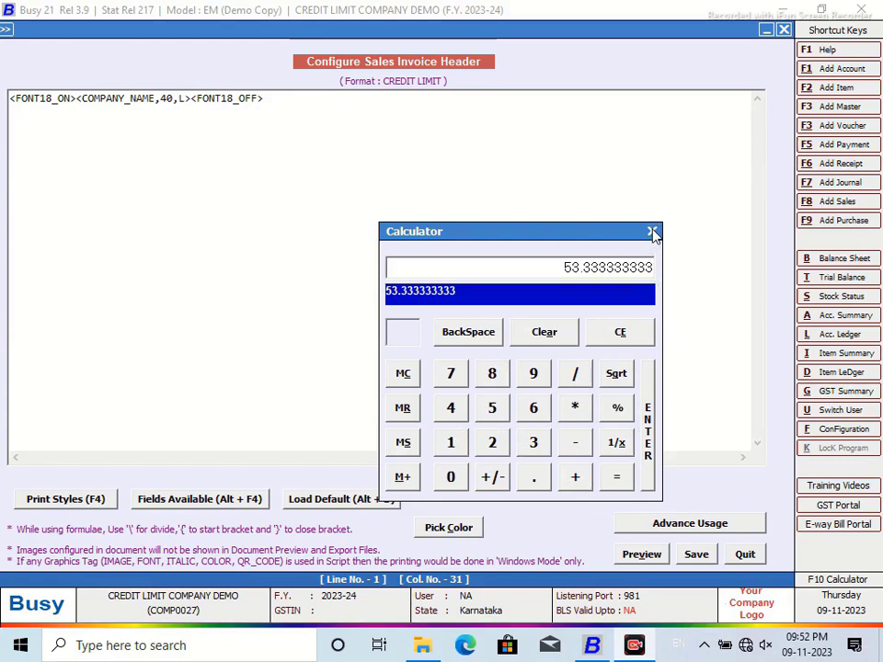
{"action": "left_click", "coordinate": [652, 231]}
Step: Change the company name field from <COMPANY_NAME,40,L> to <COMPANY_NAME,53,C>
{"action": "left_click", "coordinate": [173, 138]}
{"action": "key", "text": "BackSpace"}
{"action": "key", "text": "BackSpace"}
{"action": "type", "text": "53"}
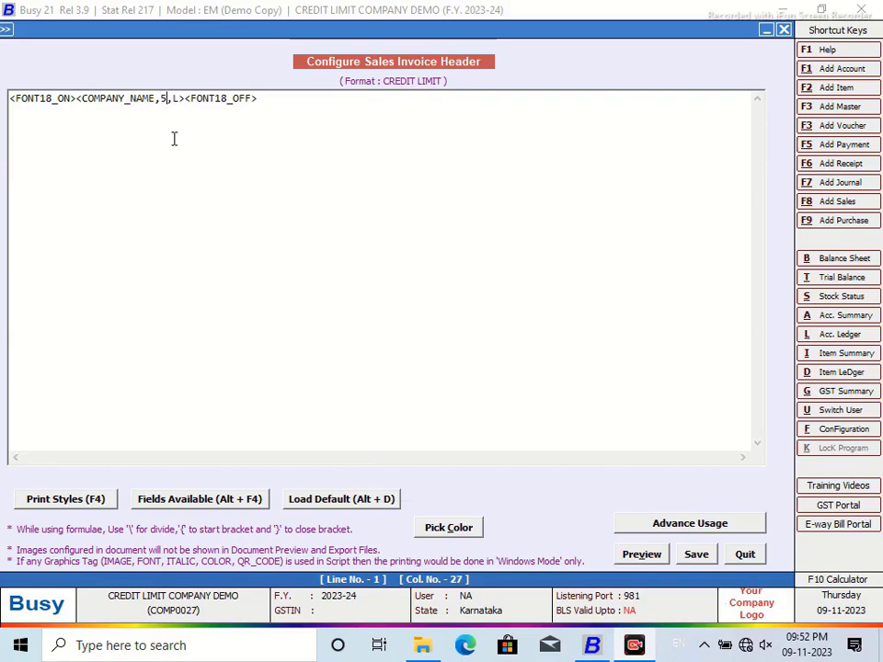
{"action": "left_click", "coordinate": [186, 101]}
{"action": "key", "text": "BackSpace"}
{"action": "type", "text": "C"}
{"action": "left_click", "coordinate": [282, 104]}
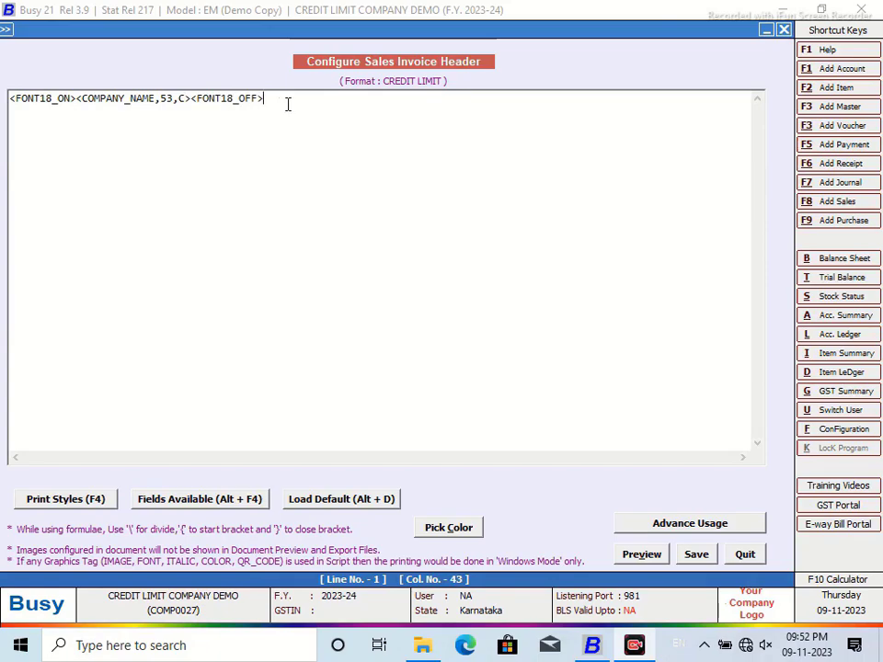
Step: Insert CPI12_ON and CPI12_OFF print style tags on header line 2
{"action": "key", "text": "F4"}
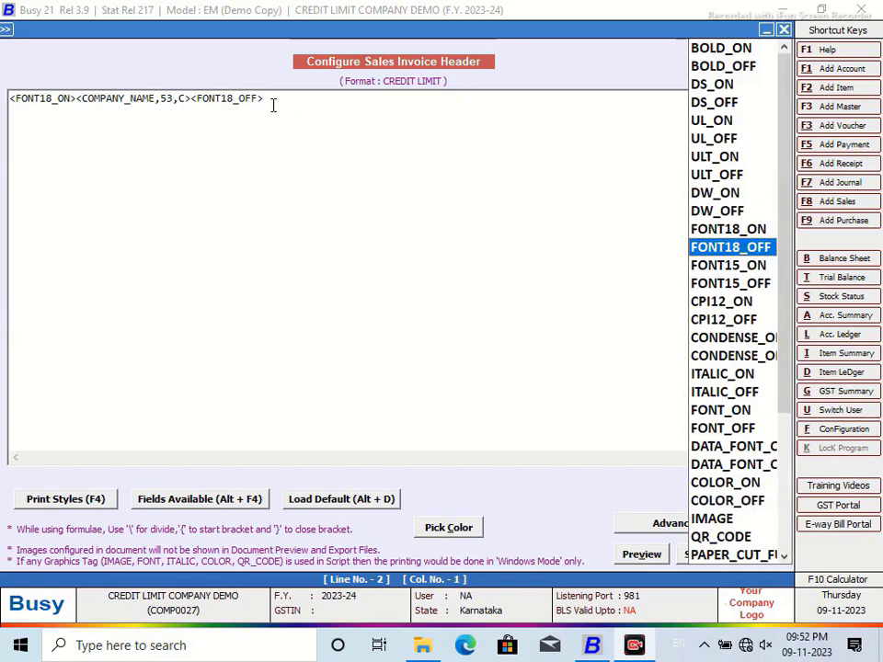
{"action": "left_click", "coordinate": [699, 307]}
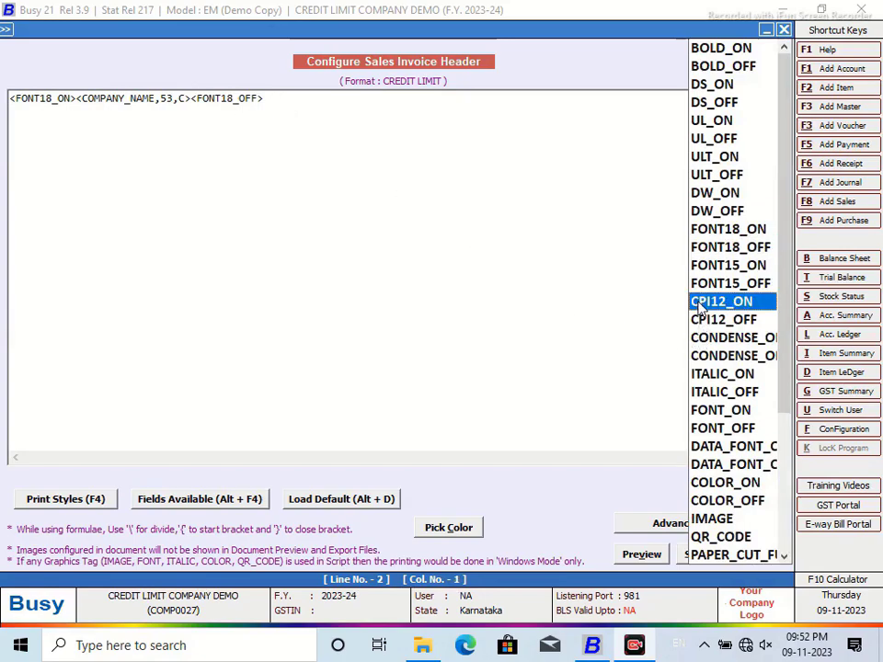
{"action": "double_click", "coordinate": [699, 306]}
{"action": "key", "text": "F4"}
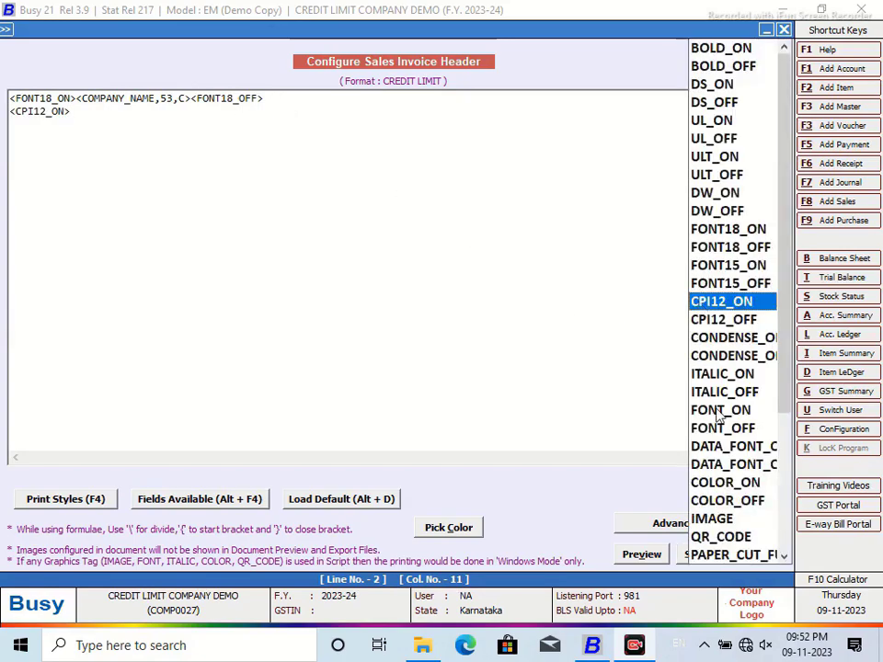
{"action": "left_click", "coordinate": [731, 322]}
{"action": "double_click", "coordinate": [731, 321]}
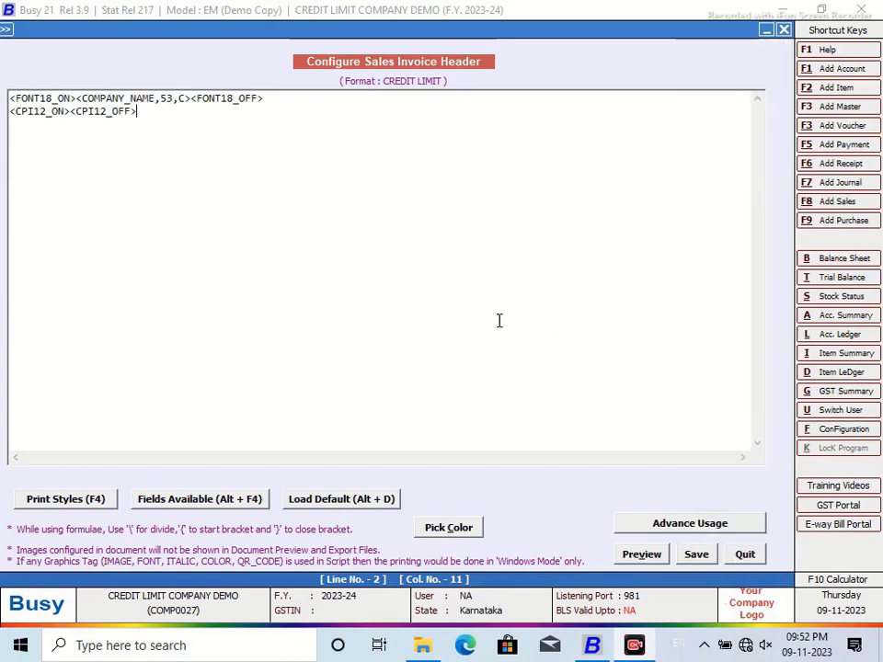
Step: Put the first company address line field between the CPI12 tags, set to width 96, centred
{"action": "left_click", "coordinate": [71, 110]}
{"action": "key", "text": "alt+F4"}
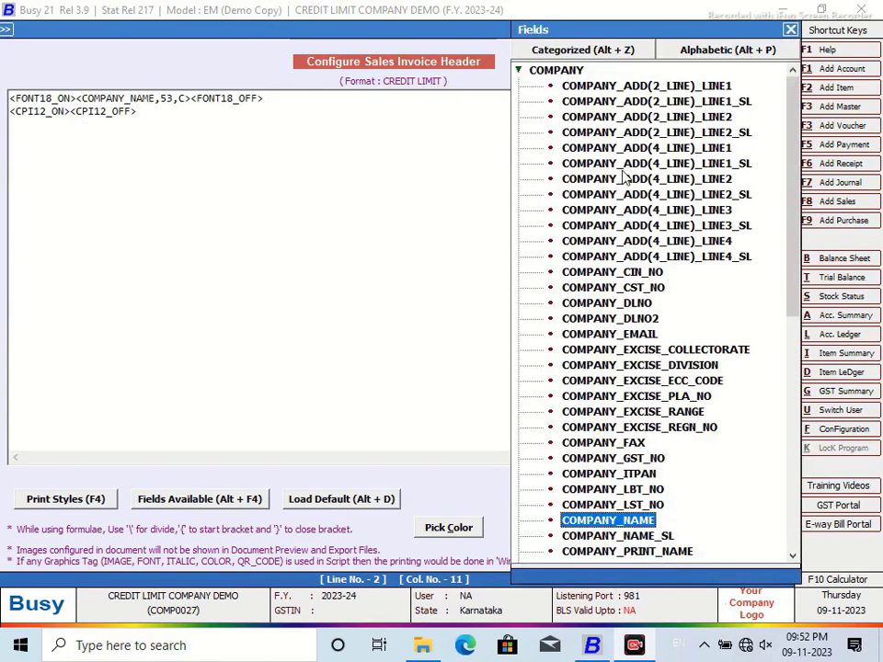
{"action": "double_click", "coordinate": [704, 88]}
{"action": "left_click", "coordinate": [245, 111]}
{"action": "key", "text": "BackSpace"}
{"action": "key", "text": "BackSpace"}
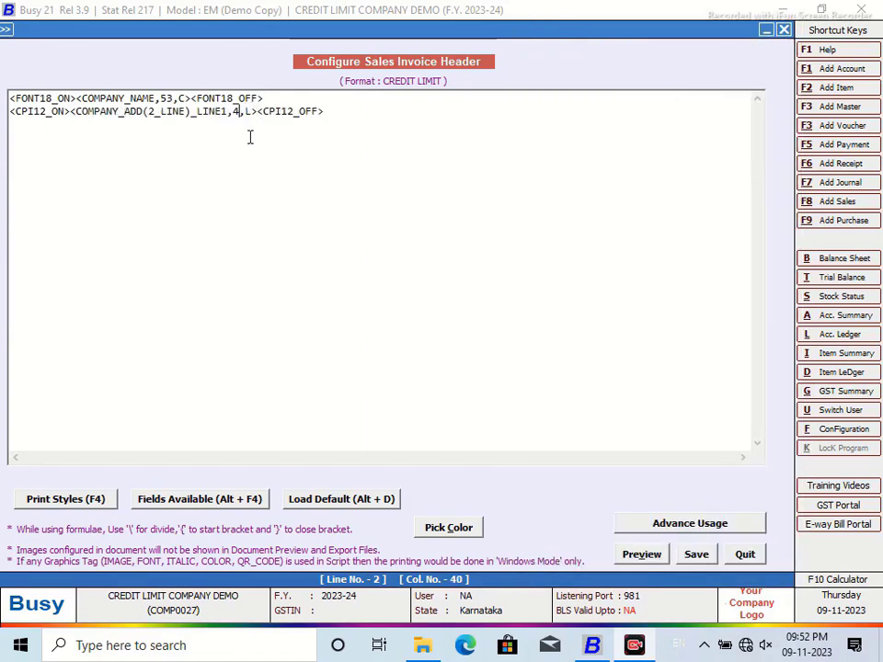
{"action": "type", "text": "96"}
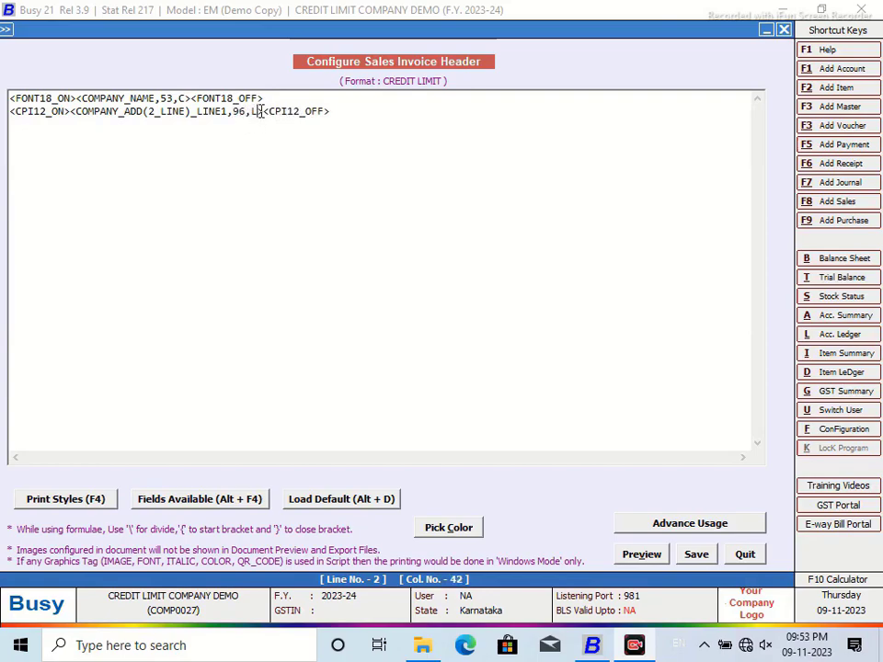
{"action": "key", "text": "BackSpace"}
{"action": "type", "text": "V"}
{"action": "key", "text": "BackSpace"}
{"action": "type", "text": "C"}
Step: Copy the address line onto line 3 and change it to LINE2
{"action": "left_click_drag", "start_coordinate": [335, 112], "coordinate": [3, 125]}
{"action": "right_click", "coordinate": [21, 123]}
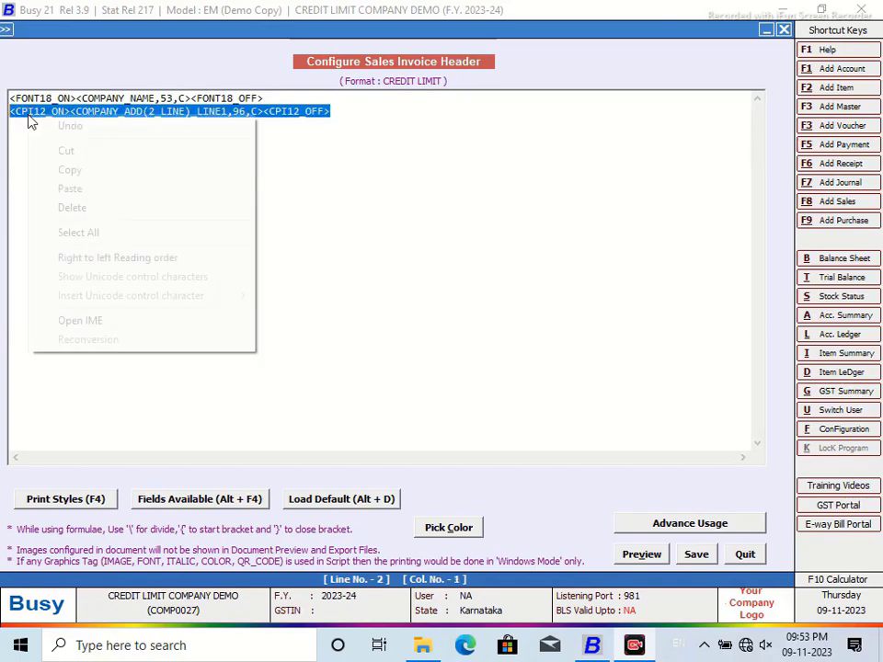
{"action": "left_click", "coordinate": [64, 169]}
{"action": "left_click", "coordinate": [333, 111]}
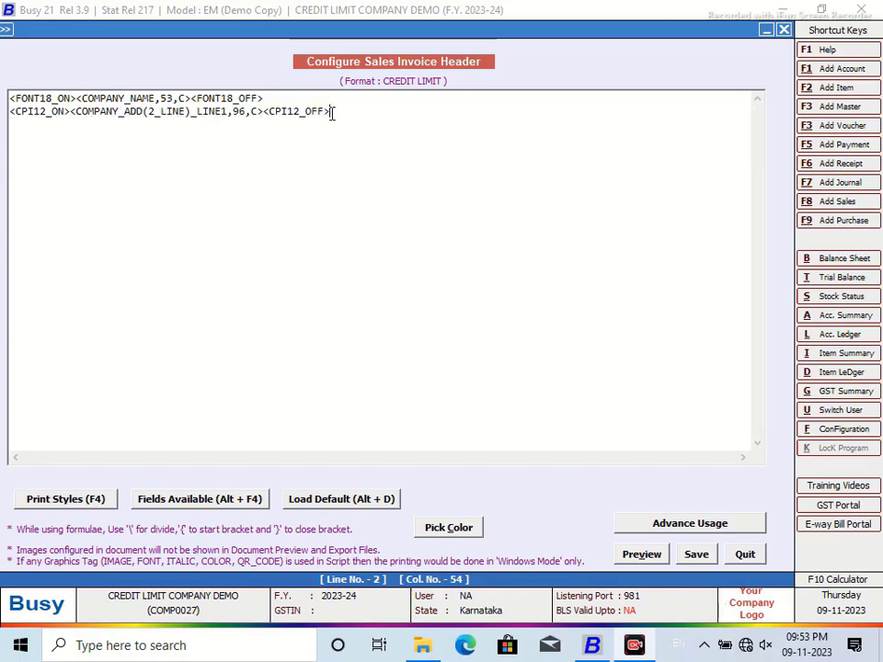
{"action": "key", "text": "Return"}
{"action": "key", "text": "ctrl+v"}
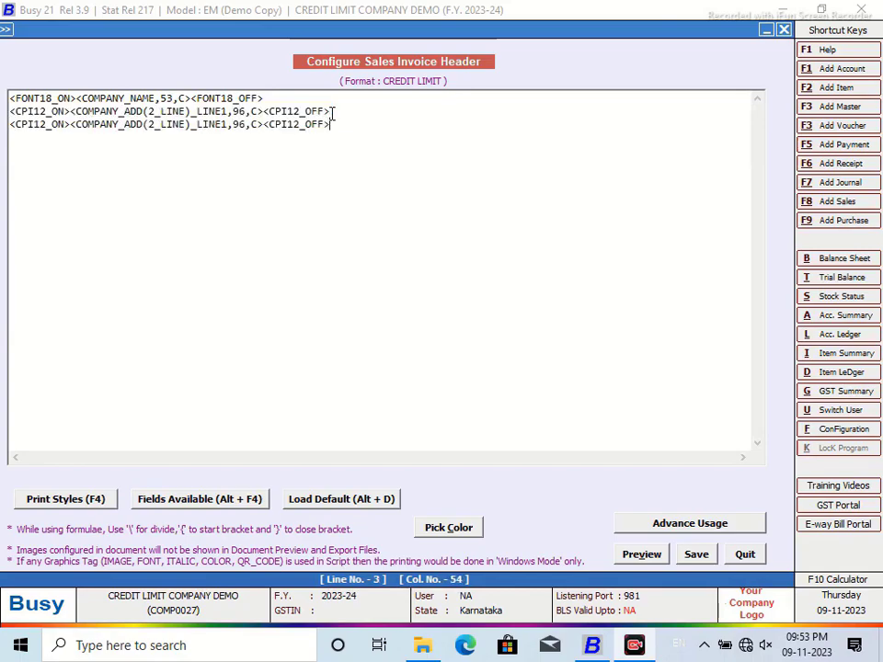
{"action": "key", "text": "BackSpace"}
{"action": "type", "text": "2"}
Step: Add three <BLH,80,A> lines below the address lines
{"action": "left_click", "coordinate": [355, 121]}
{"action": "key", "text": "Return"}
{"action": "type", "text": "<BLH"}
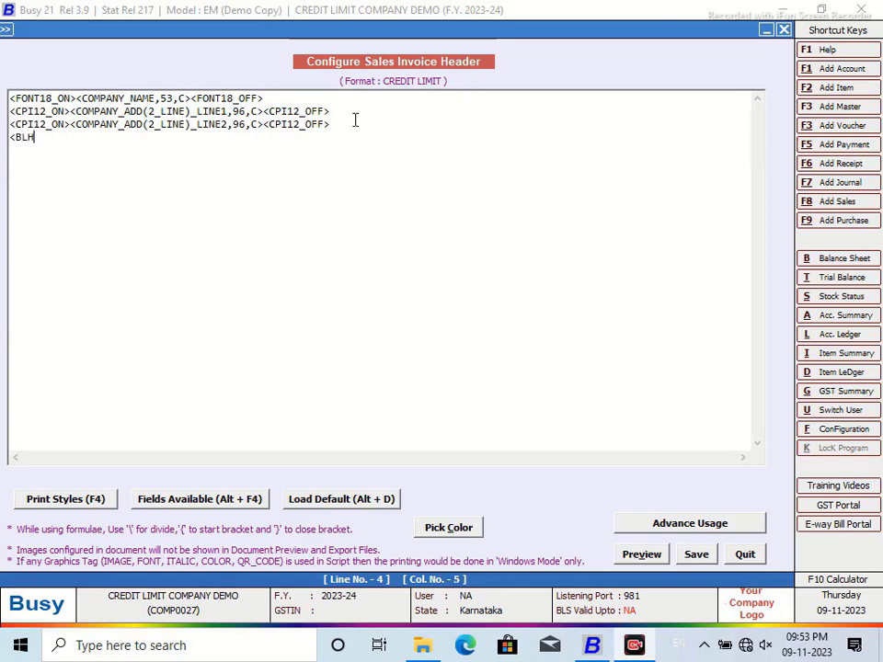
{"action": "type", "text": ",80,A>"}
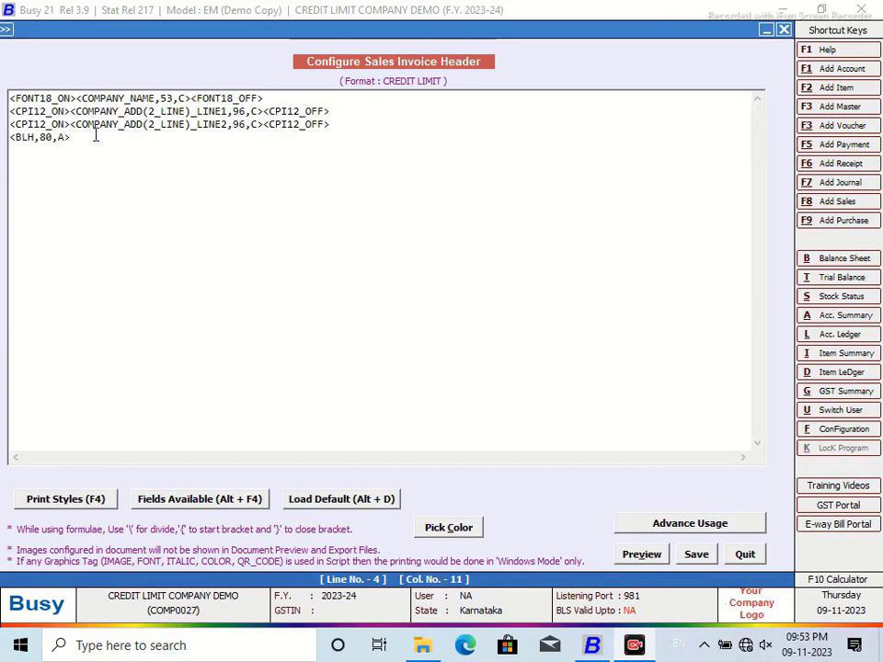
{"action": "left_click_drag", "start_coordinate": [95, 136], "coordinate": [9, 137]}
{"action": "right_click", "coordinate": [33, 143]}
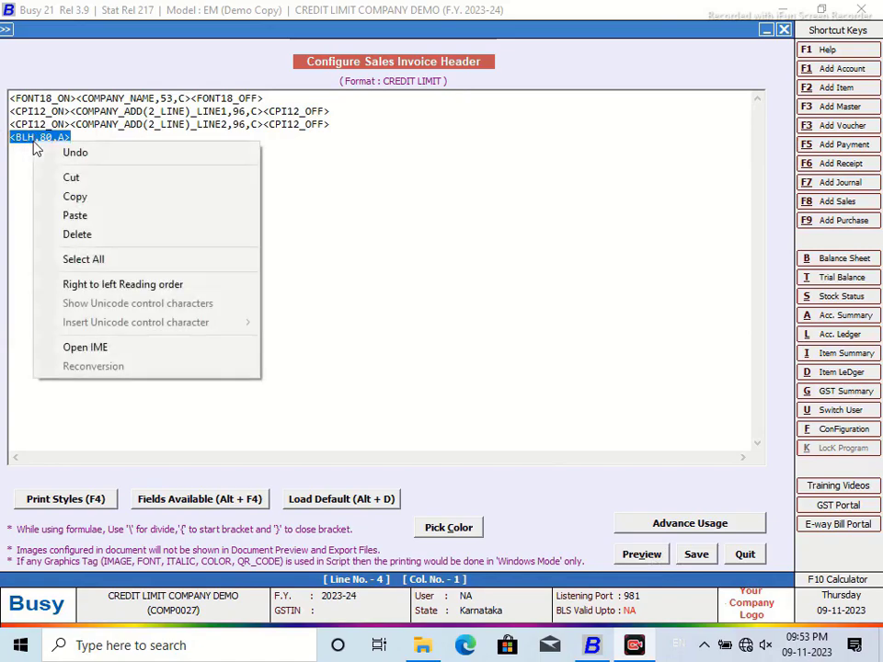
{"action": "left_click", "coordinate": [77, 200]}
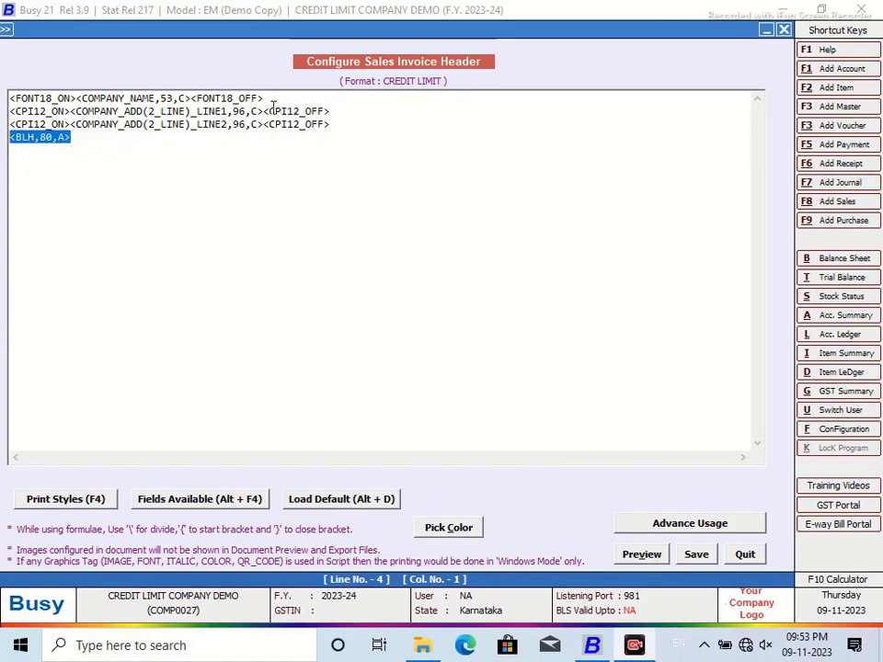
{"action": "left_click", "coordinate": [99, 140]}
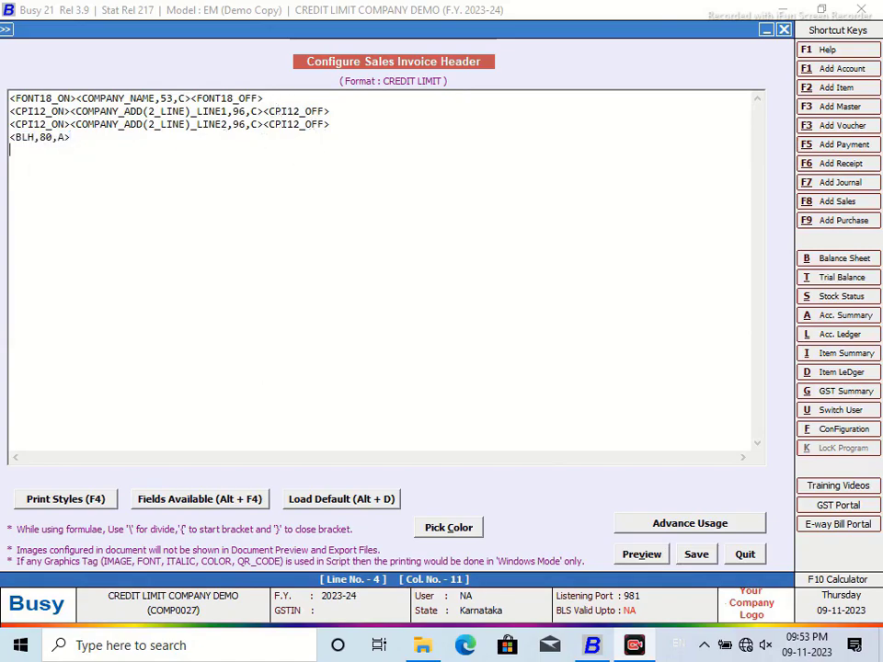
{"action": "key", "text": "Return"}
{"action": "key", "text": "Return"}
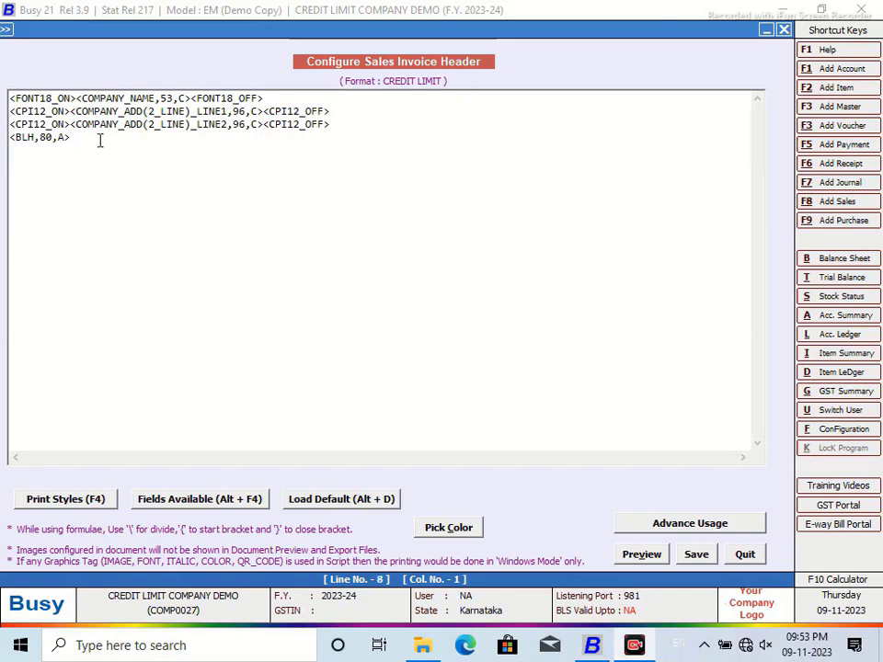
{"action": "key", "text": "ctrl+v"}
{"action": "key", "text": "Return"}
{"action": "key", "text": "Return"}
{"action": "key", "text": "ctrl+v"}
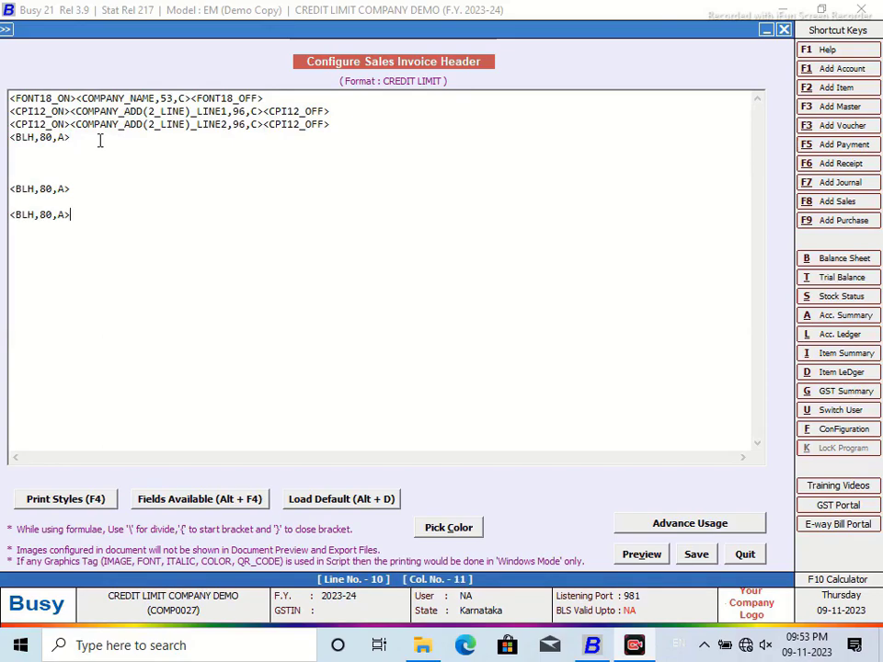
Step: Save the header, open the body layout and paste <BLH,80,A> into Sub Totals Information
{"action": "left_click", "coordinate": [696, 555]}
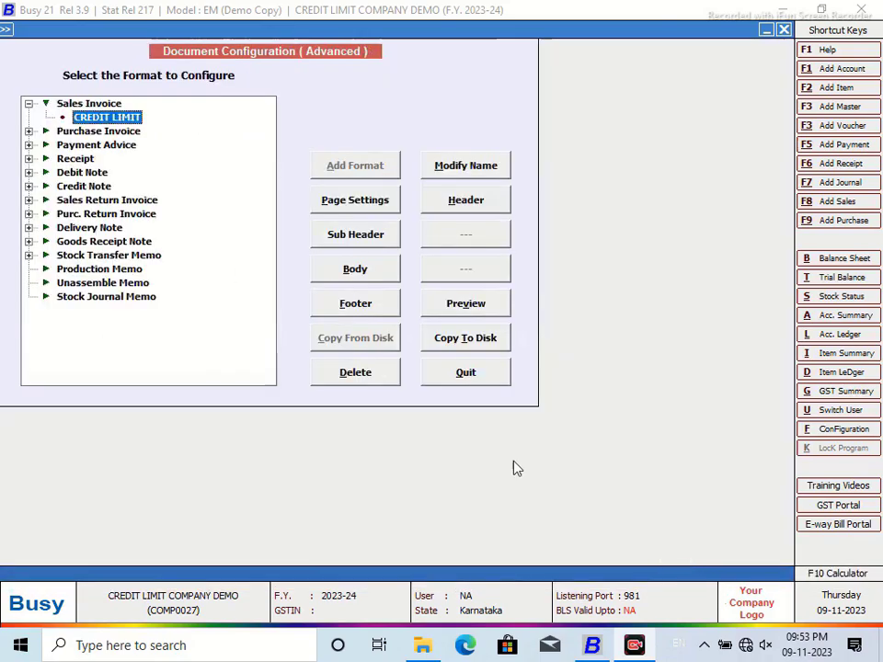
{"action": "left_click", "coordinate": [349, 277]}
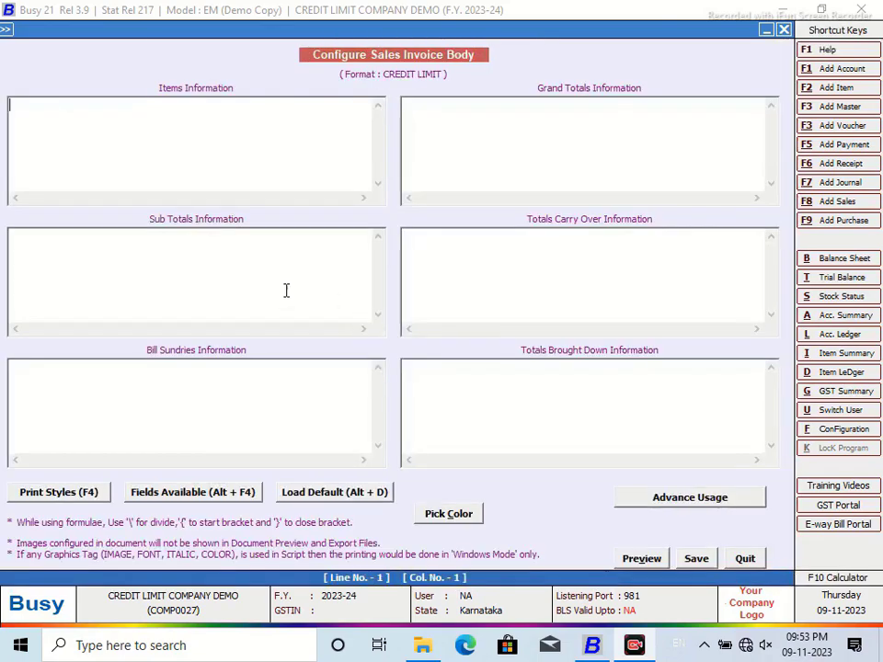
{"action": "left_click", "coordinate": [244, 247]}
{"action": "right_click", "coordinate": [245, 246]}
{"action": "left_click", "coordinate": [282, 321]}
Step: Paste <BLH,80,A> into Totals Carry Over and Totals Brought Down, then save the body
{"action": "left_click", "coordinate": [430, 233]}
{"action": "right_click", "coordinate": [429, 233]}
{"action": "left_click", "coordinate": [460, 307]}
{"action": "left_click", "coordinate": [414, 366]}
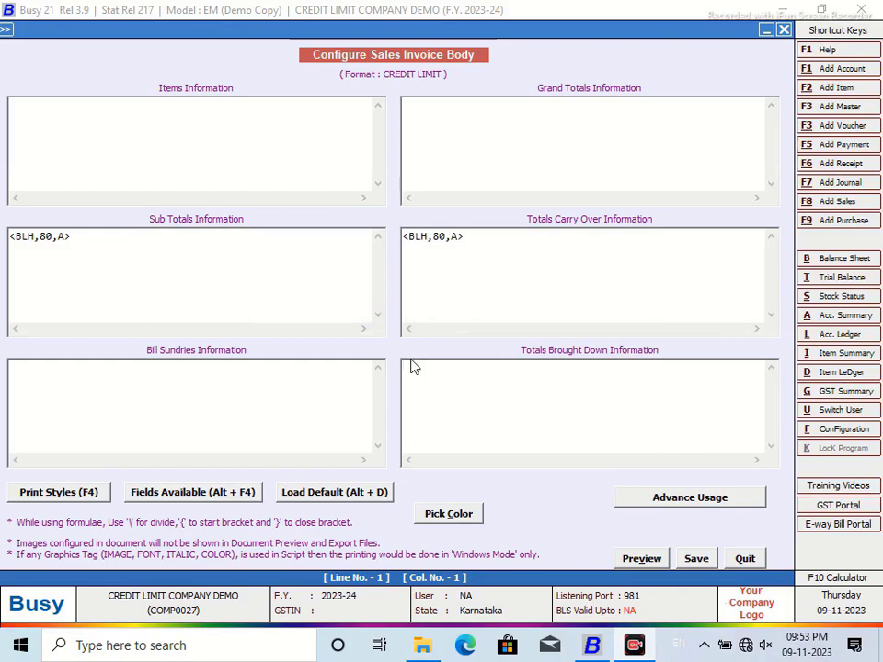
{"action": "key", "text": "ctrl+v"}
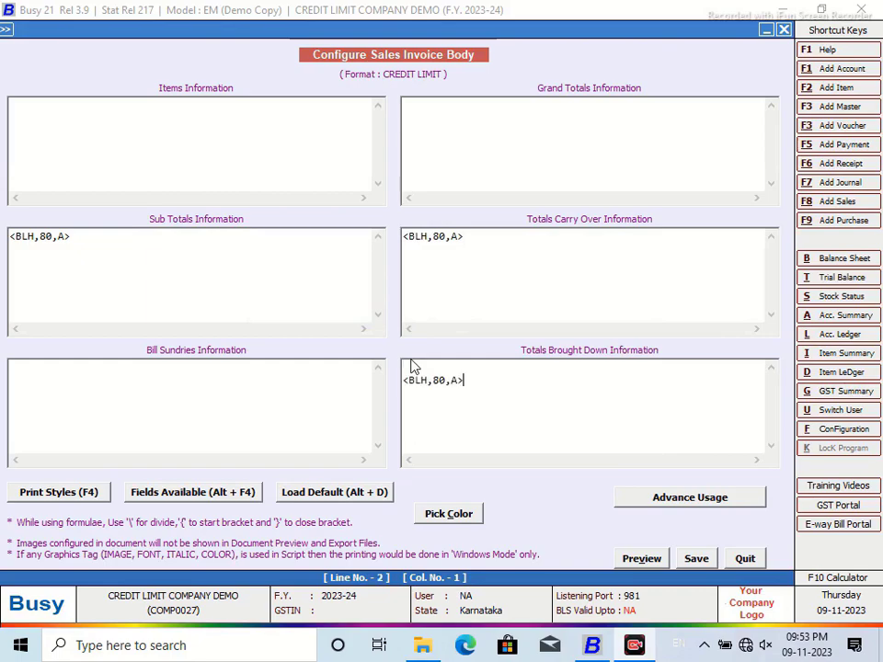
{"action": "left_click", "coordinate": [696, 559]}
{"action": "left_click", "coordinate": [354, 303]}
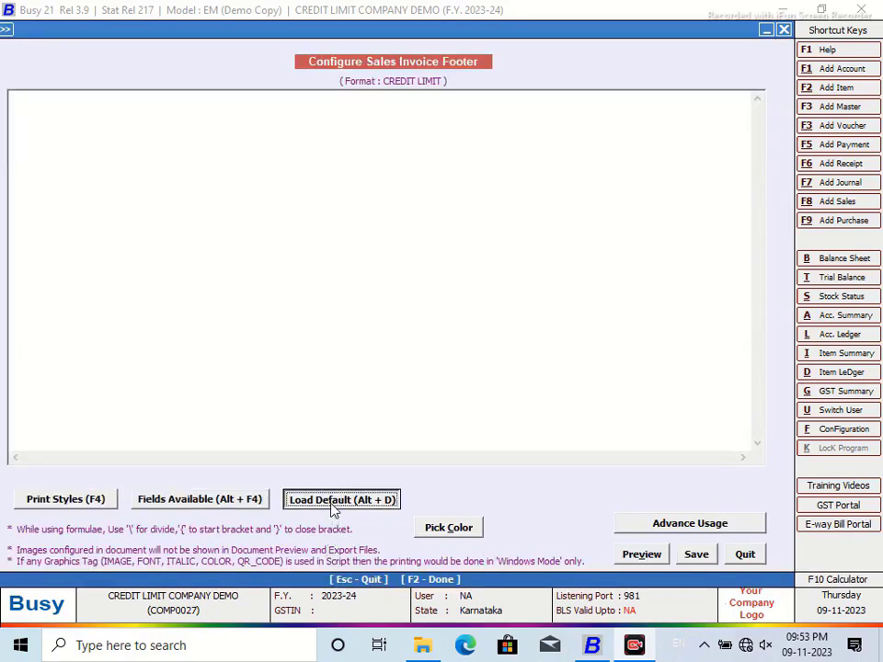
Step: Load the default LOCAL footer with terms and signatory, save it, and preview the invoice
{"action": "left_click", "coordinate": [332, 502]}
{"action": "left_click", "coordinate": [485, 359]}
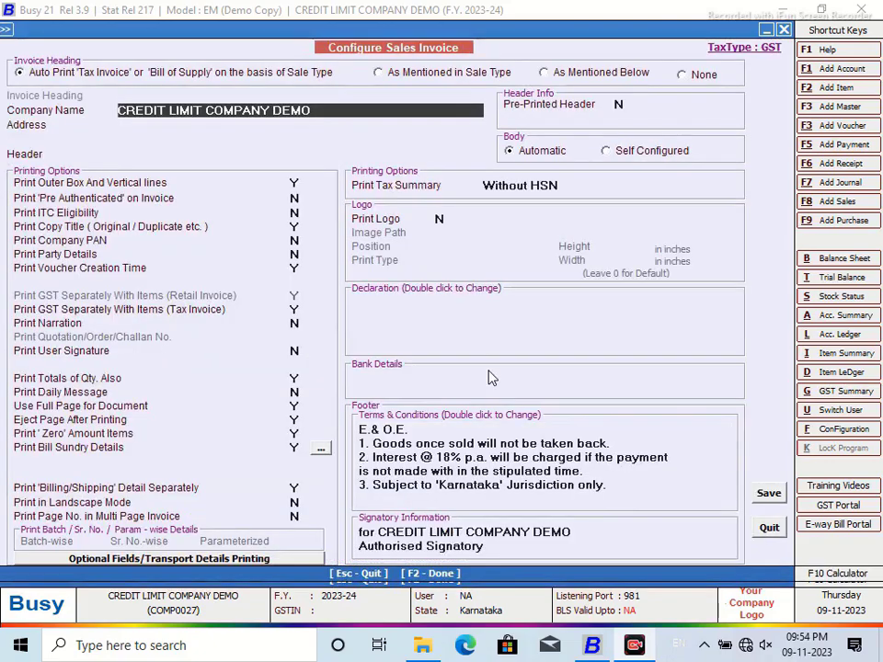
{"action": "left_click", "coordinate": [767, 497]}
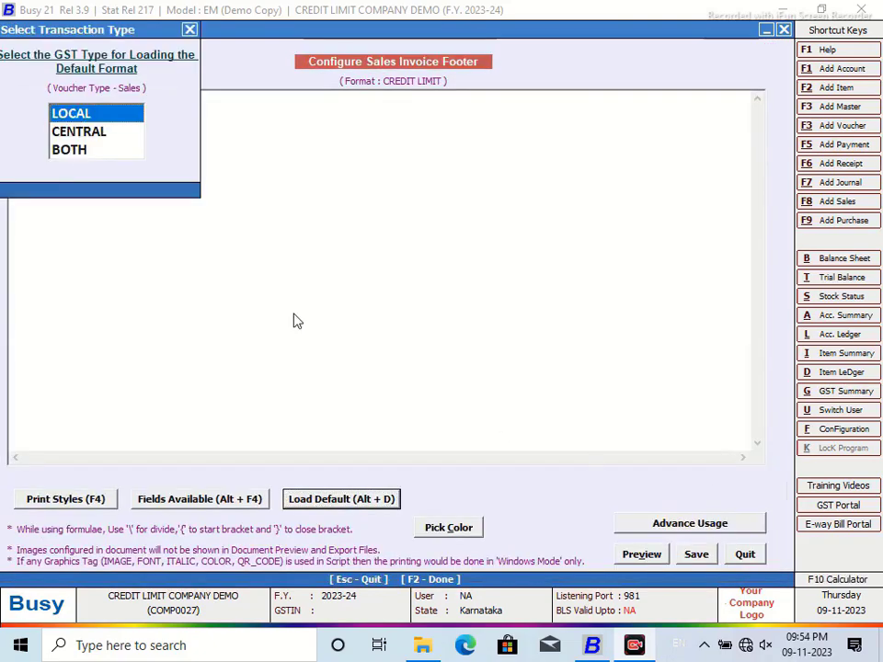
{"action": "key", "text": "Return"}
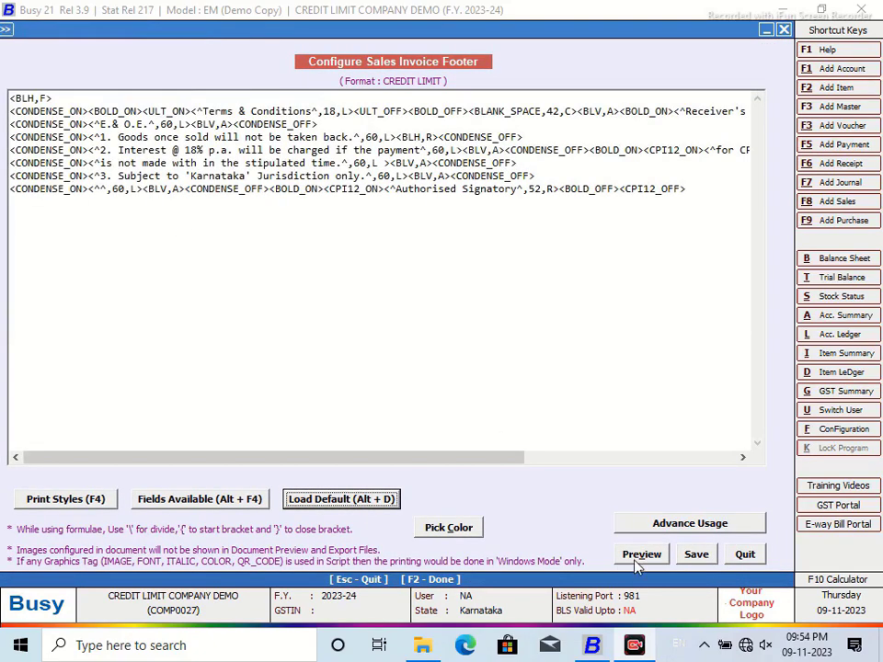
{"action": "left_click", "coordinate": [696, 555]}
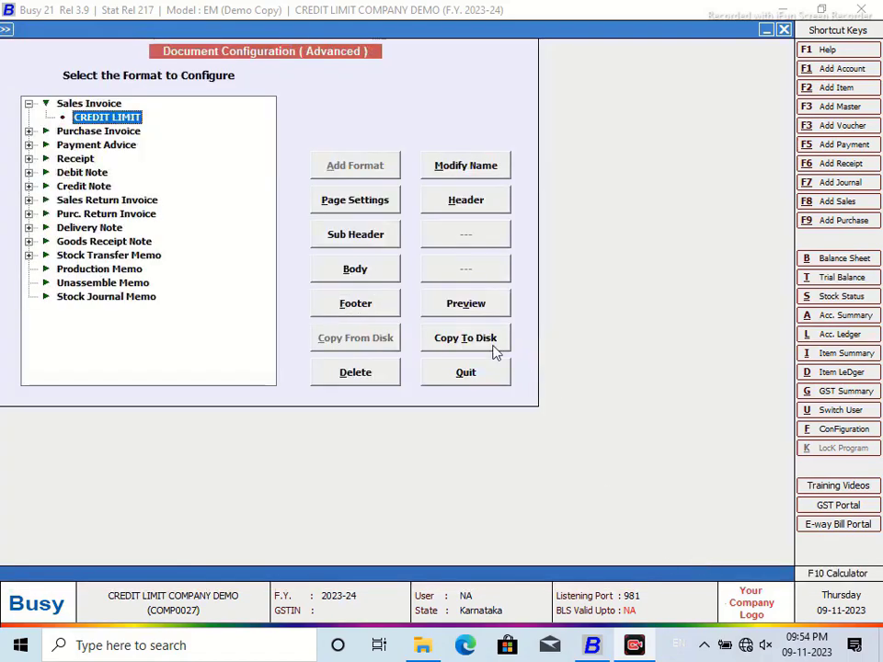
{"action": "left_click", "coordinate": [471, 309]}
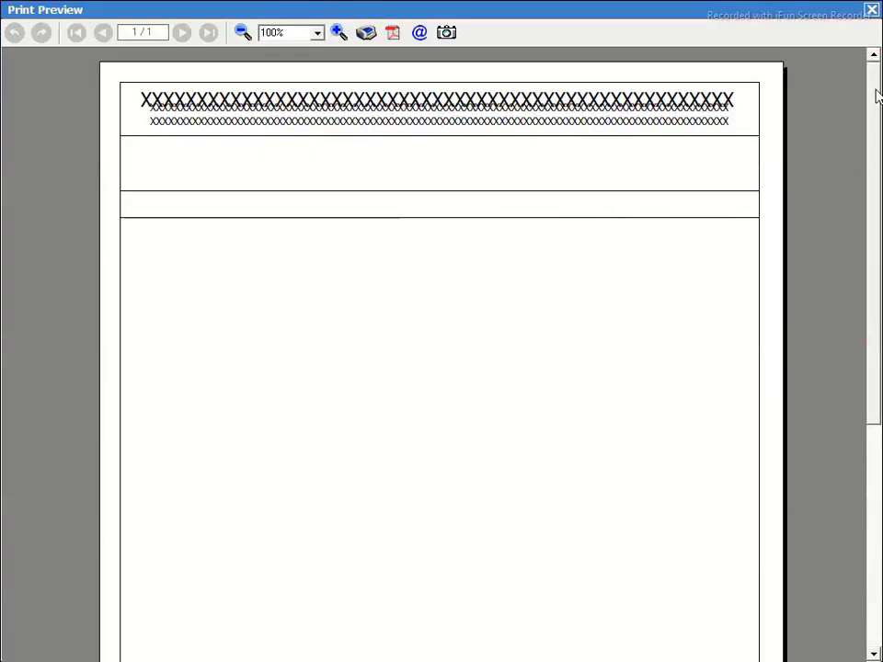
{"action": "left_click", "coordinate": [870, 11]}
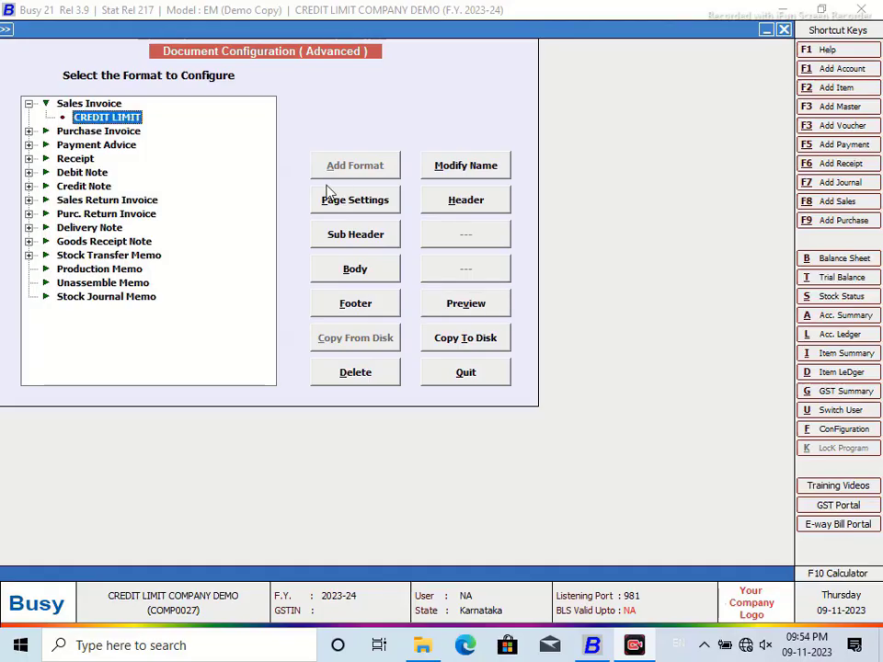
Step: Reopen the header and insert the PARTY_NAME field on line 5
{"action": "left_click", "coordinate": [477, 208]}
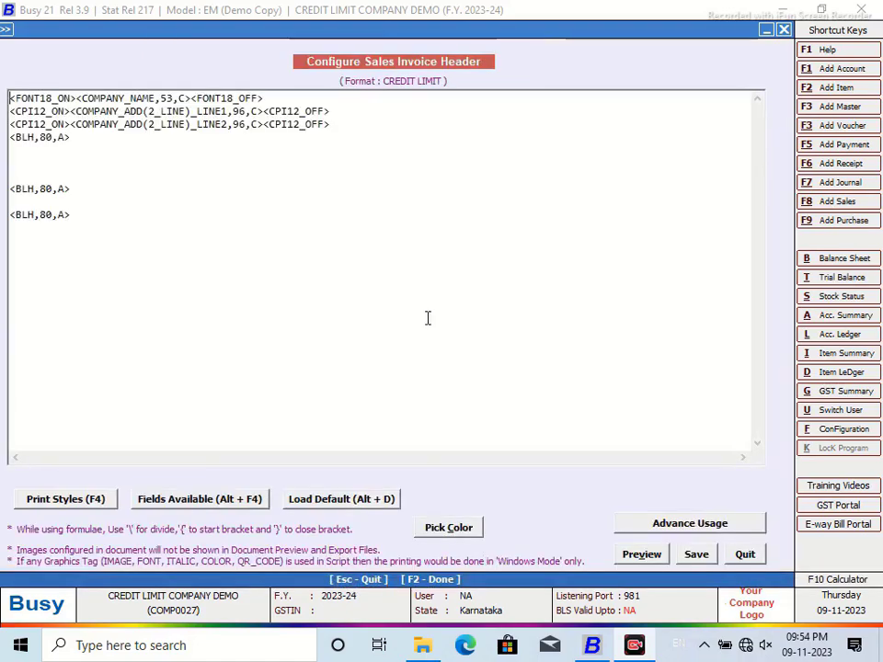
{"action": "left_click", "coordinate": [27, 147]}
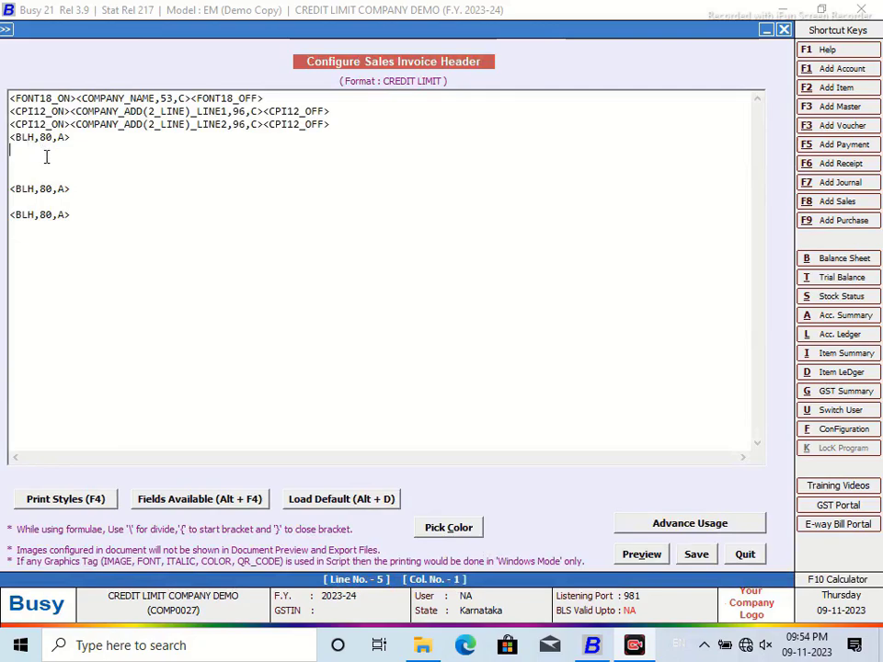
{"action": "key", "text": "alt+F4"}
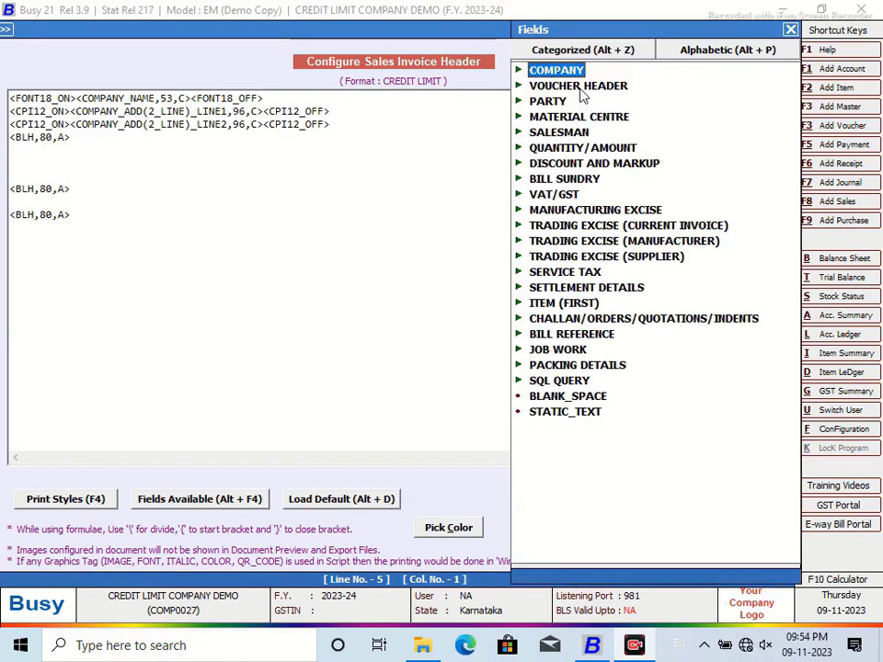
{"action": "double_click", "coordinate": [547, 101]}
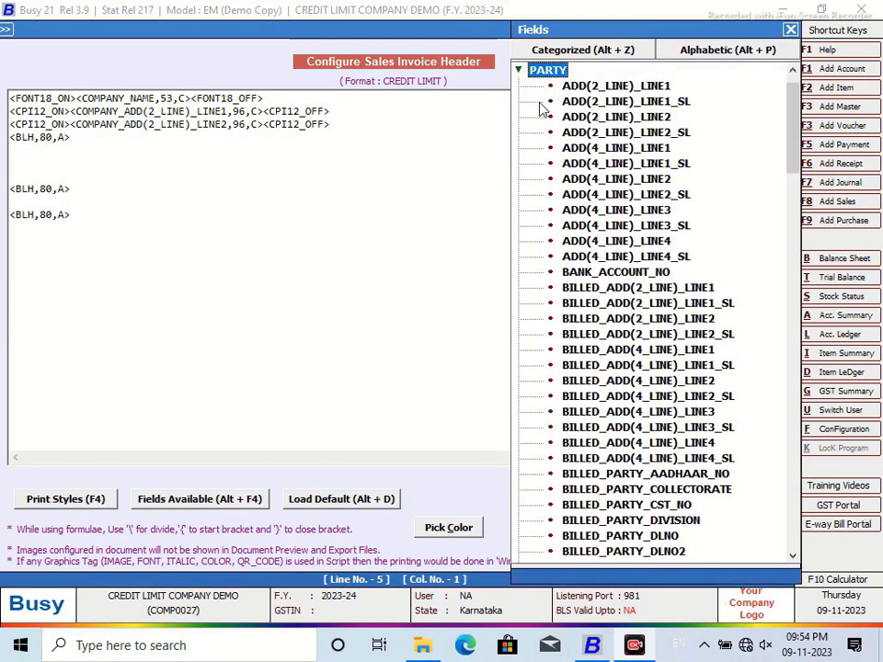
{"action": "left_click_drag", "start_coordinate": [788, 170], "coordinate": [791, 294]}
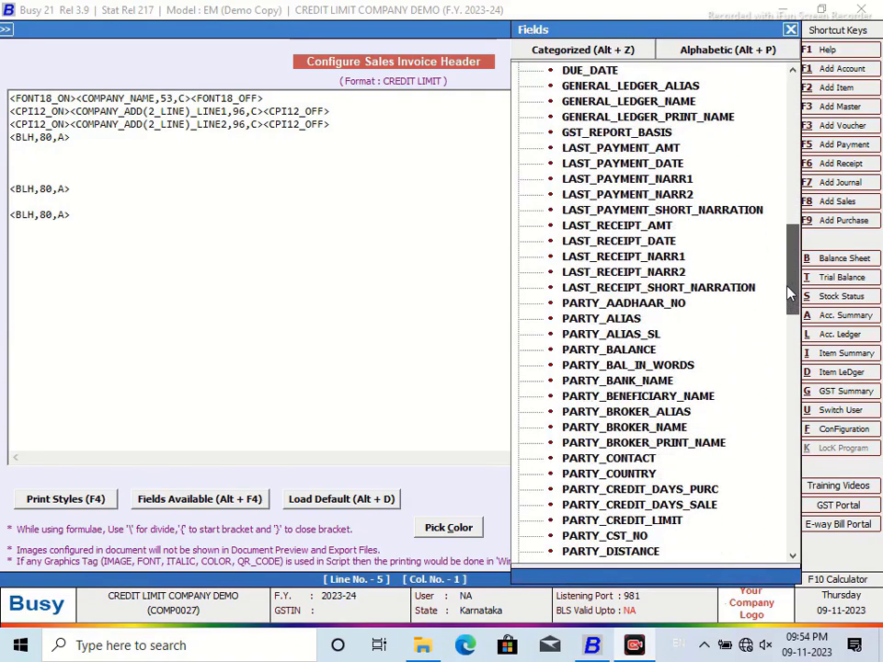
{"action": "scroll", "coordinate": [593, 231], "scroll_direction": "down", "scroll_amount": 9}
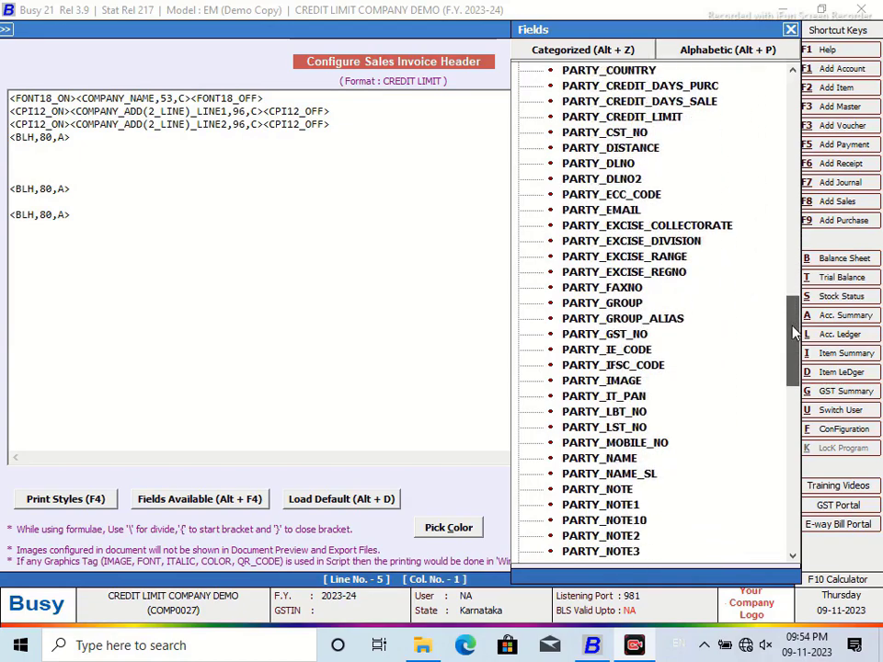
{"action": "left_click", "coordinate": [624, 458]}
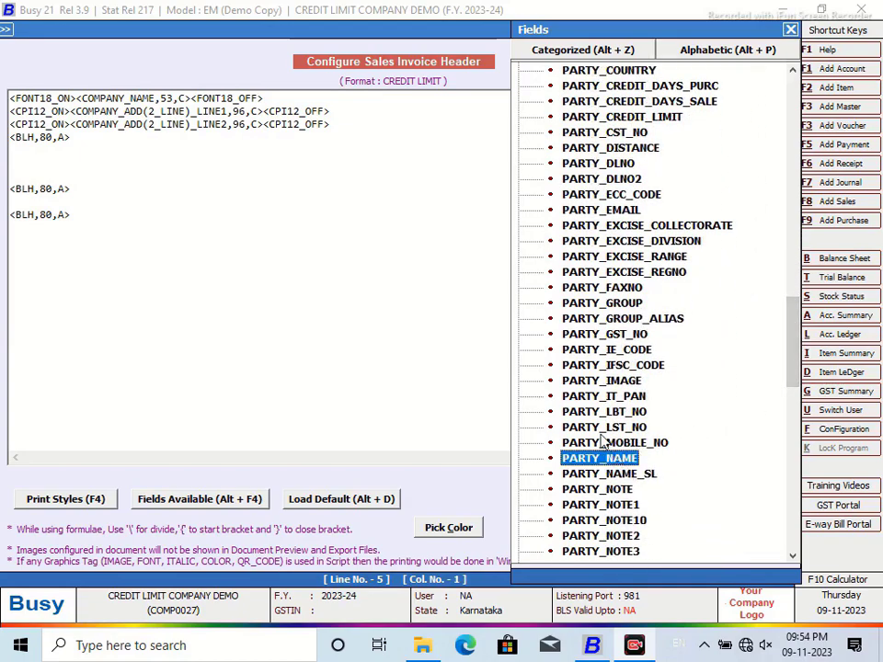
{"action": "double_click", "coordinate": [623, 459]}
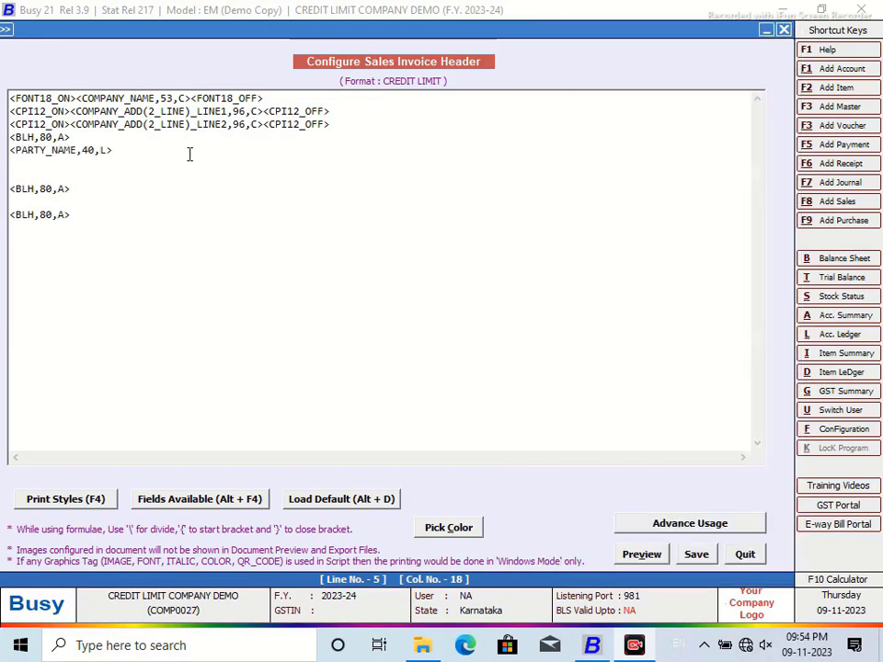
Step: Append <BLV,A><^Credit Limit^,18,L><^:^,3,C> after the party name field
{"action": "type", "text": "<"}
{"action": "type", "text": "N"}
{"action": "key", "text": "BackSpace"}
{"action": "type", "text": "BLO"}
{"action": "type", "text": "V"}
{"action": "key", "text": "BackSpace"}
{"action": "key", "text": "BackSpace"}
{"action": "type", "text": "V"}
{"action": "type", "text": ",A><^"}
{"action": "type", "text": "Cred"}
{"action": "type", "text": "dit "}
{"action": "type", "text": "Limit"}
{"action": "type", "text": "^"}
{"action": "type", "text": ",18"}
{"action": "type", "text": ","}
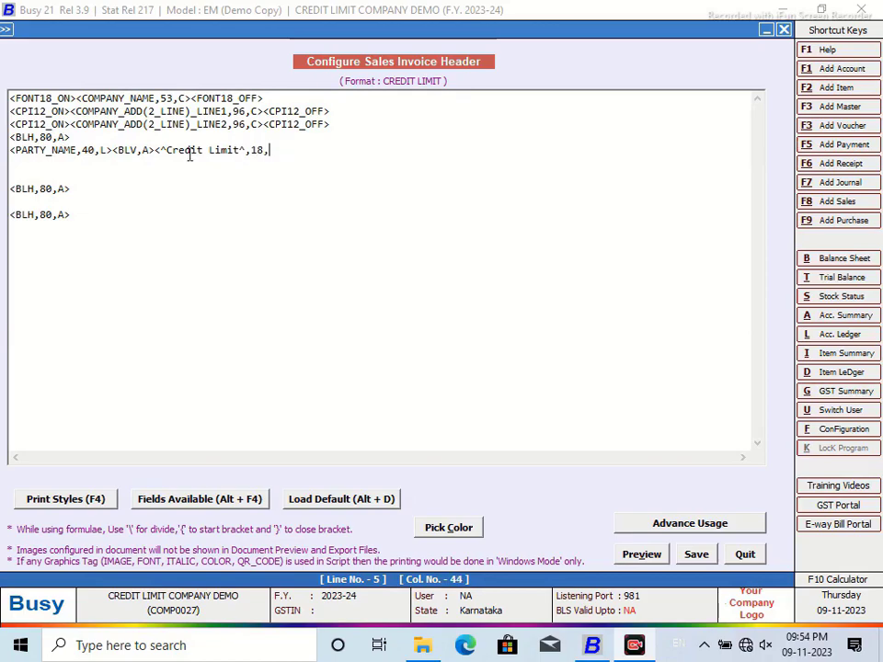
{"action": "type", "text": "JL><^:^,3,C>"}
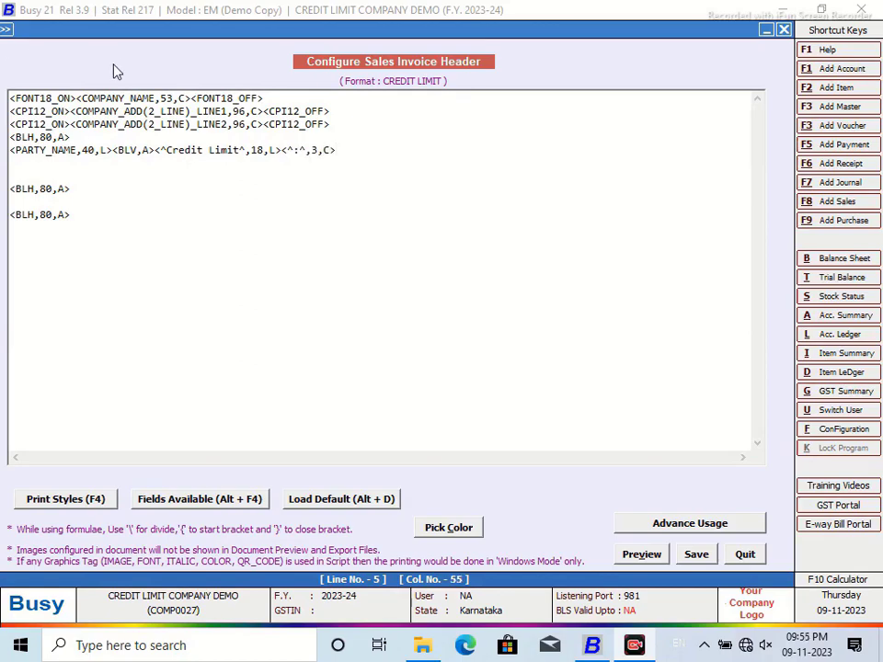
{"action": "left_click", "coordinate": [26, 161]}
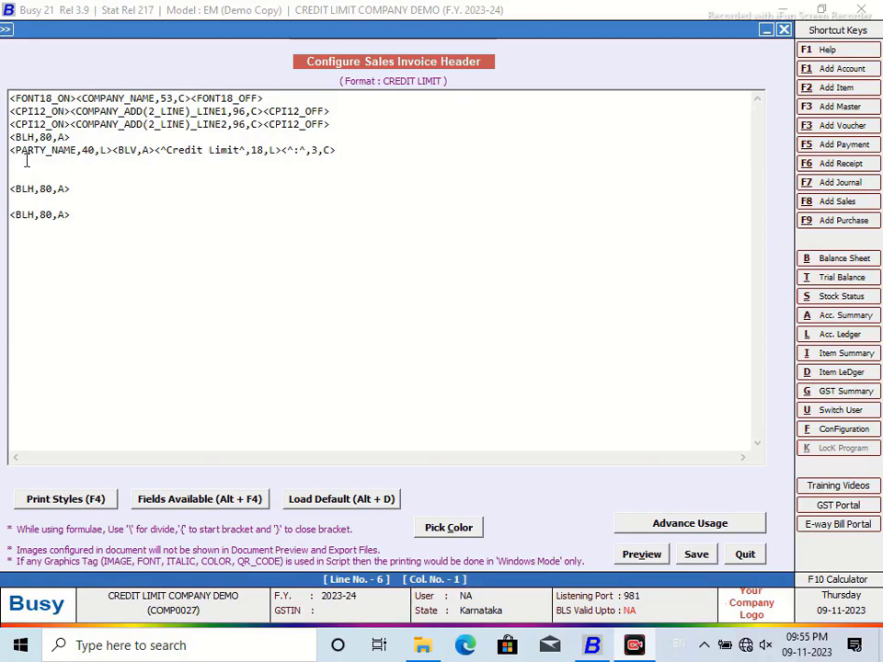
Step: Insert PARTY ADD(2_LINE)_LINE1 on line 6 and copy it to line 7 as LINE2
{"action": "key", "text": "alt+F4"}
{"action": "left_click_drag", "start_coordinate": [795, 339], "coordinate": [764, 112]}
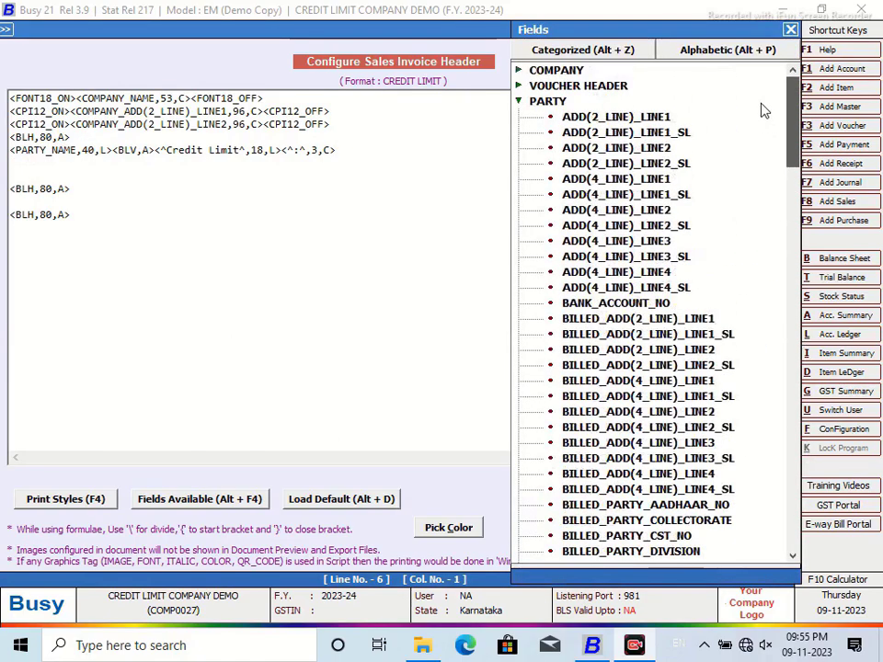
{"action": "double_click", "coordinate": [598, 116]}
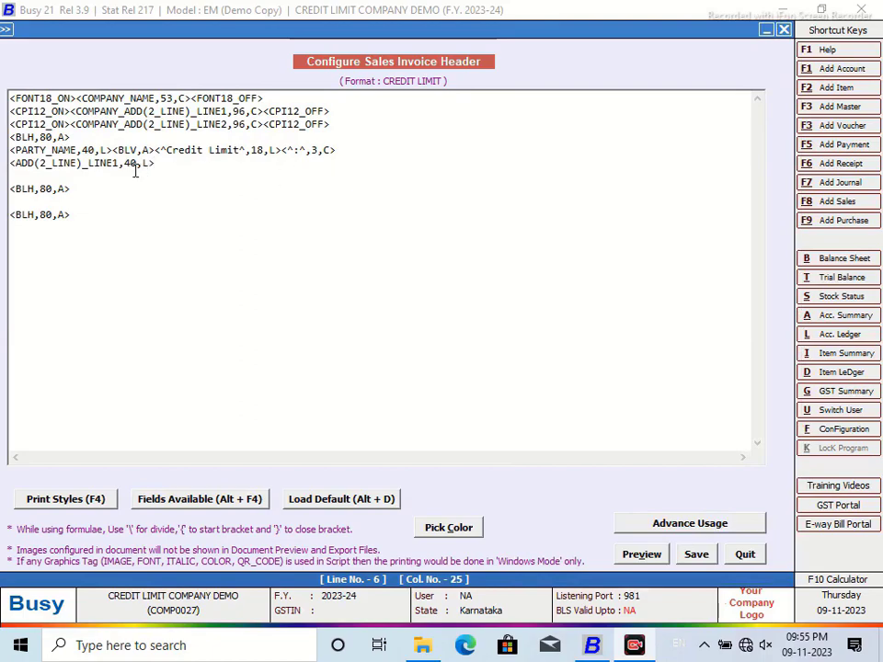
{"action": "left_click", "coordinate": [87, 163]}
{"action": "left_click_drag", "start_coordinate": [169, 164], "coordinate": [2, 162]}
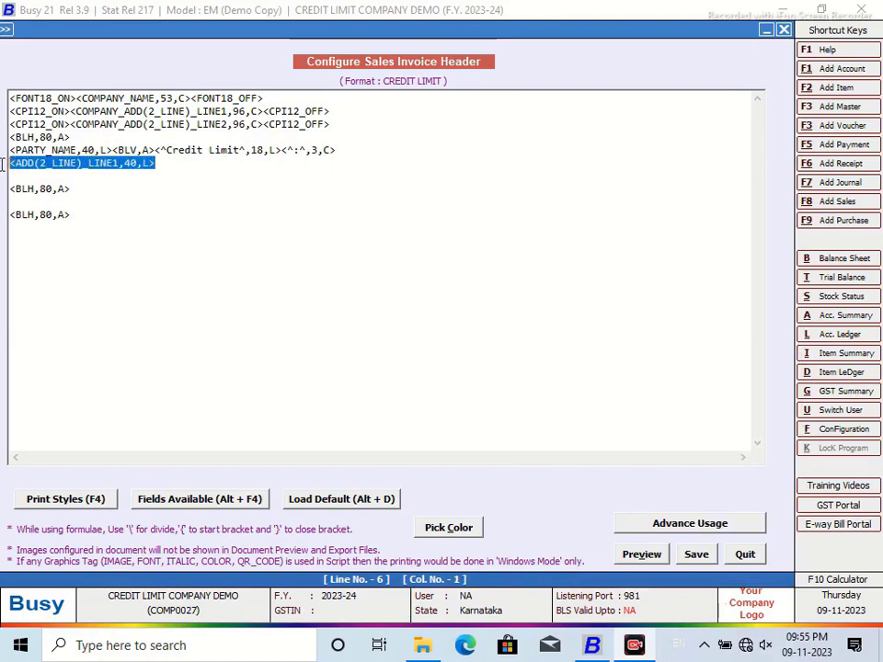
{"action": "right_click", "coordinate": [37, 165]}
{"action": "left_click", "coordinate": [82, 225]}
{"action": "left_click", "coordinate": [25, 178]}
{"action": "right_click", "coordinate": [26, 177]}
{"action": "left_click", "coordinate": [69, 252]}
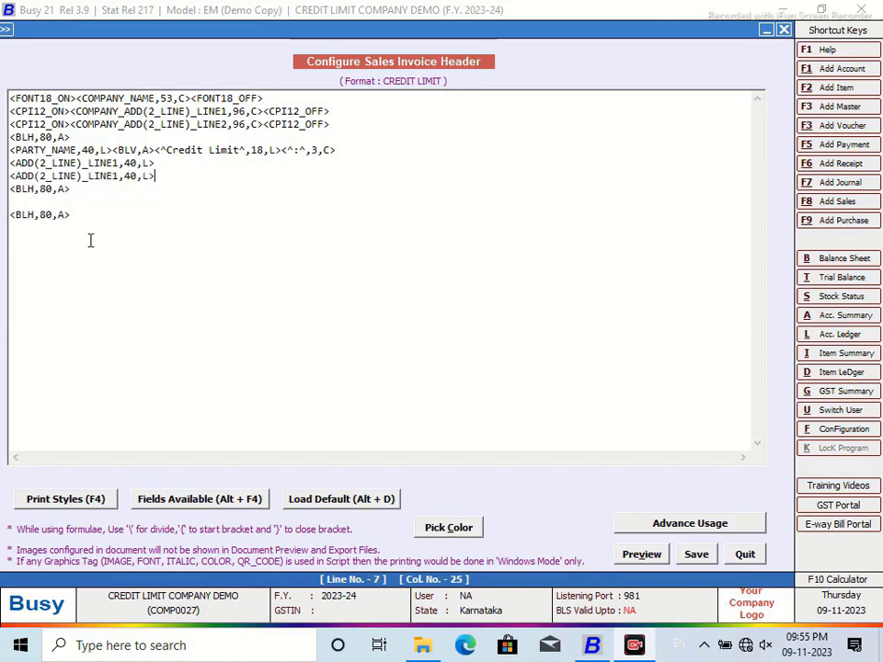
{"action": "left_click", "coordinate": [119, 177]}
{"action": "key", "text": "BackSpace"}
{"action": "type", "text": "2"}
Step: Copy the Credit Limit label code after the line 6 address and relabel it 'Invoice Limit'
{"action": "left_click_drag", "start_coordinate": [113, 150], "coordinate": [342, 156]}
{"action": "right_click", "coordinate": [342, 156]}
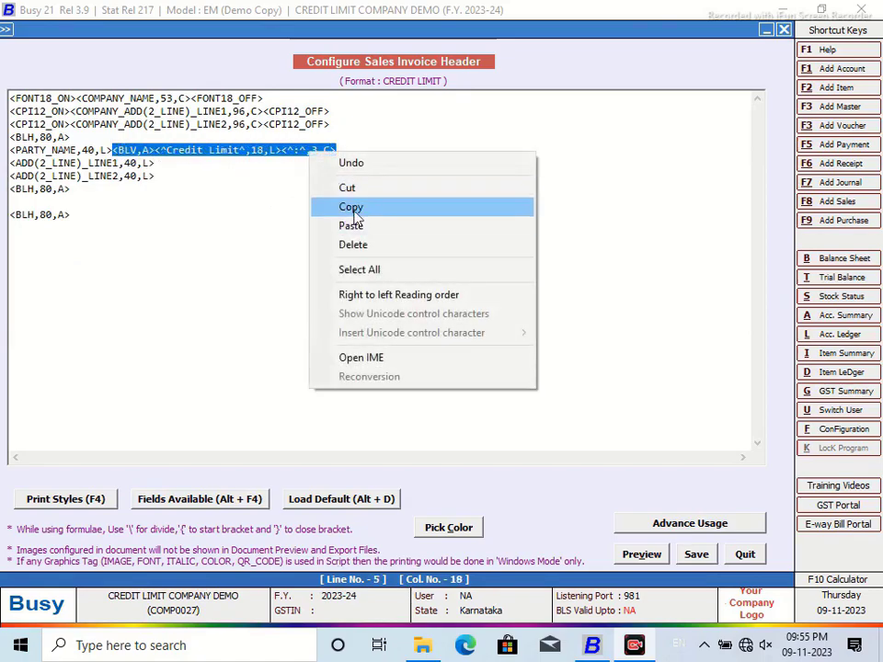
{"action": "left_click", "coordinate": [354, 205]}
{"action": "left_click", "coordinate": [185, 166]}
{"action": "right_click", "coordinate": [185, 166]}
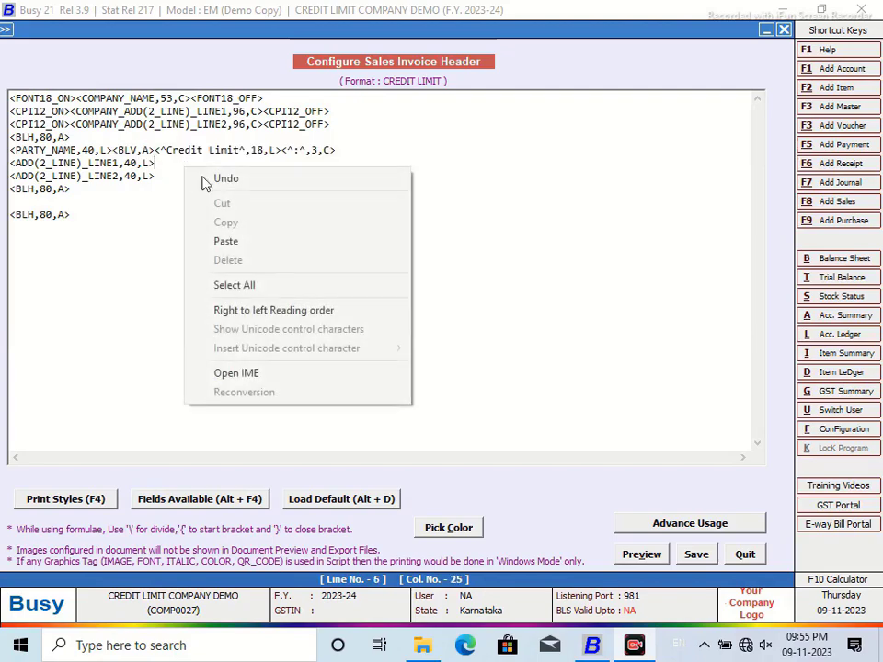
{"action": "left_click", "coordinate": [246, 243]}
{"action": "left_click", "coordinate": [283, 162]}
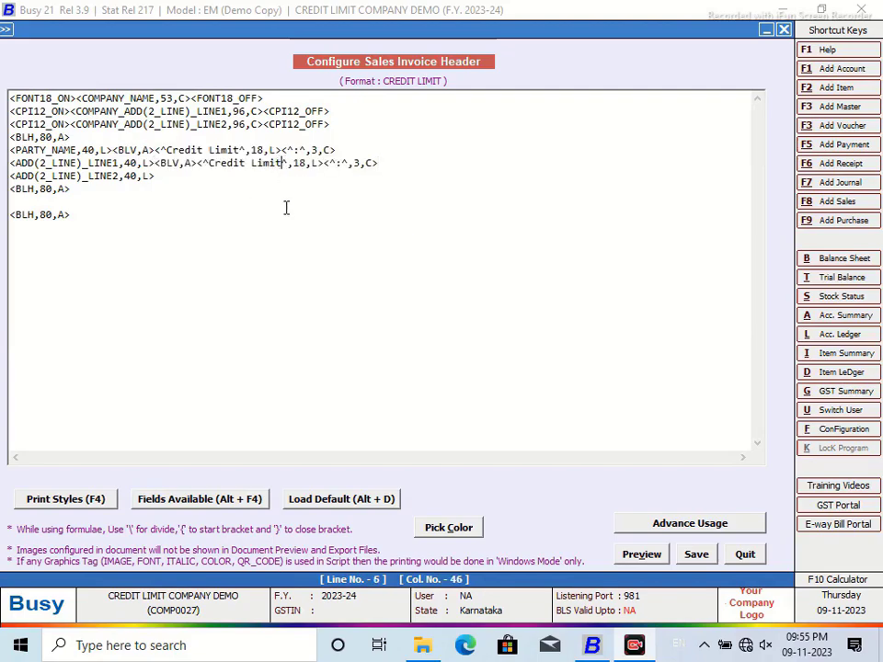
{"action": "key", "text": "BackSpace"}
{"action": "key", "text": "BackSpace"}
{"action": "key", "text": "BackSpace"}
{"action": "key", "text": "BackSpace"}
{"action": "key", "text": "BackSpace"}
{"action": "key", "text": "BackSpace"}
{"action": "key", "text": "BackSpace"}
{"action": "key", "text": "BackSpace"}
{"action": "key", "text": "BackSpace"}
{"action": "key", "text": "BackSpace"}
{"action": "key", "text": "BackSpace"}
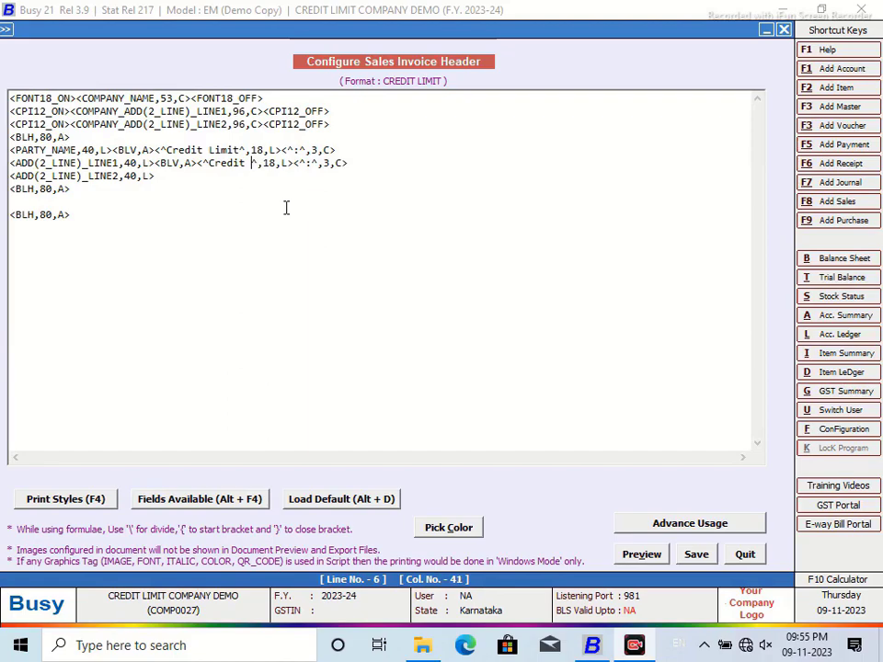
{"action": "key", "text": "BackSpace"}
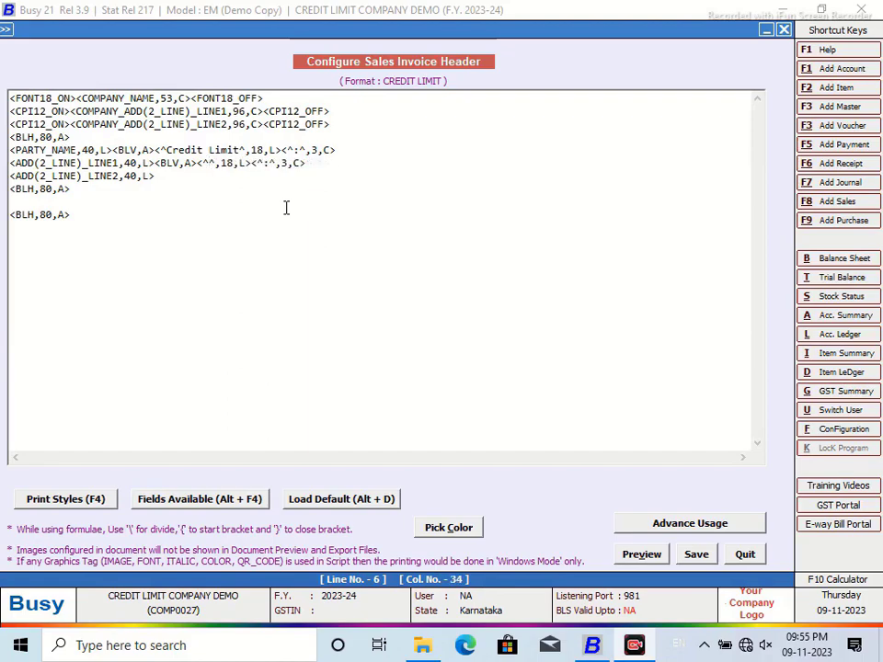
{"action": "type", "text": "Invoice"}
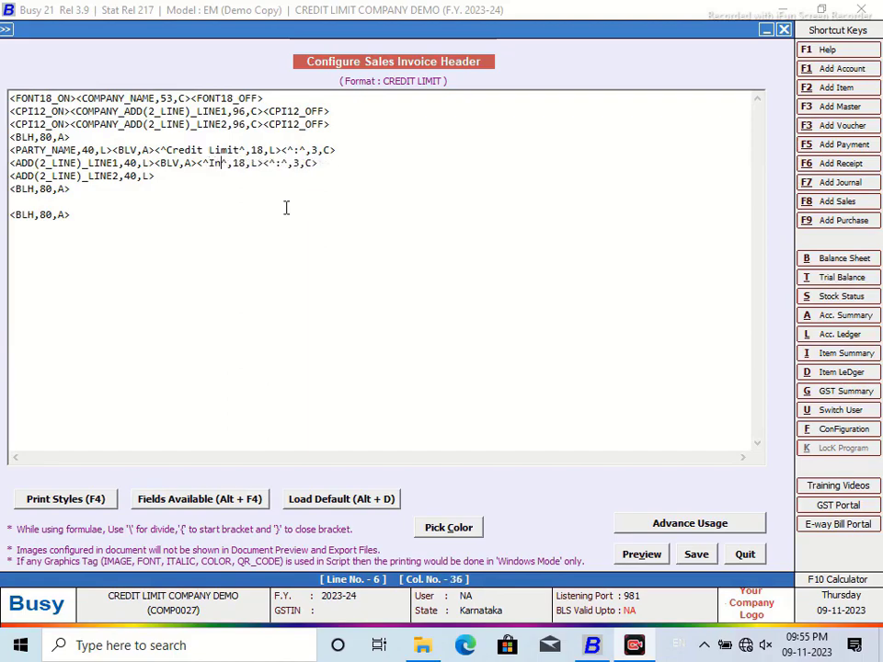
{"action": "type", "text": " Limit"}
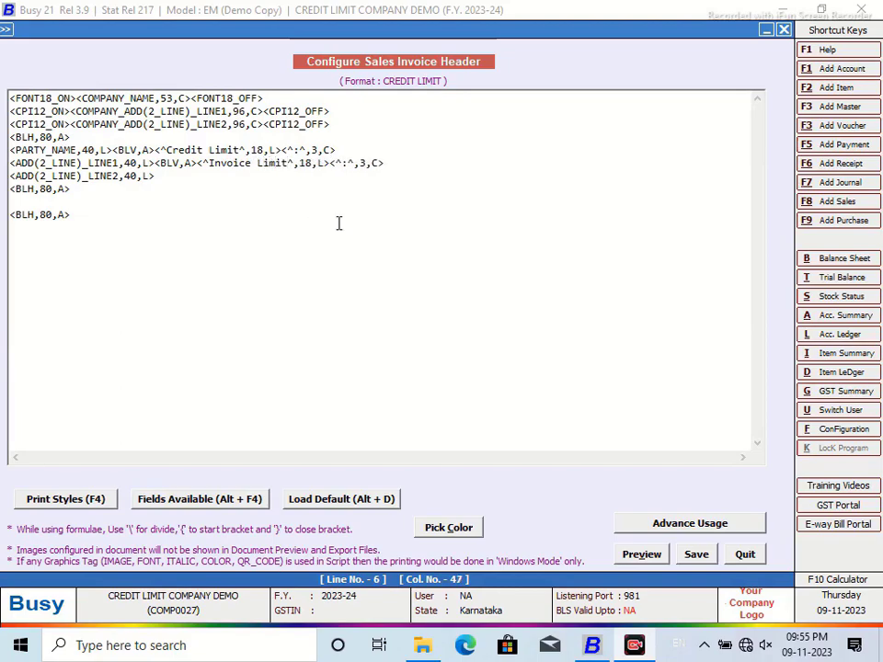
{"action": "left_click", "coordinate": [355, 150]}
Step: Append an SQL_QUERY_NUM field named OKJI to line 6 and save the header
{"action": "key", "text": "alt+F4"}
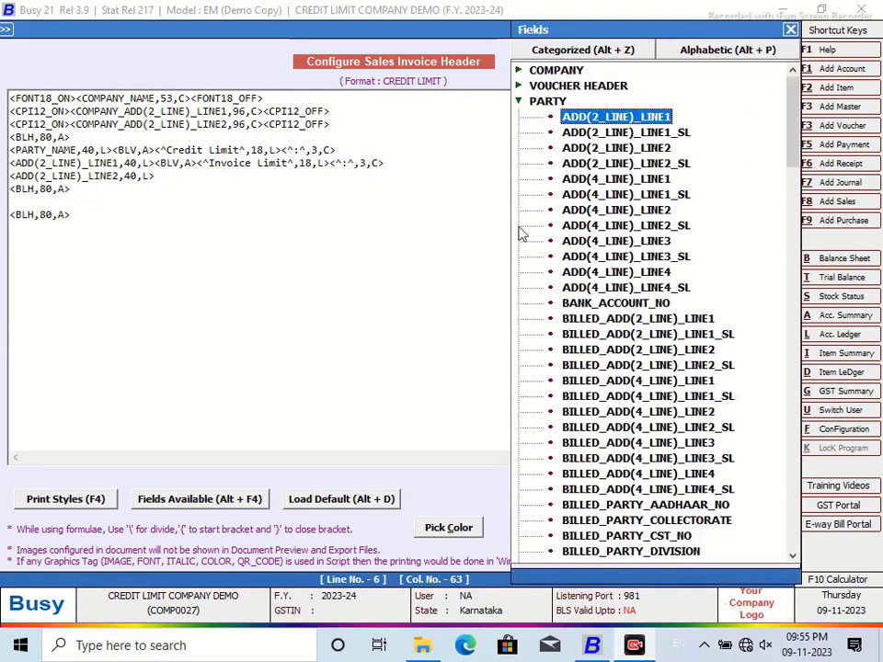
{"action": "left_click", "coordinate": [519, 103]}
{"action": "left_click", "coordinate": [518, 103]}
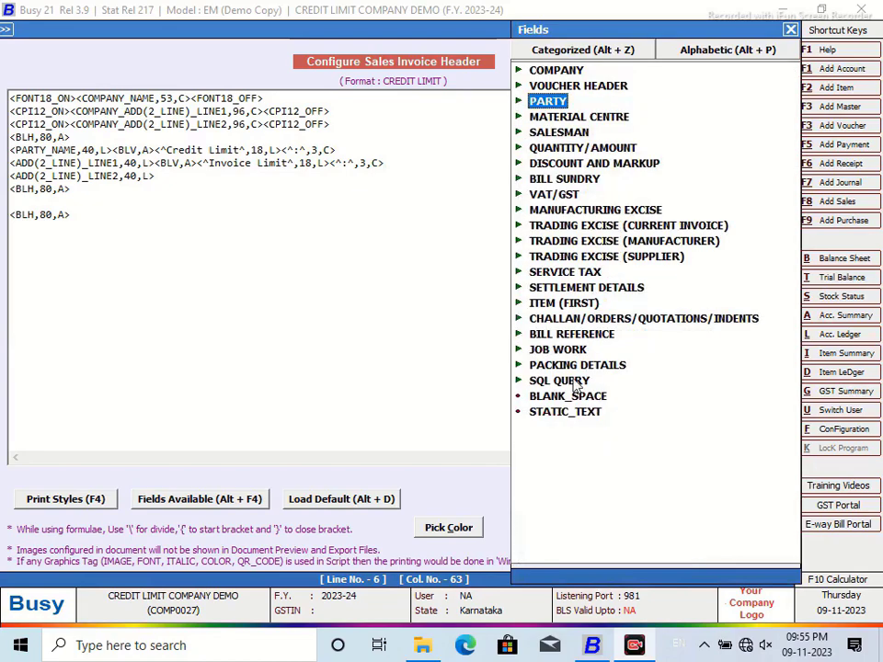
{"action": "double_click", "coordinate": [559, 379]}
{"action": "double_click", "coordinate": [634, 412]}
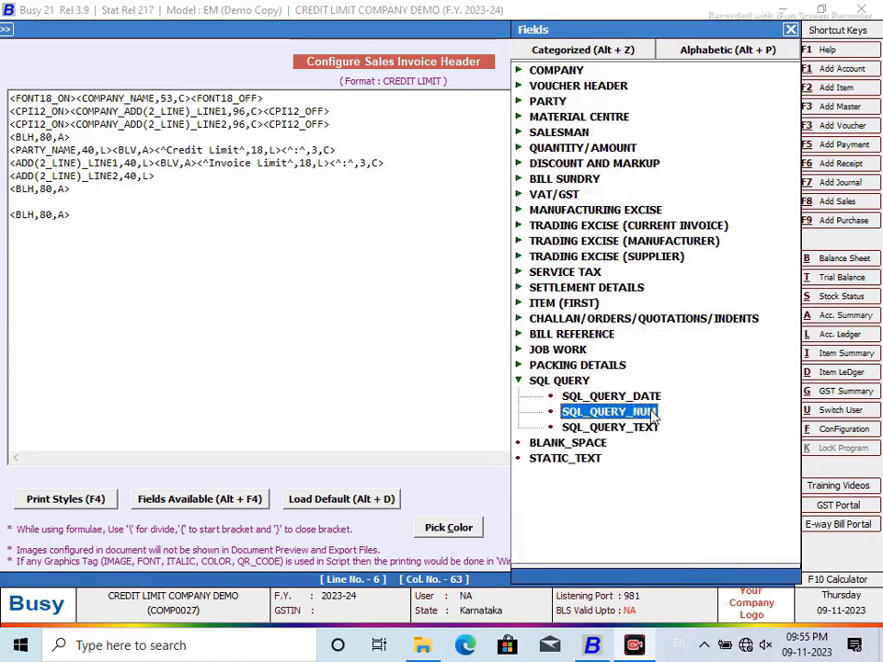
{"action": "left_click", "coordinate": [499, 164]}
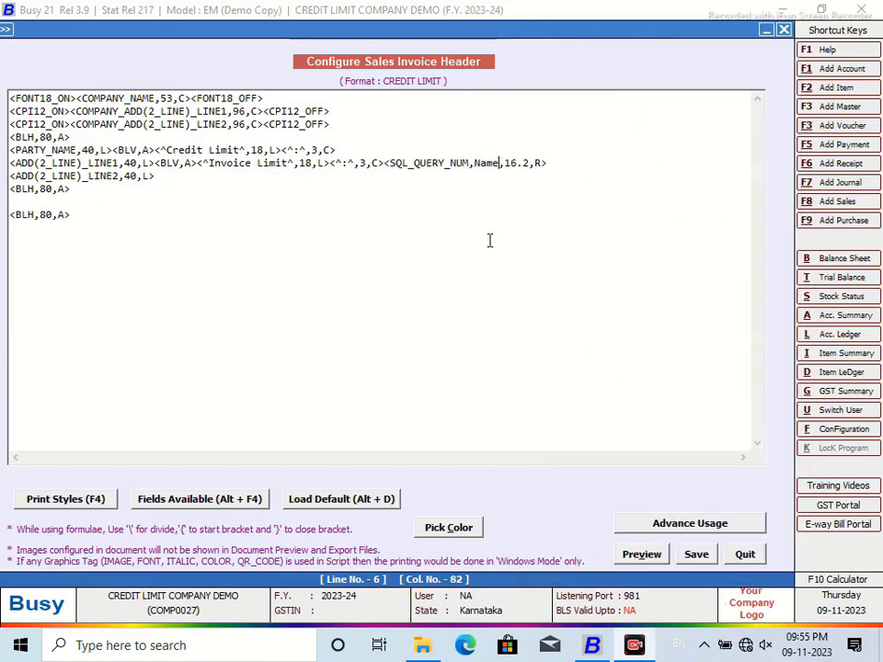
{"action": "key", "text": "BackSpace"}
{"action": "key", "text": "BackSpace"}
{"action": "key", "text": "BackSpace"}
{"action": "key", "text": "BackSpace"}
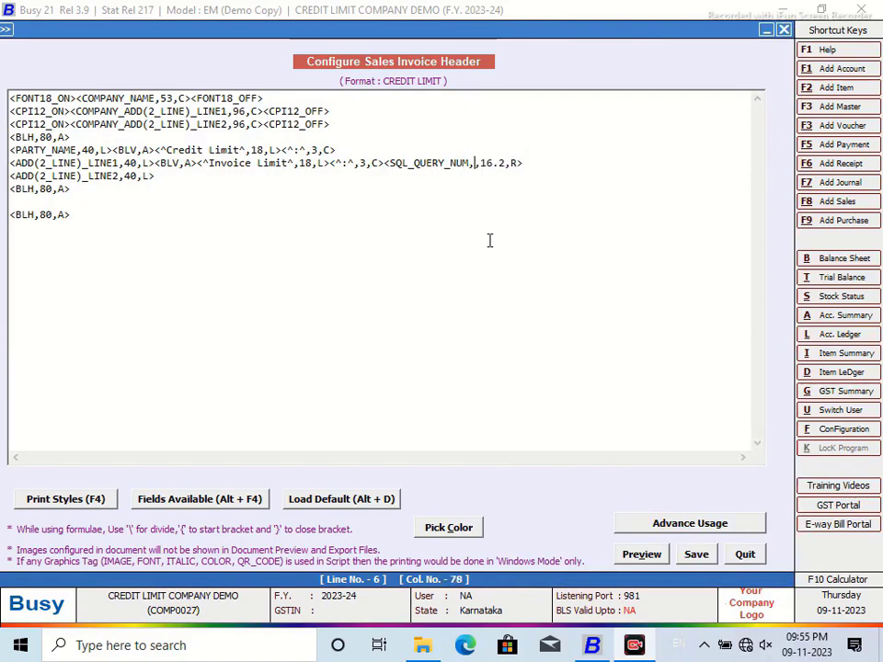
{"action": "type", "text": "OKJI"}
{"action": "left_click", "coordinate": [543, 162]}
{"action": "left_click", "coordinate": [696, 556]}
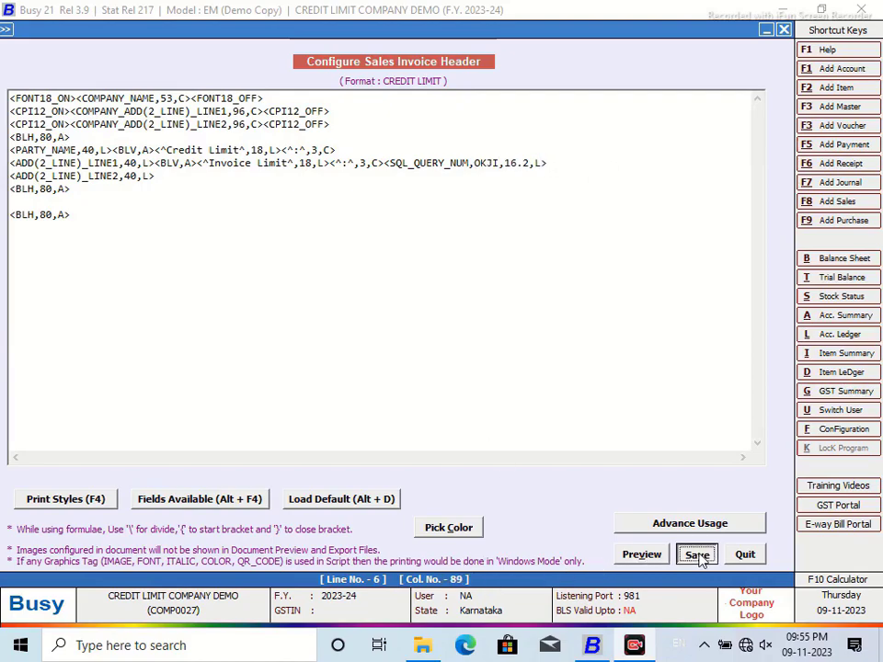
{"action": "left_click", "coordinate": [474, 380]}
Step: Select the CREDIT LIMIT format under Sales Invoice in advanced invoice printing configuration
{"action": "left_click", "coordinate": [147, 254]}
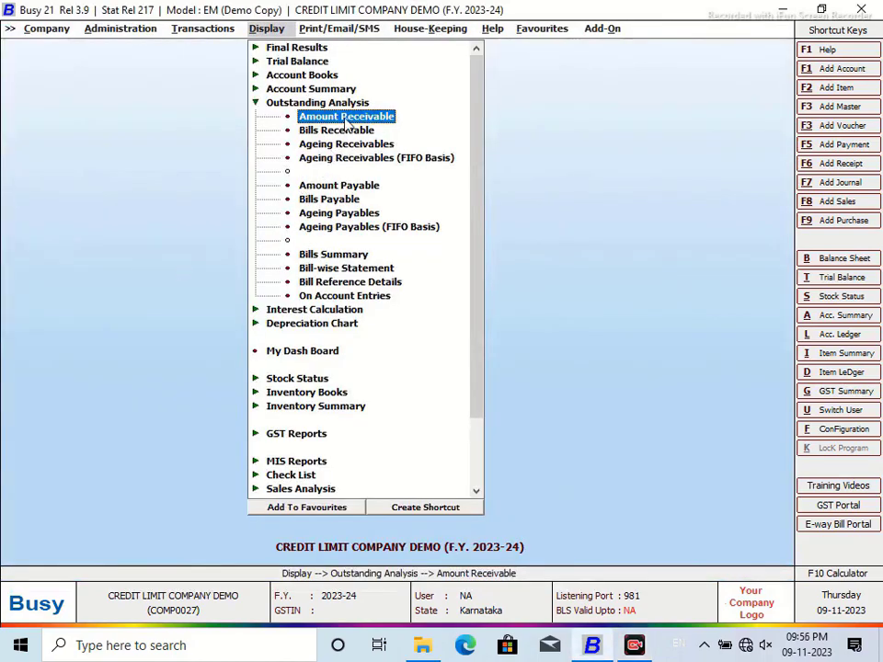
{"action": "left_click", "coordinate": [195, 31]}
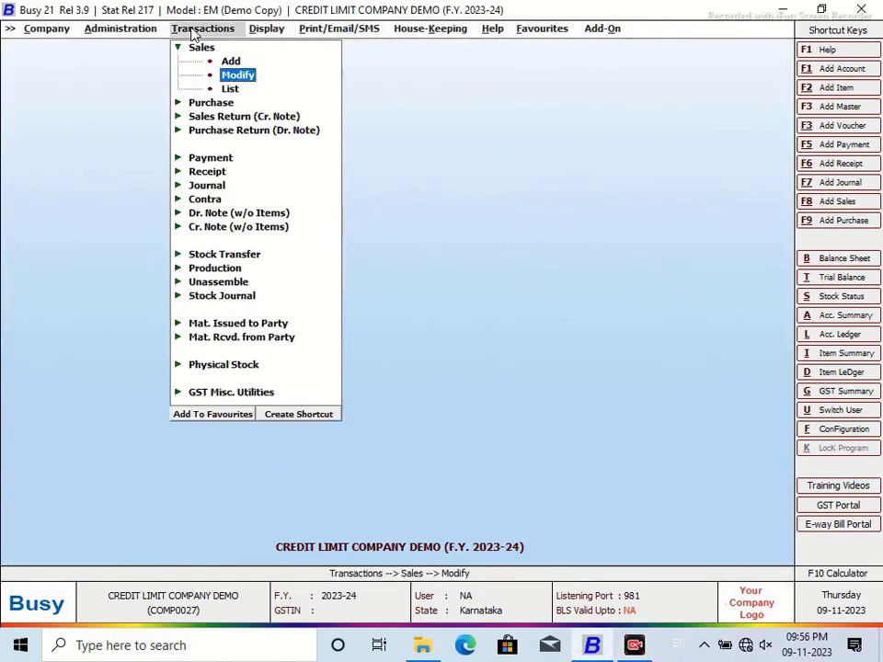
{"action": "left_click", "coordinate": [838, 429]}
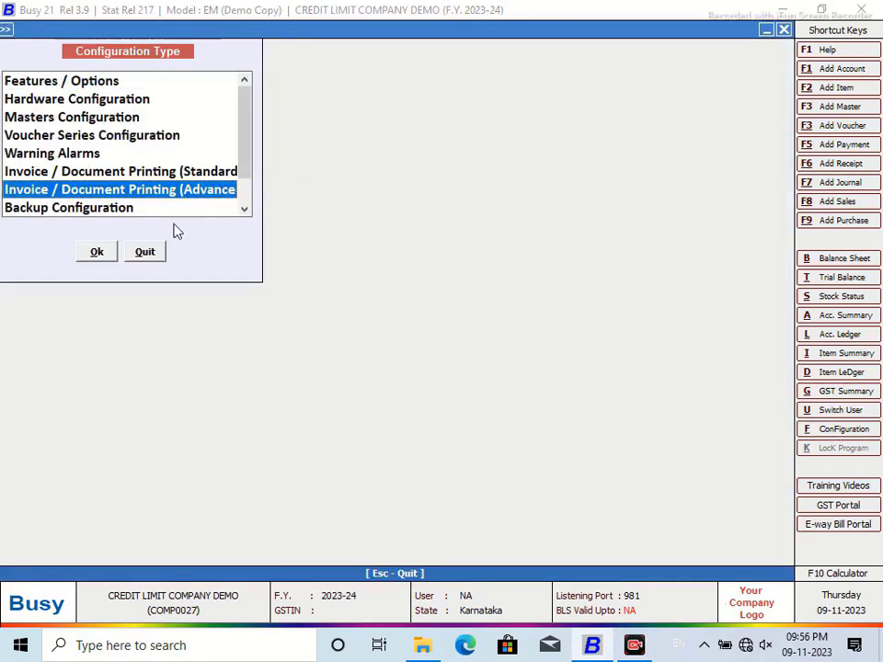
{"action": "left_click", "coordinate": [98, 254]}
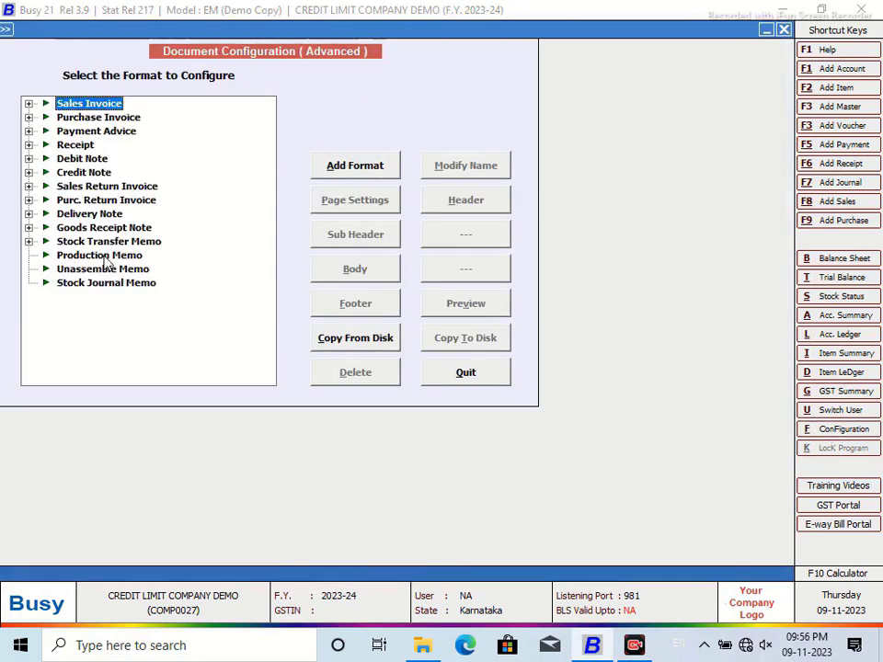
{"action": "left_click", "coordinate": [28, 103]}
{"action": "left_click", "coordinate": [81, 118]}
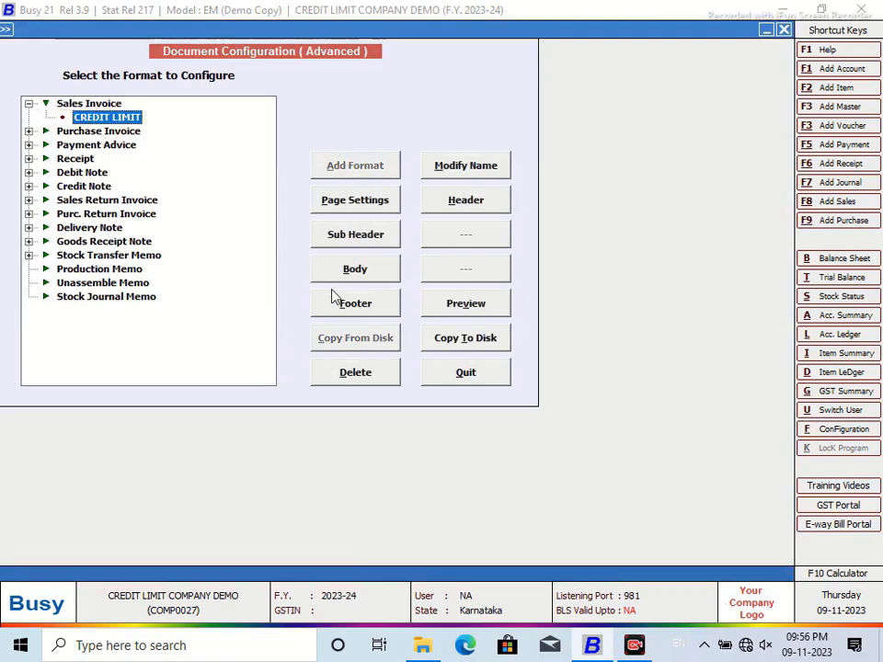
Step: Replace the body with the default LOCAL layout and save it
{"action": "left_click", "coordinate": [350, 271]}
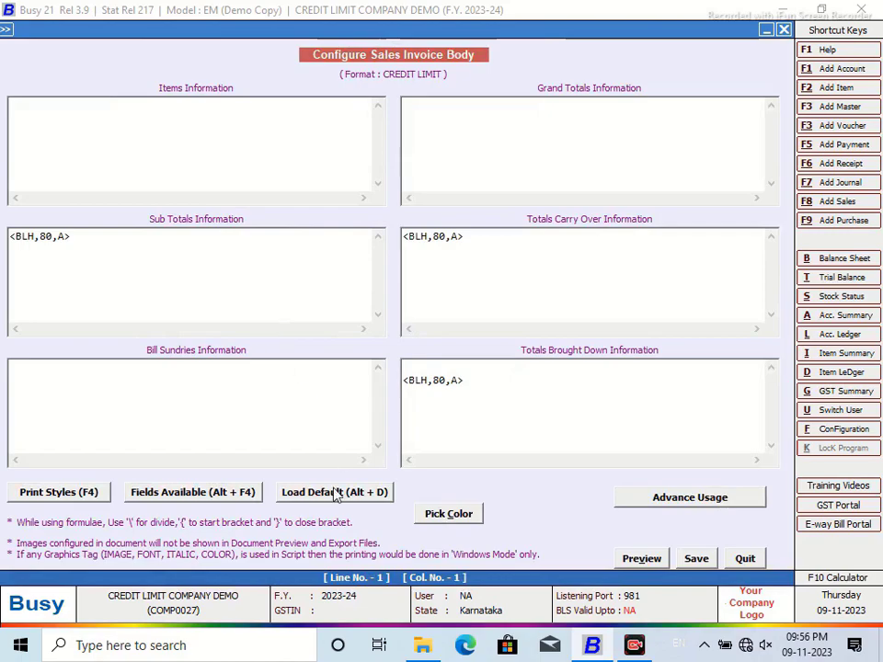
{"action": "left_click", "coordinate": [336, 491]}
{"action": "left_click", "coordinate": [483, 359]}
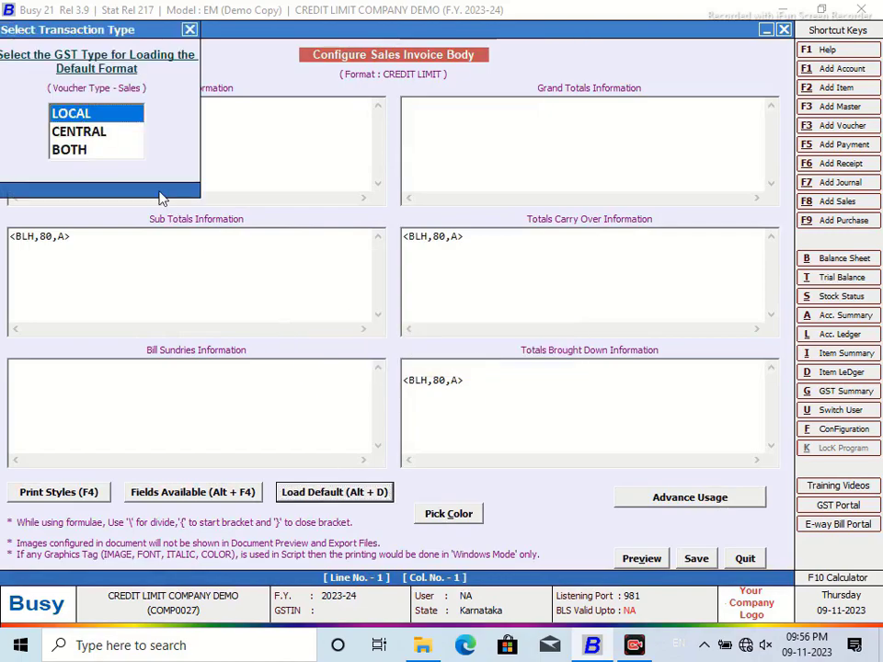
{"action": "key", "text": "Return"}
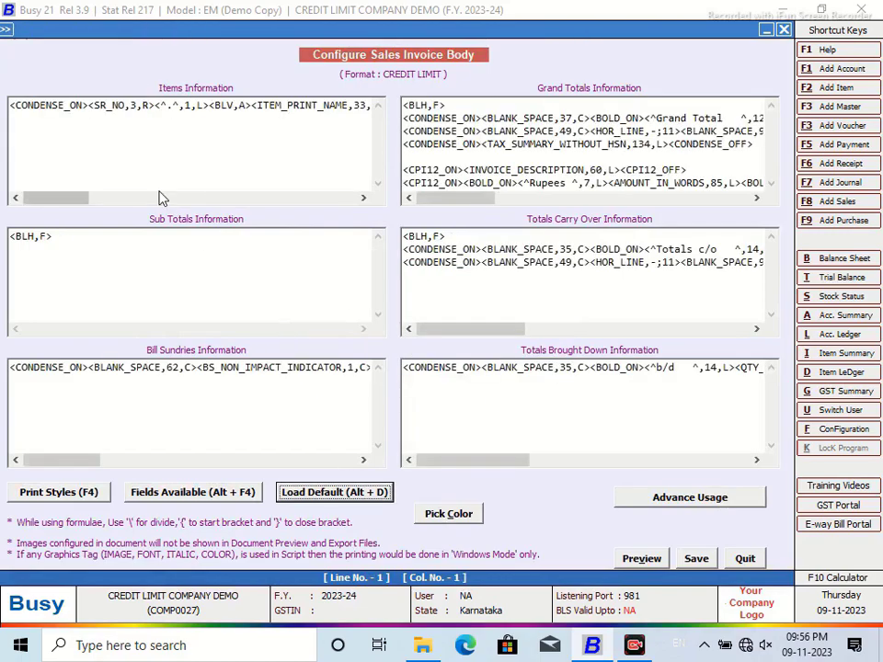
{"action": "left_click", "coordinate": [699, 561]}
{"action": "left_click", "coordinate": [476, 377]}
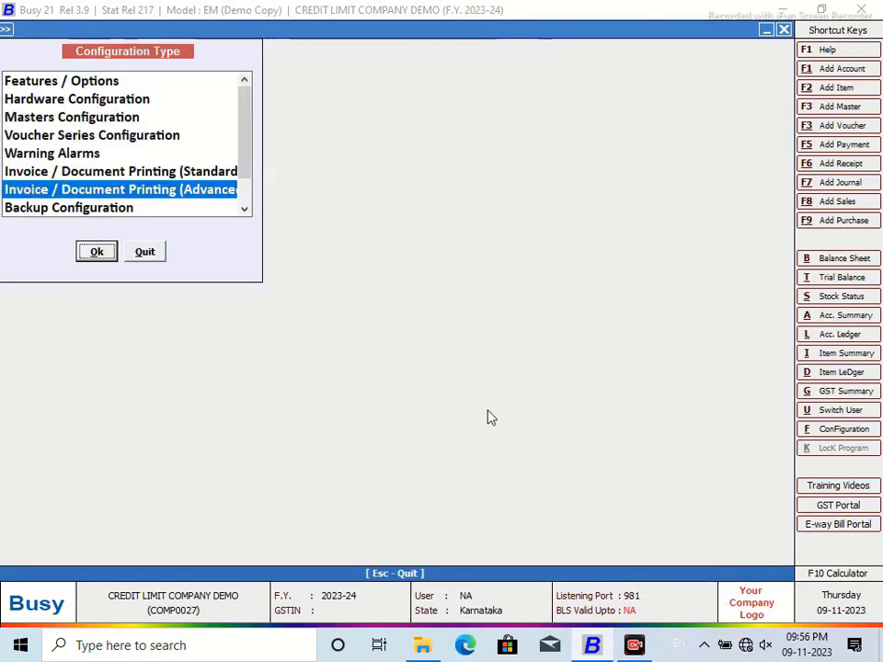
{"action": "left_click", "coordinate": [159, 254]}
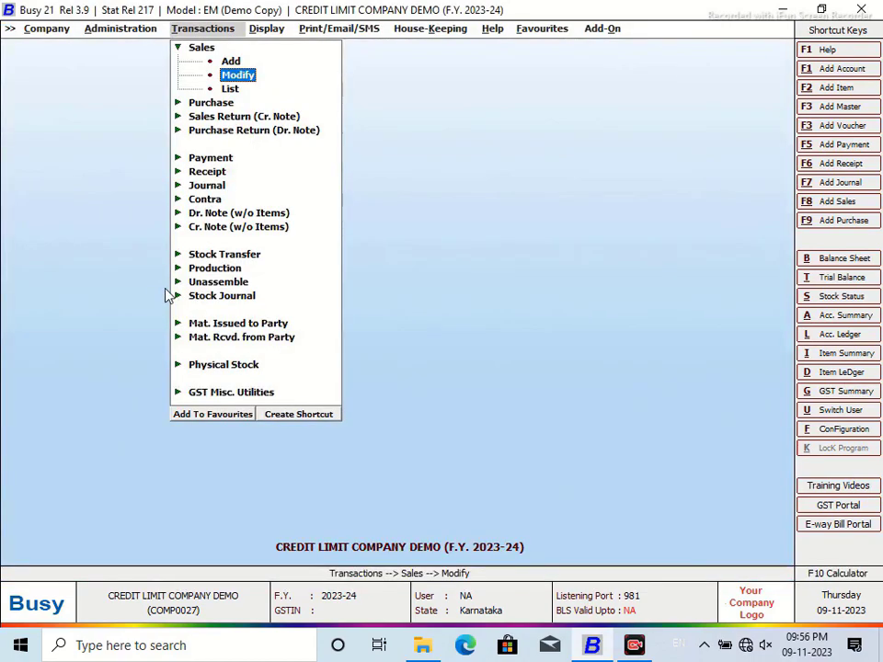
Step: Open the Main-series sales voucher for modification
{"action": "left_click", "coordinate": [238, 74]}
{"action": "left_click", "coordinate": [177, 108]}
{"action": "left_click", "coordinate": [158, 182]}
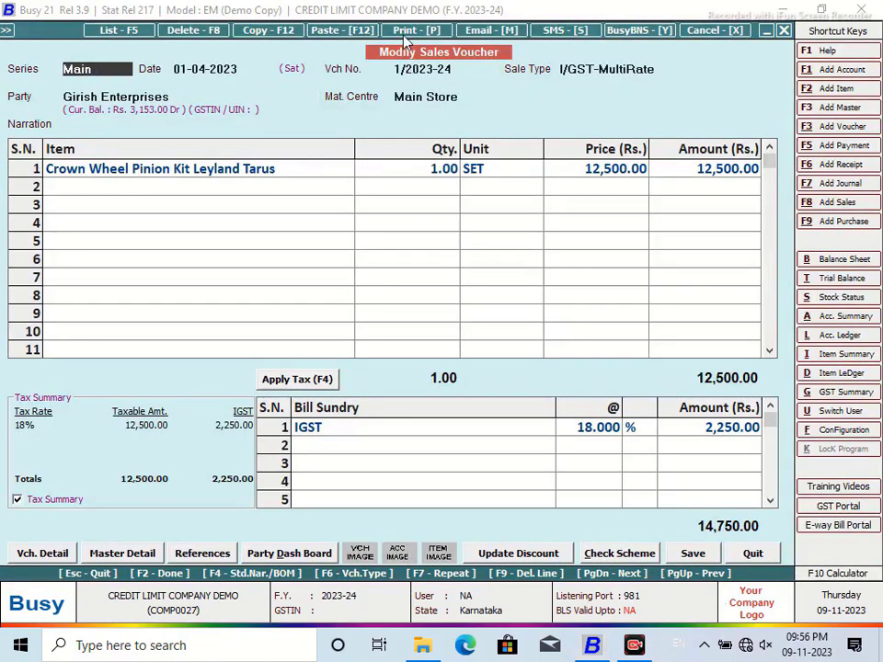
Step: Preview the voucher as a Sales Invoice in CREDIT LIMIT format, then open the SQL Query Executor
{"action": "left_click", "coordinate": [416, 30]}
{"action": "left_click", "coordinate": [422, 330]}
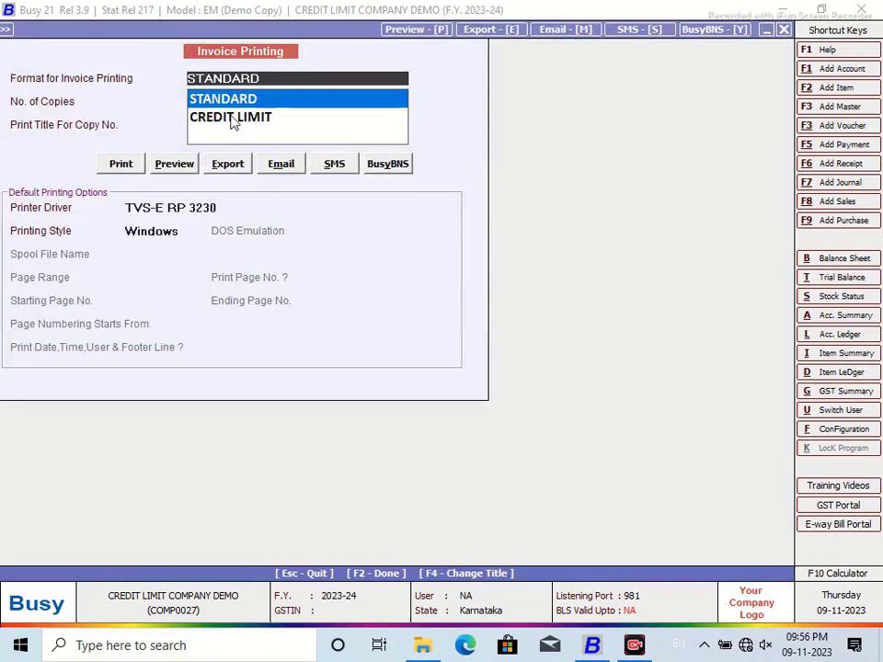
{"action": "left_click", "coordinate": [232, 118]}
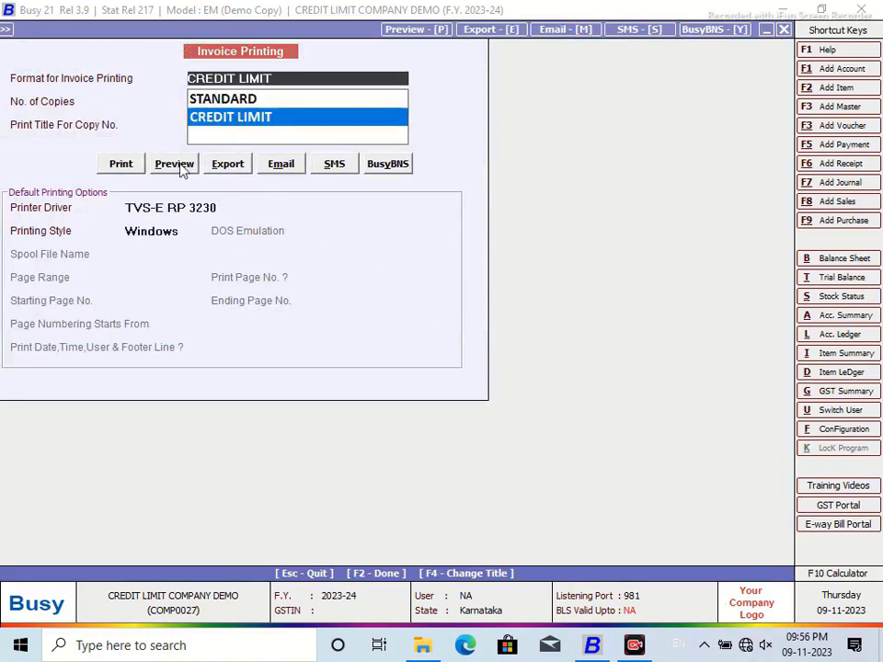
{"action": "left_click", "coordinate": [173, 164]}
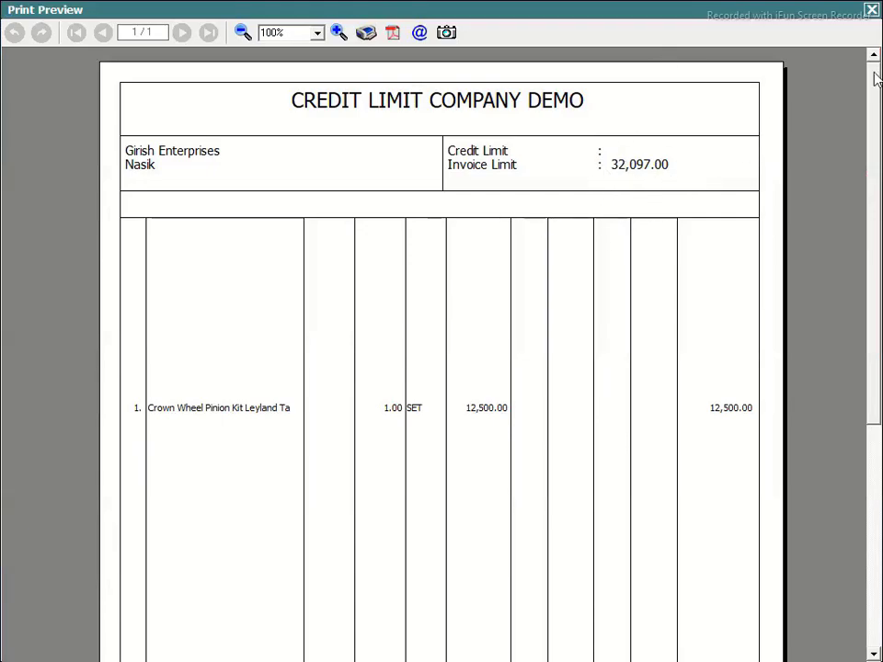
{"action": "left_click", "coordinate": [870, 12]}
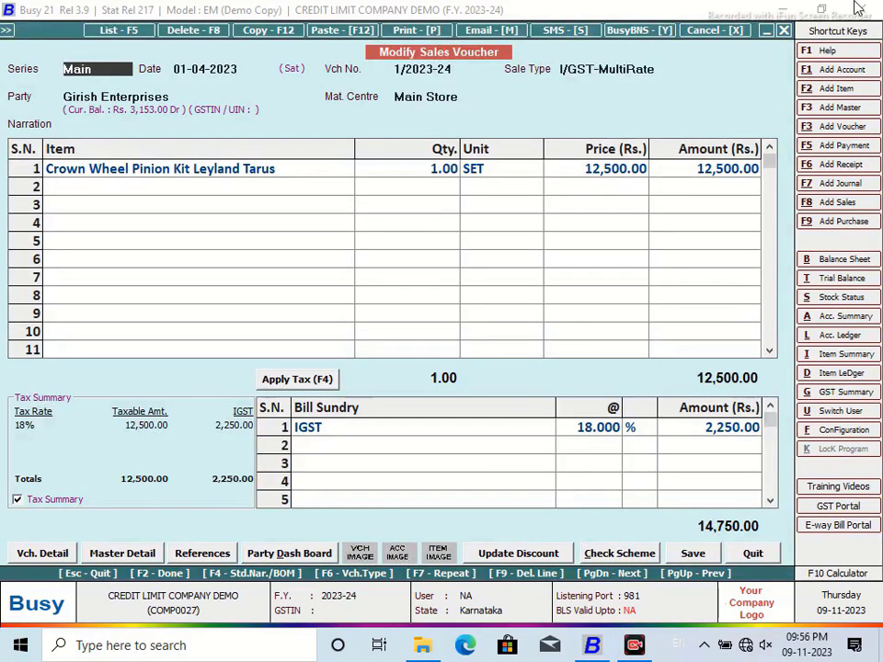
{"action": "key", "text": "ctrl+alt+q"}
Step: Add a new SQL query named FIRST
{"action": "left_click", "coordinate": [384, 87]}
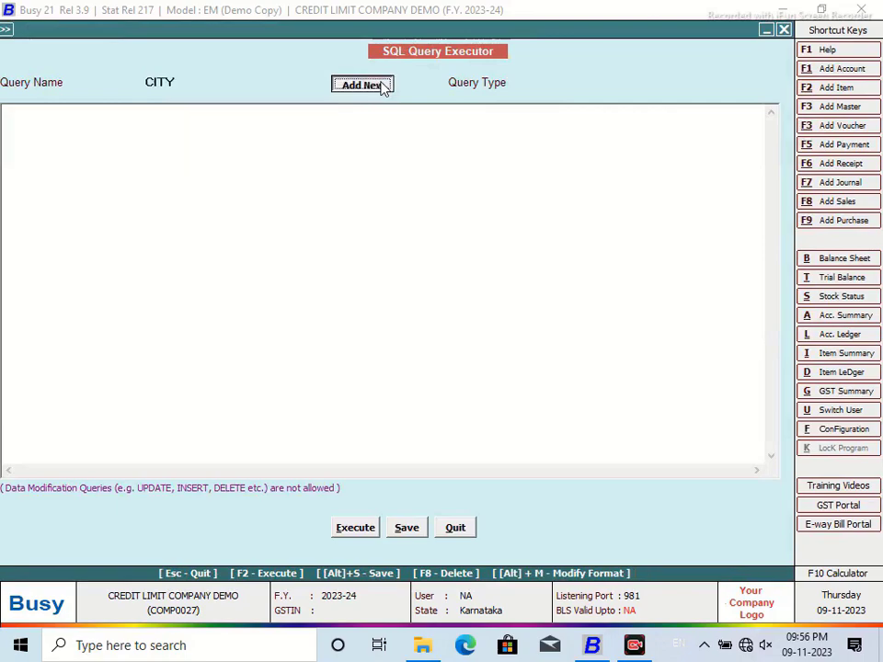
{"action": "left_click", "coordinate": [383, 87]}
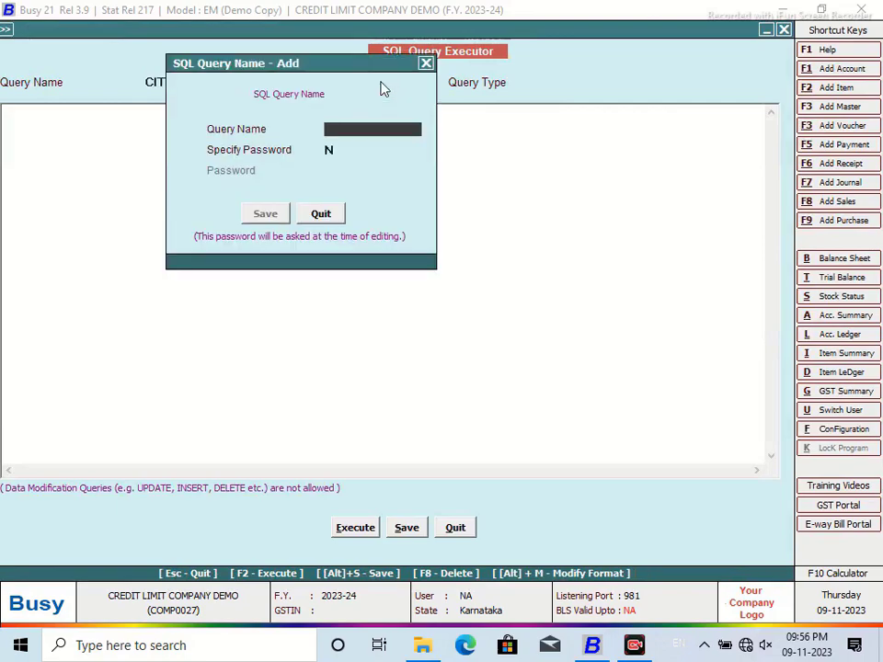
{"action": "type", "text": "FIRSTR"}
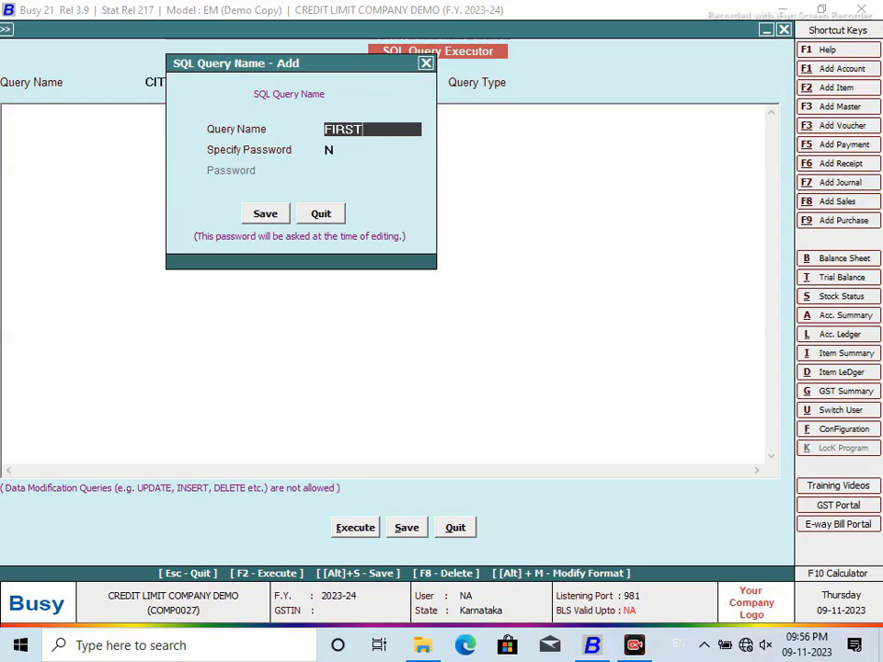
{"action": "left_click", "coordinate": [254, 218]}
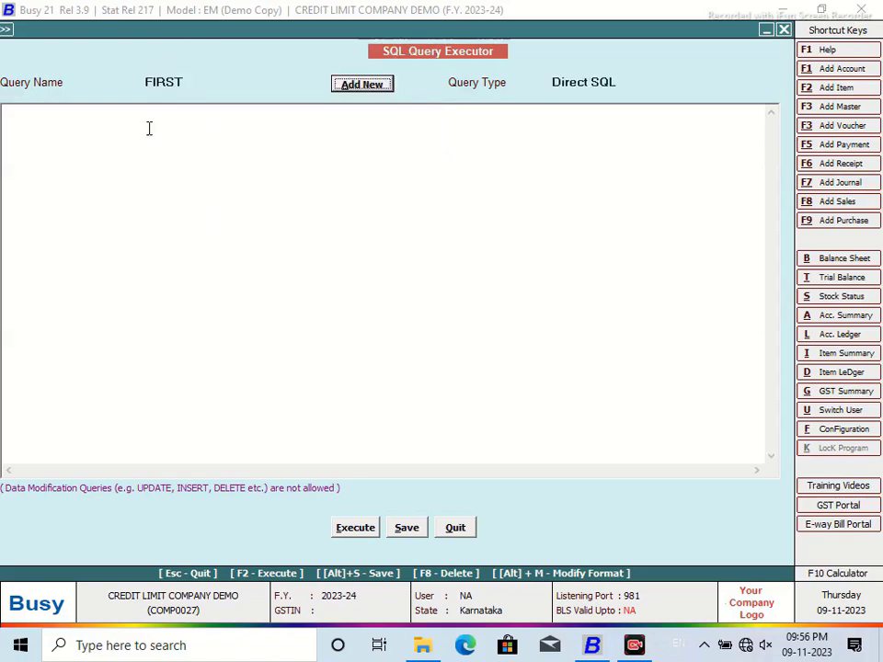
Step: Write a query selecting Tran3.MasterCode1 matching the current voucher's Tran1 party (VchType=9)
{"action": "type", "text": "Select "}
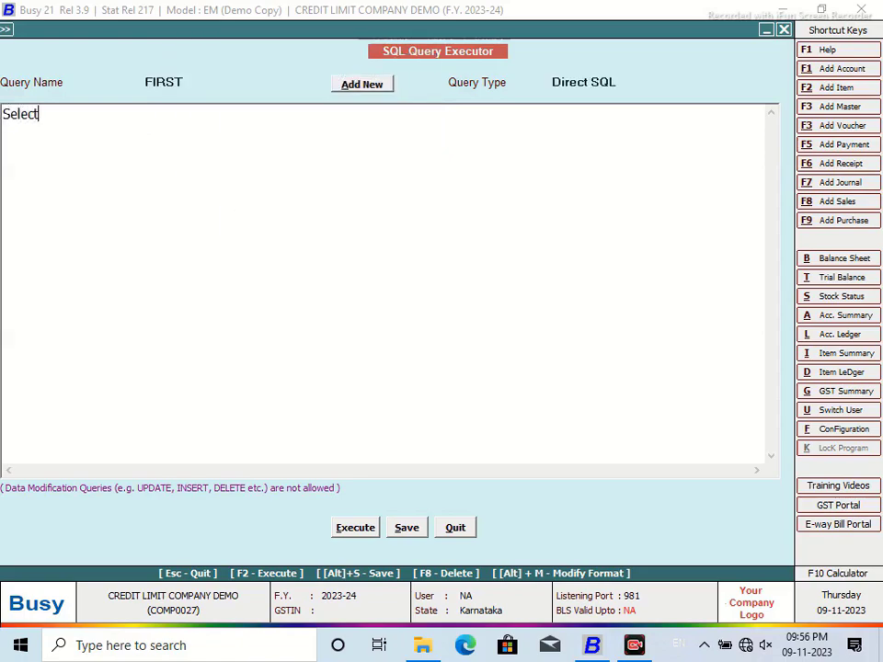
{"action": "type", "text": "Tran3."}
{"action": "type", "text": "MasterCode"}
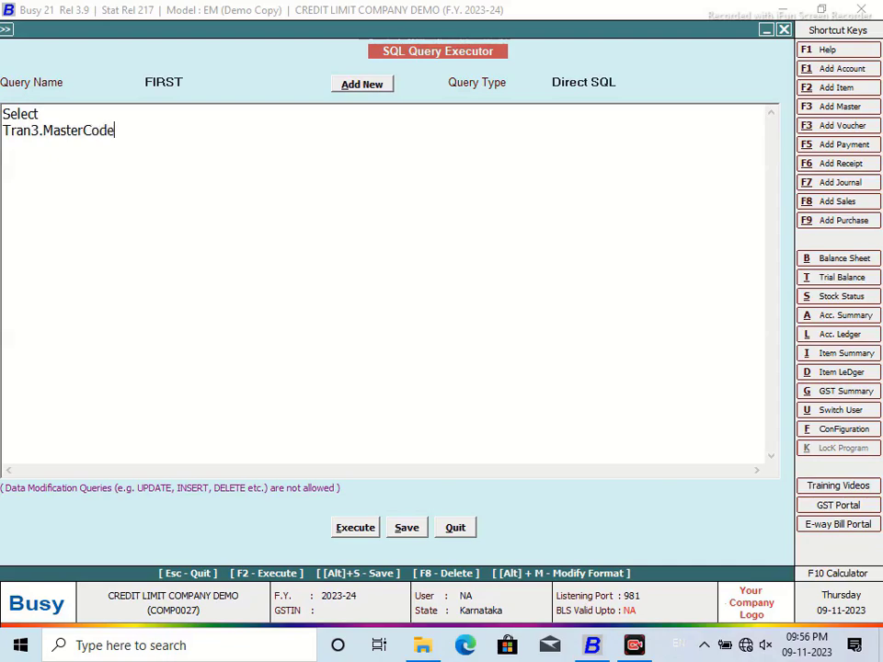
{"action": "type", "text": "1 from Tran3 "}
{"action": "type", "text": "WQ"}
{"action": "key", "text": "BackSpace"}
{"action": "type", "text": "here Tran"}
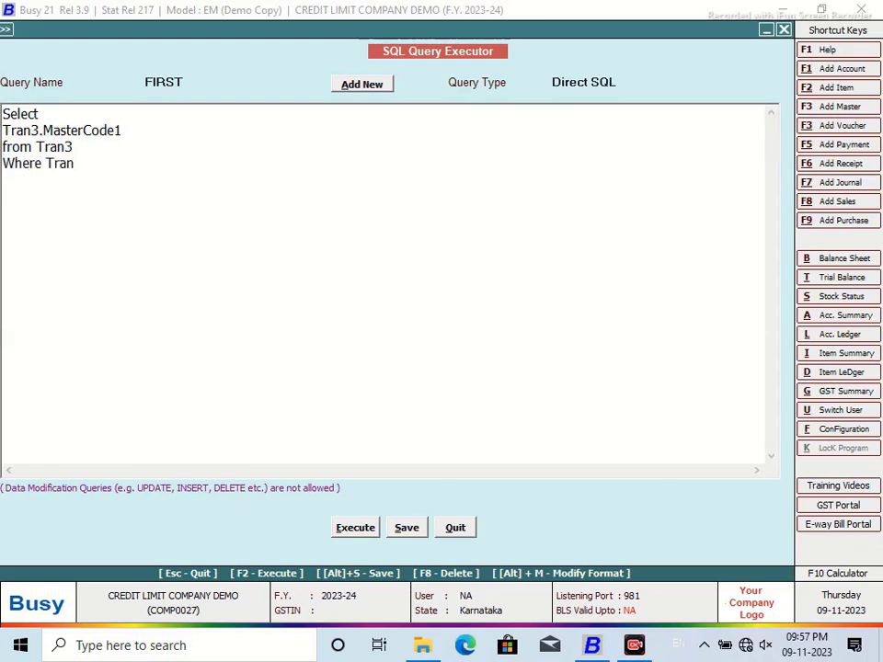
{"action": "type", "text": "3.vCHcO"}
{"action": "key", "text": "BackSpace"}
{"action": "key", "text": "BackSpace"}
{"action": "key", "text": "BackSpace"}
{"action": "type", "text": "VchCod"}
{"action": "key", "text": "BackSpace"}
{"action": "key", "text": "BackSpace"}
{"action": "key", "text": "BackSpace"}
{"action": "key", "text": "BackSpace"}
{"action": "key", "text": "BackSpace"}
{"action": "key", "text": "BackSpace"}
{"action": "key", "text": "BackSpace"}
{"action": "type", "text": "MasterCode1=(Select Tran1"}
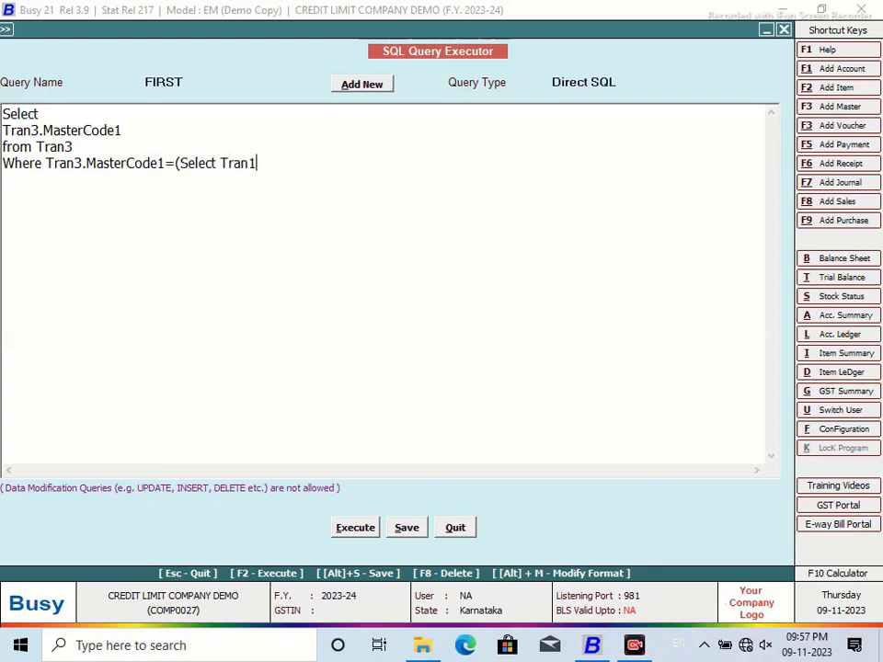
{"action": "type", "text": ".Master"}
{"action": "type", "text": "Code"}
{"action": "type", "text": "1 fd"}
{"action": "key", "text": "BackSpace"}
{"action": "key", "text": "BackSpace"}
{"action": "type", "text": "rom Tran1 Where Tran1."}
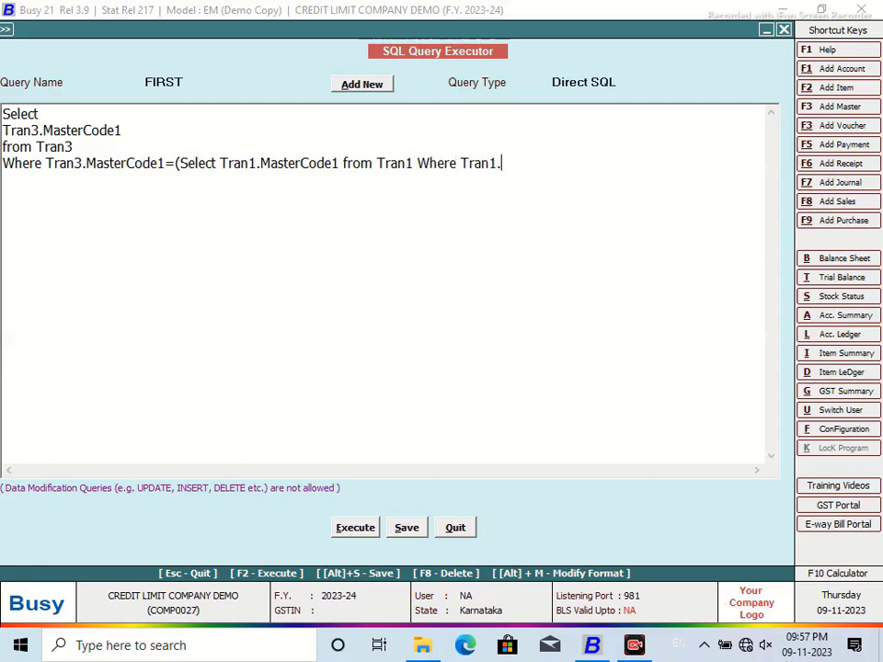
{"action": "type", "text": "VchCode=@VchCode@ and Tran1.V"}
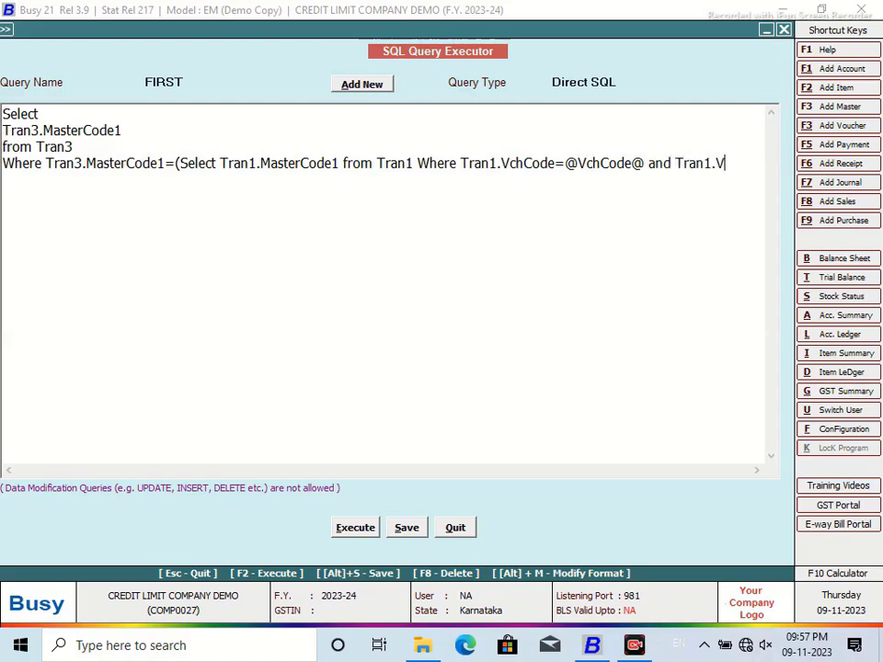
{"action": "type", "text": "chType="}
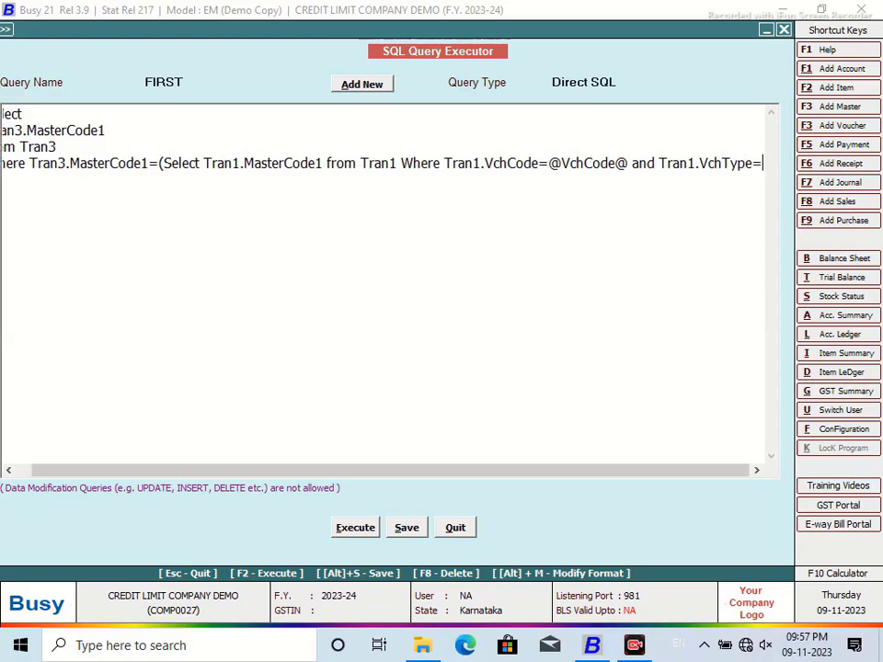
{"action": "type", "text": "9)"}
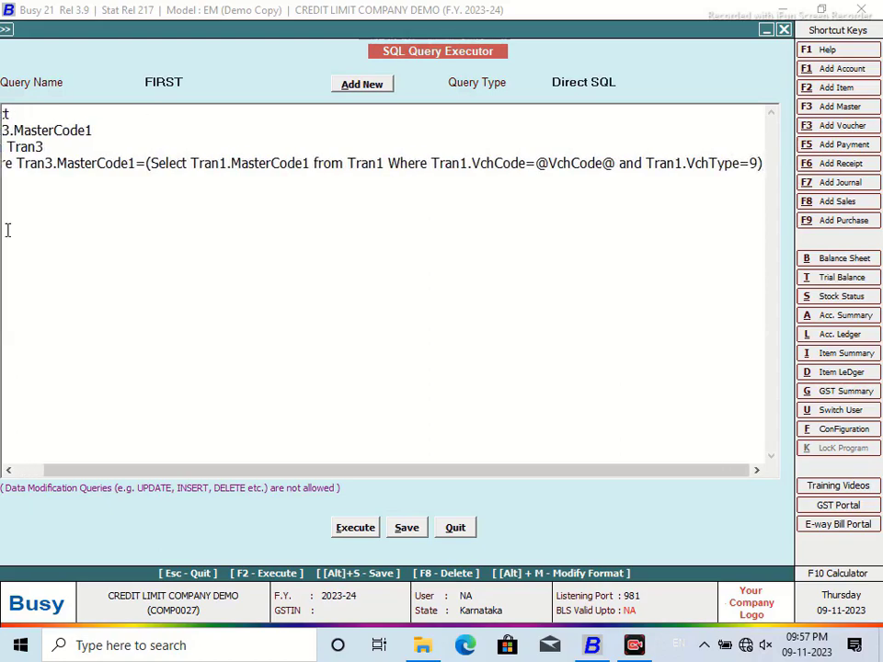
Step: Set query FIRST's type to Vch. Header(Inventory)
{"action": "left_click_drag", "start_coordinate": [214, 471], "coordinate": [184, 470]}
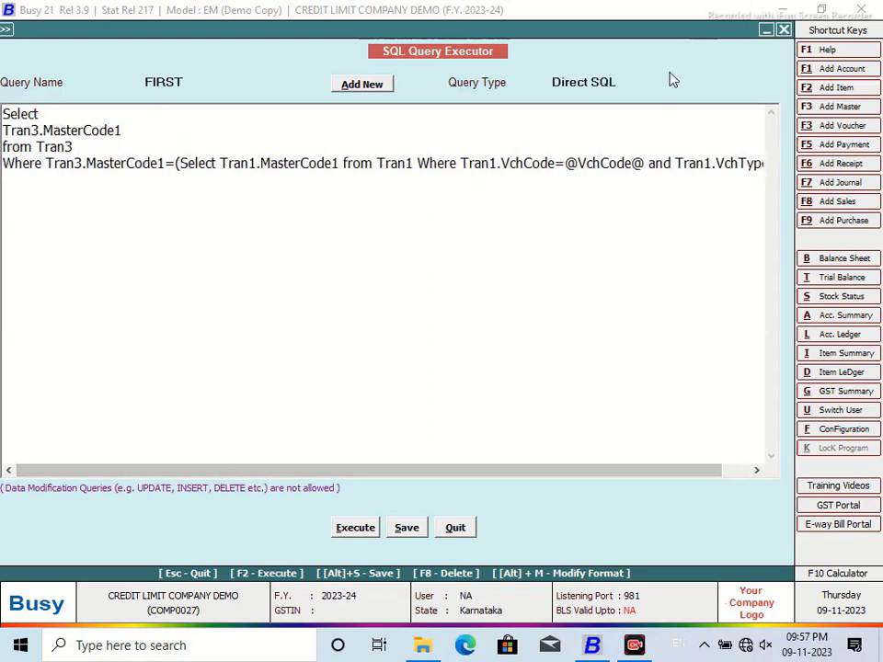
{"action": "left_click", "coordinate": [617, 81]}
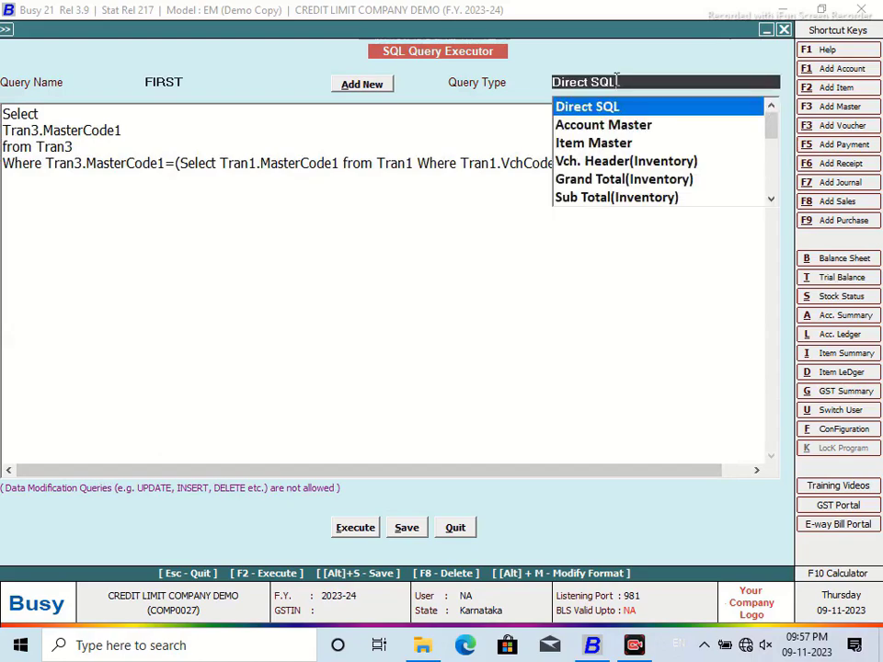
{"action": "left_click", "coordinate": [613, 162]}
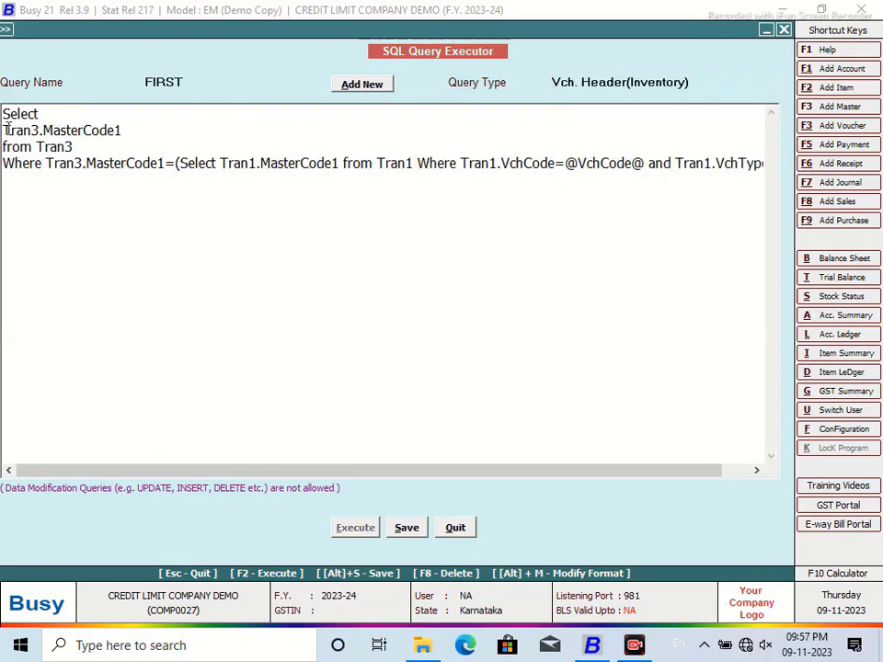
Step: Wrap Tran3.MasterCode1 in a Master1.D1 sub-select on Master1.Code and save the query
{"action": "left_click_drag", "start_coordinate": [8, 130], "coordinate": [4, 130]}
{"action": "left_click", "coordinate": [5, 129]}
{"action": "type", "text": "(Select Master"}
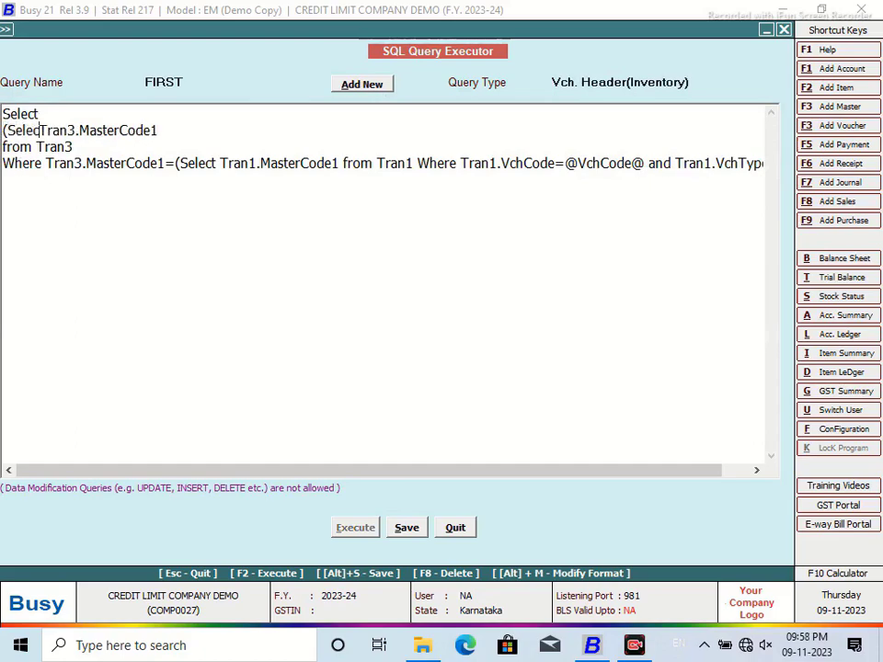
{"action": "type", "text": "1.D1 from Master1 Where Master1.Code"}
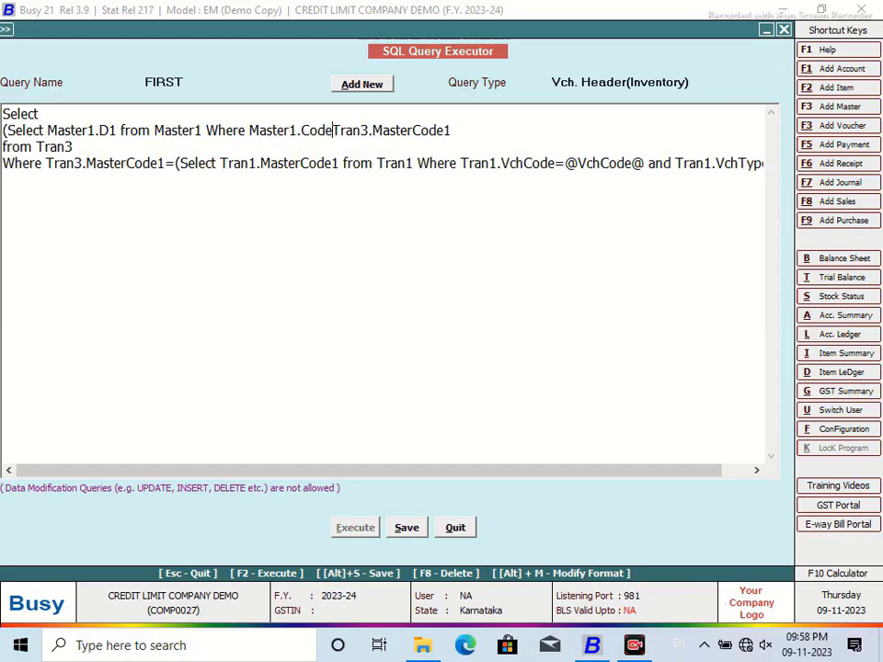
{"action": "type", "text": "="}
{"action": "left_click", "coordinate": [486, 134]}
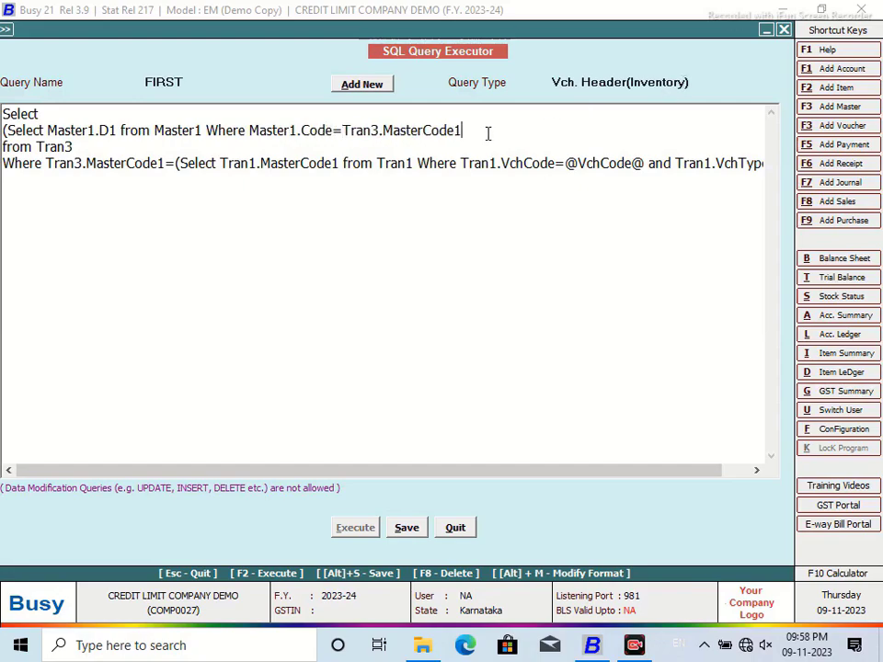
{"action": "type", "text": ")"}
{"action": "left_click", "coordinate": [408, 528]}
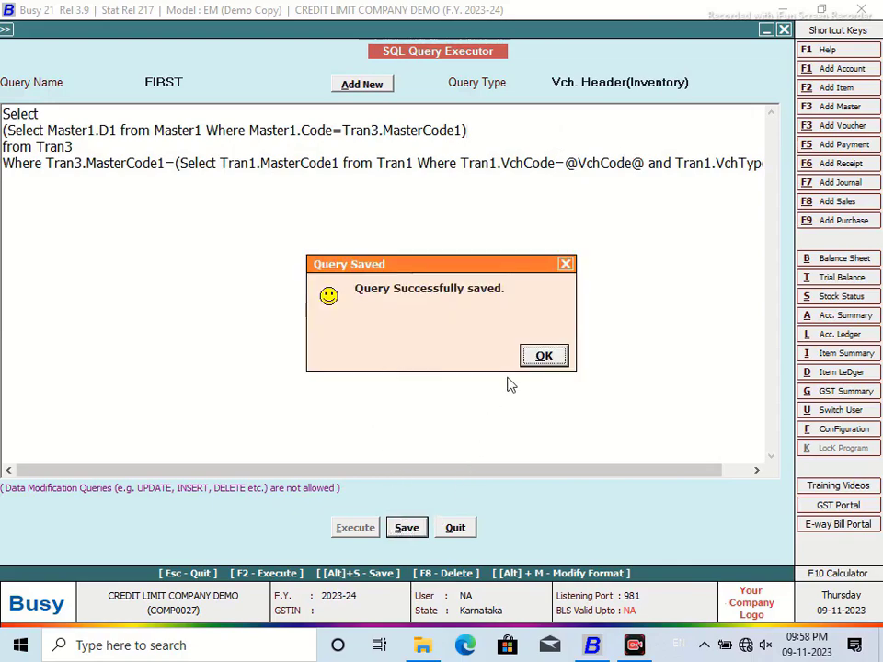
{"action": "left_click", "coordinate": [544, 357]}
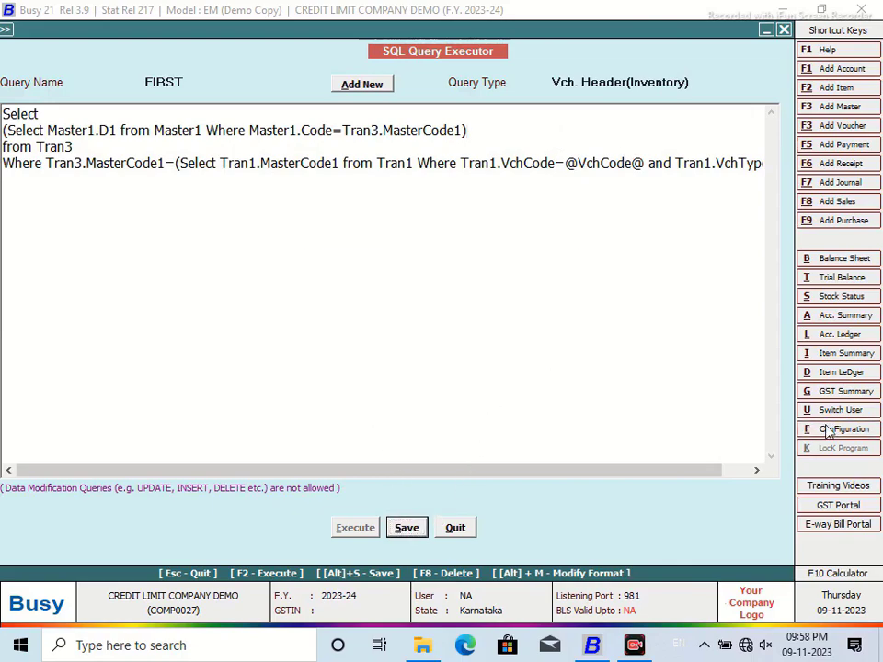
{"action": "left_click", "coordinate": [830, 429]}
Step: Open the header of the CREDIT LIMIT sales invoice format for editing
{"action": "left_click", "coordinate": [198, 197]}
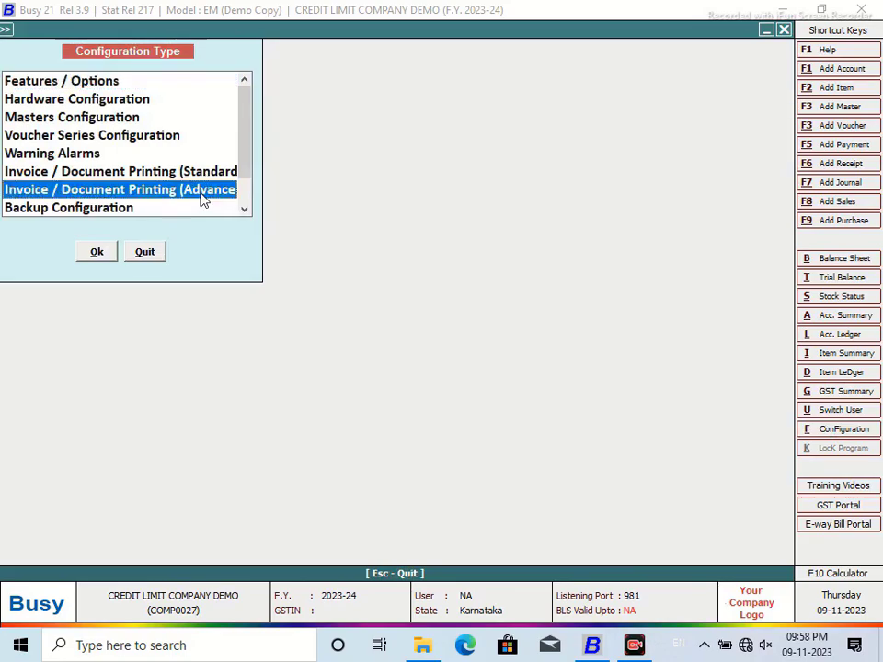
{"action": "left_click", "coordinate": [98, 253]}
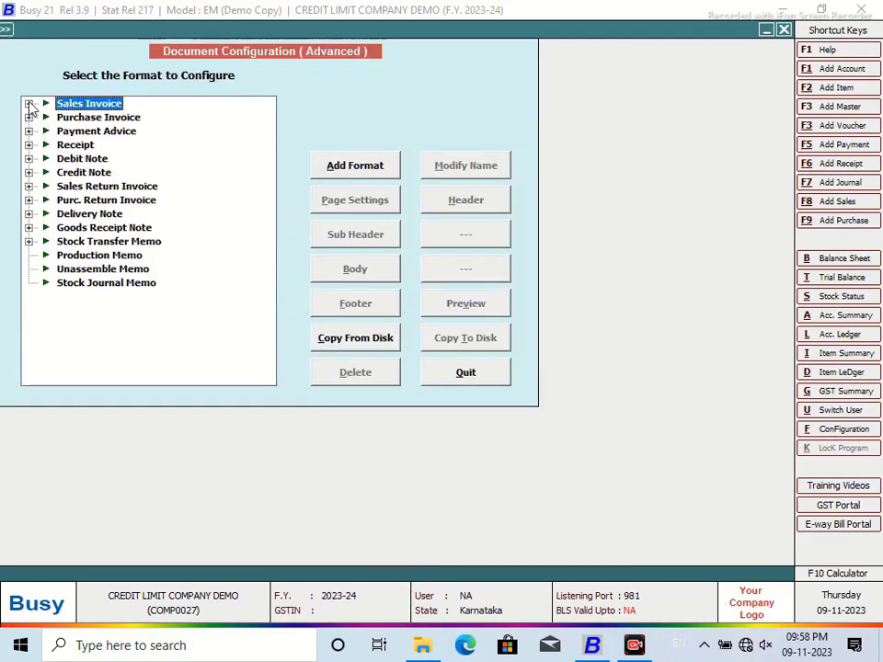
{"action": "left_click", "coordinate": [29, 103]}
{"action": "left_click", "coordinate": [103, 117]}
{"action": "left_click", "coordinate": [477, 199]}
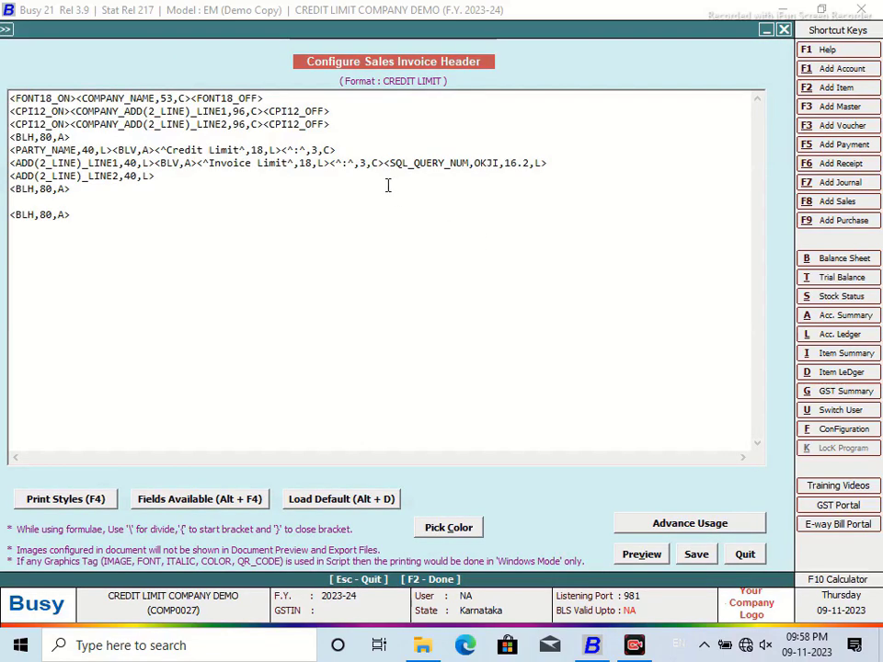
Step: Copy the SQL_QUERY_NUM tag to the Credit Limit line, rename OKJI to FIRST, and save
{"action": "left_click_drag", "start_coordinate": [546, 163], "coordinate": [383, 163]}
{"action": "right_click", "coordinate": [419, 164]}
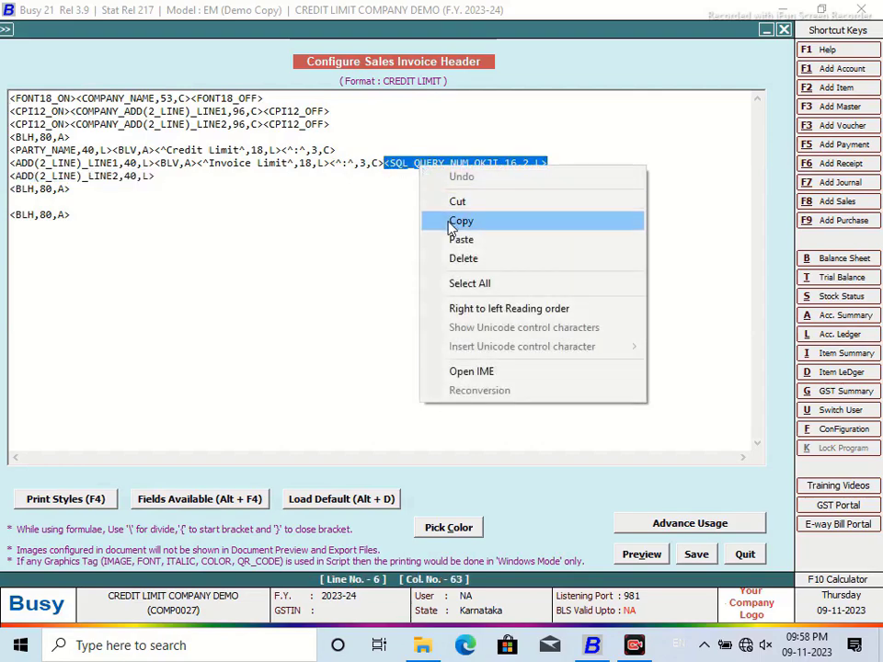
{"action": "left_click", "coordinate": [462, 226]}
{"action": "left_click", "coordinate": [346, 149]}
{"action": "right_click", "coordinate": [347, 150]}
{"action": "left_click", "coordinate": [393, 220]}
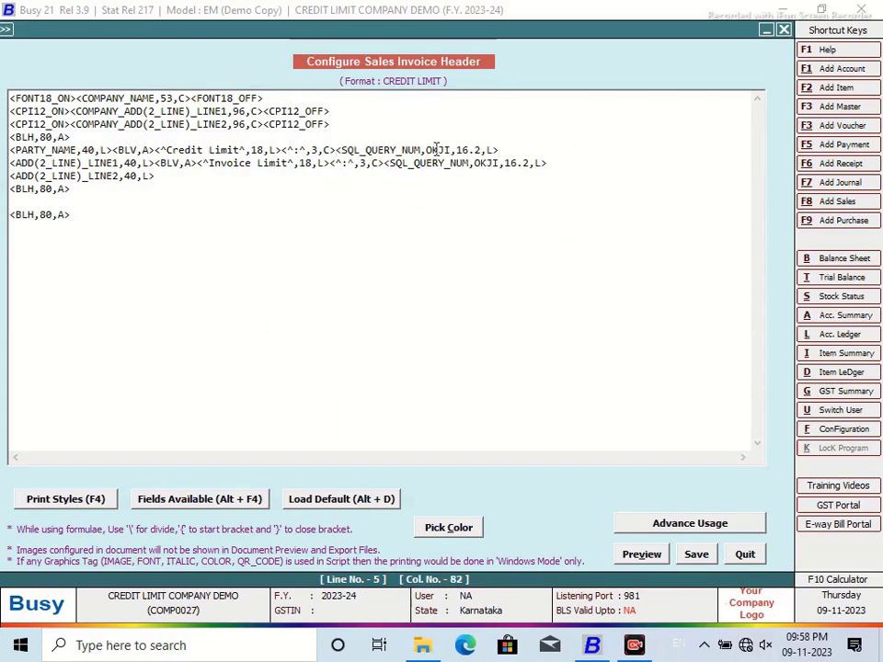
{"action": "left_click", "coordinate": [450, 150]}
{"action": "key", "text": "BackSpace"}
{"action": "key", "text": "BackSpace"}
{"action": "key", "text": "BackSpace"}
{"action": "key", "text": "BackSpace"}
{"action": "type", "text": "FIRST"}
{"action": "left_click", "coordinate": [696, 556]}
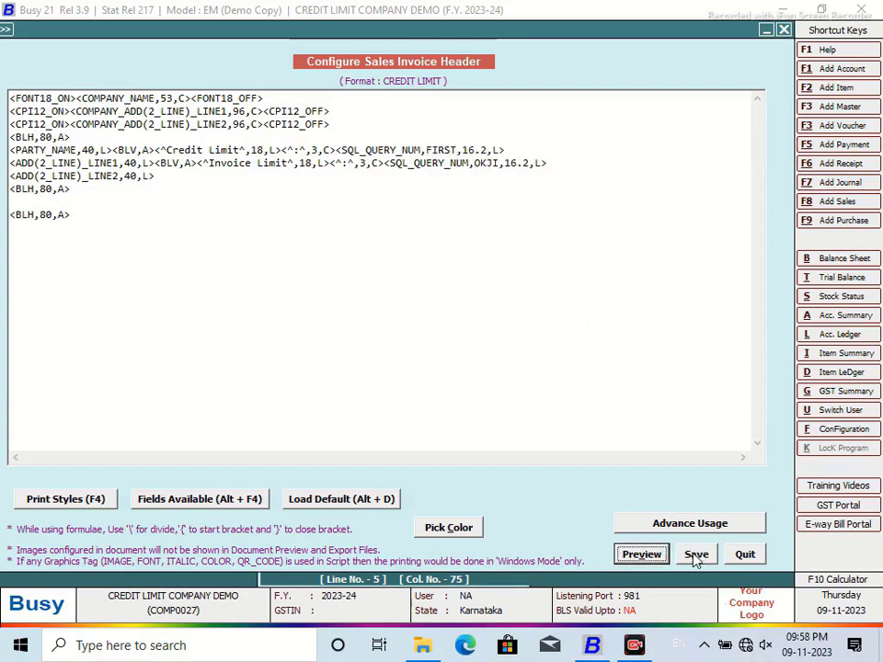
{"action": "left_click", "coordinate": [497, 374]}
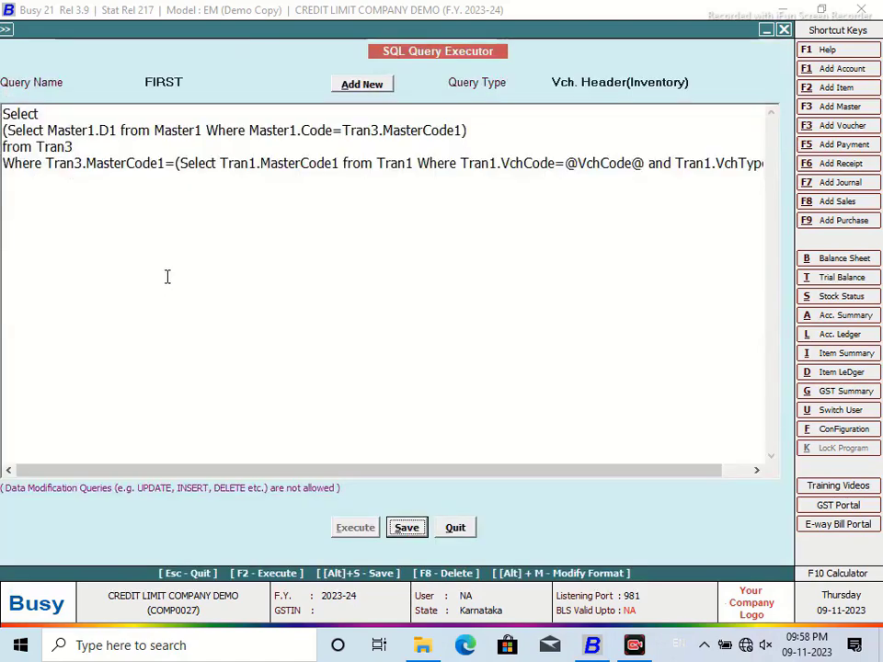
{"action": "left_click", "coordinate": [455, 526]}
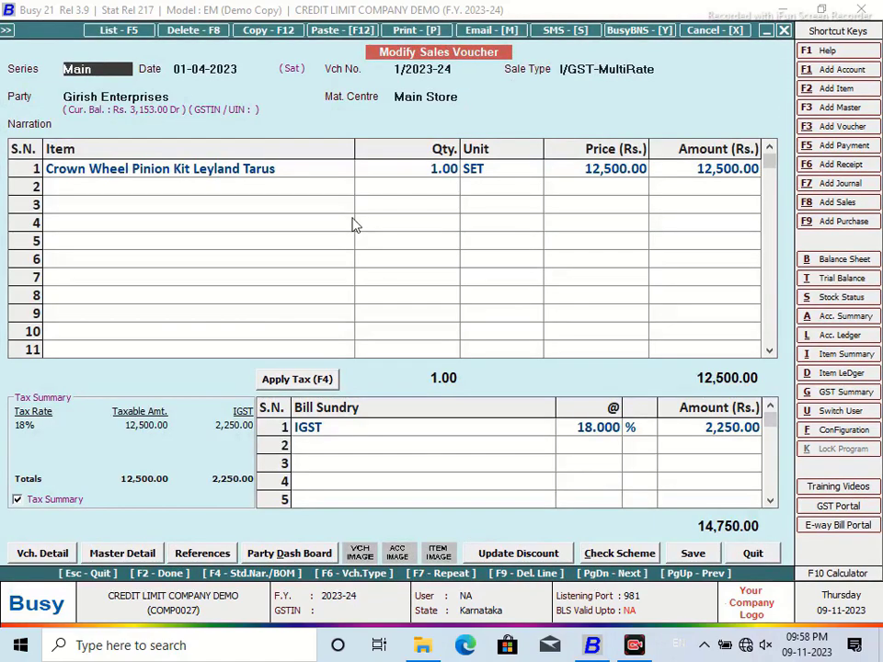
{"action": "left_click", "coordinate": [417, 30]}
{"action": "left_click", "coordinate": [404, 333]}
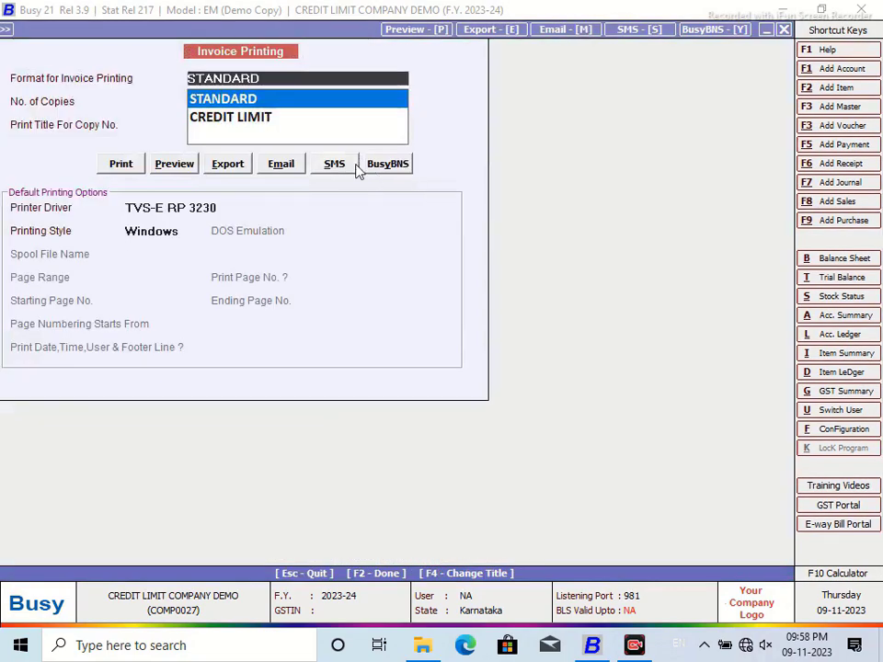
{"action": "left_click", "coordinate": [240, 118]}
{"action": "left_click", "coordinate": [174, 165]}
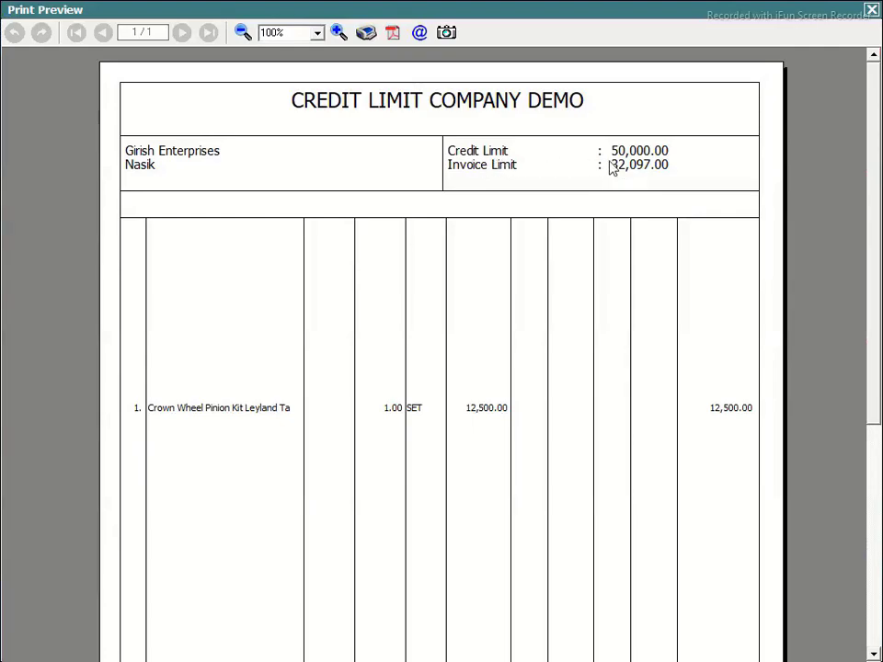
{"action": "left_click", "coordinate": [872, 11]}
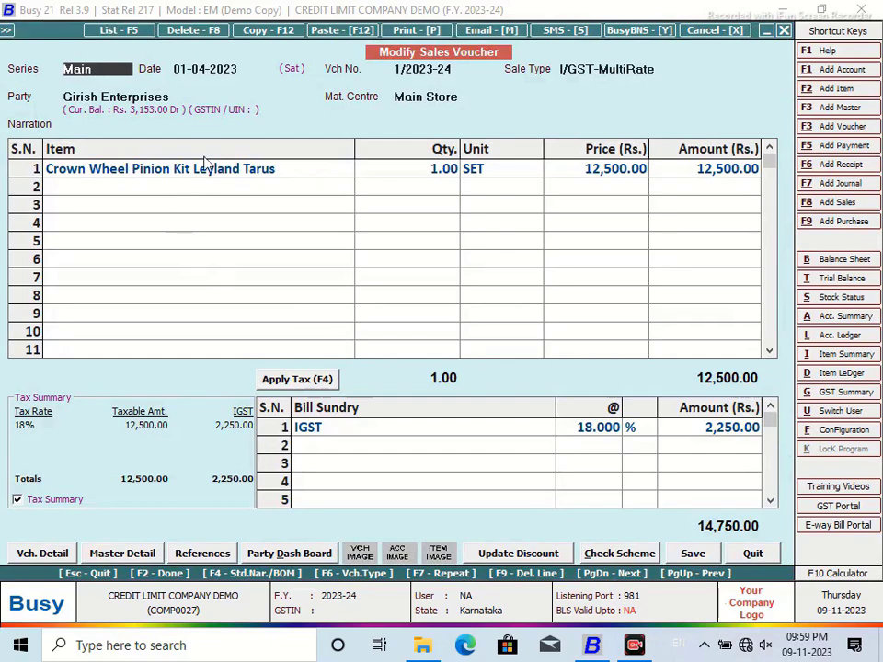
{"action": "left_click", "coordinate": [177, 96]}
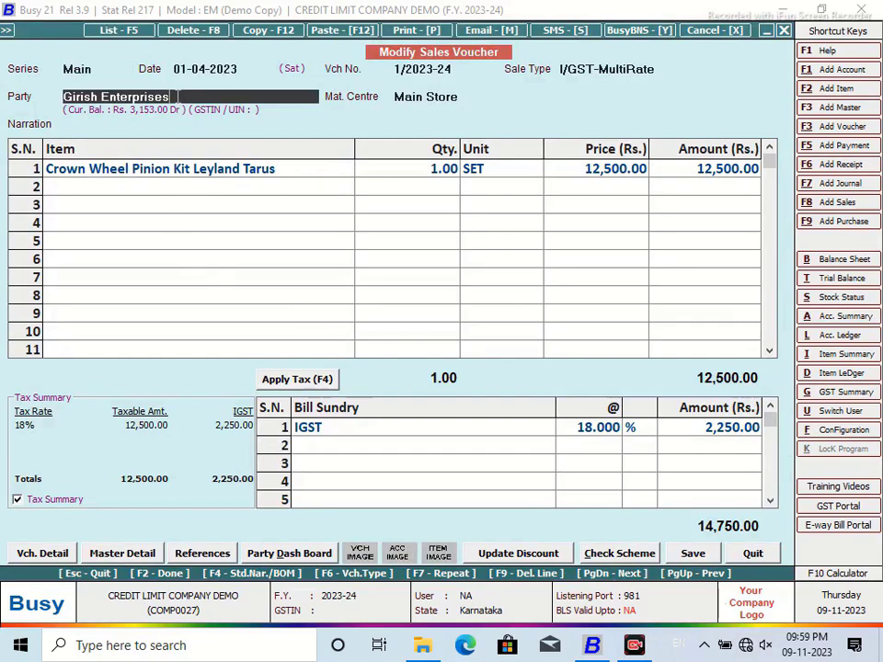
{"action": "key", "text": "alt+m"}
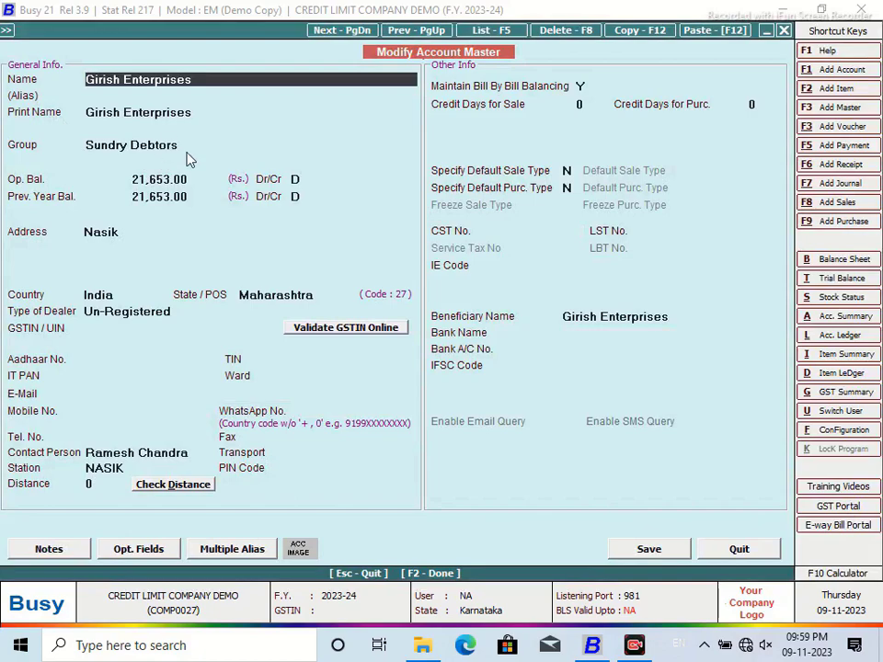
{"action": "key", "text": "Return"}
{"action": "key", "text": "Return"}
{"action": "key", "text": "Return"}
{"action": "key", "text": "Return"}
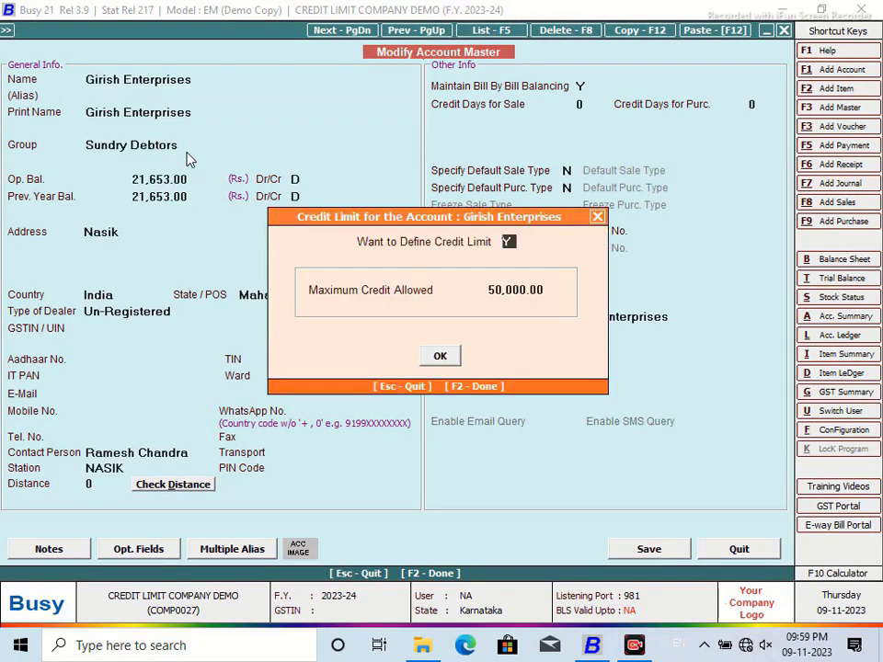
{"action": "left_click", "coordinate": [597, 218]}
{"action": "left_click", "coordinate": [741, 550]}
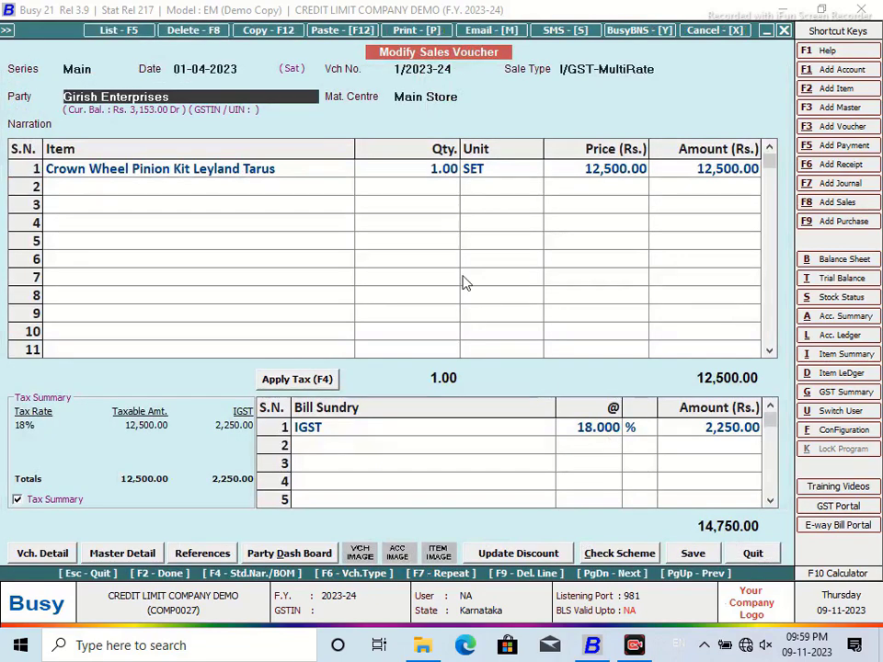
Step: Change the voucher's party to SHENOY DIESELS and save, accepting the warnings
{"action": "type", "text": "S"}
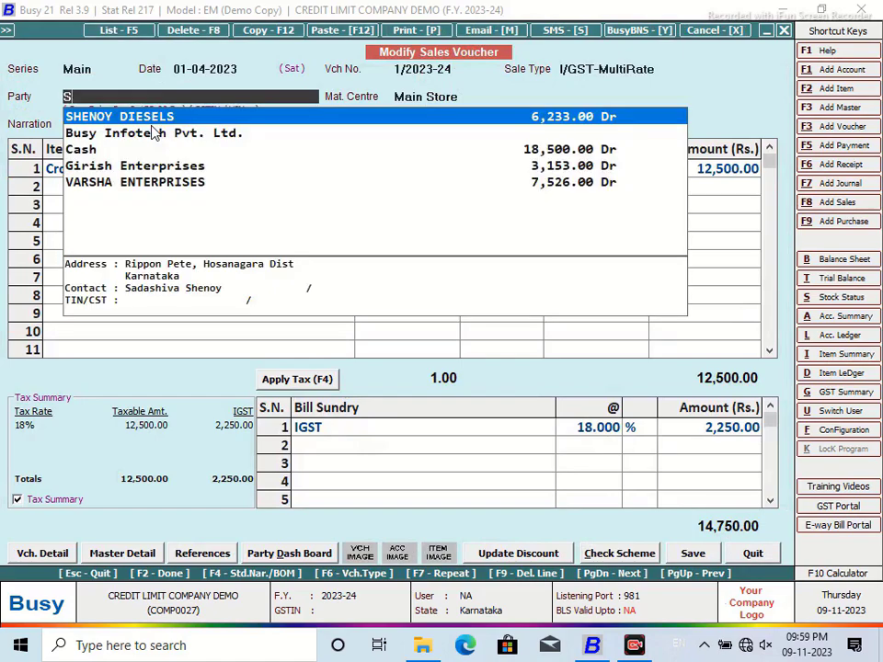
{"action": "key", "text": "Return"}
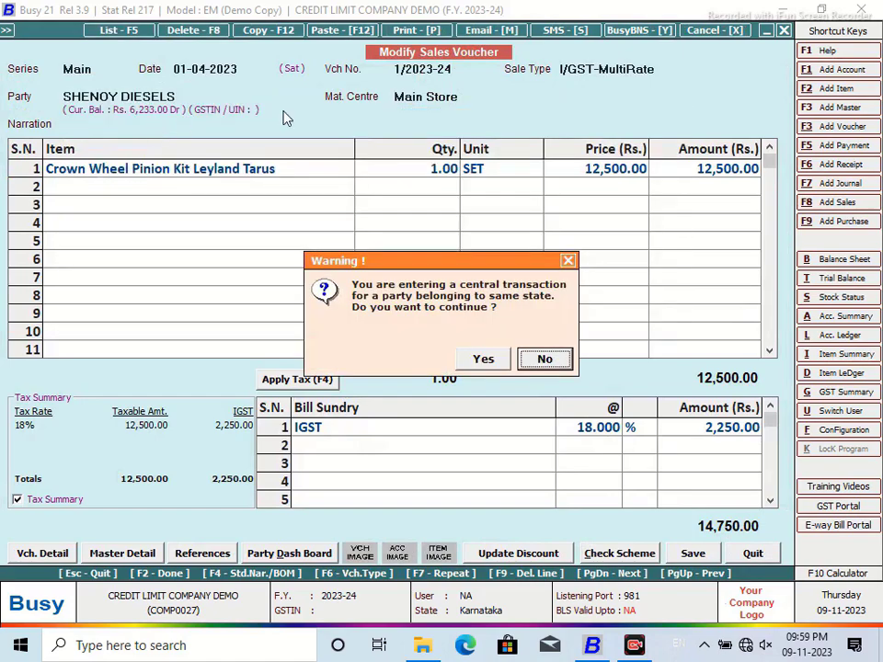
{"action": "left_click", "coordinate": [491, 360]}
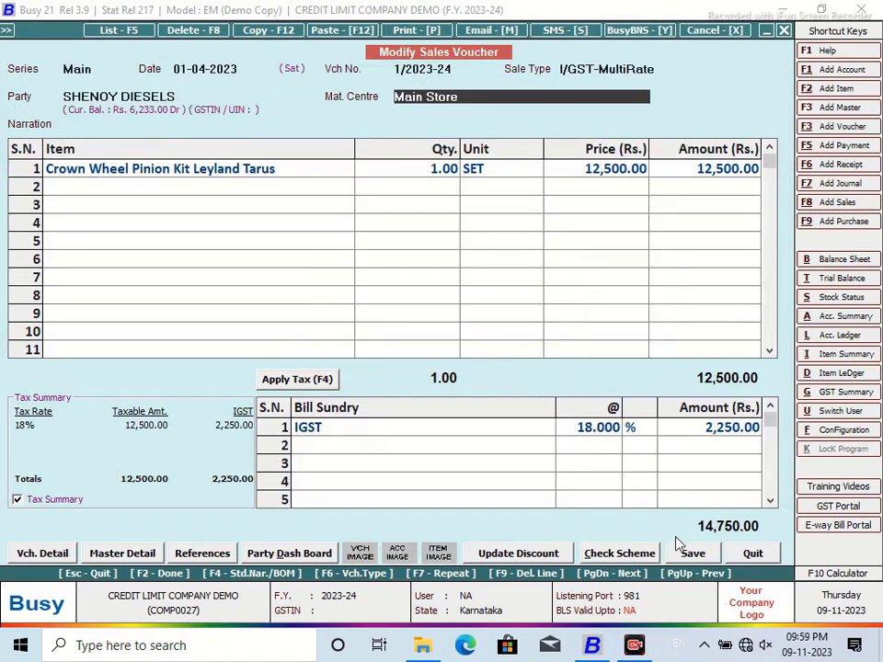
{"action": "left_click", "coordinate": [689, 554]}
{"action": "left_click", "coordinate": [484, 359]}
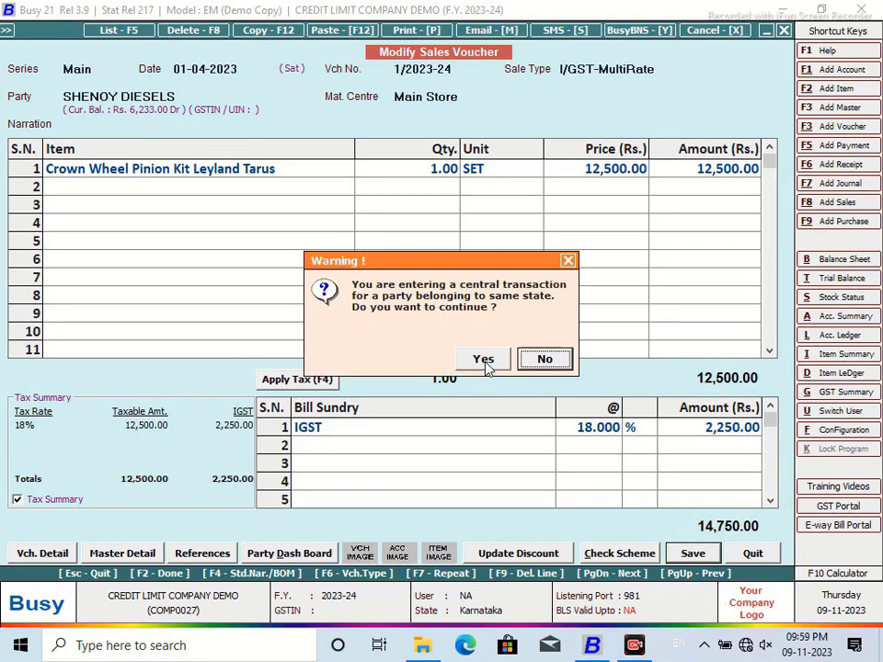
{"action": "left_click", "coordinate": [484, 359]}
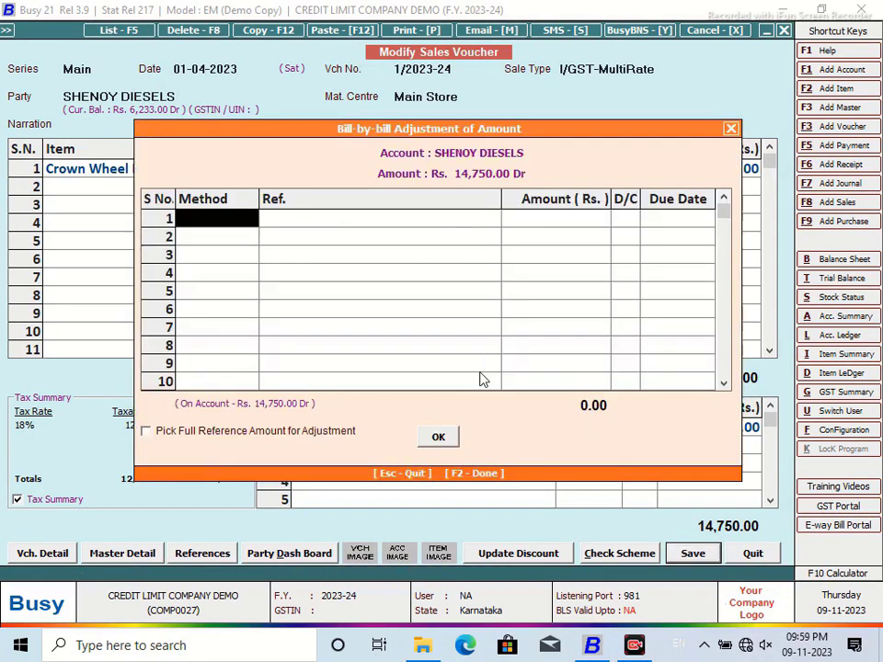
Step: Adjust the full amount as a New Ref. and preview the invoice in CREDIT LIMIT format
{"action": "type", "text": "n"}
{"action": "key", "text": "Return"}
{"action": "key", "text": "Return"}
{"action": "key", "text": "Return"}
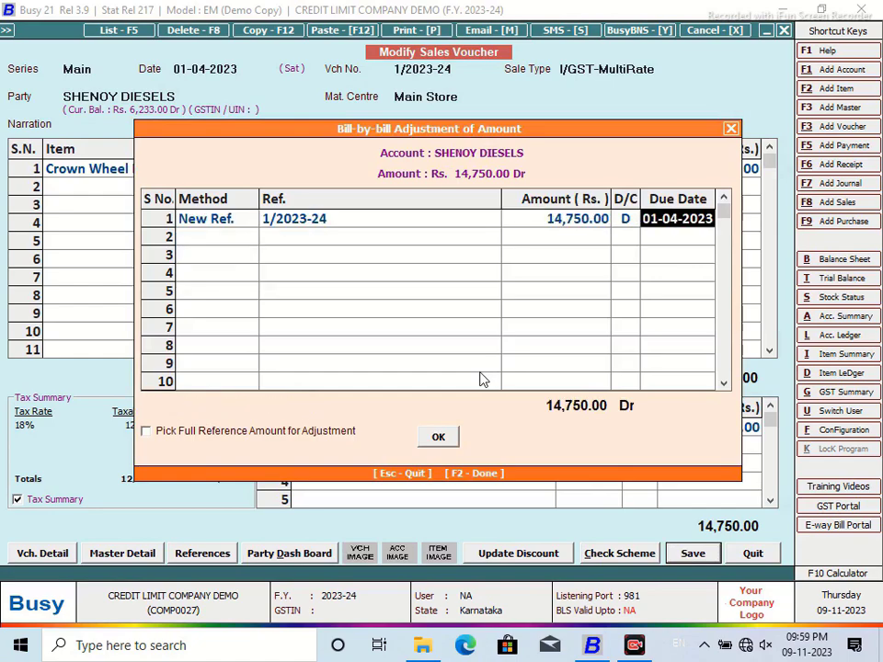
{"action": "key", "text": "F2"}
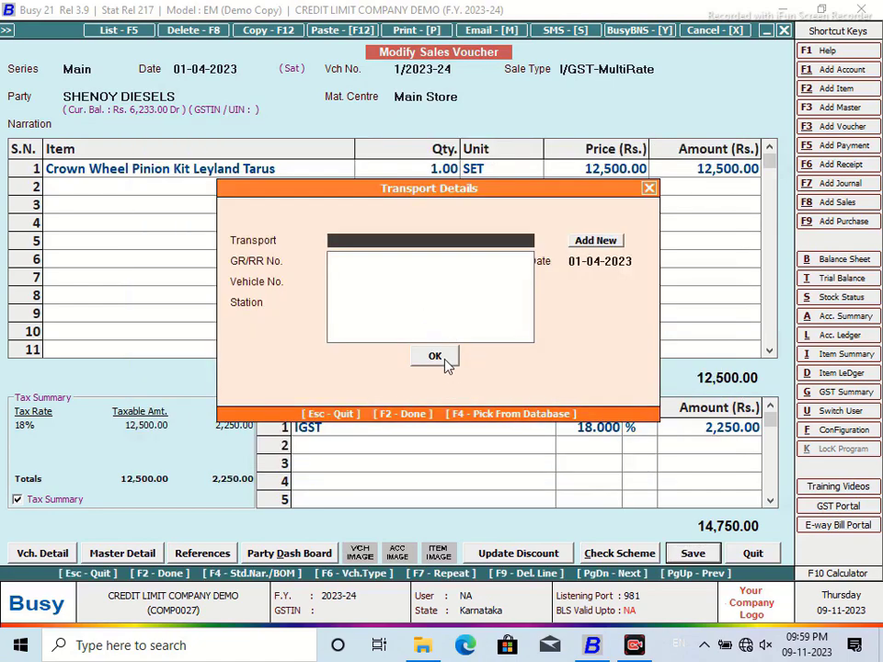
{"action": "left_click", "coordinate": [447, 361]}
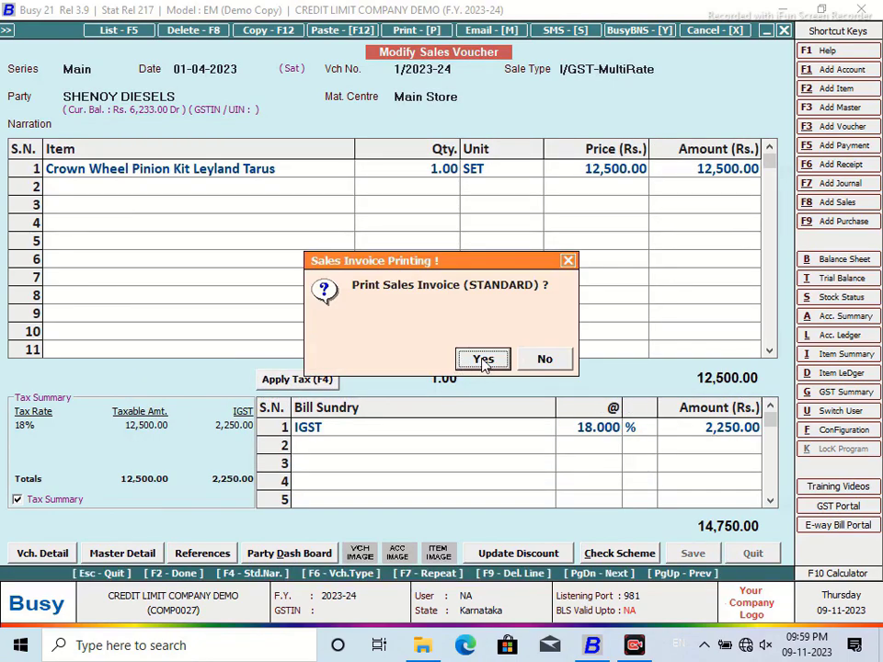
{"action": "left_click", "coordinate": [483, 359]}
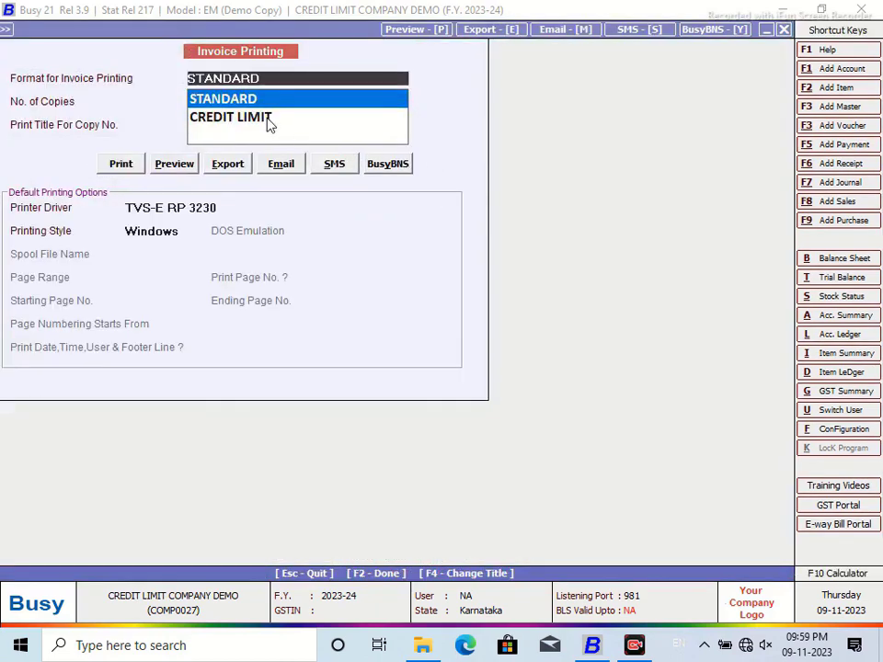
{"action": "left_click", "coordinate": [269, 124]}
{"action": "left_click", "coordinate": [175, 164]}
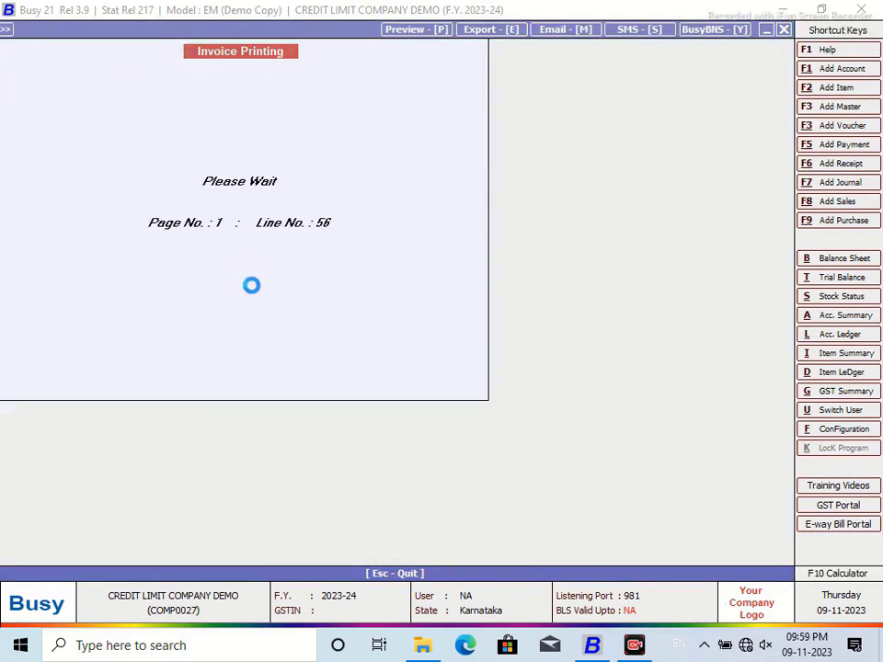
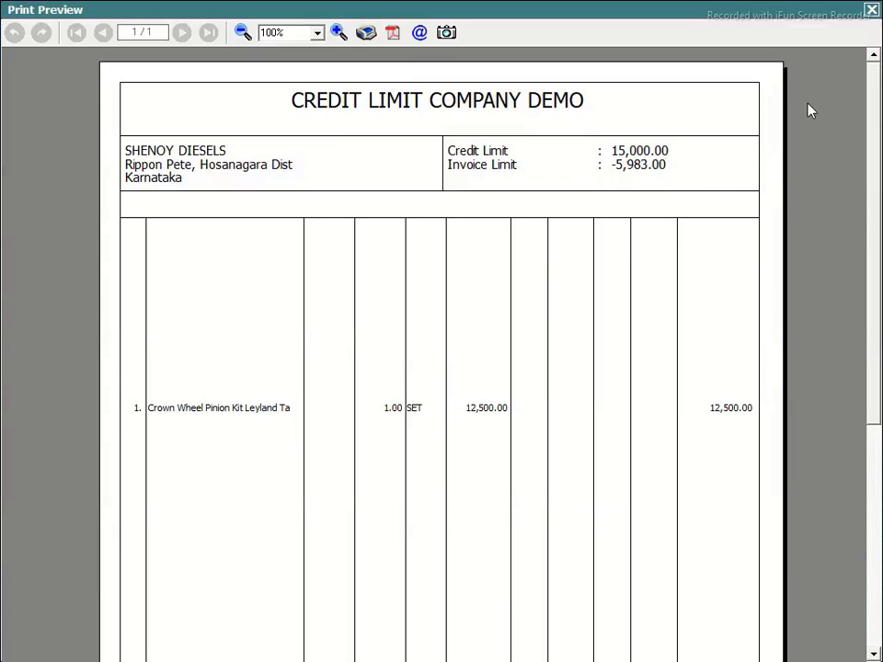
Step: Close the CREDIT LIMIT sales invoice print preview
{"action": "left_click", "coordinate": [871, 12]}
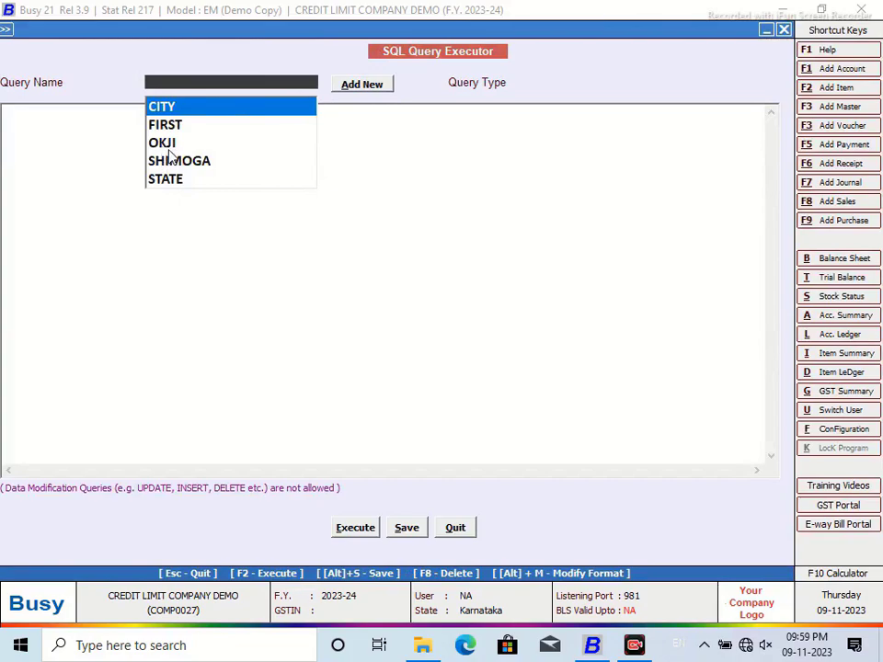
Step: In query OKJI, change '+Sum(Tran3.Value1)' on line 2 to '-ABS(Sum(Tran3.Value1))' and save
{"action": "left_click", "coordinate": [169, 148]}
{"action": "left_click", "coordinate": [220, 240]}
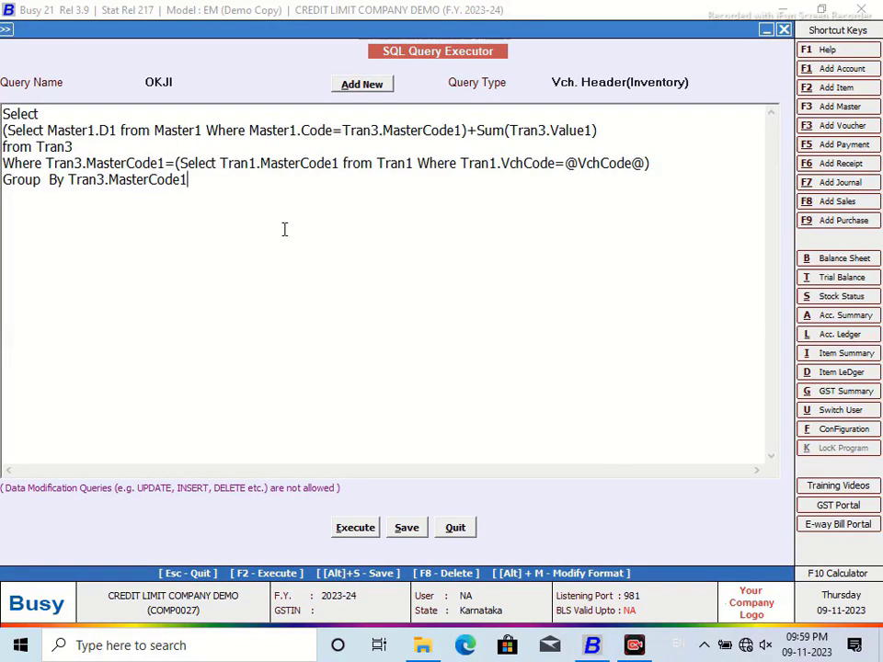
{"action": "left_click", "coordinate": [477, 129]}
{"action": "key", "text": "BackSpace"}
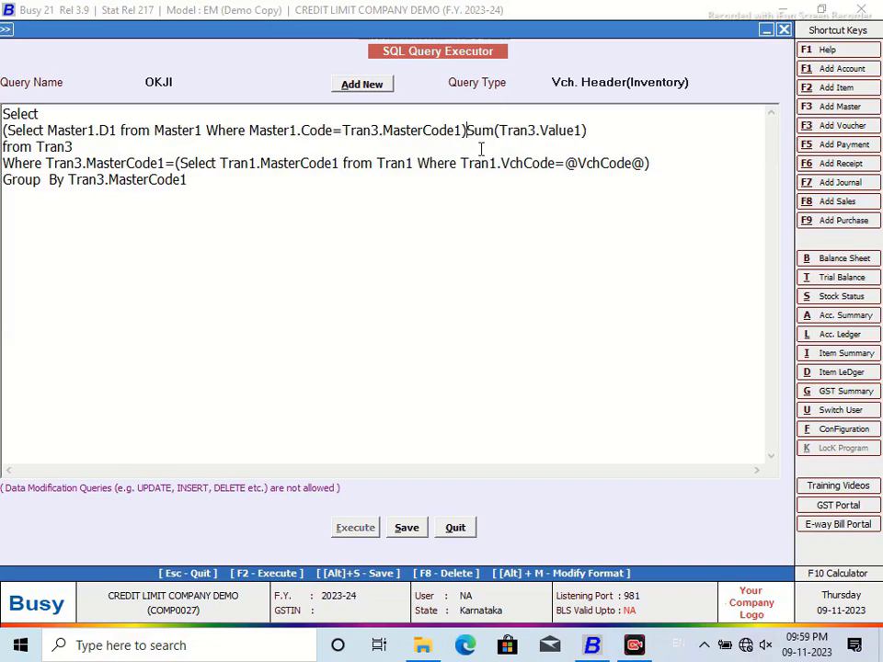
{"action": "type", "text": "-"}
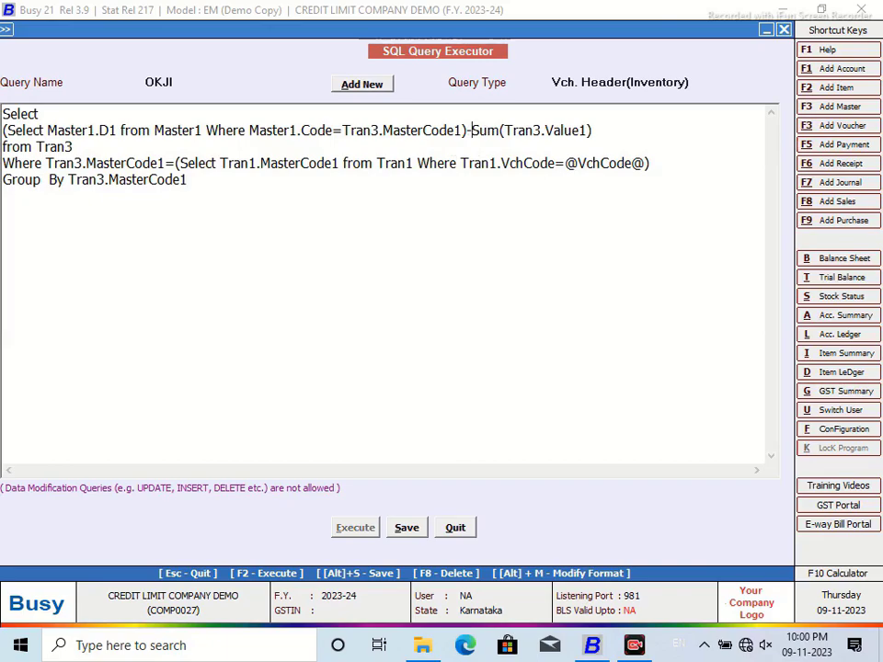
{"action": "type", "text": "ABS"}
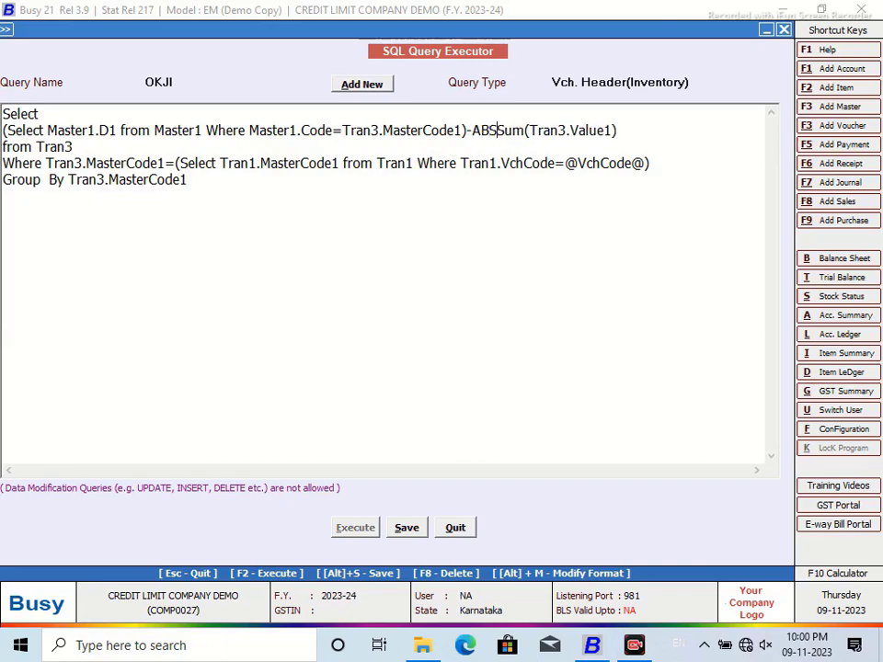
{"action": "type", "text": "("}
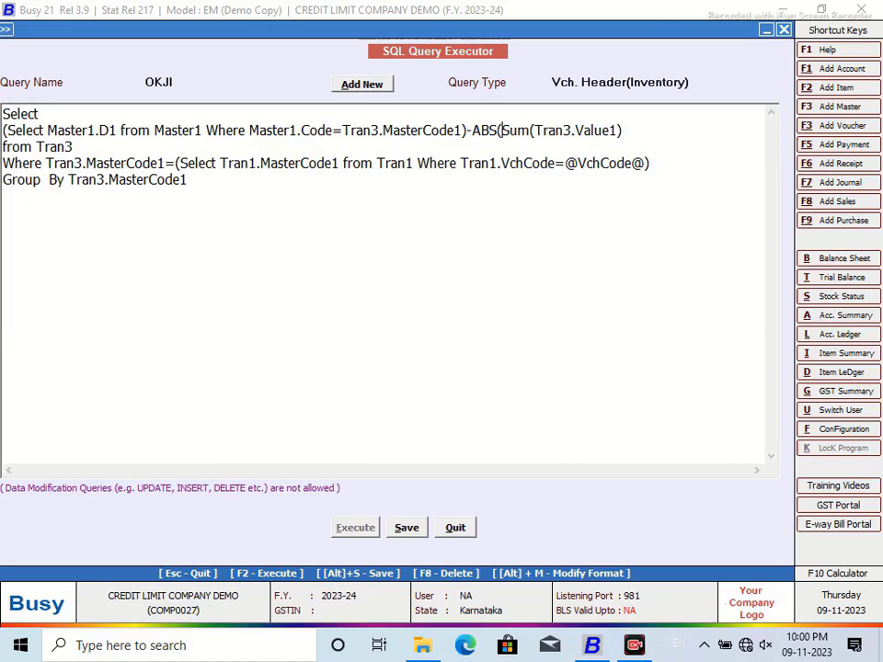
{"action": "left_click", "coordinate": [627, 129]}
{"action": "type", "text": ")"}
{"action": "left_click", "coordinate": [407, 528]}
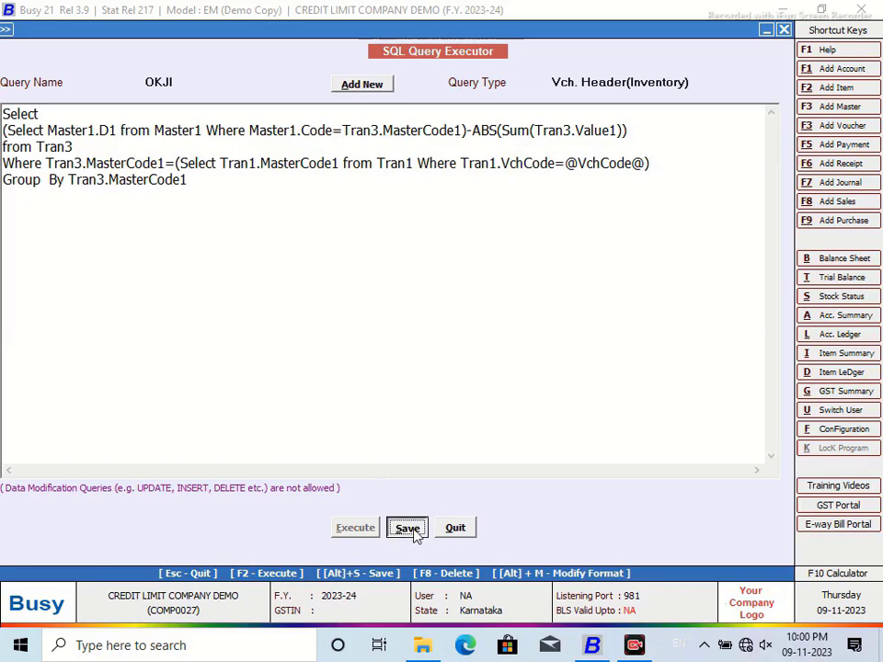
{"action": "left_click", "coordinate": [550, 359]}
Step: Reopen the sales voucher, preview it in CREDIT LIMIT format, then close the preview
{"action": "left_click", "coordinate": [455, 528]}
{"action": "left_click", "coordinate": [163, 183]}
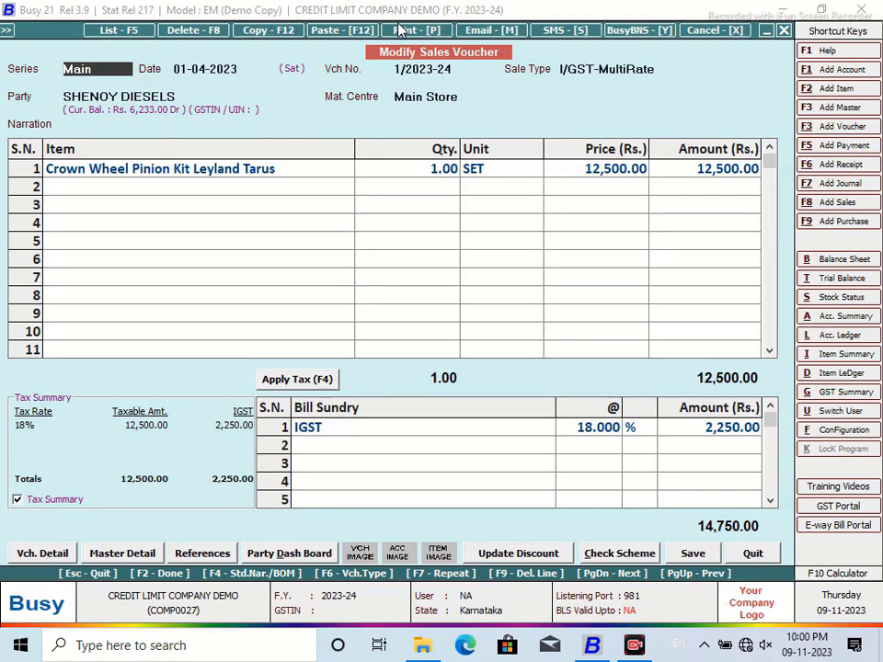
{"action": "left_click", "coordinate": [405, 30]}
{"action": "left_click", "coordinate": [397, 336]}
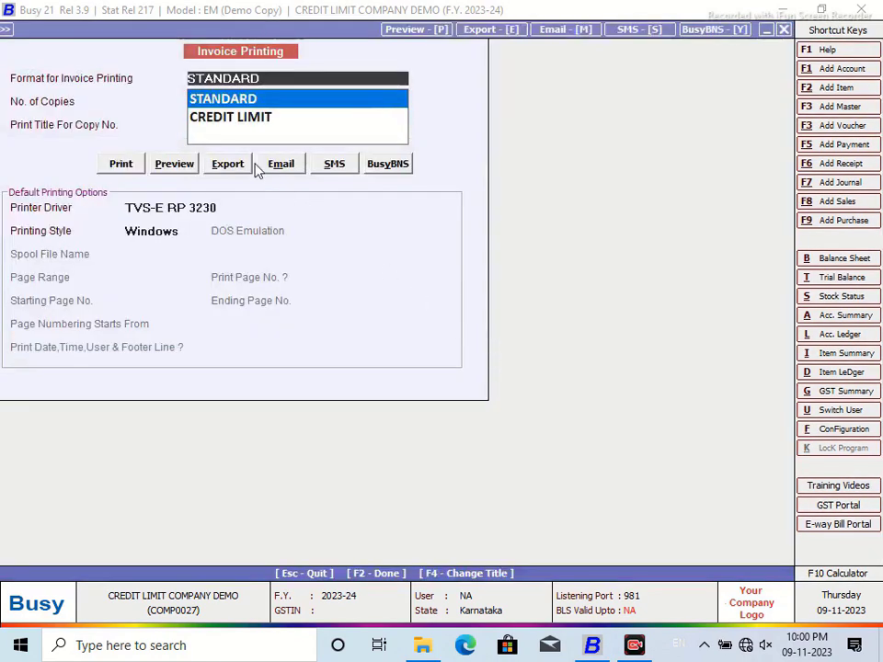
{"action": "left_click", "coordinate": [241, 120]}
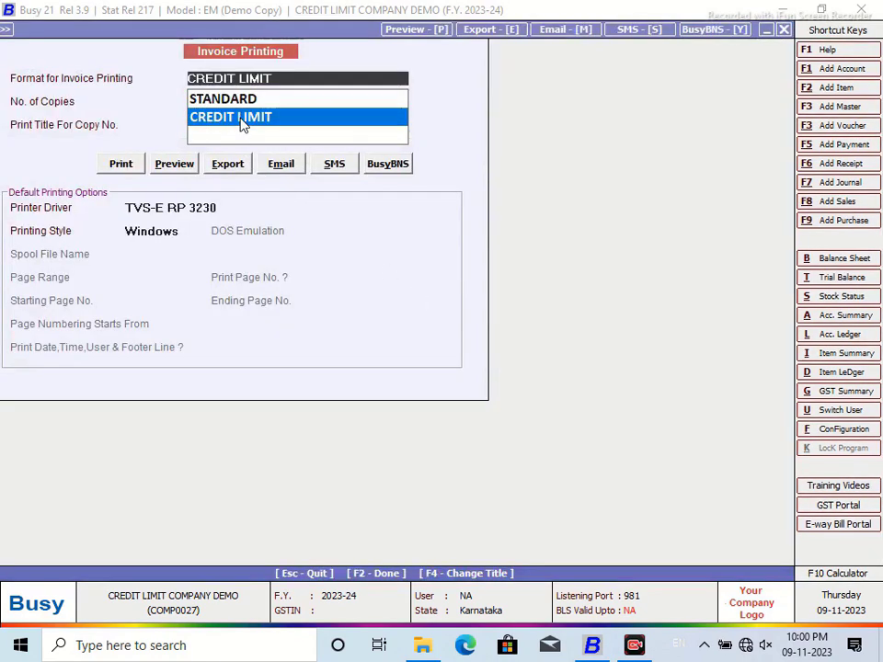
{"action": "left_click", "coordinate": [173, 164]}
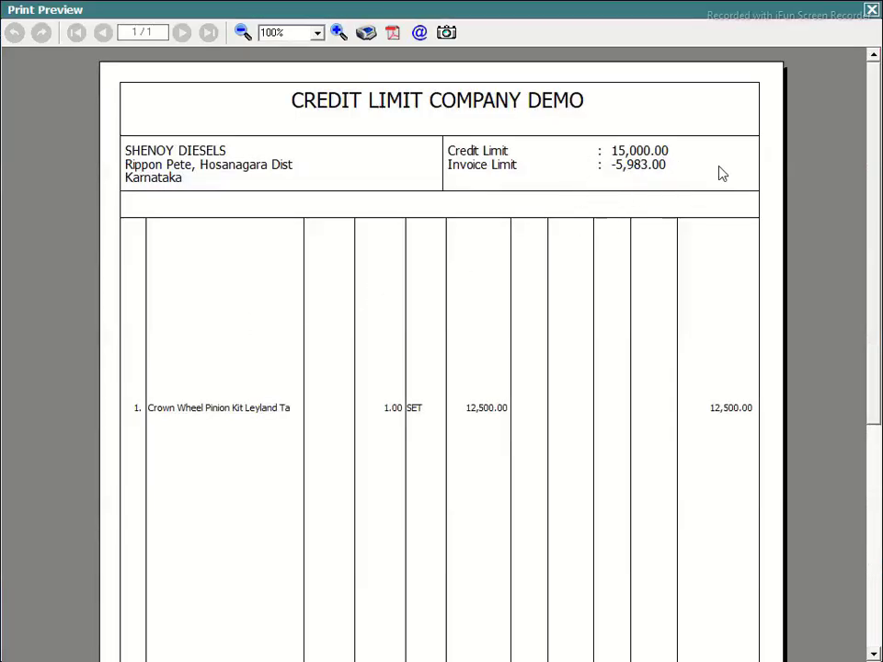
{"action": "left_click", "coordinate": [871, 12]}
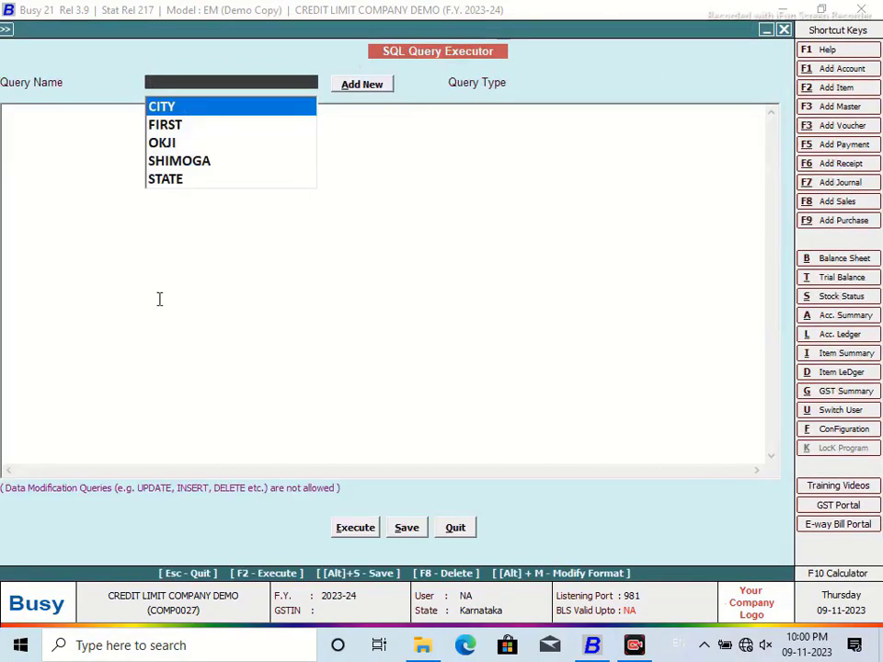
Step: Leave the query editor and close the sales voucher and voucher selection
{"action": "left_click", "coordinate": [455, 527]}
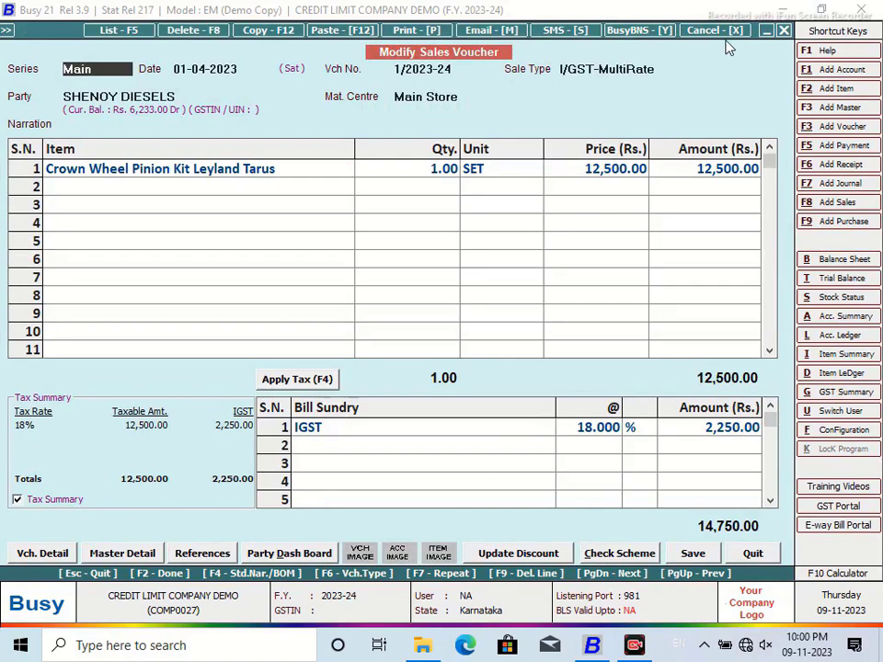
{"action": "left_click", "coordinate": [783, 31]}
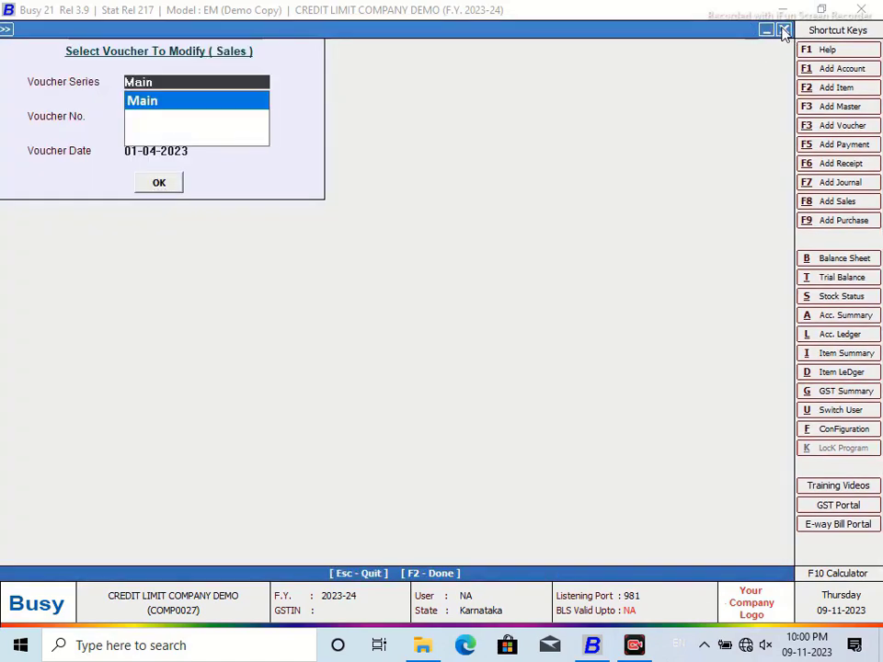
{"action": "left_click", "coordinate": [782, 28]}
Step: Show Amount Receivable for a group of accounts in NEW DESIGN format and open SHENOY DIESELS
{"action": "left_click", "coordinate": [269, 29]}
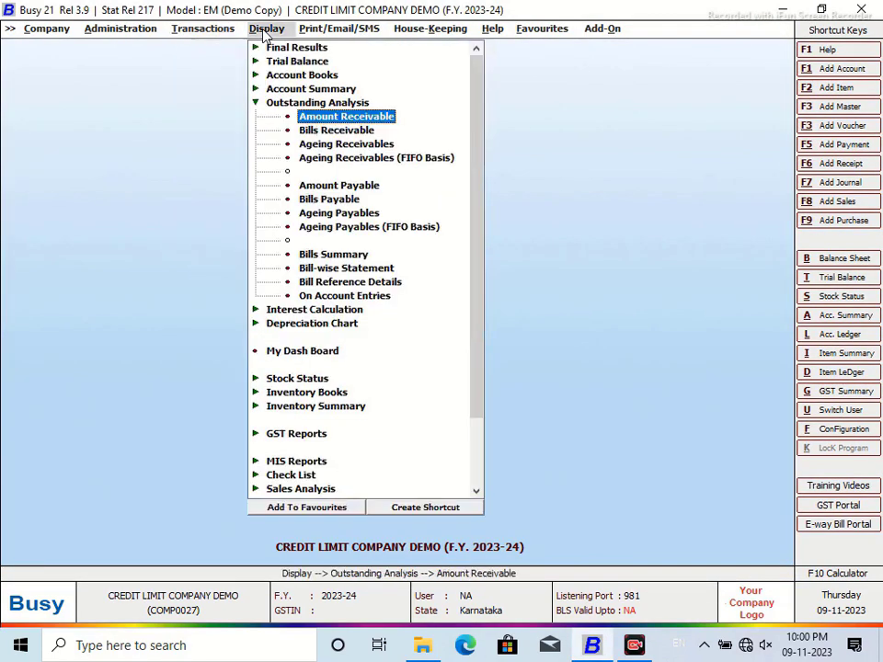
{"action": "left_click", "coordinate": [354, 121]}
{"action": "left_click", "coordinate": [432, 349]}
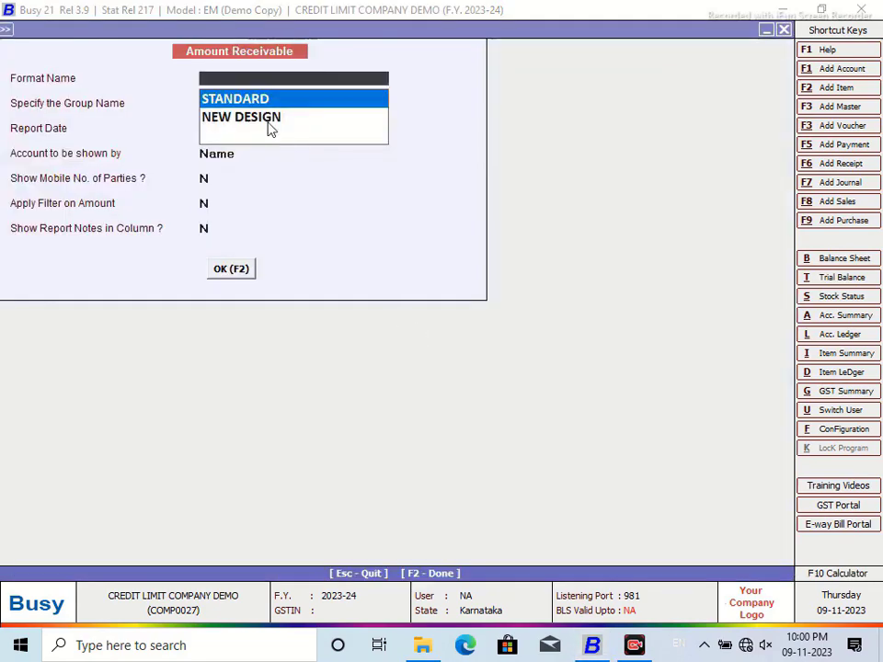
{"action": "left_click", "coordinate": [271, 129]}
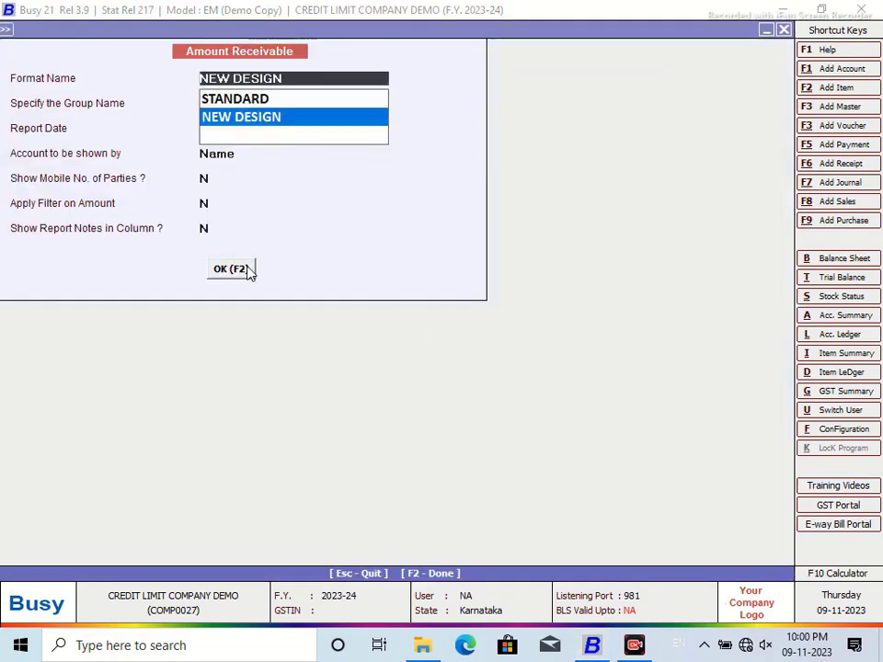
{"action": "left_click", "coordinate": [231, 268]}
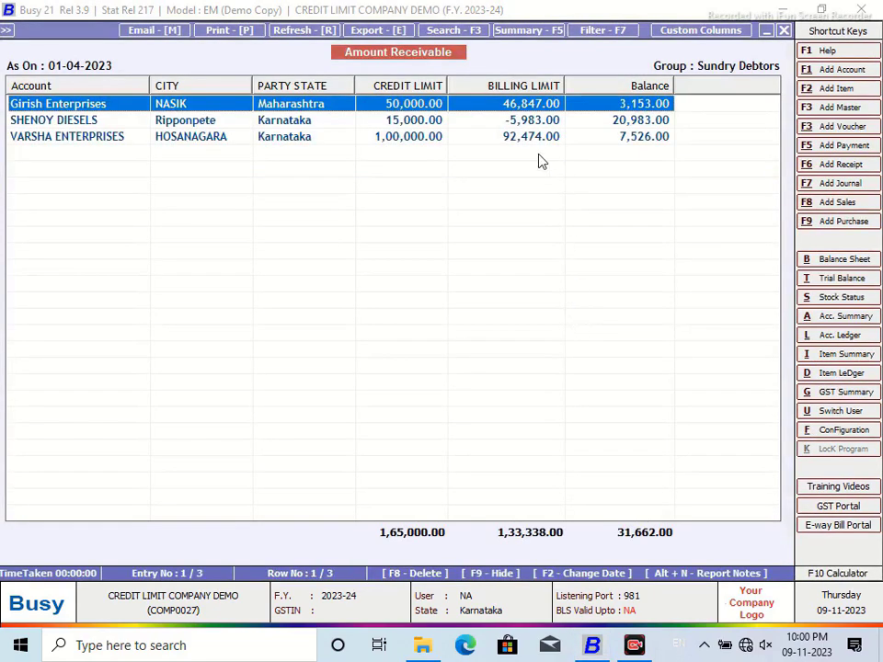
{"action": "left_click", "coordinate": [424, 126]}
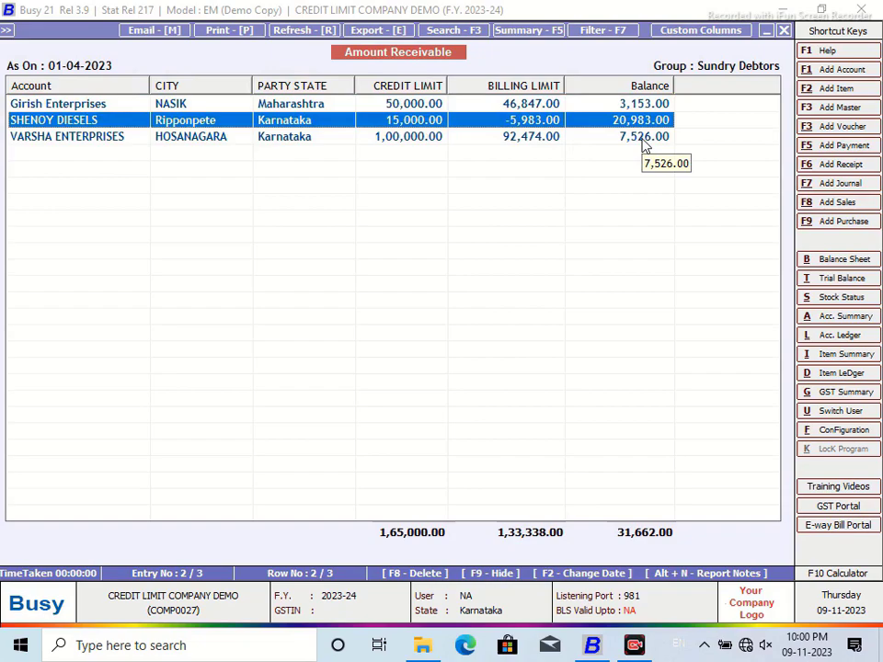
{"action": "key", "text": "Return"}
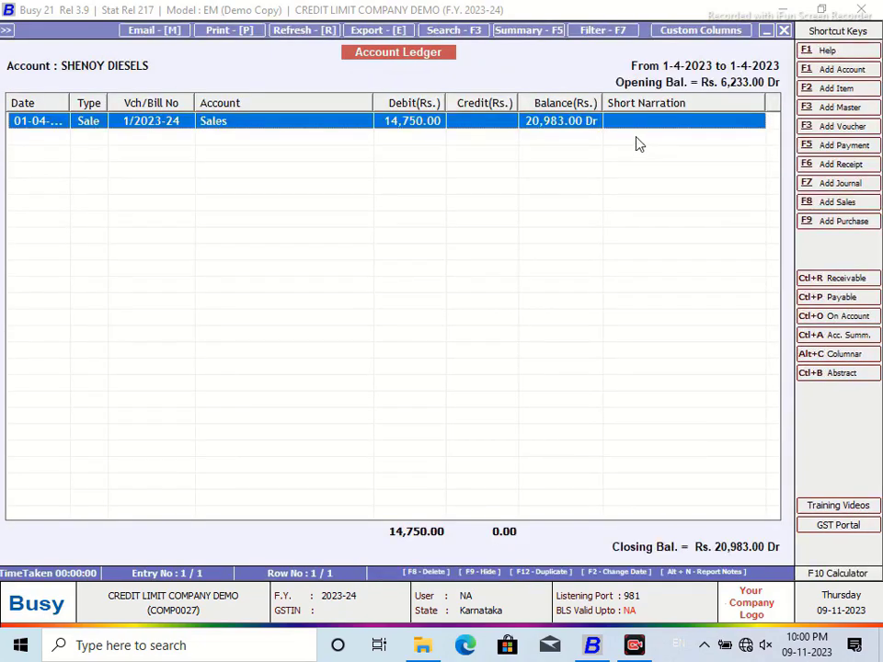
Step: Re-save the SHENOY DIESELS sale, accepting the Credit Limit warning and declining the central transaction one
{"action": "double_click", "coordinate": [600, 124]}
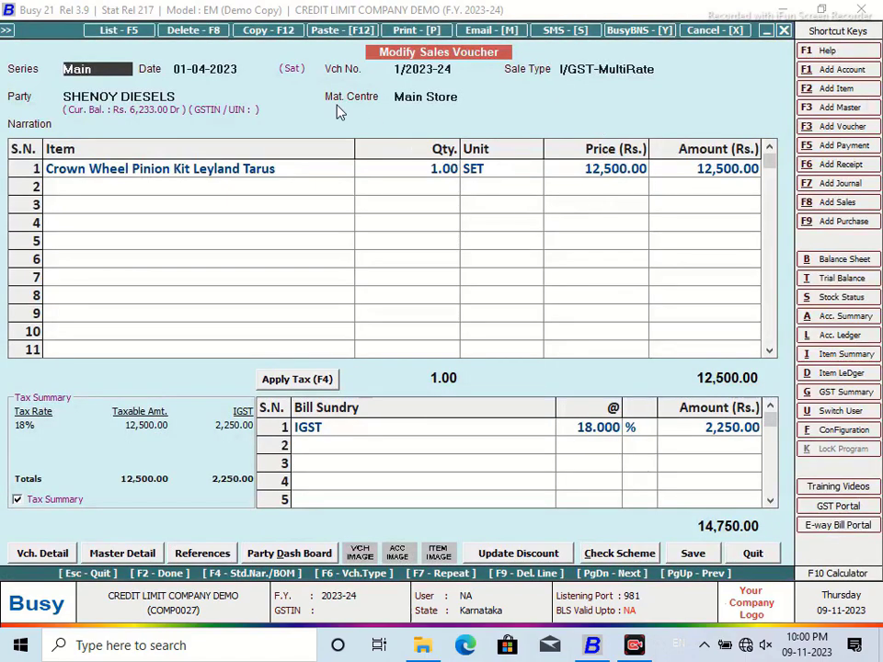
{"action": "left_click", "coordinate": [692, 552]}
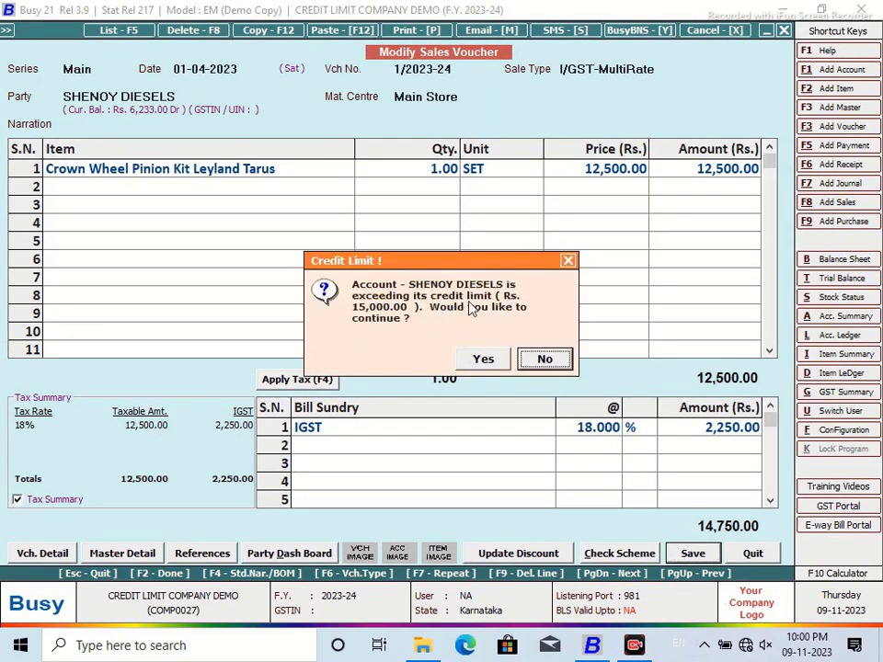
{"action": "left_click", "coordinate": [482, 359]}
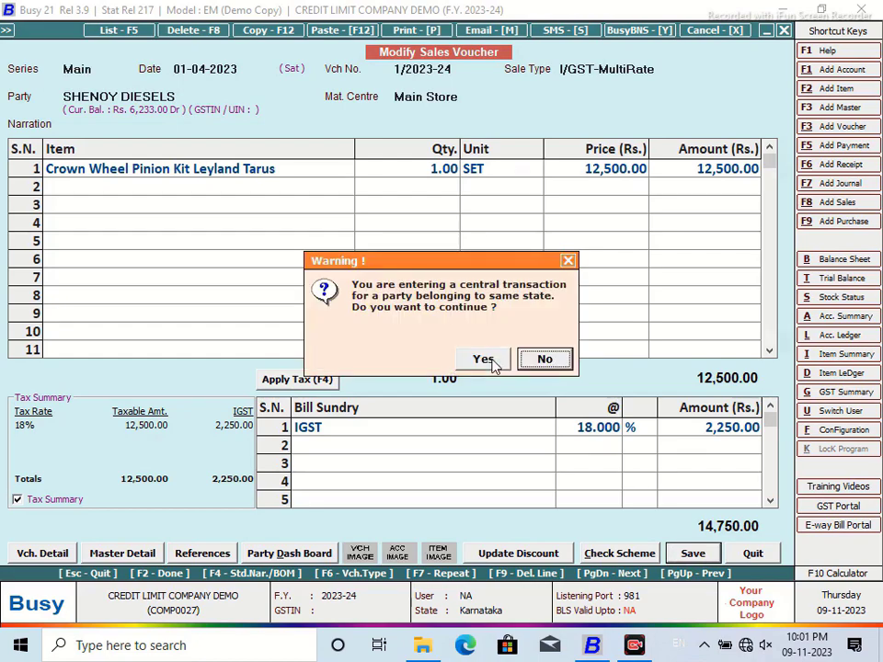
{"action": "left_click", "coordinate": [543, 360]}
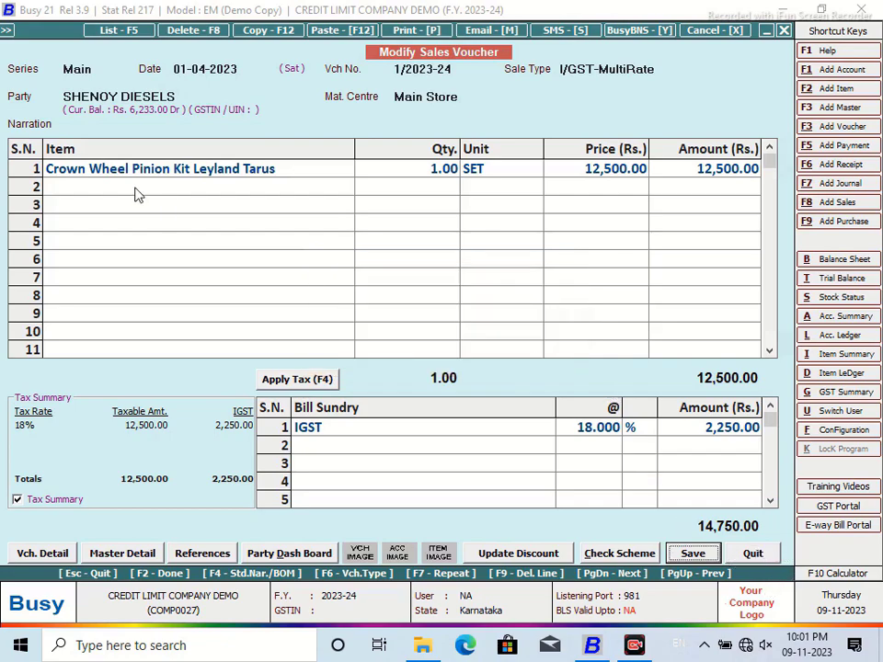
{"action": "left_click", "coordinate": [182, 97]}
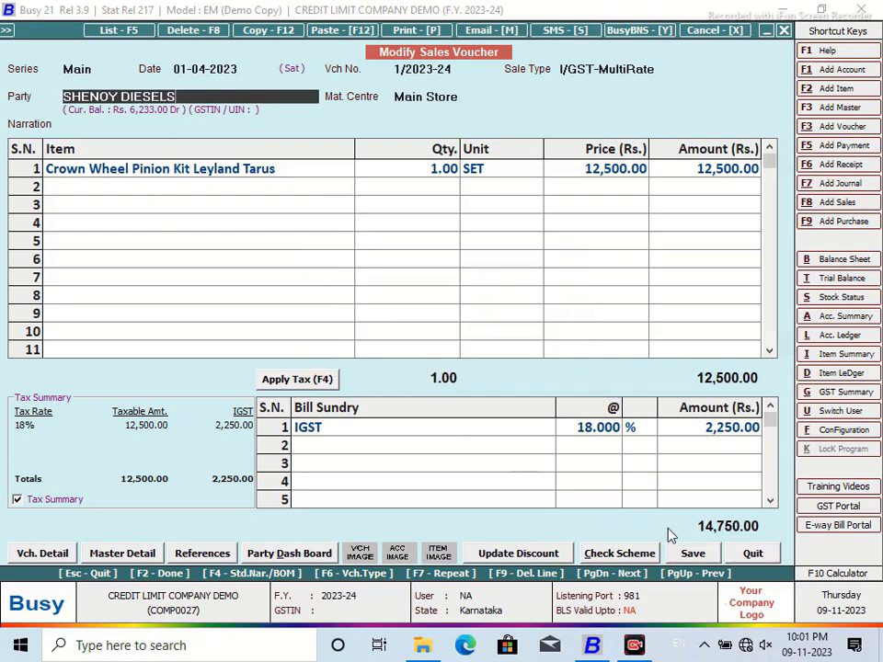
{"action": "left_click", "coordinate": [753, 553]}
Step: Close the ledger and the Amount Receivable report
{"action": "left_click", "coordinate": [784, 30]}
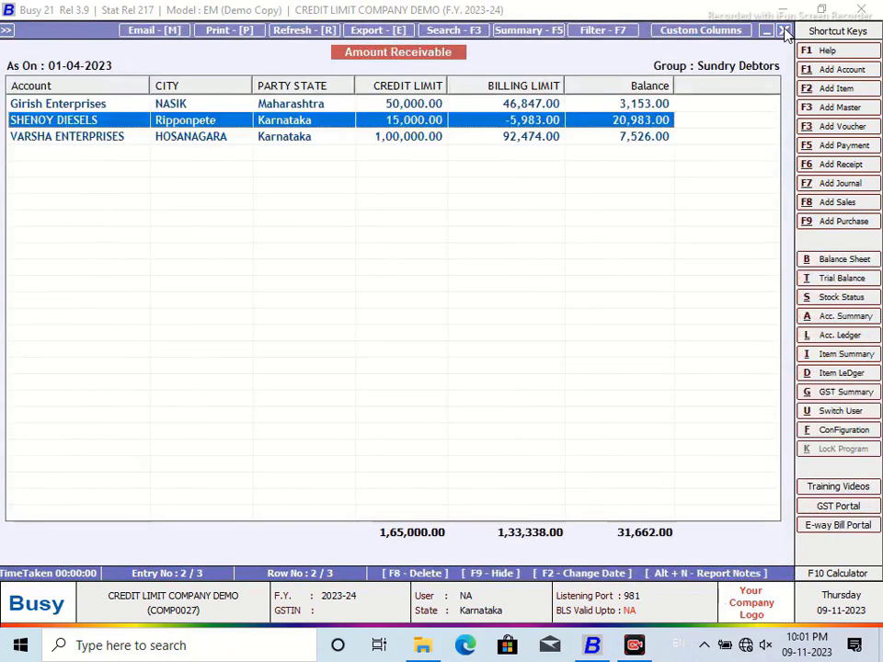
{"action": "left_click", "coordinate": [784, 31]}
{"action": "left_click", "coordinate": [782, 32]}
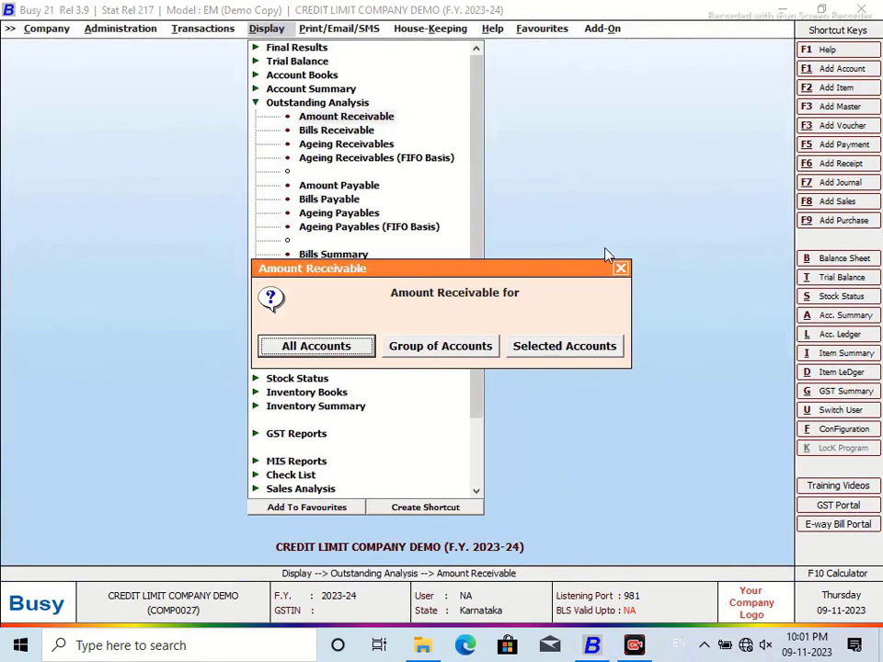
{"action": "left_click", "coordinate": [620, 270]}
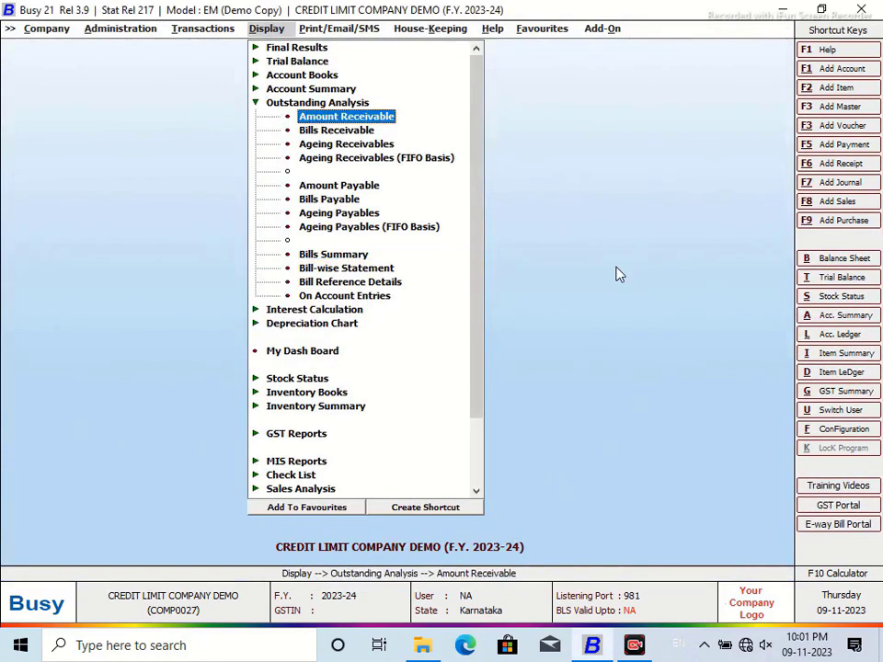
Step: Open Administration and browse the Masters account options
{"action": "left_click", "coordinate": [92, 29]}
{"action": "left_click", "coordinate": [120, 47]}
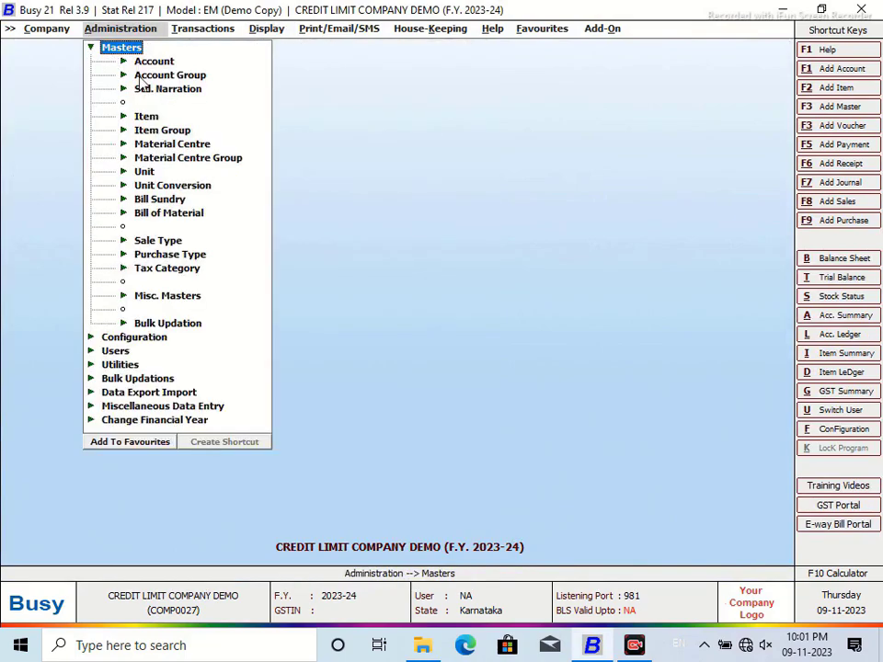
{"action": "left_click", "coordinate": [114, 61]}
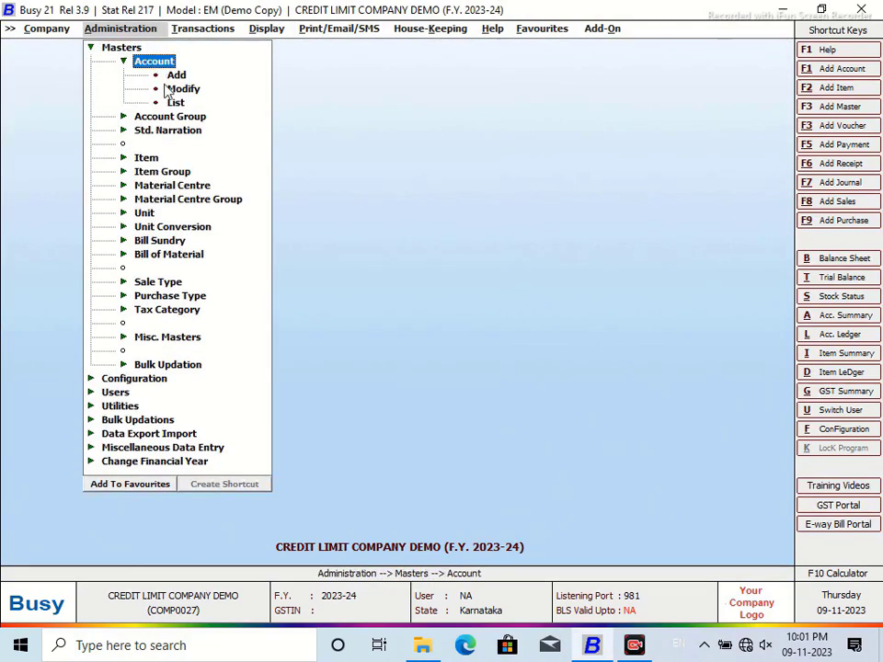
{"action": "key", "text": "Escape"}
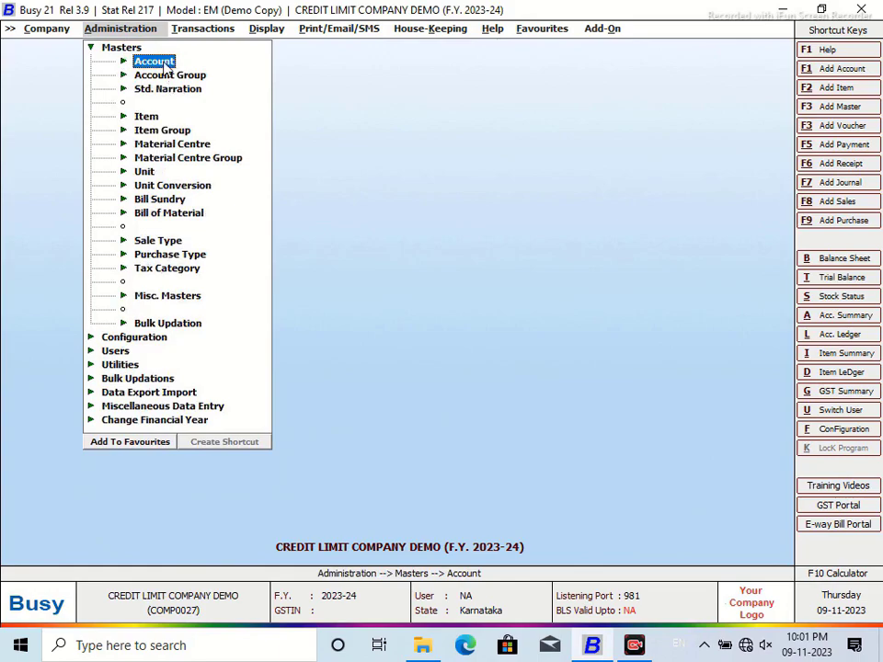
{"action": "left_click", "coordinate": [164, 62]}
{"action": "left_click", "coordinate": [164, 63]}
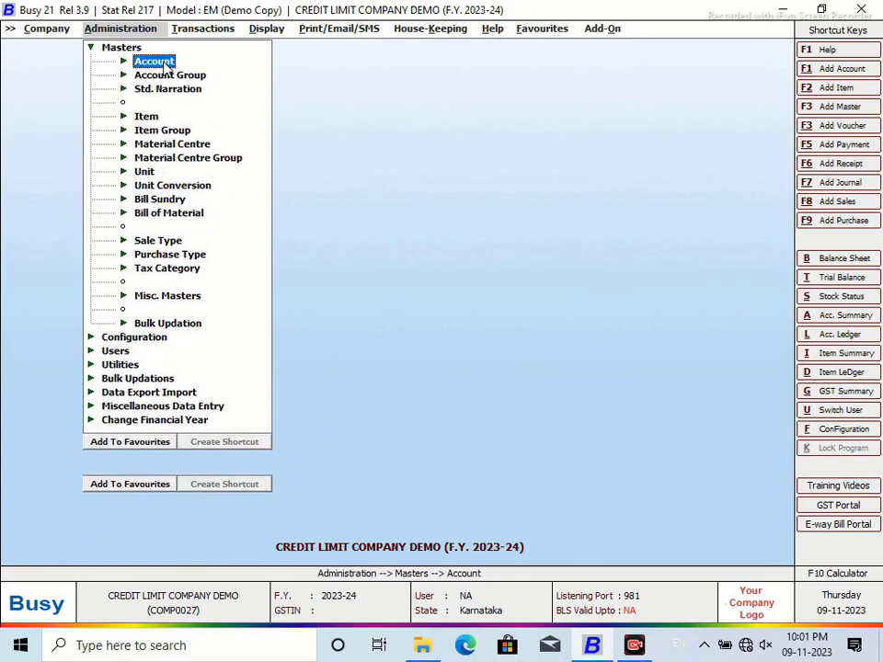
{"action": "left_click", "coordinate": [93, 48]}
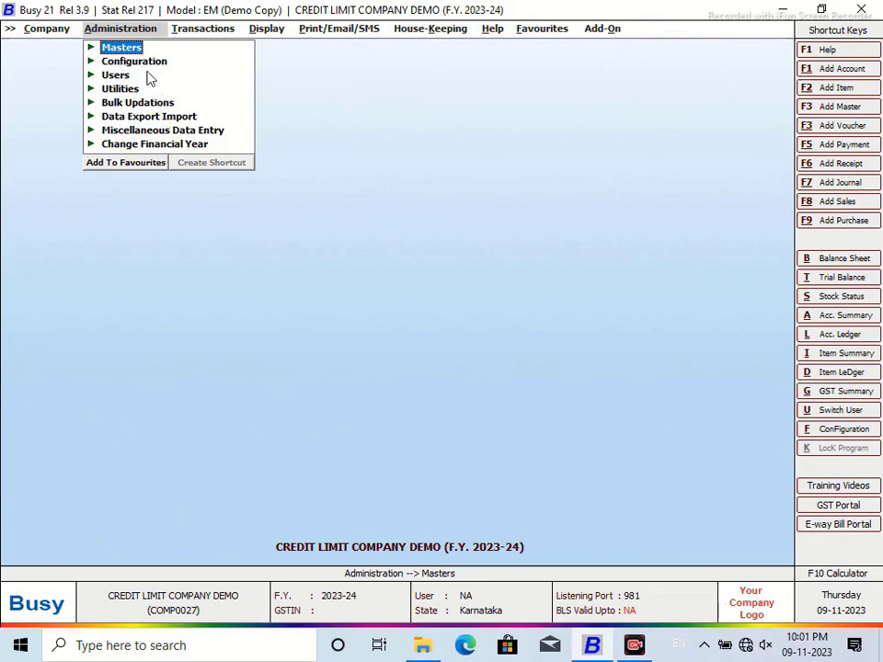
Step: Browse Utilities, Miscellaneous Data Entry and Bulk Updation, then open Configuration > Warning Alarms
{"action": "left_click", "coordinate": [92, 61]}
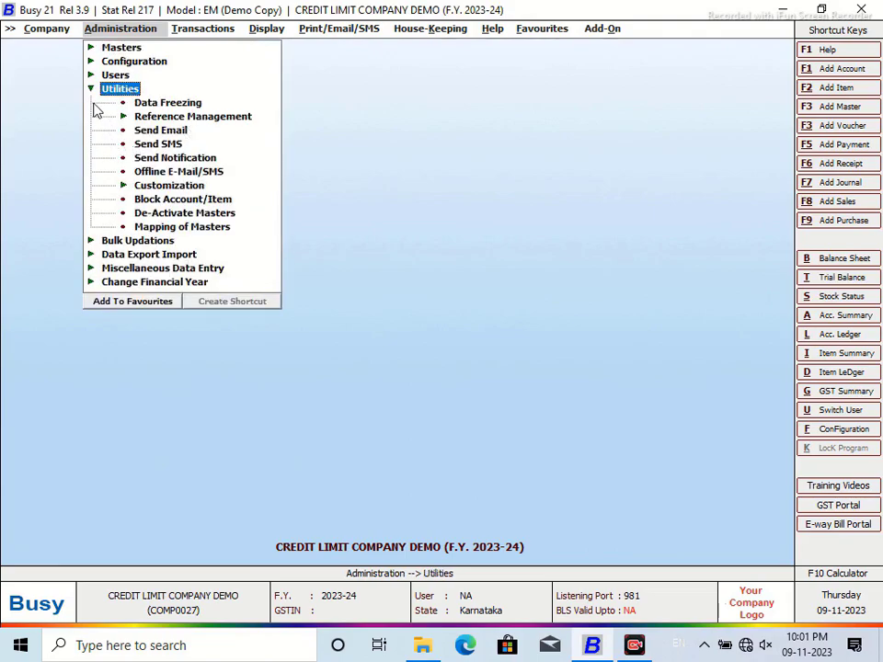
{"action": "left_click", "coordinate": [91, 89]}
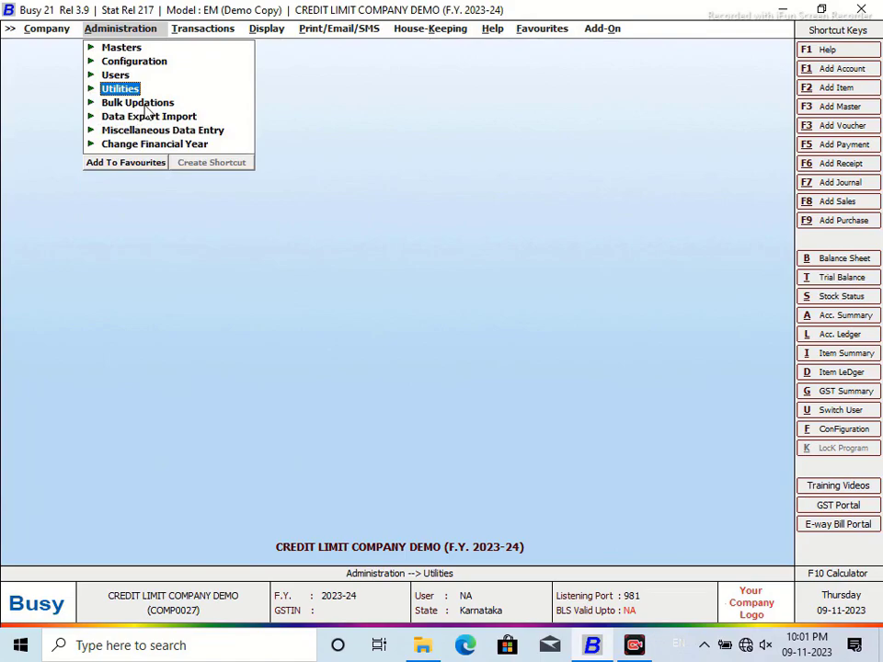
{"action": "left_click", "coordinate": [148, 130]}
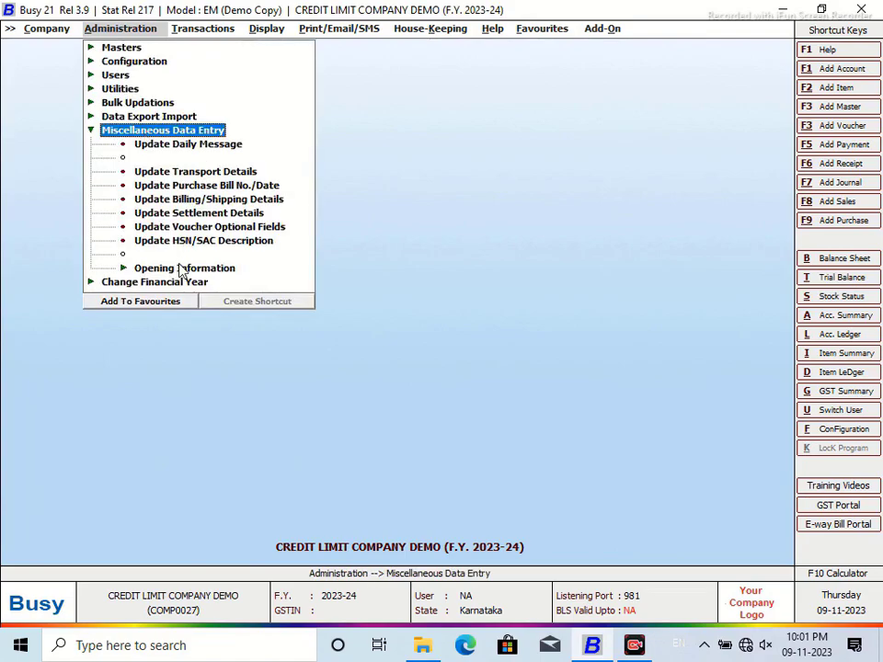
{"action": "left_click", "coordinate": [90, 130]}
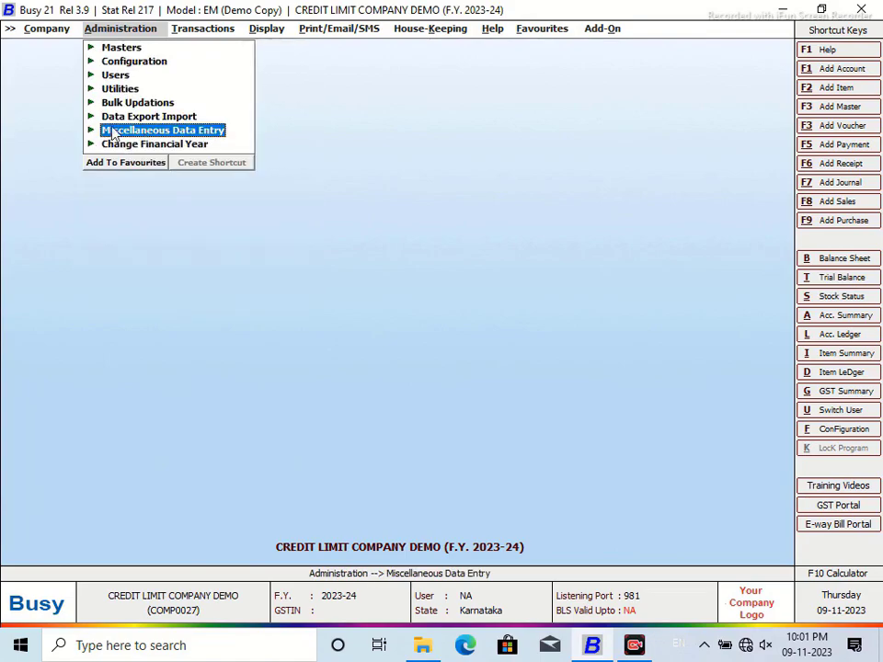
{"action": "left_click", "coordinate": [130, 103]}
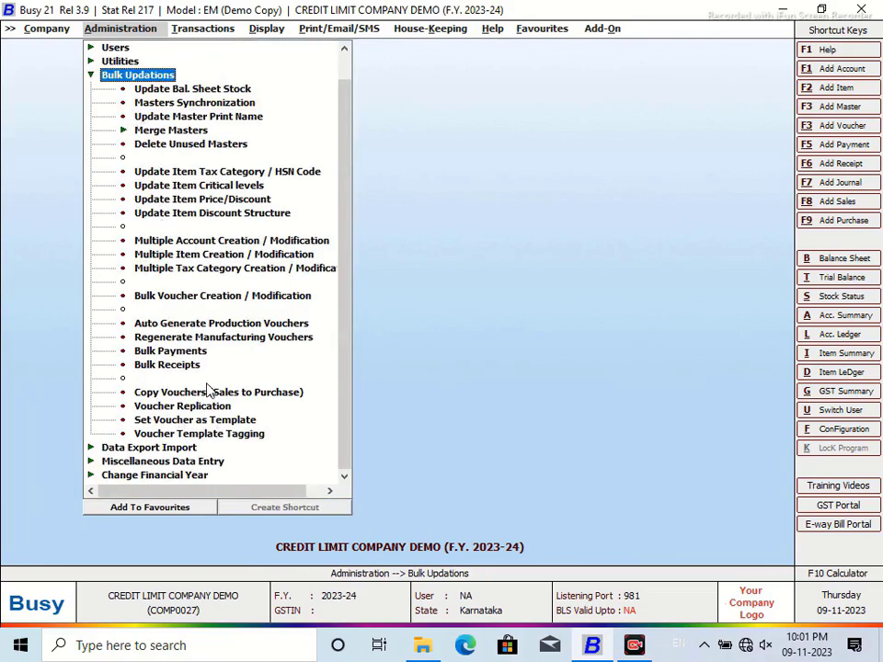
{"action": "left_click", "coordinate": [90, 74]}
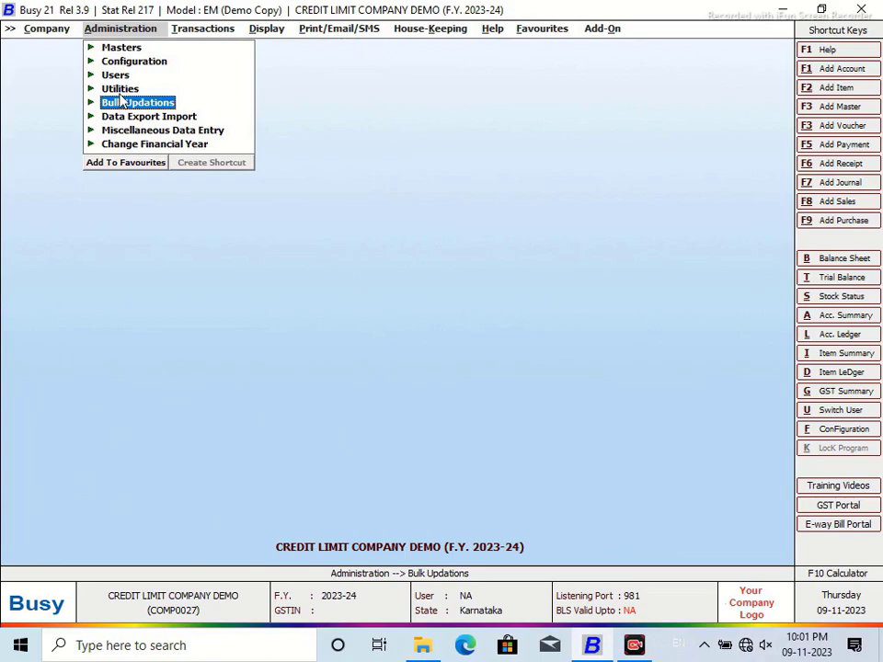
{"action": "left_click", "coordinate": [120, 93]}
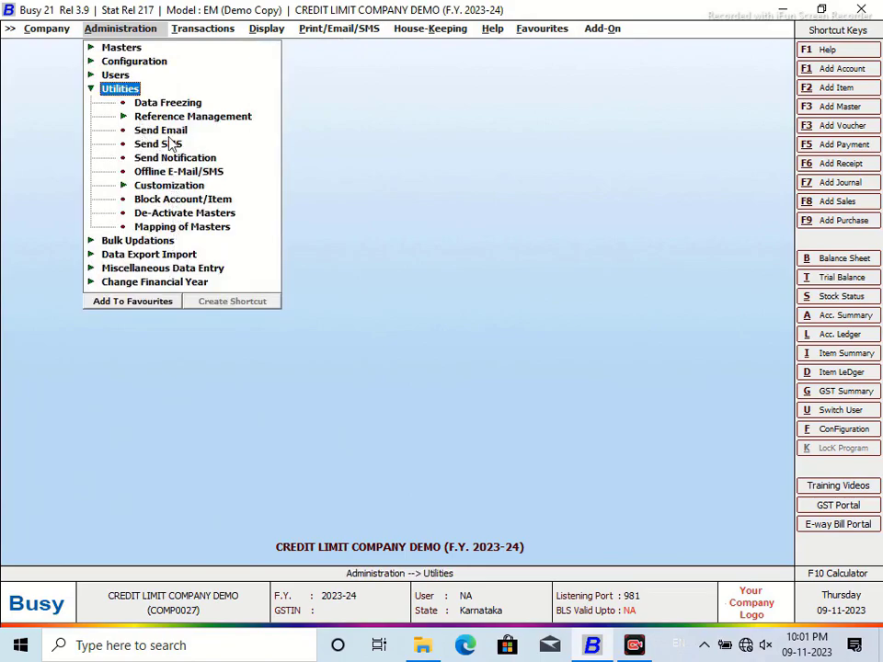
{"action": "left_click", "coordinate": [91, 89]}
{"action": "left_click", "coordinate": [101, 59]}
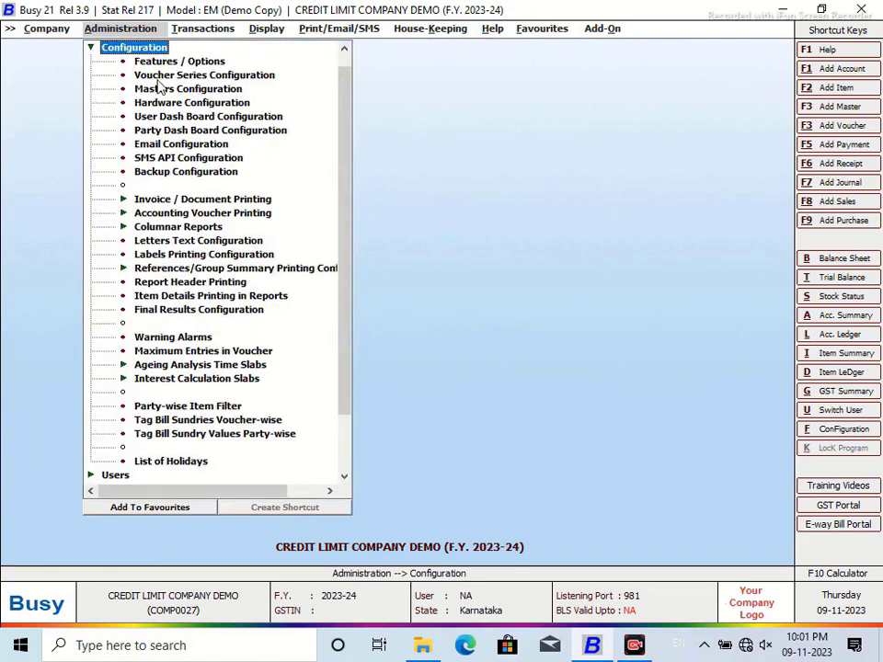
{"action": "left_click", "coordinate": [180, 337]}
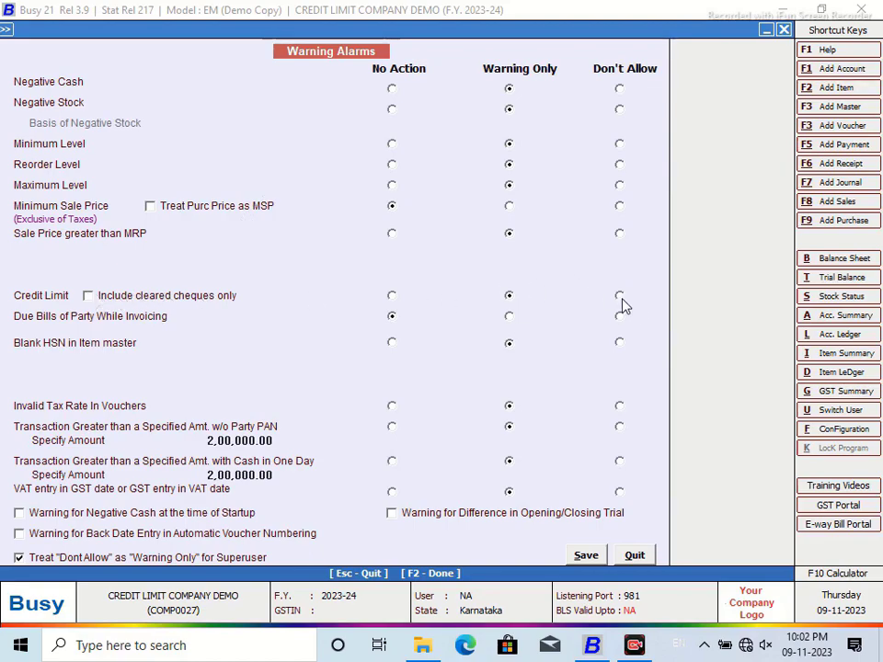
Step: Save the Warning Alarms configuration with the Credit Limit alarm set to Don't Allow
{"action": "left_click", "coordinate": [586, 555]}
Step: Load sales voucher 1/2023-24 for modification and save it past the credit-limit and central warnings
{"action": "left_click", "coordinate": [197, 31]}
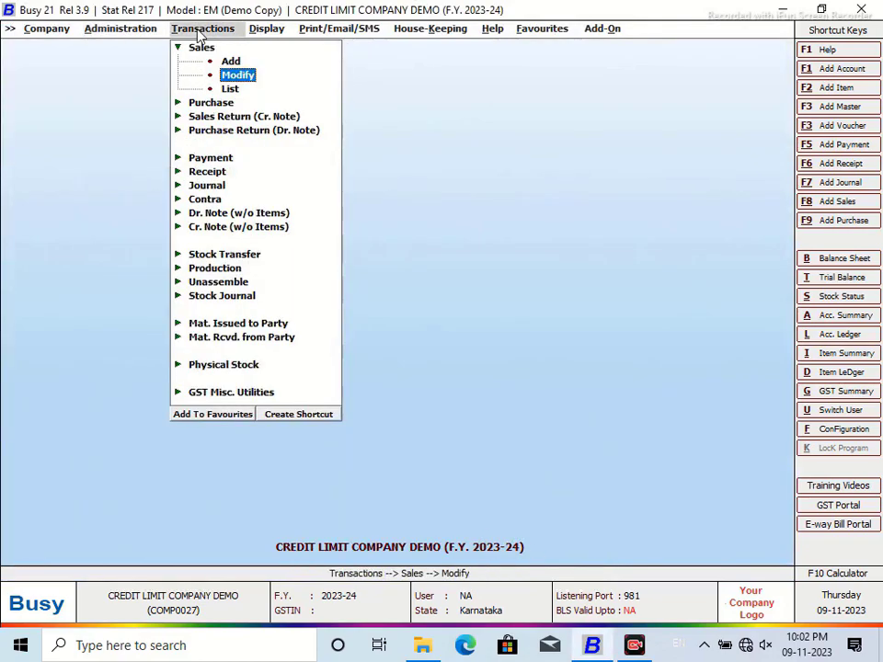
{"action": "left_click", "coordinate": [230, 76]}
{"action": "left_click", "coordinate": [199, 103]}
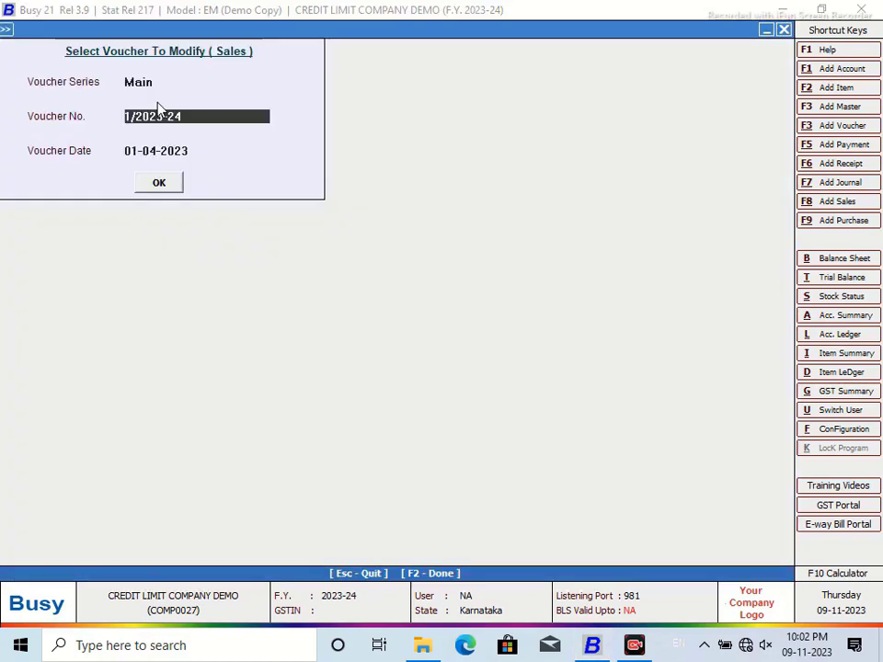
{"action": "left_click", "coordinate": [159, 182]}
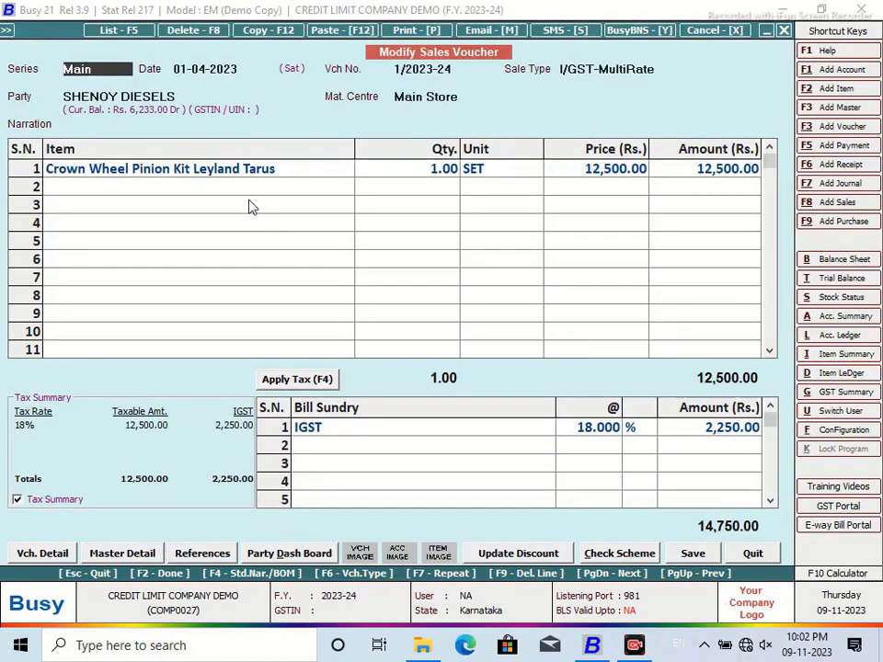
{"action": "left_click", "coordinate": [696, 555]}
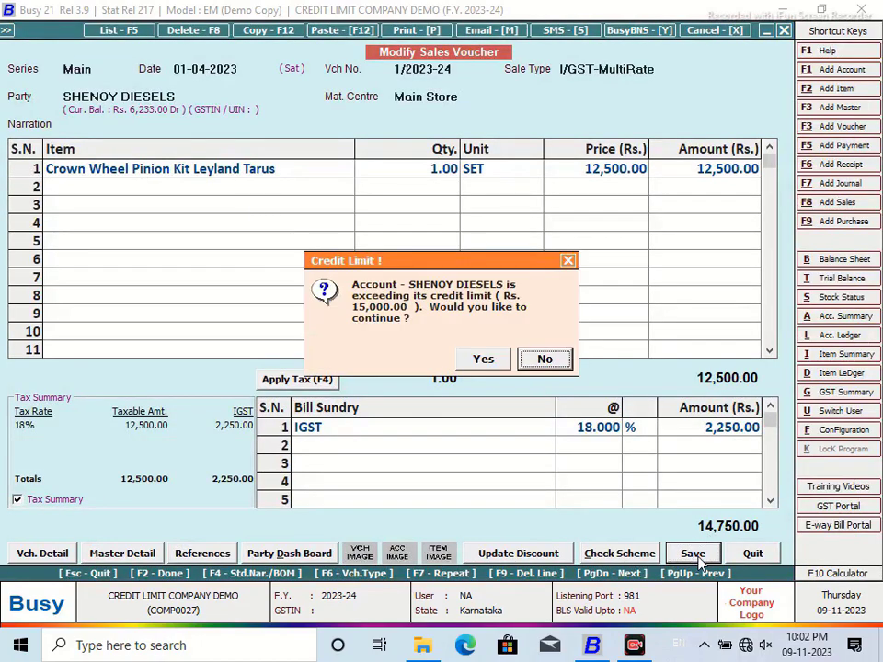
{"action": "left_click", "coordinate": [484, 360]}
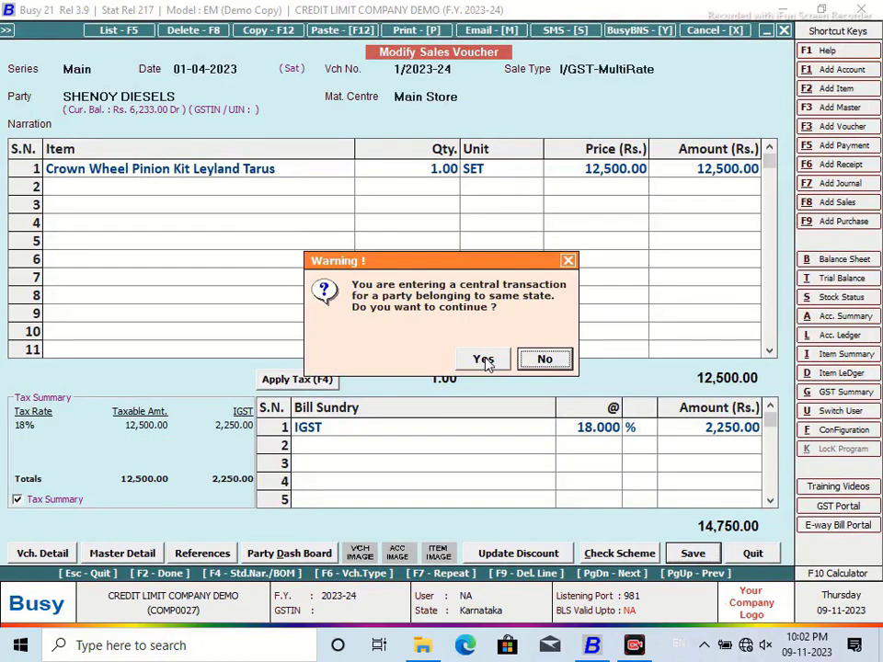
{"action": "left_click", "coordinate": [484, 359]}
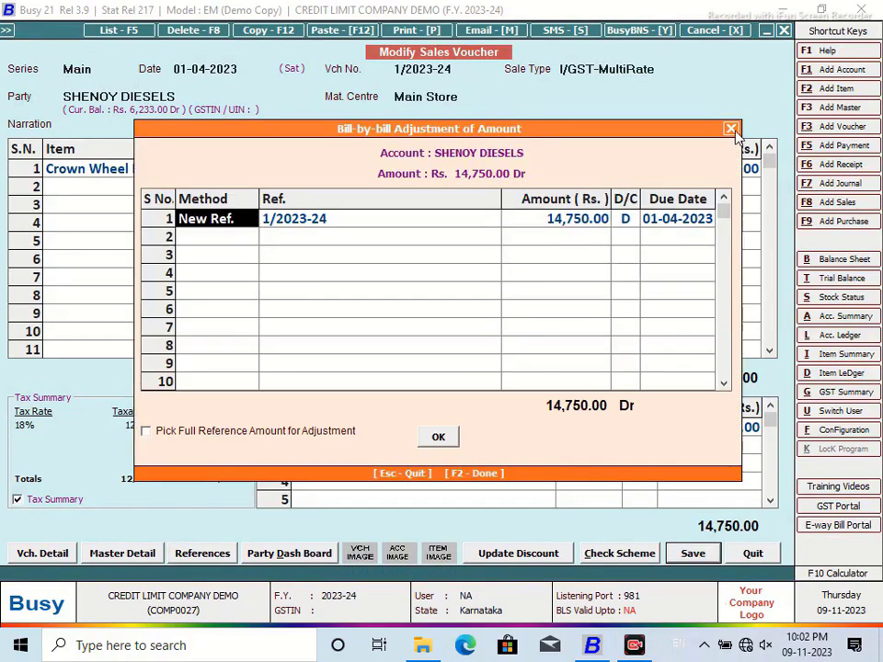
{"action": "left_click", "coordinate": [730, 129]}
Step: Delete the sales voucher and close the voucher selection form
{"action": "left_click", "coordinate": [180, 32]}
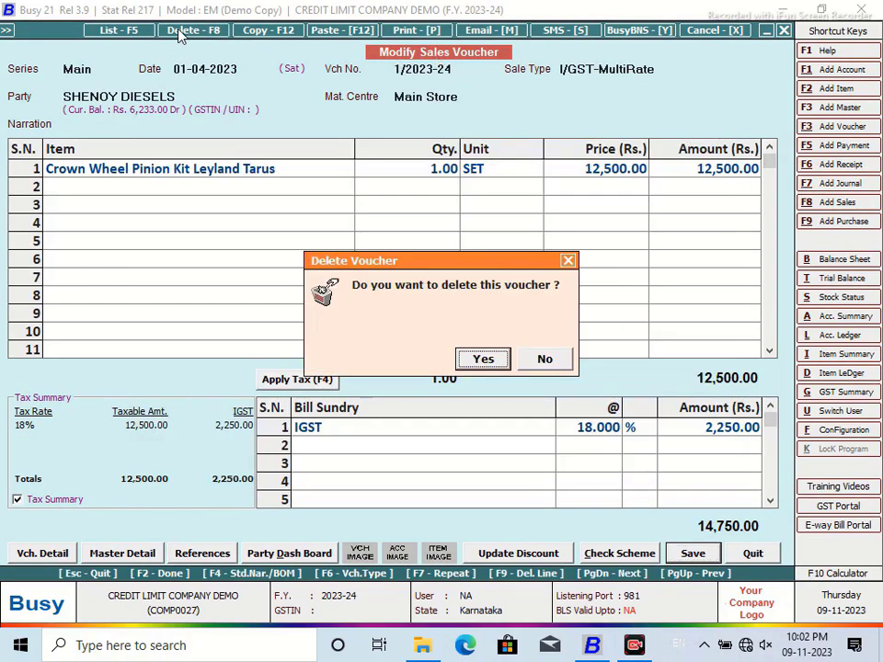
{"action": "left_click", "coordinate": [481, 359]}
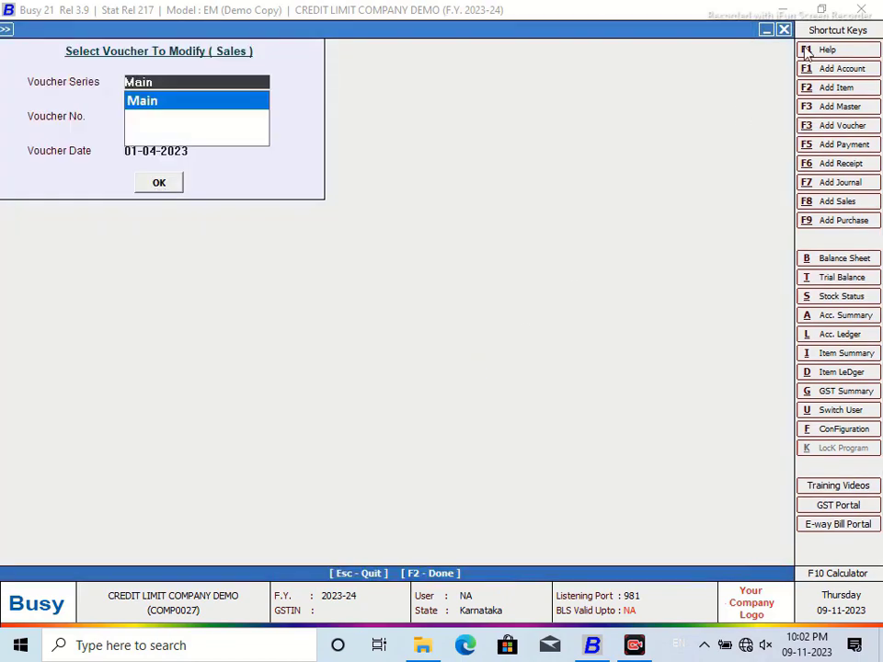
{"action": "left_click", "coordinate": [782, 30]}
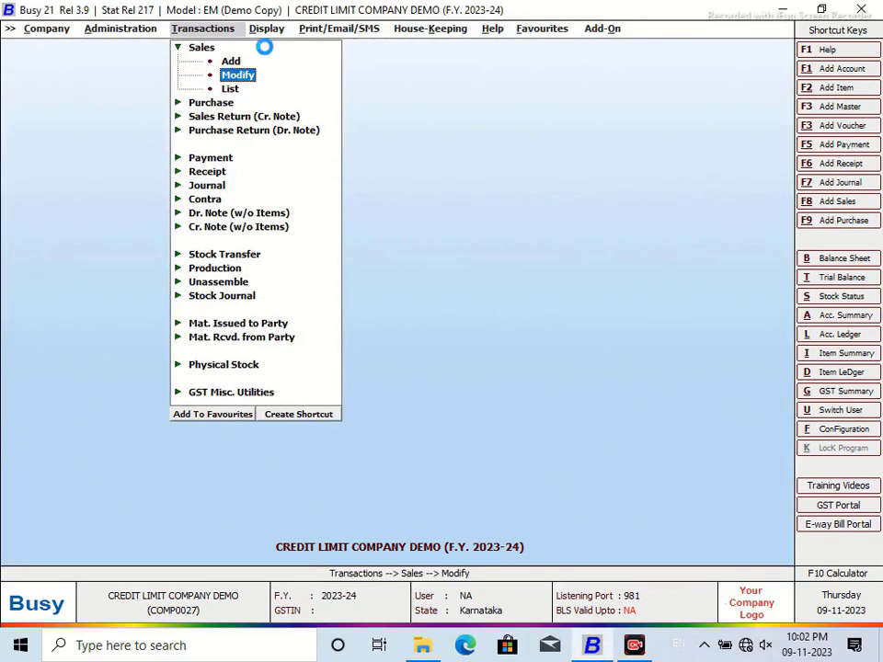
Step: View the SHENOY DIESELS account ledger, then close it
{"action": "key", "text": "ctrl+l"}
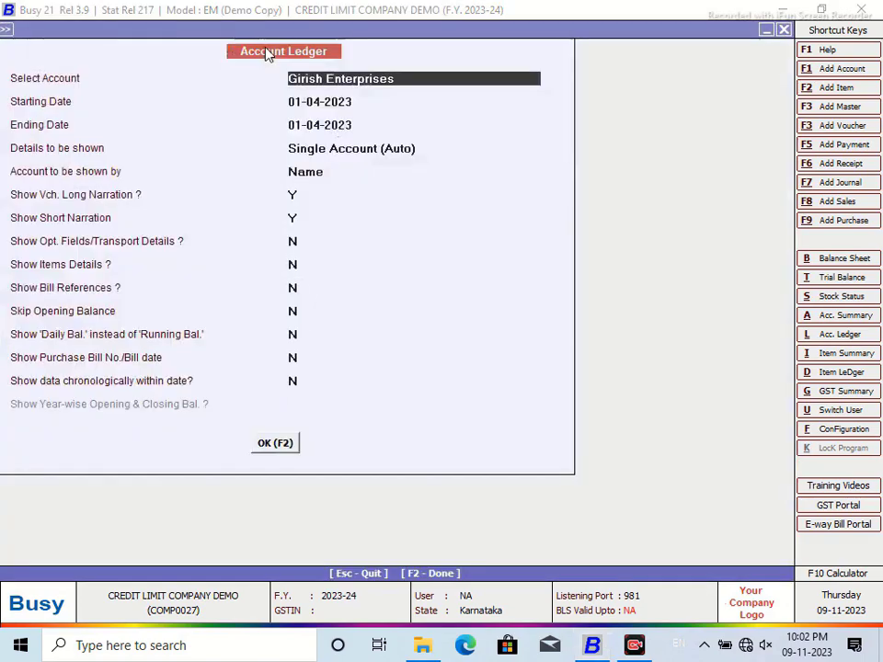
{"action": "type", "text": "S"}
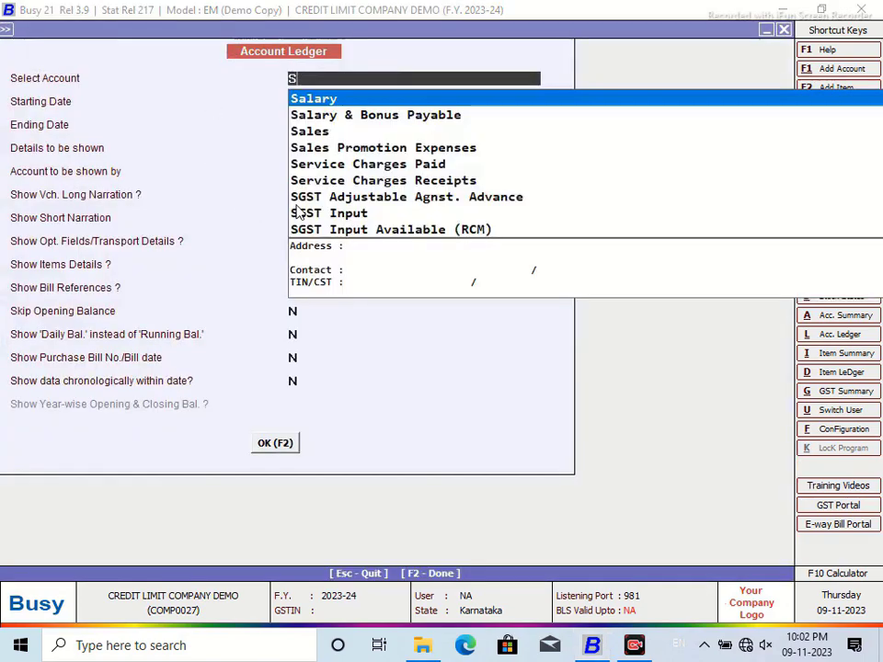
{"action": "type", "text": "HENO"}
{"action": "key", "text": "F2"}
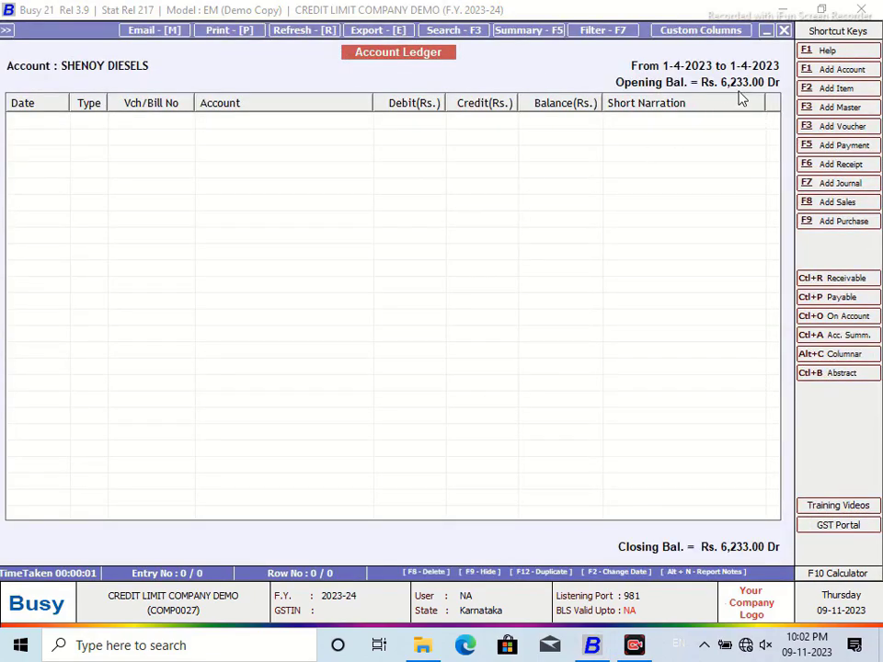
{"action": "left_click", "coordinate": [783, 32]}
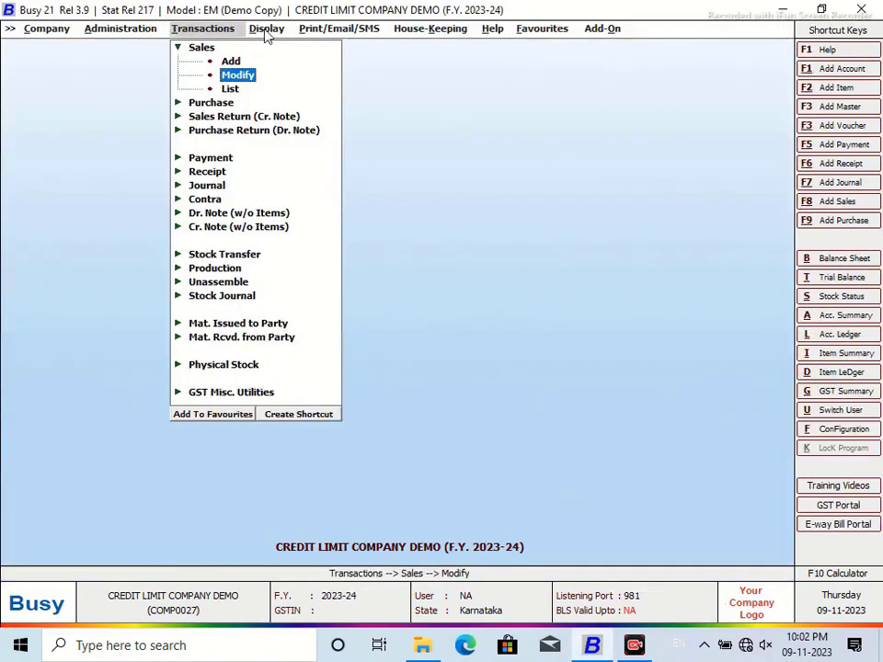
Step: Review SHENOY DIESELS (billing limit 8,767.00) and VARSHA ENTERPRISES in the NEW DESIGN Amount Receivable report
{"action": "left_click", "coordinate": [266, 29]}
{"action": "left_click", "coordinate": [317, 117]}
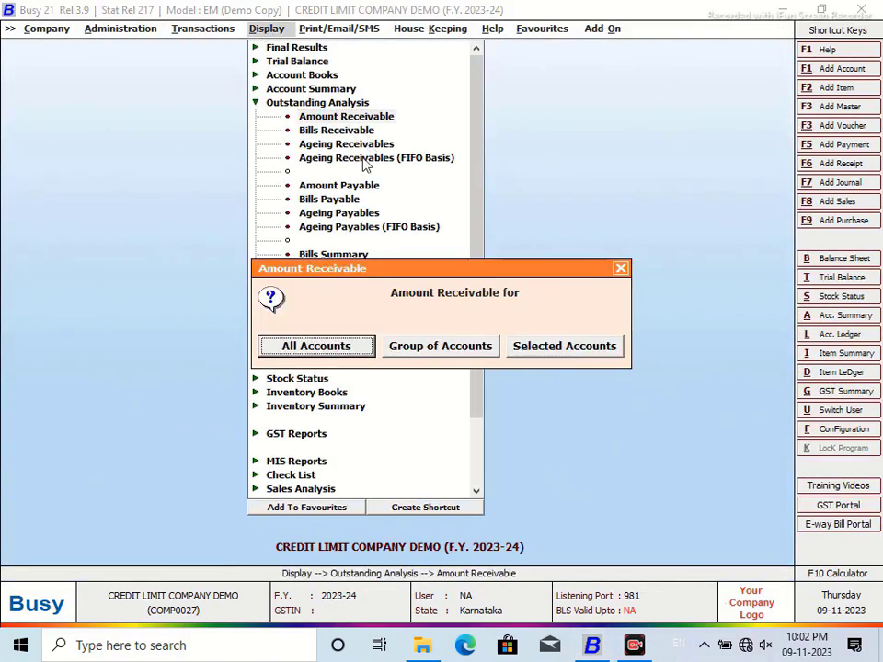
{"action": "left_click", "coordinate": [438, 356]}
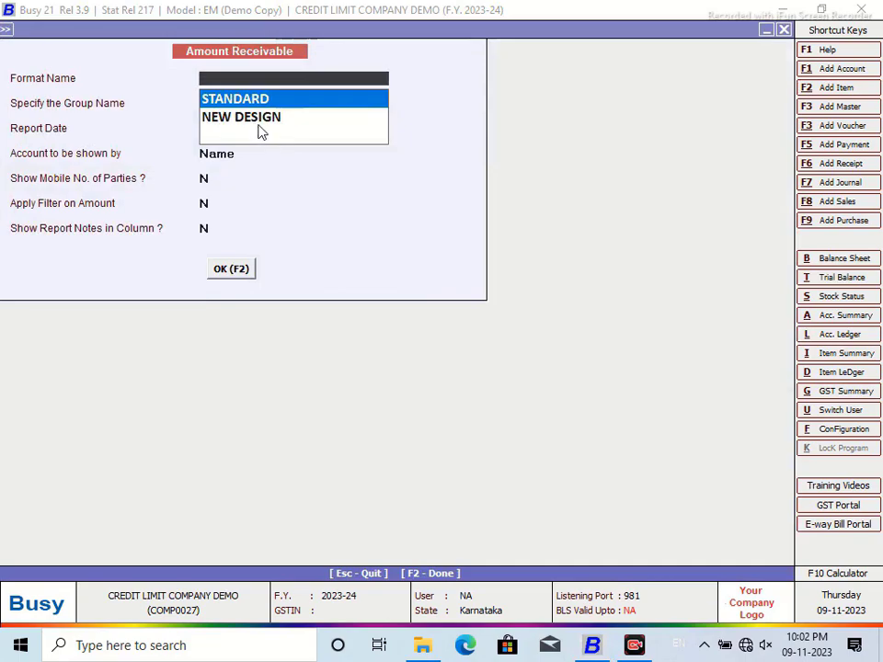
{"action": "left_click", "coordinate": [257, 118]}
{"action": "left_click", "coordinate": [242, 264]}
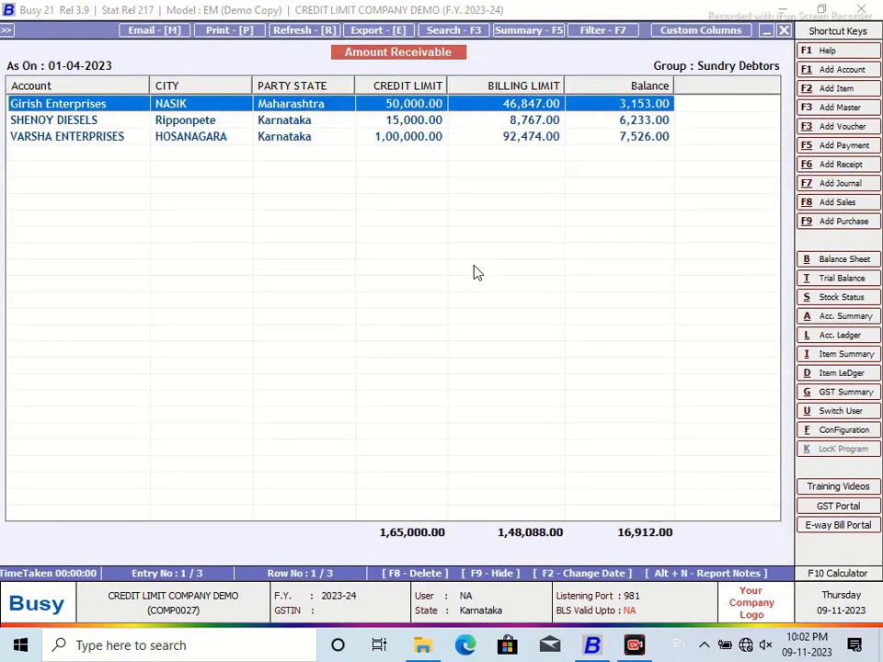
{"action": "left_click", "coordinate": [545, 121]}
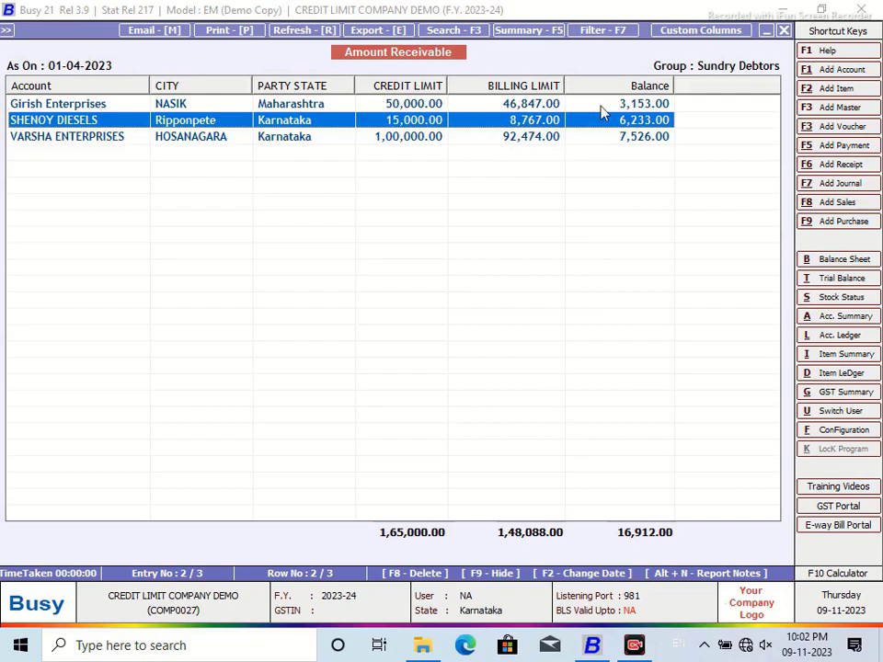
{"action": "left_click", "coordinate": [34, 138]}
{"action": "left_click", "coordinate": [783, 30]}
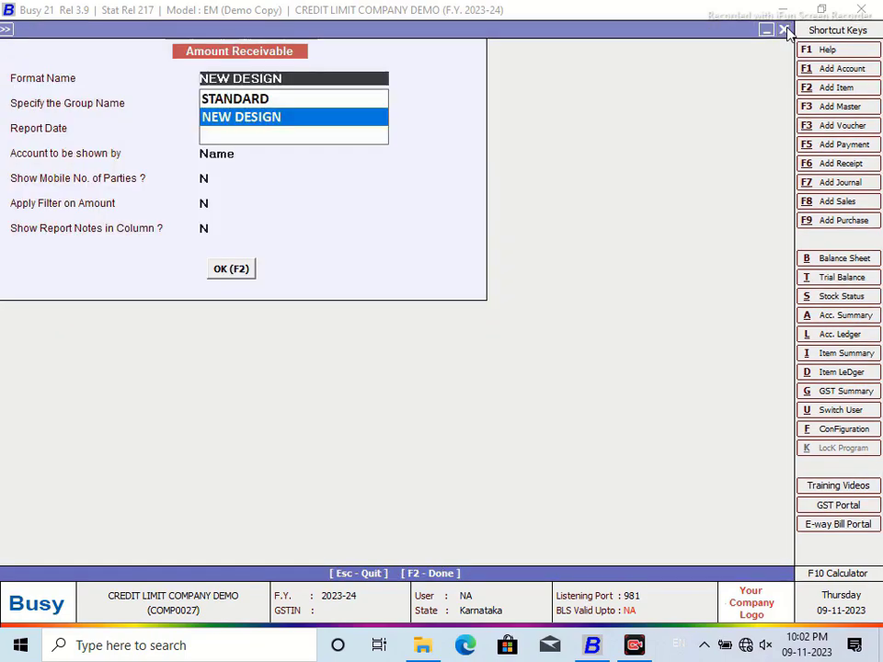
{"action": "left_click", "coordinate": [783, 30]}
{"action": "left_click", "coordinate": [620, 268]}
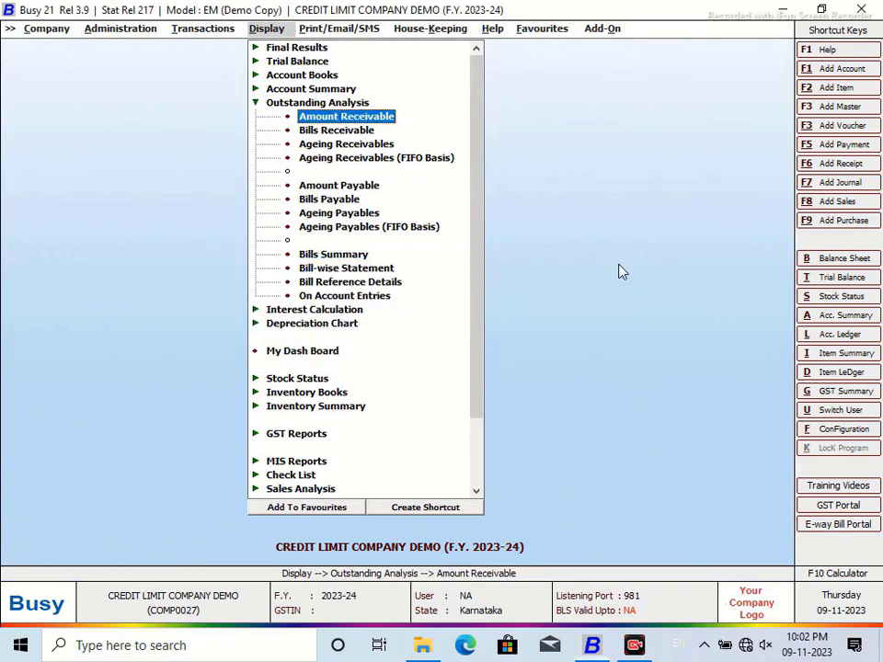
{"action": "left_click", "coordinate": [185, 30]}
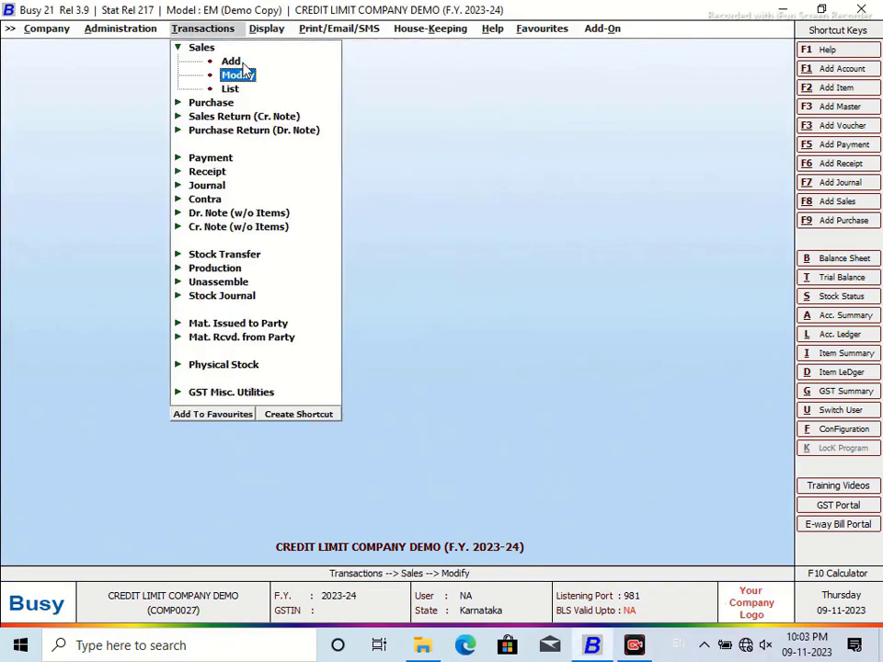
Step: Add an I/GST-MultiRate sale to VARSHA ENTERPRISES for 4 Crown Wheel at 12,000
{"action": "left_click", "coordinate": [230, 61]}
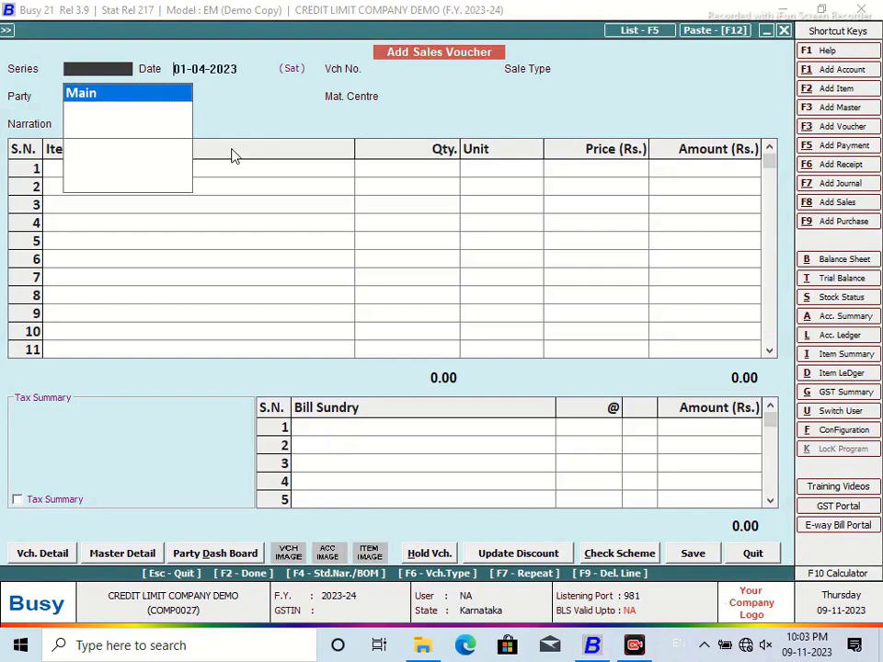
{"action": "key", "text": "Return"}
{"action": "key", "text": "Return"}
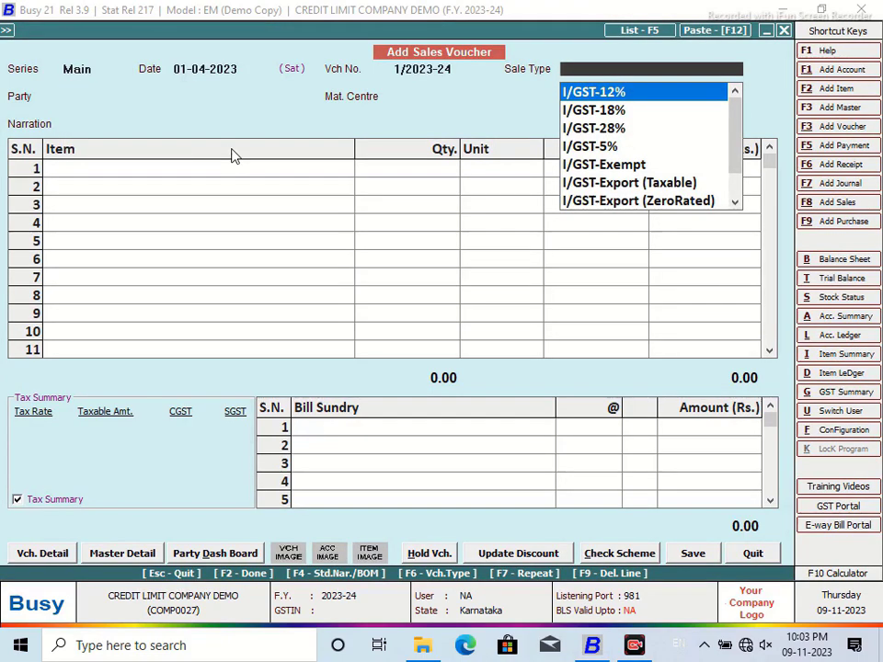
{"action": "type", "text": "M"}
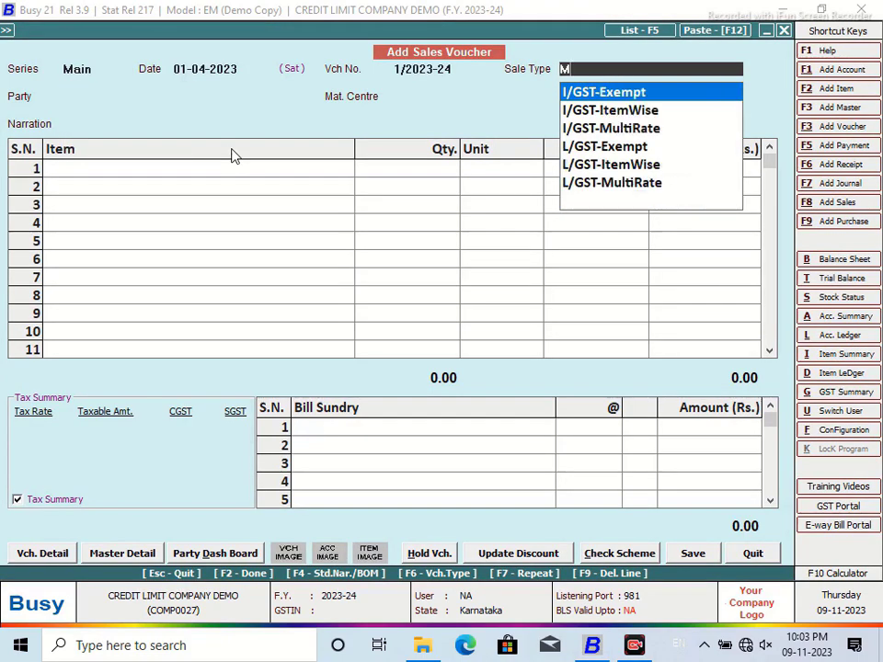
{"action": "key", "text": "Down"}
{"action": "key", "text": "Down"}
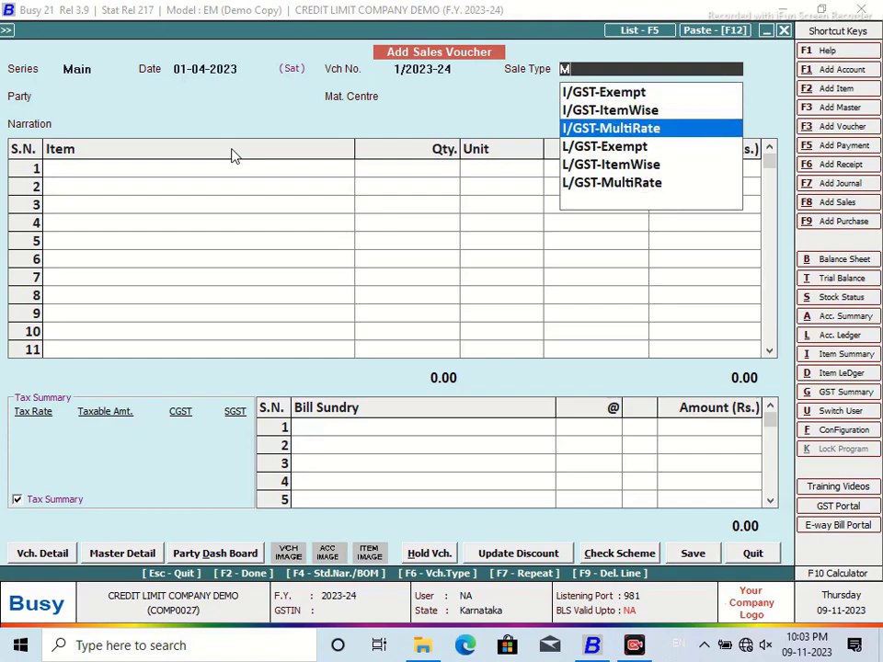
{"action": "key", "text": "Return"}
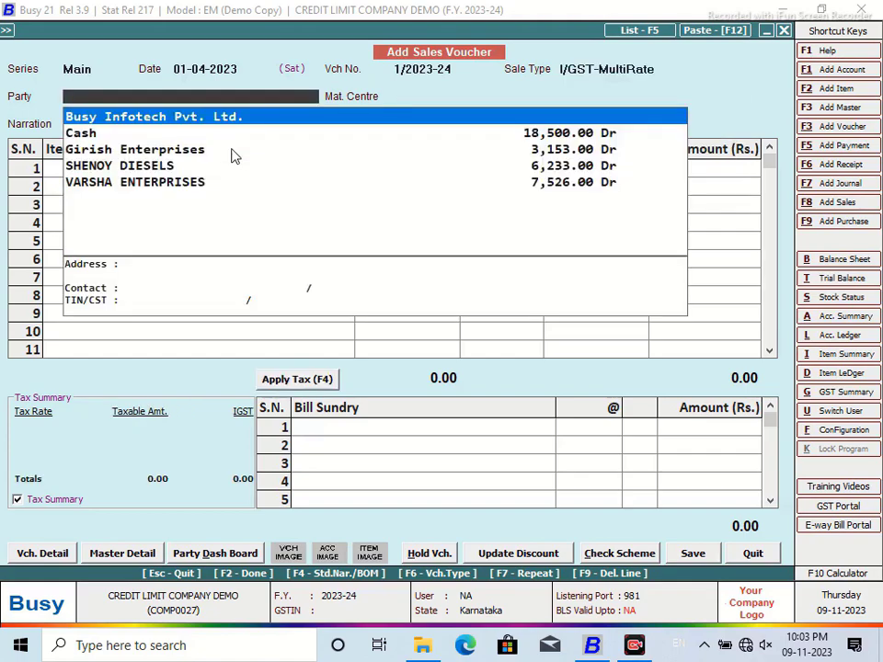
{"action": "key", "text": "Down"}
{"action": "key", "text": "Down"}
{"action": "key", "text": "Down"}
{"action": "key", "text": "Down"}
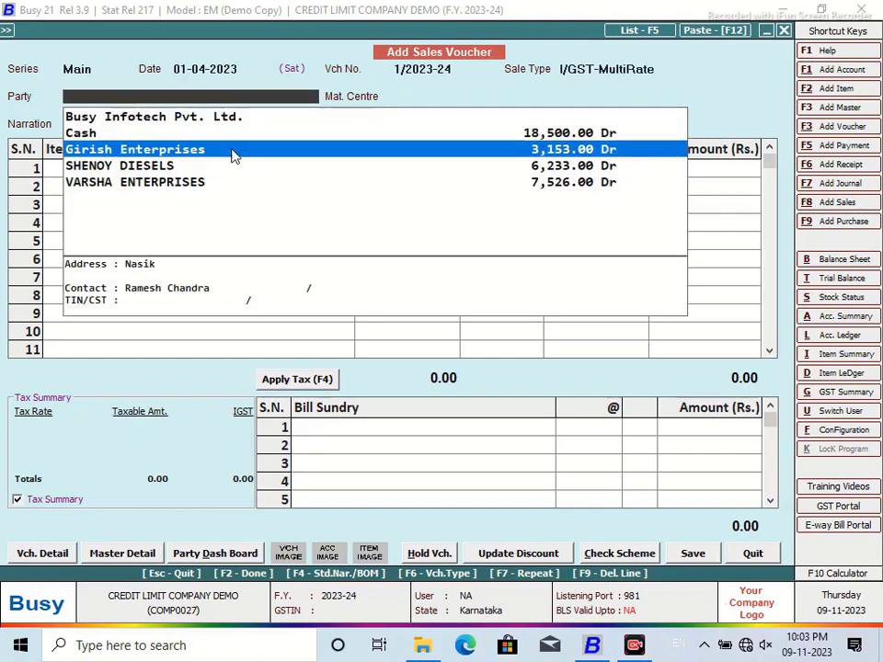
{"action": "key", "text": "Return"}
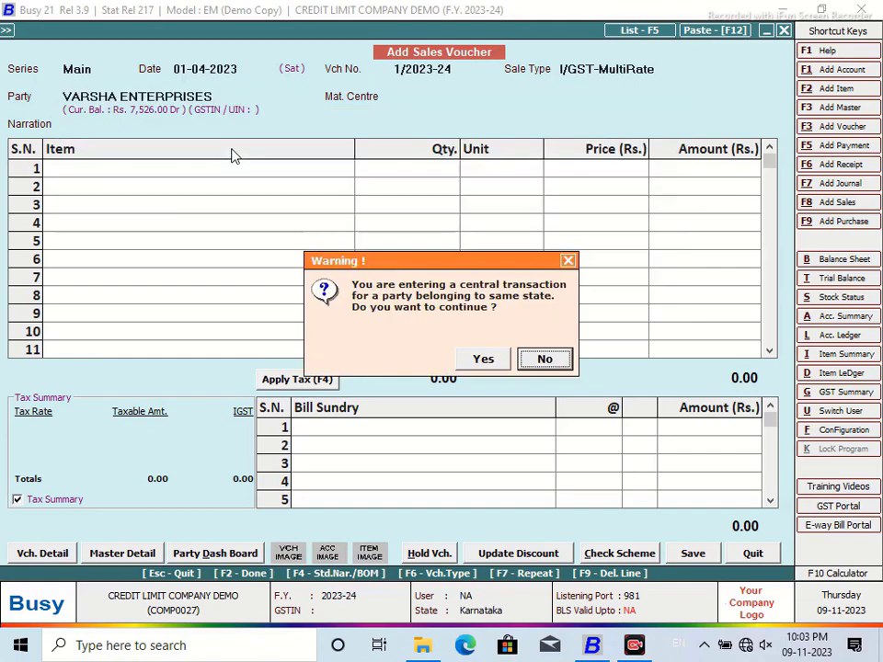
{"action": "key", "text": "Left"}
{"action": "key", "text": "Return"}
{"action": "key", "text": "Return"}
{"action": "key", "text": "Return"}
{"action": "key", "text": "Return"}
{"action": "key", "text": "Return"}
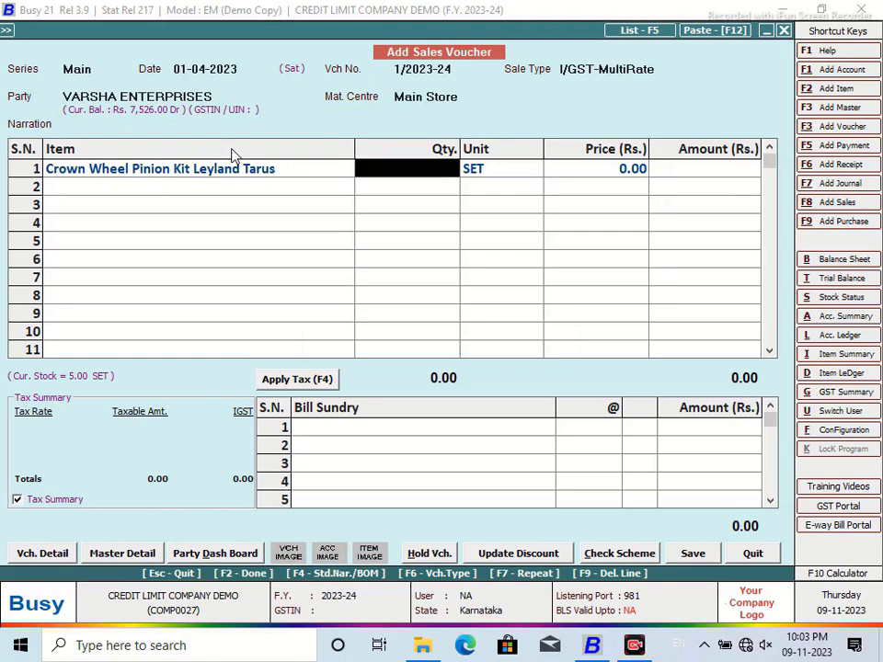
{"action": "type", "text": "4"}
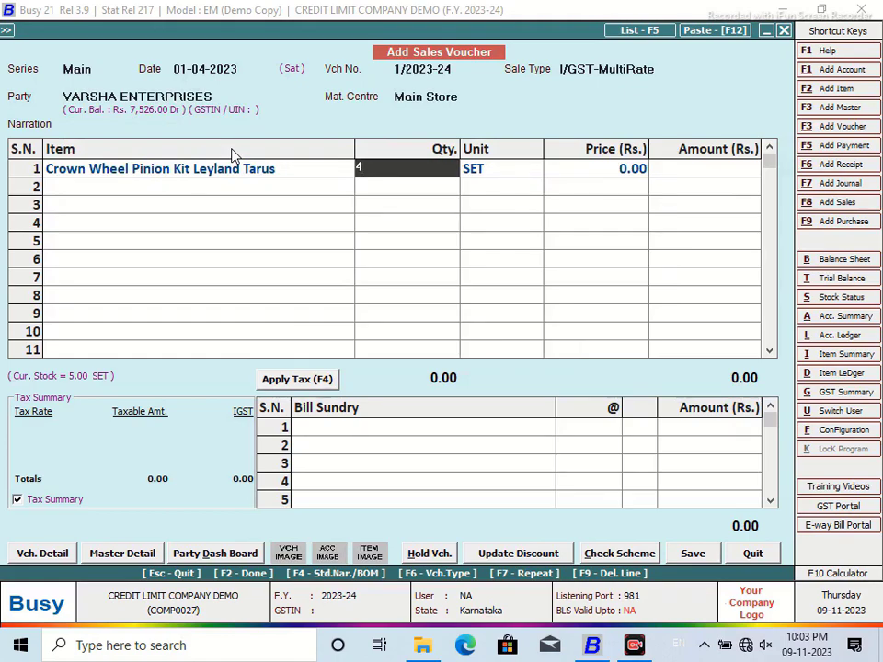
{"action": "key", "text": "Return"}
{"action": "key", "text": "Return"}
{"action": "type", "text": "12,0"}
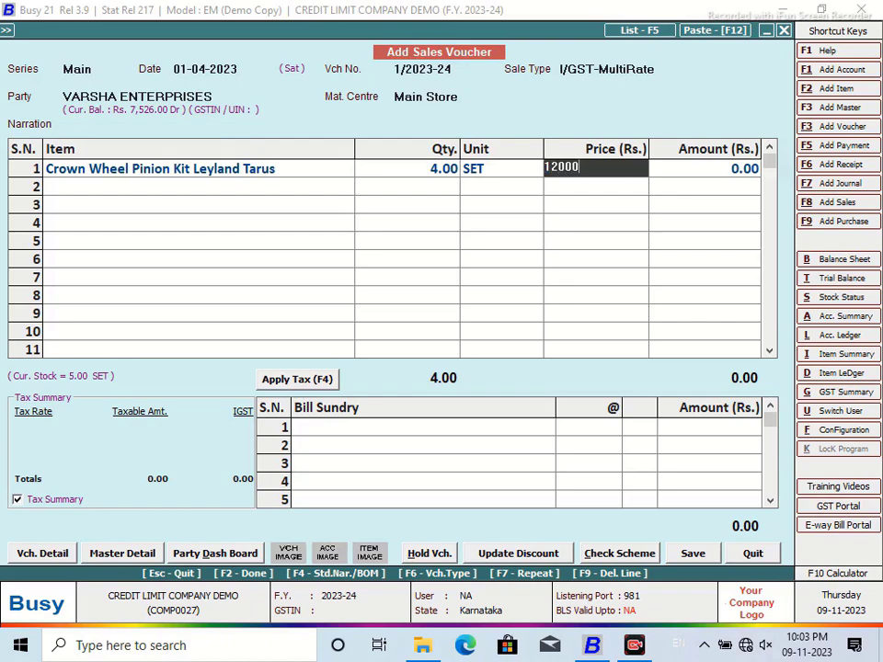
{"action": "type", "text": "00"}
{"action": "key", "text": "Return"}
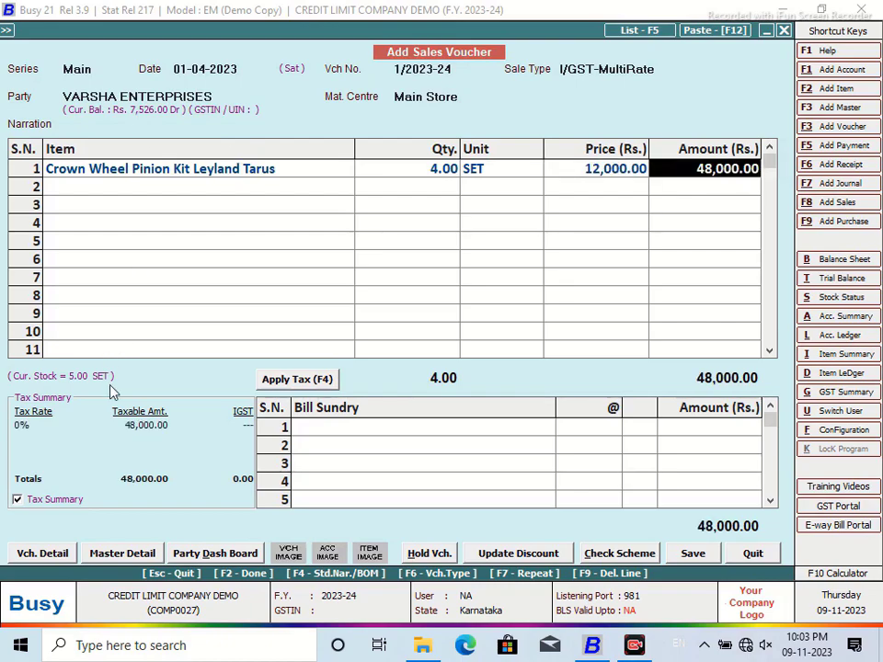
Step: Apply tax, save the voucher through its prompts, and print it in CREDIT LIMIT format
{"action": "left_click", "coordinate": [298, 379]}
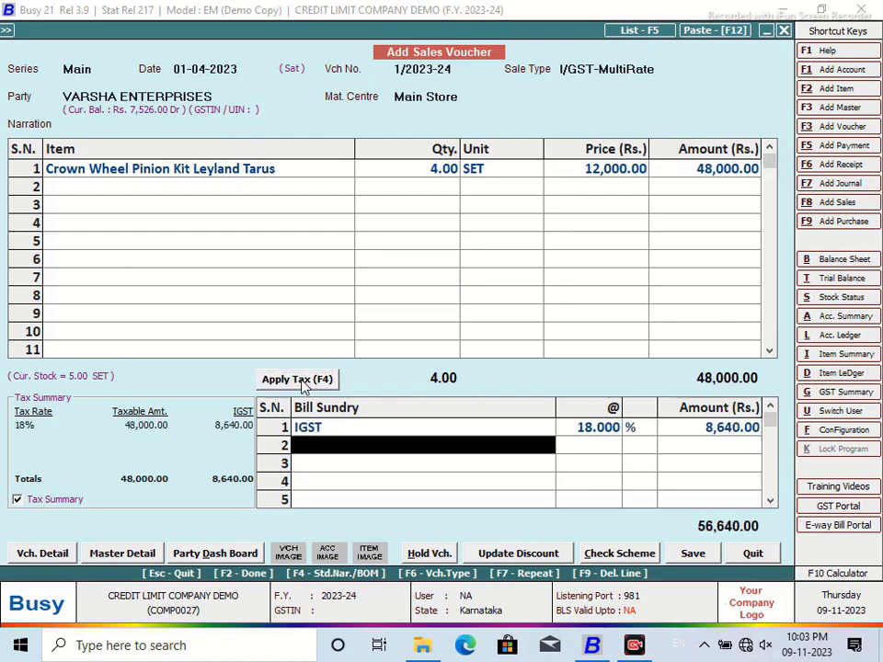
{"action": "left_click", "coordinate": [691, 553]}
{"action": "left_click", "coordinate": [485, 359]}
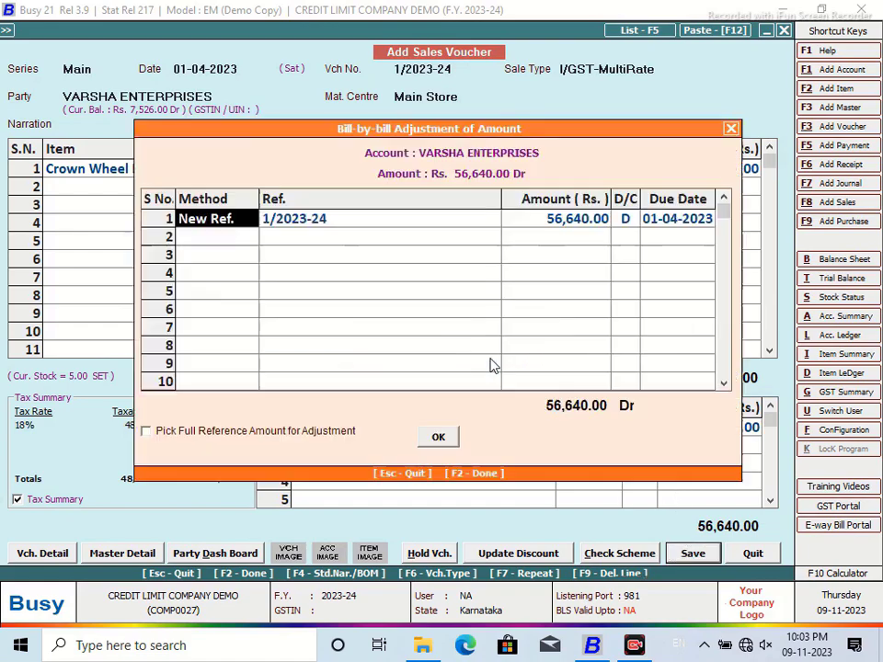
{"action": "left_click", "coordinate": [442, 435]}
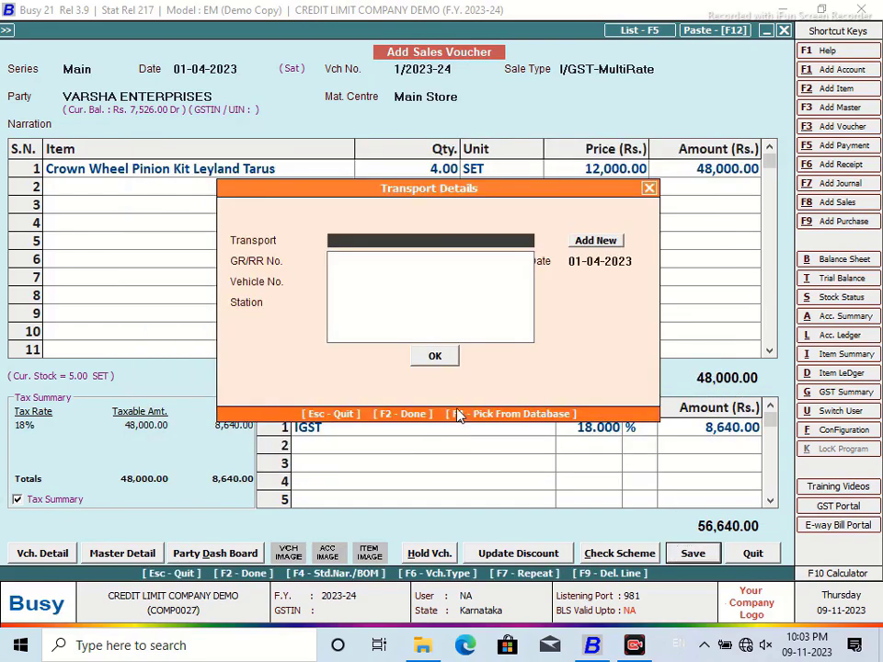
{"action": "left_click", "coordinate": [436, 357]}
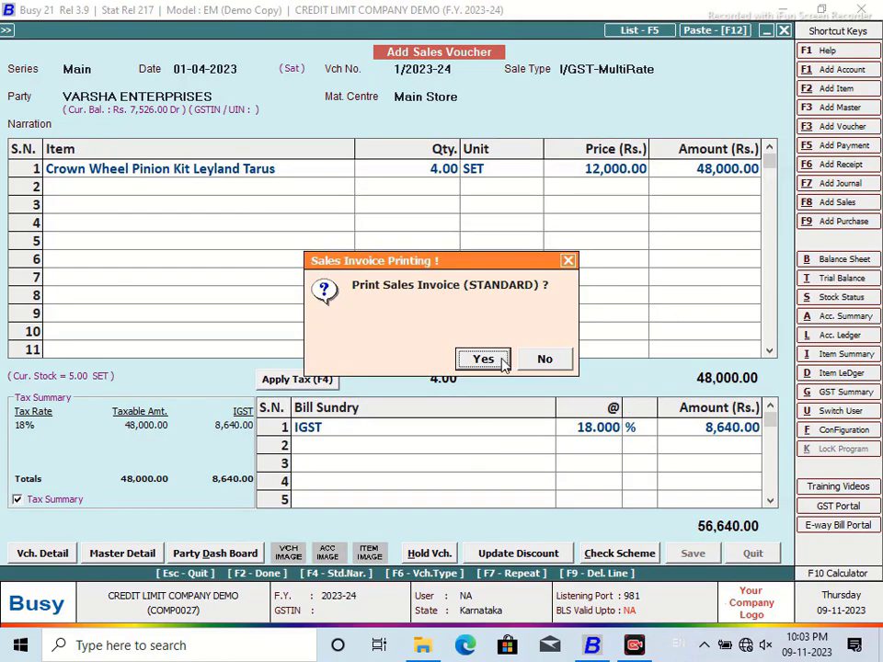
{"action": "left_click", "coordinate": [501, 358]}
{"action": "key", "text": "F2"}
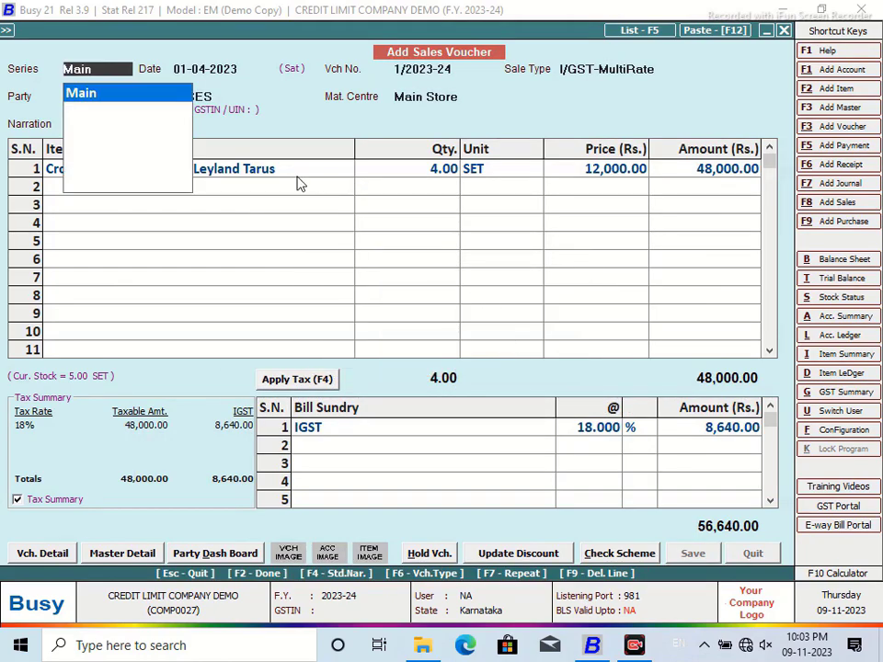
{"action": "left_click", "coordinate": [224, 118]}
Step: Preview the CREDIT LIMIT invoice (Crown Wheel Pinion Kit, 4.00 SET, 48,000.00), then close the preview
{"action": "left_click", "coordinate": [183, 166]}
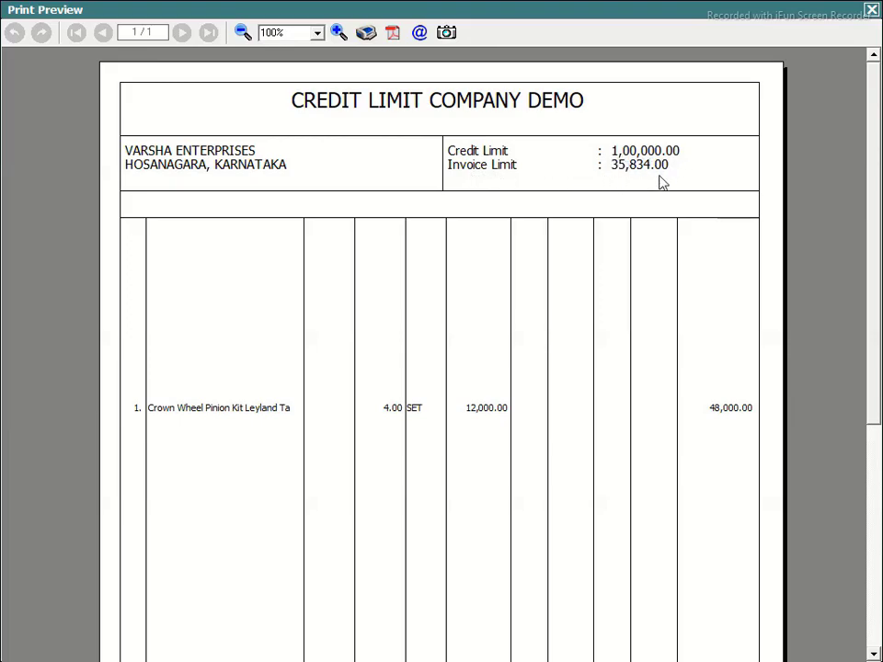
{"action": "left_click", "coordinate": [871, 11]}
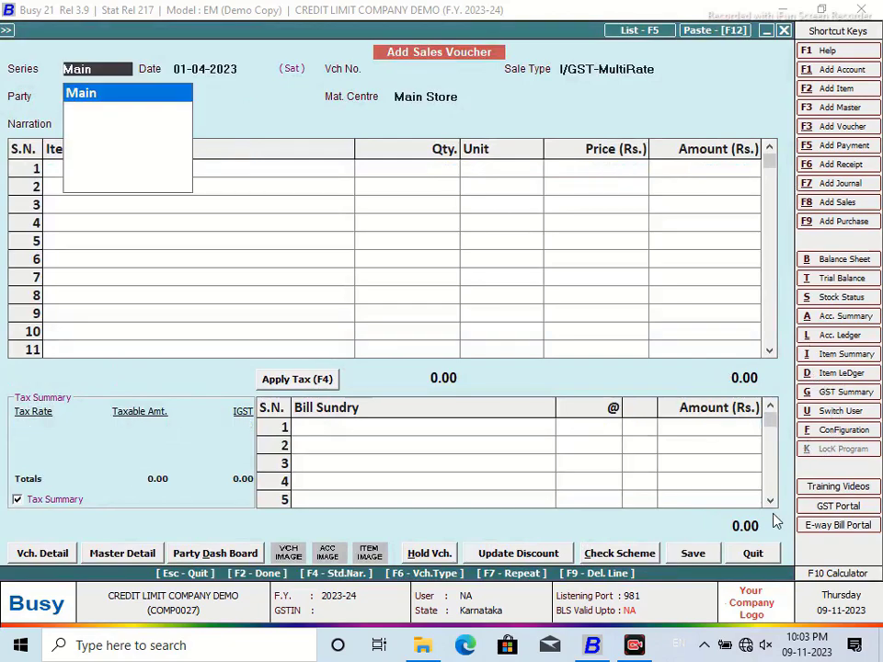
Step: View Amount Receivable by Group of Accounts in NEW DESIGN format, checking VARSHA ENTERPRISES' 35,834.00 billing limit
{"action": "left_click", "coordinate": [753, 552]}
{"action": "left_click", "coordinate": [266, 28]}
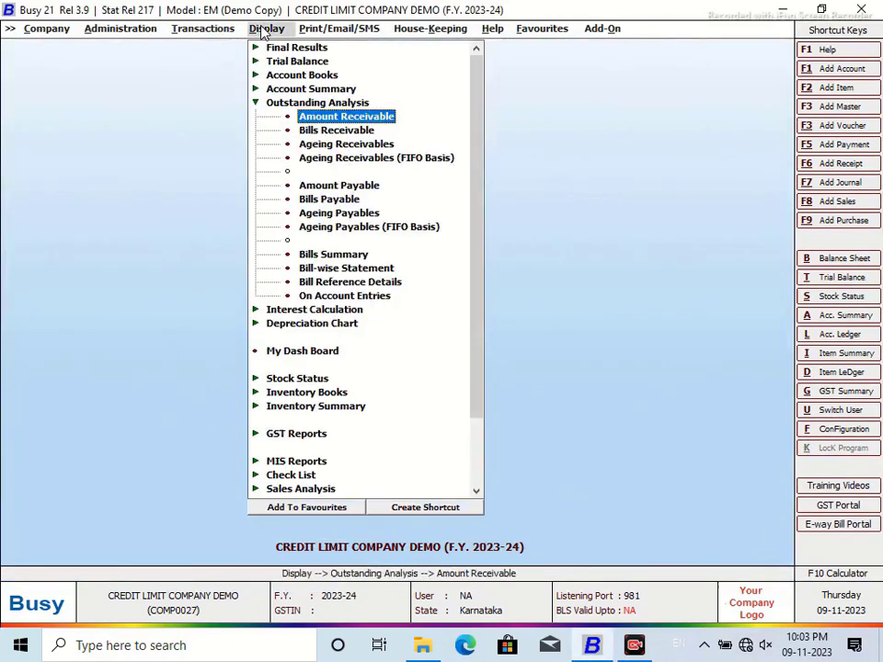
{"action": "left_click", "coordinate": [302, 116]}
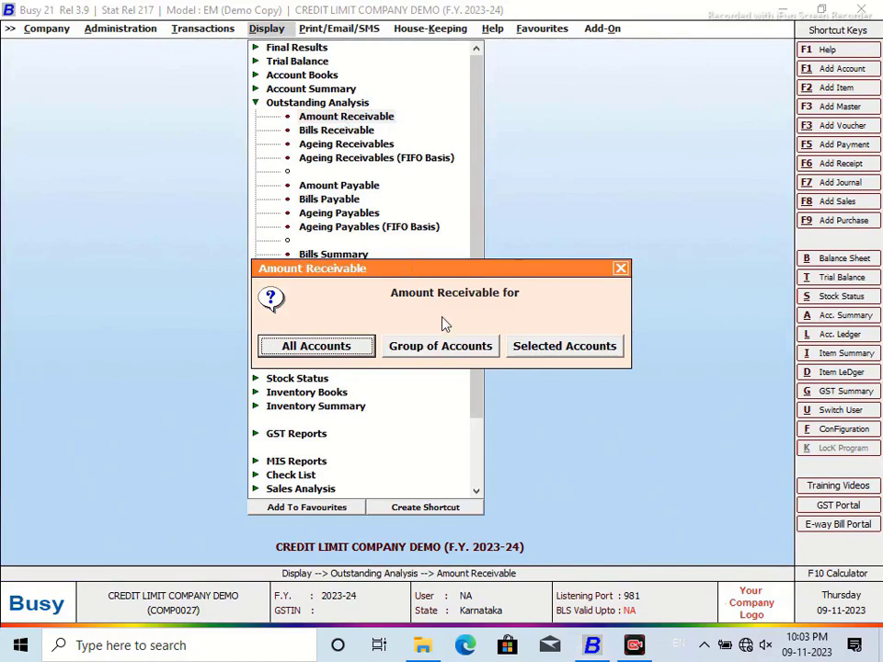
{"action": "left_click", "coordinate": [447, 346]}
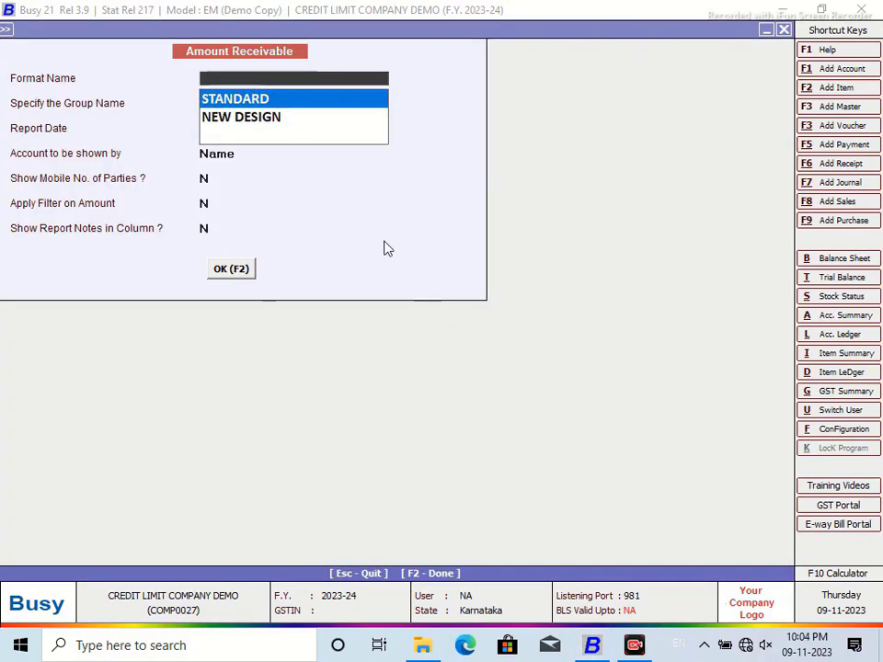
{"action": "left_click", "coordinate": [264, 125]}
{"action": "left_click", "coordinate": [234, 271]}
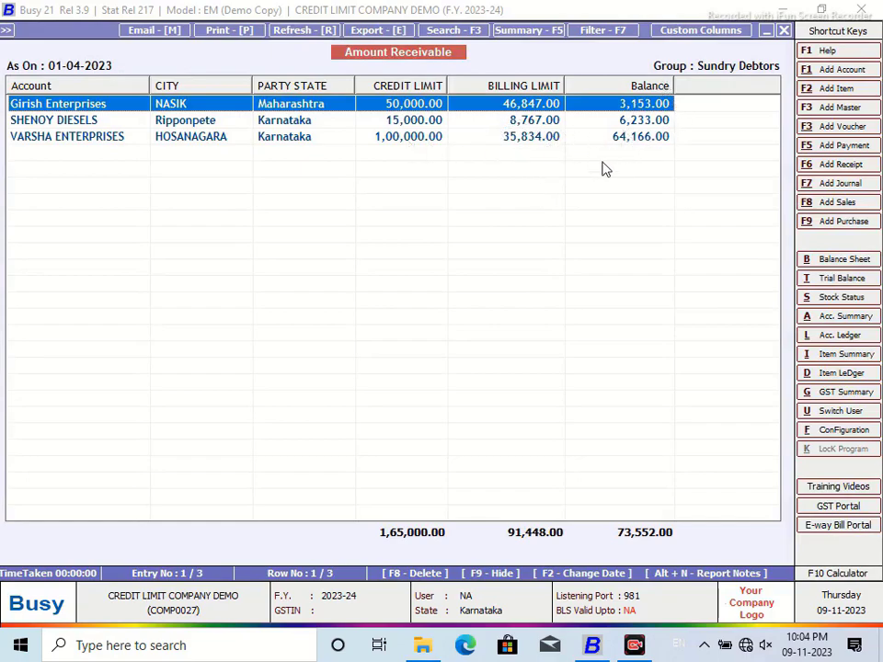
{"action": "left_click", "coordinate": [528, 140]}
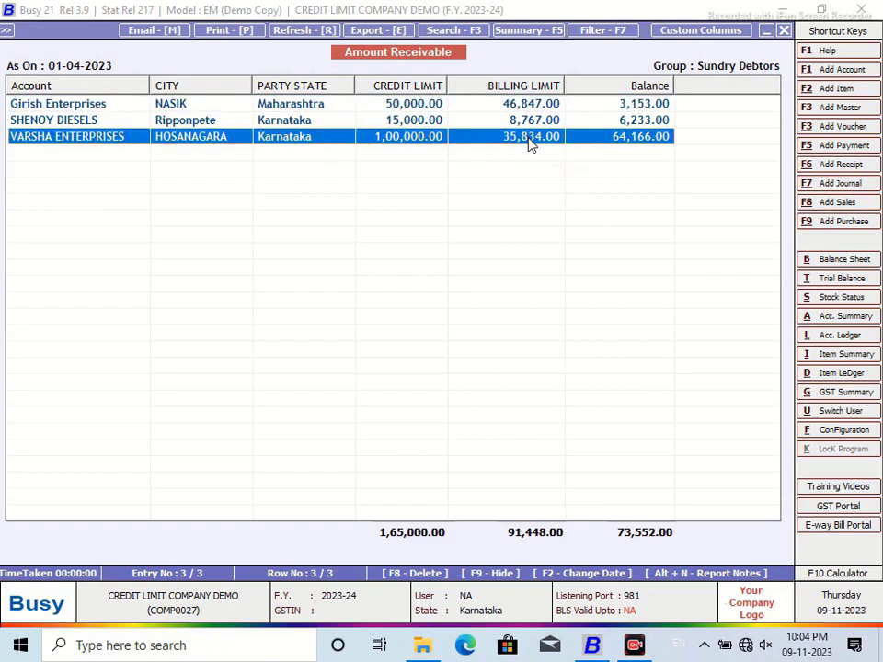
{"action": "left_click", "coordinate": [781, 30]}
Step: Go from the reports to the Invoice / Document Printing (Advanced) configuration
{"action": "left_click", "coordinate": [782, 30]}
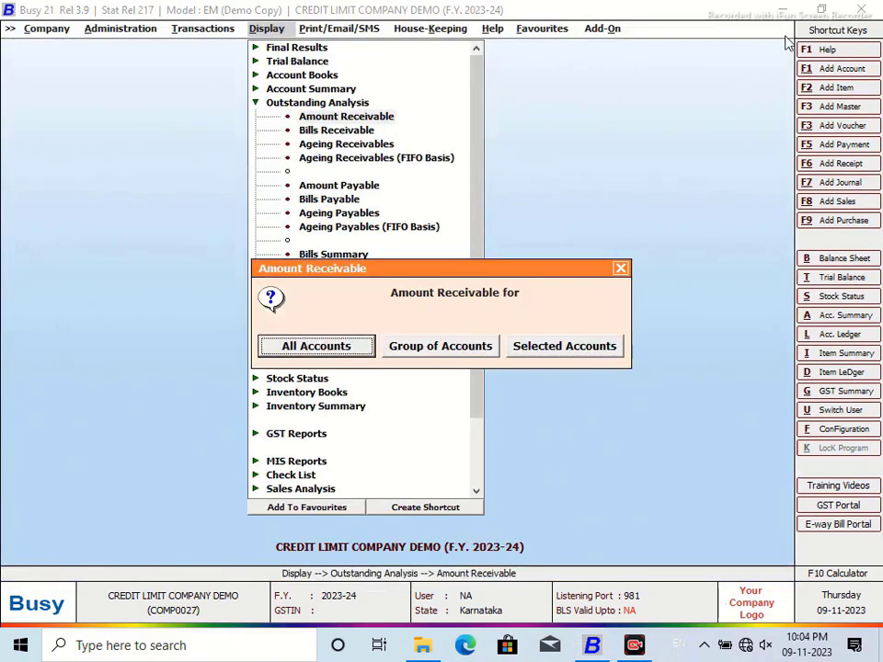
{"action": "left_click", "coordinate": [620, 269]}
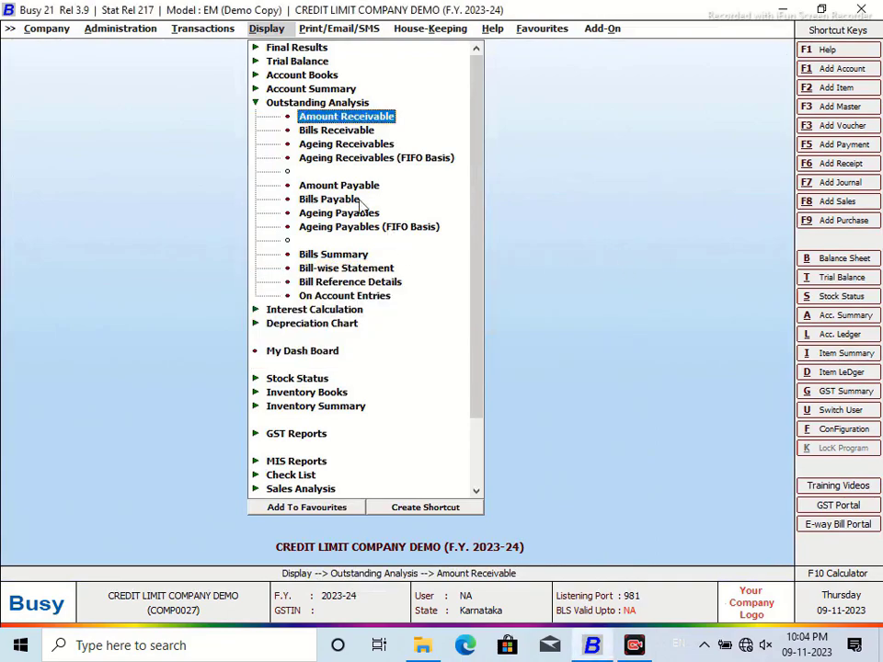
{"action": "left_click", "coordinate": [261, 107]}
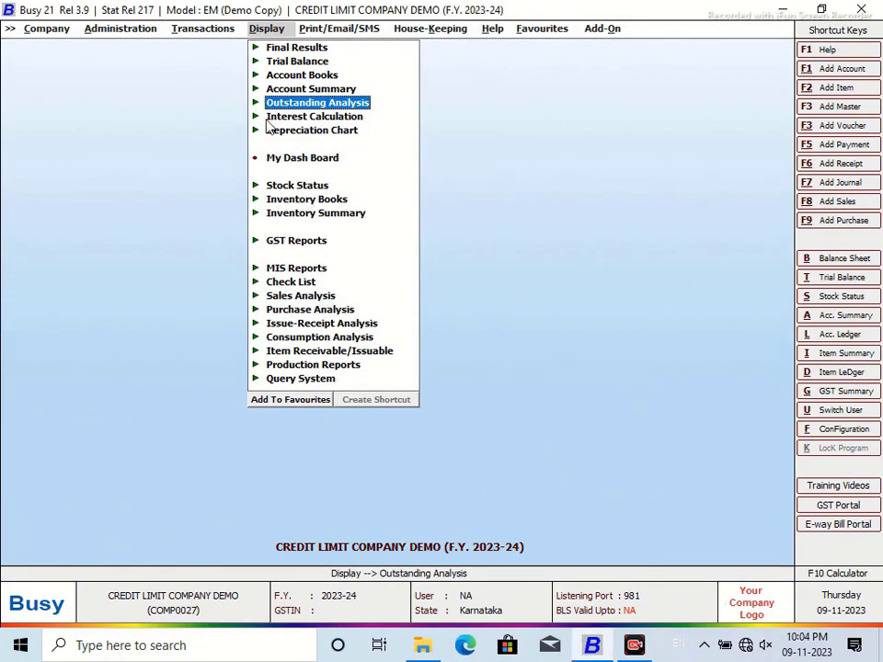
{"action": "left_click", "coordinate": [199, 31]}
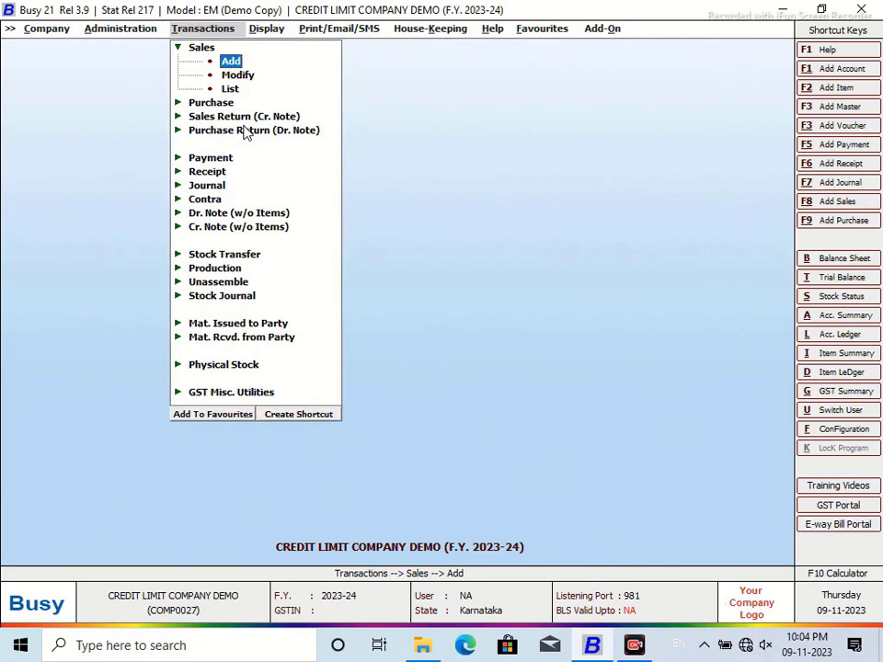
{"action": "left_click", "coordinate": [830, 430]}
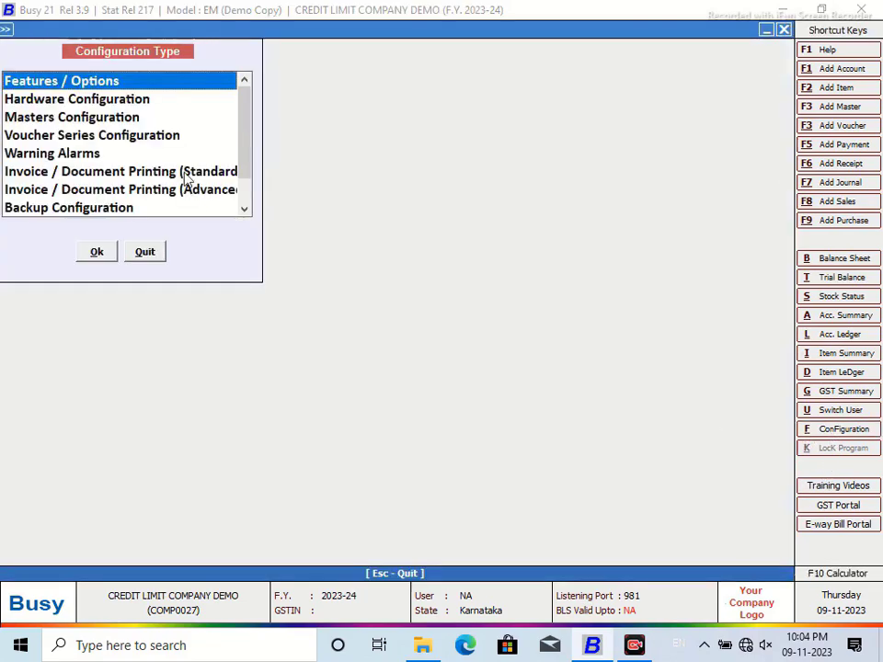
{"action": "left_click", "coordinate": [182, 189]}
{"action": "left_click", "coordinate": [97, 251]}
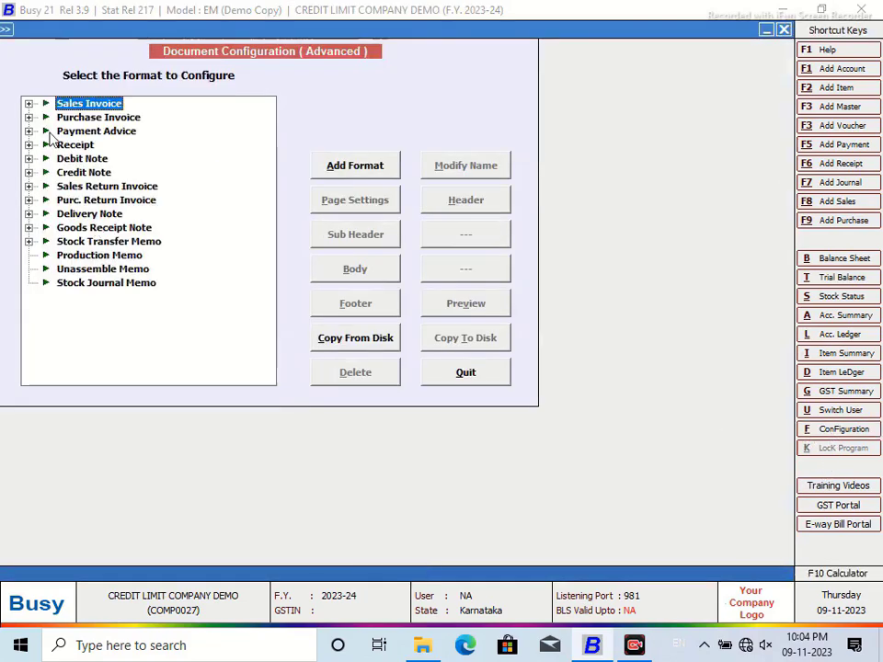
Step: In the Sales Invoice CREDIT LIMIT page settings, keep 10 header lines and set 43 body lines
{"action": "left_click", "coordinate": [28, 104]}
{"action": "left_click", "coordinate": [102, 117]}
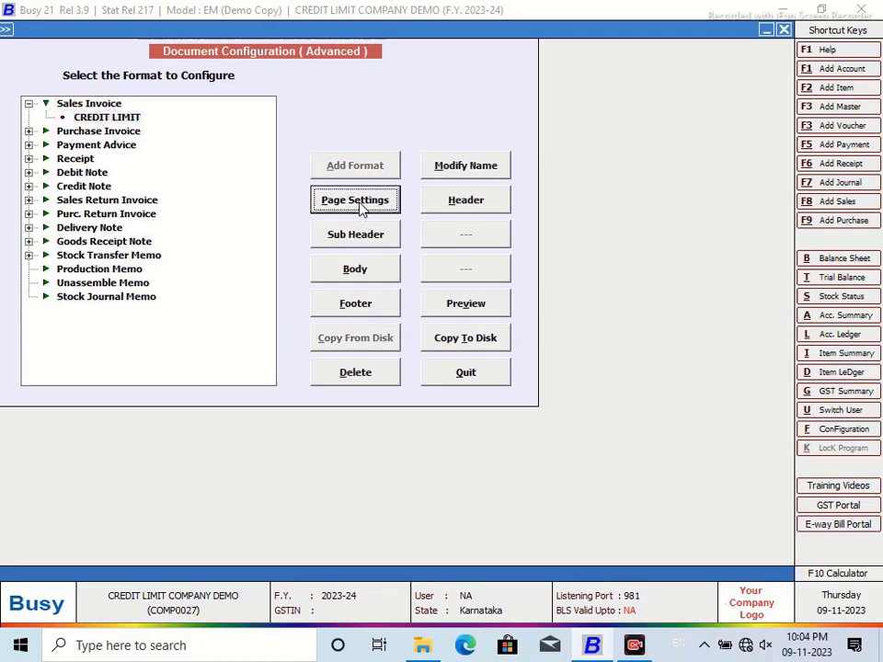
{"action": "key", "text": "Return"}
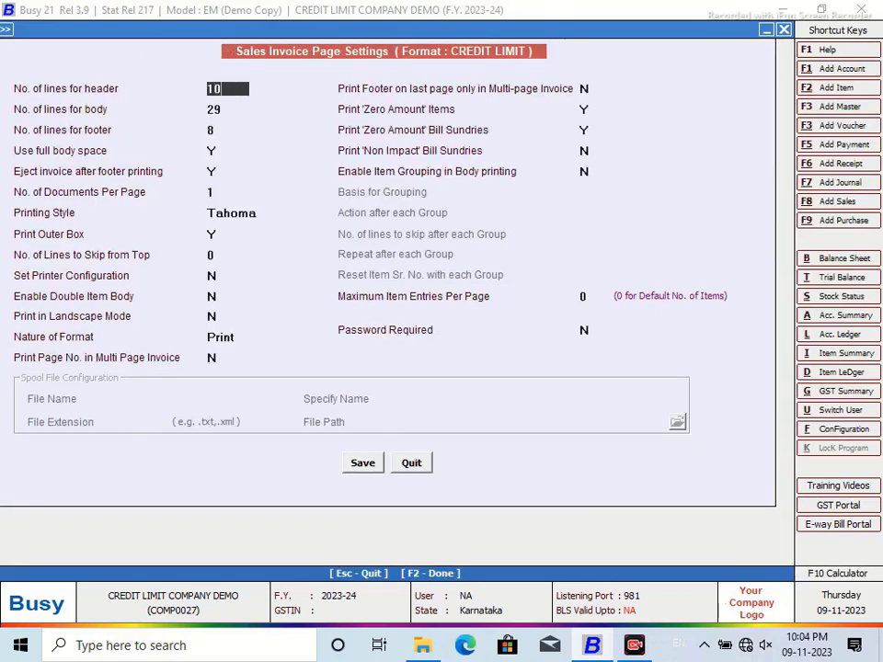
{"action": "key", "text": "Return"}
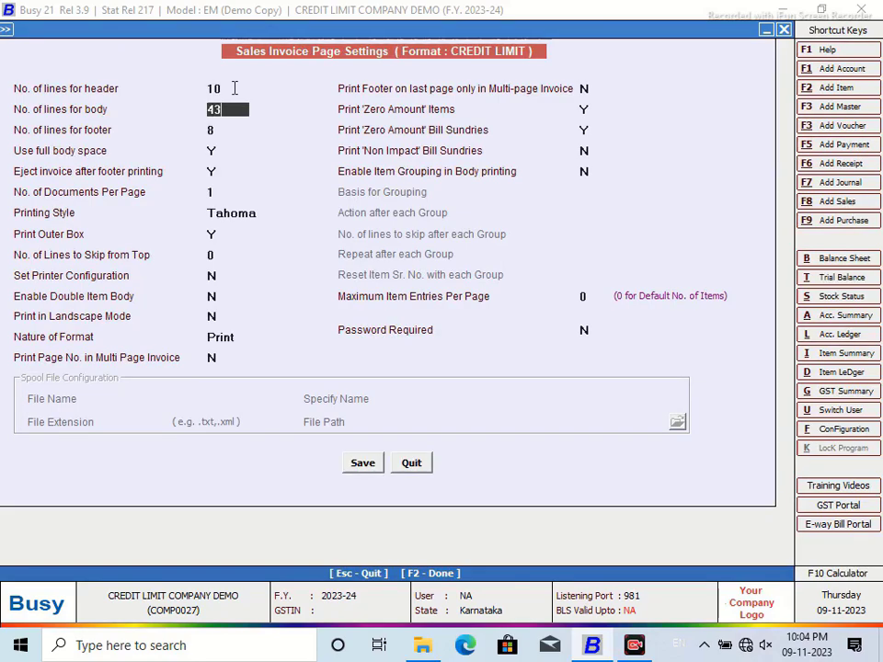
{"action": "key", "text": "Return"}
Step: Save the CREDIT LIMIT page settings and exit the configuration
{"action": "left_click", "coordinate": [365, 465]}
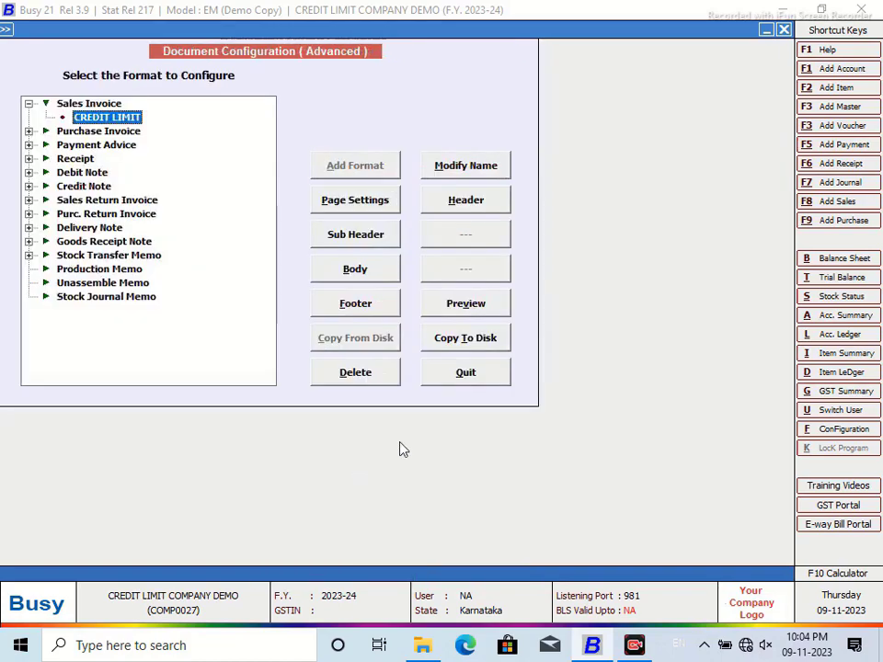
{"action": "left_click", "coordinate": [465, 371]}
{"action": "left_click", "coordinate": [162, 254]}
Step: Open sales voucher 1/2023-24 for modification and preview it in the CREDIT LIMIT format
{"action": "double_click", "coordinate": [245, 77]}
{"action": "left_click", "coordinate": [174, 99]}
{"action": "left_click", "coordinate": [171, 185]}
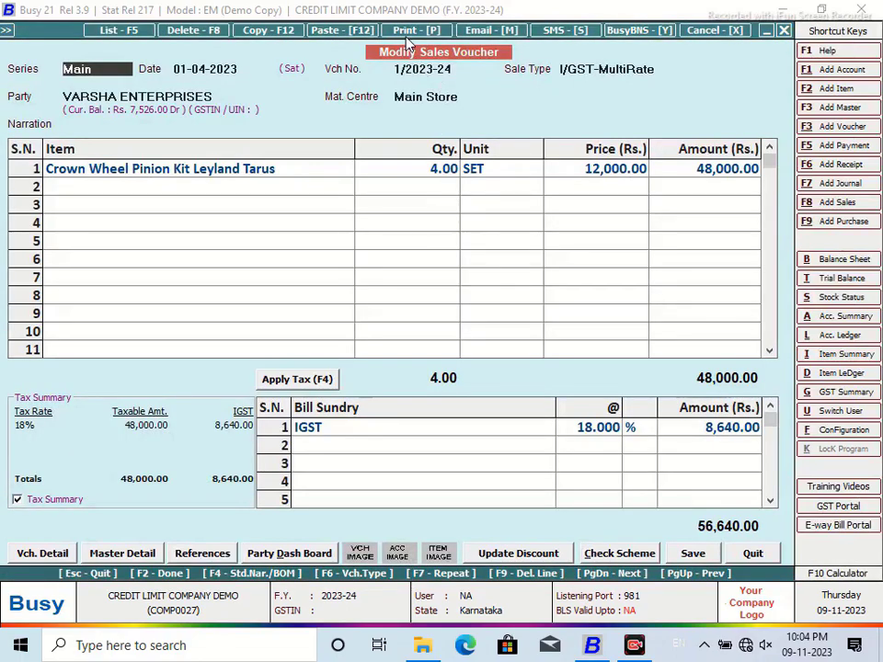
{"action": "left_click", "coordinate": [417, 30]}
{"action": "left_click", "coordinate": [512, 365]}
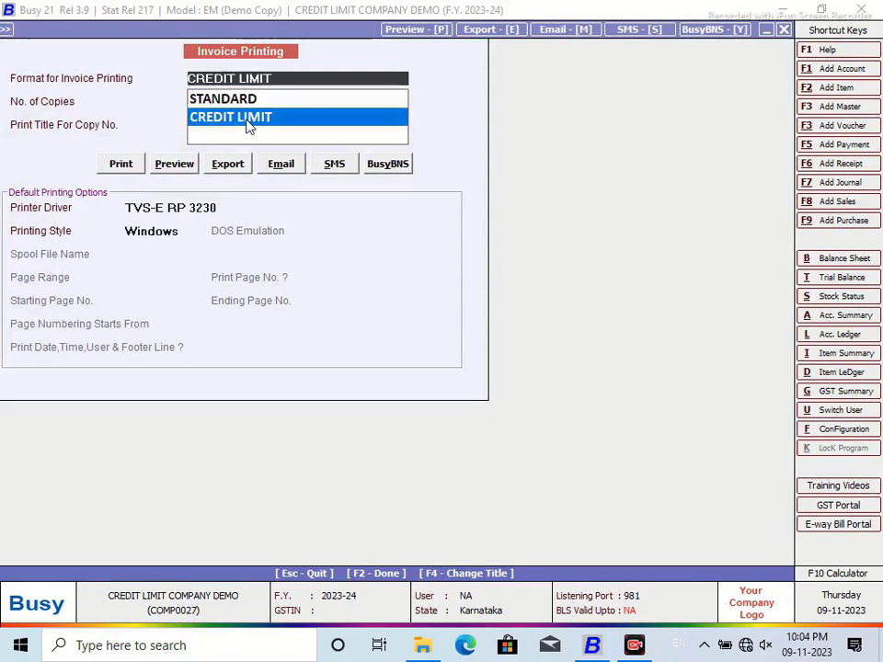
{"action": "left_click", "coordinate": [174, 165]}
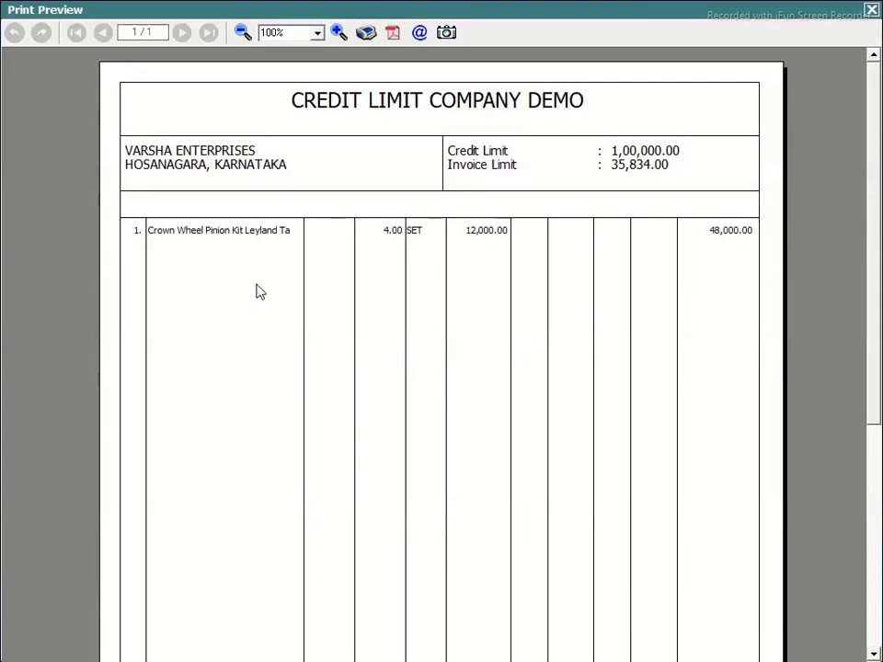